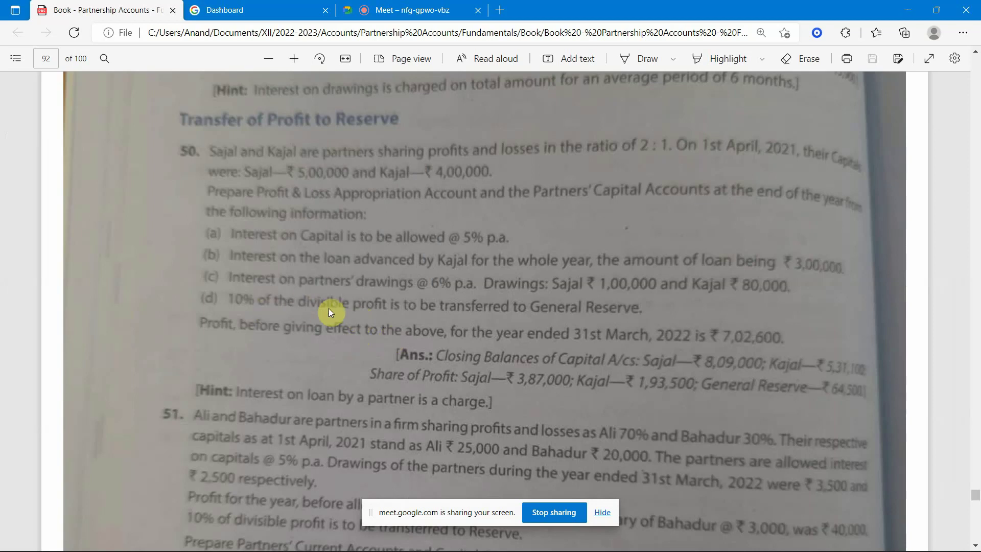
- Switch to the Excel workbook and copy the divisible-profit layout in N1140:Q1149 beside question 49
{"action": "scroll", "coordinate": [347, 277], "scroll_direction": "up", "scroll_amount": 6}
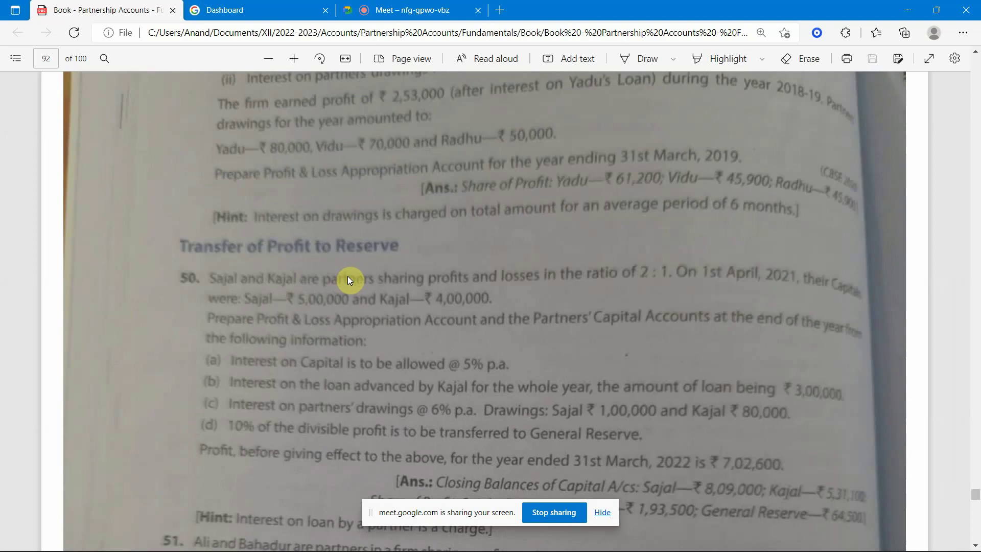
{"action": "scroll", "coordinate": [348, 276], "scroll_direction": "down", "scroll_amount": 6}
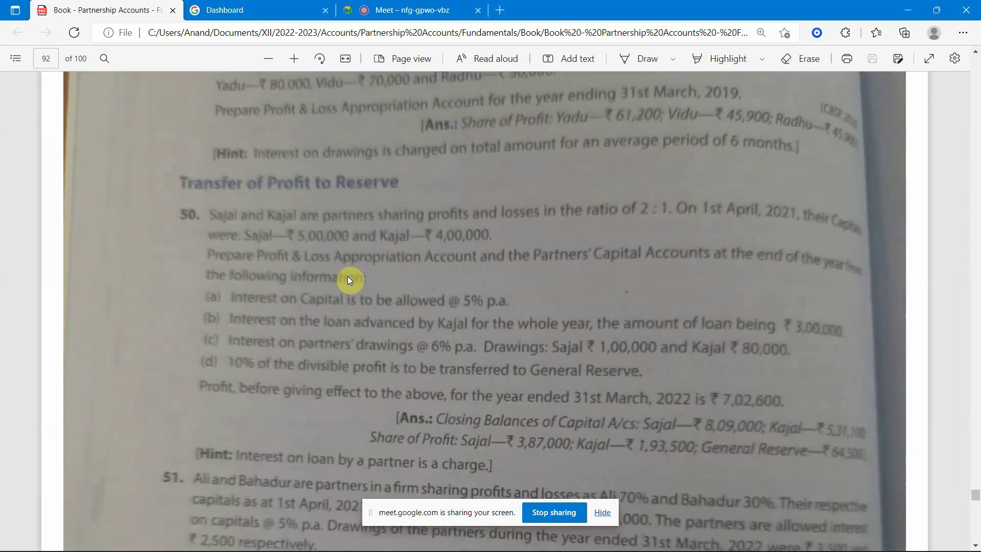
{"action": "key", "text": "alt+Tab"}
{"action": "key", "text": "Down"}
{"action": "key", "text": "Down"}
{"action": "key", "text": "Down"}
{"action": "key", "text": "Down"}
{"action": "key", "text": "Down"}
{"action": "key", "text": "Down"}
{"action": "key", "text": "Down"}
{"action": "key", "text": "Down"}
{"action": "key", "text": "Down"}
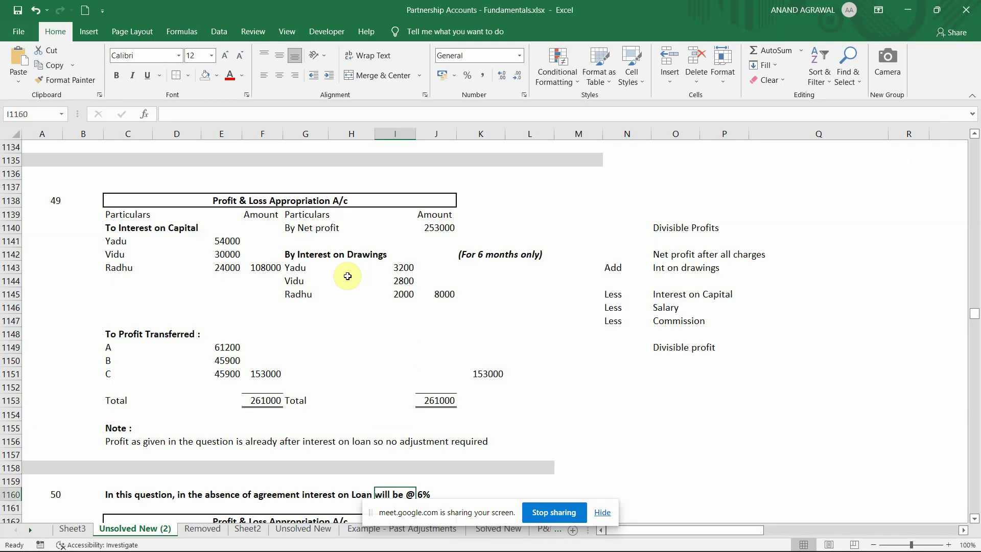
{"action": "key", "text": "Up"}
{"action": "key", "text": "Up"}
{"action": "key", "text": "Up"}
{"action": "key", "text": "Up"}
{"action": "key", "text": "Up"}
{"action": "key", "text": "Up"}
{"action": "key", "text": "Up"}
{"action": "key", "text": "Up"}
{"action": "key", "text": "Up"}
{"action": "key", "text": "Up"}
{"action": "key", "text": "Up"}
{"action": "key", "text": "Up"}
{"action": "key", "text": "Up"}
{"action": "key", "text": "Up"}
{"action": "key", "text": "Up"}
{"action": "key", "text": "Up"}
{"action": "key", "text": "Up"}
{"action": "key", "text": "Up"}
{"action": "key", "text": "Right"}
{"action": "key", "text": "Right"}
{"action": "key", "text": "Right"}
{"action": "key", "text": "Right"}
{"action": "key", "text": "Right"}
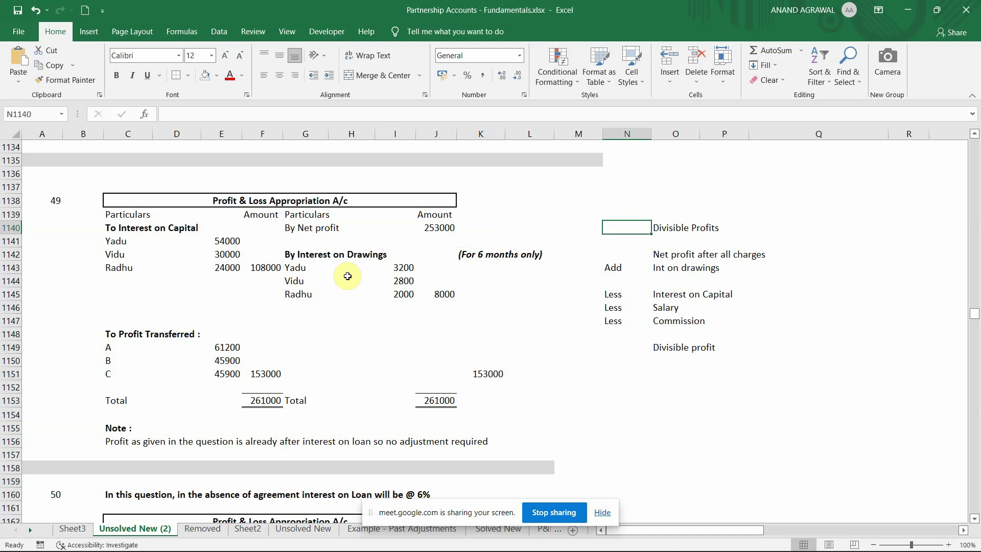
{"action": "key", "text": "Left"}
{"action": "key", "text": "Right"}
{"action": "key", "text": "shift+Right"}
{"action": "key", "text": "shift+Right"}
{"action": "key", "text": "shift+Right"}
{"action": "key", "text": "shift+Down"}
{"action": "key", "text": "shift+Down"}
{"action": "key", "text": "shift+Down"}
{"action": "key", "text": "shift+Down"}
{"action": "key", "text": "shift+Down"}
{"action": "key", "text": "shift+Down"}
{"action": "key", "text": "shift+Down"}
{"action": "key", "text": "shift+Down"}
{"action": "key", "text": "shift+Down"}
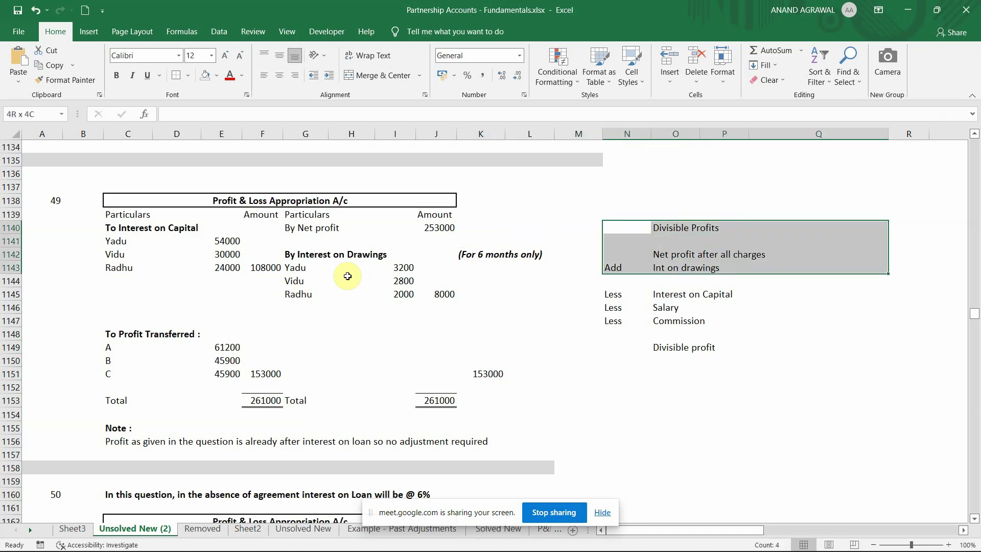
{"action": "key", "text": "ctrl+c"}
- Paste the copied divisible-profit layout beside question 50, starting at cell N1160
{"action": "key", "text": "Down"}
{"action": "key", "text": "Down"}
{"action": "key", "text": "Down"}
{"action": "key", "text": "Down"}
{"action": "key", "text": "Down"}
{"action": "key", "text": "Down"}
{"action": "key", "text": "Down"}
{"action": "key", "text": "Down"}
{"action": "key", "text": "Down"}
{"action": "key", "text": "Down"}
{"action": "key", "text": "Down"}
{"action": "key", "text": "Down"}
{"action": "key", "text": "Down"}
{"action": "key", "text": "Down"}
{"action": "key", "text": "Down"}
{"action": "key", "text": "Down"}
{"action": "key", "text": "Down"}
{"action": "key", "text": "Down"}
{"action": "key", "text": "Down"}
{"action": "key", "text": "Down"}
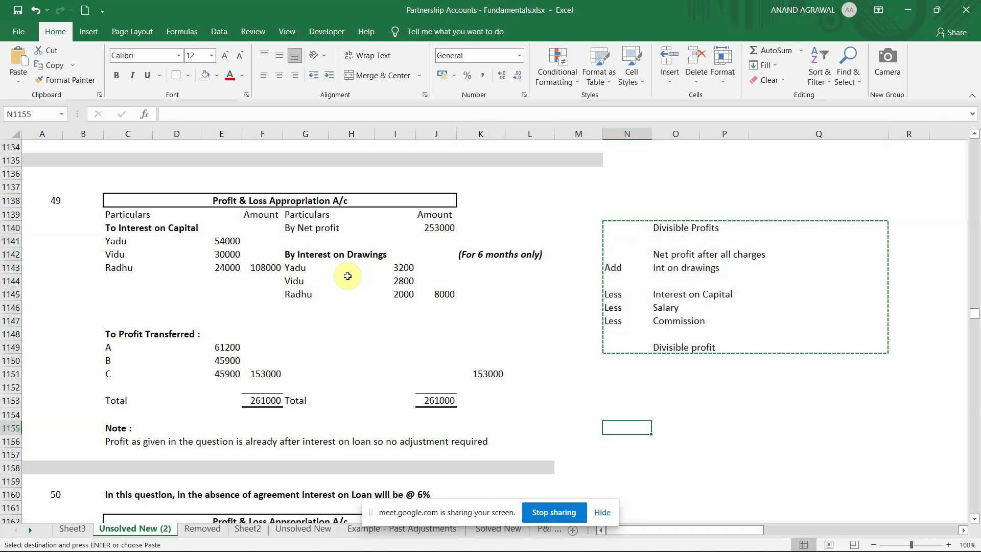
{"action": "key", "text": "Up"}
{"action": "key", "text": "Up"}
{"action": "key", "text": "Up"}
{"action": "key", "text": "Up"}
{"action": "key", "text": "Up"}
{"action": "key", "text": "Up"}
{"action": "key", "text": "Up"}
{"action": "key", "text": "Up"}
{"action": "key", "text": "Up"}
{"action": "key", "text": "Up"}
{"action": "key", "text": "Up"}
{"action": "key", "text": "Up"}
{"action": "key", "text": "Up"}
{"action": "key", "text": "Up"}
{"action": "key", "text": "Up"}
{"action": "key", "text": "Up"}
{"action": "key", "text": "Up"}
{"action": "key", "text": "Up"}
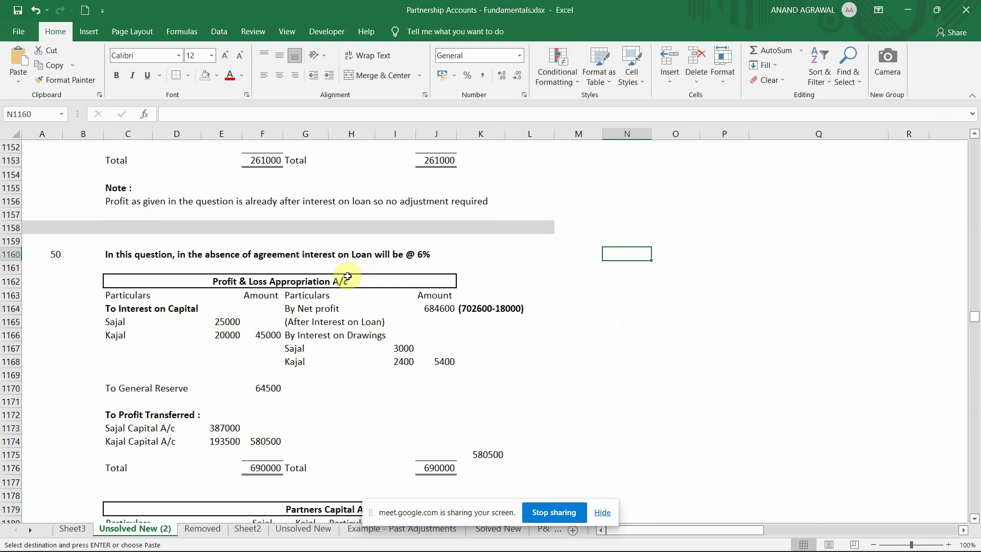
{"action": "key", "text": "ctrl+v"}
{"action": "key", "text": "Right"}
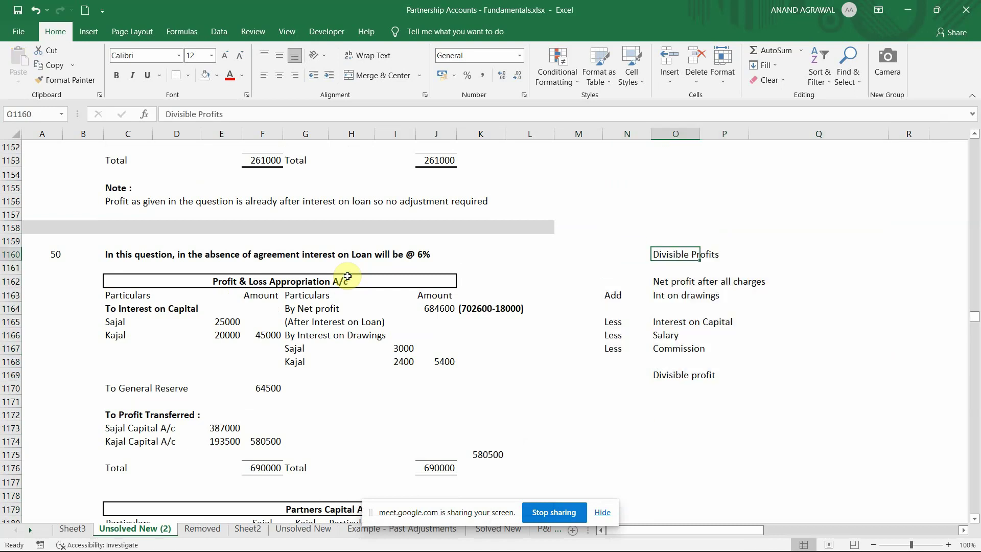
- Examine the lines of the pasted divisible-profit layout beside question 50
{"action": "key", "text": "Down"}
{"action": "key", "text": "Down"}
{"action": "key", "text": "Down"}
{"action": "key", "text": "Down"}
{"action": "key", "text": "Down"}
{"action": "key", "text": "Down"}
{"action": "key", "text": "Down"}
{"action": "key", "text": "Down"}
{"action": "key", "text": "Down"}
{"action": "key", "text": "Down"}
{"action": "key", "text": "Down"}
{"action": "key", "text": "Down"}
{"action": "key", "text": "Down"}
{"action": "key", "text": "Down"}
{"action": "key", "text": "Down"}
{"action": "key", "text": "Down"}
{"action": "key", "text": "Down"}
{"action": "key", "text": "Down"}
{"action": "key", "text": "Down"}
{"action": "key", "text": "Down"}
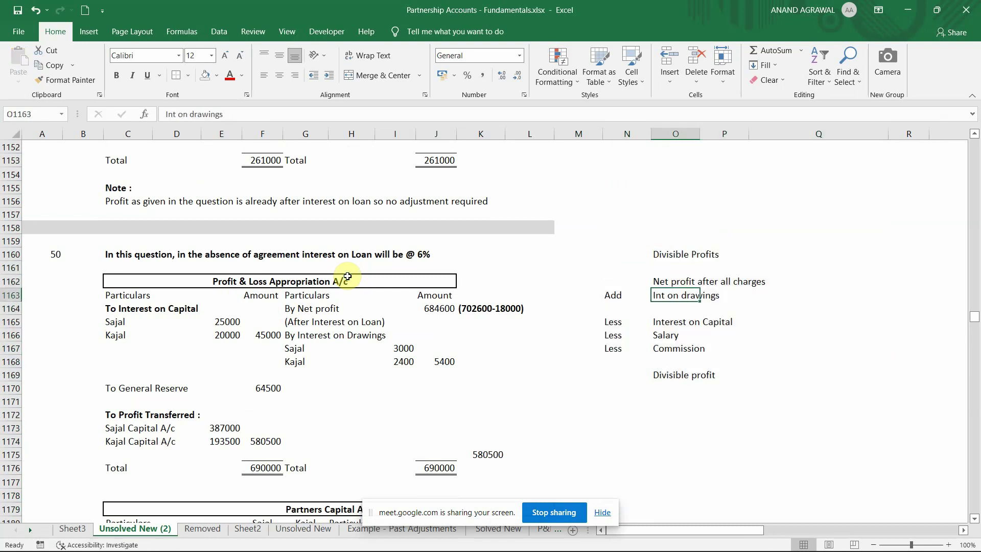
{"action": "key", "text": "Up"}
{"action": "key", "text": "Up"}
{"action": "key", "text": "Up"}
{"action": "key", "text": "Up"}
{"action": "key", "text": "Up"}
{"action": "key", "text": "Up"}
{"action": "key", "text": "Up"}
{"action": "key", "text": "Up"}
{"action": "key", "text": "Up"}
{"action": "key", "text": "Up"}
{"action": "key", "text": "Up"}
{"action": "key", "text": "Up"}
{"action": "key", "text": "Up"}
{"action": "key", "text": "Up"}
{"action": "key", "text": "Up"}
{"action": "key", "text": "Up"}
{"action": "key", "text": "Up"}
{"action": "key", "text": "Up"}
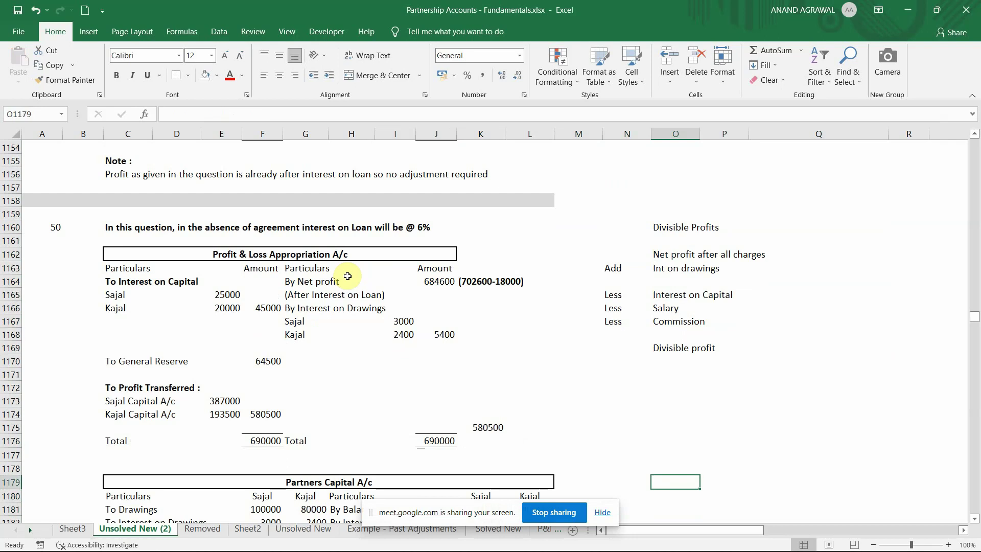
- Check question 50's net profit formula in J1164 against the profit stated in the book PDF
{"action": "key", "text": "Left"}
{"action": "key", "text": "Left"}
{"action": "key", "text": "Left"}
{"action": "key", "text": "Left"}
{"action": "key", "text": "Left"}
{"action": "key", "text": "Down"}
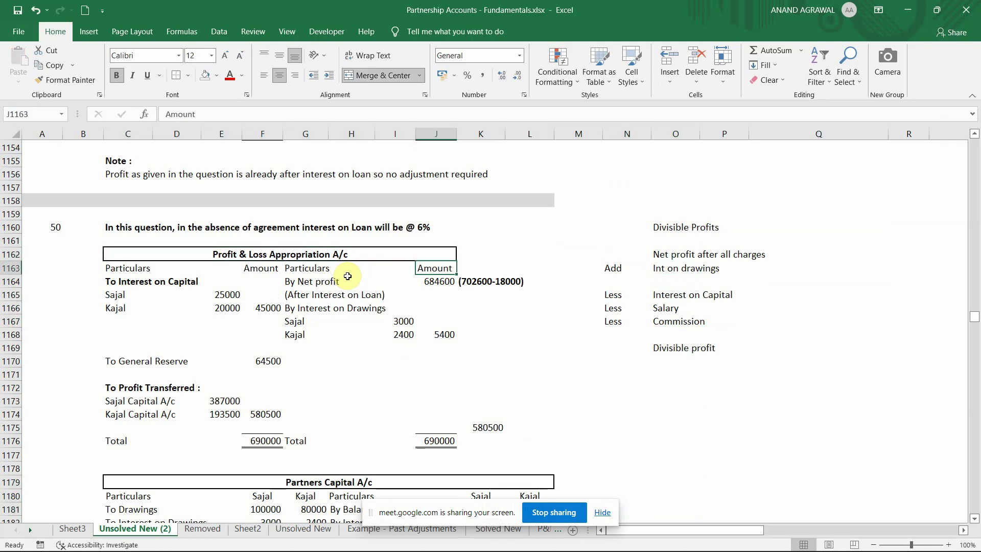
{"action": "key", "text": "Down"}
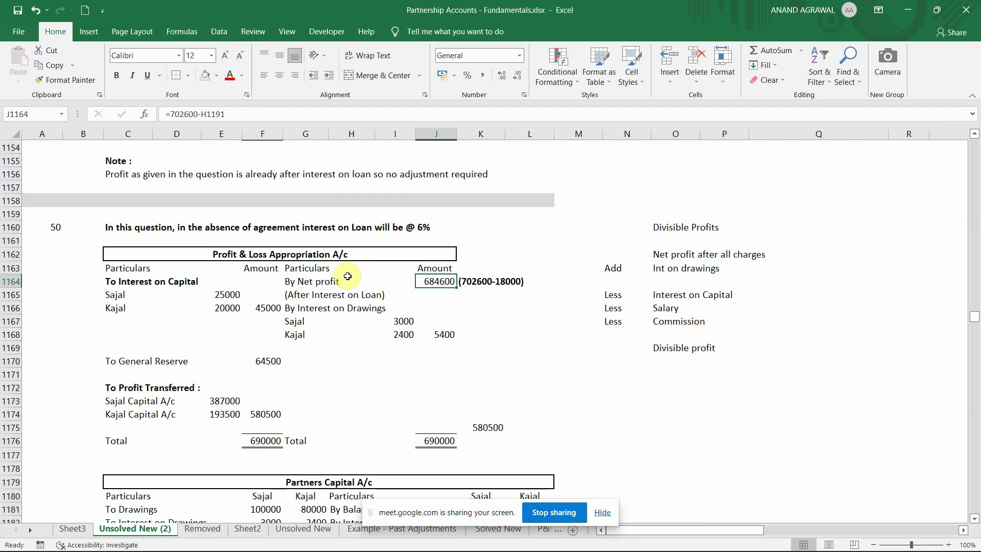
{"action": "key", "text": "Right"}
{"action": "key", "text": "alt+Tab"}
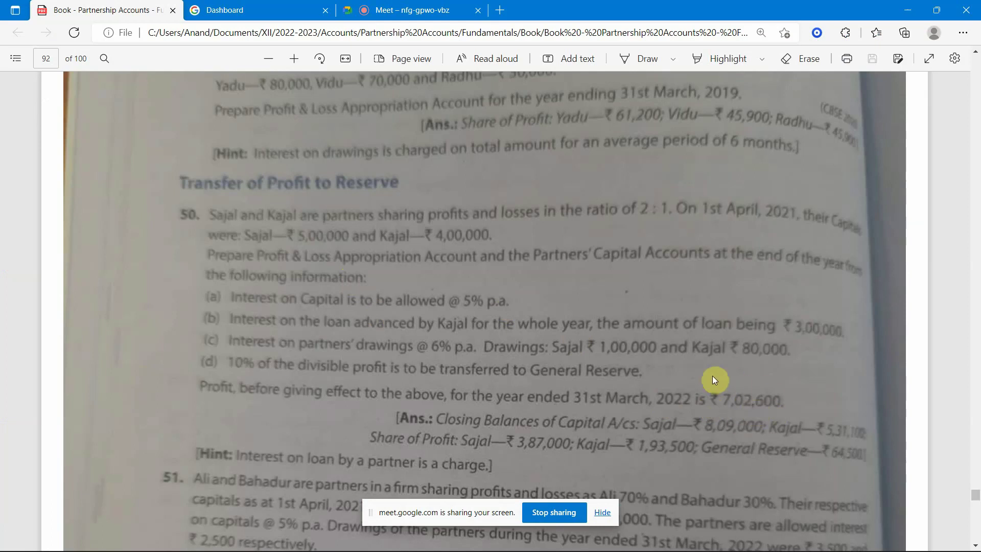
{"action": "key", "text": "alt+Tab"}
{"action": "key", "text": "Right"}
{"action": "key", "text": "Left"}
{"action": "key", "text": "Left"}
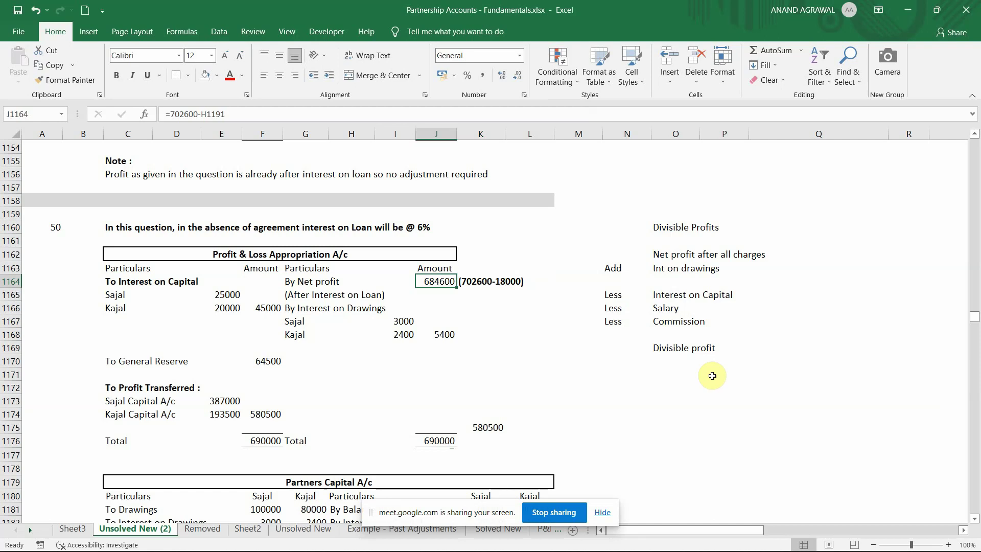
- Inspect the total interest on capital in cell F1166 of question 50's appropriation account
{"action": "key", "text": "Left"}
{"action": "key", "text": "Left"}
{"action": "key", "text": "Left"}
{"action": "key", "text": "Left"}
{"action": "key", "text": "Down"}
{"action": "key", "text": "Down"}
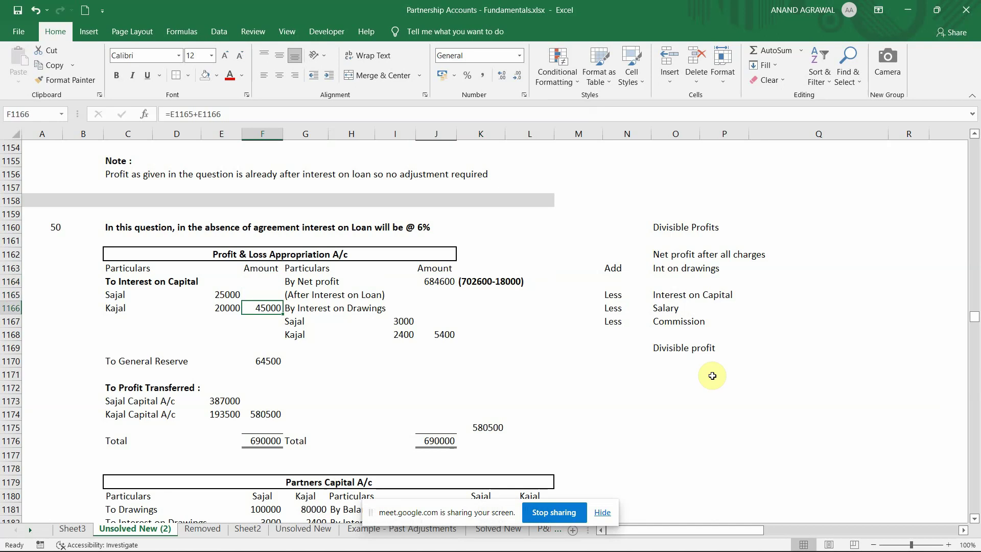
- Examine the interest on drawings line of the divisible-profit layout up to its amount cell Q1163
{"action": "key", "text": "Right"}
{"action": "key", "text": "Right"}
{"action": "key", "text": "Right"}
{"action": "key", "text": "Right"}
{"action": "key", "text": "Right"}
{"action": "key", "text": "Right"}
{"action": "key", "text": "Right"}
{"action": "key", "text": "Right"}
{"action": "key", "text": "Right"}
{"action": "key", "text": "Right"}
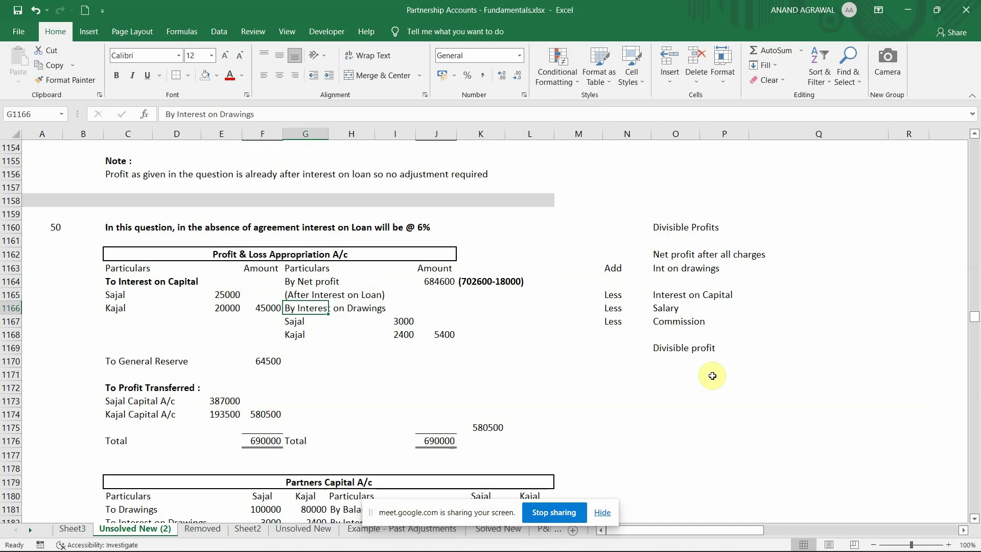
{"action": "key", "text": "Up"}
{"action": "key", "text": "Up"}
{"action": "key", "text": "Up"}
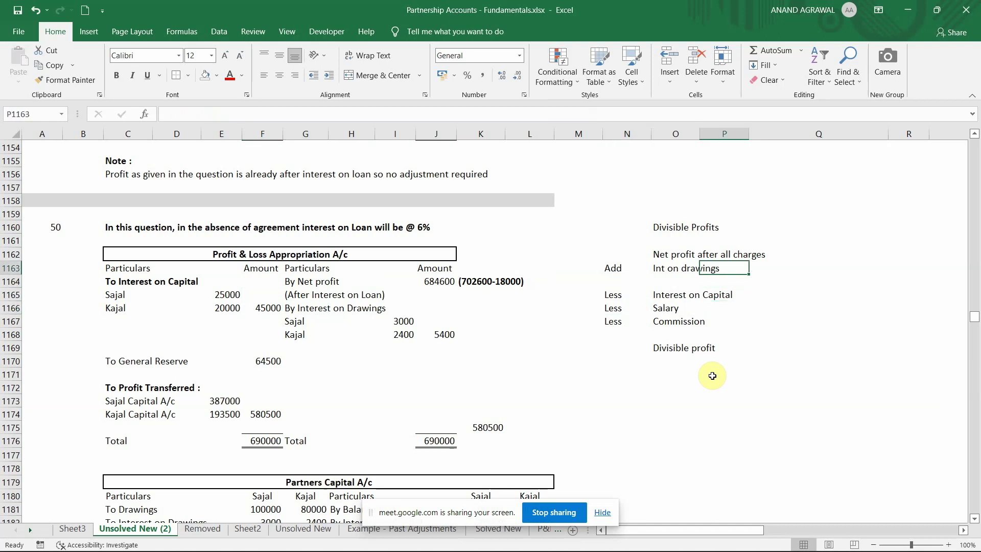
{"action": "key", "text": "Right"}
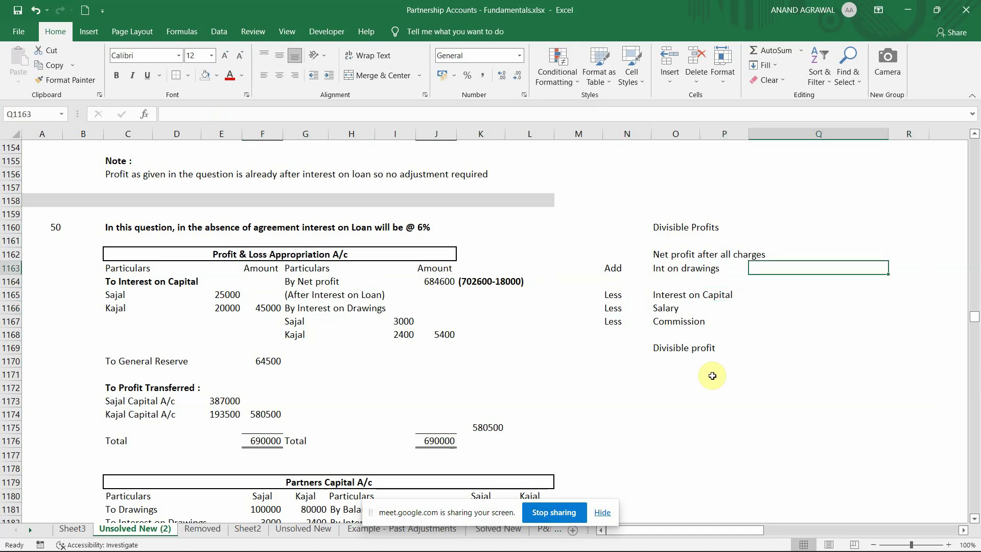
- Inspect the total interest on drawings in cell J1168 of question 50's appropriation account
{"action": "key", "text": "Left"}
{"action": "key", "text": "Left"}
{"action": "key", "text": "Left"}
{"action": "key", "text": "Left"}
{"action": "key", "text": "Left"}
{"action": "key", "text": "Left"}
{"action": "key", "text": "Left"}
{"action": "key", "text": "Left"}
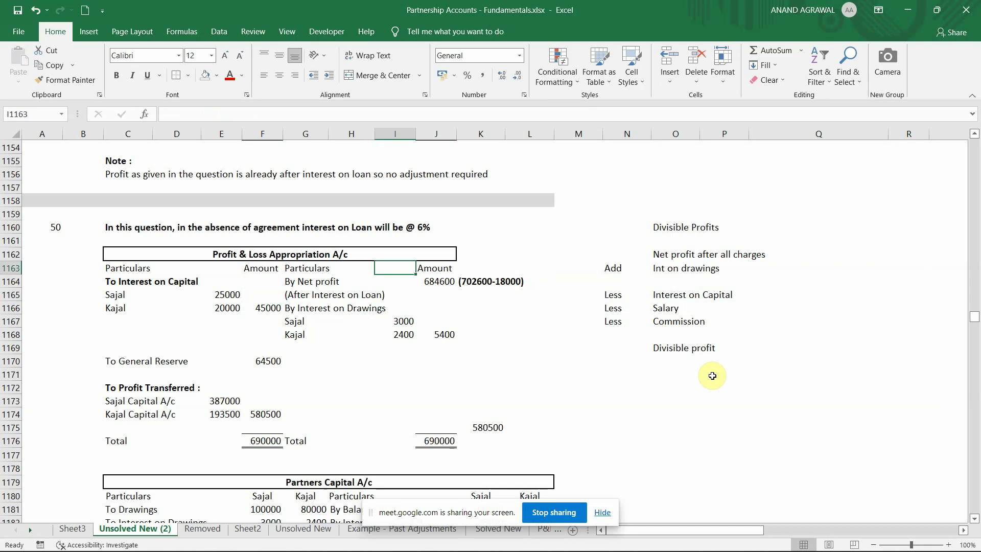
{"action": "key", "text": "Down"}
{"action": "key", "text": "Down"}
{"action": "key", "text": "Down"}
{"action": "key", "text": "Down"}
{"action": "key", "text": "Down"}
{"action": "key", "text": "Right"}
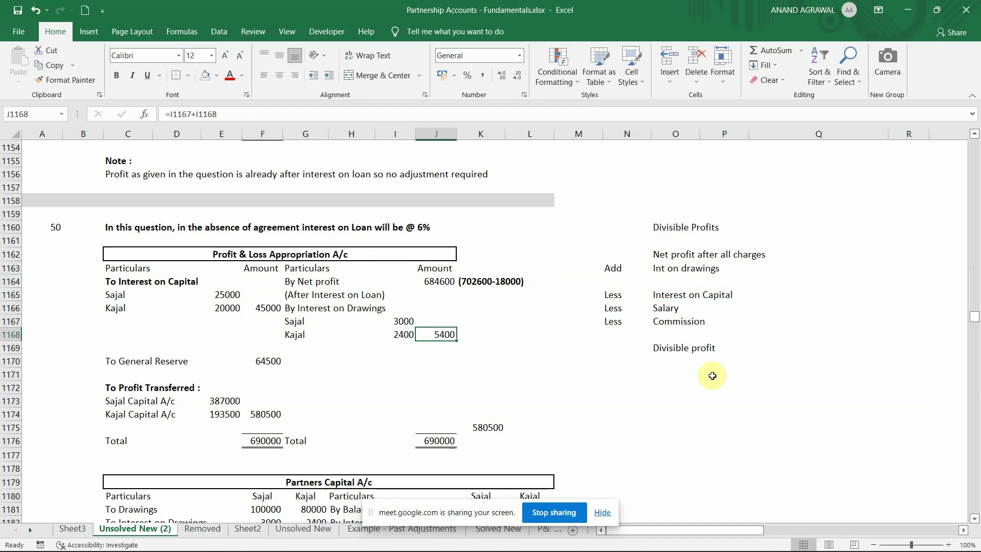
- Check the sum of the net profit and interest on drawings amounts in J1164:J1168
{"action": "key", "text": "Up"}
{"action": "key", "text": "Up"}
{"action": "key", "text": "Up"}
{"action": "key", "text": "Up"}
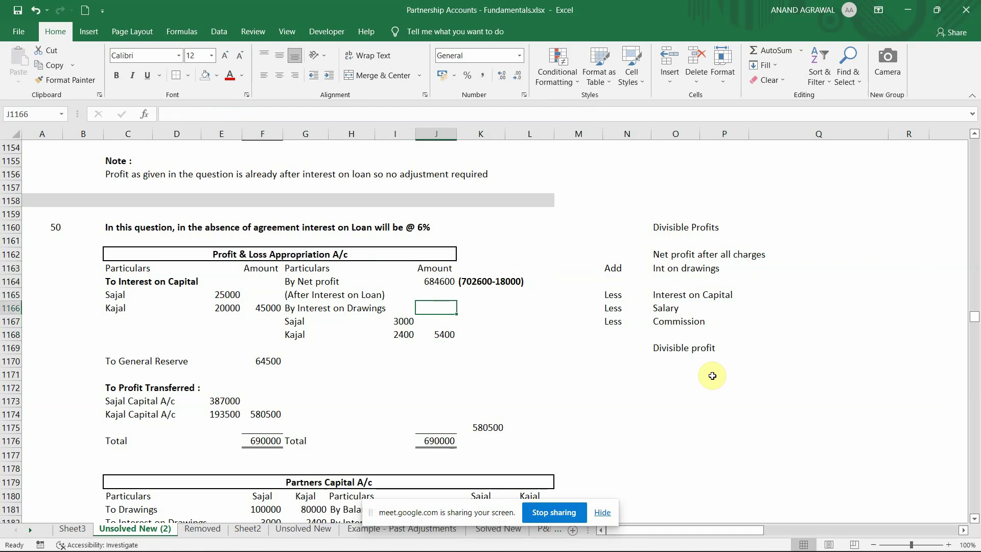
{"action": "key", "text": "shift+Down"}
{"action": "key", "text": "shift+Down"}
{"action": "key", "text": "shift+Down"}
{"action": "key", "text": "shift+Down"}
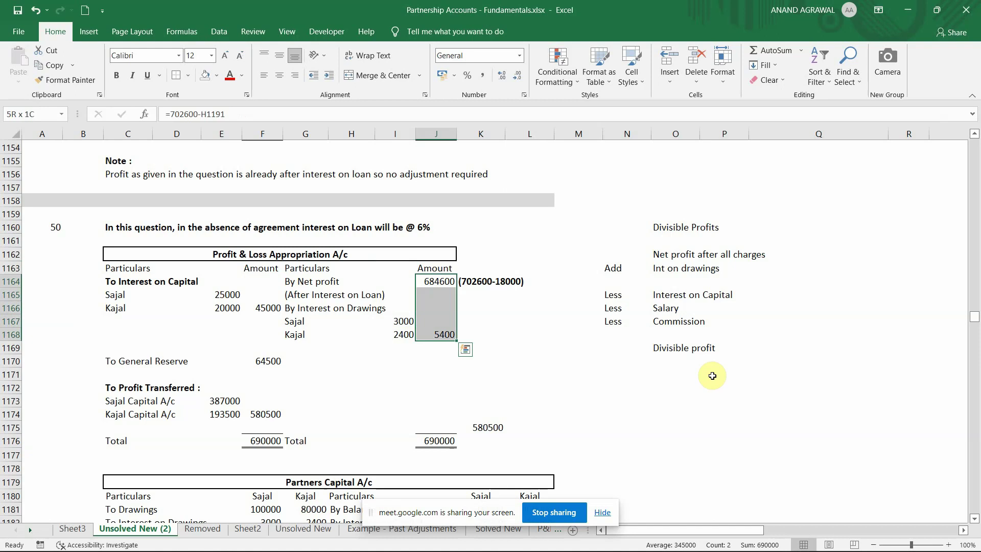
- Compare the total interest on capital in F1166 with the combined credit-side amounts in J1164:J1168
{"action": "key", "text": "Left"}
{"action": "key", "text": "Left"}
{"action": "key", "text": "Left"}
{"action": "key", "text": "Left"}
{"action": "key", "text": "Down"}
{"action": "key", "text": "Down"}
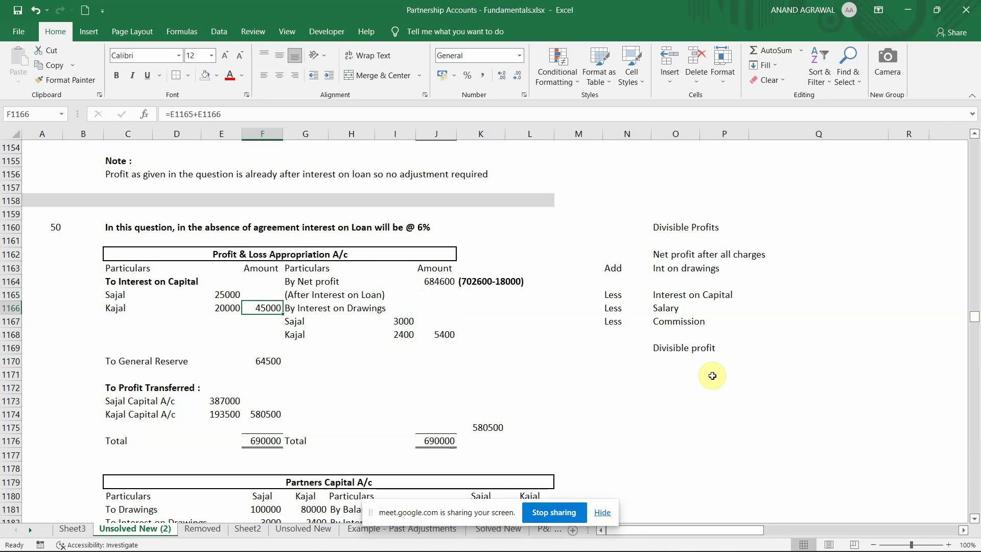
{"action": "key", "text": "Right"}
{"action": "key", "text": "Right"}
{"action": "key", "text": "Right"}
{"action": "key", "text": "Right"}
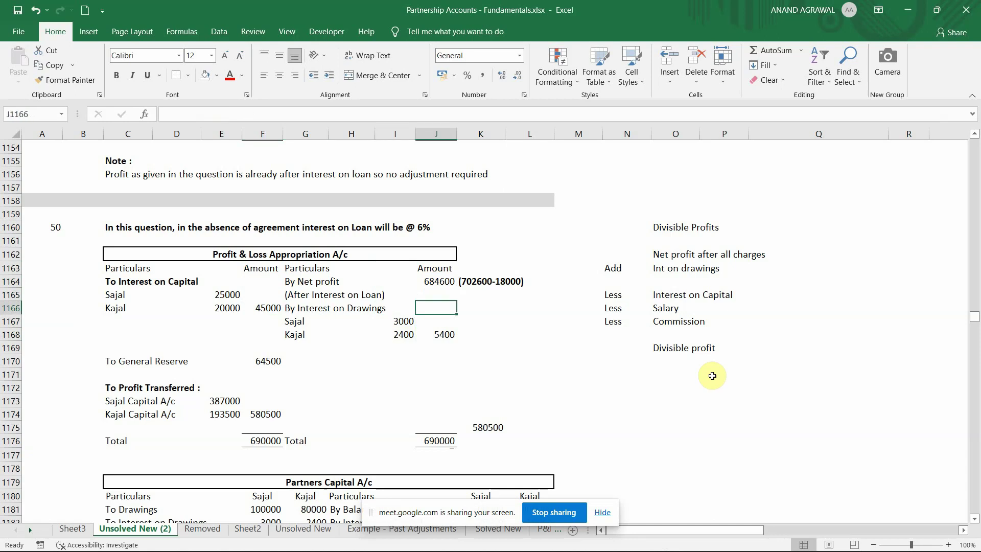
{"action": "key", "text": "Up"}
{"action": "key", "text": "Up"}
{"action": "key", "text": "shift+Down"}
{"action": "key", "text": "shift+Down"}
{"action": "key", "text": "shift+Down"}
{"action": "key", "text": "shift+Down"}
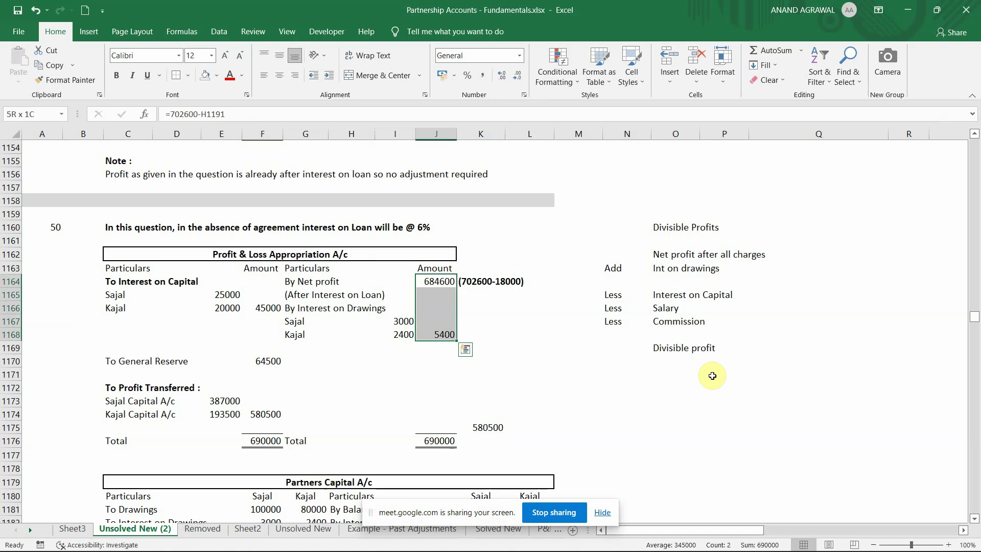
- Review the interest on capital total in F1166 again and check the sum of the credit-side amounts in J1164:J1169
{"action": "key", "text": "Left"}
{"action": "key", "text": "Left"}
{"action": "key", "text": "Left"}
{"action": "key", "text": "Left"}
{"action": "key", "text": "Left"}
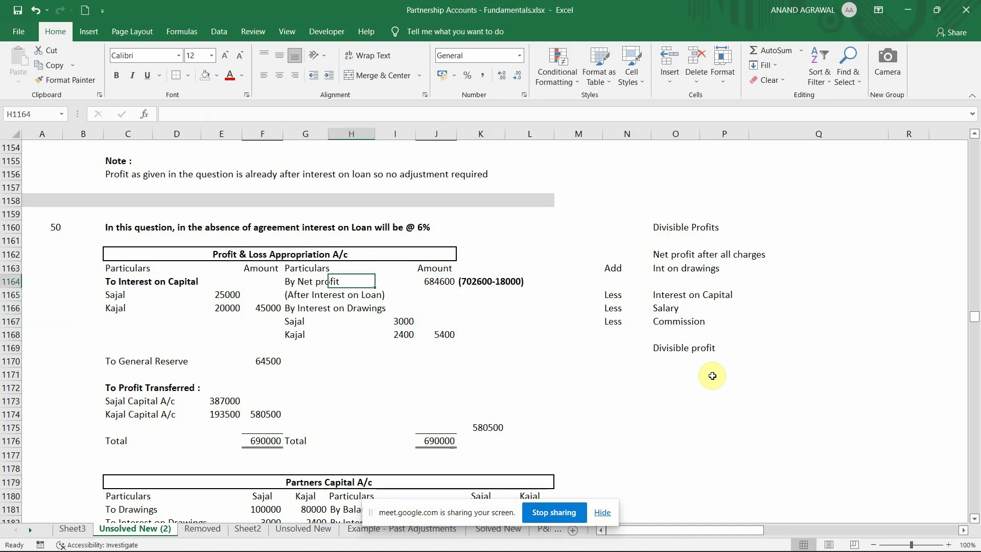
{"action": "key", "text": "Right"}
{"action": "key", "text": "Down"}
{"action": "key", "text": "Down"}
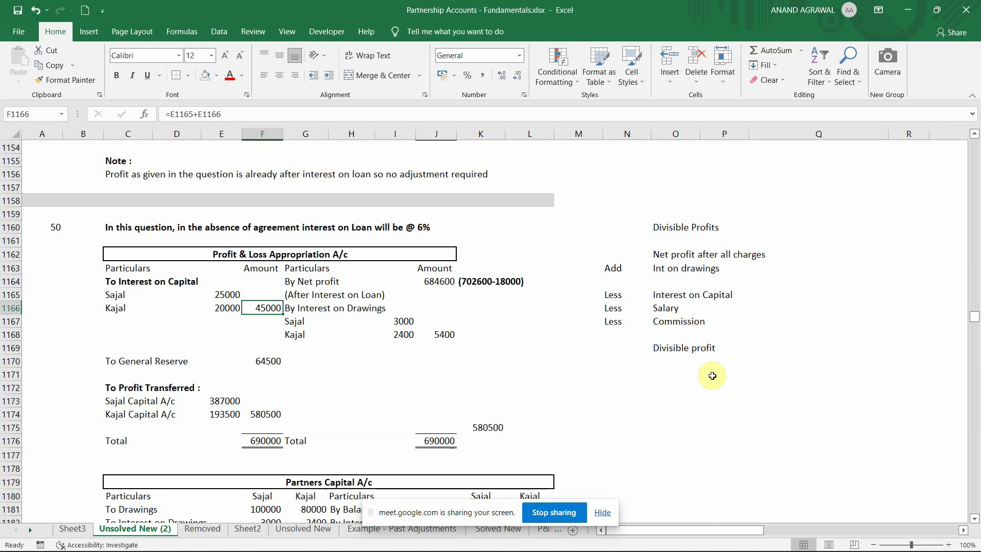
{"action": "key", "text": "Right"}
{"action": "key", "text": "Right"}
{"action": "key", "text": "Right"}
{"action": "key", "text": "Right"}
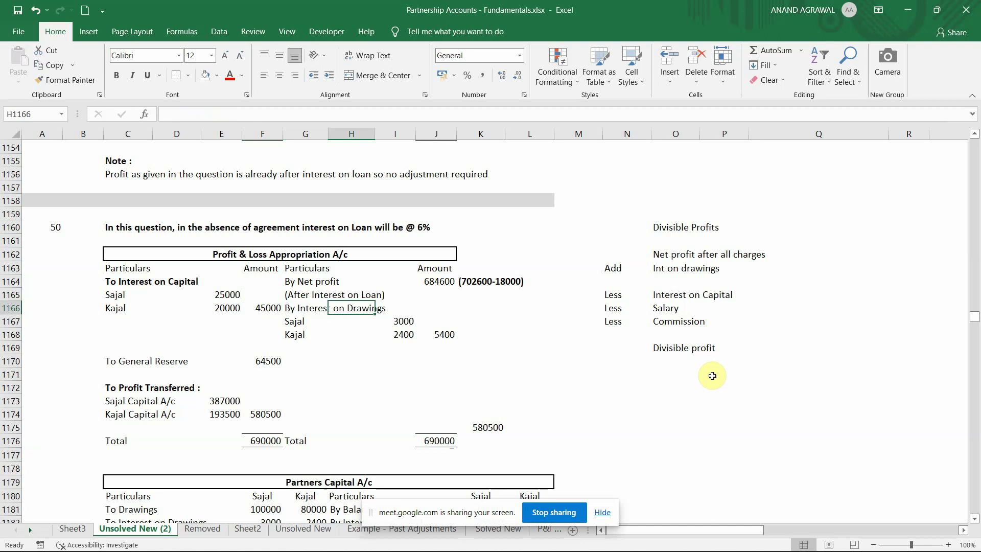
{"action": "key", "text": "Up"}
{"action": "key", "text": "Up"}
{"action": "key", "text": "shift+Down"}
{"action": "key", "text": "shift+Down"}
{"action": "key", "text": "shift+Down"}
{"action": "key", "text": "shift+Down"}
{"action": "key", "text": "shift+Down"}
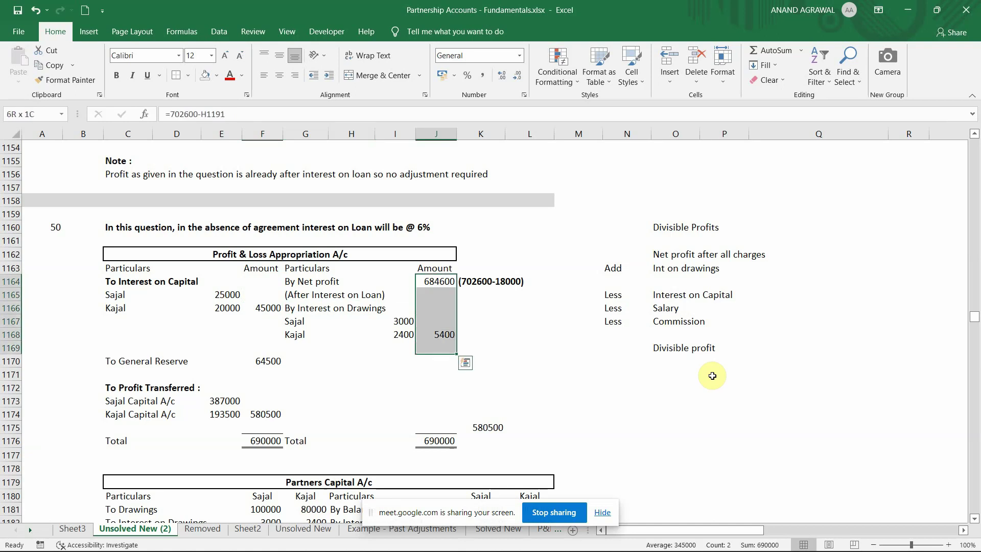
- Compare the interest on capital formula in F1166 with the interest on drawings formula in J1168
{"action": "key", "text": "Left"}
{"action": "key", "text": "Left"}
{"action": "key", "text": "Left"}
{"action": "key", "text": "Left"}
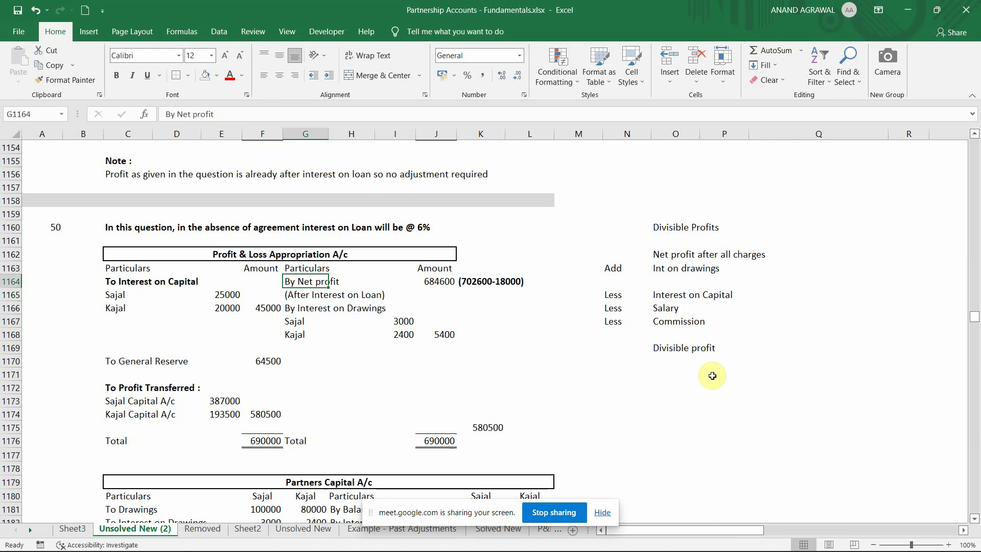
{"action": "key", "text": "Down"}
{"action": "key", "text": "Down"}
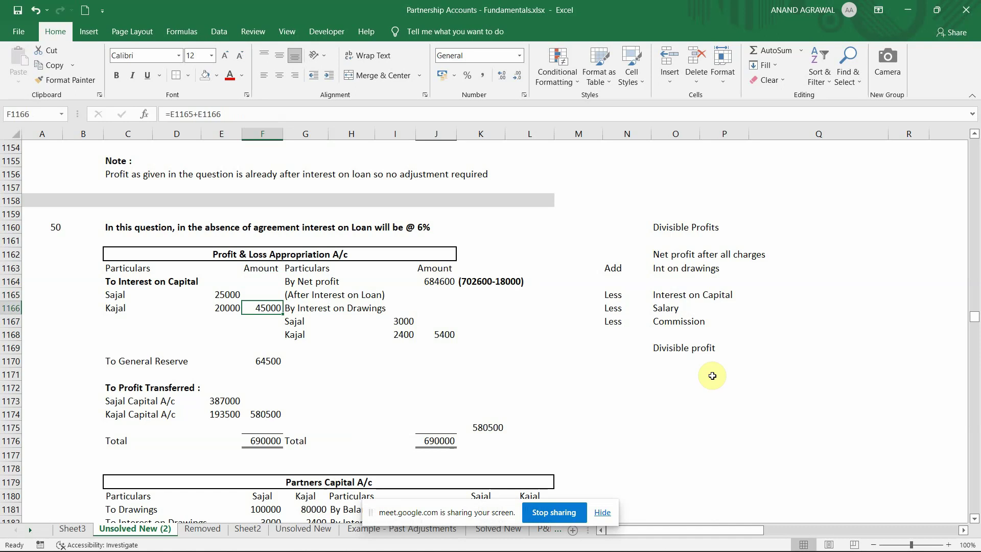
{"action": "key", "text": "Right"}
{"action": "key", "text": "Right"}
{"action": "key", "text": "Right"}
{"action": "key", "text": "Right"}
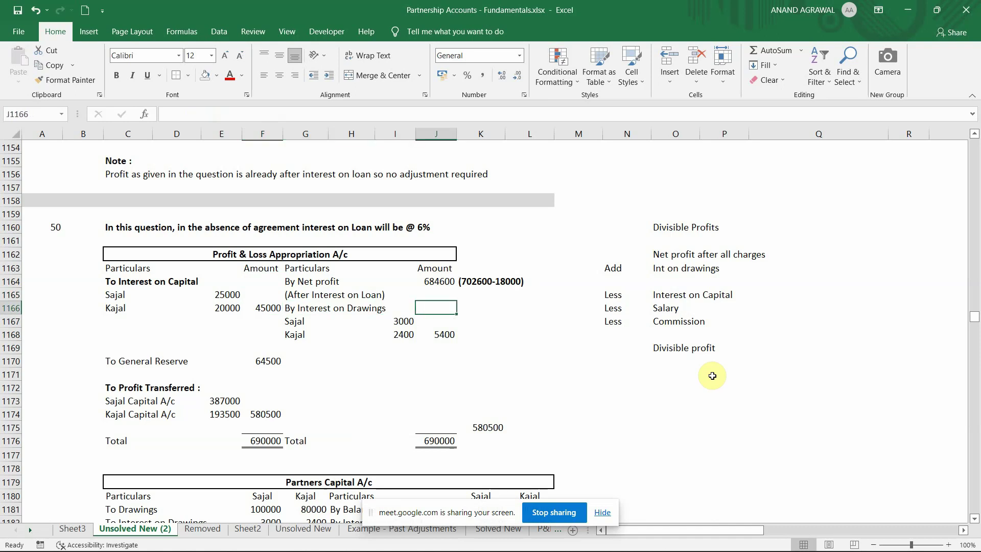
{"action": "key", "text": "Up"}
{"action": "key", "text": "Up"}
{"action": "key", "text": "Up"}
{"action": "key", "text": "Down"}
{"action": "key", "text": "Down"}
{"action": "key", "text": "Down"}
{"action": "key", "text": "Down"}
{"action": "key", "text": "Down"}
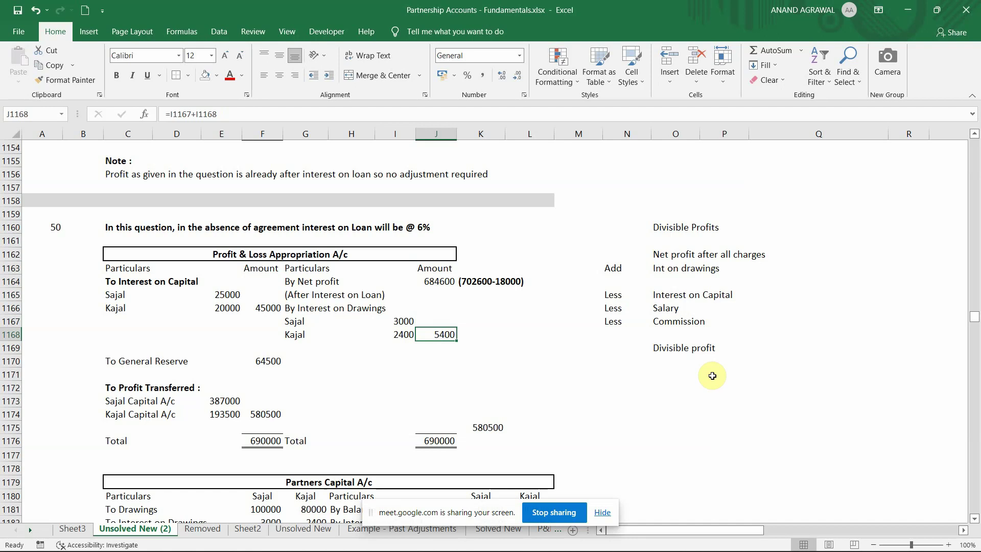
- Enter 684600 as the net profit after all charges in cell Q1162 of the divisible-profit layout
{"action": "key", "text": "Right"}
{"action": "key", "text": "Right"}
{"action": "key", "text": "Right"}
{"action": "key", "text": "Right"}
{"action": "key", "text": "Right"}
{"action": "key", "text": "Right"}
{"action": "key", "text": "Left"}
{"action": "key", "text": "Left"}
{"action": "key", "text": "Left"}
{"action": "key", "text": "Up"}
{"action": "key", "text": "Up"}
{"action": "key", "text": "Up"}
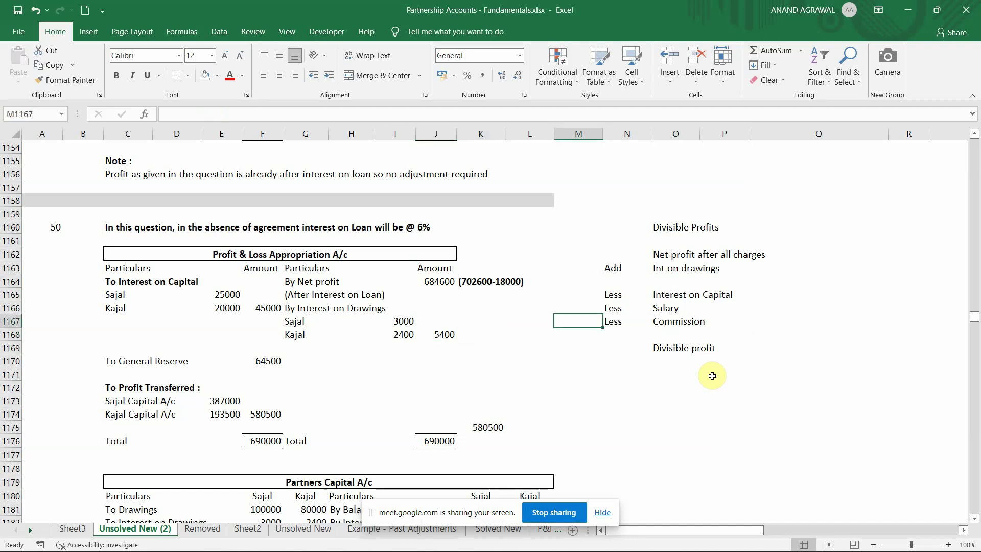
{"action": "key", "text": "Up"}
{"action": "key", "text": "Up"}
{"action": "key", "text": "Up"}
{"action": "key", "text": "Right"}
{"action": "key", "text": "Right"}
{"action": "key", "text": "Right"}
{"action": "key", "text": "Right"}
{"action": "key", "text": "Right"}
{"action": "key", "text": "Left"}
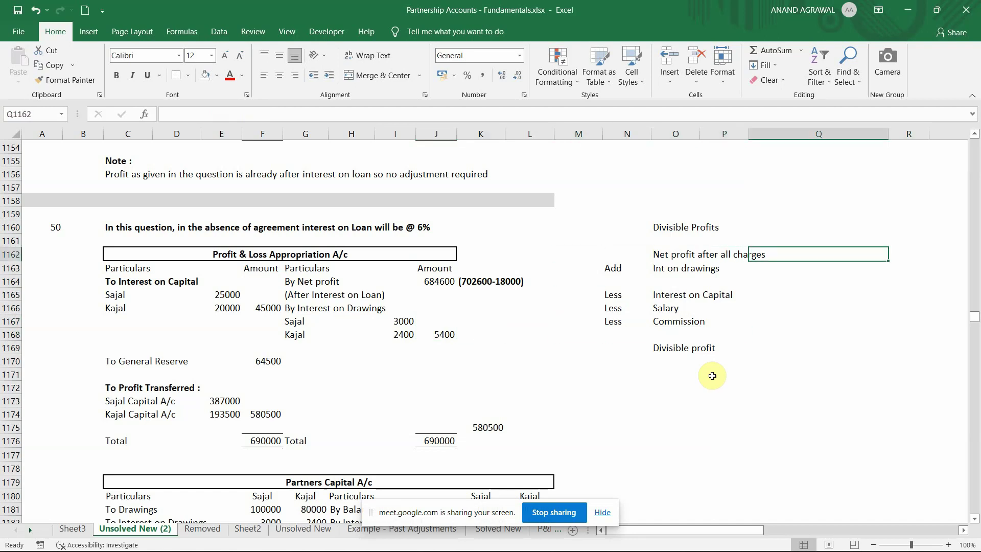
{"action": "type", "text": "684600"}
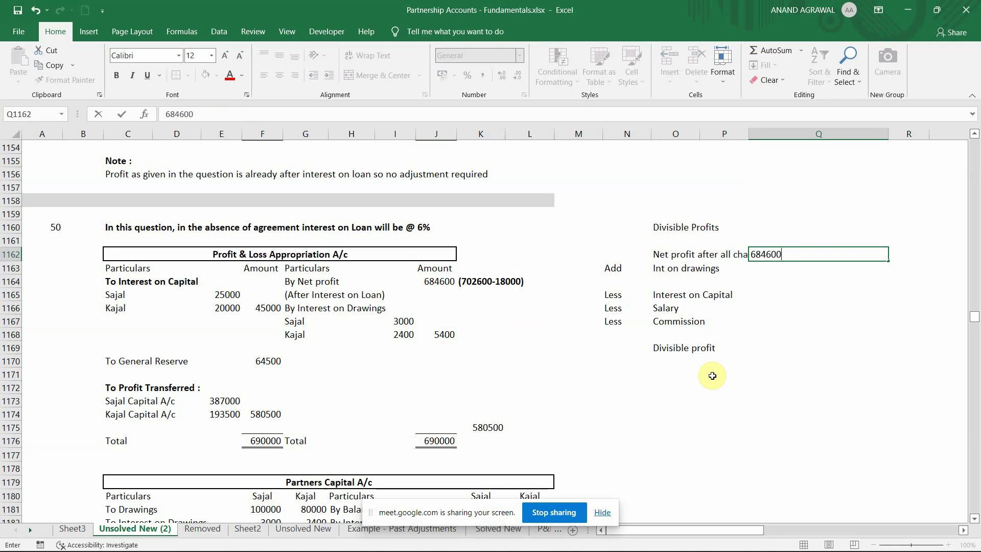
{"action": "key", "text": "Return"}
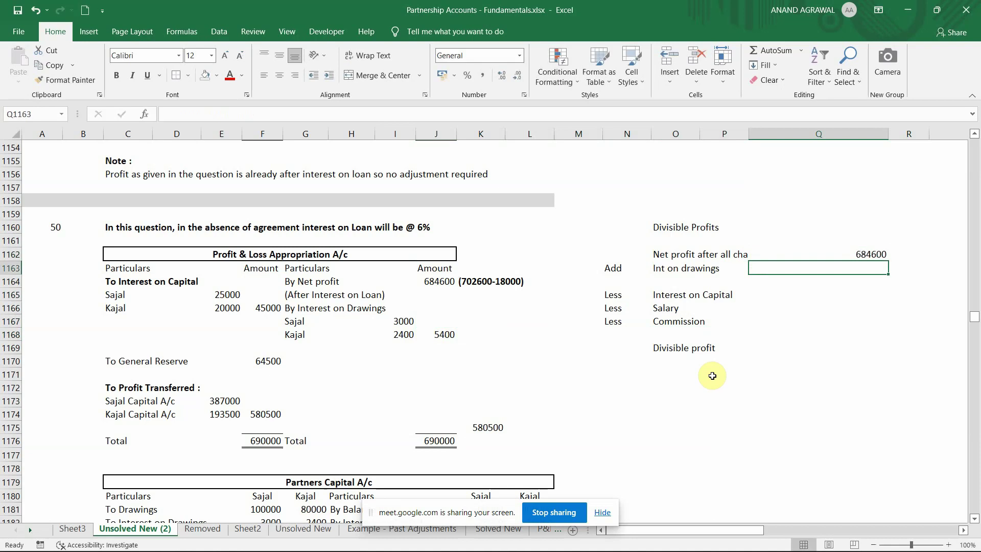
- Enter 5400 as interest on drawings in Q1163 and total Q1162:Q1163 with a SUM formula in Q1164
{"action": "type", "text": "5400"}
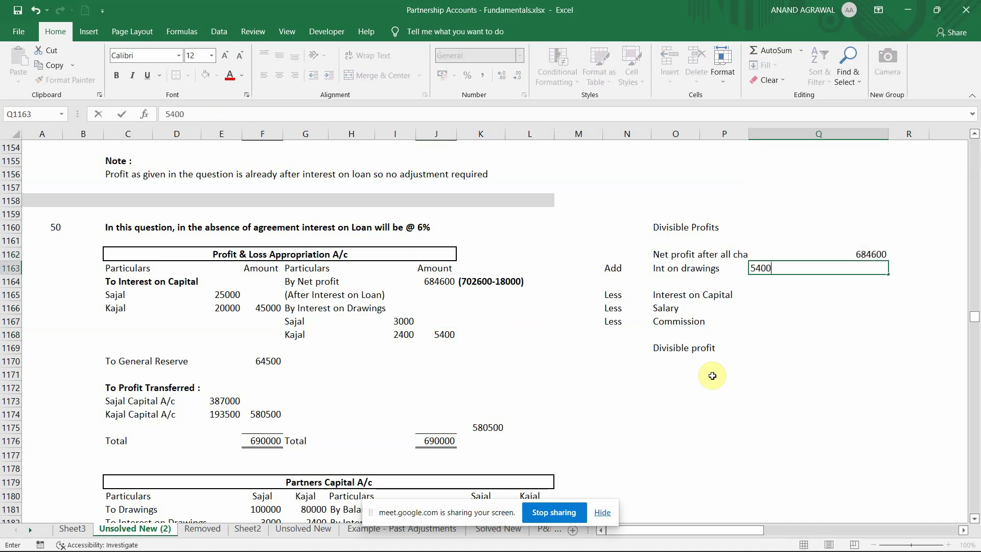
{"action": "key", "text": "Return"}
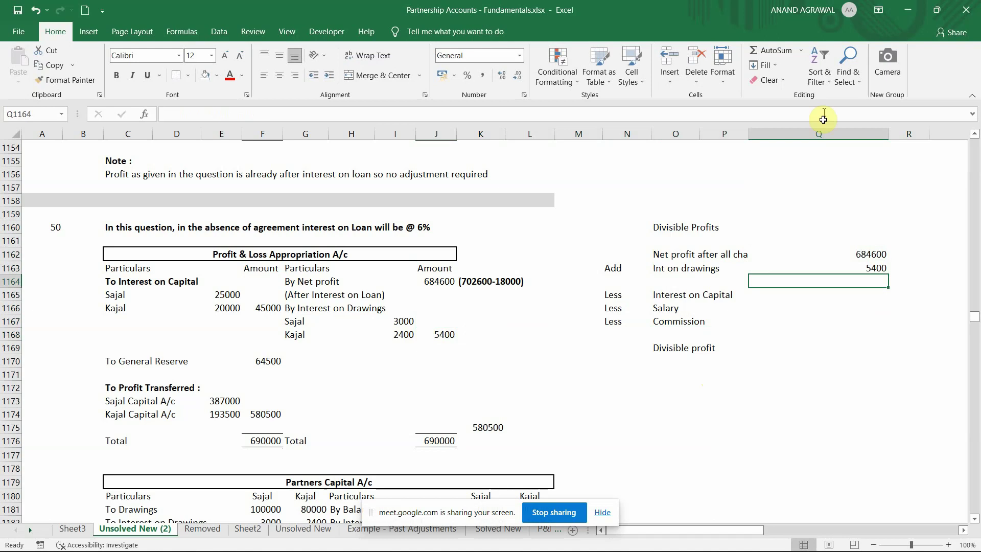
{"action": "left_click", "coordinate": [776, 48]}
{"action": "key", "text": "Return"}
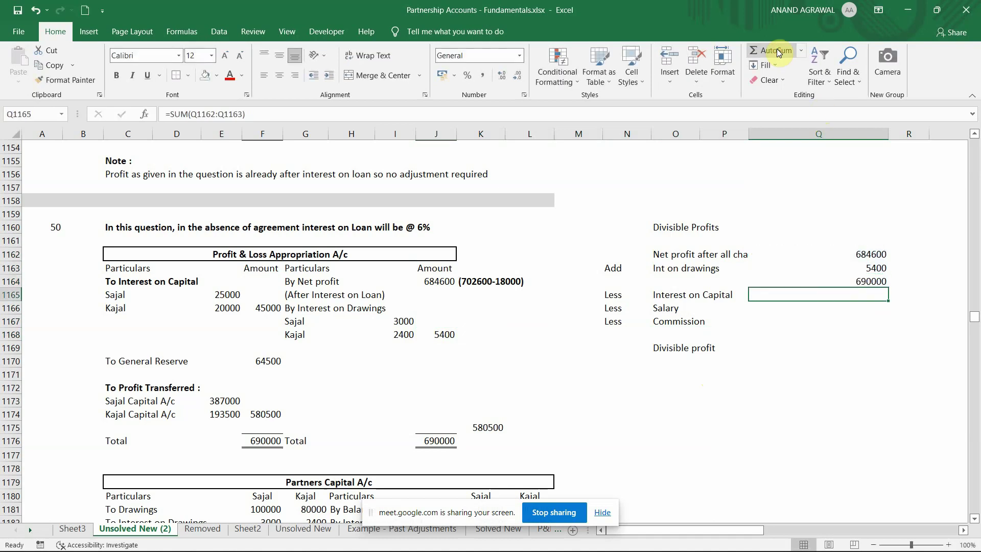
- Enter 45000 as interest on capital in Q1165 and calculate the divisible profit in Q1169 as =Q1164-Q1165
{"action": "type", "text": "45000"}
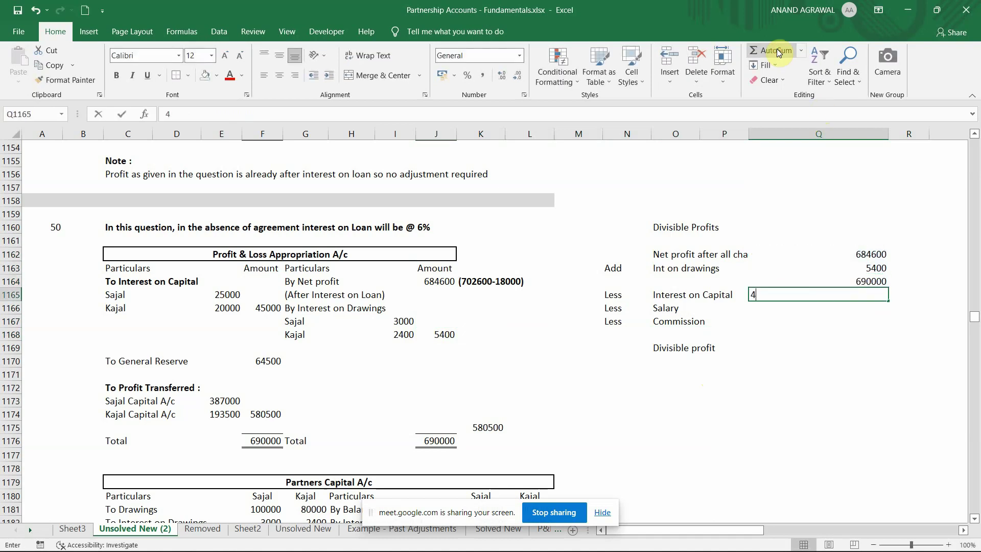
{"action": "key", "text": "Return"}
{"action": "key", "text": "Down"}
{"action": "key", "text": "Down"}
{"action": "key", "text": "Down"}
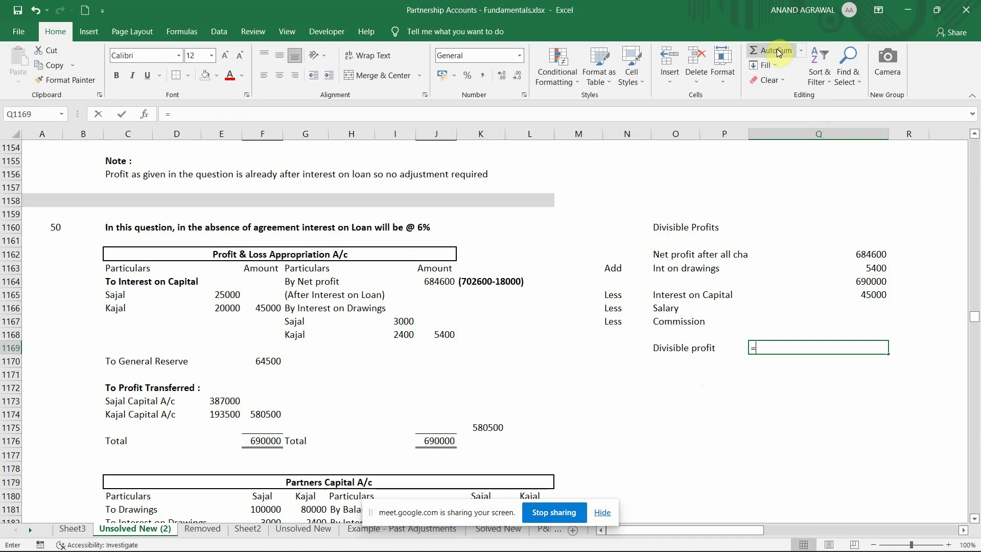
{"action": "type", "text": "="}
{"action": "key", "text": "Up"}
{"action": "key", "text": "Up"}
{"action": "key", "text": "Up"}
{"action": "key", "text": "Up"}
{"action": "key", "text": "Up"}
{"action": "type", "text": "-"}
{"action": "key", "text": "Up"}
{"action": "key", "text": "Up"}
{"action": "key", "text": "Up"}
{"action": "key", "text": "Up"}
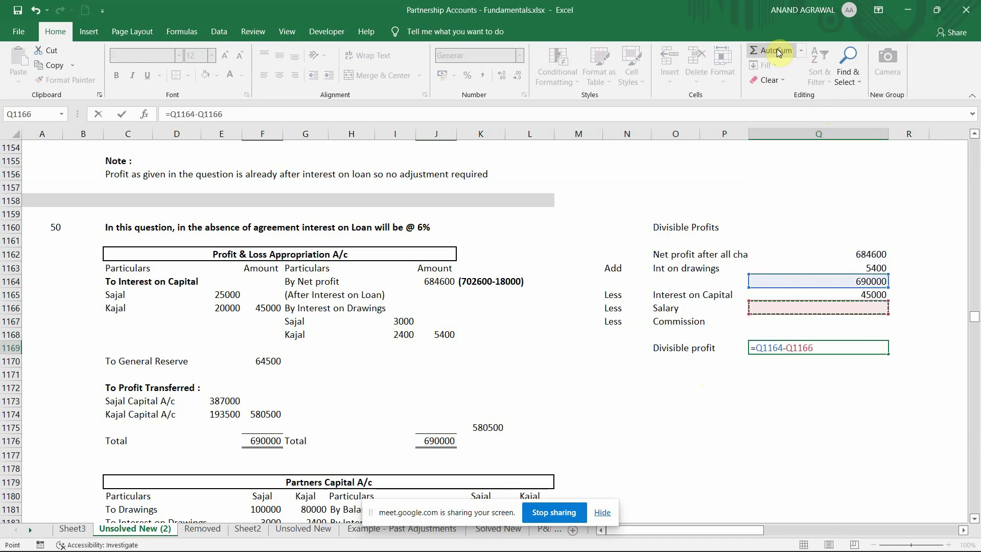
{"action": "key", "text": "Return"}
{"action": "key", "text": "Up"}
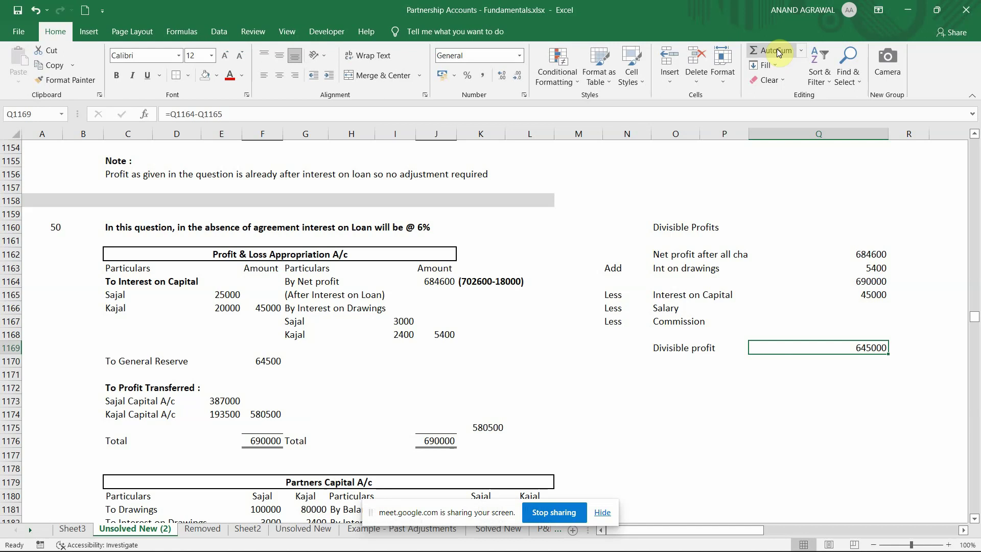
- Inspect the general reserve transfer formula in cell F1170 of question 50's appropriation account
{"action": "key", "text": "Left"}
{"action": "key", "text": "Left"}
{"action": "key", "text": "Left"}
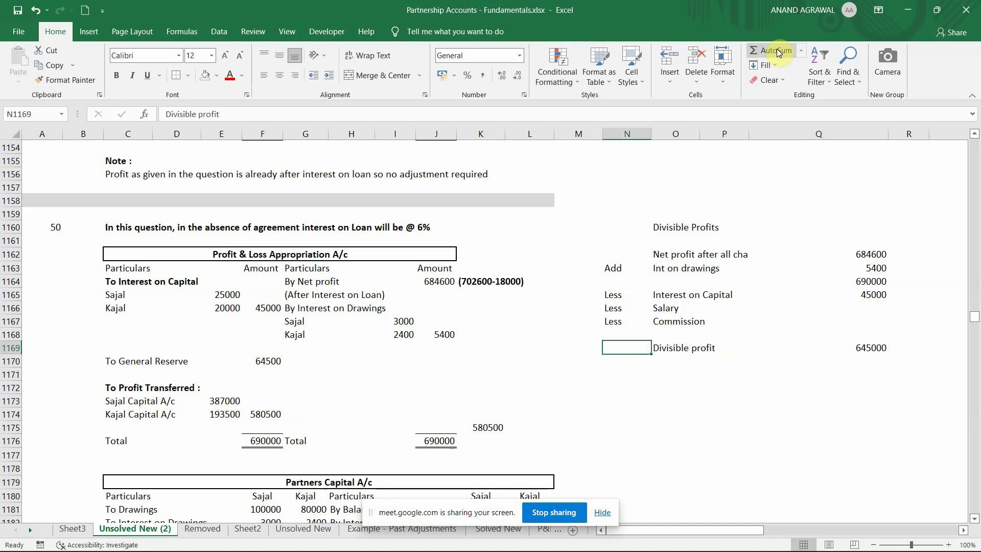
{"action": "key", "text": "Left"}
{"action": "key", "text": "Left"}
{"action": "key", "text": "Left"}
{"action": "key", "text": "Left"}
{"action": "key", "text": "Left"}
{"action": "key", "text": "Left"}
{"action": "key", "text": "Left"}
{"action": "key", "text": "Left"}
{"action": "key", "text": "Down"}
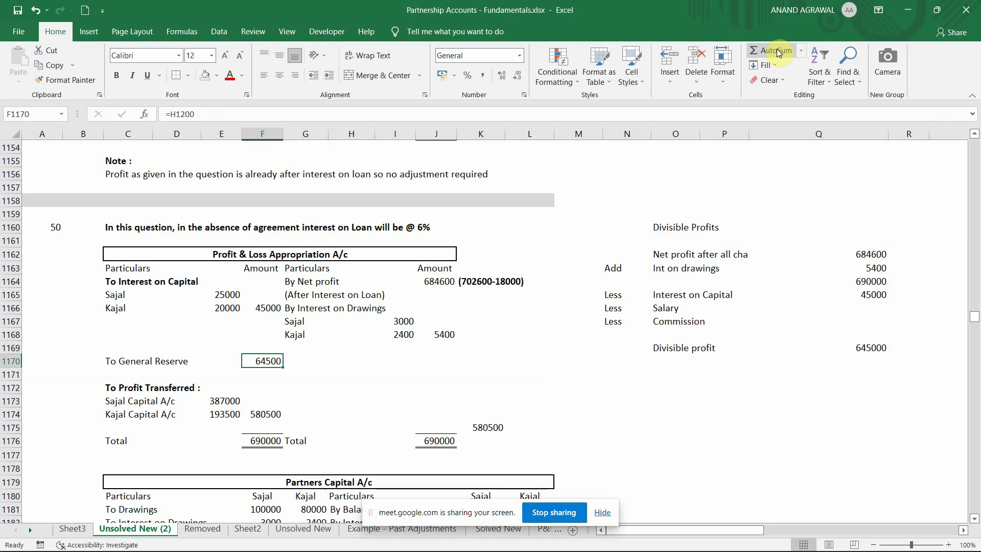
- Copy the divisible-profit layout in cells N1160:Q1170 beside question 50's appropriation account
{"action": "key", "text": "Right"}
{"action": "key", "text": "Right"}
{"action": "key", "text": "Right"}
{"action": "key", "text": "Right"}
{"action": "key", "text": "Right"}
{"action": "key", "text": "Right"}
{"action": "key", "text": "Right"}
{"action": "key", "text": "Right"}
{"action": "key", "text": "Right"}
{"action": "key", "text": "Up"}
{"action": "key", "text": "Up"}
{"action": "key", "text": "Up"}
{"action": "key", "text": "Up"}
{"action": "key", "text": "Up"}
{"action": "key", "text": "Up"}
{"action": "key", "text": "Up"}
{"action": "key", "text": "Up"}
{"action": "key", "text": "Up"}
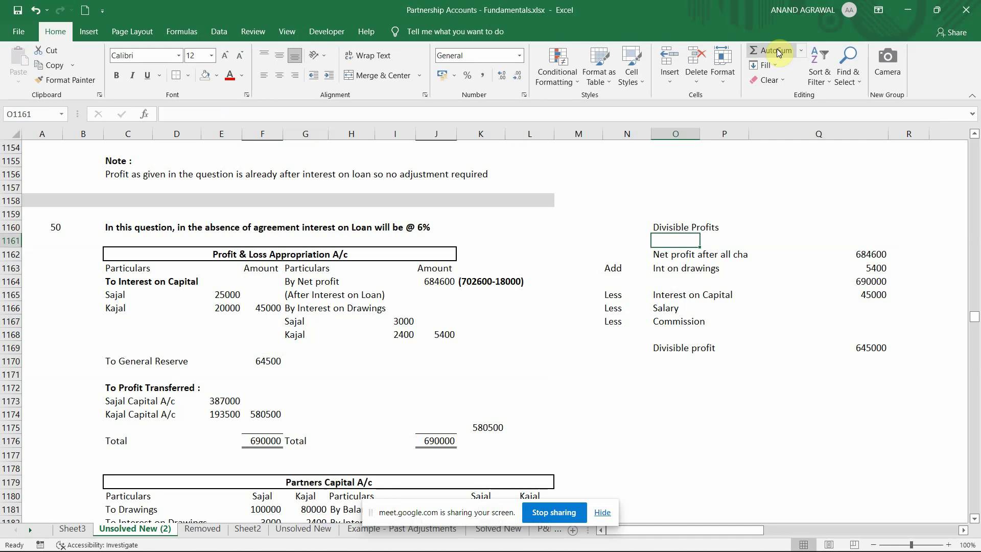
{"action": "key", "text": "Left"}
{"action": "key", "text": "Left"}
{"action": "key", "text": "Right"}
{"action": "key", "text": "Up"}
{"action": "key", "text": "Up"}
{"action": "key", "text": "Down"}
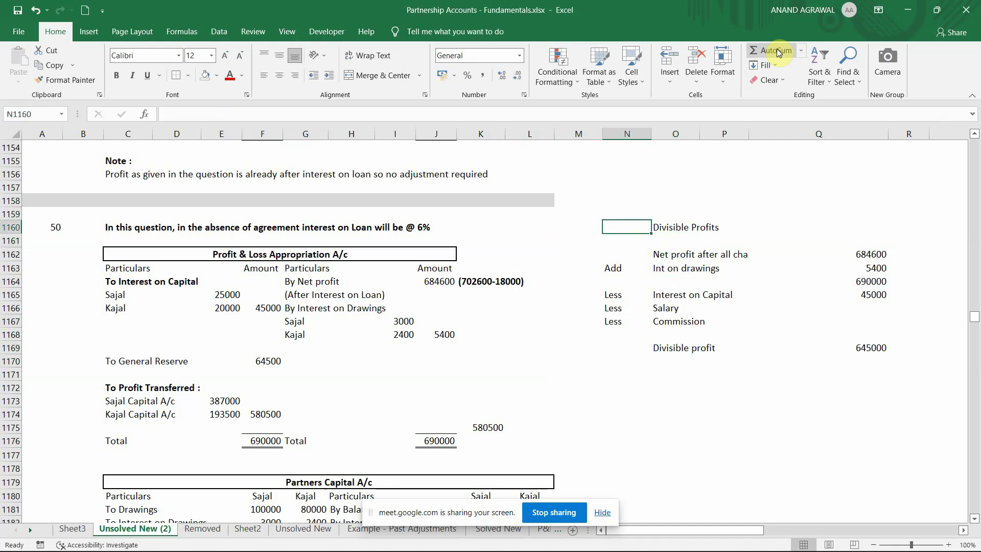
{"action": "key", "text": "shift+Down"}
{"action": "key", "text": "shift+Up"}
{"action": "key", "text": "shift+Down"}
{"action": "key", "text": "shift+Down"}
{"action": "key", "text": "shift+Down"}
{"action": "key", "text": "shift+Down"}
{"action": "key", "text": "shift+Down"}
{"action": "key", "text": "shift+Down"}
{"action": "key", "text": "shift+Down"}
{"action": "key", "text": "shift+Down"}
{"action": "key", "text": "shift+Down"}
{"action": "key", "text": "shift+Down"}
{"action": "key", "text": "shift+Right"}
{"action": "key", "text": "shift+Right"}
{"action": "key", "text": "shift+Right"}
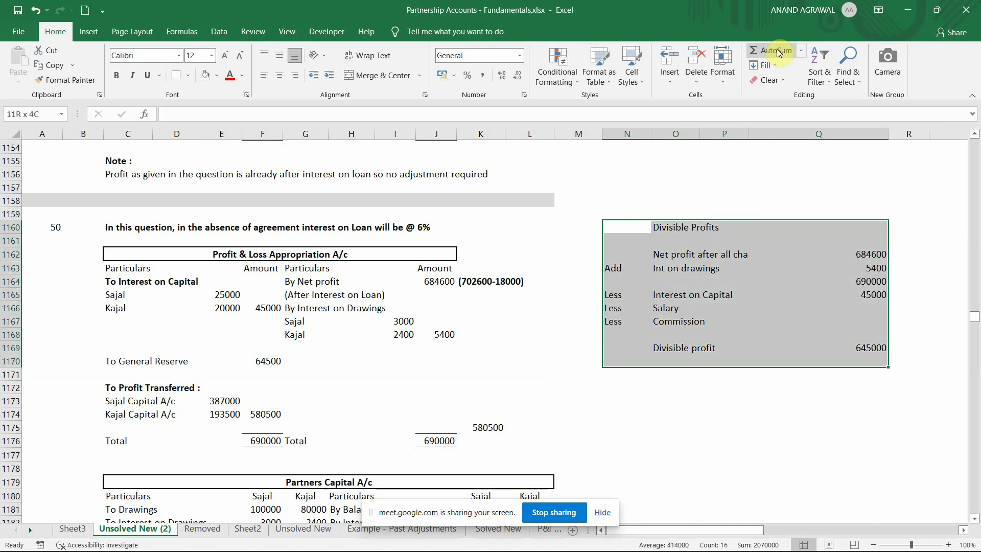
{"action": "key", "text": "shift+Right"}
{"action": "key", "text": "shift+Left"}
{"action": "key", "text": "ctrl+c"}
{"action": "key", "text": "Down"}
{"action": "key", "text": "Down"}
{"action": "key", "text": "Down"}
{"action": "key", "text": "Down"}
{"action": "key", "text": "Down"}
{"action": "key", "text": "Down"}
{"action": "key", "text": "Down"}
{"action": "key", "text": "Down"}
{"action": "key", "text": "Down"}
{"action": "key", "text": "Down"}
{"action": "key", "text": "Down"}
{"action": "key", "text": "Down"}
{"action": "key", "text": "Down"}
{"action": "key", "text": "Down"}
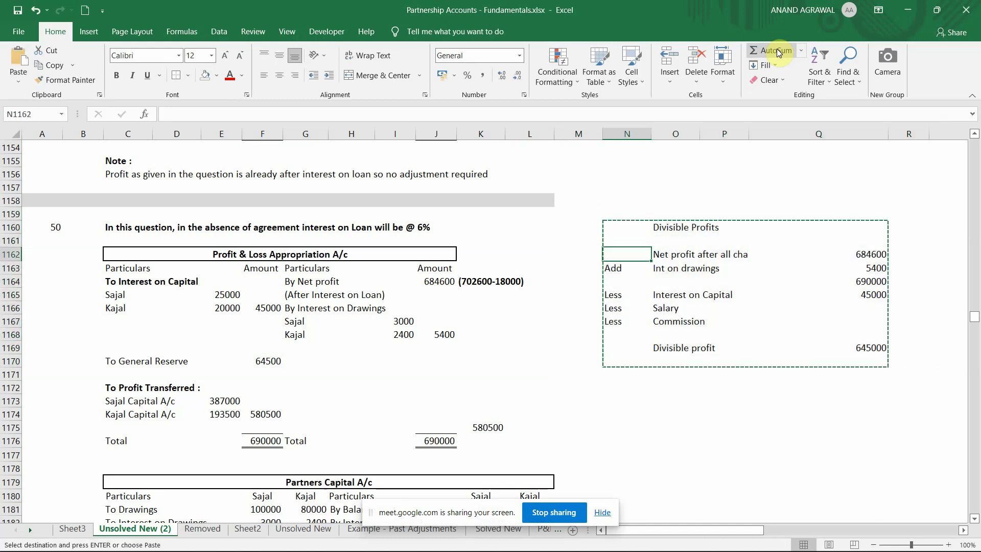
{"action": "key", "text": "Down"}
{"action": "key", "text": "Down"}
{"action": "key", "text": "Down"}
{"action": "key", "text": "Down"}
{"action": "key", "text": "Down"}
{"action": "key", "text": "Down"}
{"action": "key", "text": "Down"}
{"action": "key", "text": "Down"}
{"action": "key", "text": "Down"}
{"action": "key", "text": "Down"}
{"action": "key", "text": "Down"}
{"action": "key", "text": "Down"}
{"action": "key", "text": "Down"}
{"action": "key", "text": "Down"}
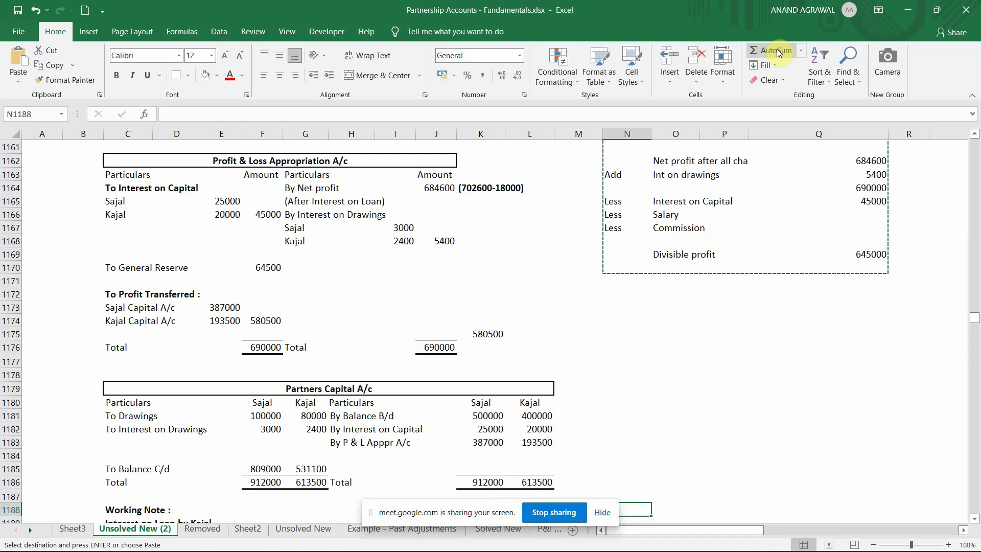
{"action": "key", "text": "Up"}
{"action": "key", "text": "Up"}
{"action": "key", "text": "Up"}
{"action": "key", "text": "Up"}
{"action": "key", "text": "Up"}
{"action": "key", "text": "Up"}
{"action": "key", "text": "Up"}
{"action": "key", "text": "Up"}
{"action": "key", "text": "Up"}
{"action": "key", "text": "Up"}
{"action": "key", "text": "Up"}
{"action": "key", "text": "Up"}
{"action": "key", "text": "Up"}
{"action": "key", "text": "Up"}
{"action": "key", "text": "Up"}
{"action": "key", "text": "Up"}
{"action": "key", "text": "Up"}
{"action": "key", "text": "Up"}
{"action": "key", "text": "Up"}
{"action": "key", "text": "Up"}
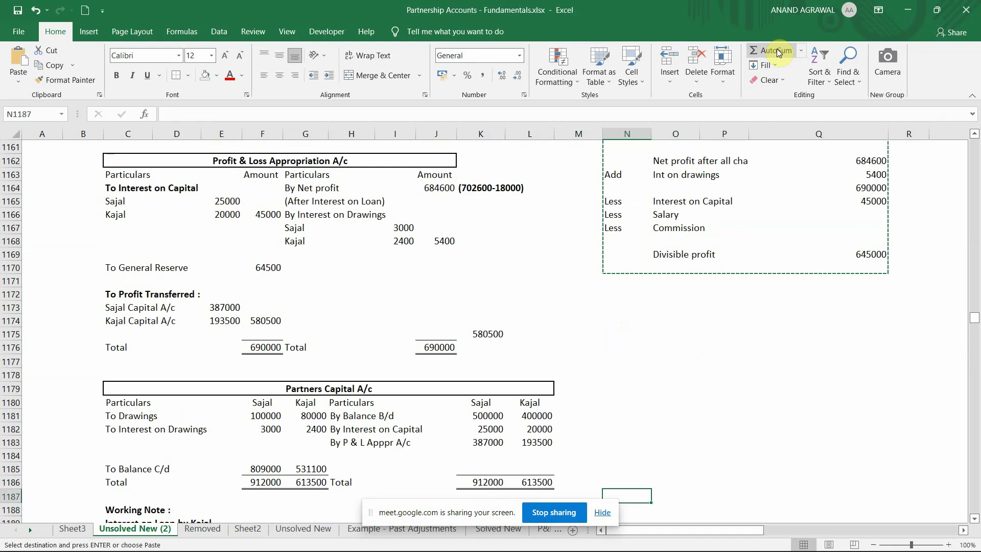
{"action": "key", "text": "Down"}
{"action": "key", "text": "Down"}
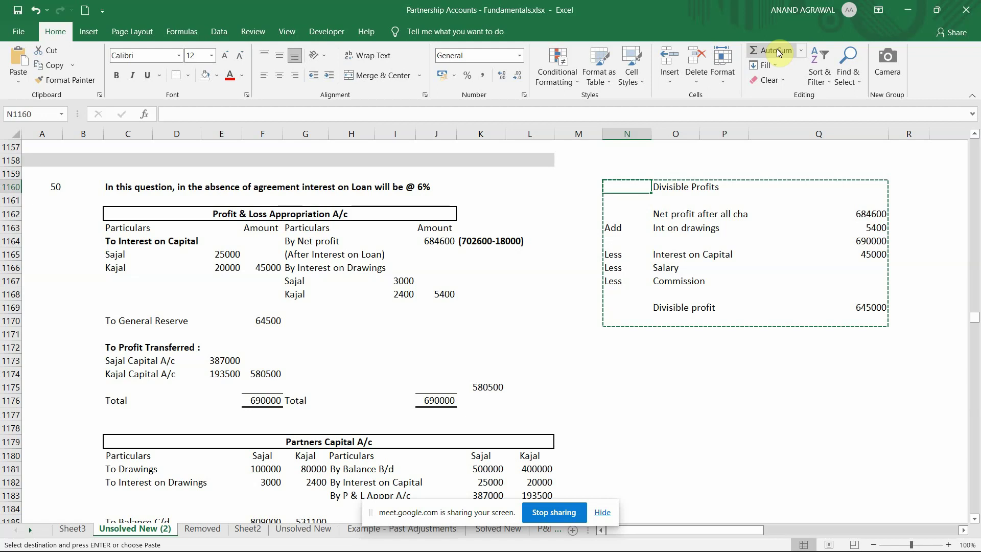
- Switch to the PDF textbook in Edge and read question 51 on transferring 10% of divisible profit to reserve
{"action": "key", "text": "alt+Tab"}
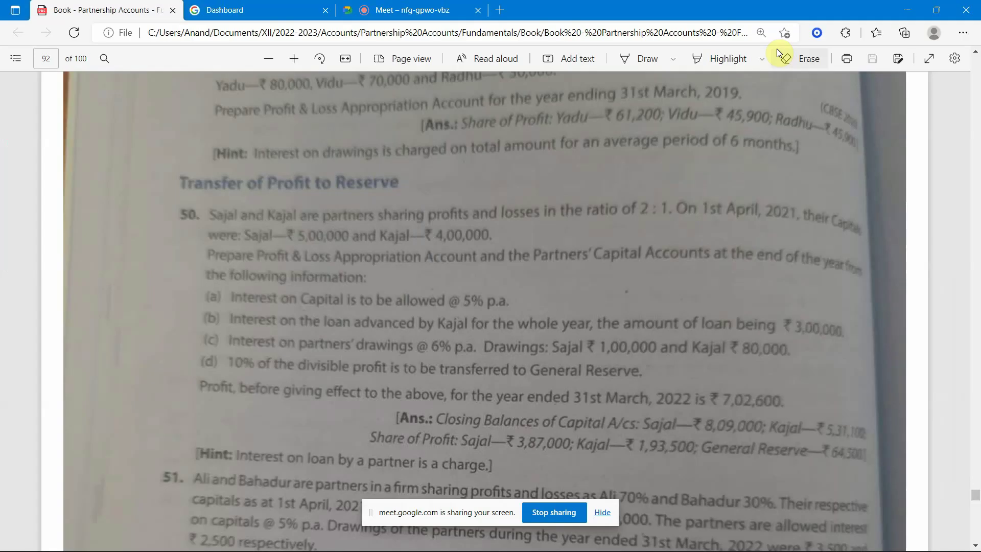
{"action": "scroll", "coordinate": [776, 48], "scroll_direction": "down", "scroll_amount": 5}
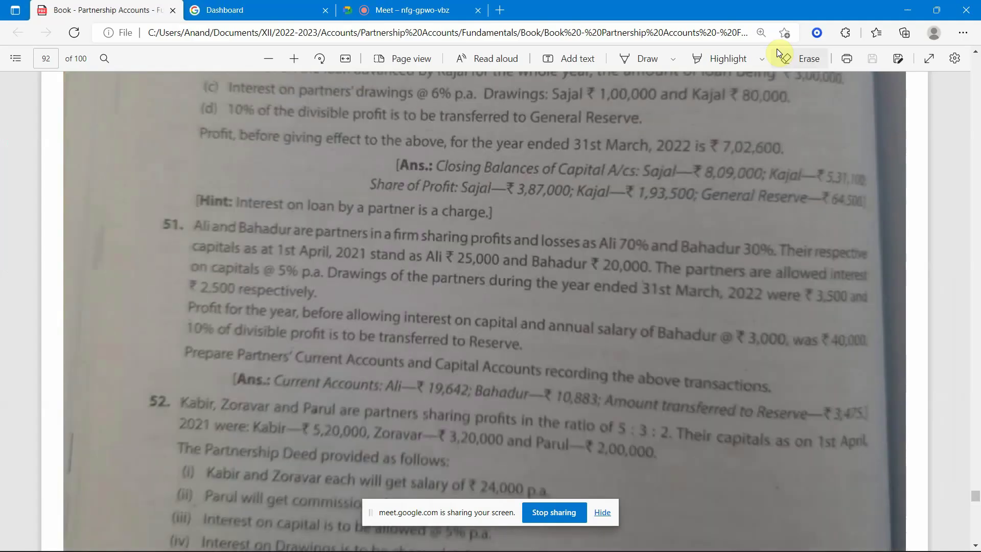
{"action": "scroll", "coordinate": [776, 48], "scroll_direction": "down", "scroll_amount": 1}
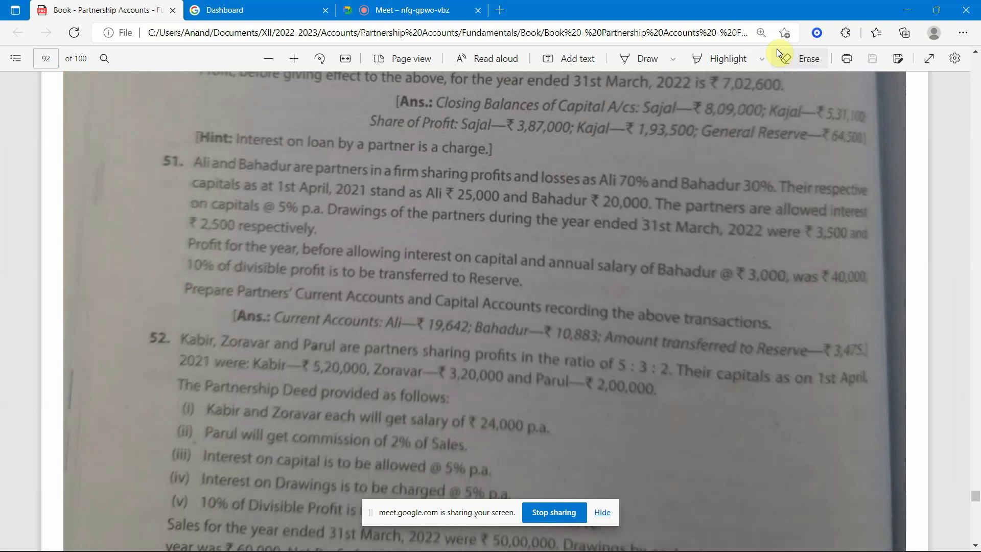
- Return to the Excel workbook, cancel the pending copy and examine the divisible profit formula in Q1169 and its label
{"action": "key", "text": "alt+Tab"}
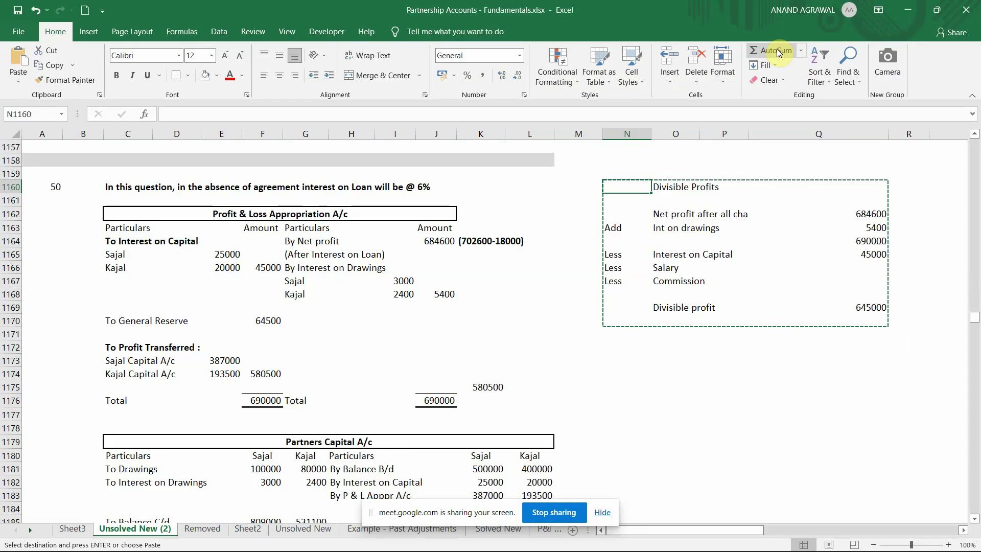
{"action": "key", "text": "Escape"}
{"action": "key", "text": "Down"}
{"action": "key", "text": "Down"}
{"action": "key", "text": "Down"}
{"action": "key", "text": "Down"}
{"action": "key", "text": "Down"}
{"action": "key", "text": "Down"}
{"action": "key", "text": "Down"}
{"action": "key", "text": "Down"}
{"action": "key", "text": "Down"}
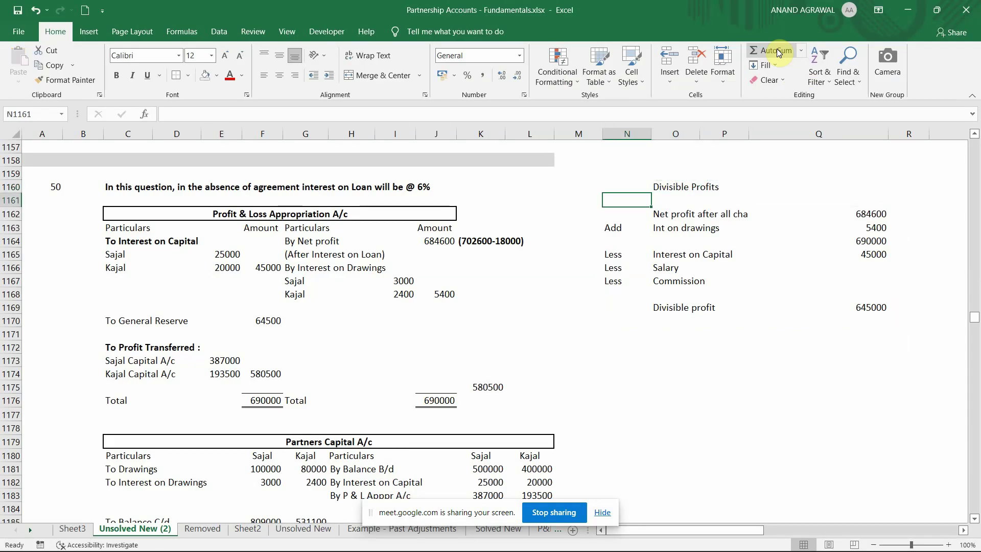
{"action": "key", "text": "Right"}
{"action": "key", "text": "Right"}
{"action": "key", "text": "Right"}
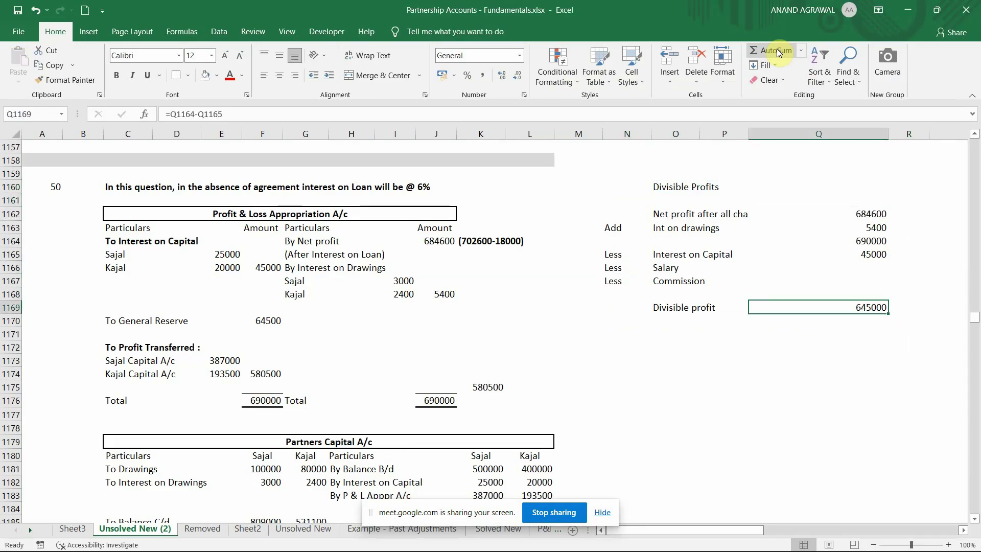
{"action": "key", "text": "Left"}
{"action": "key", "text": "Left"}
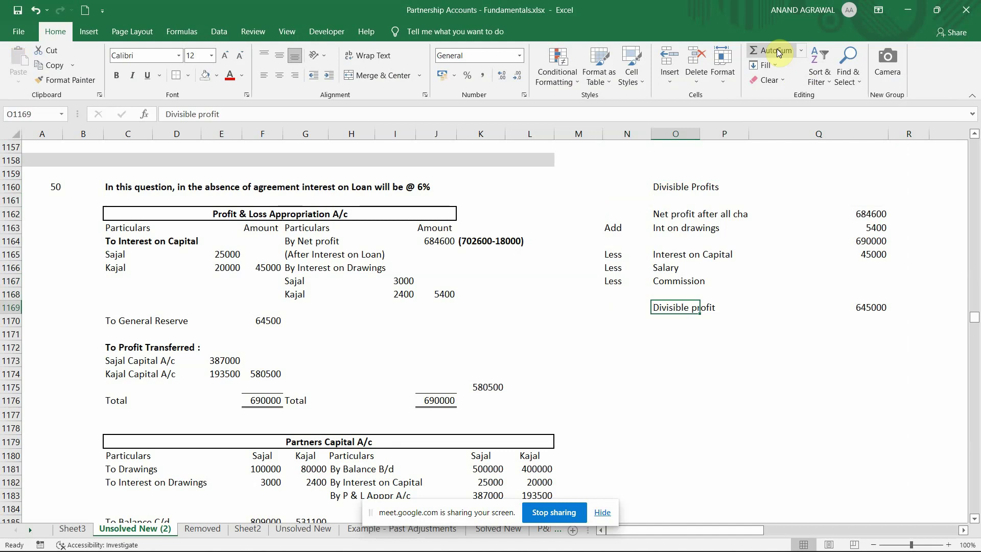
- Switch to the PDF textbook in Edge and review the remaining reserve-transfer questions, 53 on page 93 and 52 on page 92
{"action": "key", "text": "alt+Tab"}
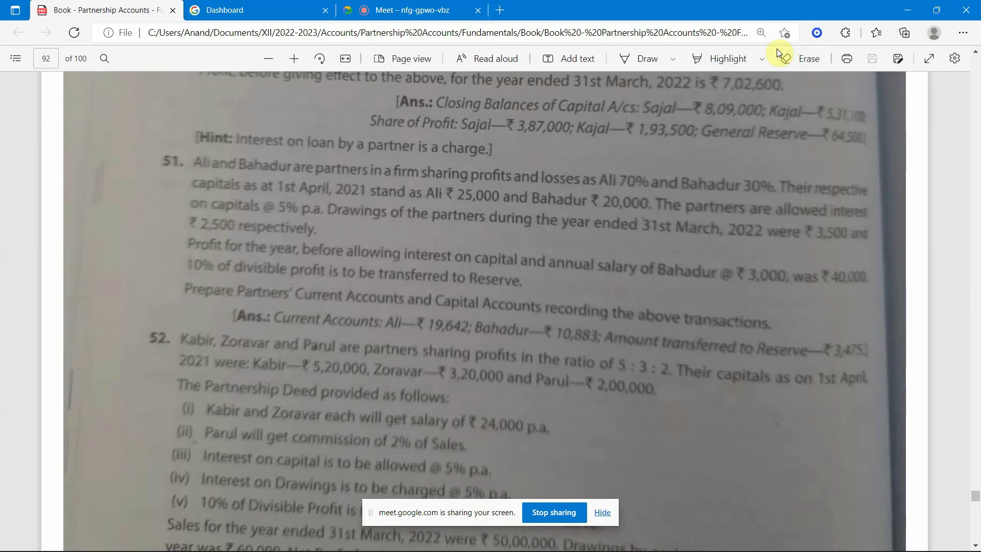
{"action": "key", "text": "Down"}
{"action": "key", "text": "Down"}
{"action": "key", "text": "Down"}
{"action": "key", "text": "Down"}
{"action": "key", "text": "Down"}
{"action": "key", "text": "Down"}
{"action": "key", "text": "Down"}
{"action": "key", "text": "Down"}
{"action": "key", "text": "Down"}
{"action": "key", "text": "Down"}
{"action": "key", "text": "Down"}
{"action": "key", "text": "Down"}
{"action": "key", "text": "Down"}
{"action": "key", "text": "Down"}
{"action": "key", "text": "Down"}
{"action": "key", "text": "Down"}
{"action": "key", "text": "Down"}
{"action": "key", "text": "Down"}
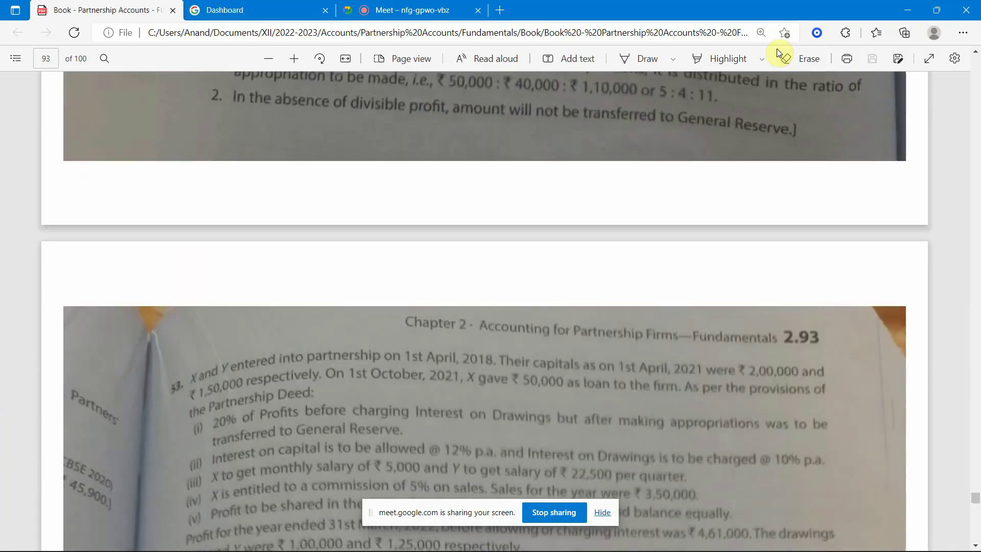
{"action": "key", "text": "Page_Down"}
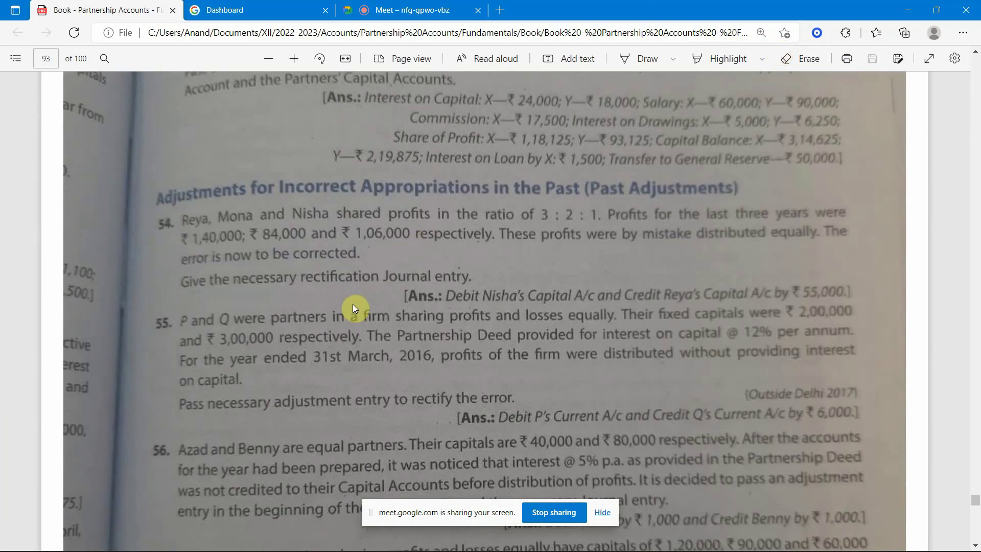
{"action": "scroll", "coordinate": [353, 305], "scroll_direction": "up", "scroll_amount": 8}
{"action": "scroll", "coordinate": [352, 304], "scroll_direction": "up", "scroll_amount": 8}
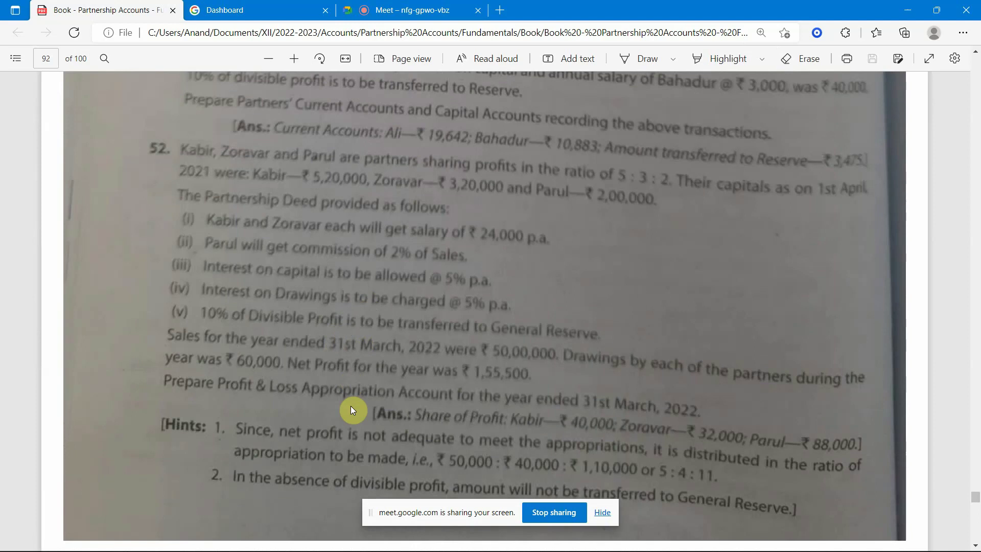
- Switch to the Partnership Accounts - Fundamentals workbook in Excel and find question 52's solution below question 51
{"action": "key", "text": "alt+Tab"}
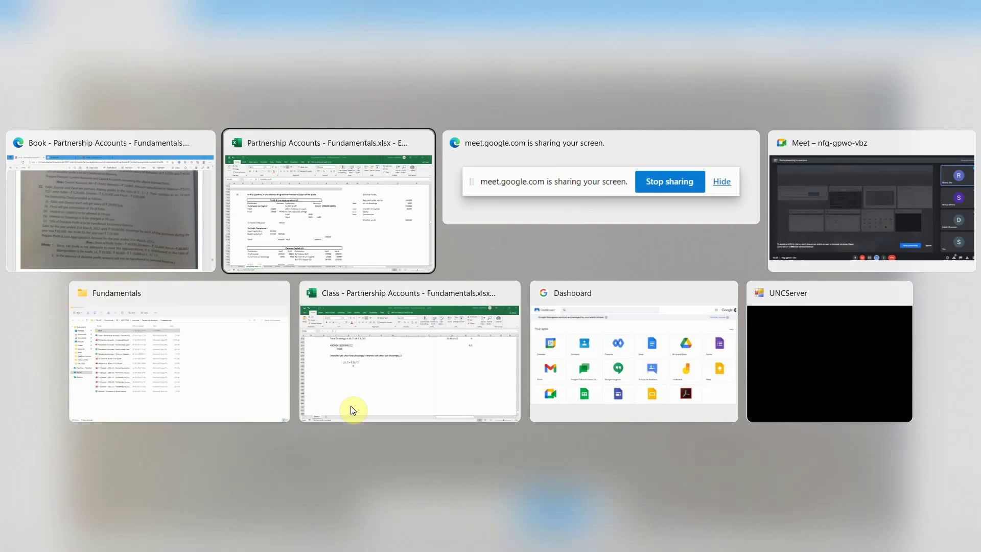
{"action": "key", "text": "Down"}
{"action": "key", "text": "Down"}
{"action": "key", "text": "Down"}
{"action": "key", "text": "Down"}
{"action": "key", "text": "Down"}
{"action": "key", "text": "Down"}
{"action": "key", "text": "Down"}
{"action": "key", "text": "Down"}
{"action": "key", "text": "Down"}
{"action": "key", "text": "Down"}
{"action": "key", "text": "Down"}
{"action": "key", "text": "Down"}
{"action": "key", "text": "Down"}
{"action": "key", "text": "Down"}
{"action": "key", "text": "Down"}
{"action": "key", "text": "Down"}
{"action": "key", "text": "Down"}
{"action": "key", "text": "Down"}
{"action": "key", "text": "Down"}
{"action": "key", "text": "Down"}
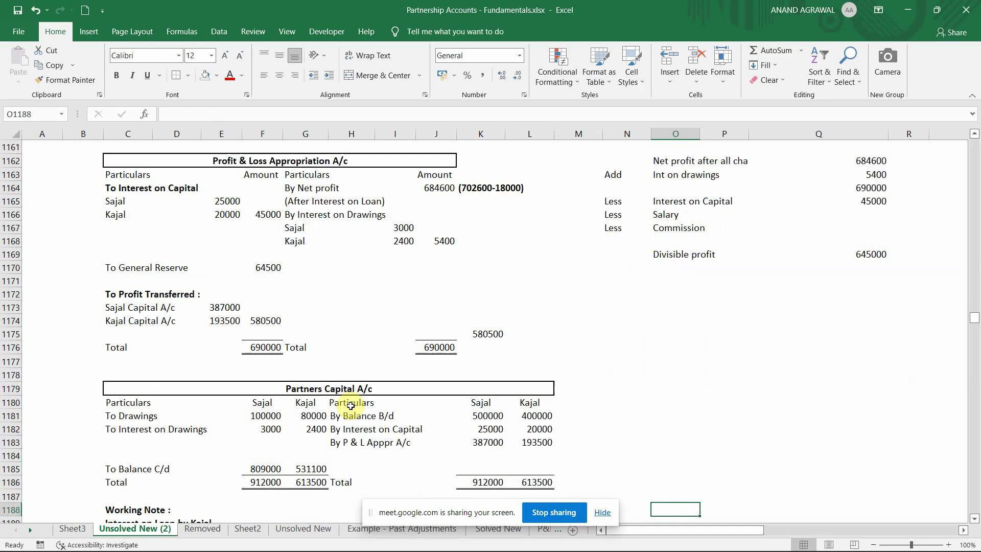
{"action": "key", "text": "Down"}
{"action": "key", "text": "Down"}
{"action": "key", "text": "Down"}
{"action": "key", "text": "Down"}
{"action": "key", "text": "Down"}
{"action": "key", "text": "Down"}
{"action": "key", "text": "Down"}
{"action": "key", "text": "Down"}
{"action": "key", "text": "Down"}
{"action": "key", "text": "Down"}
{"action": "key", "text": "Down"}
{"action": "key", "text": "Down"}
{"action": "key", "text": "Down"}
{"action": "key", "text": "Down"}
{"action": "key", "text": "Down"}
{"action": "key", "text": "Down"}
{"action": "key", "text": "Down"}
{"action": "key", "text": "Down"}
{"action": "key", "text": "Down"}
{"action": "key", "text": "Down"}
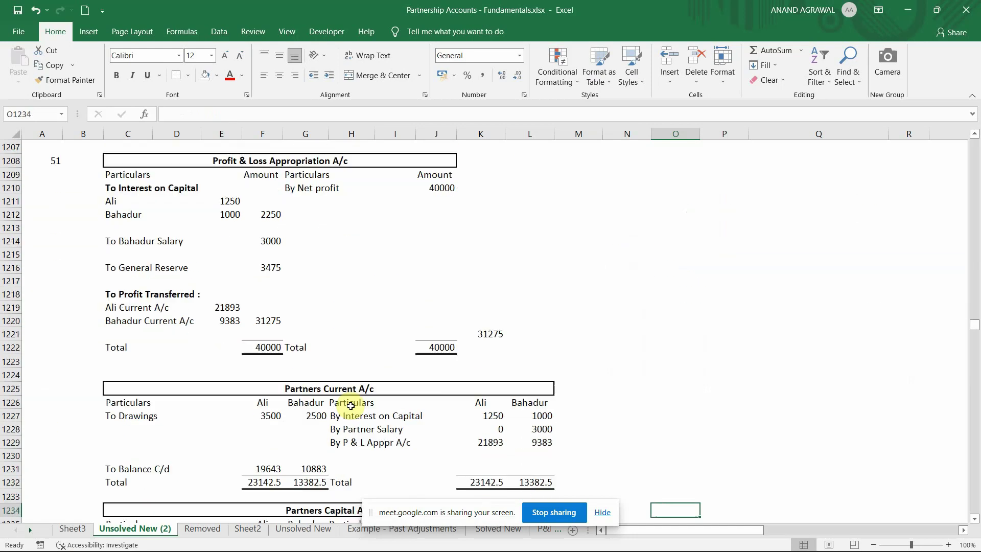
{"action": "key", "text": "Left"}
{"action": "key", "text": "Left"}
{"action": "key", "text": "Left"}
{"action": "key", "text": "Left"}
{"action": "key", "text": "Left"}
{"action": "key", "text": "Left"}
{"action": "key", "text": "Left"}
{"action": "key", "text": "Left"}
{"action": "key", "text": "Left"}
{"action": "key", "text": "Left"}
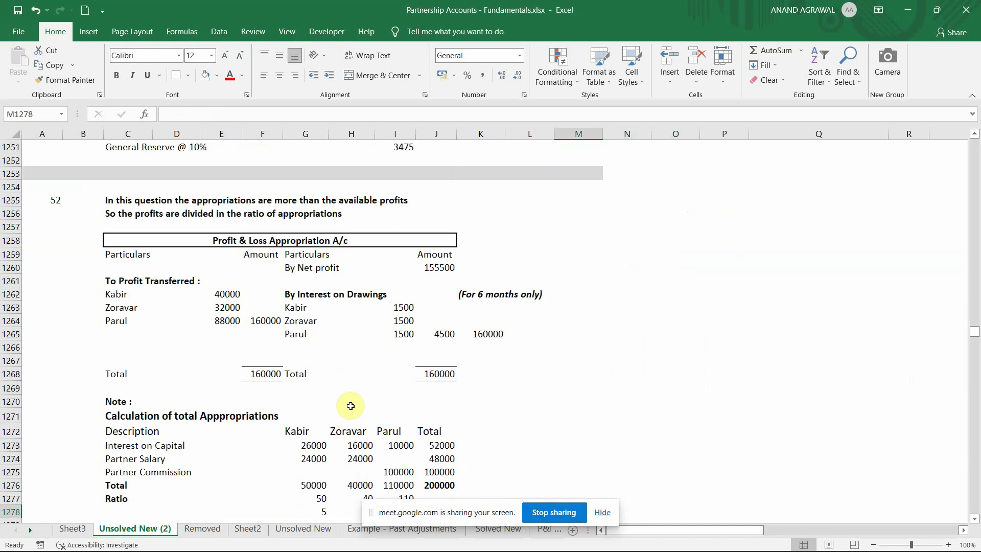
- Examine question 52's Profit Transferred section, including the last partner's share formula in E1264 and the labels in C1261:D1266
{"action": "key", "text": "Up"}
{"action": "key", "text": "Up"}
{"action": "key", "text": "Up"}
{"action": "key", "text": "Up"}
{"action": "key", "text": "Up"}
{"action": "key", "text": "Up"}
{"action": "key", "text": "Up"}
{"action": "key", "text": "Up"}
{"action": "key", "text": "Up"}
{"action": "key", "text": "Up"}
{"action": "key", "text": "Up"}
{"action": "key", "text": "Up"}
{"action": "key", "text": "Up"}
{"action": "key", "text": "Up"}
{"action": "key", "text": "Up"}
{"action": "key", "text": "Up"}
{"action": "key", "text": "Down"}
{"action": "key", "text": "Down"}
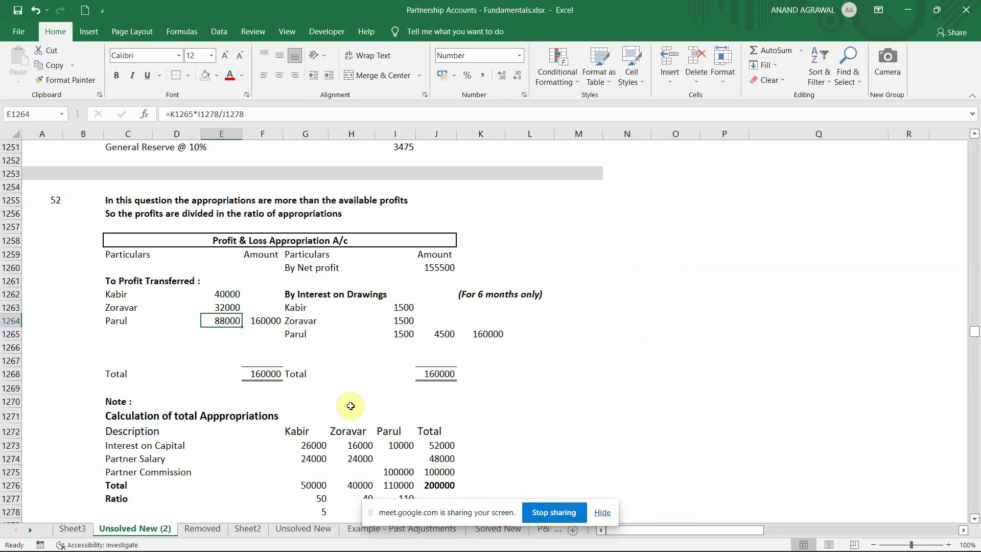
{"action": "key", "text": "Left"}
{"action": "key", "text": "Left"}
{"action": "key", "text": "Up"}
{"action": "key", "text": "Up"}
{"action": "key", "text": "Up"}
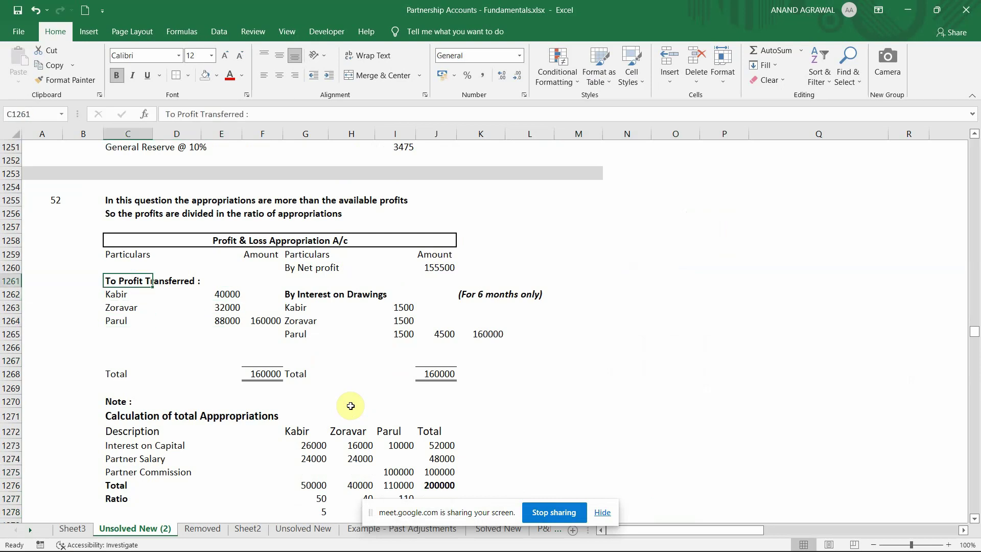
{"action": "key", "text": "shift+Down"}
{"action": "key", "text": "shift+Down"}
{"action": "key", "text": "shift+Down"}
{"action": "key", "text": "shift+Down"}
{"action": "key", "text": "shift+Down"}
{"action": "key", "text": "shift+Right"}
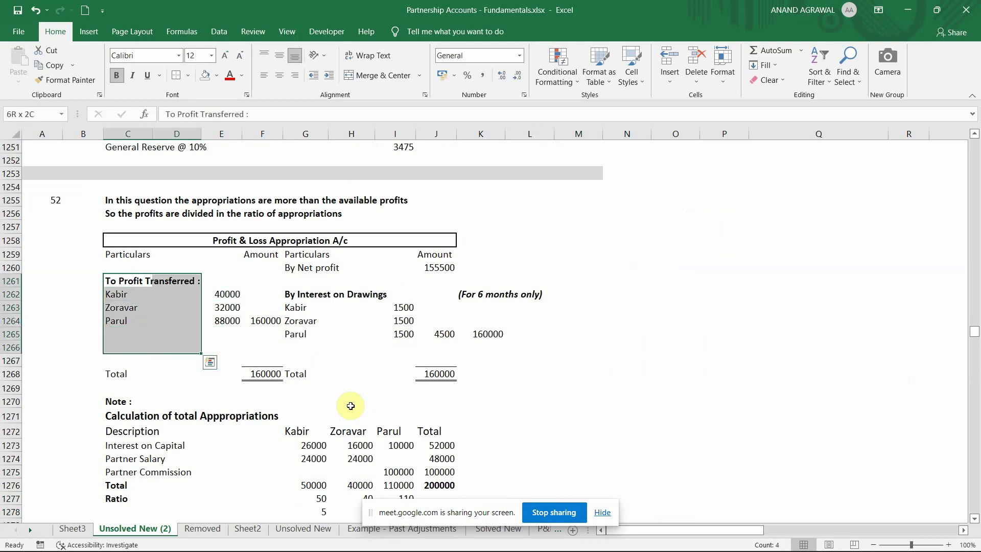
- Review the solution down to the Ratio row and highlight question 52's Profit Transferred block in C1261:F1265
{"action": "key", "text": "Down"}
{"action": "key", "text": "Down"}
{"action": "key", "text": "Down"}
{"action": "key", "text": "Down"}
{"action": "key", "text": "Down"}
{"action": "key", "text": "Down"}
{"action": "key", "text": "Down"}
{"action": "key", "text": "Down"}
{"action": "key", "text": "Down"}
{"action": "key", "text": "Down"}
{"action": "key", "text": "Down"}
{"action": "key", "text": "Down"}
{"action": "key", "text": "Down"}
{"action": "key", "text": "Down"}
{"action": "key", "text": "Down"}
{"action": "key", "text": "Down"}
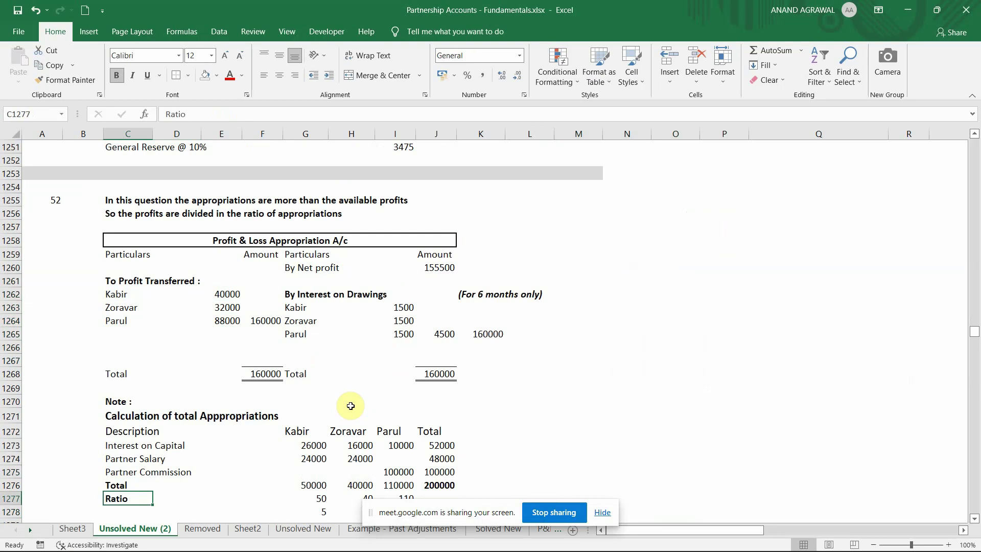
{"action": "key", "text": "Up"}
{"action": "key", "text": "Up"}
{"action": "key", "text": "Up"}
{"action": "key", "text": "Up"}
{"action": "key", "text": "Up"}
{"action": "key", "text": "Up"}
{"action": "key", "text": "Up"}
{"action": "key", "text": "Up"}
{"action": "key", "text": "Up"}
{"action": "key", "text": "Up"}
{"action": "key", "text": "Up"}
{"action": "key", "text": "Up"}
{"action": "key", "text": "Up"}
{"action": "key", "text": "Up"}
{"action": "key", "text": "Up"}
{"action": "key", "text": "Up"}
{"action": "key", "text": "shift+Down"}
{"action": "key", "text": "shift+Down"}
{"action": "key", "text": "shift+Down"}
{"action": "key", "text": "shift+Down"}
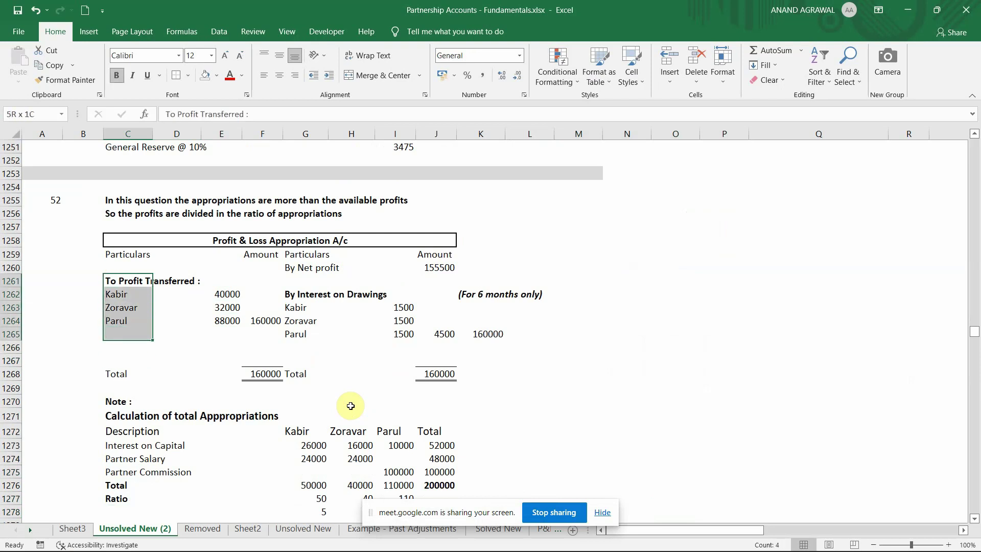
{"action": "key", "text": "shift+Right"}
{"action": "key", "text": "shift+Right"}
{"action": "key", "text": "shift+Right"}
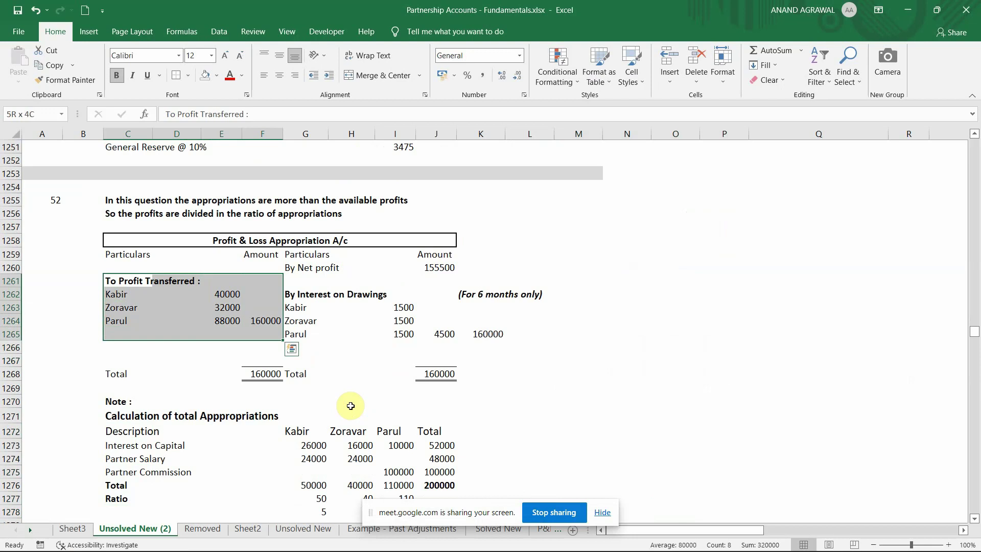
- Check question 52 in the PDF textbook in Edge, return to the Excel workbook and clear the Profit Transferred selection
{"action": "key", "text": "alt+Tab"}
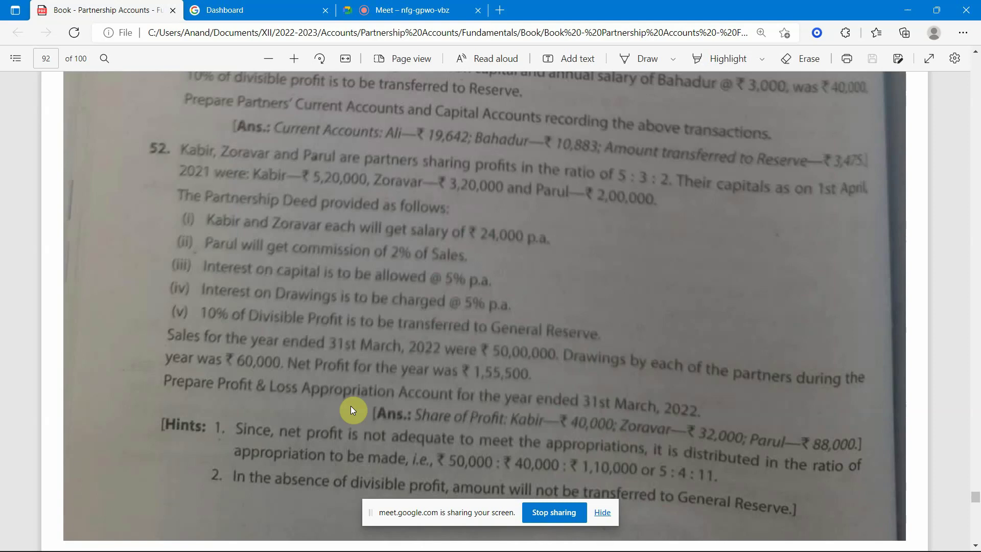
{"action": "key", "text": "alt+Tab"}
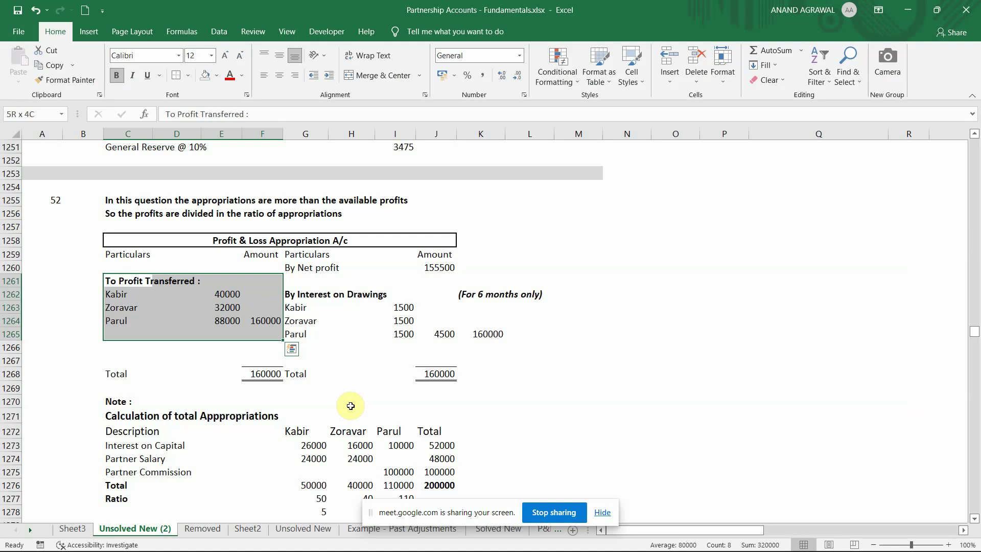
{"action": "key", "text": "Down"}
{"action": "key", "text": "Up"}
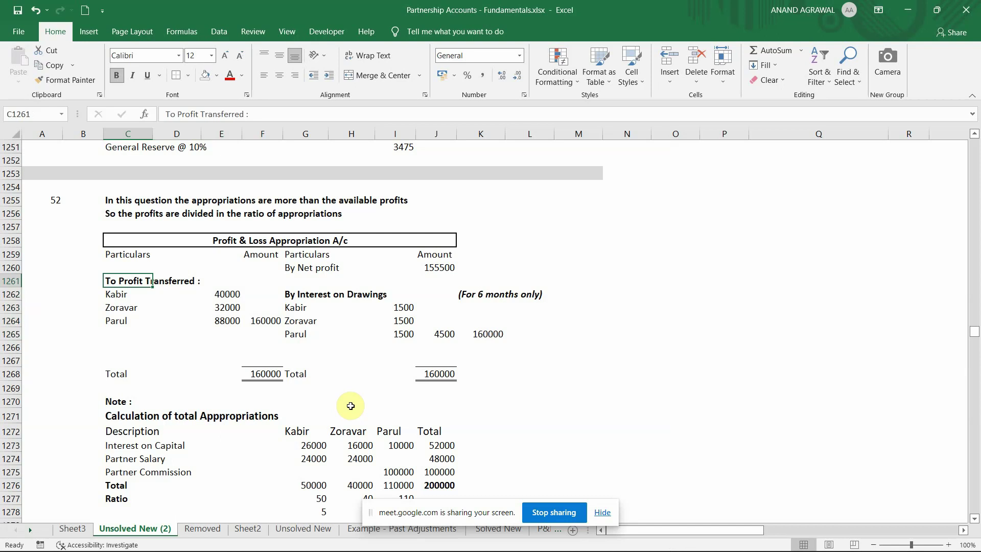
- Examine question 52's total appropriations table, including interest on capital, partner salary, commission and the ratio
{"action": "key", "text": "Down"}
{"action": "key", "text": "Down"}
{"action": "key", "text": "Down"}
{"action": "key", "text": "Down"}
{"action": "key", "text": "Down"}
{"action": "key", "text": "Down"}
{"action": "key", "text": "Down"}
{"action": "key", "text": "Down"}
{"action": "key", "text": "Down"}
{"action": "key", "text": "Down"}
{"action": "key", "text": "Down"}
{"action": "key", "text": "Down"}
{"action": "key", "text": "Down"}
{"action": "key", "text": "Down"}
{"action": "key", "text": "Down"}
{"action": "key", "text": "Down"}
{"action": "key", "text": "Down"}
{"action": "key", "text": "Down"}
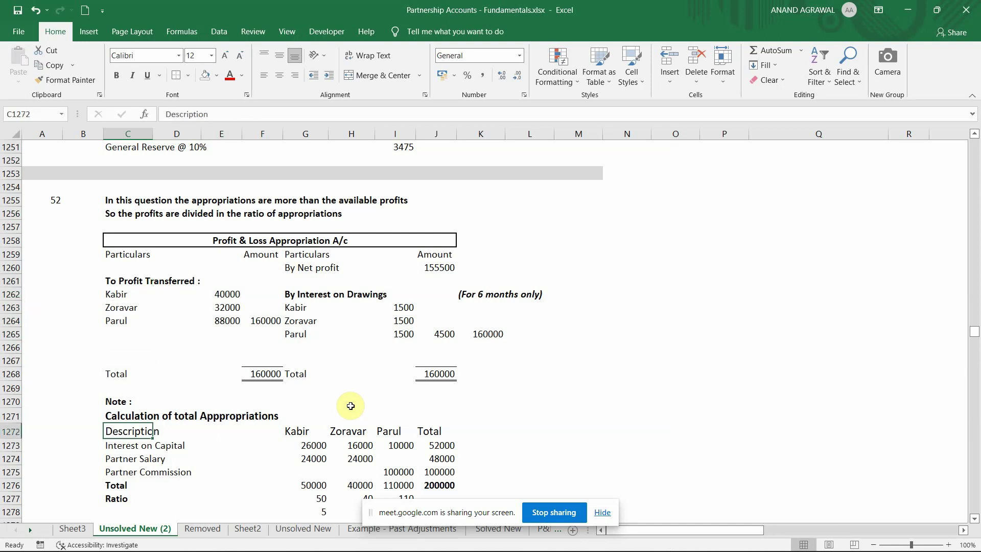
{"action": "key", "text": "Up"}
{"action": "key", "text": "Up"}
{"action": "key", "text": "Up"}
{"action": "key", "text": "Up"}
{"action": "key", "text": "Up"}
{"action": "key", "text": "Up"}
{"action": "key", "text": "Up"}
{"action": "key", "text": "Up"}
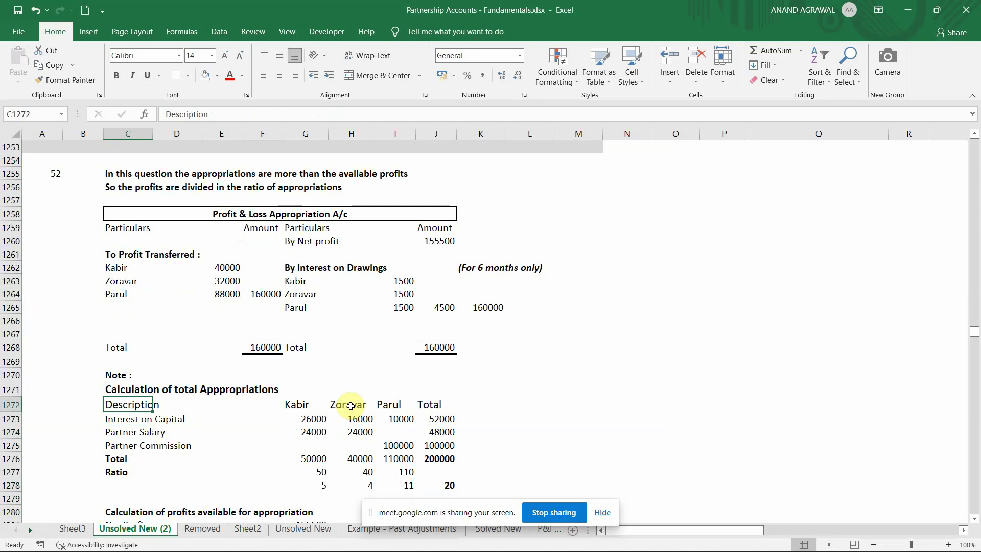
{"action": "key", "text": "Down"}
{"action": "key", "text": "Down"}
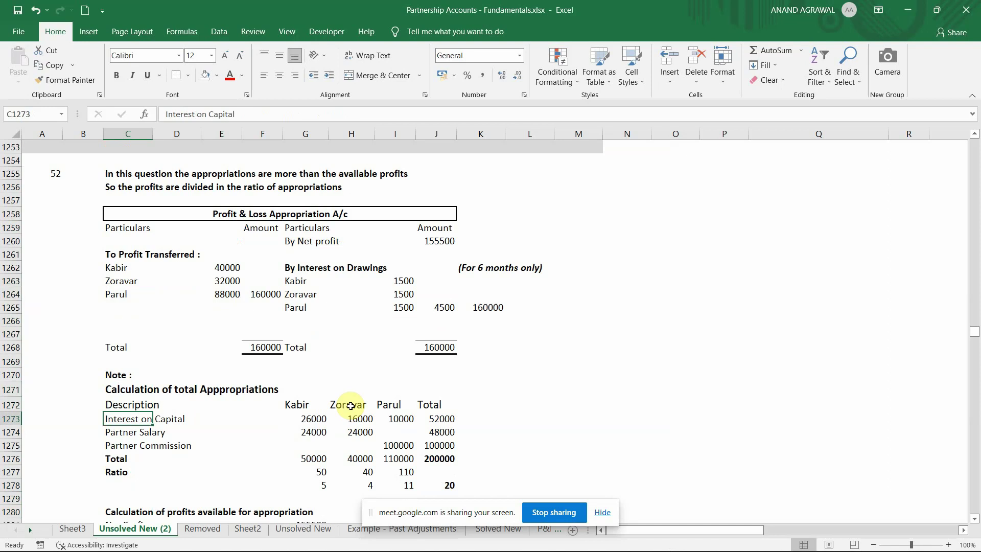
- Switch to Edge, check the Google Meet call and return to question 52 in the PDF textbook
{"action": "key", "text": "alt+Tab"}
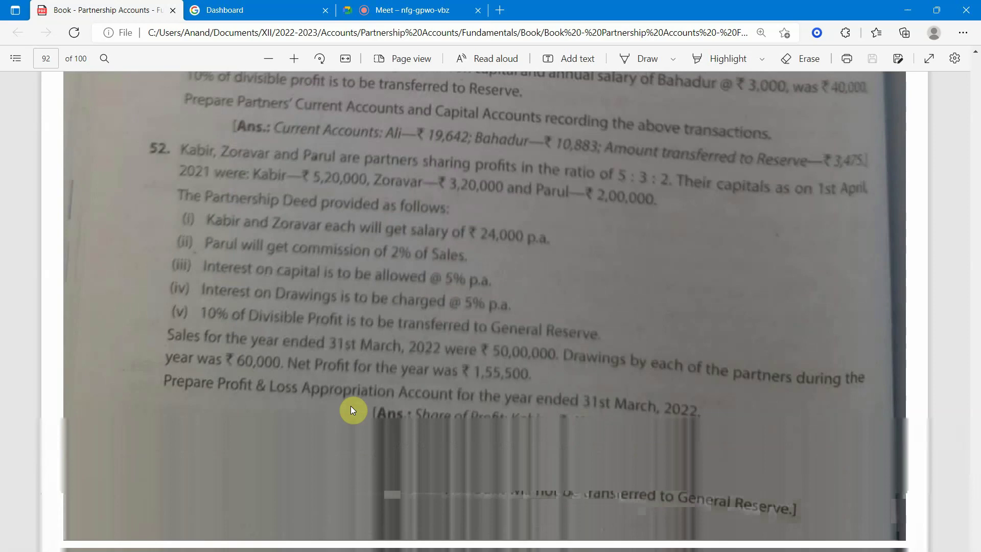
{"action": "left_click", "coordinate": [384, 10]}
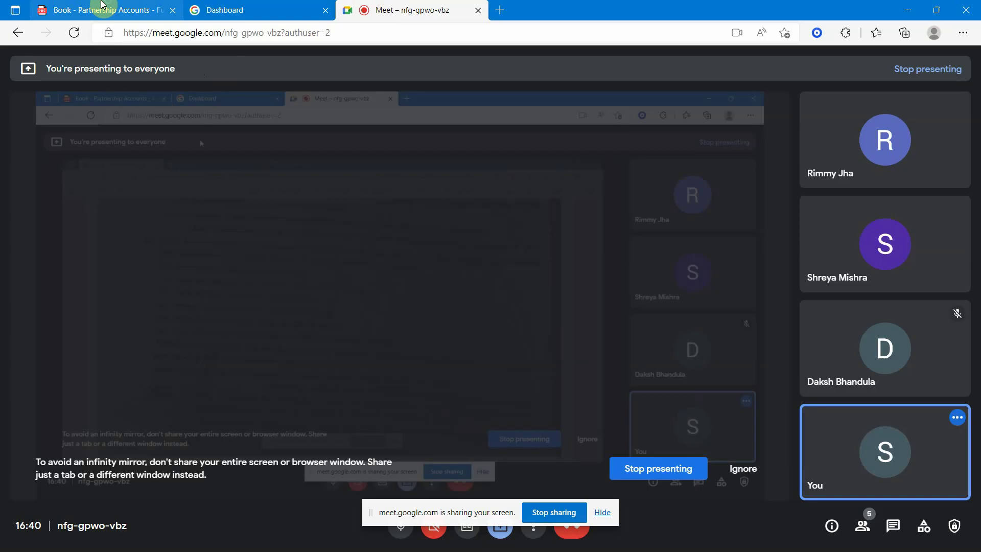
{"action": "left_click", "coordinate": [103, 8]}
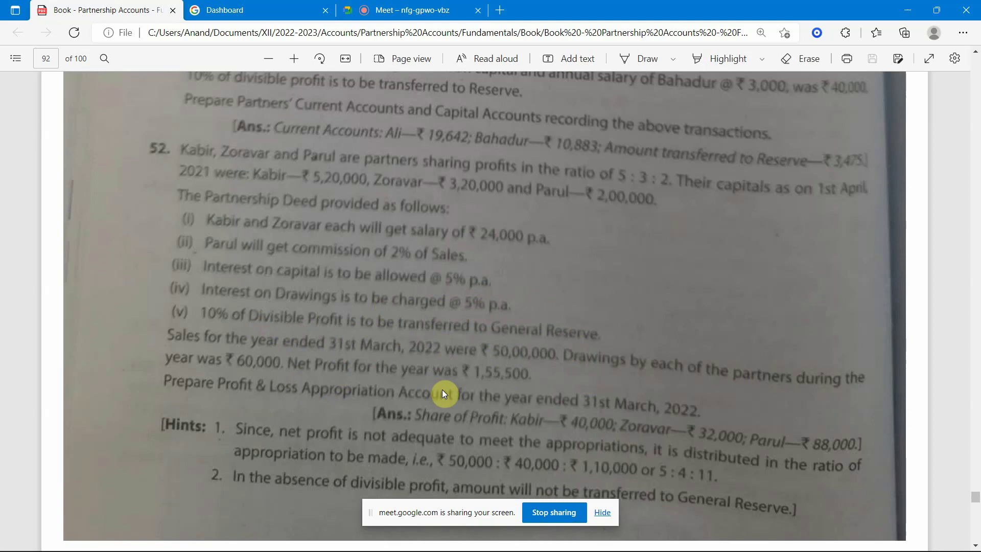
- Switch to the Class - Partnership Accounts - Fundamentals workbook in Excel
{"action": "key", "text": "alt+Tab"}
{"action": "key", "text": "alt+Tab"}
{"action": "key", "text": "alt+Tab"}
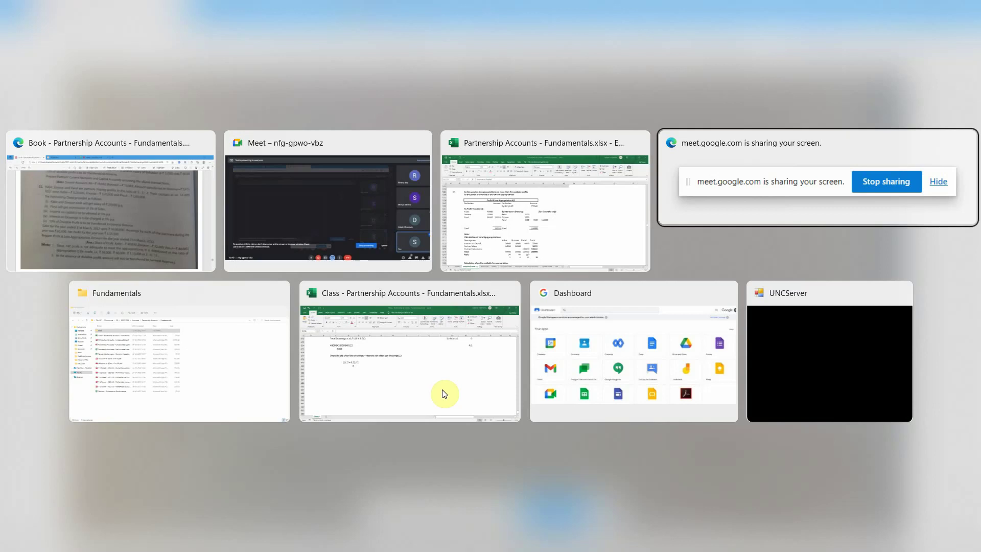
{"action": "key", "text": "alt+Tab"}
{"action": "key", "text": "alt+Tab"}
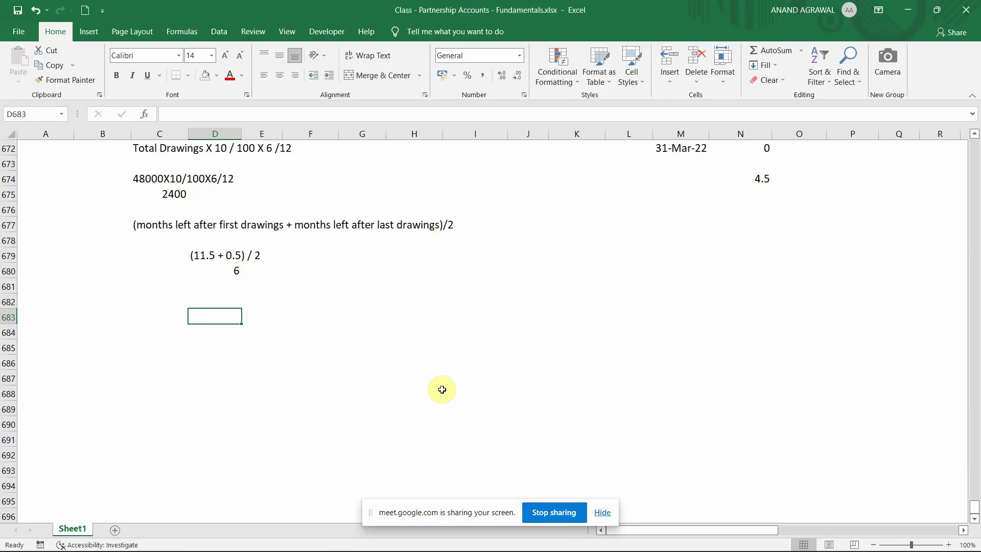
- Copy question 52's Profit & Loss Appropriation A/c title and column headings from the Partnership Accounts - Fundamentals workbook into the class workbook at D683
{"action": "key", "text": "alt+Tab"}
{"action": "key", "text": "alt+Tab"}
{"action": "key", "text": "alt+Tab"}
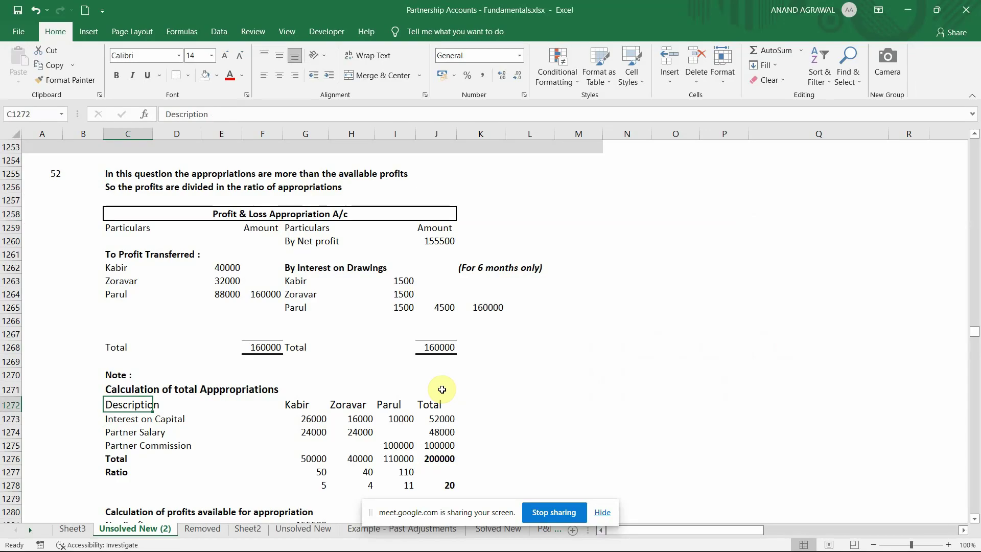
{"action": "key", "text": "Up"}
{"action": "key", "text": "Up"}
{"action": "key", "text": "Up"}
{"action": "key", "text": "Up"}
{"action": "key", "text": "Up"}
{"action": "key", "text": "Up"}
{"action": "key", "text": "Up"}
{"action": "key", "text": "Up"}
{"action": "key", "text": "Up"}
{"action": "key", "text": "Up"}
{"action": "key", "text": "Up"}
{"action": "key", "text": "Up"}
{"action": "key", "text": "Up"}
{"action": "key", "text": "Up"}
{"action": "key", "text": "Up"}
{"action": "key", "text": "Down"}
{"action": "key", "text": "Down"}
{"action": "key", "text": "Up"}
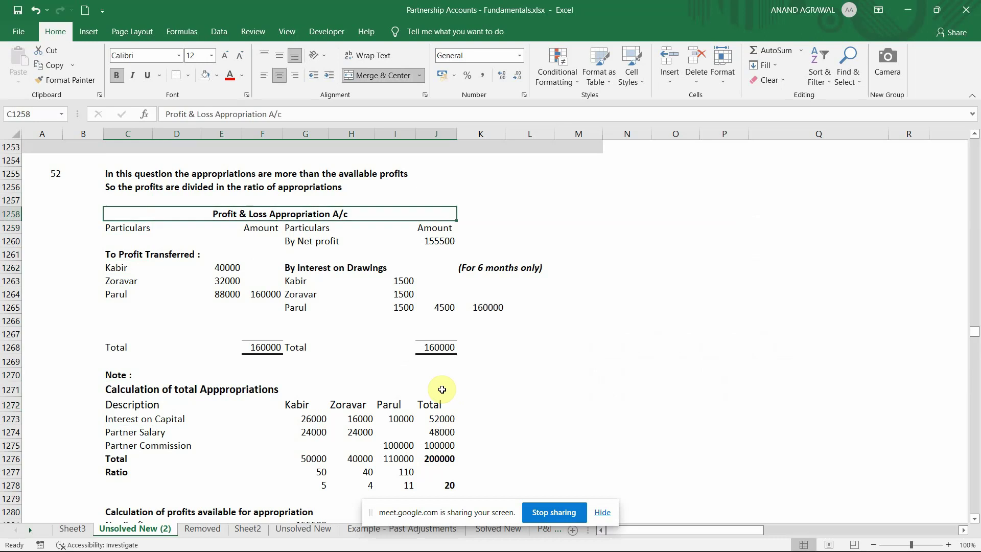
{"action": "key", "text": "shift+Down"}
{"action": "key", "text": "ctrl+c"}
{"action": "key", "text": "alt+Tab"}
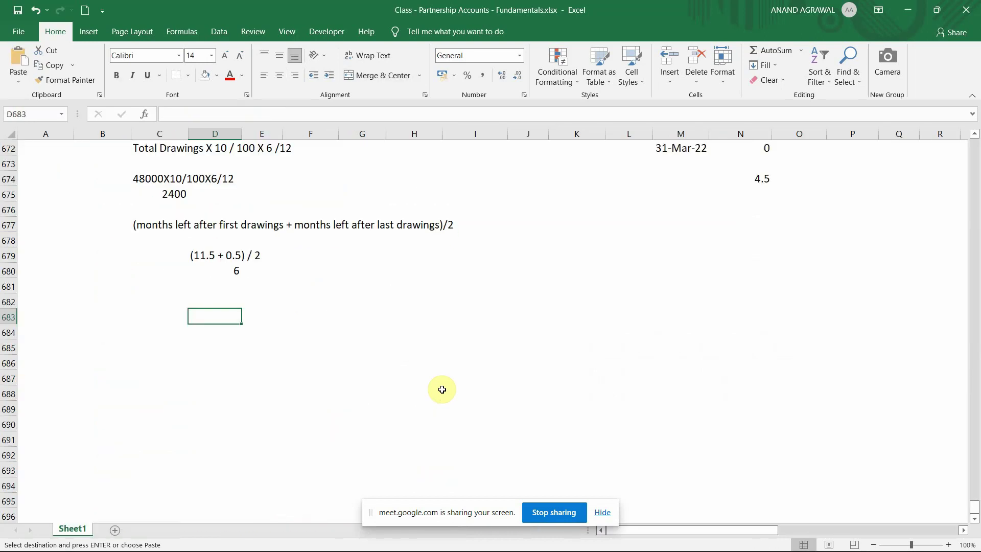
{"action": "key", "text": "Return"}
- Copy the By Net profit entry of 155500 from question 52's solution into row 685 of the class workbook, starting at H685
{"action": "key", "text": "Down"}
{"action": "key", "text": "Down"}
{"action": "key", "text": "Right"}
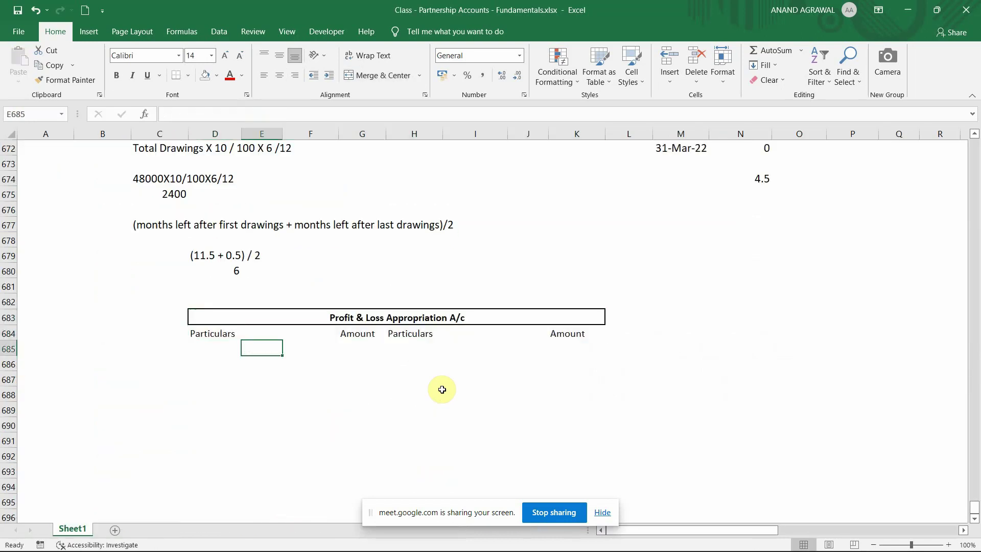
{"action": "key", "text": "Right"}
{"action": "key", "text": "Right"}
{"action": "key", "text": "Right"}
{"action": "key", "text": "alt+Tab"}
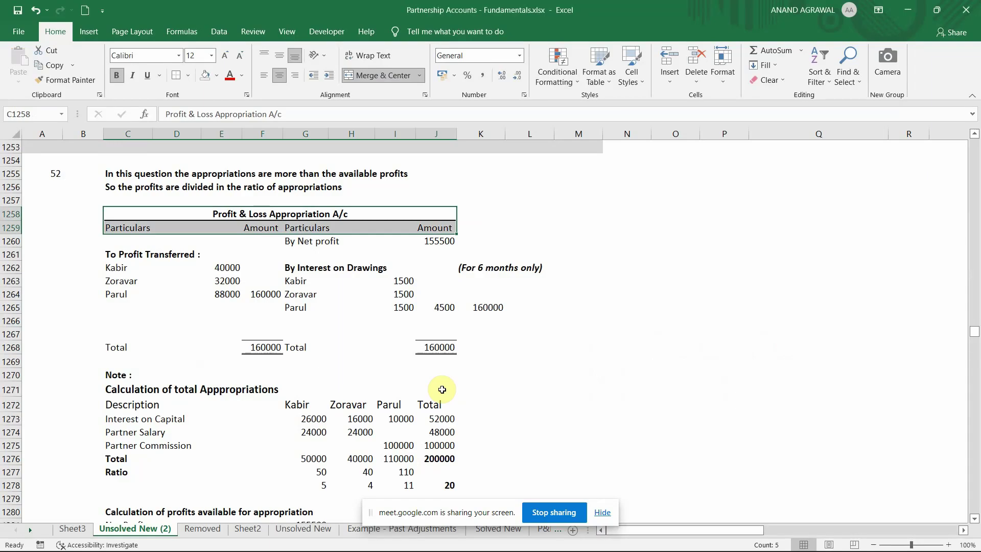
{"action": "key", "text": "Down"}
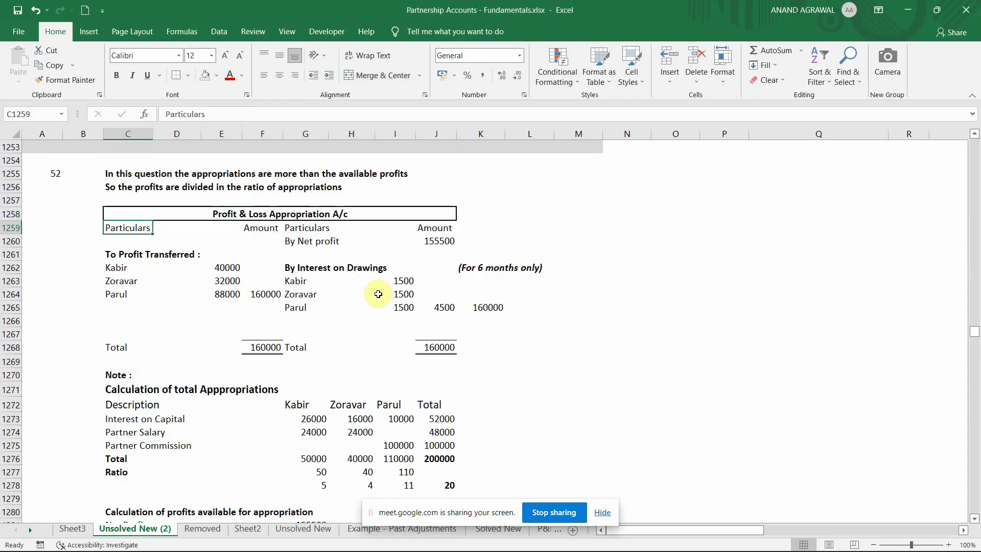
{"action": "key", "text": "Down"}
{"action": "key", "text": "Right"}
{"action": "key", "text": "Right"}
{"action": "key", "text": "Right"}
{"action": "key", "text": "Right"}
{"action": "key", "text": "shift+Right"}
{"action": "key", "text": "shift+Right"}
{"action": "key", "text": "shift+Right"}
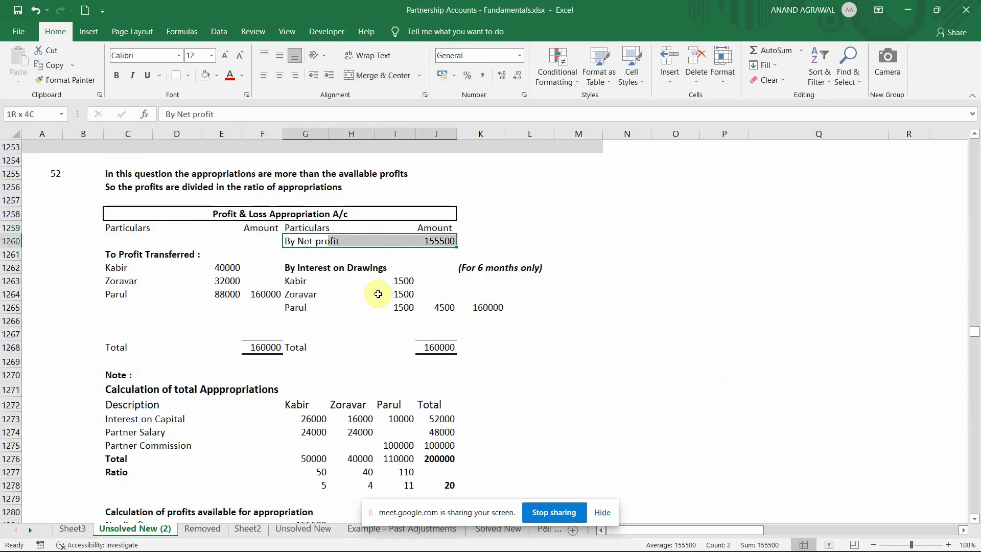
{"action": "key", "text": "ctrl+c"}
{"action": "key", "text": "alt+Tab"}
{"action": "key", "text": "Return"}
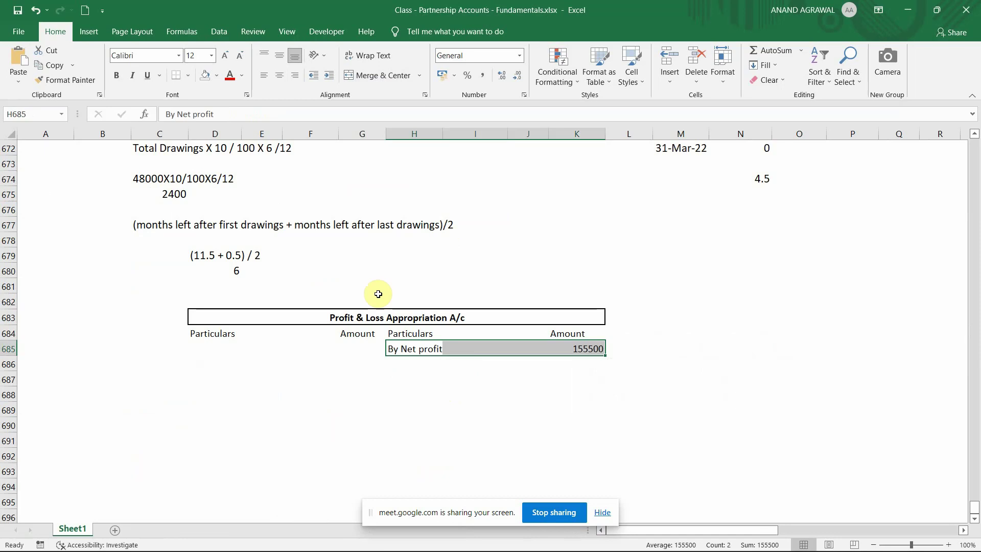
- Check the interest on capital and salary rows in question 52's solution, and enter "To Int on capital" in D685 of the class workbook
{"action": "key", "text": "Left"}
{"action": "key", "text": "Left"}
{"action": "key", "text": "Left"}
{"action": "key", "text": "Left"}
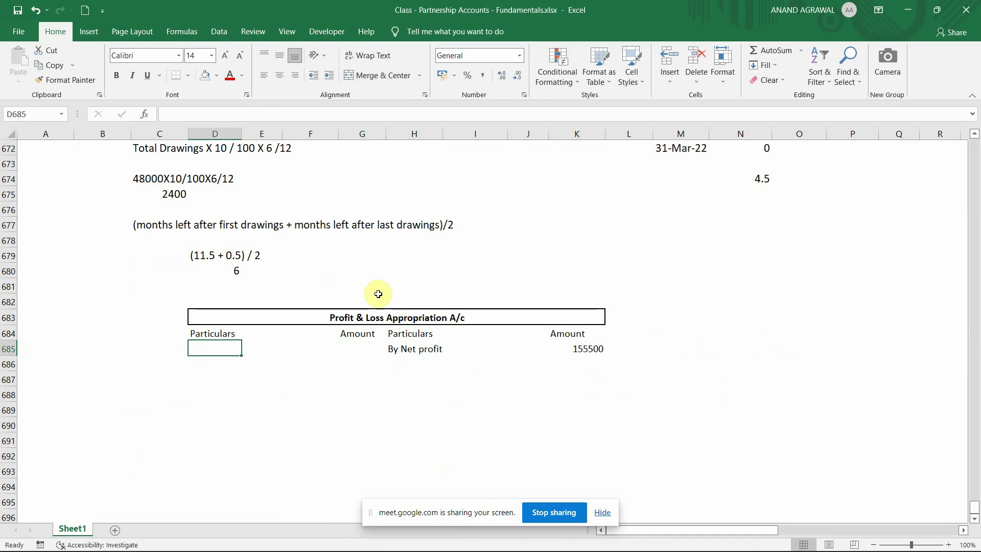
{"action": "key", "text": "alt+Tab"}
{"action": "key", "text": "alt+Tab"}
{"action": "key", "text": "alt+Tab"}
{"action": "key", "text": "Down"}
{"action": "key", "text": "Down"}
{"action": "key", "text": "Down"}
{"action": "key", "text": "Down"}
{"action": "key", "text": "Down"}
{"action": "key", "text": "Down"}
{"action": "key", "text": "Down"}
{"action": "key", "text": "Down"}
{"action": "key", "text": "Down"}
{"action": "key", "text": "Down"}
{"action": "key", "text": "Down"}
{"action": "key", "text": "Down"}
{"action": "key", "text": "Down"}
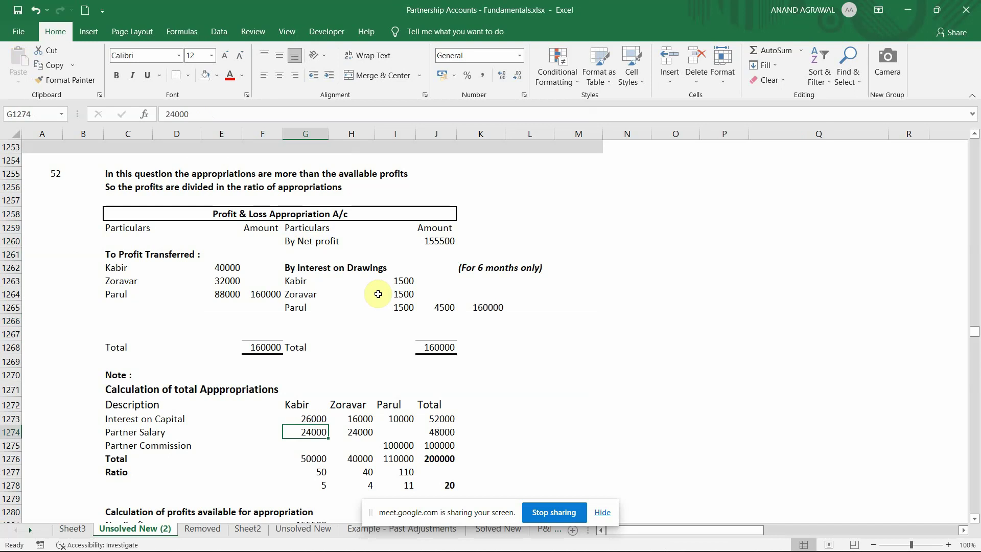
{"action": "key", "text": "alt+Tab"}
{"action": "type", "text": "To In"}
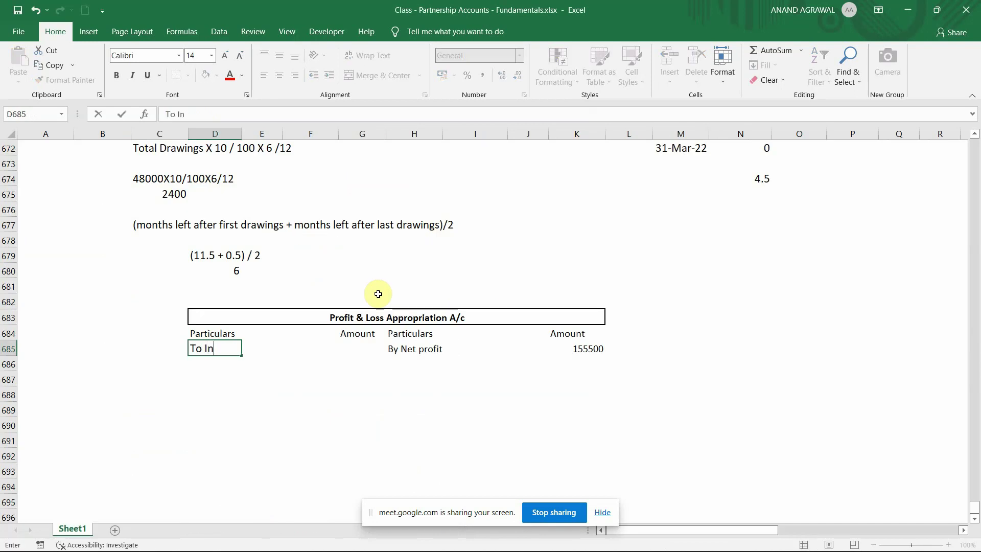
{"action": "type", "text": "t on capital"}
{"action": "key", "text": "Return"}
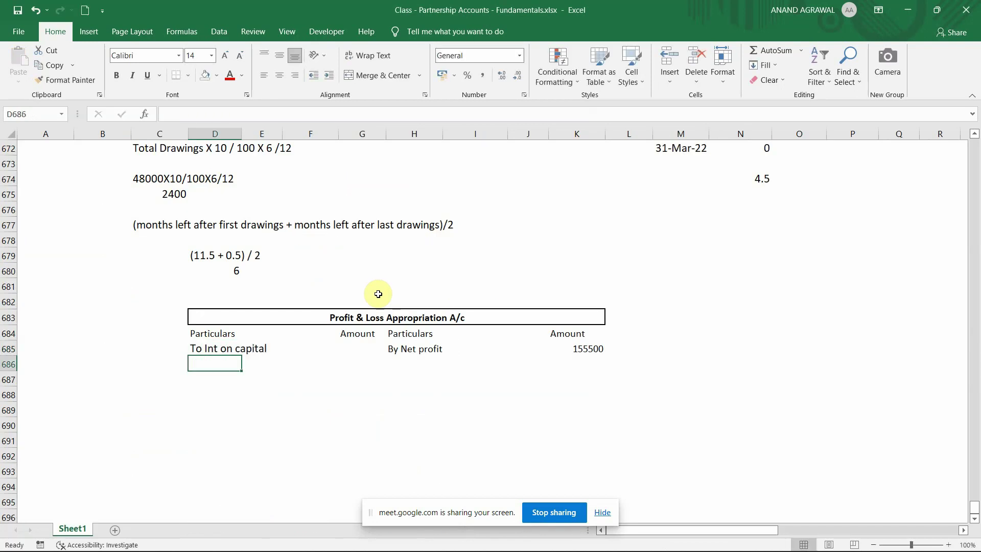
- Enter the three partners' names in D686 to D688 below the interest on capital heading, as in the solution
{"action": "key", "text": "alt+Tab"}
{"action": "key", "text": "alt+Tab"}
{"action": "type", "text": "Ka"}
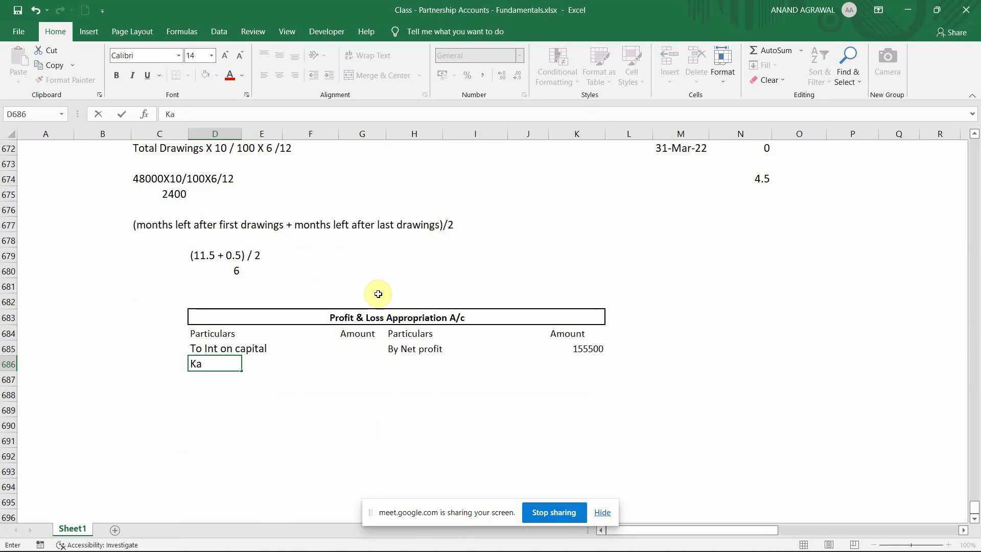
{"action": "type", "text": "bir"}
{"action": "key", "text": "Return"}
{"action": "type", "text": "o"}
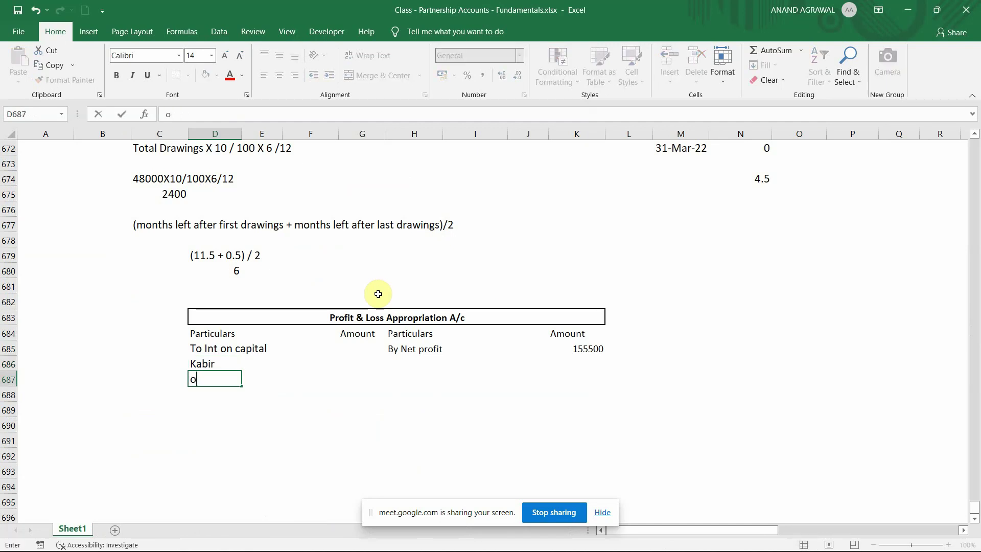
{"action": "key", "text": "BackSpace"}
{"action": "type", "text": "Zorvva4"}
{"action": "key", "text": "BackSpace"}
{"action": "key", "text": "BackSpace"}
{"action": "key", "text": "BackSpace"}
{"action": "key", "text": "BackSpace"}
{"action": "type", "text": "avar"}
{"action": "key", "text": "Return"}
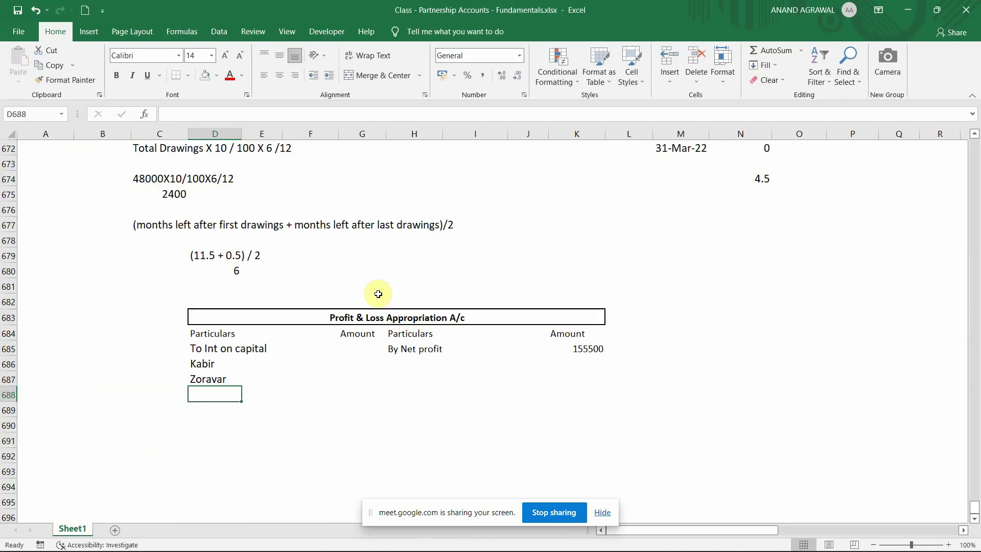
{"action": "type", "text": "Parul"}
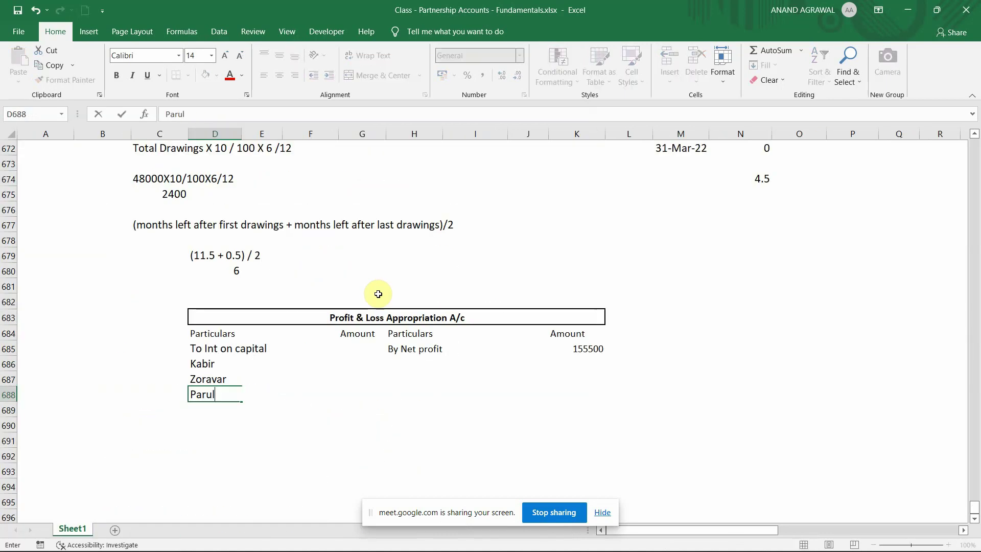
{"action": "key", "text": "ctrl+Return"}
- Enter the partners' interest on capital amounts 26000, 16000 and 10000 in F686 to F688
{"action": "key", "text": "Up"}
{"action": "key", "text": "Up"}
{"action": "key", "text": "Right"}
{"action": "key", "text": "Right"}
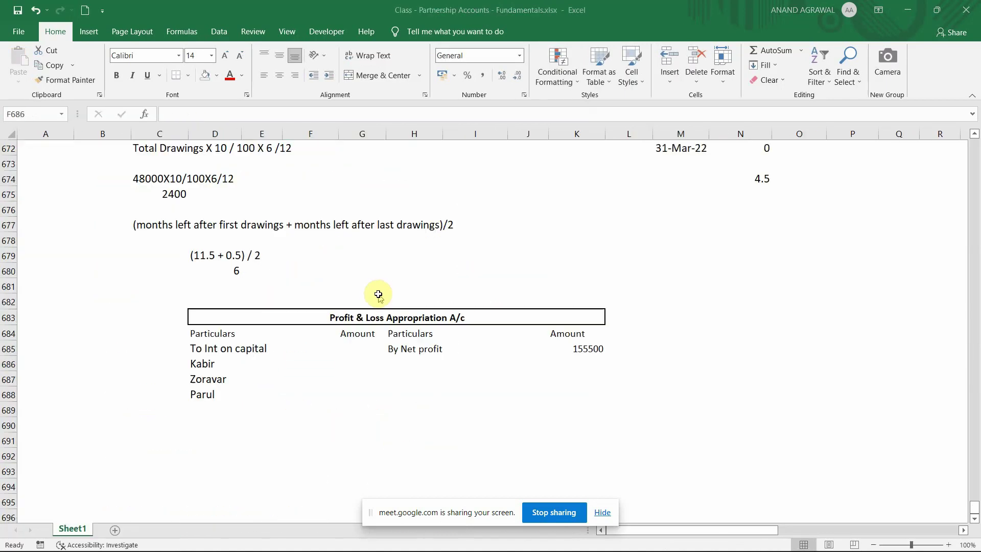
{"action": "type", "text": "26000"}
{"action": "key", "text": "Return"}
{"action": "type", "text": "1"}
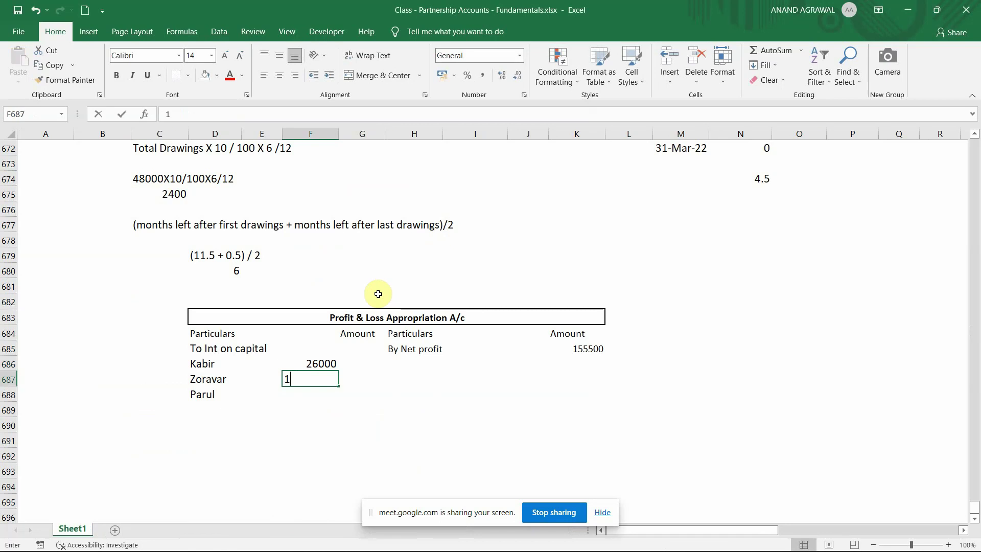
{"action": "type", "text": "6000"}
{"action": "key", "text": "Return"}
{"action": "type", "text": "1"}
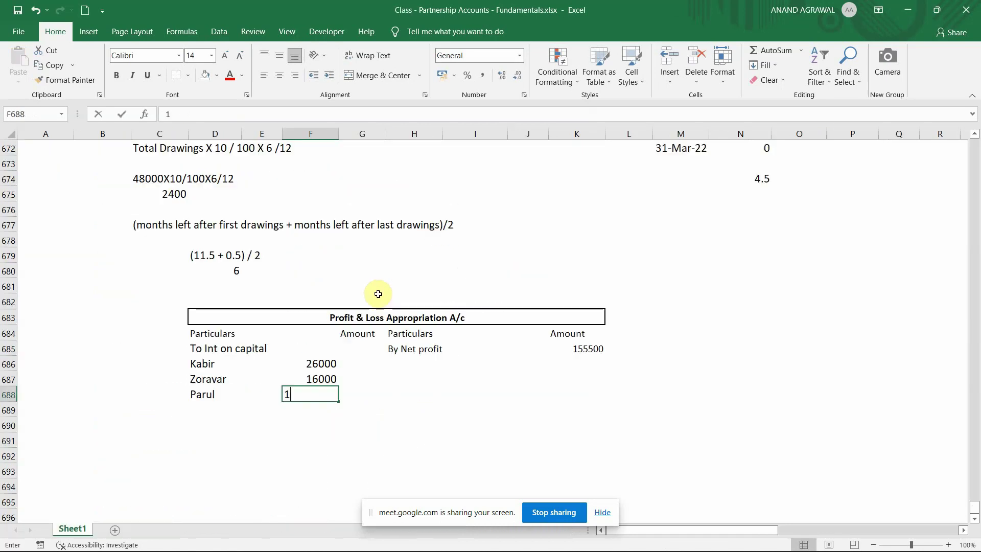
{"action": "type", "text": "0000"}
- Add a formula in G688 totalling the three interest on capital amounts in F686 to F688
{"action": "key", "text": "Right"}
{"action": "type", "text": "="}
{"action": "key", "text": "Up"}
{"action": "key", "text": "Up"}
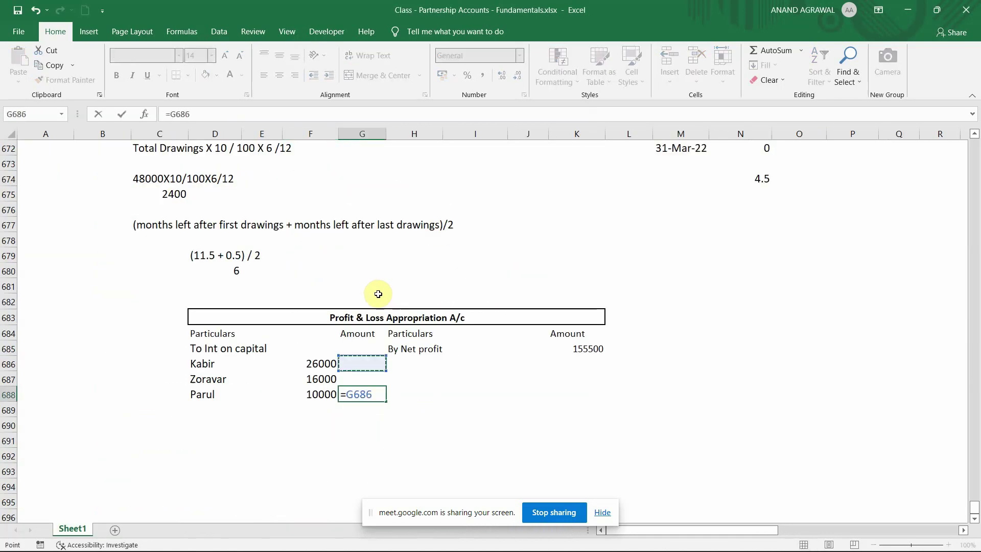
{"action": "key", "text": "Left"}
{"action": "type", "text": "+"}
{"action": "key", "text": "Left"}
{"action": "key", "text": "Up"}
{"action": "type", "text": "+"}
{"action": "key", "text": "Left"}
{"action": "key", "text": "Return"}
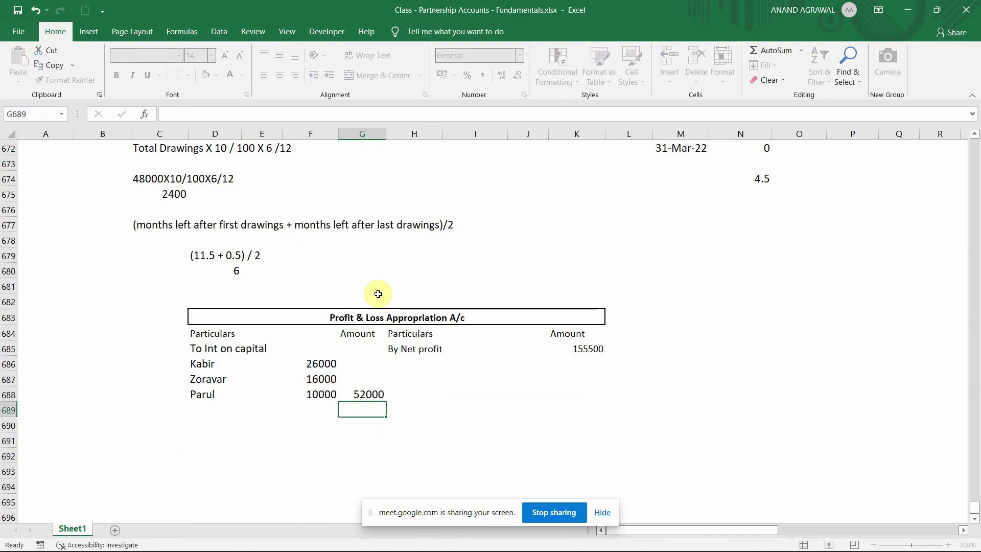
- Enter "To Salary" in D690, checking the Partner Salary row in the solution workbook
{"action": "key", "text": "Left"}
{"action": "key", "text": "Left"}
{"action": "key", "text": "Left"}
{"action": "key", "text": "Left"}
{"action": "key", "text": "Down"}
{"action": "key", "text": "alt+Tab"}
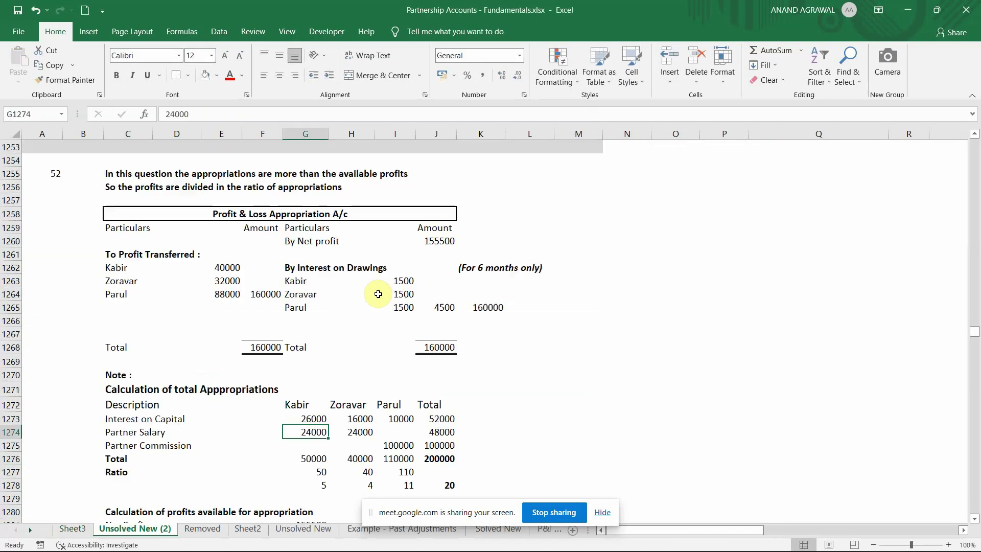
{"action": "key", "text": "alt+Tab"}
{"action": "type", "text": "TO"}
{"action": "key", "text": "BackSpace"}
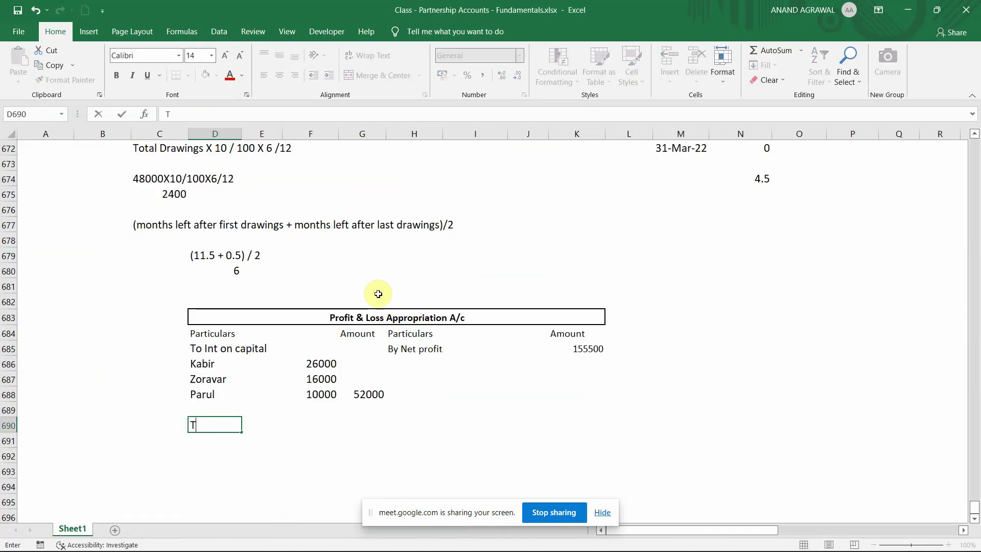
{"action": "type", "text": "o Salary"}
{"action": "key", "text": "alt+Tab"}
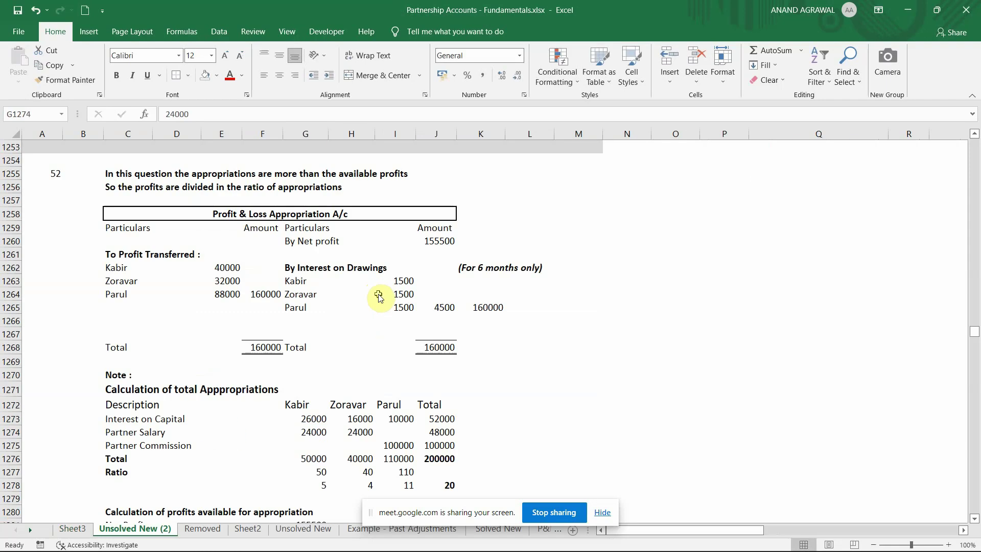
{"action": "key", "text": "Right"}
{"action": "key", "text": "alt+Tab"}
- Copy the first two partners' names and amounts from D686:F687 to the rows below To Salary, starting at D691
{"action": "key", "text": "Up"}
{"action": "key", "text": "Up"}
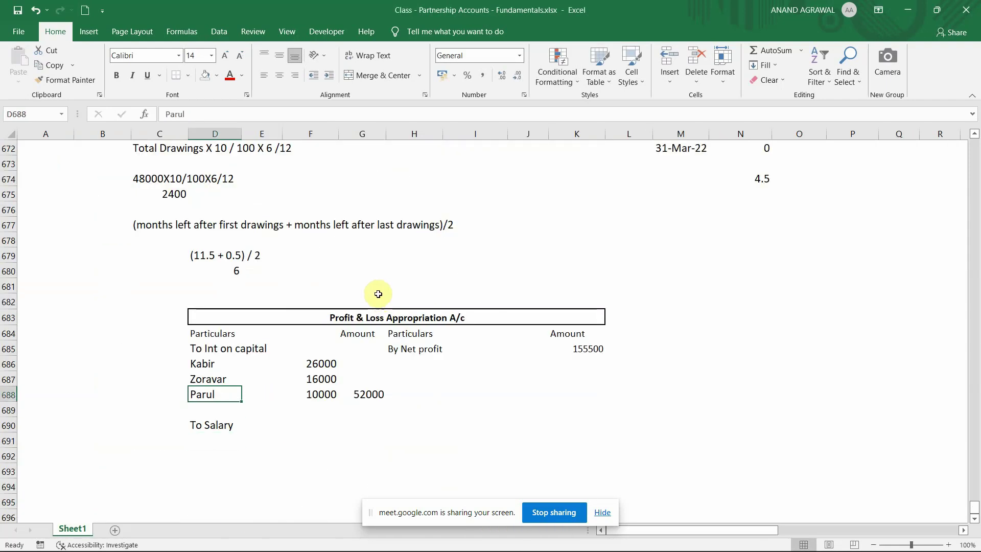
{"action": "key", "text": "Up"}
{"action": "key", "text": "Up"}
{"action": "key", "text": "shift+Down"}
{"action": "key", "text": "shift+Right"}
{"action": "key", "text": "shift+Right"}
{"action": "key", "text": "ctrl+c"}
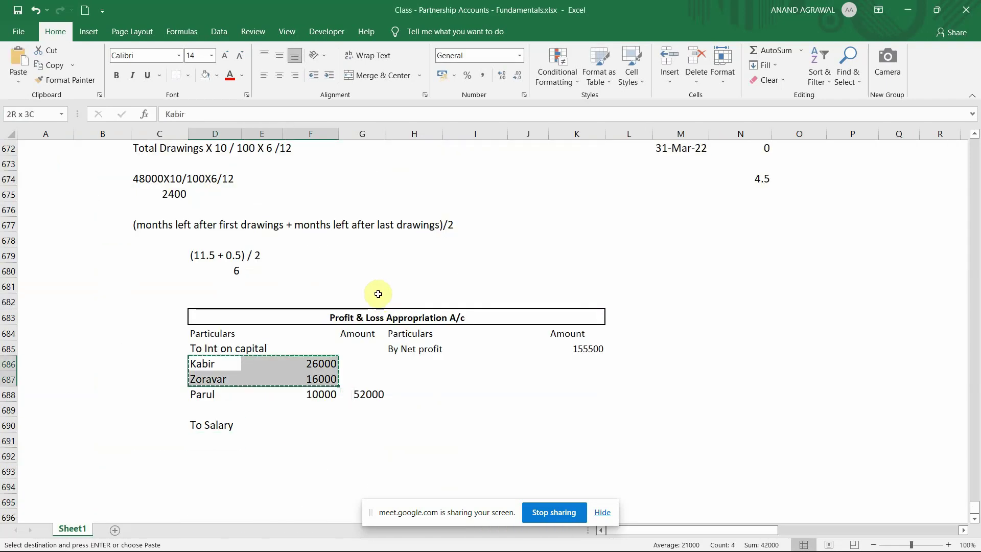
{"action": "key", "text": "Down"}
{"action": "key", "text": "Down"}
{"action": "key", "text": "Down"}
{"action": "key", "text": "Down"}
{"action": "key", "text": "Down"}
{"action": "key", "text": "Return"}
- Set both partners' salary amounts in F691 and F692 to 24000, matching the solution workbook
{"action": "key", "text": "alt+Tab"}
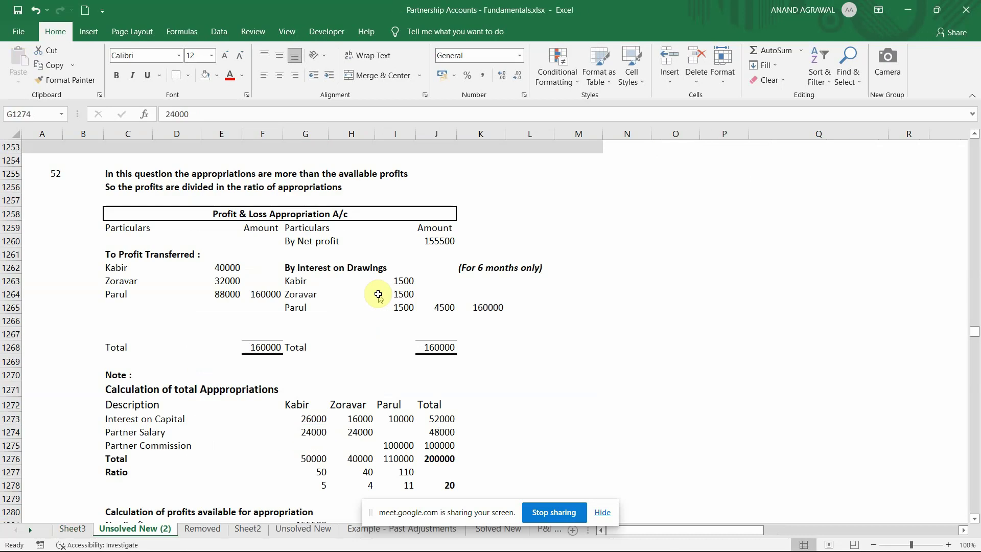
{"action": "key", "text": "alt+Tab"}
{"action": "type", "text": "24000"}
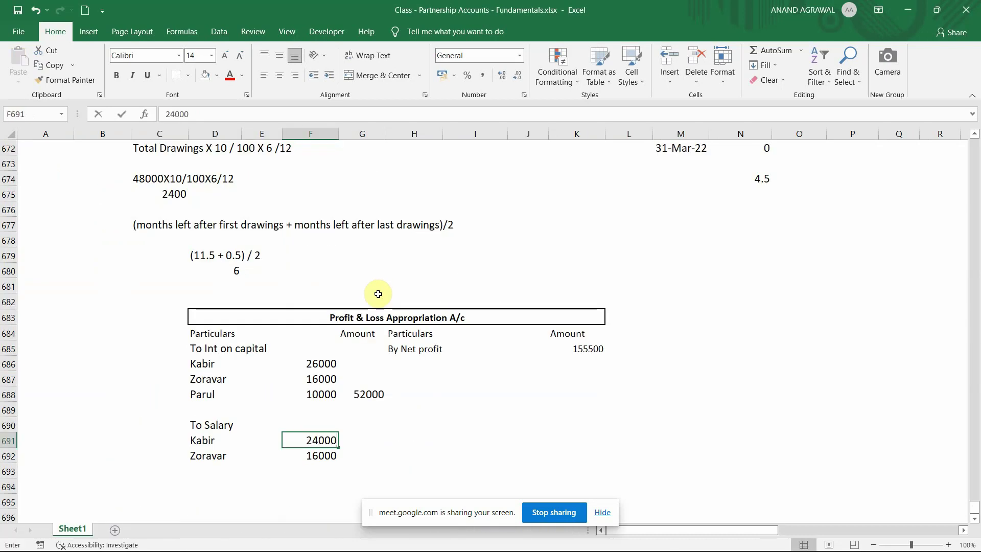
{"action": "key", "text": "Return"}
{"action": "type", "text": "24000"}
{"action": "key", "text": "Return"}
{"action": "key", "text": "Return"}
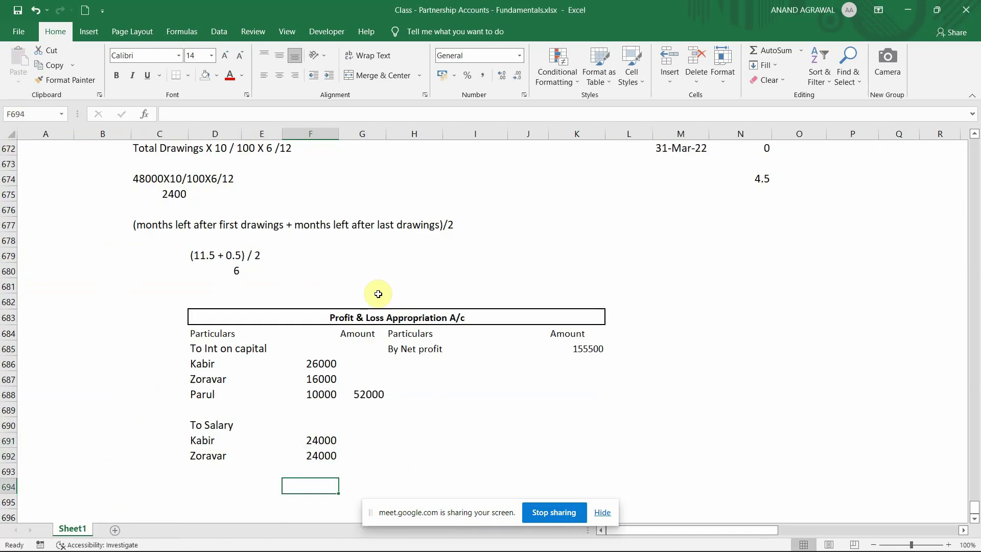
- Select D694 below the salary entries and examine the Partner Commission row and appropriation account for question 52 in the solution workbook
{"action": "key", "text": "Down"}
{"action": "key", "text": "Down"}
{"action": "key", "text": "Down"}
{"action": "key", "text": "Down"}
{"action": "key", "text": "Up"}
{"action": "key", "text": "Up"}
{"action": "key", "text": "Up"}
{"action": "key", "text": "Up"}
{"action": "key", "text": "Left"}
{"action": "key", "text": "Left"}
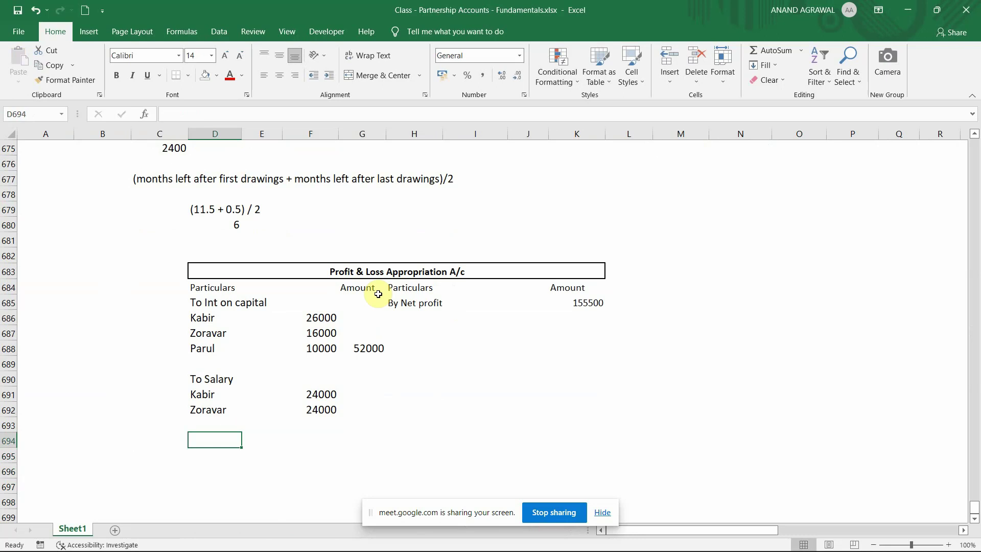
{"action": "key", "text": "alt+Tab"}
{"action": "key", "text": "Down"}
{"action": "key", "text": "Left"}
{"action": "key", "text": "Left"}
{"action": "key", "text": "Left"}
{"action": "key", "text": "Left"}
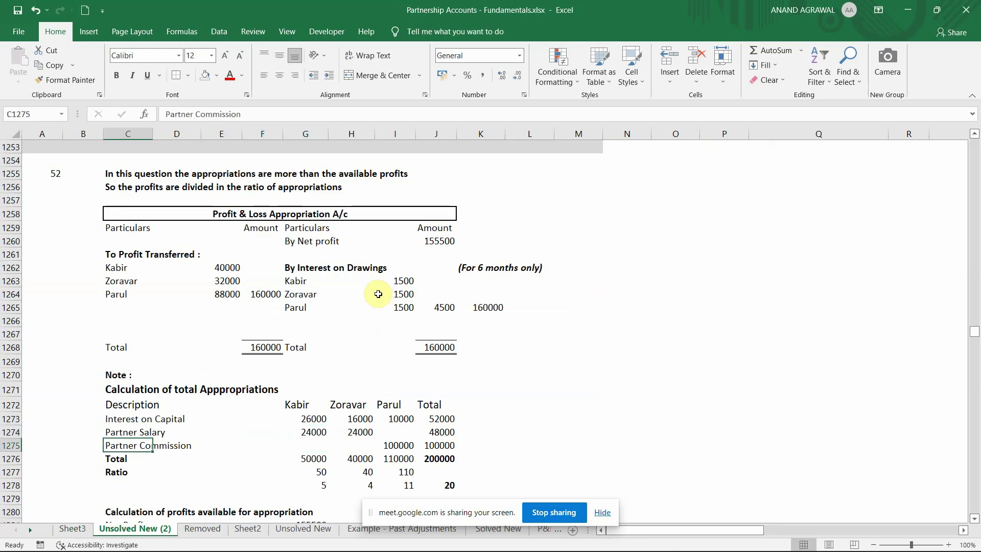
{"action": "key", "text": "Up"}
{"action": "key", "text": "Up"}
{"action": "key", "text": "Up"}
{"action": "key", "text": "Up"}
{"action": "key", "text": "Up"}
{"action": "key", "text": "Up"}
{"action": "key", "text": "Up"}
{"action": "key", "text": "Up"}
{"action": "key", "text": "Up"}
{"action": "key", "text": "Up"}
{"action": "key", "text": "Up"}
{"action": "key", "text": "Up"}
{"action": "key", "text": "Down"}
{"action": "key", "text": "Down"}
{"action": "key", "text": "Down"}
{"action": "key", "text": "Down"}
{"action": "key", "text": "Down"}
{"action": "key", "text": "Down"}
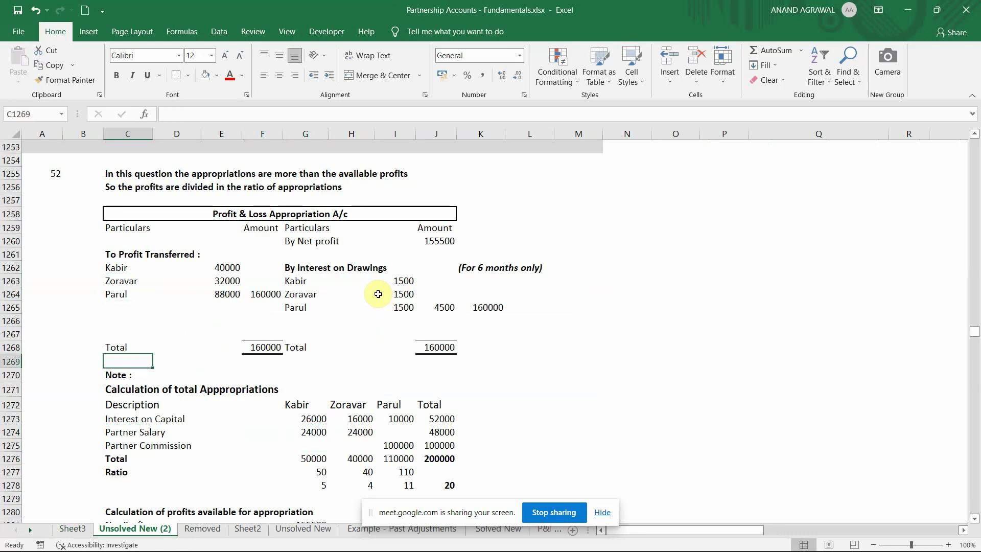
- Switch back to the class workbook and enter "To Partner Commission" in D694
{"action": "key", "text": "alt+Tab"}
{"action": "type", "text": "To P"}
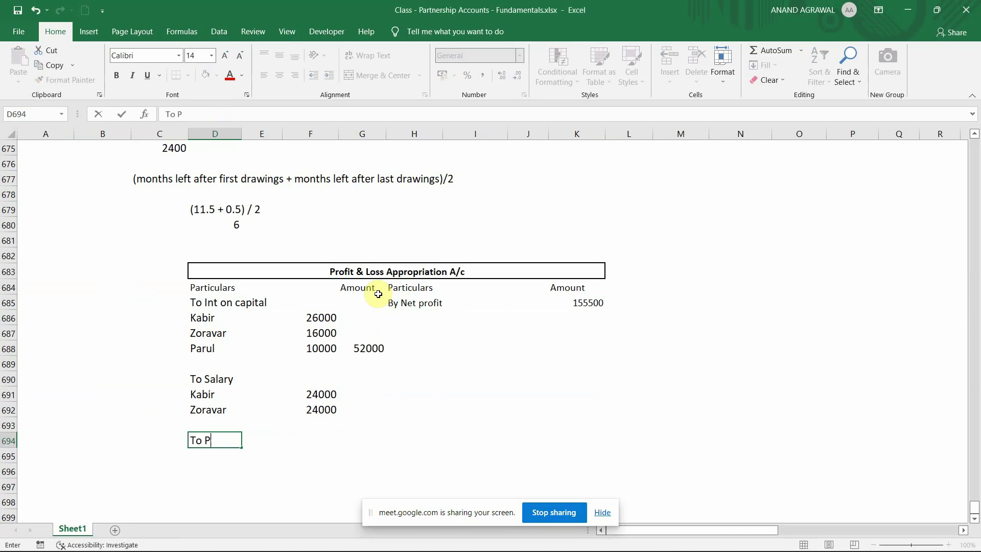
{"action": "type", "text": "artner Comm"}
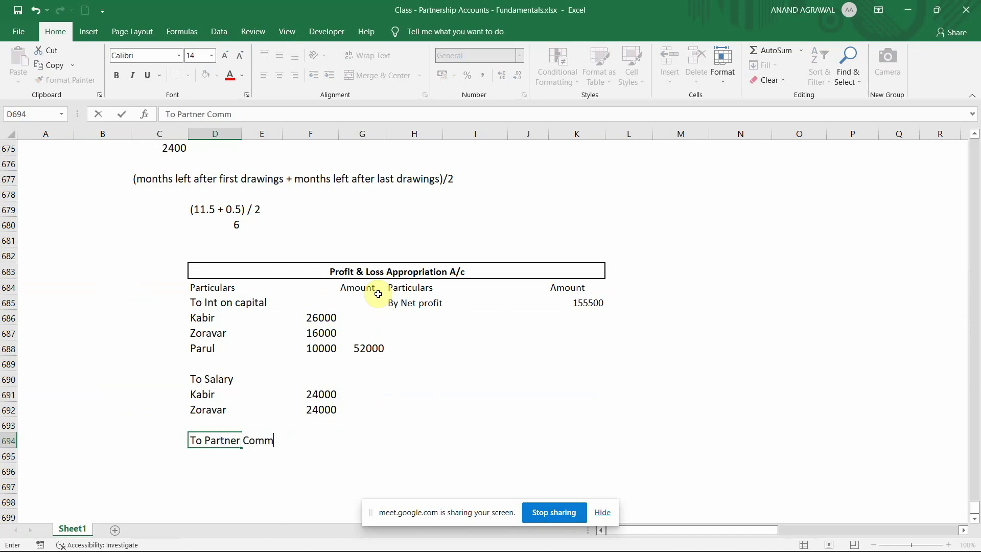
{"action": "type", "text": "ission"}
{"action": "key", "text": "Return"}
- Enter the third partner's name in D695 and a commission of 100000 in F695, matching the solution workbook
{"action": "key", "text": "alt+Tab"}
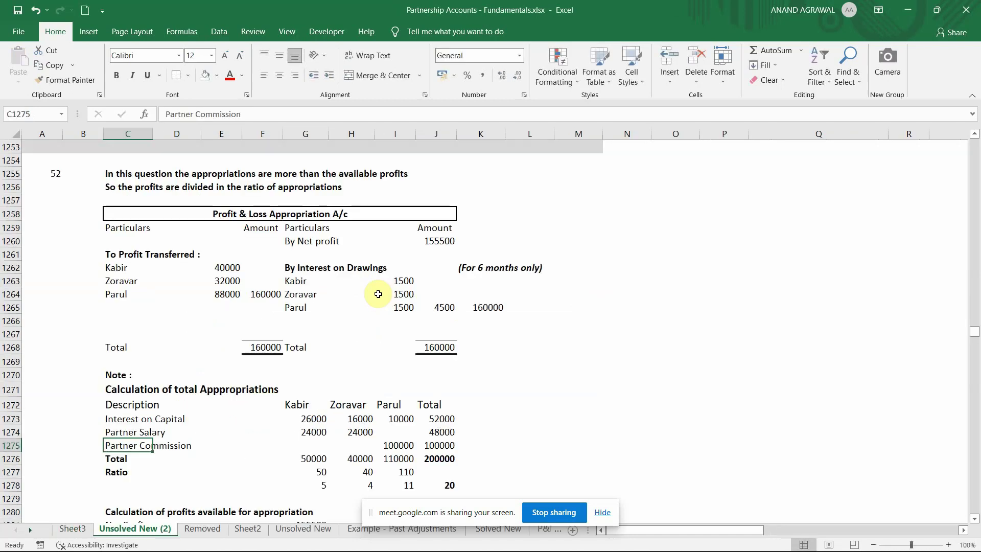
{"action": "key", "text": "alt+Tab"}
{"action": "type", "text": "Parul"}
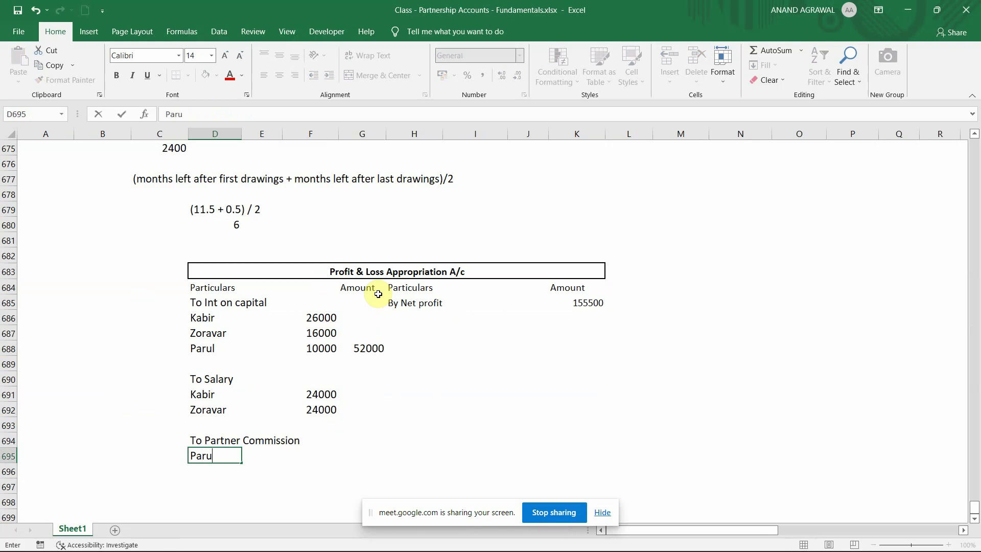
{"action": "key", "text": "ctrl+Return"}
{"action": "key", "text": "Right"}
{"action": "key", "text": "Right"}
{"action": "key", "text": "alt+Tab"}
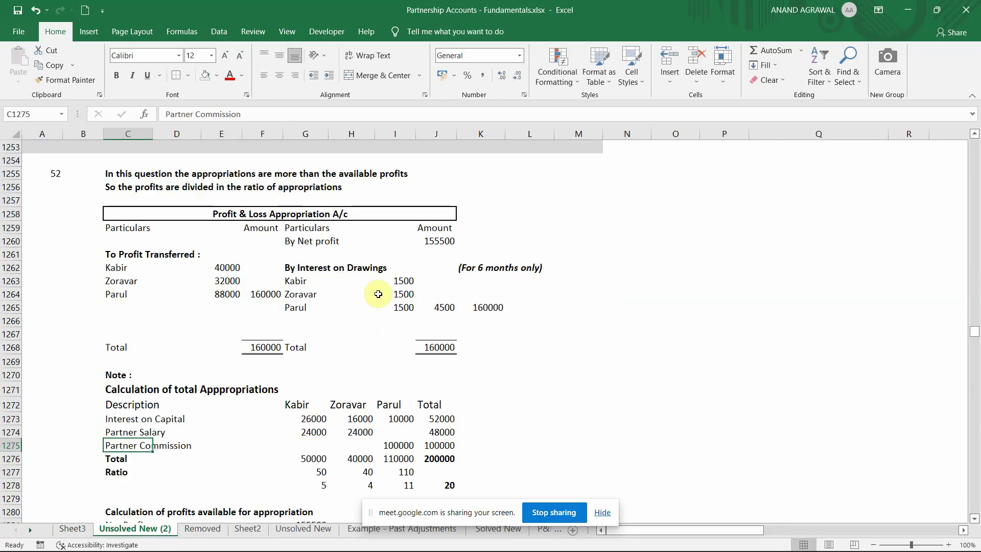
{"action": "key", "text": "alt+Tab"}
{"action": "type", "text": "100000"}
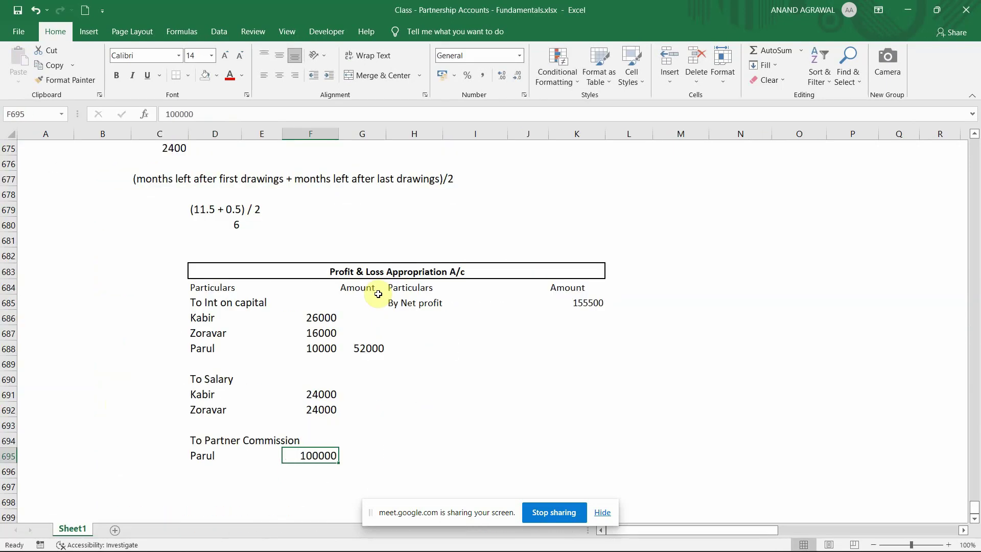
- Add a formula in G692 totalling the two partners' salary amounts in F691 and F692
{"action": "key", "text": "Tab"}
{"action": "key", "text": "Up"}
{"action": "key", "text": "Up"}
{"action": "key", "text": "Up"}
{"action": "type", "text": "="}
{"action": "key", "text": "Left"}
{"action": "key", "text": "Up"}
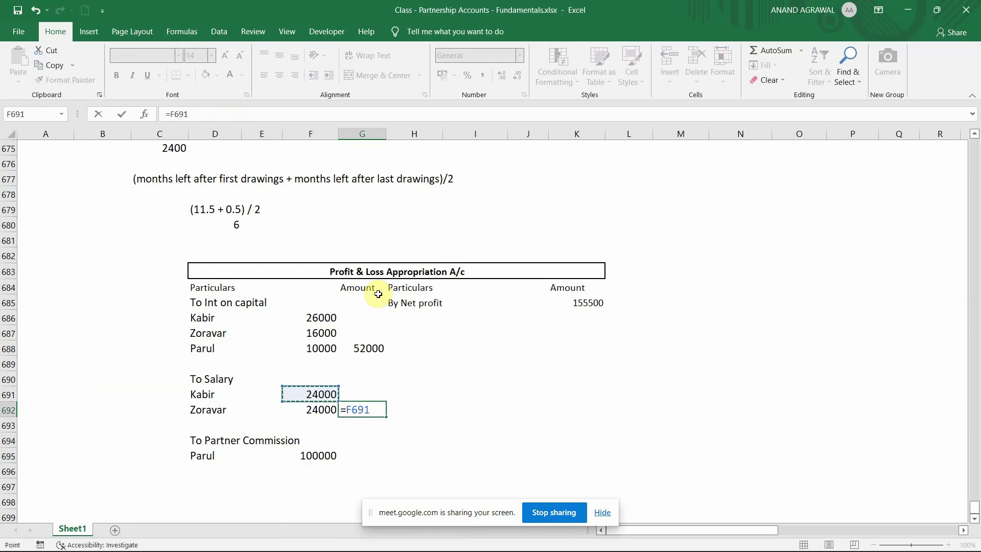
{"action": "type", "text": "+"}
{"action": "key", "text": "Left"}
{"action": "key", "text": "Return"}
- Link G695 to the partner commission amount in F695 with a formula
{"action": "key", "text": "Down"}
{"action": "key", "text": "Down"}
{"action": "type", "text": "="}
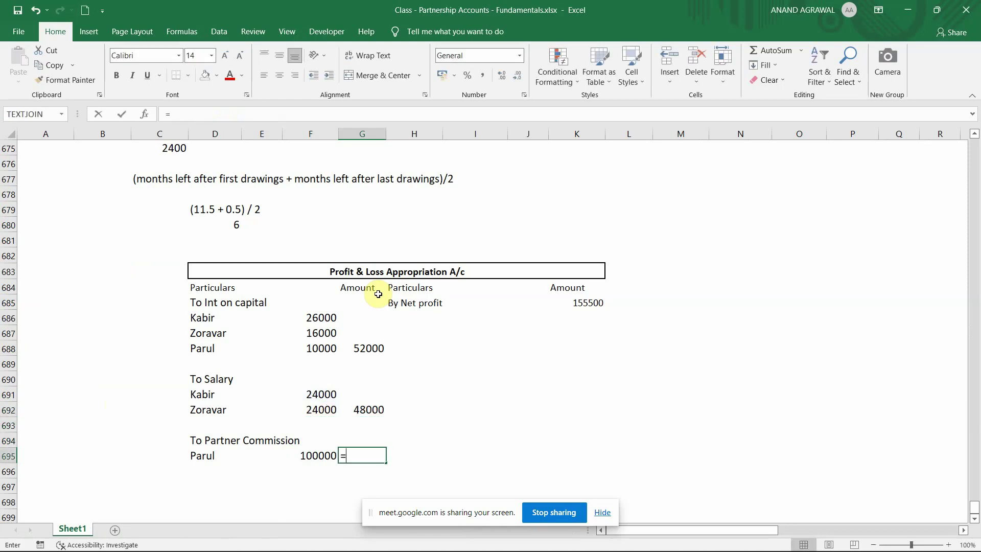
{"action": "key", "text": "Left"}
{"action": "key", "text": "Return"}
- Enter "TO Reserves" in D697, below the partner commission entry
{"action": "scroll", "coordinate": [377, 294], "scroll_direction": "down", "scroll_amount": 1}
{"action": "key", "text": "Down"}
{"action": "key", "text": "Left"}
{"action": "key", "text": "Left"}
{"action": "key", "text": "Left"}
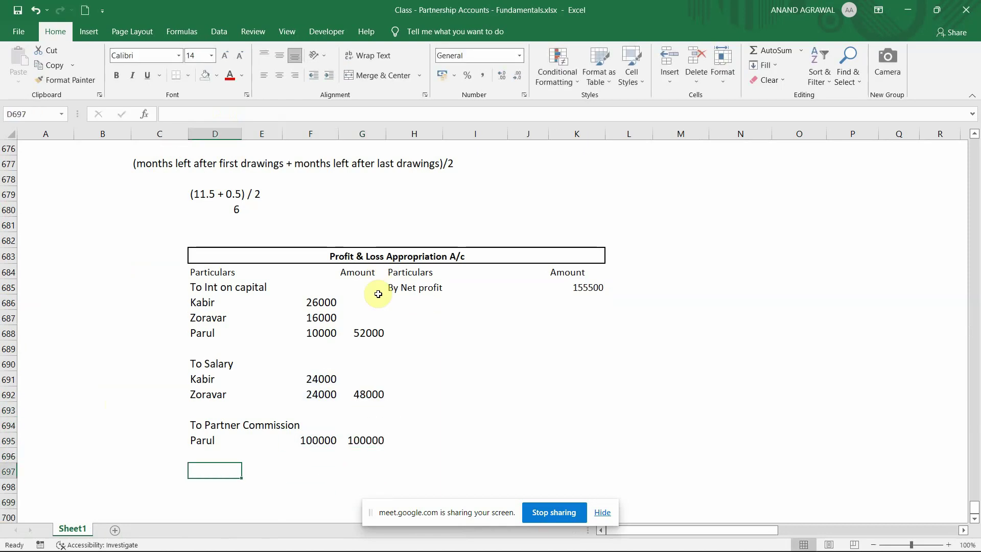
{"action": "type", "text": "TO Reserves"}
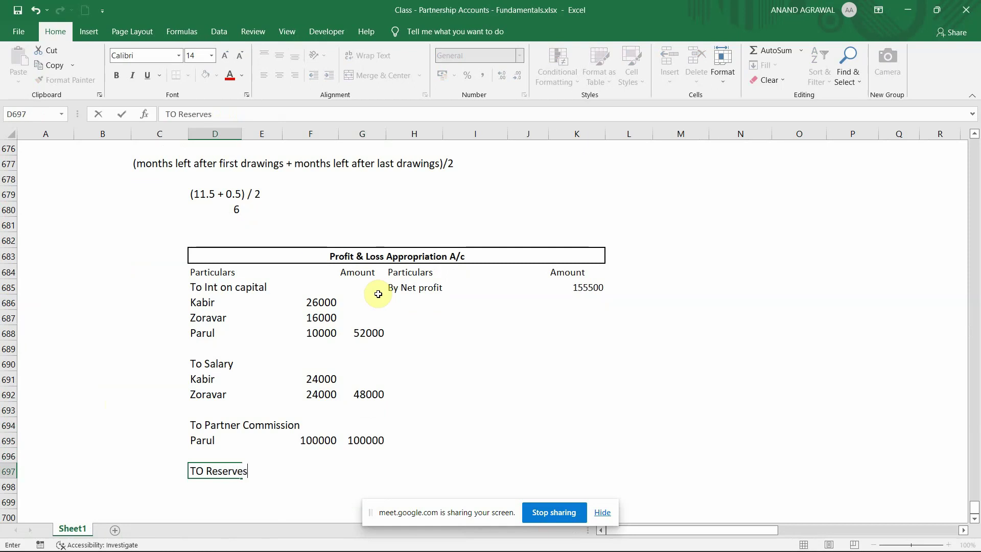
{"action": "key", "text": "Return"}
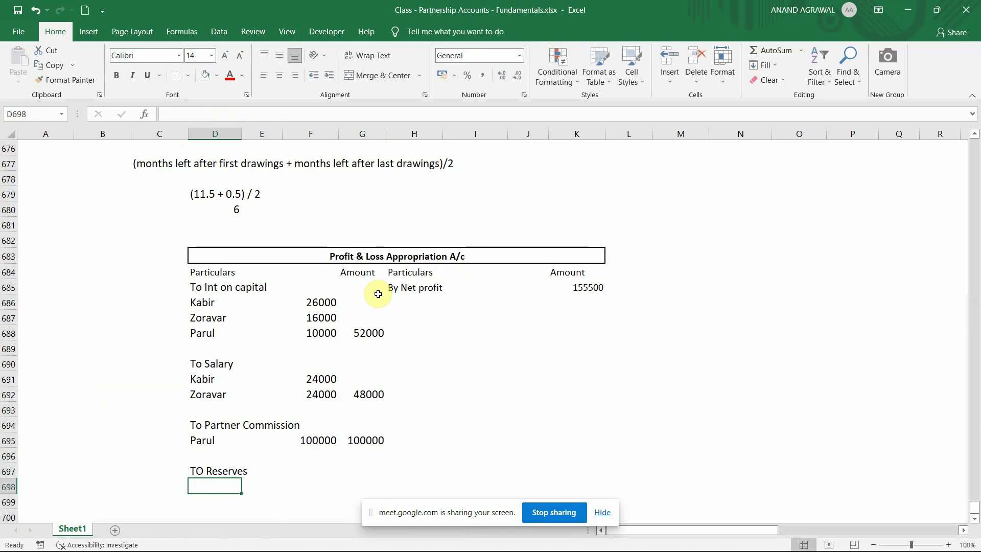
- Enter "To profit transferred" in D699, leaving a blank row below the reserves line
{"action": "key", "text": "Down"}
{"action": "key", "text": "Down"}
{"action": "key", "text": "Down"}
{"action": "key", "text": "Up"}
{"action": "key", "text": "Up"}
{"action": "type", "text": "To "}
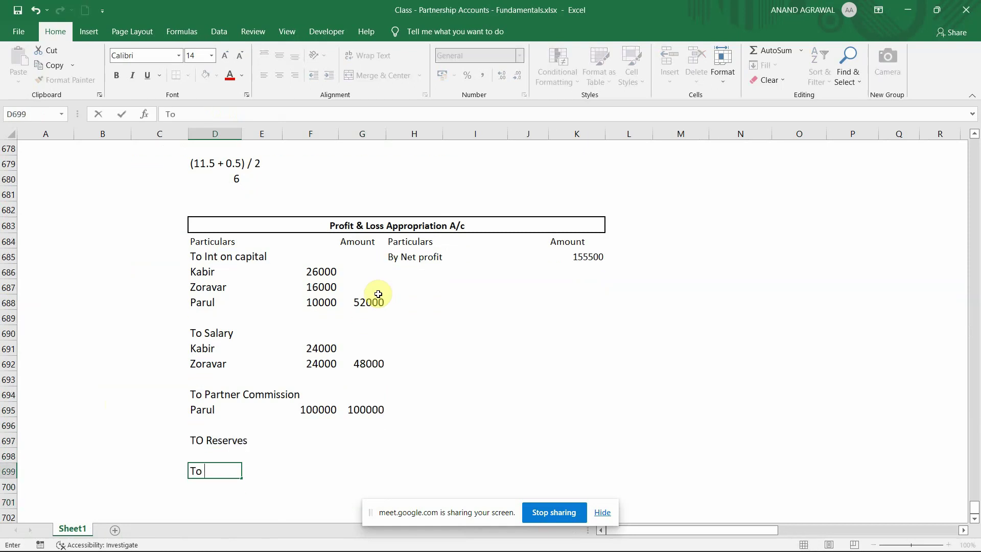
{"action": "type", "text": "profit transferred"}
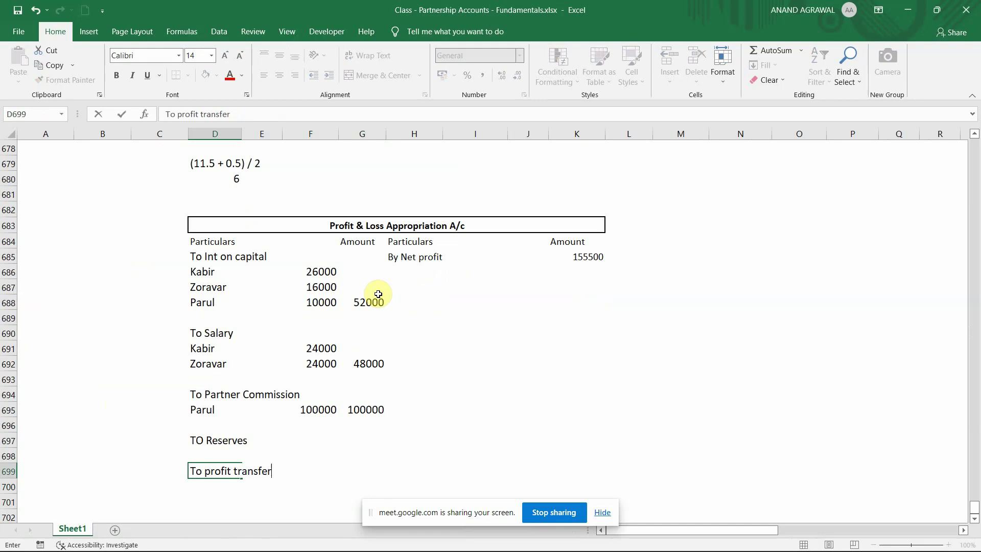
{"action": "key", "text": "Return"}
- Copy the three partners' names from D686:D688 to the rows below To profit transferred, starting at D700
{"action": "key", "text": "Up"}
{"action": "key", "text": "Up"}
{"action": "key", "text": "Up"}
{"action": "key", "text": "Up"}
{"action": "key", "text": "Up"}
{"action": "key", "text": "Up"}
{"action": "key", "text": "Up"}
{"action": "key", "text": "Up"}
{"action": "key", "text": "Up"}
{"action": "key", "text": "Up"}
{"action": "key", "text": "Up"}
{"action": "key", "text": "Up"}
{"action": "key", "text": "Up"}
{"action": "key", "text": "Up"}
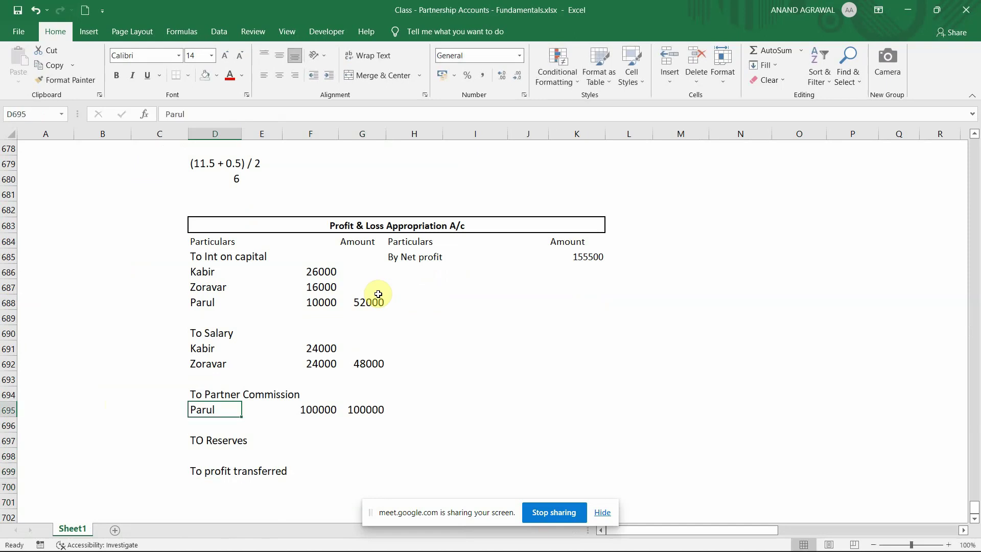
{"action": "key", "text": "shift+Down"}
{"action": "key", "text": "shift+Down"}
{"action": "key", "text": "ctrl+c"}
{"action": "key", "text": "Down"}
{"action": "key", "text": "Down"}
{"action": "key", "text": "Down"}
{"action": "key", "text": "Down"}
{"action": "key", "text": "Down"}
{"action": "key", "text": "Down"}
{"action": "key", "text": "Down"}
{"action": "key", "text": "Down"}
{"action": "key", "text": "Down"}
{"action": "key", "text": "Down"}
{"action": "key", "text": "Down"}
{"action": "key", "text": "Down"}
{"action": "key", "text": "Down"}
{"action": "key", "text": "Down"}
{"action": "key", "text": "Down"}
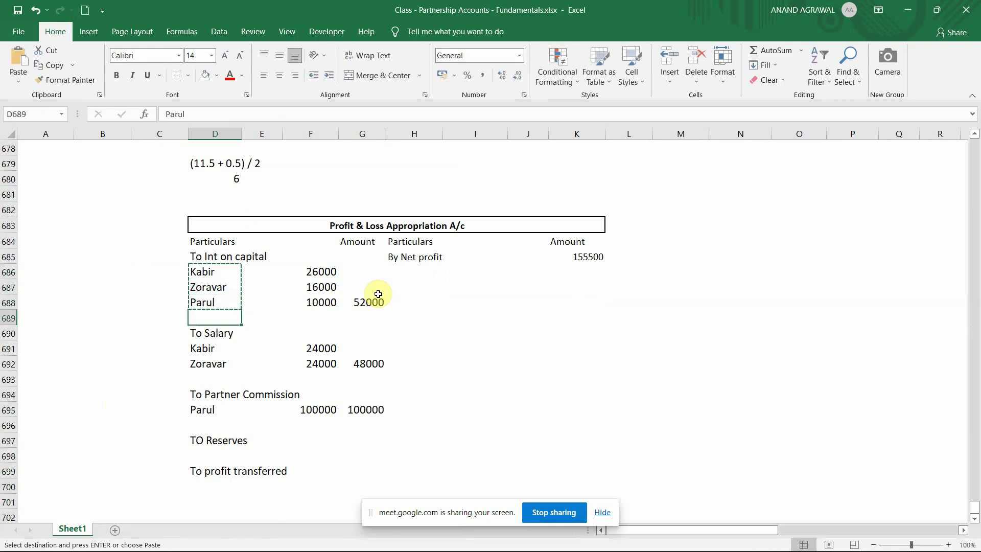
{"action": "key", "text": "Up"}
{"action": "key", "text": "ctrl+v"}
{"action": "key", "text": "Escape"}
- Review the account's appropriation amounts from the profit transferred rows up to the net profit in K685
{"action": "key", "text": "Down"}
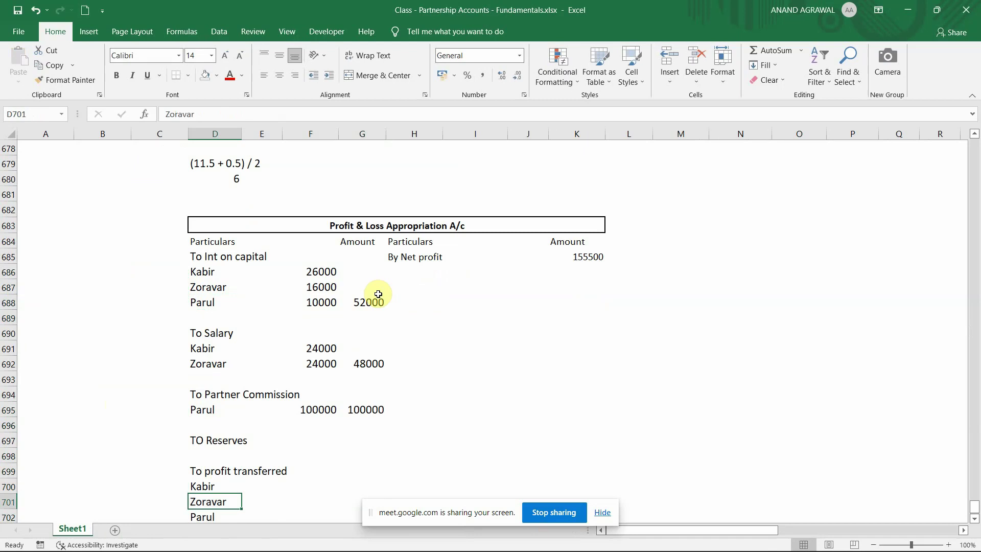
{"action": "key", "text": "Down"}
{"action": "key", "text": "Down"}
{"action": "key", "text": "Down"}
{"action": "key", "text": "Down"}
{"action": "key", "text": "Up"}
{"action": "key", "text": "Up"}
{"action": "key", "text": "Up"}
{"action": "key", "text": "Right"}
{"action": "key", "text": "Right"}
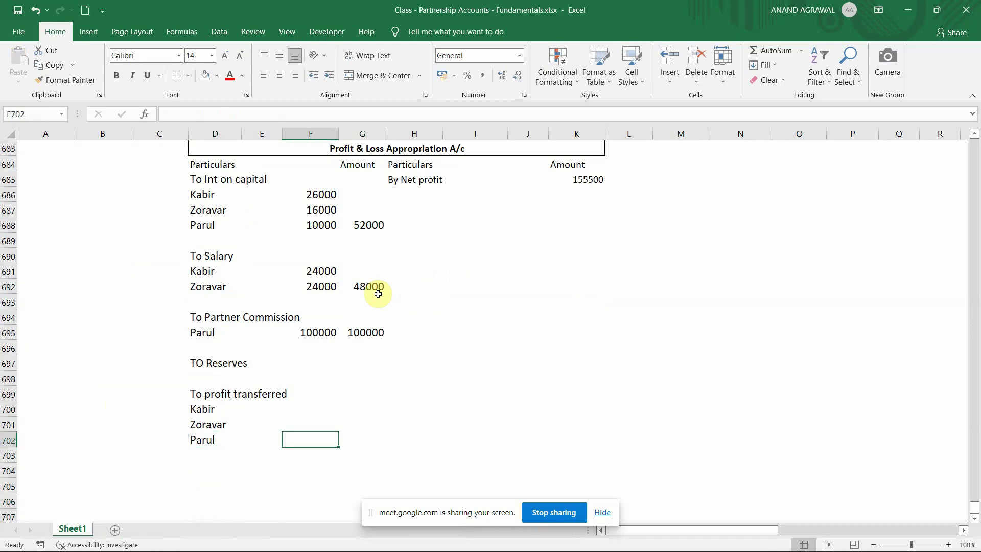
{"action": "key", "text": "Right"}
{"action": "key", "text": "Up"}
{"action": "key", "text": "Up"}
{"action": "key", "text": "Up"}
{"action": "key", "text": "Up"}
{"action": "key", "text": "Up"}
{"action": "key", "text": "Up"}
{"action": "key", "text": "Up"}
{"action": "key", "text": "Up"}
{"action": "key", "text": "Up"}
{"action": "key", "text": "Up"}
{"action": "key", "text": "Up"}
{"action": "key", "text": "Up"}
{"action": "key", "text": "Up"}
{"action": "key", "text": "Up"}
{"action": "key", "text": "Up"}
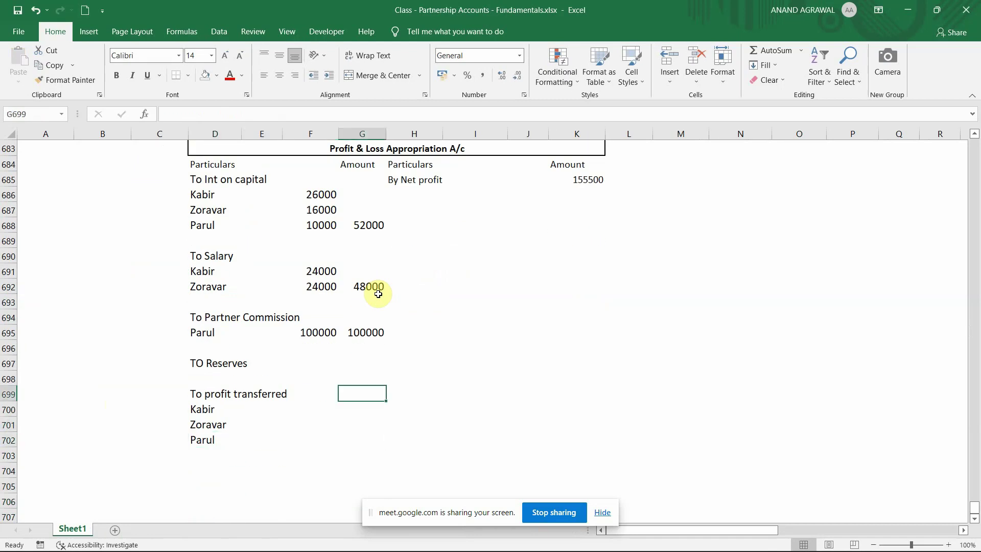
{"action": "key", "text": "Up"}
{"action": "key", "text": "Up"}
{"action": "key", "text": "Up"}
{"action": "key", "text": "Up"}
{"action": "key", "text": "Down"}
{"action": "key", "text": "Down"}
{"action": "key", "text": "Right"}
{"action": "key", "text": "Right"}
{"action": "key", "text": "Right"}
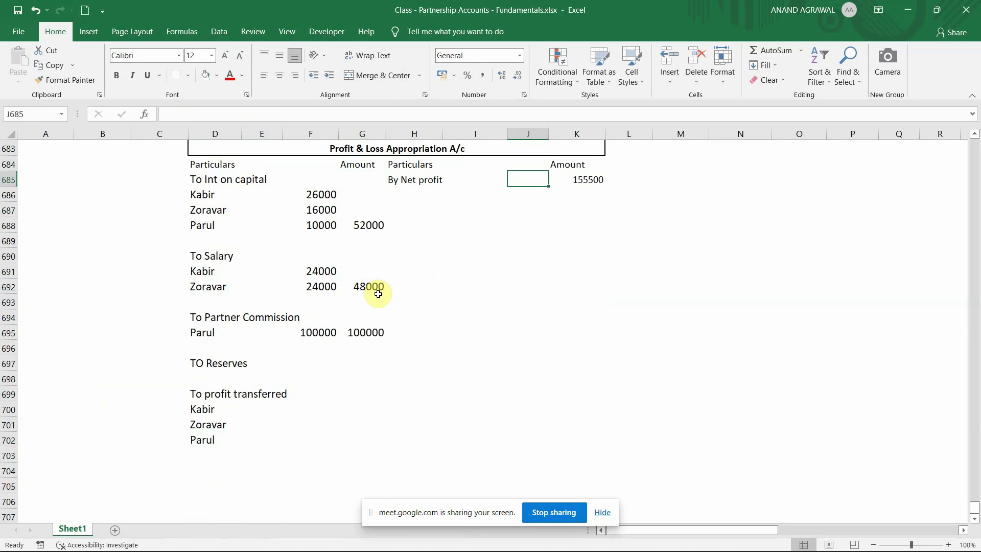
{"action": "key", "text": "Right"}
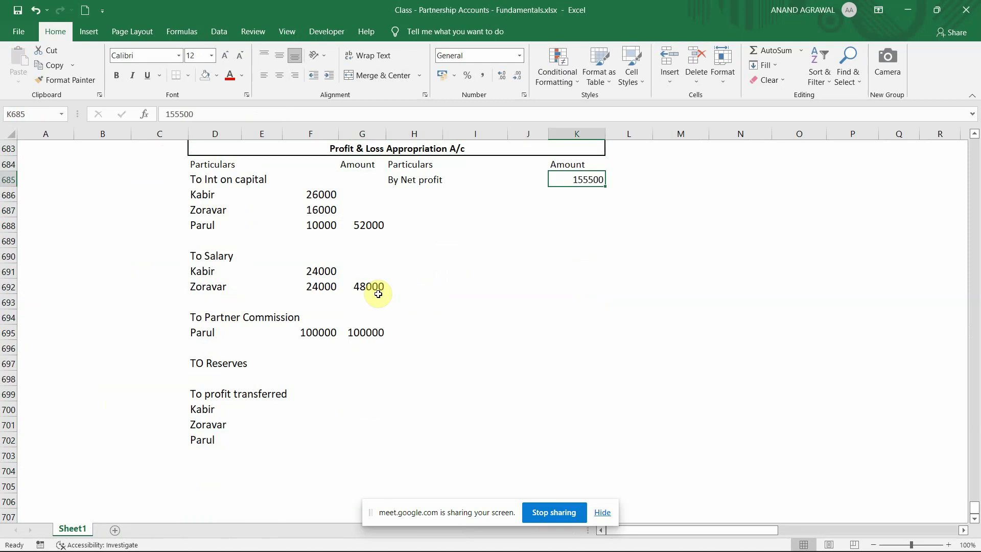
{"action": "key", "text": "Left"}
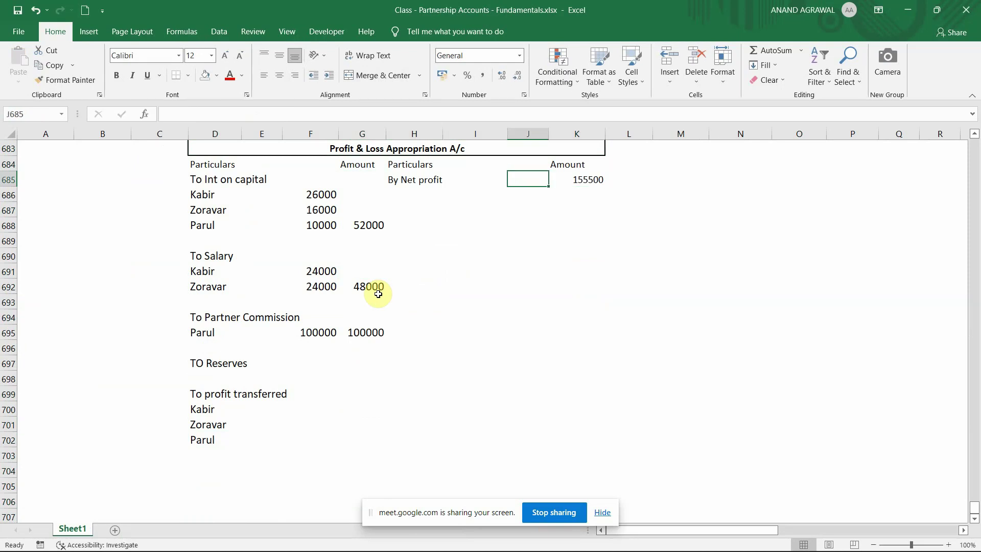
- Review the interest on capital, salary and commission amounts in the appropriation account below the net profit line
{"action": "key", "text": "Left"}
{"action": "key", "text": "Left"}
{"action": "key", "text": "Left"}
{"action": "key", "text": "Left"}
{"action": "key", "text": "Left"}
{"action": "key", "text": "Right"}
{"action": "key", "text": "Right"}
{"action": "key", "text": "Down"}
{"action": "key", "text": "Down"}
{"action": "key", "text": "Down"}
{"action": "key", "text": "Down"}
{"action": "key", "text": "Down"}
{"action": "key", "text": "Down"}
{"action": "key", "text": "Down"}
{"action": "key", "text": "Down"}
{"action": "key", "text": "Down"}
{"action": "key", "text": "Down"}
{"action": "key", "text": "Down"}
{"action": "key", "text": "Down"}
{"action": "key", "text": "Down"}
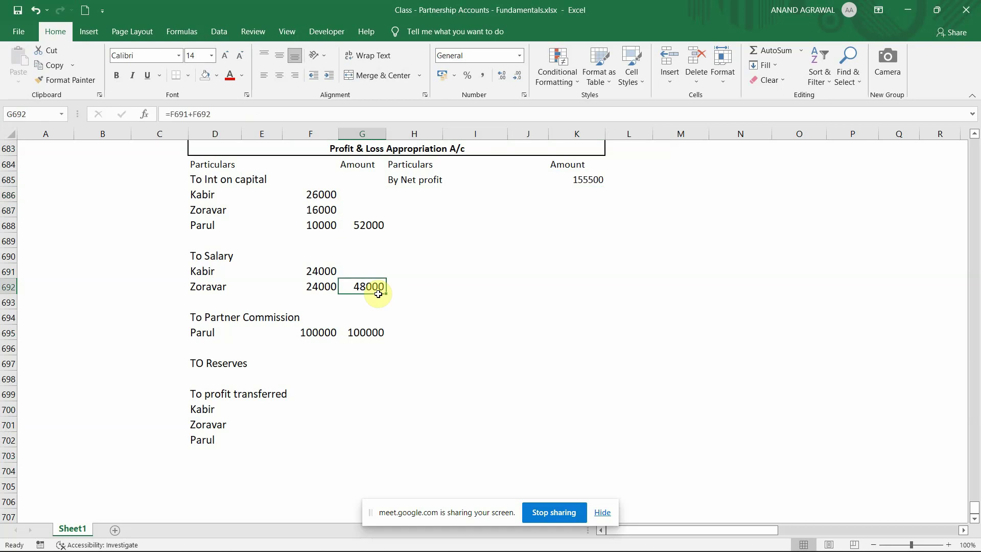
- Correct the reserves label in D697 to read "To Reserves"
{"action": "key", "text": "Up"}
{"action": "key", "text": "Left"}
{"action": "key", "text": "Left"}
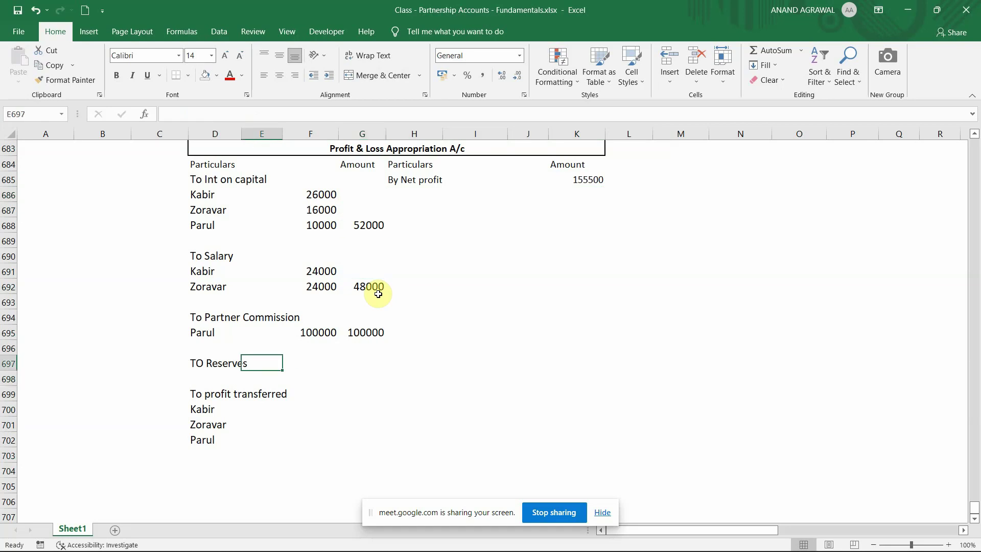
{"action": "key", "text": "Left"}
{"action": "key", "text": "F2"}
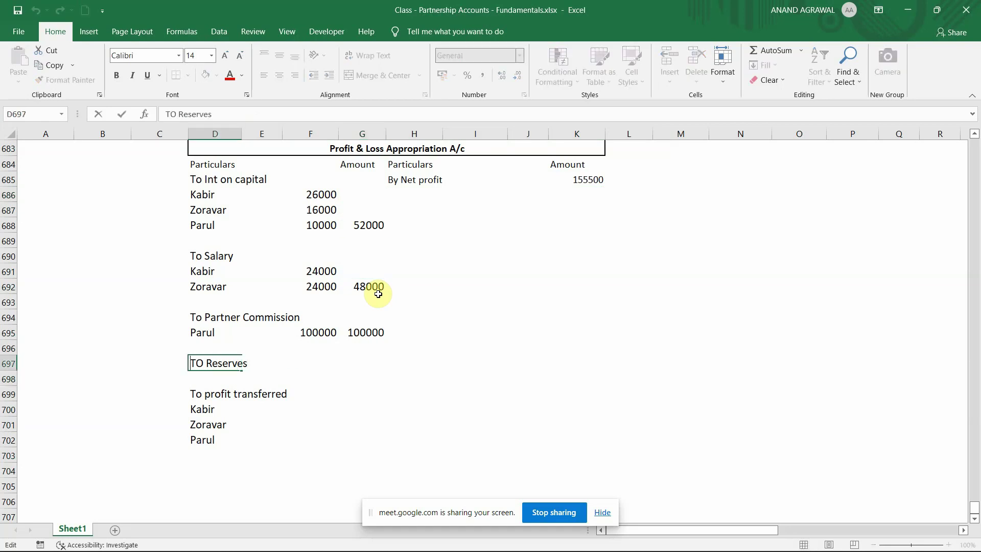
{"action": "key", "text": "BackSpace"}
{"action": "type", "text": "o"}
{"action": "key", "text": "Return"}
{"action": "key", "text": "Up"}
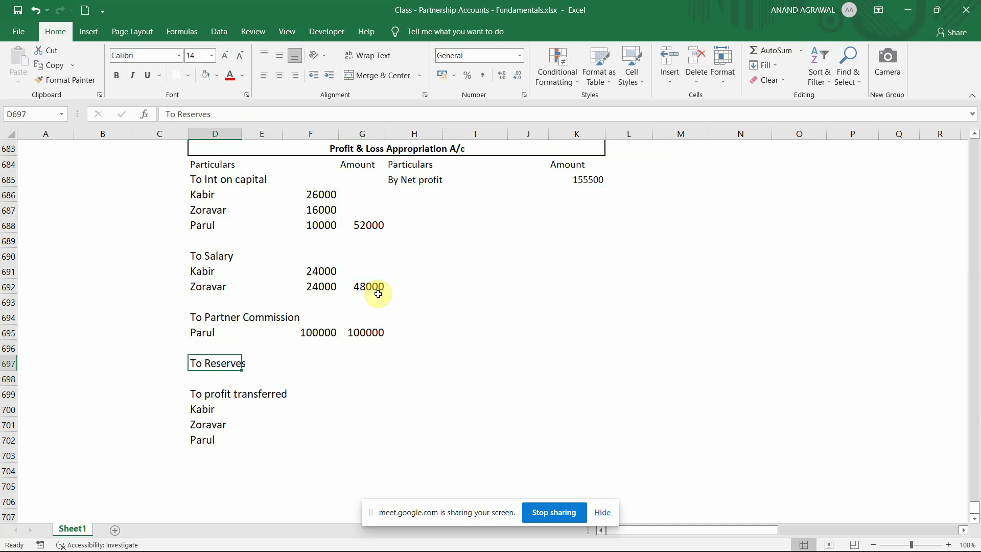
- Examine the account's appropriation headings from the row above To Reserves up to the Profit & Loss Appropriation A/c title
{"action": "key", "text": "Up"}
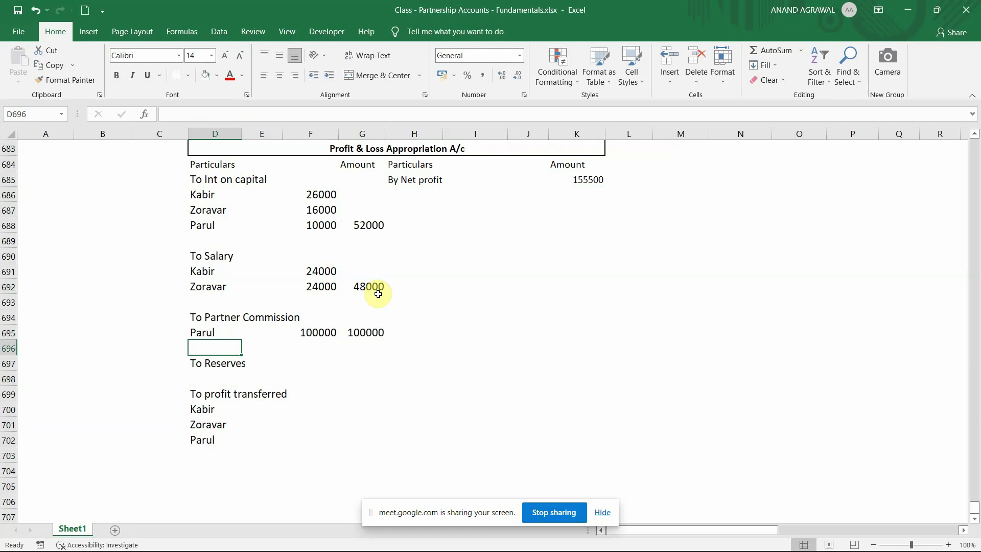
{"action": "key", "text": "Up"}
{"action": "key", "text": "Up"}
{"action": "key", "text": "Up"}
{"action": "key", "text": "Up"}
{"action": "key", "text": "Up"}
{"action": "key", "text": "Up"}
{"action": "key", "text": "Up"}
{"action": "key", "text": "Up"}
{"action": "key", "text": "Up"}
{"action": "key", "text": "Up"}
{"action": "key", "text": "Up"}
{"action": "key", "text": "Up"}
{"action": "key", "text": "Up"}
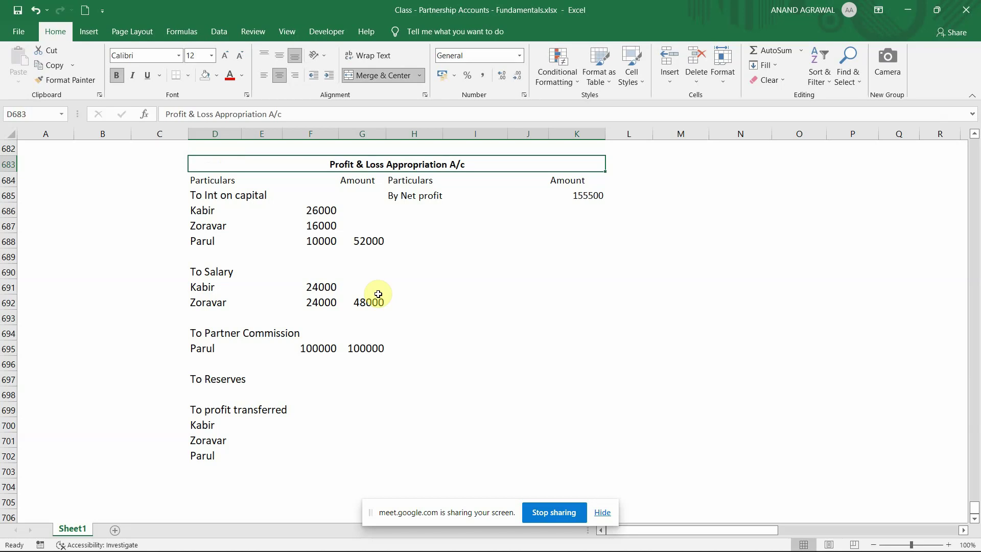
- Go through the partners' individual amounts in column F, from interest on capital down to partner commission
{"action": "key", "text": "Down"}
{"action": "key", "text": "Down"}
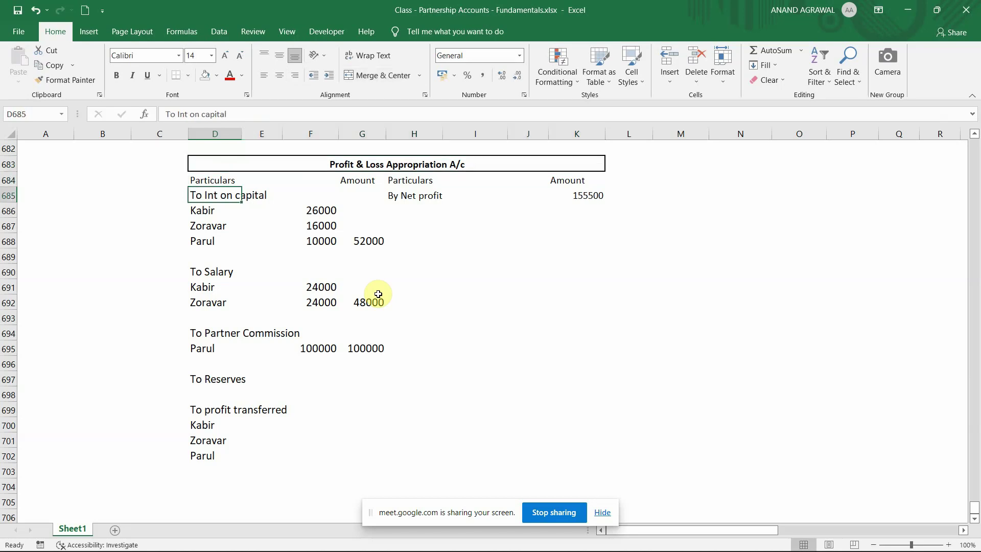
{"action": "key", "text": "Right"}
{"action": "key", "text": "Right"}
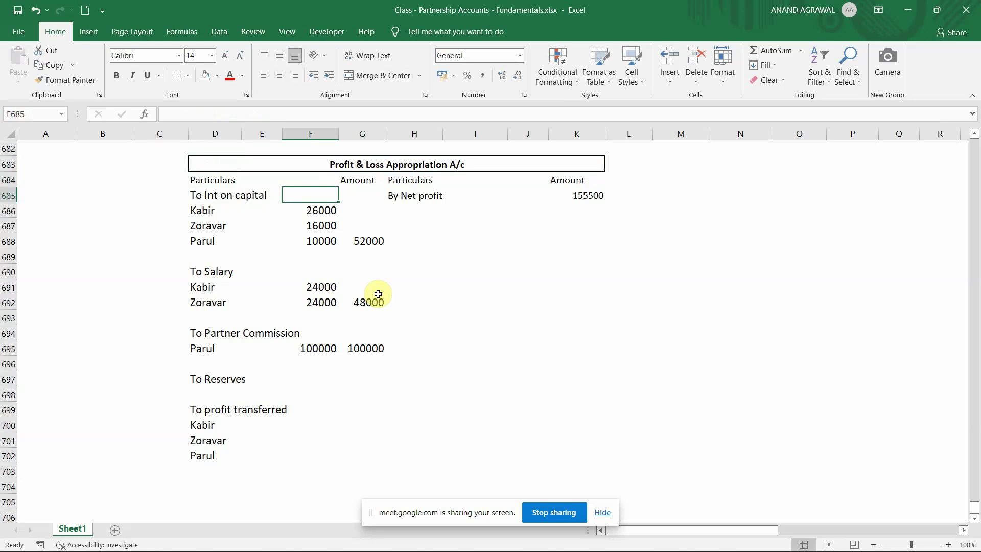
{"action": "key", "text": "Down"}
{"action": "key", "text": "Down"}
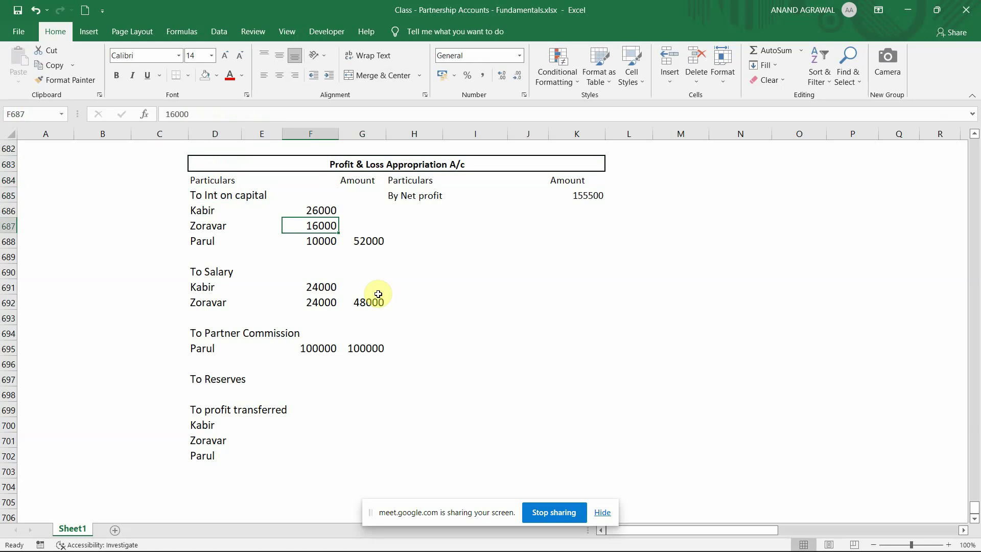
{"action": "key", "text": "Down"}
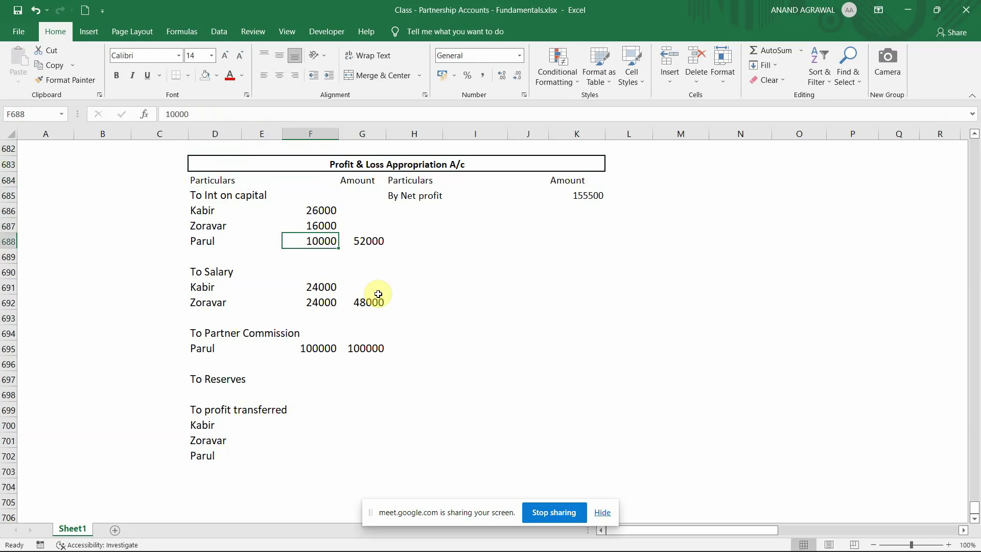
{"action": "key", "text": "Down"}
{"action": "key", "text": "Down"}
{"action": "key", "text": "Down"}
{"action": "key", "text": "Down"}
{"action": "key", "text": "Down"}
{"action": "key", "text": "Down"}
{"action": "key", "text": "Down"}
{"action": "key", "text": "Down"}
{"action": "key", "text": "Down"}
{"action": "key", "text": "Up"}
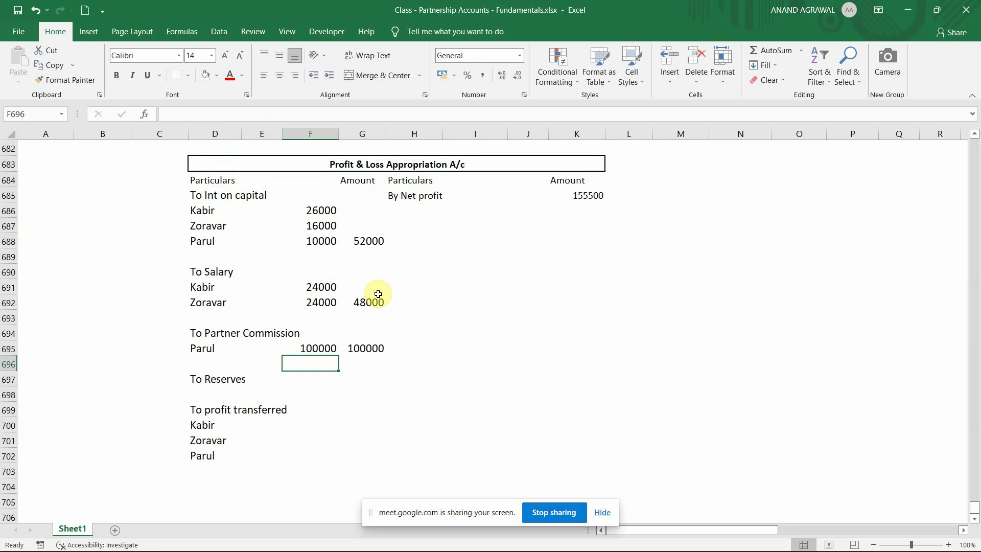
- Check the combined sum of the interest, salary and commission amounts in G687:G695
{"action": "key", "text": "Right"}
{"action": "key", "text": "Up"}
{"action": "key", "text": "shift+Up"}
{"action": "key", "text": "shift+Up"}
{"action": "key", "text": "shift+Up"}
{"action": "key", "text": "shift+Up"}
{"action": "key", "text": "shift+Up"}
{"action": "key", "text": "shift+Up"}
{"action": "key", "text": "shift+Up"}
{"action": "key", "text": "shift+Up"}
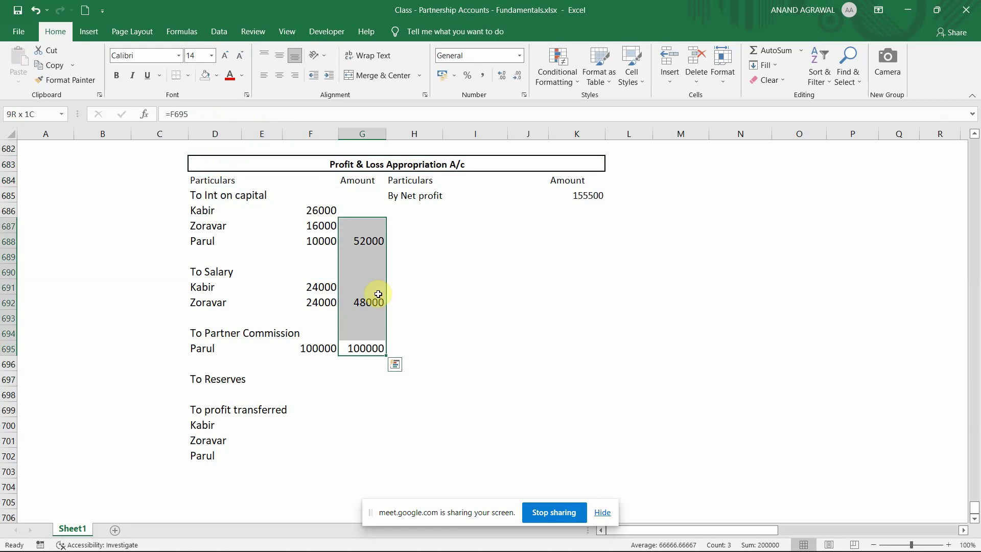
{"action": "key", "text": "Right"}
{"action": "key", "text": "Left"}
{"action": "key", "text": "Left"}
{"action": "key", "text": "Right"}
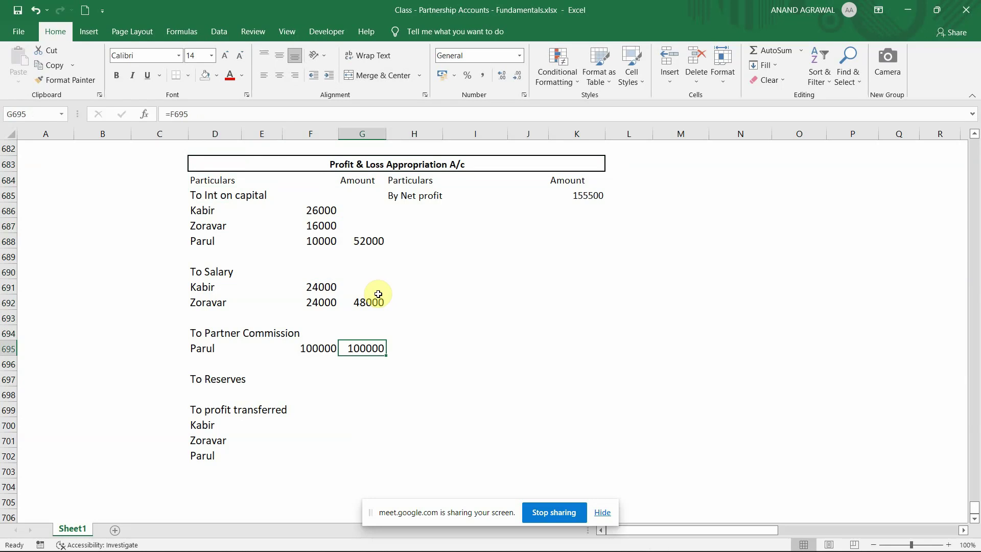
- Switch to the Partnership Accounts - Fundamentals.xlsx workbook and examine the Interest on Capital row in question 52's total appropriations note
{"action": "key", "text": "alt+Tab"}
{"action": "key", "text": "Up"}
{"action": "key", "text": "Up"}
{"action": "key", "text": "Down"}
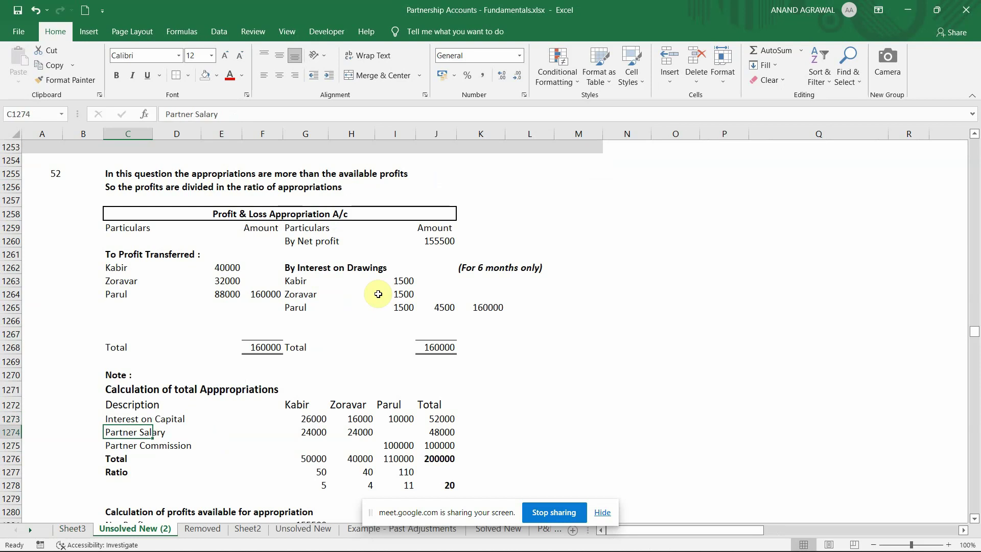
{"action": "key", "text": "Up"}
{"action": "key", "text": "Right"}
{"action": "key", "text": "Right"}
{"action": "key", "text": "Right"}
{"action": "key", "text": "Right"}
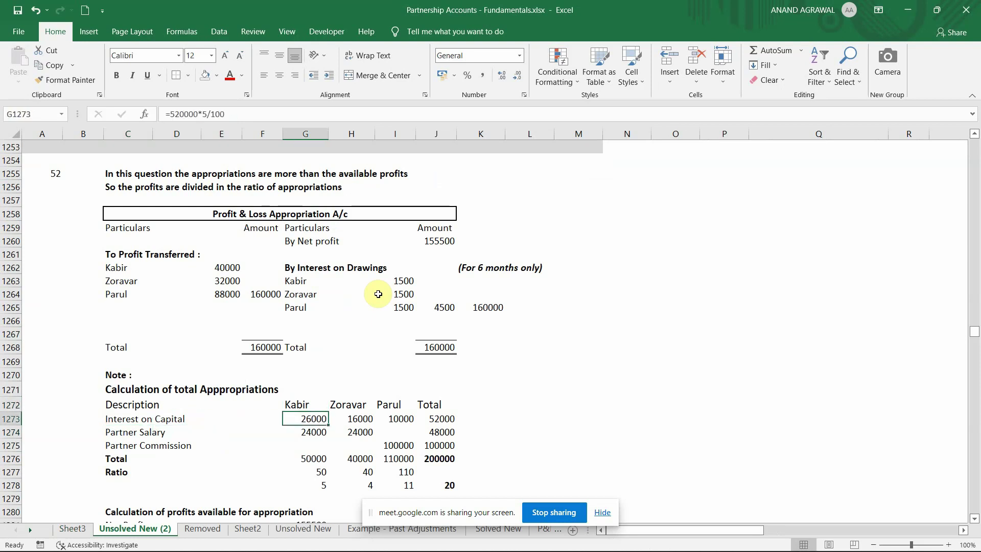
{"action": "key", "text": "Right"}
{"action": "key", "text": "Right"}
{"action": "key", "text": "Right"}
{"action": "key", "text": "Left"}
{"action": "key", "text": "Left"}
{"action": "key", "text": "Left"}
{"action": "key", "text": "Left"}
{"action": "key", "text": "Left"}
{"action": "key", "text": "Left"}
{"action": "key", "text": "Left"}
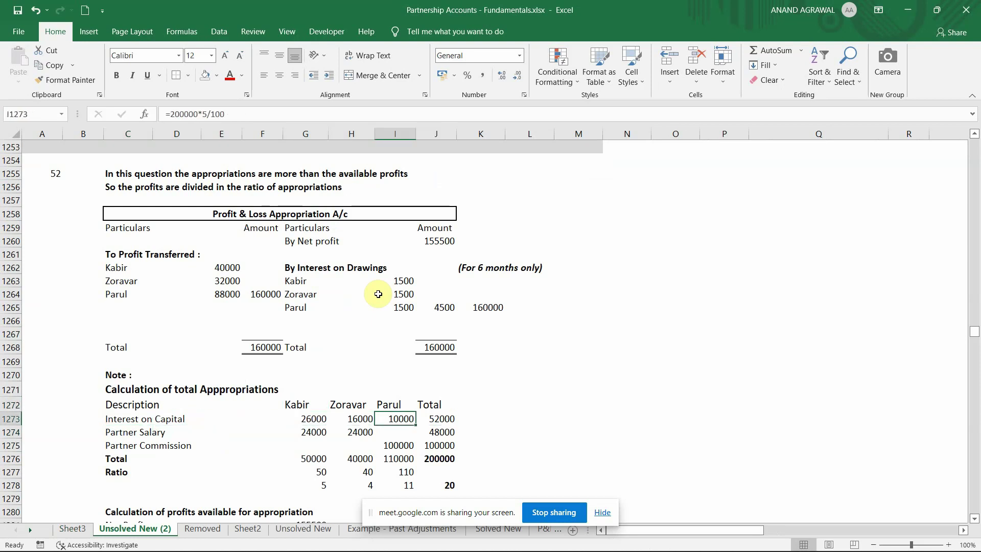
- Shade the Interest on Capital row, C1273:I1273, with a light blue fill
{"action": "key", "text": "shift+Right"}
{"action": "key", "text": "shift+Right"}
{"action": "key", "text": "shift+Right"}
{"action": "key", "text": "shift+Right"}
{"action": "key", "text": "shift+Right"}
{"action": "key", "text": "shift+Right"}
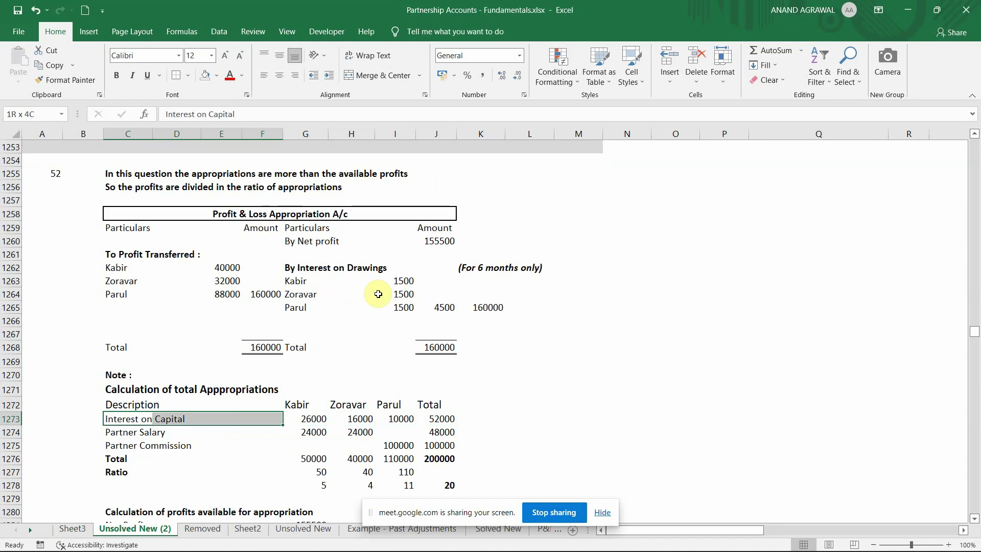
{"action": "left_click", "coordinate": [216, 75]}
{"action": "left_click", "coordinate": [286, 115]}
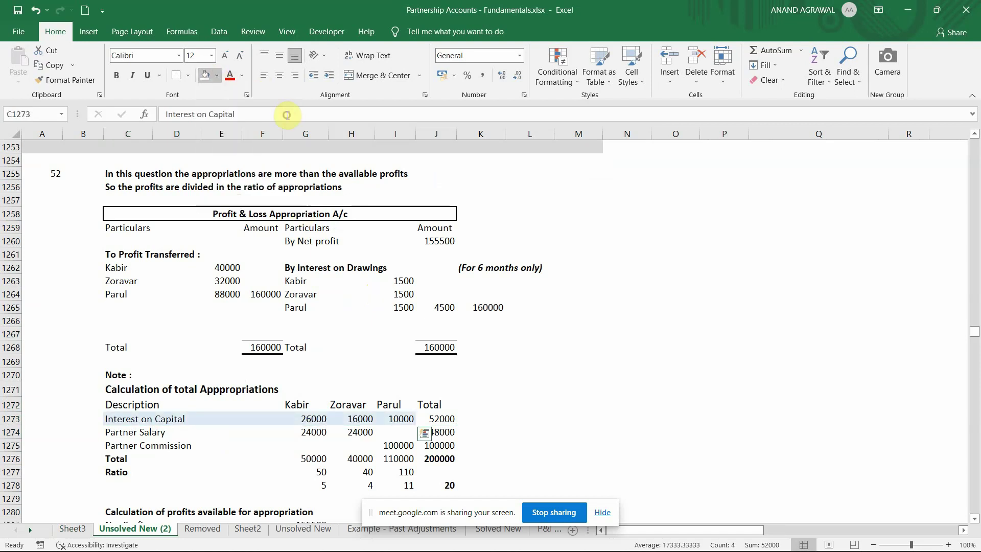
- Look through the appropriation totals, ratio and available-profit calculation below the Interest on Capital row
{"action": "key", "text": "Down"}
{"action": "key", "text": "Down"}
{"action": "key", "text": "Down"}
{"action": "key", "text": "Down"}
{"action": "key", "text": "Down"}
{"action": "key", "text": "Down"}
{"action": "key", "text": "Down"}
{"action": "key", "text": "Down"}
{"action": "key", "text": "Down"}
{"action": "key", "text": "Up"}
{"action": "key", "text": "Up"}
{"action": "key", "text": "Up"}
{"action": "key", "text": "Up"}
{"action": "key", "text": "Up"}
{"action": "key", "text": "Up"}
{"action": "key", "text": "Up"}
{"action": "key", "text": "Up"}
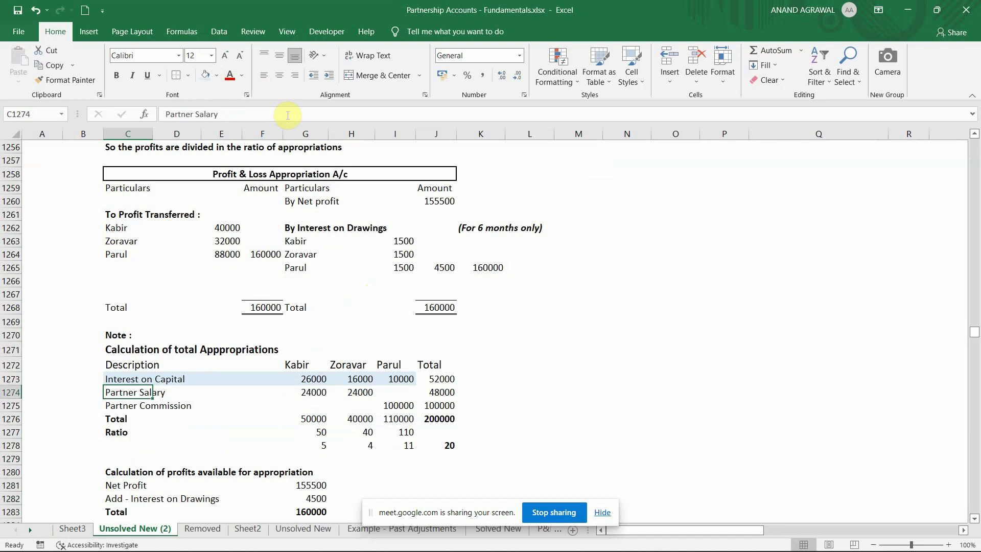
- Shade the Partner Salary row, C1274:I1274, with the same light blue fill
{"action": "key", "text": "Right"}
{"action": "key", "text": "Right"}
{"action": "key", "text": "Right"}
{"action": "key", "text": "Right"}
{"action": "key", "text": "Right"}
{"action": "key", "text": "Left"}
{"action": "key", "text": "Left"}
{"action": "key", "text": "Left"}
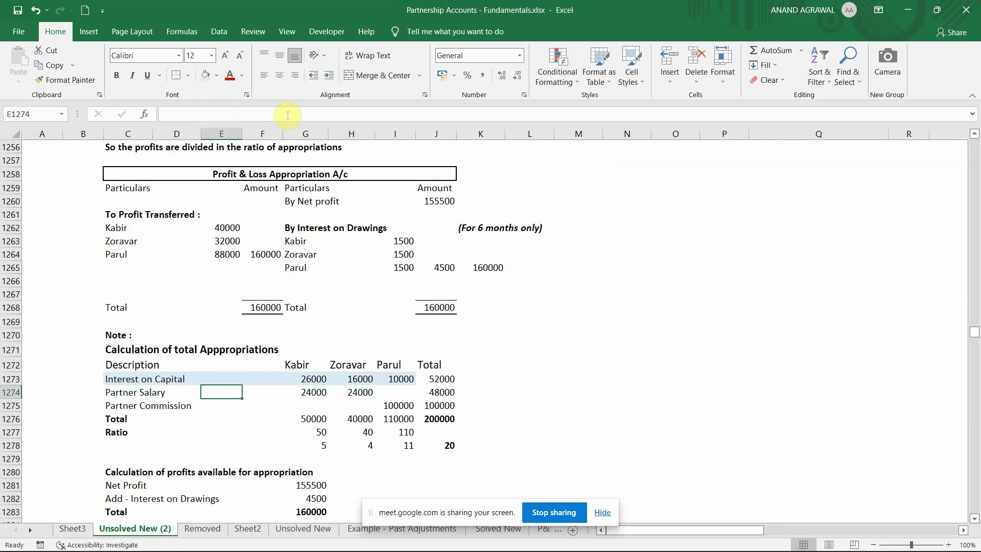
{"action": "key", "text": "Left"}
{"action": "key", "text": "Left"}
{"action": "key", "text": "shift+Right"}
{"action": "key", "text": "shift+Right"}
{"action": "key", "text": "shift+Right"}
{"action": "key", "text": "shift+Right"}
{"action": "key", "text": "shift+Right"}
{"action": "key", "text": "shift+Right"}
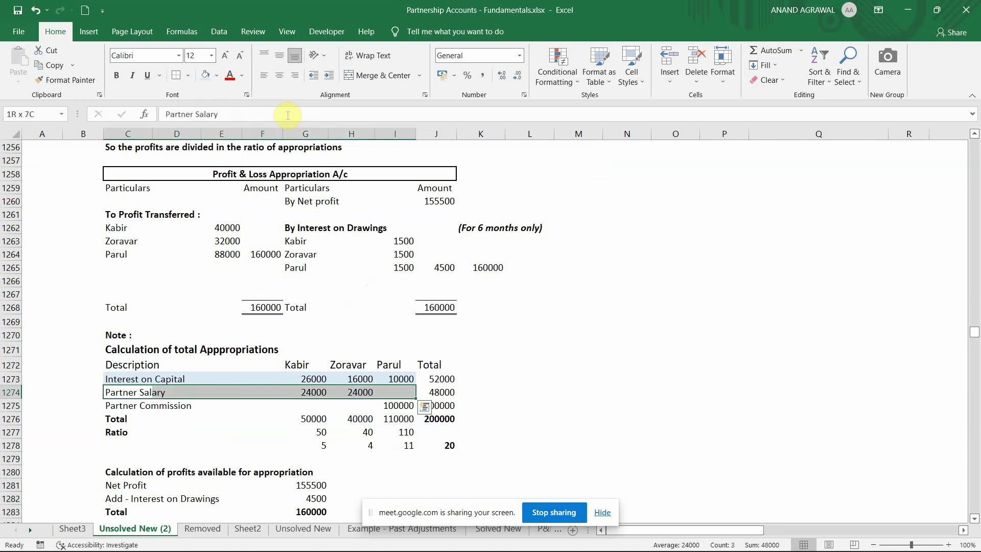
{"action": "left_click", "coordinate": [204, 75]}
- Apply the light blue fill to the Partner Commission row, C1275:I1275
{"action": "key", "text": "Down"}
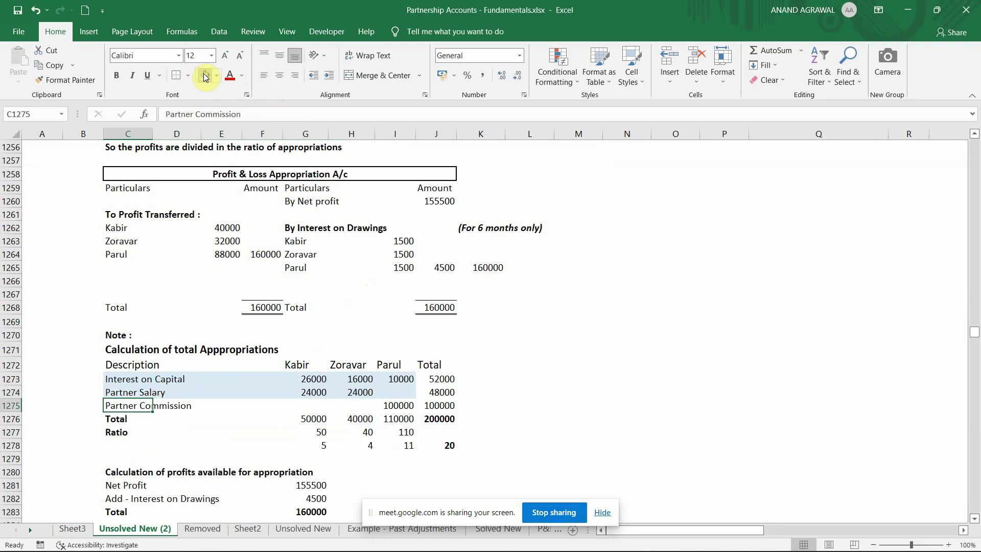
{"action": "key", "text": "shift+Right"}
{"action": "key", "text": "shift+Right"}
{"action": "key", "text": "shift+Right"}
{"action": "key", "text": "shift+Right"}
{"action": "key", "text": "shift+Right"}
{"action": "key", "text": "shift+Right"}
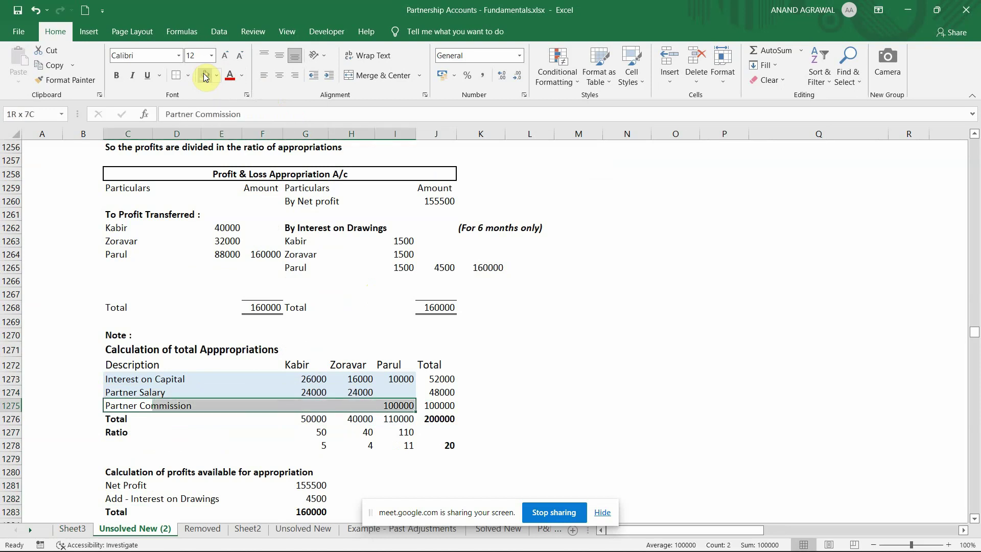
{"action": "left_click", "coordinate": [204, 76]}
- Check the class workbook's appropriation account and the book PDF in the browser for question 52's terms and hints
{"action": "key", "text": "Right"}
{"action": "key", "text": "Right"}
{"action": "key", "text": "Right"}
{"action": "key", "text": "Right"}
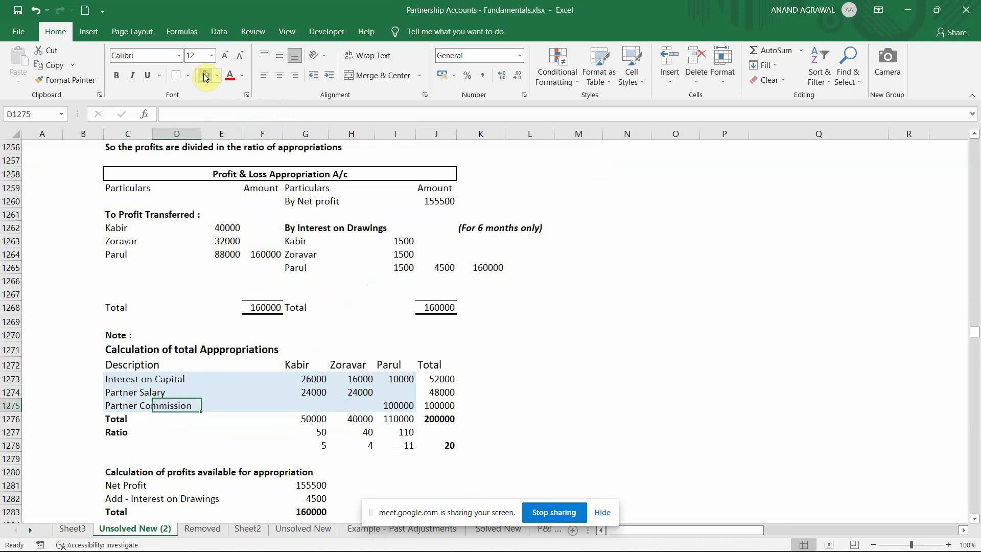
{"action": "key", "text": "alt+Tab"}
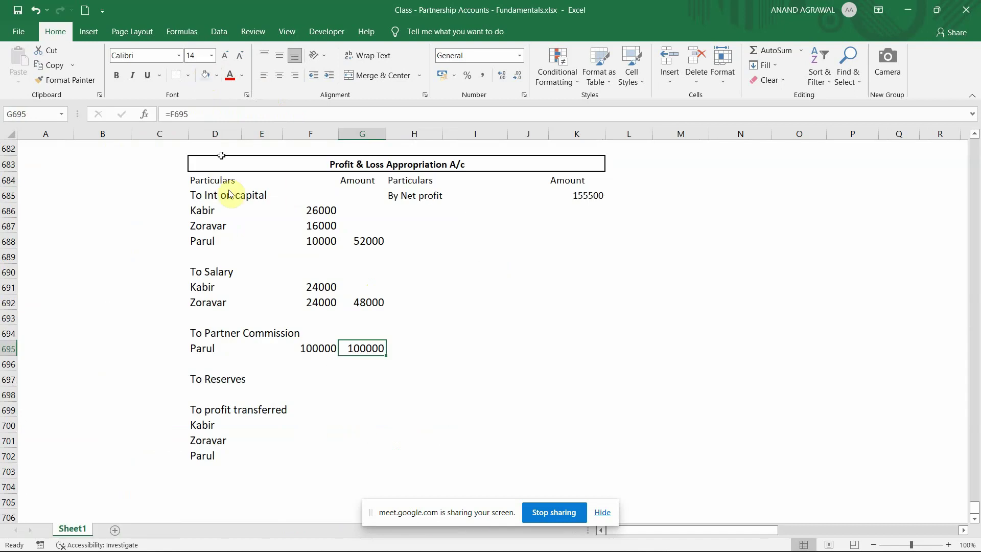
{"action": "key", "text": "alt+Tab"}
{"action": "key", "text": "alt+Tab"}
{"action": "key", "text": "Tab"}
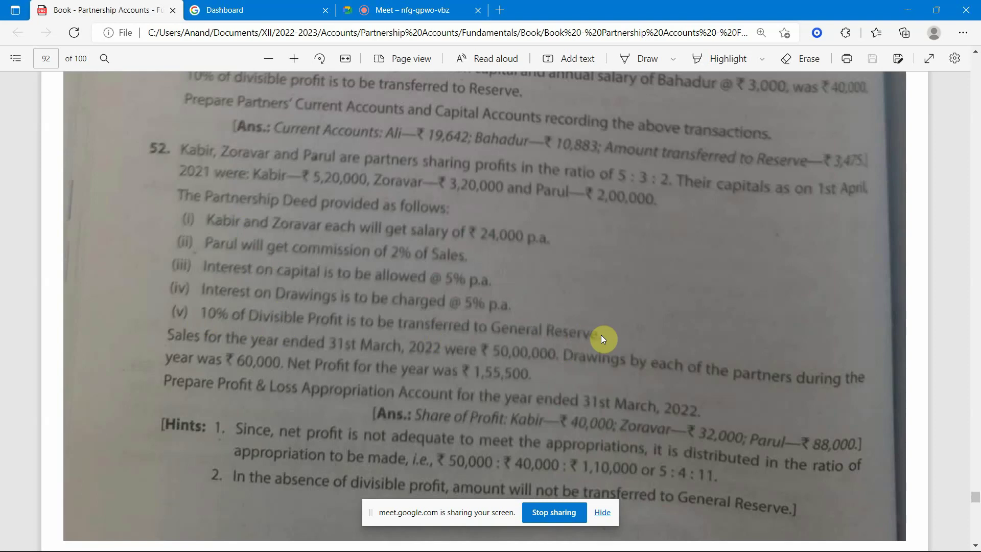
- Return to the Partnership Accounts - Fundamentals.xlsx workbook and shade the first two partners' appropriation totals, G1276 and H1276, light gold
{"action": "key", "text": "alt+Tab"}
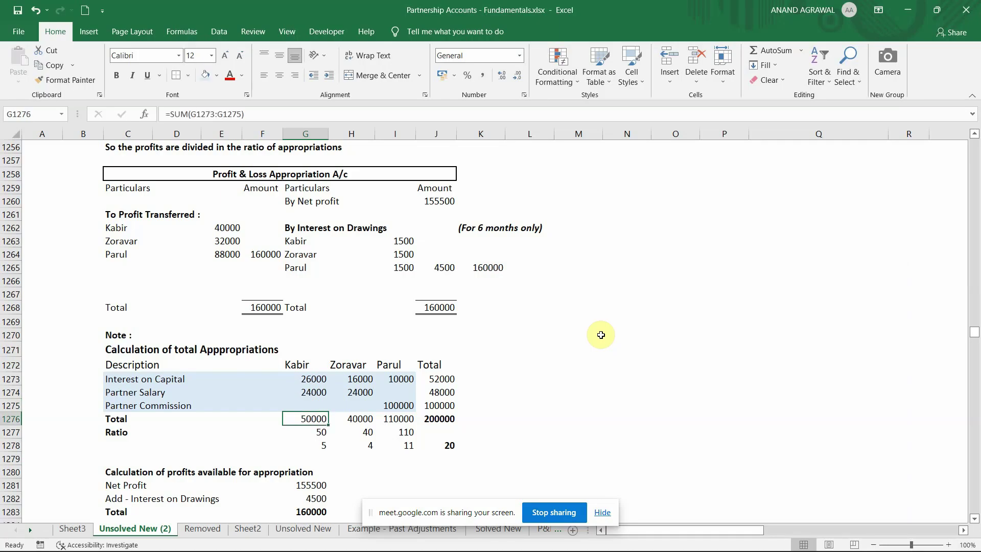
{"action": "key", "text": "Up"}
{"action": "key", "text": "Up"}
{"action": "key", "text": "Down"}
{"action": "key", "text": "Down"}
{"action": "left_click", "coordinate": [217, 75]}
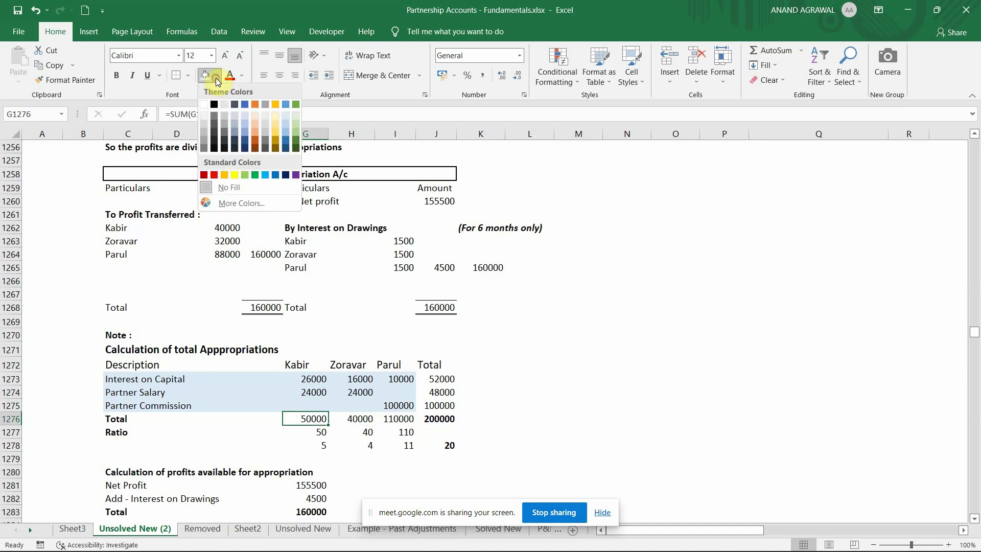
{"action": "left_click", "coordinate": [276, 114]}
{"action": "key", "text": "Right"}
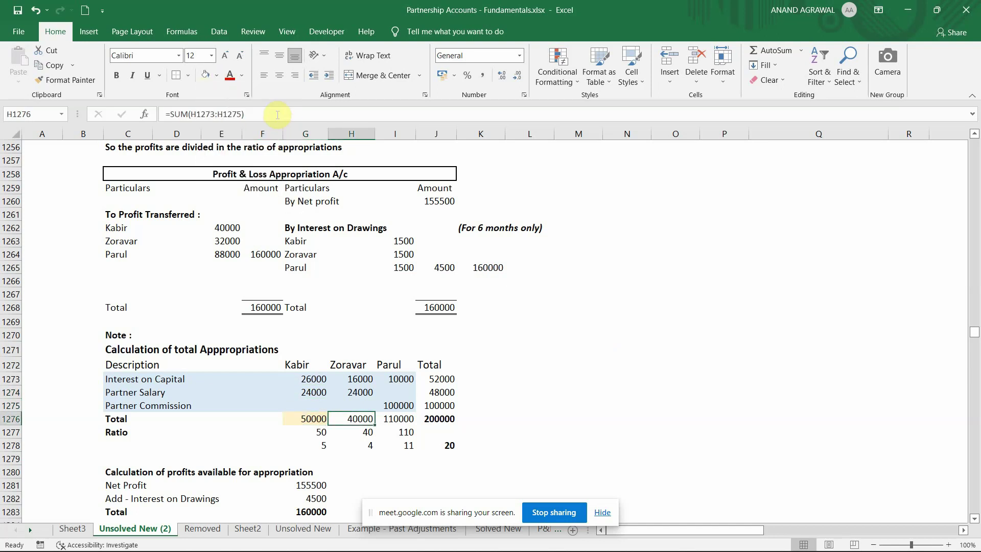
{"action": "left_click", "coordinate": [205, 75]}
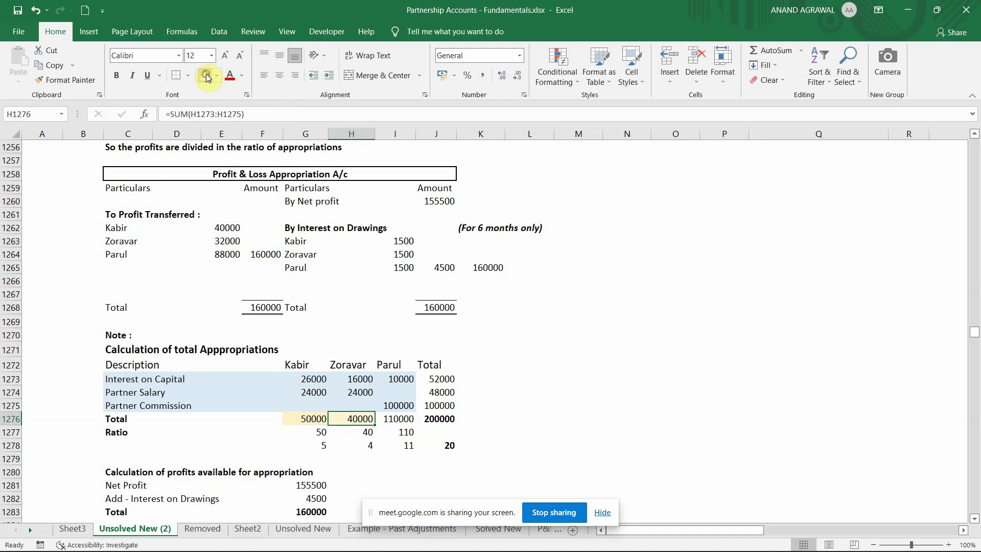
- Shade the third partner's appropriations total, I1276, with the same light gold fill
{"action": "key", "text": "Right"}
{"action": "left_click", "coordinate": [206, 75]}
{"action": "key", "text": "Left"}
{"action": "key", "text": "Left"}
{"action": "key", "text": "Down"}
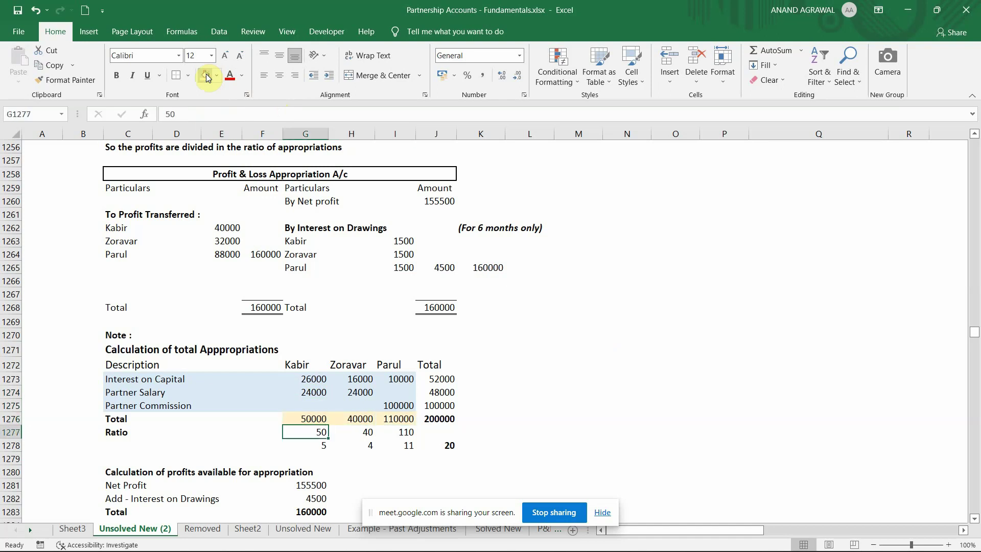
{"action": "key", "text": "Up"}
{"action": "key", "text": "Right"}
{"action": "key", "text": "Right"}
{"action": "key", "text": "Left"}
{"action": "key", "text": "Left"}
- Apply the light gold fill to the simplified appropriation ratio in G1278:I1278
{"action": "key", "text": "Down"}
{"action": "key", "text": "Down"}
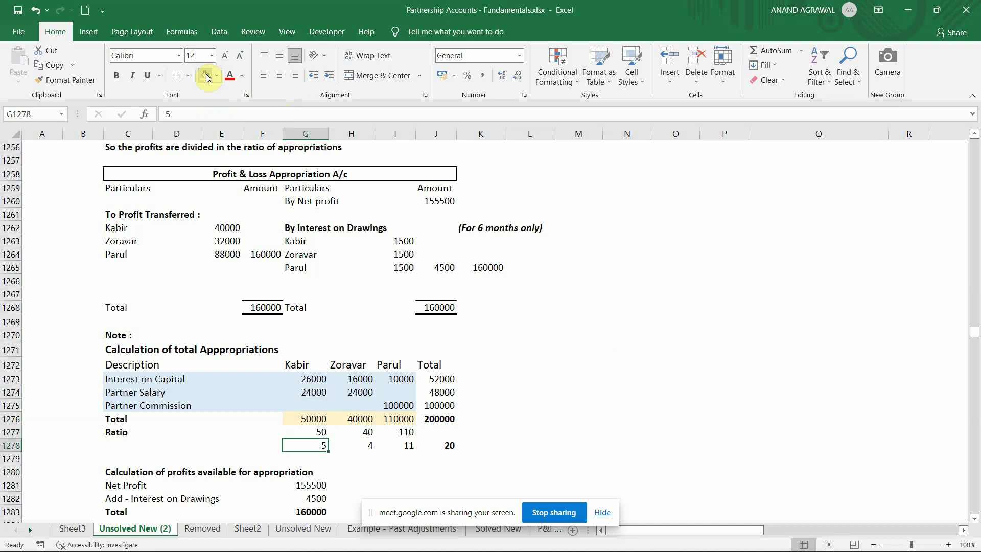
{"action": "key", "text": "shift+Right"}
{"action": "key", "text": "shift+Right"}
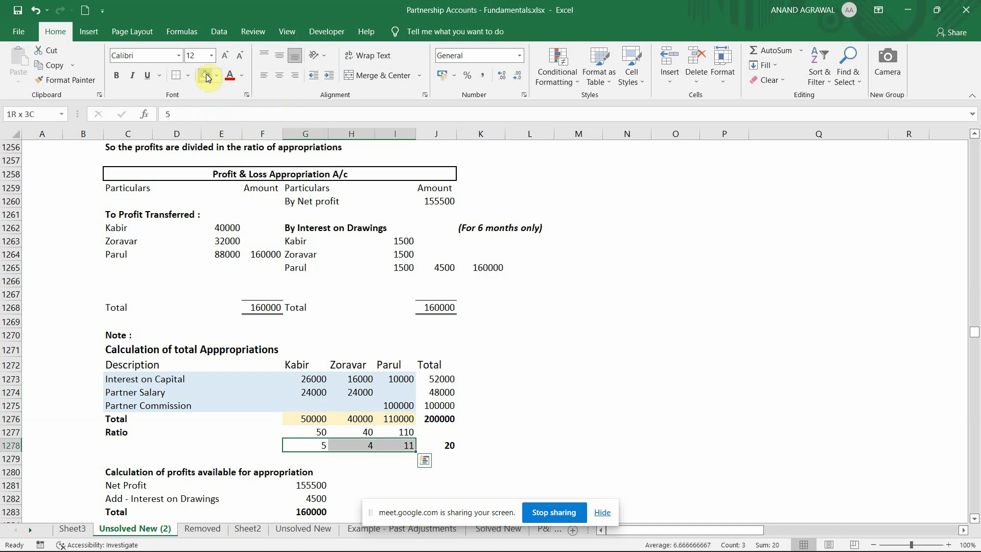
{"action": "left_click", "coordinate": [205, 75]}
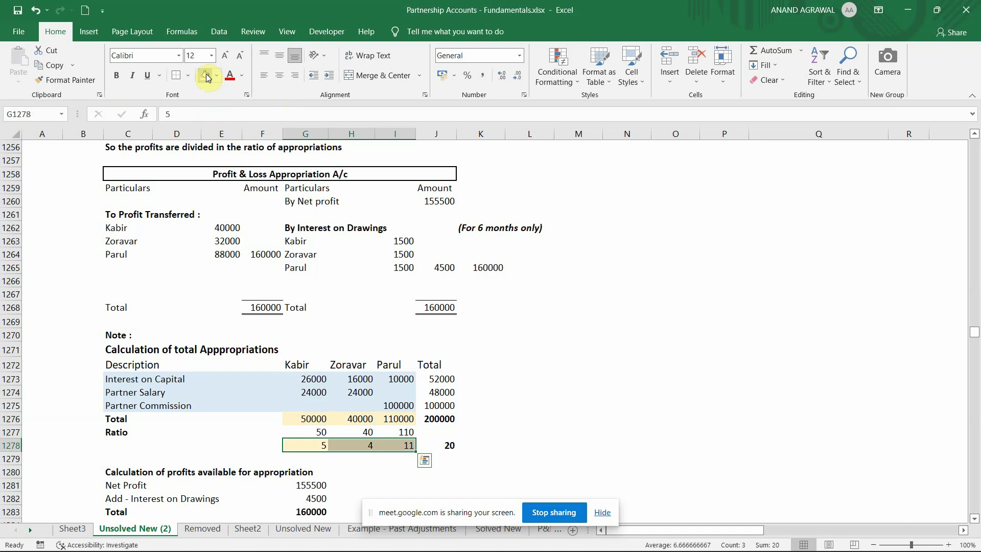
{"action": "key", "text": "Right"}
{"action": "key", "text": "Right"}
{"action": "key", "text": "Right"}
{"action": "key", "text": "Left"}
{"action": "key", "text": "Left"}
{"action": "key", "text": "Left"}
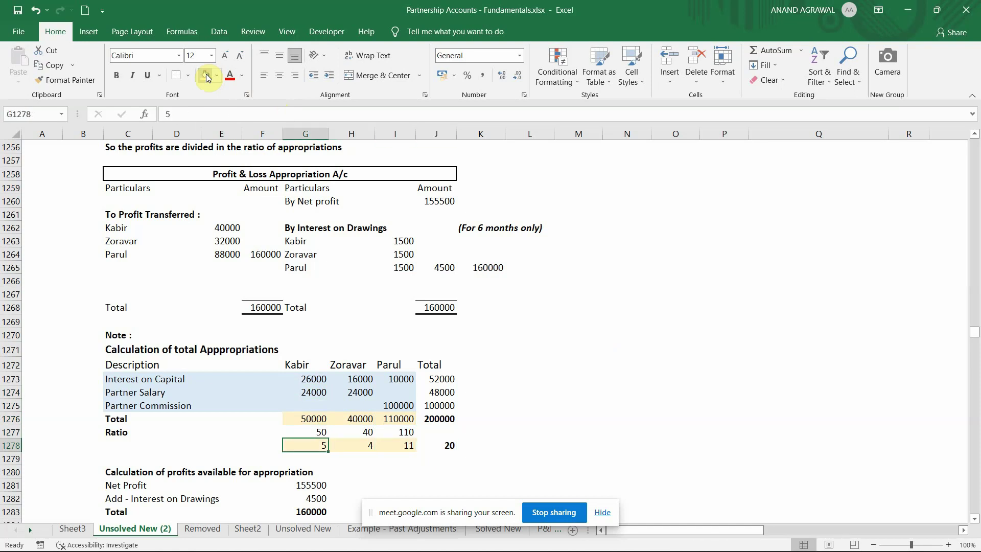
{"action": "key", "text": "Right"}
{"action": "key", "text": "Right"}
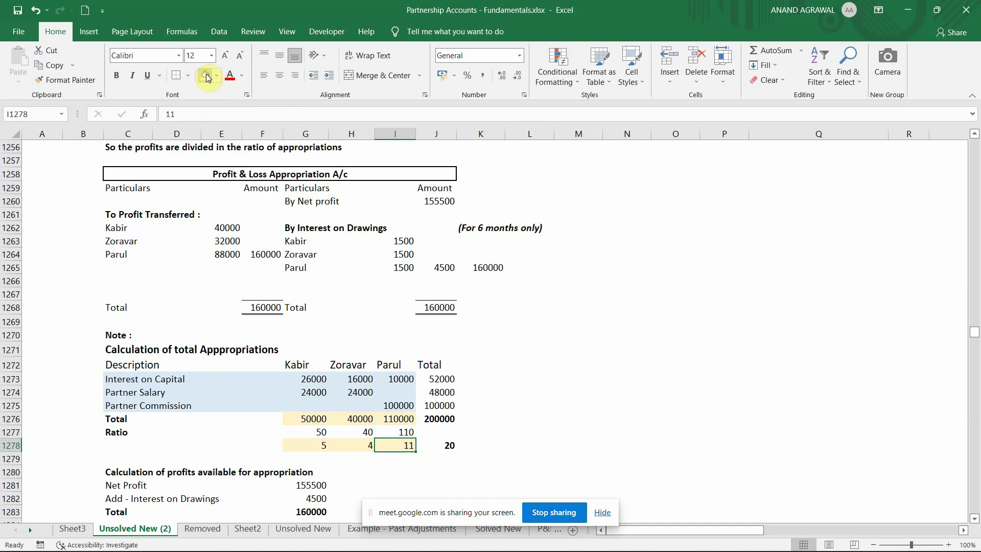
- Review the credit side of the Profit & Loss Appropriation A/c: its total, net profit and interest on drawings entries
{"action": "key", "text": "Up"}
{"action": "key", "text": "Up"}
{"action": "key", "text": "Up"}
{"action": "key", "text": "Up"}
{"action": "key", "text": "Up"}
{"action": "key", "text": "Up"}
{"action": "key", "text": "Up"}
{"action": "key", "text": "Up"}
{"action": "key", "text": "Up"}
{"action": "key", "text": "Up"}
{"action": "key", "text": "Up"}
{"action": "key", "text": "Right"}
{"action": "key", "text": "Down"}
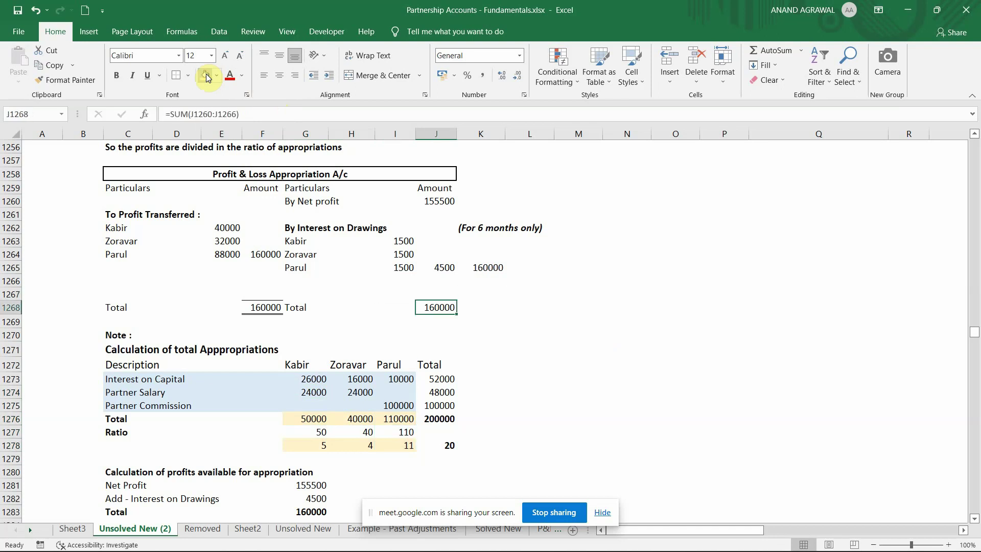
{"action": "key", "text": "Up"}
{"action": "key", "text": "Up"}
{"action": "key", "text": "Up"}
{"action": "key", "text": "Up"}
{"action": "key", "text": "Up"}
{"action": "key", "text": "Up"}
{"action": "key", "text": "Left"}
{"action": "key", "text": "Left"}
{"action": "key", "text": "Left"}
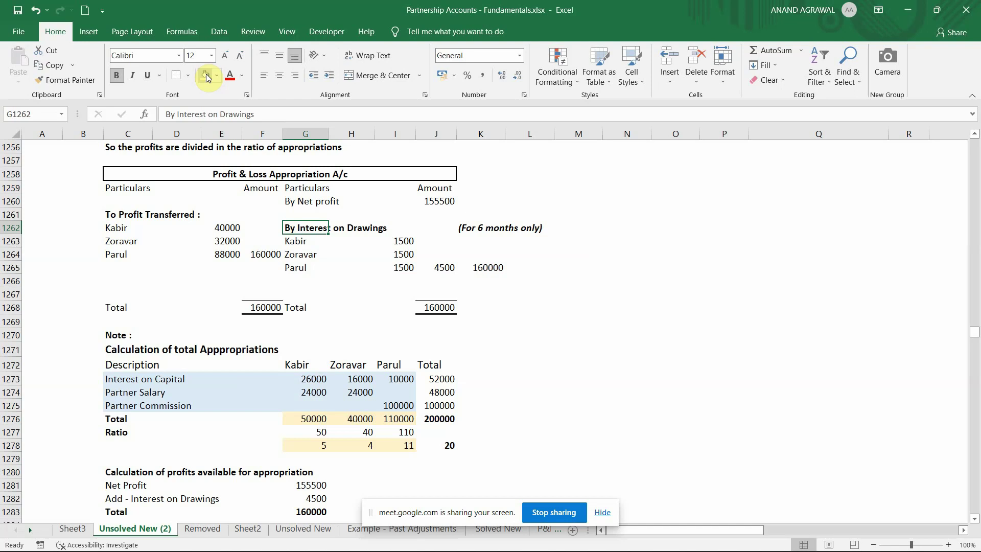
{"action": "key", "text": "Up"}
{"action": "key", "text": "Up"}
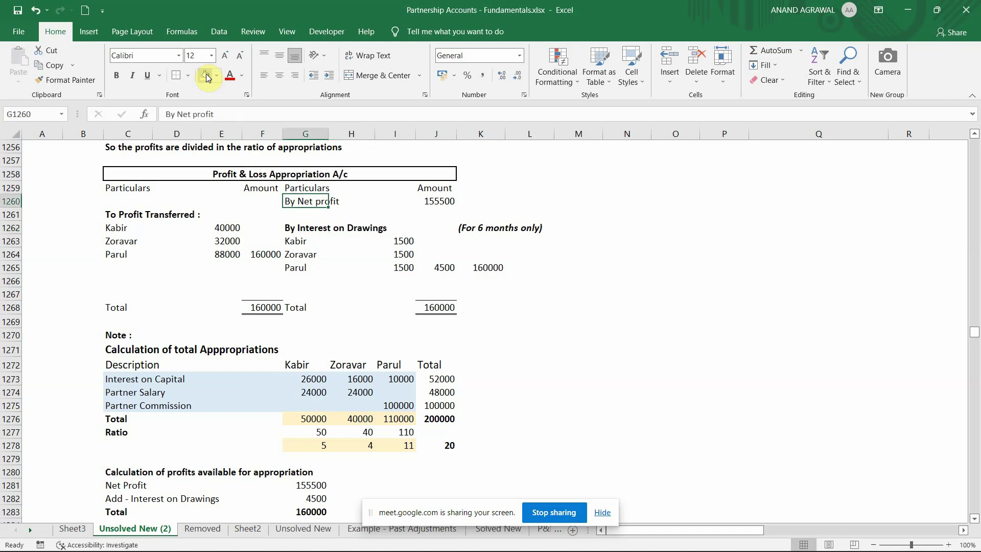
{"action": "key", "text": "Down"}
{"action": "key", "text": "Down"}
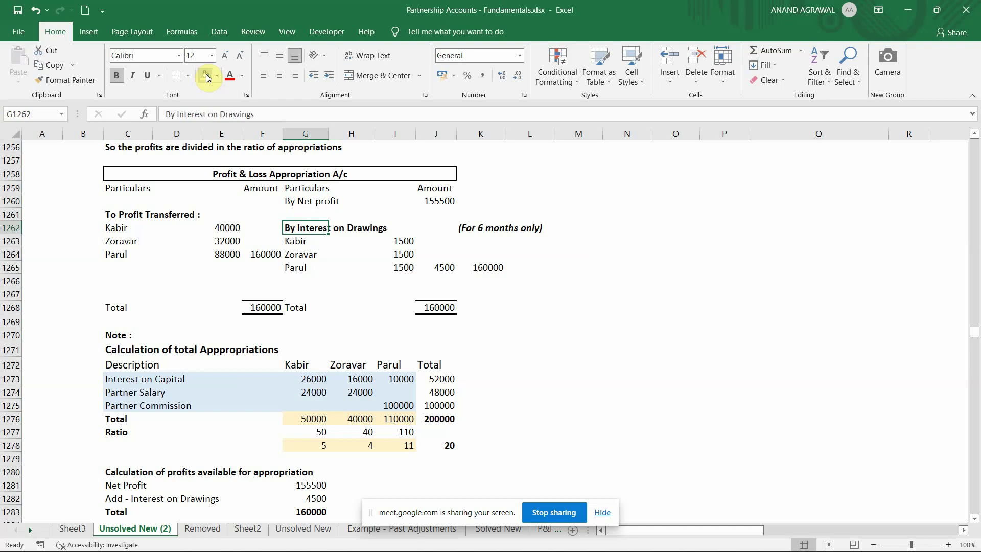
{"action": "key", "text": "Right"}
{"action": "key", "text": "Up"}
{"action": "key", "text": "Up"}
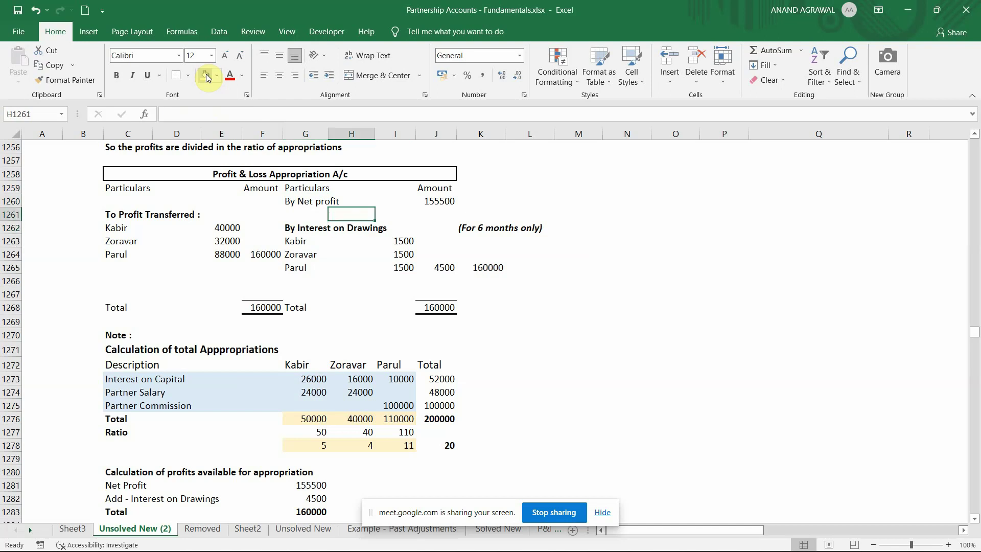
{"action": "key", "text": "Right"}
{"action": "key", "text": "Right"}
{"action": "key", "text": "Left"}
{"action": "key", "text": "Left"}
{"action": "key", "text": "Left"}
- Check the partners' interest on drawings rows and the formula in K1265 that adds them to net profit
{"action": "key", "text": "Down"}
{"action": "key", "text": "Down"}
{"action": "key", "text": "Down"}
{"action": "key", "text": "Down"}
{"action": "key", "text": "Down"}
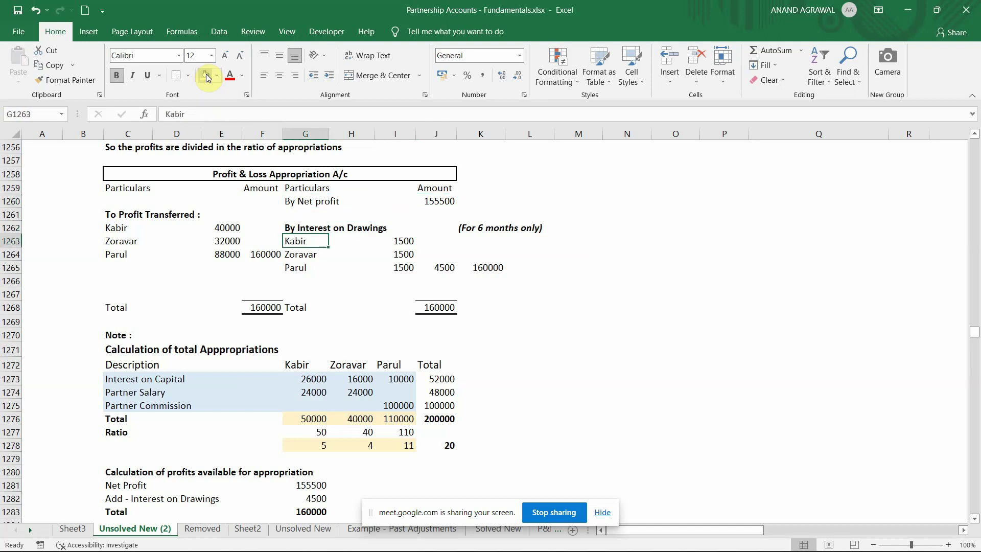
{"action": "key", "text": "Right"}
{"action": "key", "text": "Right"}
{"action": "key", "text": "Right"}
{"action": "key", "text": "Right"}
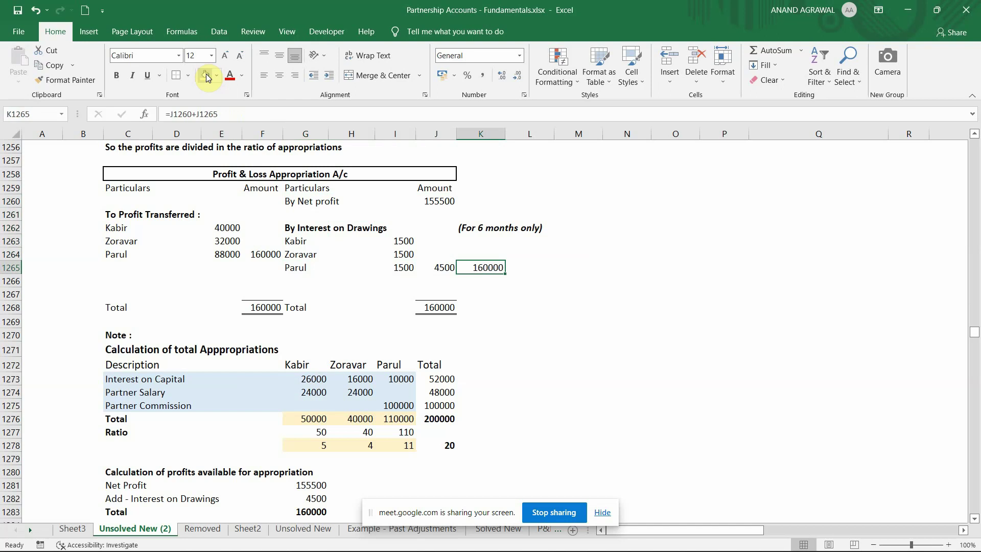
{"action": "key", "text": "Left"}
{"action": "key", "text": "Left"}
{"action": "key", "text": "Left"}
{"action": "key", "text": "Left"}
{"action": "key", "text": "Down"}
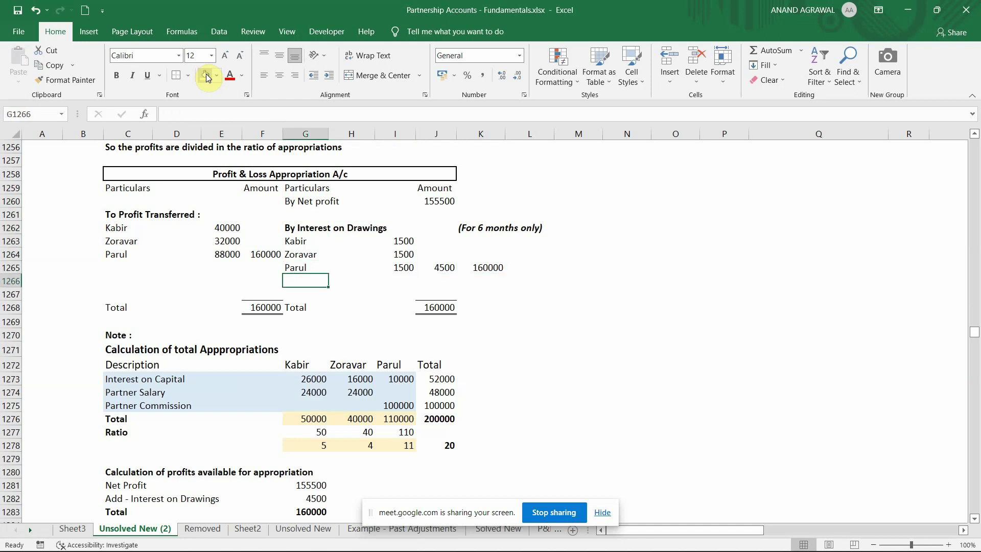
- Examine the simplified ratio in row 1278 as the basis for dividing the available profit among the partners
{"action": "key", "text": "Down"}
{"action": "key", "text": "Down"}
{"action": "key", "text": "Down"}
{"action": "key", "text": "Down"}
{"action": "key", "text": "Down"}
{"action": "key", "text": "Down"}
{"action": "key", "text": "Down"}
{"action": "key", "text": "Down"}
{"action": "key", "text": "Down"}
{"action": "key", "text": "Down"}
{"action": "key", "text": "Down"}
{"action": "key", "text": "Down"}
{"action": "key", "text": "Right"}
{"action": "key", "text": "Right"}
{"action": "key", "text": "Left"}
{"action": "key", "text": "Left"}
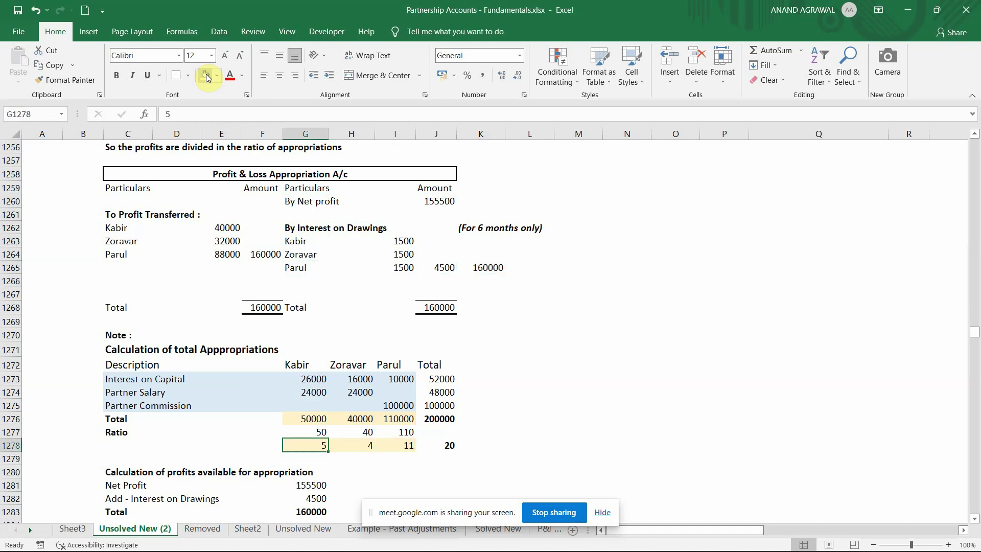
- Shade the To Profit Transferred block, C1261:F1264, light gold to match the appropriation ratio
{"action": "key", "text": "Up"}
{"action": "key", "text": "Up"}
{"action": "key", "text": "Up"}
{"action": "key", "text": "Up"}
{"action": "key", "text": "Up"}
{"action": "key", "text": "Up"}
{"action": "key", "text": "Up"}
{"action": "key", "text": "Up"}
{"action": "key", "text": "Up"}
{"action": "key", "text": "Up"}
{"action": "key", "text": "Up"}
{"action": "key", "text": "Up"}
{"action": "key", "text": "Up"}
{"action": "key", "text": "Up"}
{"action": "key", "text": "Up"}
{"action": "key", "text": "Left"}
{"action": "key", "text": "Up"}
{"action": "key", "text": "Up"}
{"action": "key", "text": "Left"}
{"action": "key", "text": "Left"}
{"action": "key", "text": "Left"}
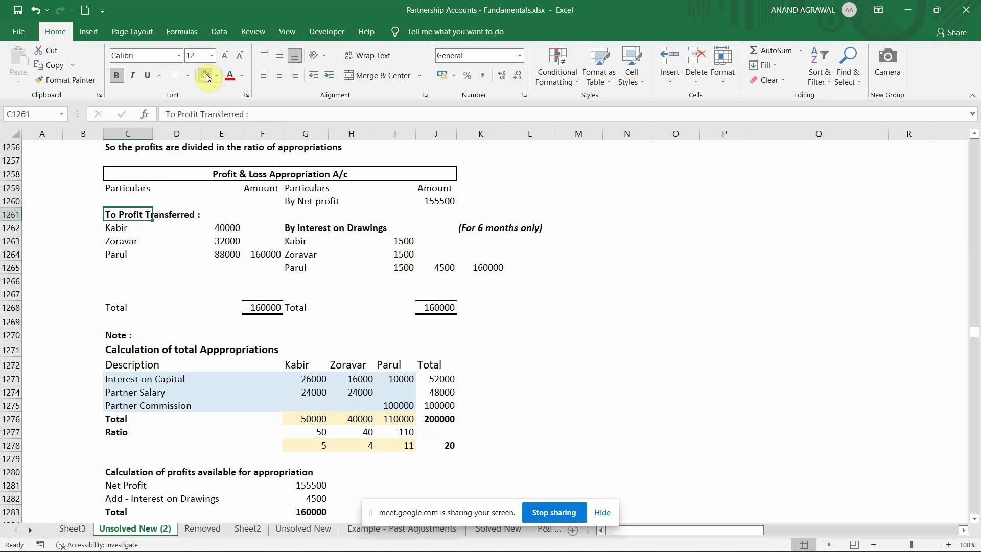
{"action": "key", "text": "shift+Down"}
{"action": "key", "text": "shift+Down"}
{"action": "key", "text": "shift+Right"}
{"action": "key", "text": "shift+Down"}
{"action": "key", "text": "shift+Right"}
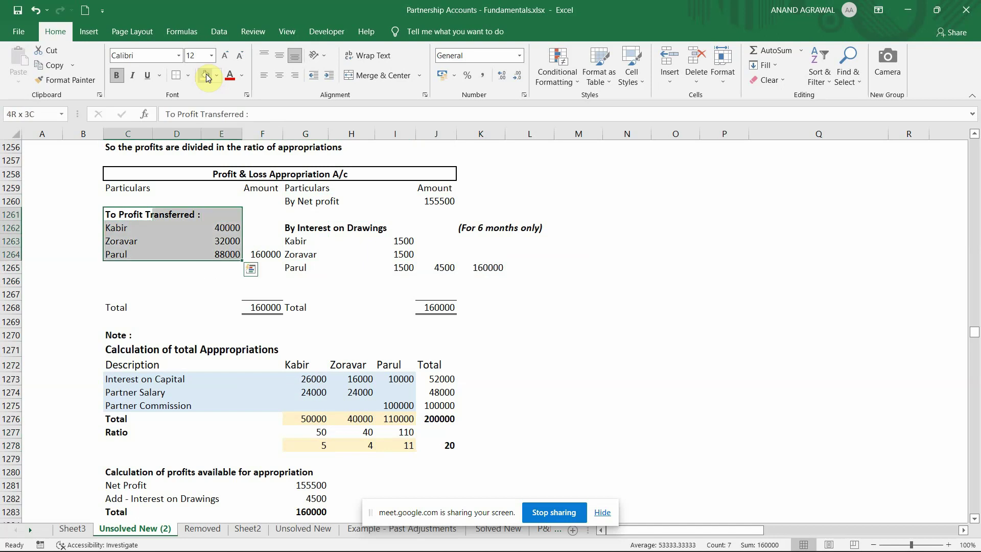
{"action": "key", "text": "shift+Right"}
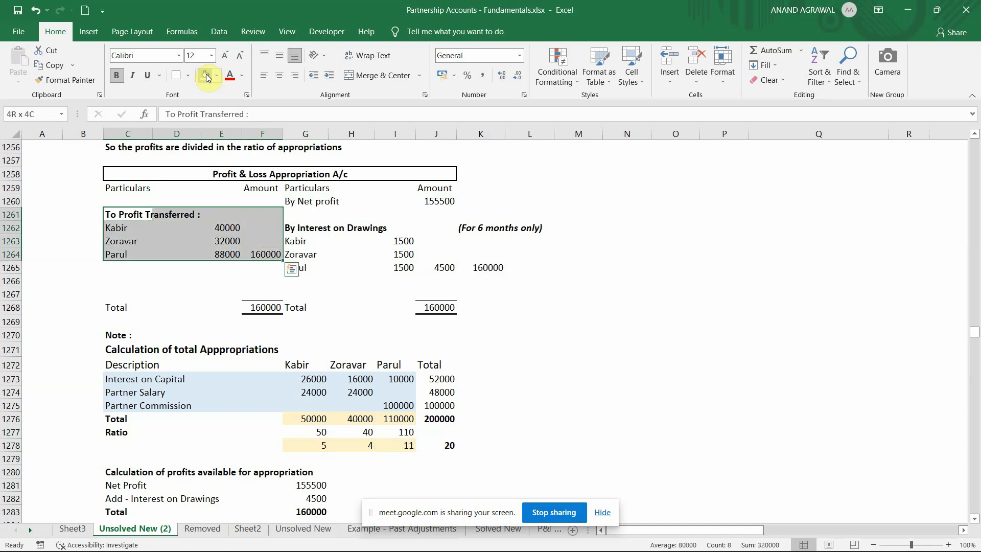
{"action": "left_click", "coordinate": [206, 73]}
- Check the total profit transferred in F1264 and the debit side entries of the appropriation account
{"action": "key", "text": "Right"}
{"action": "key", "text": "Right"}
{"action": "key", "text": "Right"}
{"action": "key", "text": "Down"}
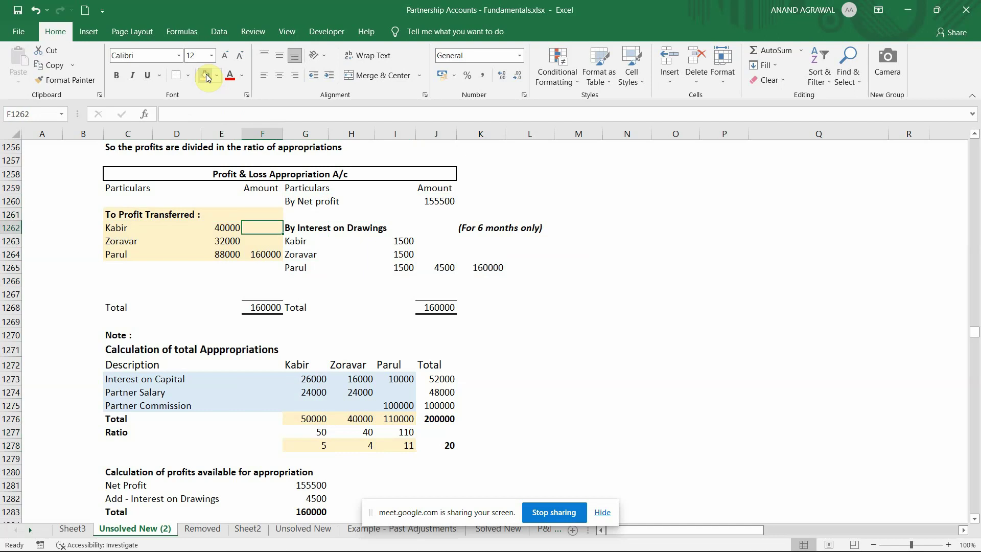
{"action": "key", "text": "Down"}
{"action": "key", "text": "Down"}
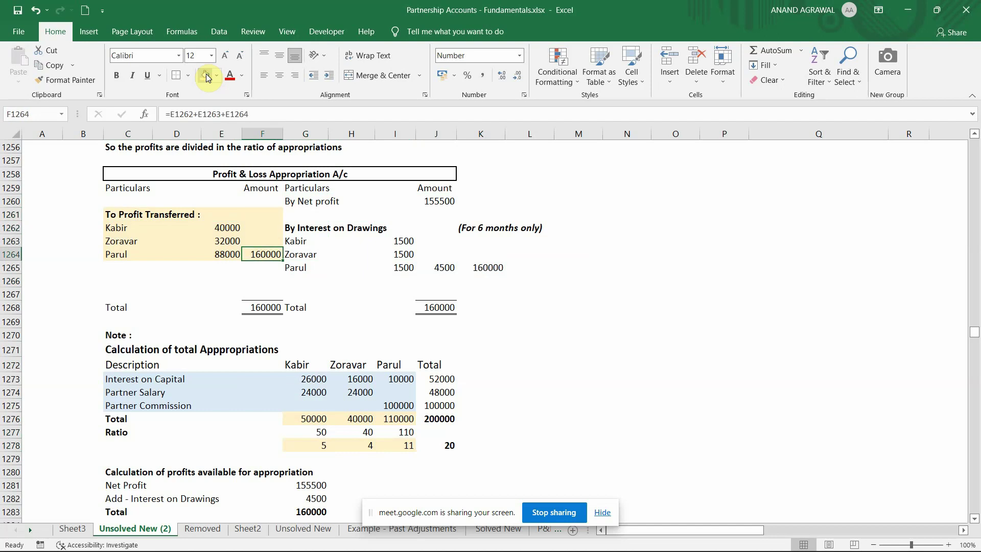
{"action": "key", "text": "Up"}
{"action": "key", "text": "Up"}
{"action": "key", "text": "Up"}
{"action": "key", "text": "Up"}
{"action": "key", "text": "Left"}
{"action": "key", "text": "Left"}
{"action": "key", "text": "Left"}
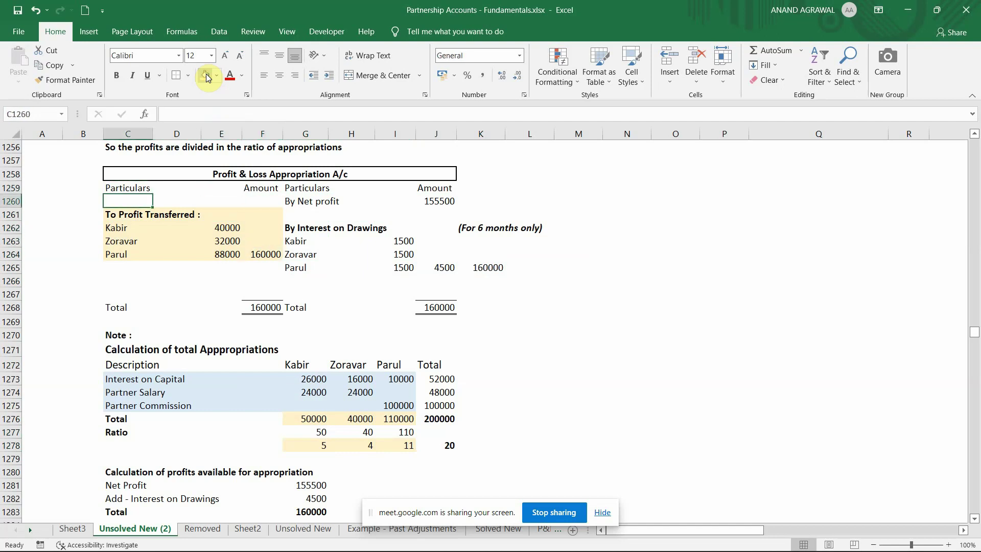
- Compare the Ratio rows with question 52's answer and hints in the browser's book PDF, and return to the Excel workbook
{"action": "key", "text": "Down"}
{"action": "key", "text": "Down"}
{"action": "key", "text": "Down"}
{"action": "key", "text": "Down"}
{"action": "key", "text": "Down"}
{"action": "key", "text": "Down"}
{"action": "key", "text": "Down"}
{"action": "key", "text": "Down"}
{"action": "key", "text": "Down"}
{"action": "key", "text": "Down"}
{"action": "key", "text": "Down"}
{"action": "key", "text": "Down"}
{"action": "key", "text": "Down"}
{"action": "key", "text": "Down"}
{"action": "key", "text": "Down"}
{"action": "key", "text": "Down"}
{"action": "key", "text": "Down"}
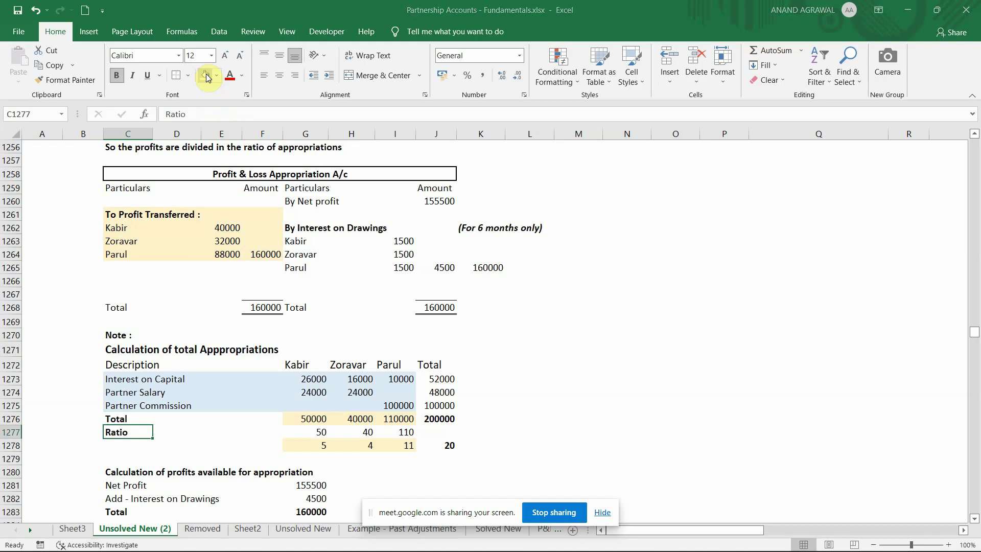
{"action": "key", "text": "alt+Tab"}
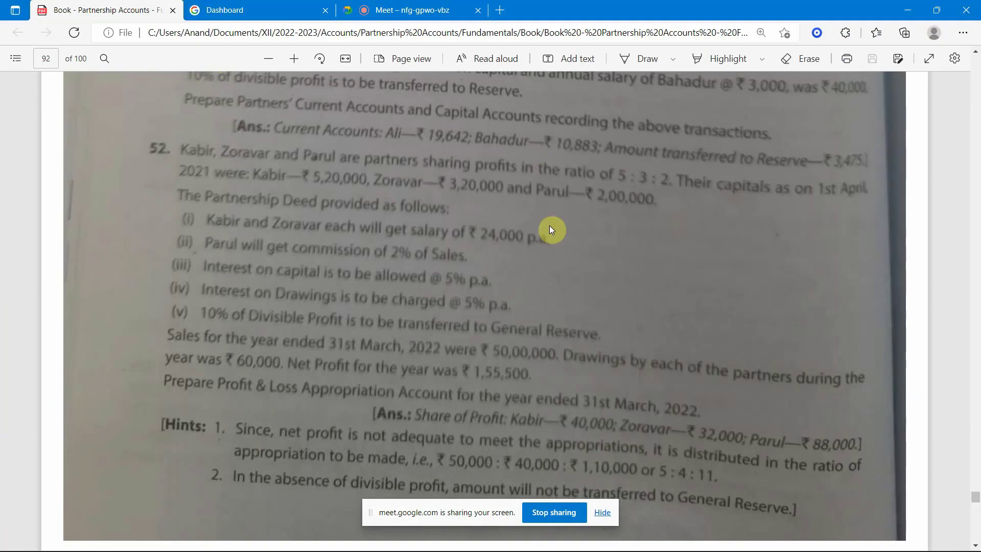
{"action": "key", "text": "alt+Tab"}
{"action": "key", "text": "Right"}
{"action": "key", "text": "Down"}
{"action": "key", "text": "Down"}
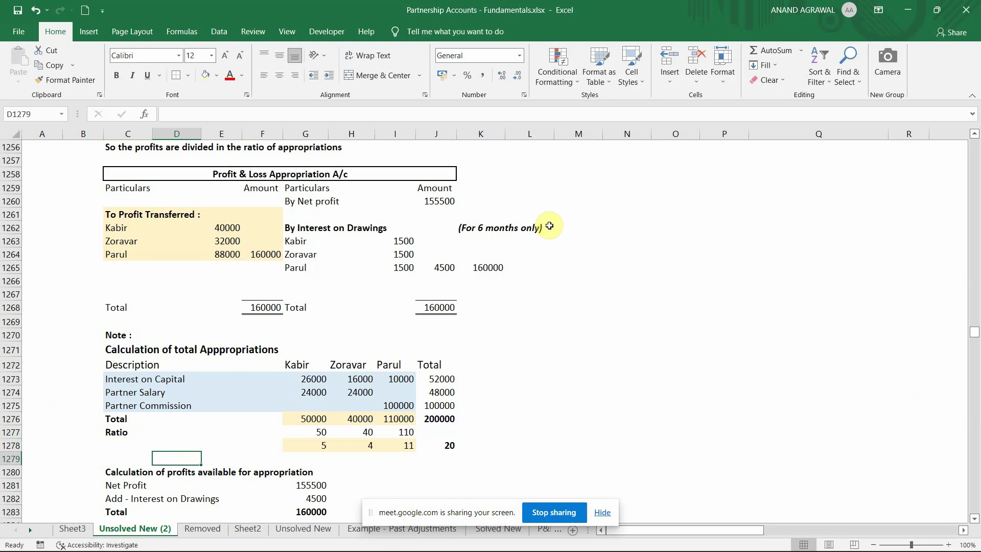
- Examine each partner's total appropriations in row 1276 and the simplified ratio in G1278:I1278
{"action": "key", "text": "Right"}
{"action": "key", "text": "Right"}
{"action": "key", "text": "Right"}
{"action": "key", "text": "Up"}
{"action": "key", "text": "Up"}
{"action": "key", "text": "Up"}
{"action": "key", "text": "Up"}
{"action": "key", "text": "Up"}
{"action": "key", "text": "Down"}
{"action": "key", "text": "Down"}
{"action": "key", "text": "Down"}
{"action": "key", "text": "Down"}
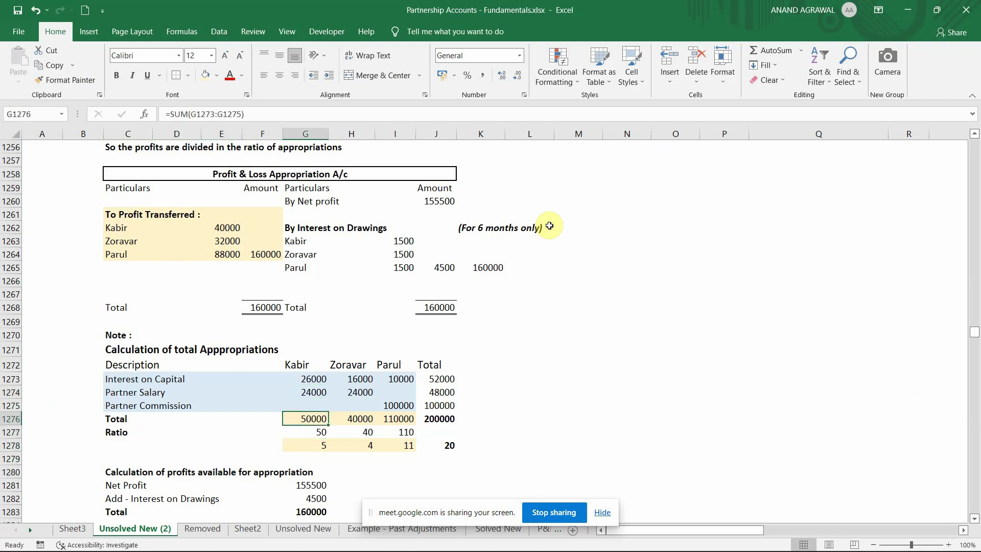
{"action": "key", "text": "shift+Right"}
{"action": "key", "text": "shift+Right"}
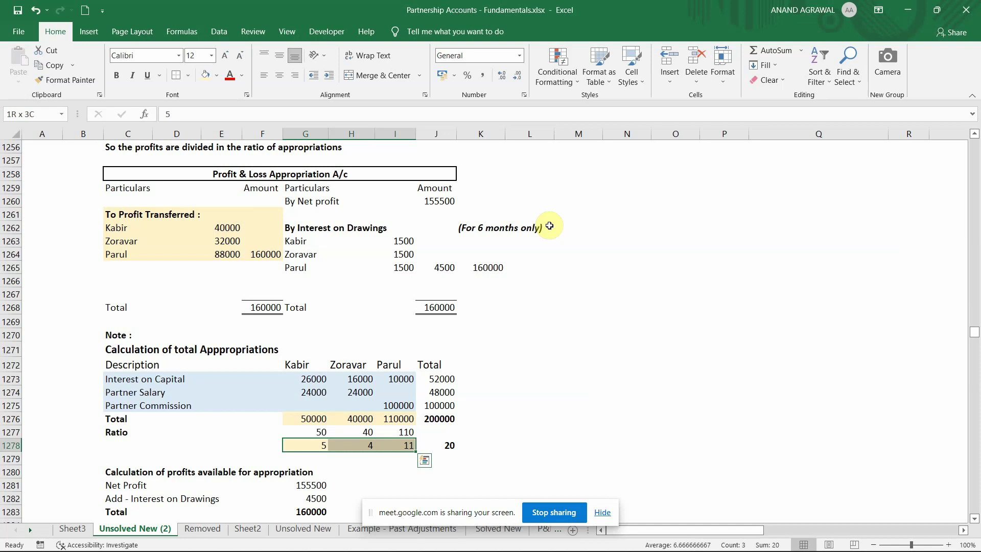
- Review the appropriation totals across G1276:I1276 and the combined total in J1276
{"action": "key", "text": "Up"}
{"action": "key", "text": "Up"}
{"action": "key", "text": "Right"}
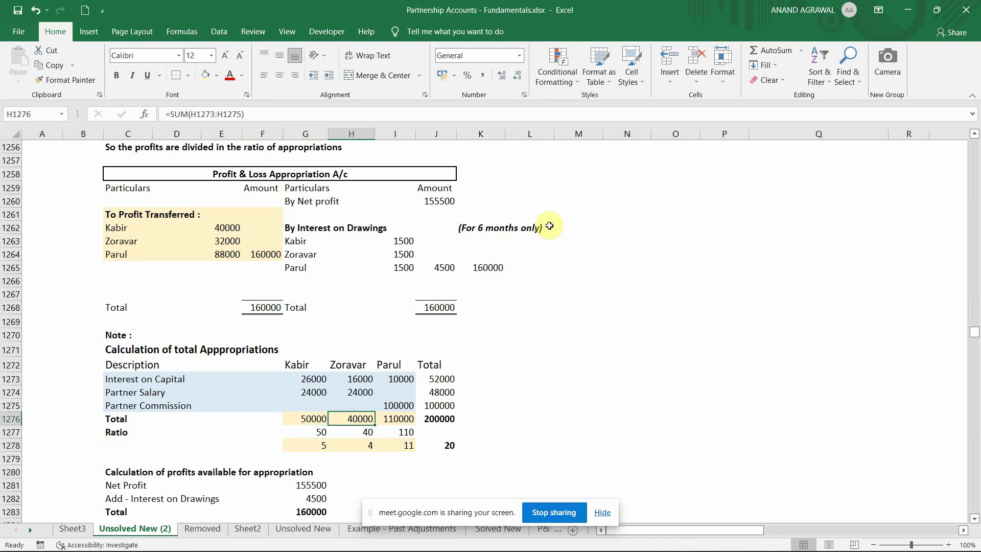
{"action": "key", "text": "Right"}
{"action": "key", "text": "Right"}
{"action": "key", "text": "Left"}
{"action": "key", "text": "Left"}
{"action": "key", "text": "Left"}
{"action": "key", "text": "Right"}
{"action": "key", "text": "Right"}
{"action": "key", "text": "Right"}
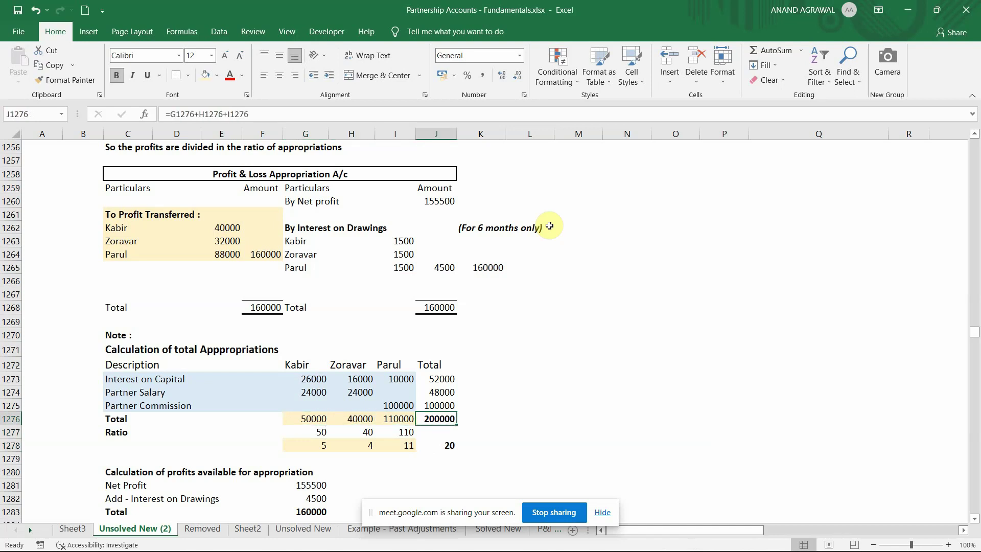
- Check the net profit in J1260 and the credit-side total in J1268 against the total appropriations
{"action": "key", "text": "Up"}
{"action": "key", "text": "Up"}
{"action": "key", "text": "Up"}
{"action": "key", "text": "Up"}
{"action": "key", "text": "Up"}
{"action": "key", "text": "Up"}
{"action": "key", "text": "Up"}
{"action": "key", "text": "Up"}
{"action": "key", "text": "Up"}
{"action": "key", "text": "Up"}
{"action": "key", "text": "Up"}
{"action": "key", "text": "Up"}
{"action": "key", "text": "Up"}
{"action": "key", "text": "Up"}
{"action": "key", "text": "Up"}
{"action": "key", "text": "Up"}
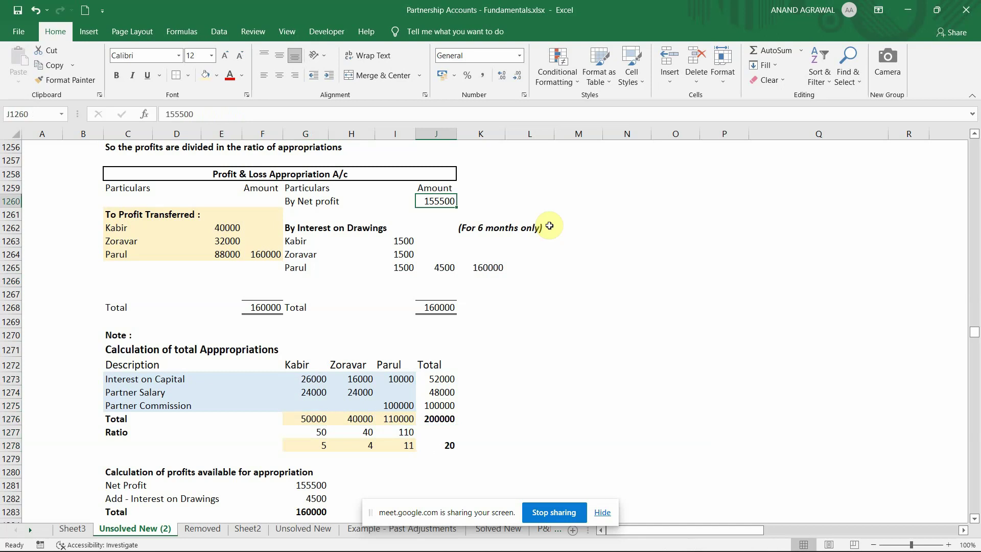
{"action": "key", "text": "Down"}
{"action": "key", "text": "Down"}
{"action": "key", "text": "Down"}
{"action": "key", "text": "Down"}
{"action": "key", "text": "Down"}
{"action": "key", "text": "Down"}
{"action": "key", "text": "Down"}
{"action": "key", "text": "Down"}
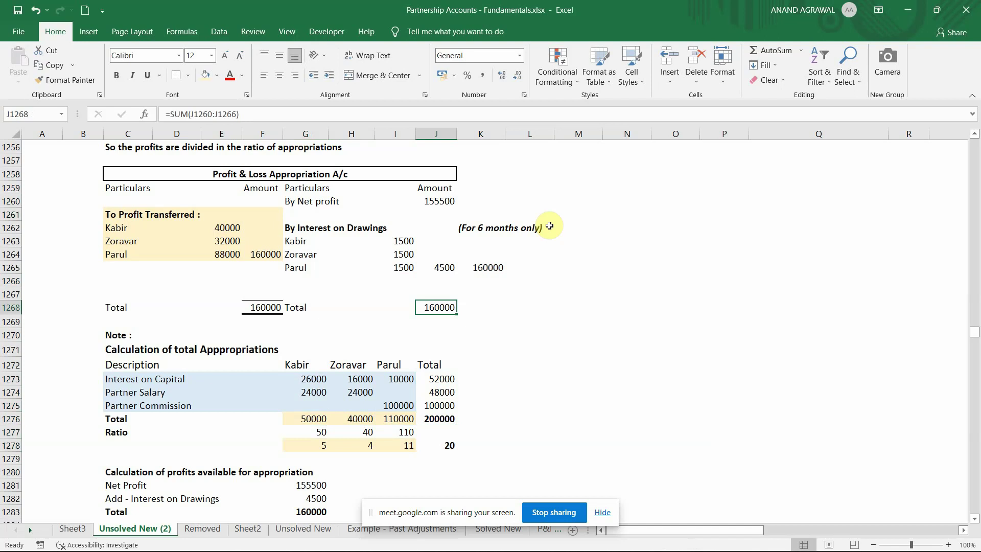
- Examine the simplified ratio in row 1278 as the basis for sharing the credit-side total
{"action": "key", "text": "Down"}
{"action": "key", "text": "Down"}
{"action": "key", "text": "Down"}
{"action": "key", "text": "Down"}
{"action": "key", "text": "Down"}
{"action": "key", "text": "Down"}
{"action": "key", "text": "Down"}
{"action": "key", "text": "Down"}
{"action": "key", "text": "Down"}
{"action": "key", "text": "Down"}
{"action": "key", "text": "Left"}
{"action": "key", "text": "Left"}
{"action": "key", "text": "Left"}
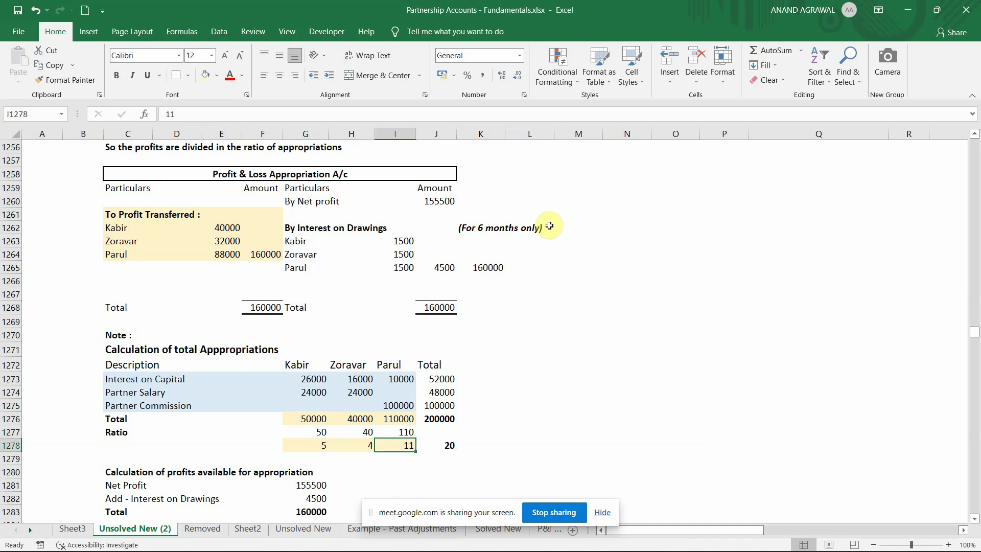
- Compare the appropriation account's credit-side total with the appropriations table and each partner's share in the simplified ratio
{"action": "key", "text": "Right"}
{"action": "key", "text": "Right"}
{"action": "key", "text": "Up"}
{"action": "key", "text": "Up"}
{"action": "key", "text": "Up"}
{"action": "key", "text": "Up"}
{"action": "key", "text": "Up"}
{"action": "key", "text": "Up"}
{"action": "key", "text": "Up"}
{"action": "key", "text": "Up"}
{"action": "key", "text": "Up"}
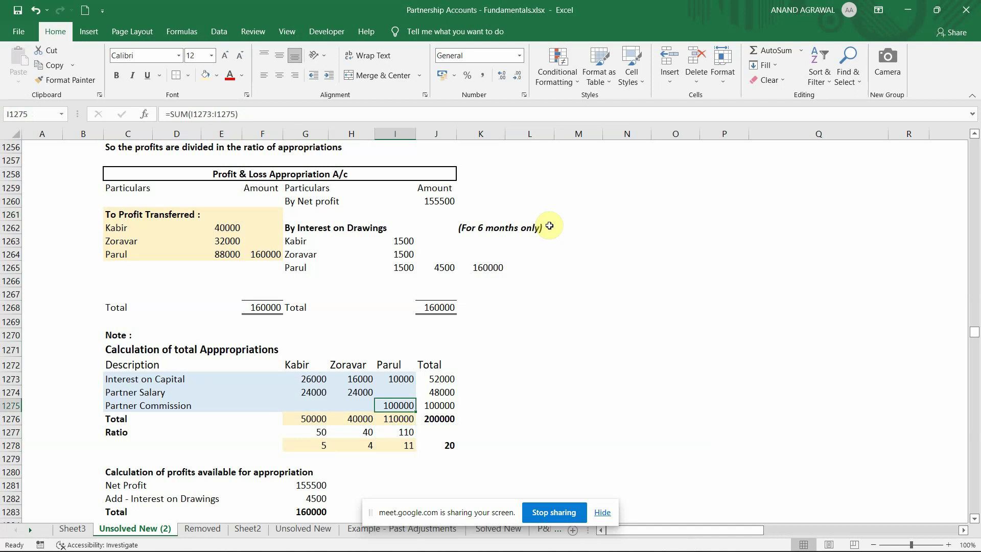
{"action": "key", "text": "Right"}
{"action": "key", "text": "Up"}
{"action": "key", "text": "Down"}
{"action": "key", "text": "Down"}
{"action": "key", "text": "Down"}
{"action": "key", "text": "Down"}
{"action": "key", "text": "Down"}
{"action": "key", "text": "Down"}
{"action": "key", "text": "Down"}
{"action": "key", "text": "Down"}
{"action": "key", "text": "Down"}
{"action": "key", "text": "Down"}
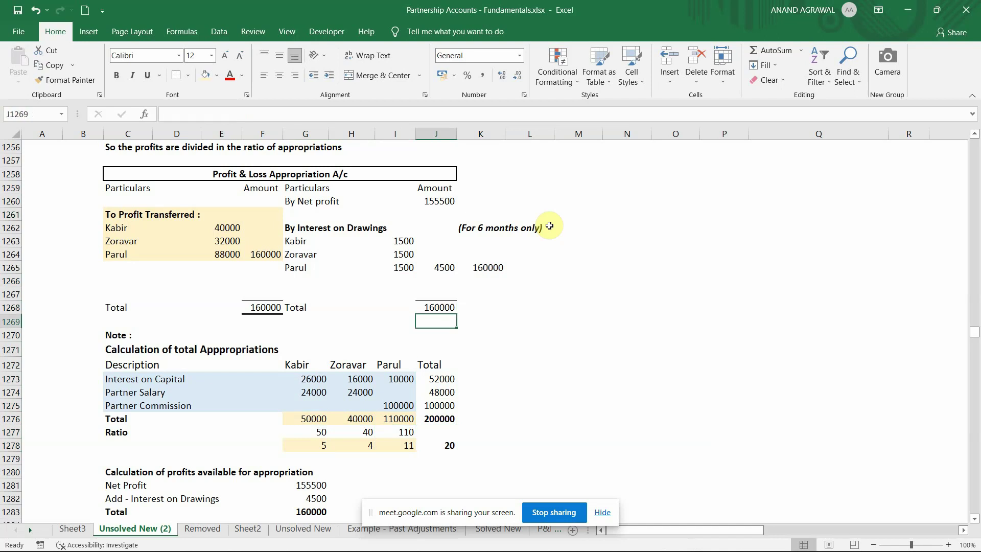
{"action": "key", "text": "Left"}
{"action": "key", "text": "Left"}
{"action": "key", "text": "Left"}
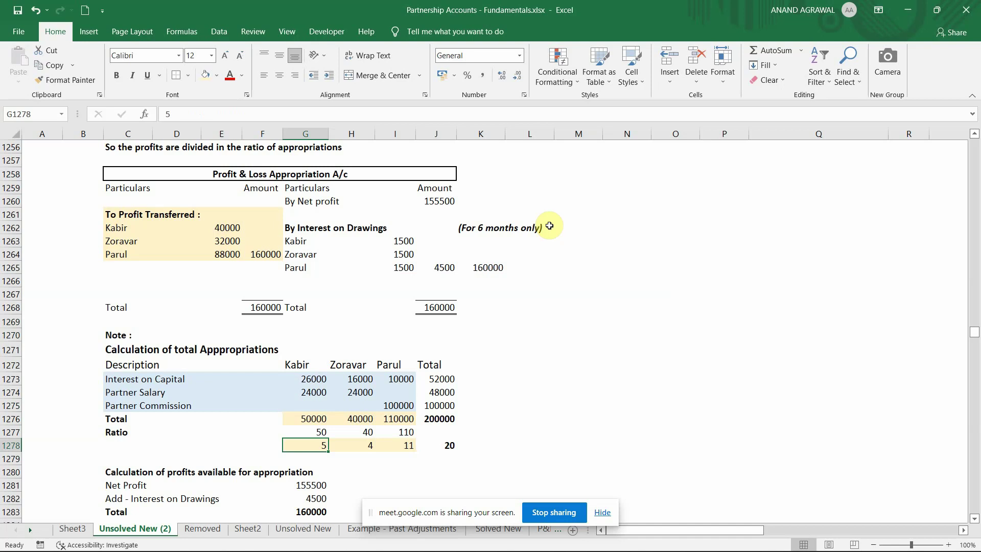
{"action": "key", "text": "Right"}
{"action": "key", "text": "Right"}
{"action": "key", "text": "Left"}
{"action": "key", "text": "Left"}
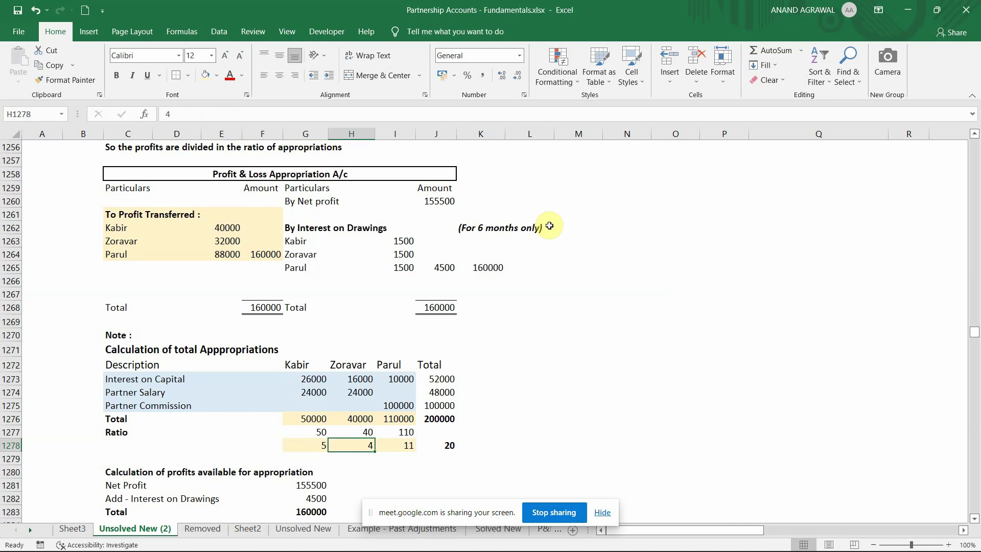
- Enter the first partner's name in L1268, beside the appropriation account's total row
{"action": "key", "text": "Up"}
{"action": "key", "text": "Up"}
{"action": "key", "text": "Up"}
{"action": "key", "text": "Up"}
{"action": "key", "text": "Up"}
{"action": "key", "text": "Up"}
{"action": "key", "text": "Up"}
{"action": "key", "text": "Up"}
{"action": "key", "text": "Up"}
{"action": "key", "text": "Up"}
{"action": "key", "text": "Up"}
{"action": "key", "text": "Right"}
{"action": "key", "text": "Right"}
{"action": "key", "text": "Down"}
{"action": "key", "text": "Right"}
{"action": "key", "text": "Right"}
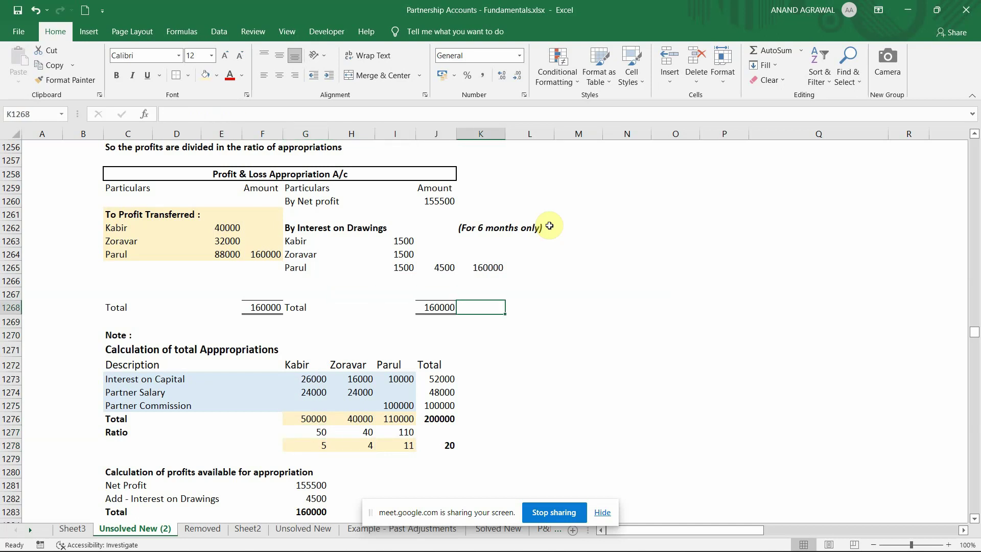
{"action": "key", "text": "Right"}
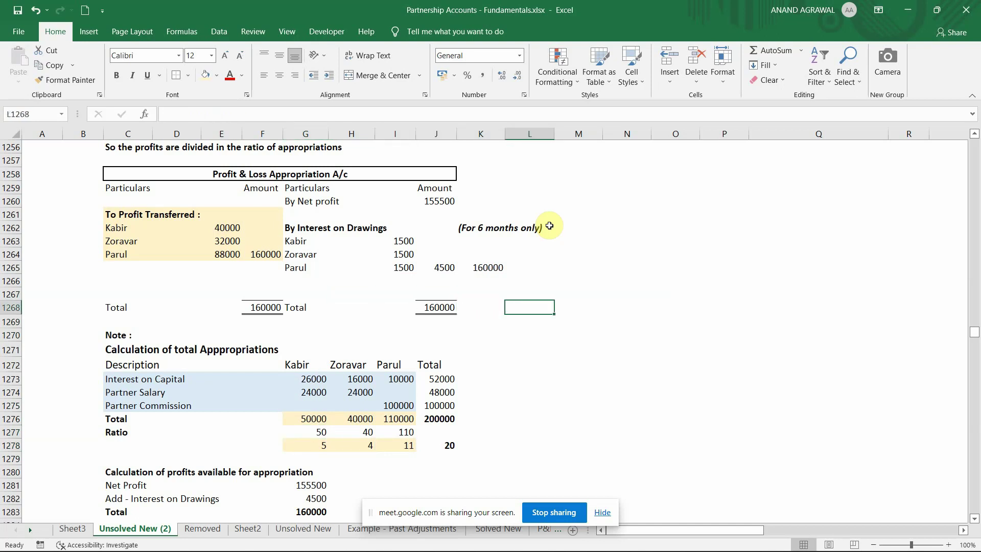
{"action": "key", "text": "Left"}
{"action": "key", "text": "Left"}
{"action": "key", "text": "Right"}
{"action": "key", "text": "Right"}
{"action": "type", "text": "Kabir"}
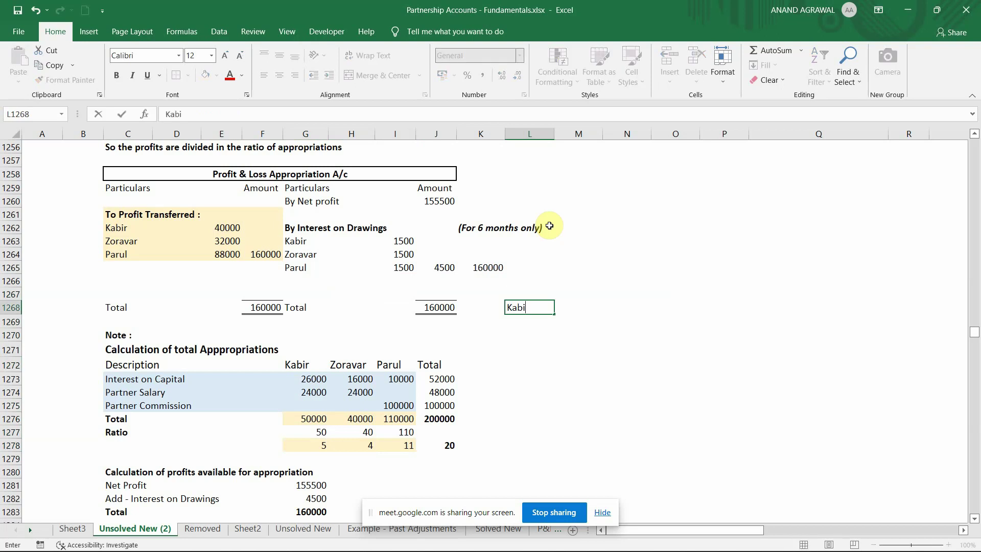
{"action": "key", "text": "Return"}
- Change the fill of the To Profit Transferred block, C1261:F1264, to light green
{"action": "key", "text": "Left"}
{"action": "key", "text": "Left"}
{"action": "key", "text": "Left"}
{"action": "key", "text": "Left"}
{"action": "key", "text": "Left"}
{"action": "key", "text": "Left"}
{"action": "key", "text": "Left"}
{"action": "key", "text": "Left"}
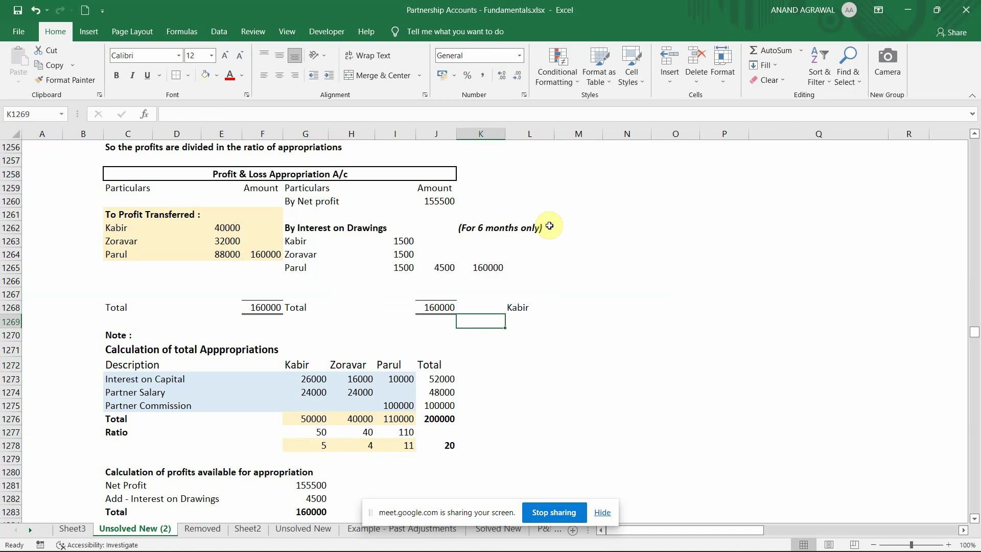
{"action": "key", "text": "Up"}
{"action": "key", "text": "Up"}
{"action": "key", "text": "Up"}
{"action": "key", "text": "Up"}
{"action": "key", "text": "Up"}
{"action": "key", "text": "Left"}
{"action": "key", "text": "Up"}
{"action": "key", "text": "Up"}
{"action": "key", "text": "Up"}
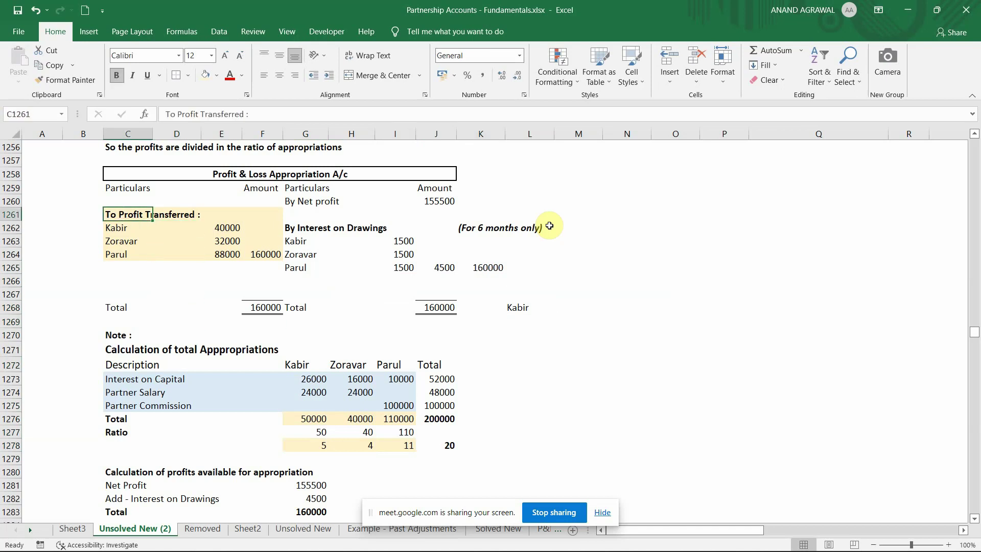
{"action": "key", "text": "shift+Down"}
{"action": "key", "text": "shift+Down"}
{"action": "key", "text": "shift+Down"}
{"action": "key", "text": "shift+Right"}
{"action": "key", "text": "shift+Right"}
{"action": "key", "text": "shift+Right"}
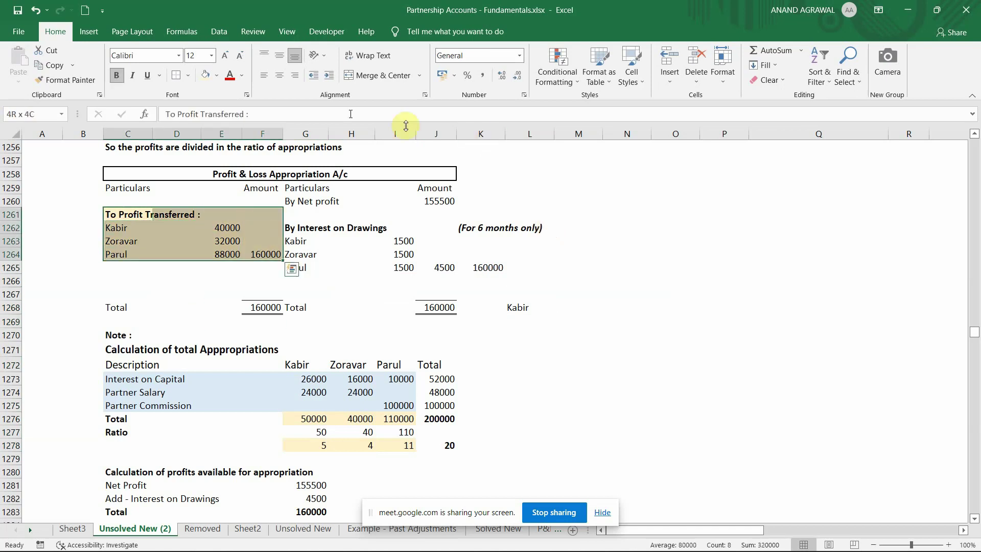
{"action": "left_click", "coordinate": [217, 75]}
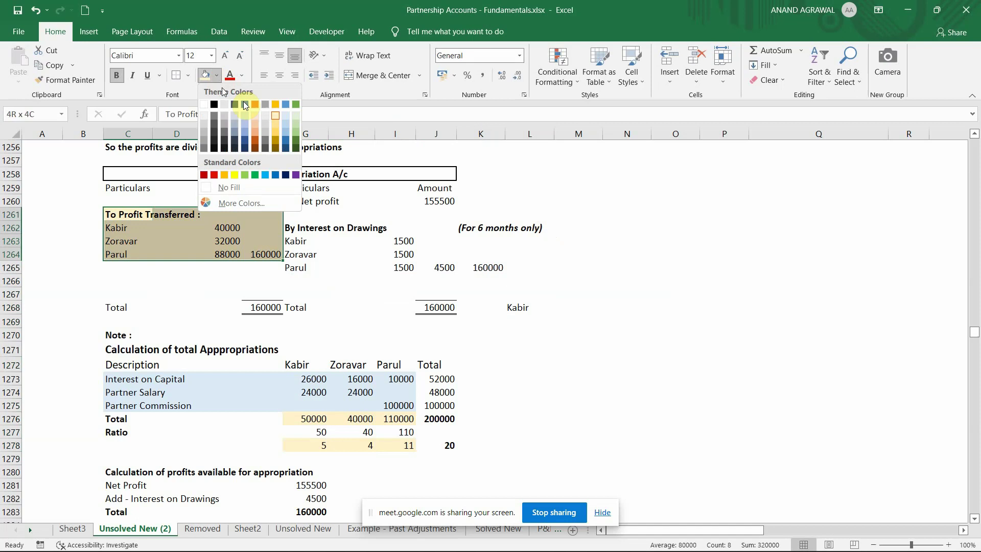
{"action": "left_click", "coordinate": [295, 115]}
- Enter the second and third partners' names in L1269 and L1270, below the first partner's name
{"action": "key", "text": "Right"}
{"action": "key", "text": "Down"}
{"action": "key", "text": "Right"}
{"action": "key", "text": "Right"}
{"action": "key", "text": "Right"}
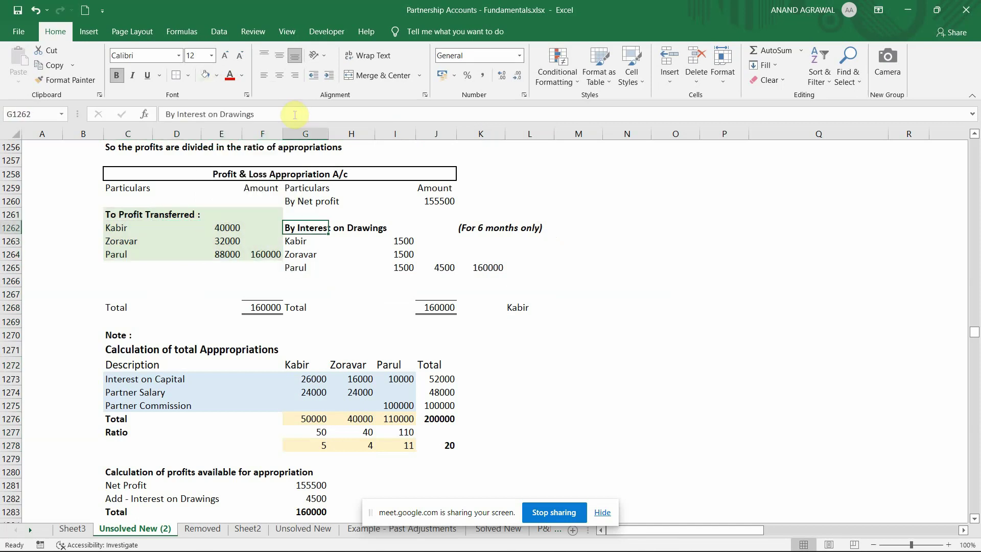
{"action": "key", "text": "Right"}
{"action": "key", "text": "Right"}
{"action": "key", "text": "Down"}
{"action": "key", "text": "Down"}
{"action": "key", "text": "Right"}
{"action": "key", "text": "Right"}
{"action": "key", "text": "Down"}
{"action": "key", "text": "Down"}
{"action": "key", "text": "Down"}
{"action": "key", "text": "Down"}
{"action": "key", "text": "Down"}
{"action": "key", "text": "Right"}
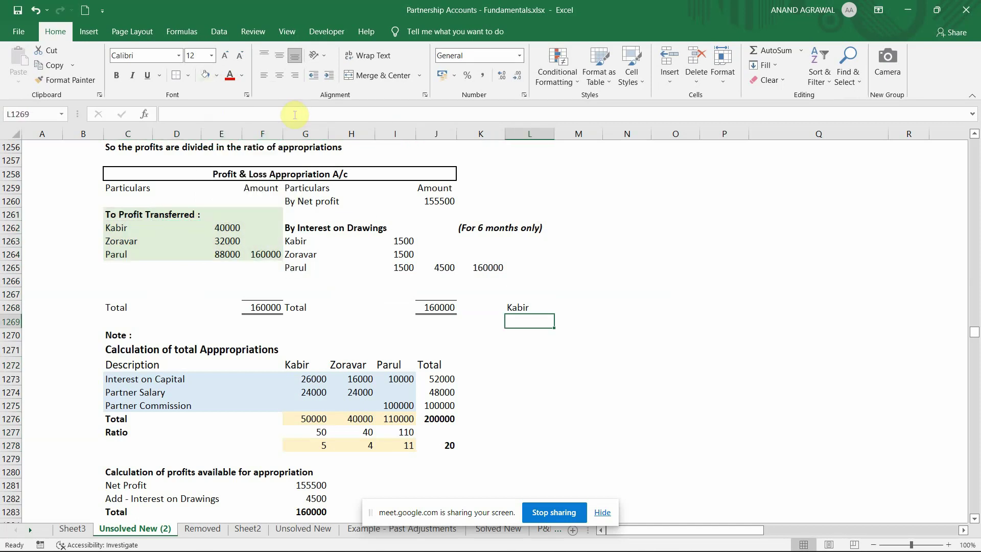
{"action": "type", "text": "Zorav"}
{"action": "key", "text": "BackSpace"}
{"action": "key", "text": "BackSpace"}
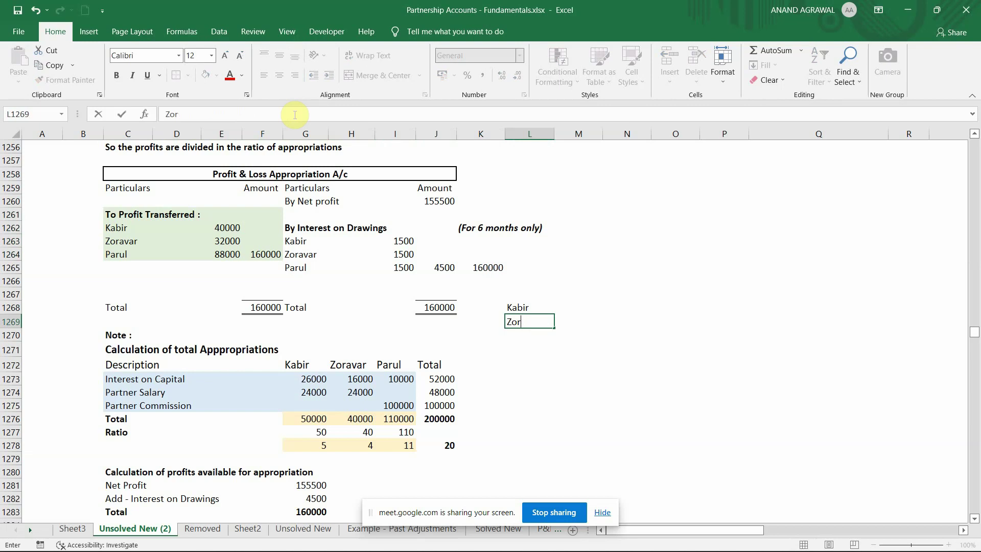
{"action": "type", "text": "avar"}
{"action": "key", "text": "Return"}
{"action": "type", "text": "Pa"}
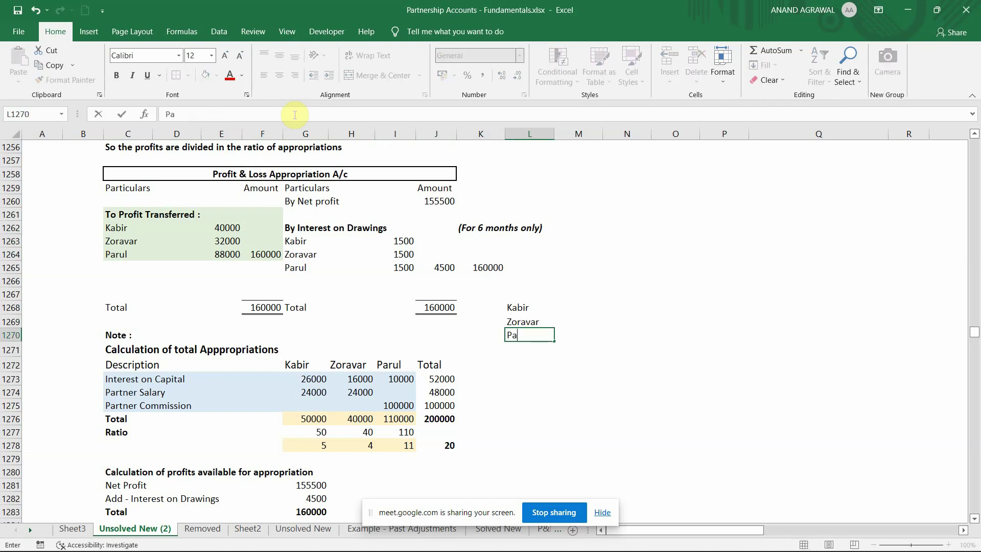
{"action": "type", "text": "rul"}
{"action": "key", "text": "Return"}
- Enter the first partner's share working, 160000X5/20, in M1268 beside the name
{"action": "key", "text": "Up"}
{"action": "key", "text": "Up"}
{"action": "key", "text": "Up"}
{"action": "key", "text": "Right"}
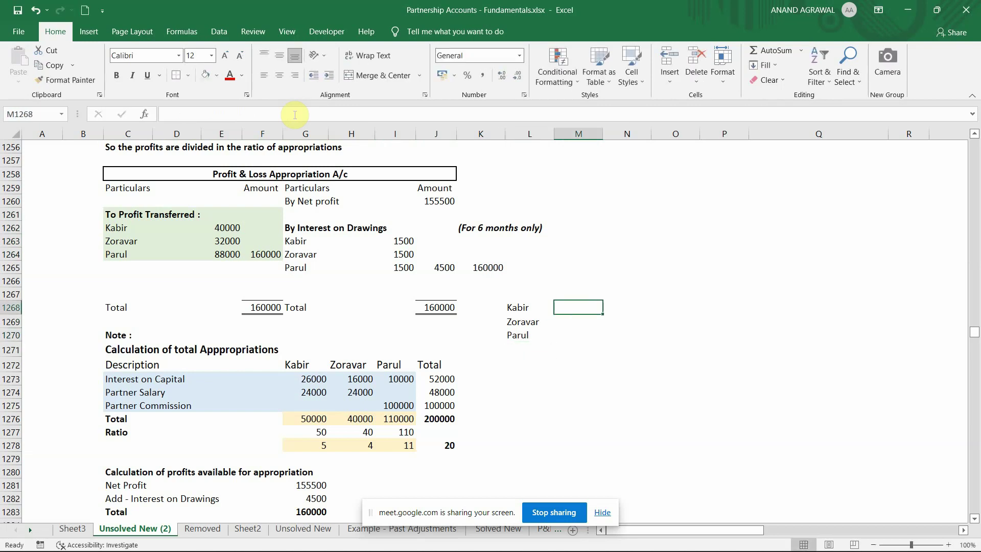
{"action": "type", "text": "16"}
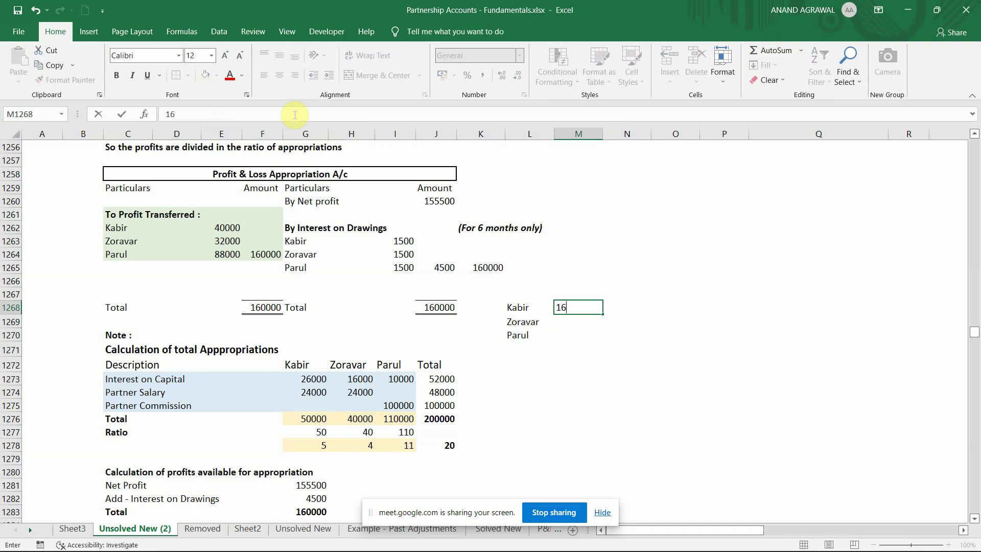
{"action": "type", "text": "0000X5/20"}
{"action": "key", "text": "Return"}
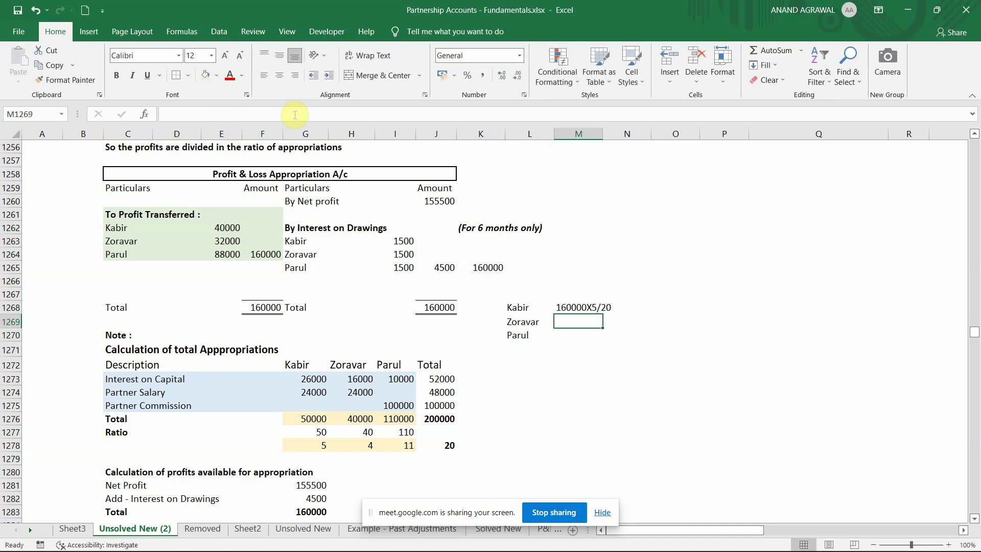
- Copy the share working from M1268 down into M1269 and M1270 for the other two partners
{"action": "key", "text": "ctrl+d"}
{"action": "key", "text": "Left"}
{"action": "key", "text": "Right"}
{"action": "key", "text": "Down"}
{"action": "key", "text": "ctrl+d"}
- Change the second partner's share working in M1269 to 160000X4/20
{"action": "key", "text": "Up"}
{"action": "key", "text": "F2"}
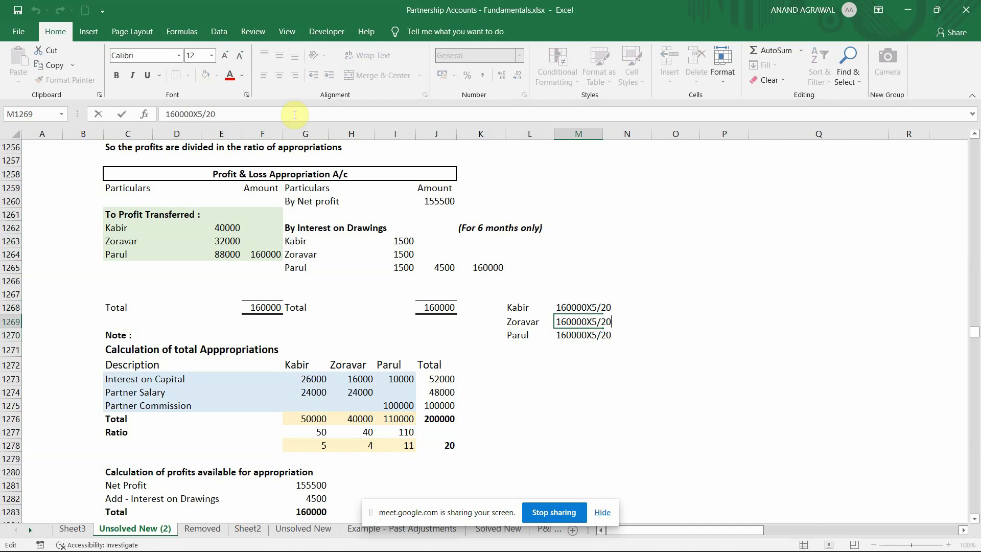
{"action": "key", "text": "Left"}
{"action": "key", "text": "Left"}
{"action": "key", "text": "Left"}
{"action": "key", "text": "BackSpace"}
{"action": "type", "text": "4"}
{"action": "key", "text": "Return"}
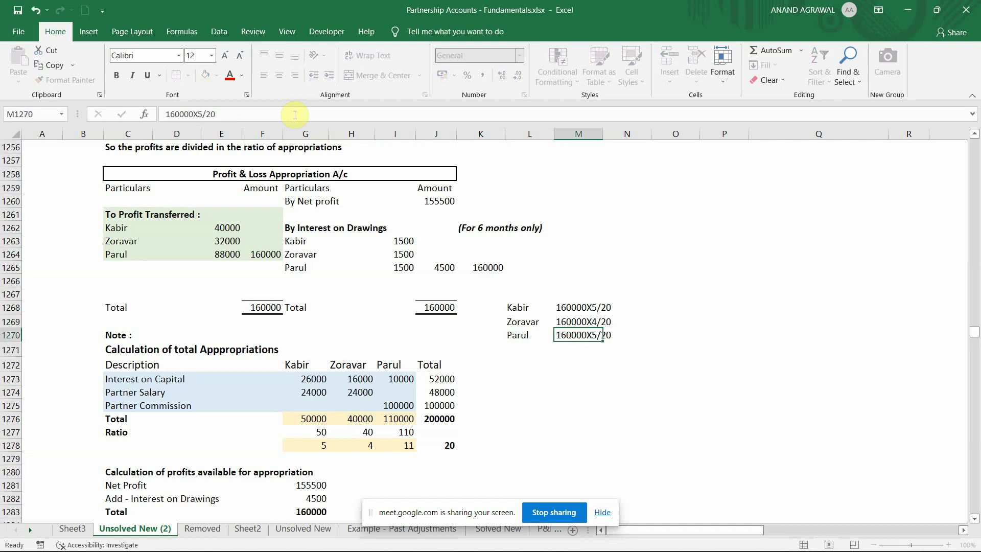
- Change the third partner's share working in M1270 to 160000X11/20
{"action": "key", "text": "F2"}
{"action": "key", "text": "Left"}
{"action": "key", "text": "Left"}
{"action": "key", "text": "Left"}
{"action": "key", "text": "BackSpace"}
{"action": "type", "text": "111"}
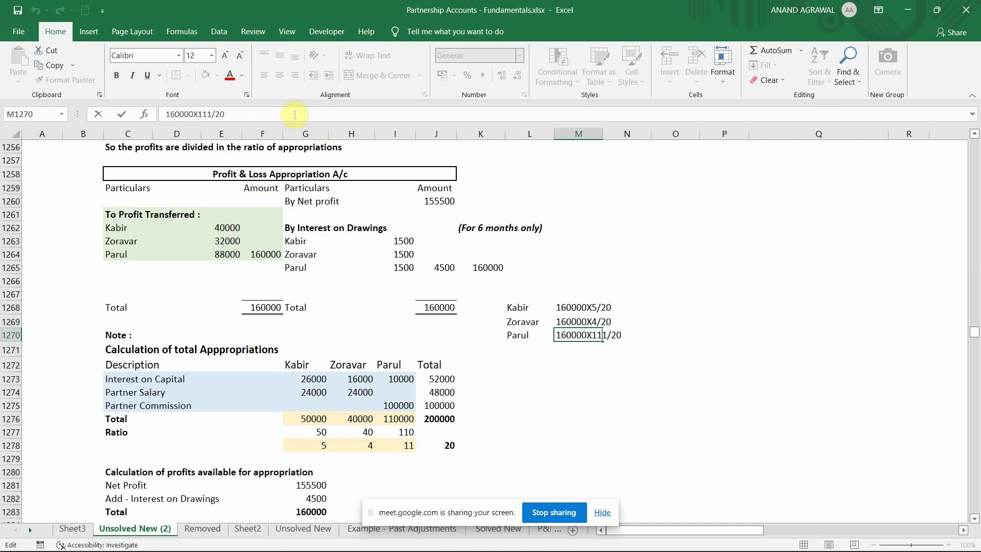
{"action": "key", "text": "BackSpace"}
{"action": "key", "text": "Return"}
- Review the three partners' share workings by selecting the block L1268:N1270
{"action": "key", "text": "Up"}
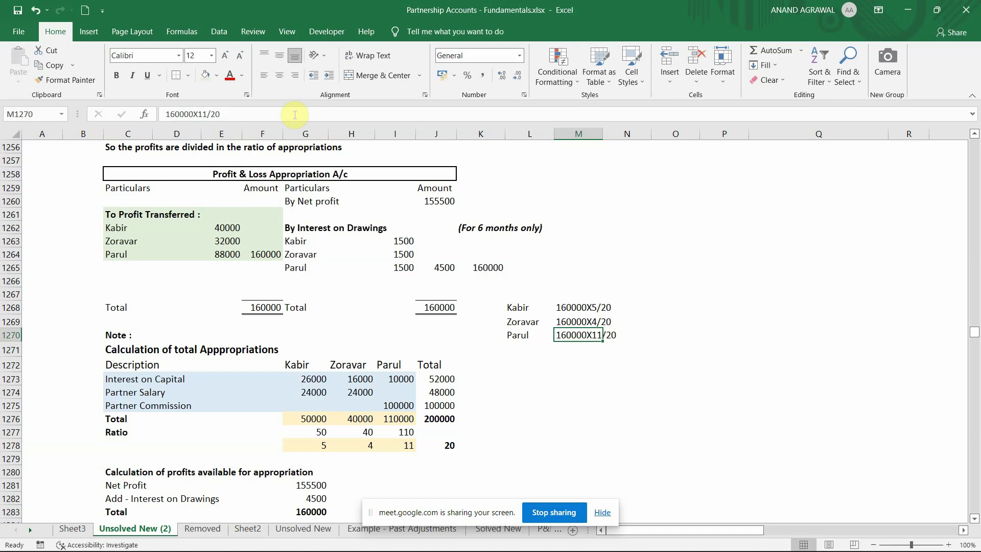
{"action": "key", "text": "Left"}
{"action": "key", "text": "Left"}
{"action": "key", "text": "Right"}
{"action": "key", "text": "Up"}
{"action": "key", "text": "Up"}
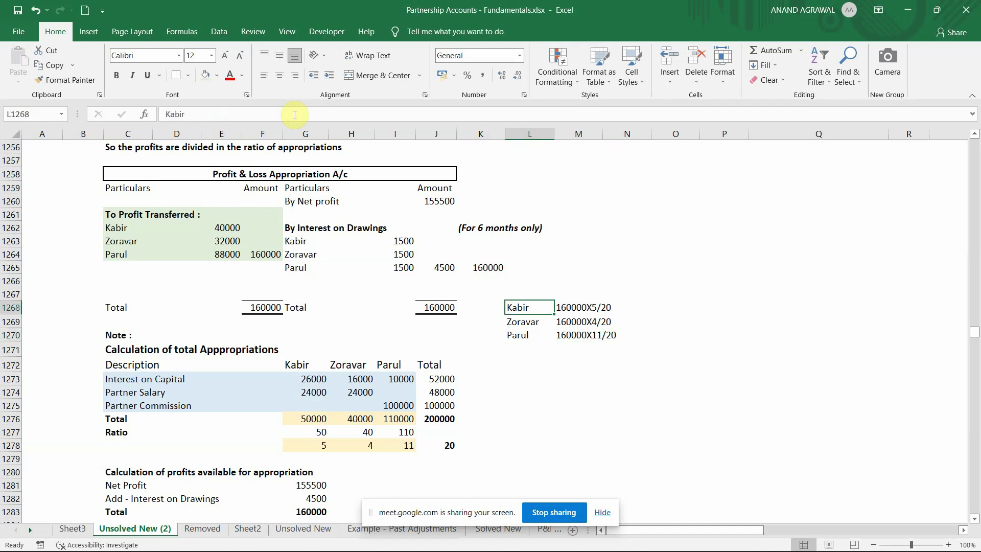
{"action": "key", "text": "shift+Down"}
{"action": "key", "text": "shift+Down"}
{"action": "key", "text": "shift+Right"}
{"action": "key", "text": "shift+Right"}
- Switch to the textbook PDF in the browser and read question 53 on page 93
{"action": "key", "text": "alt+Tab"}
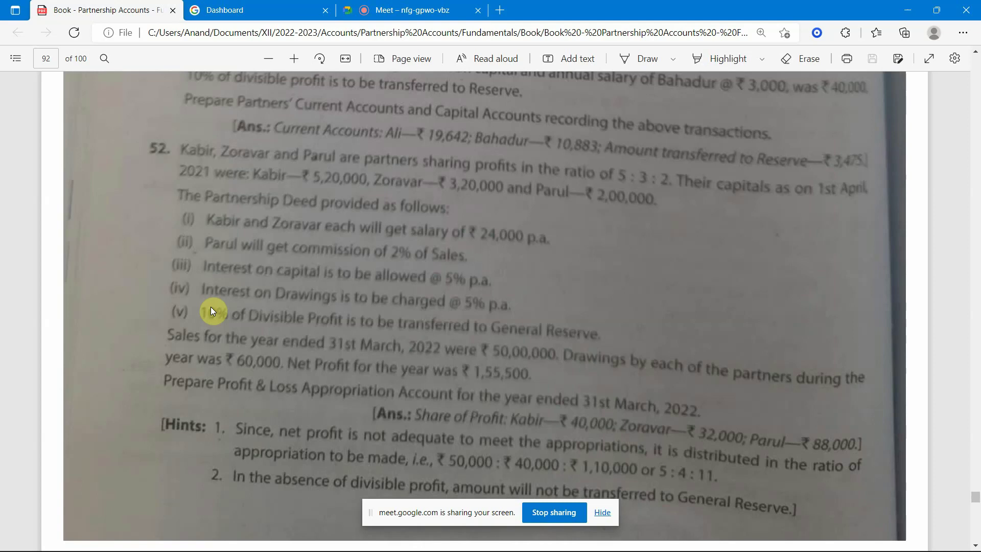
{"action": "scroll", "coordinate": [211, 308], "scroll_direction": "down", "scroll_amount": 8}
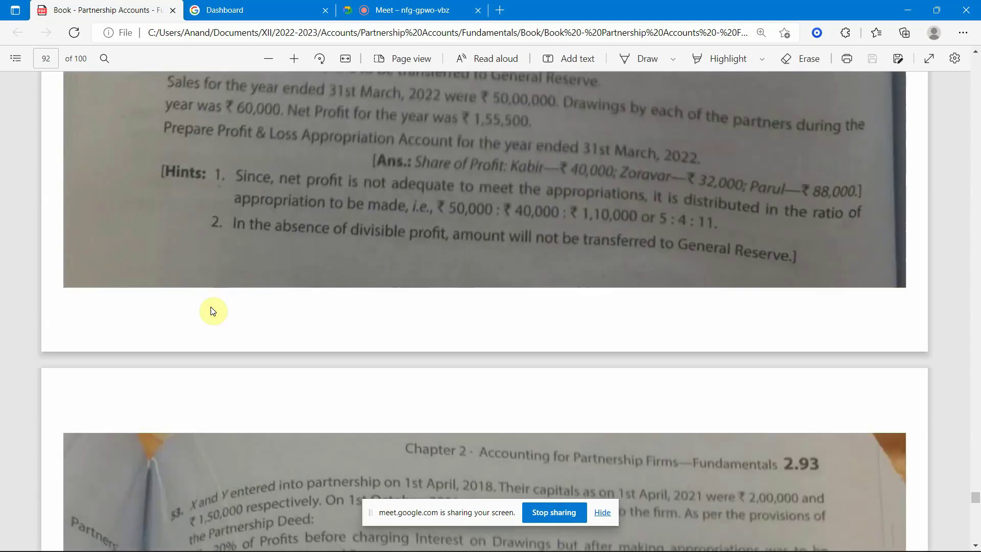
{"action": "scroll", "coordinate": [212, 310], "scroll_direction": "down", "scroll_amount": 3}
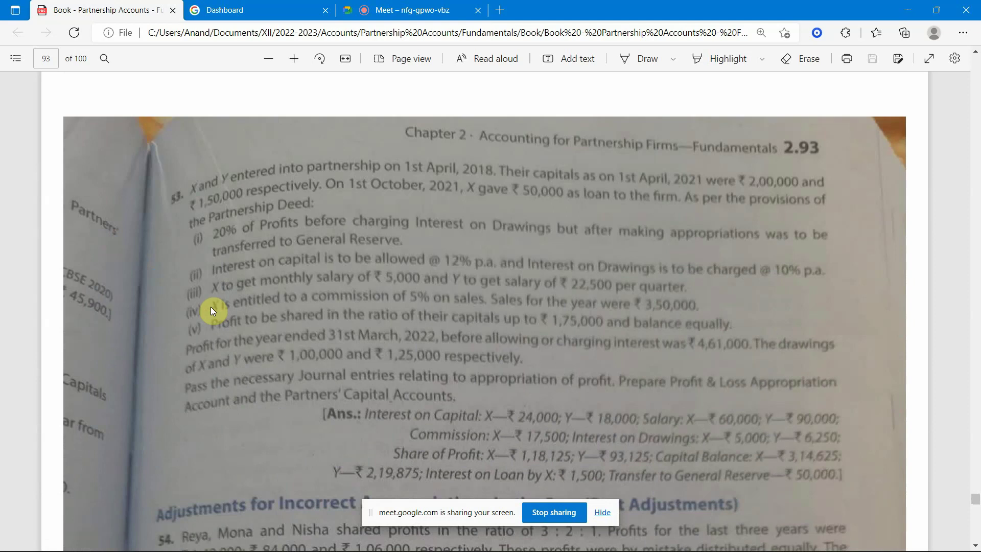
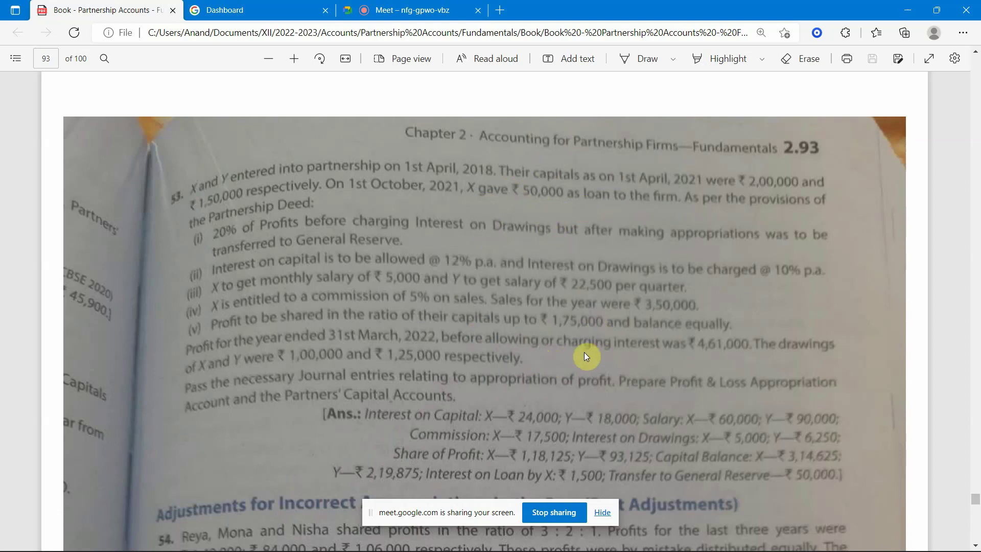
- Switch back to the Excel workbook and examine question 53's Profit and Loss Appropriation account
{"action": "key", "text": "alt+Tab"}
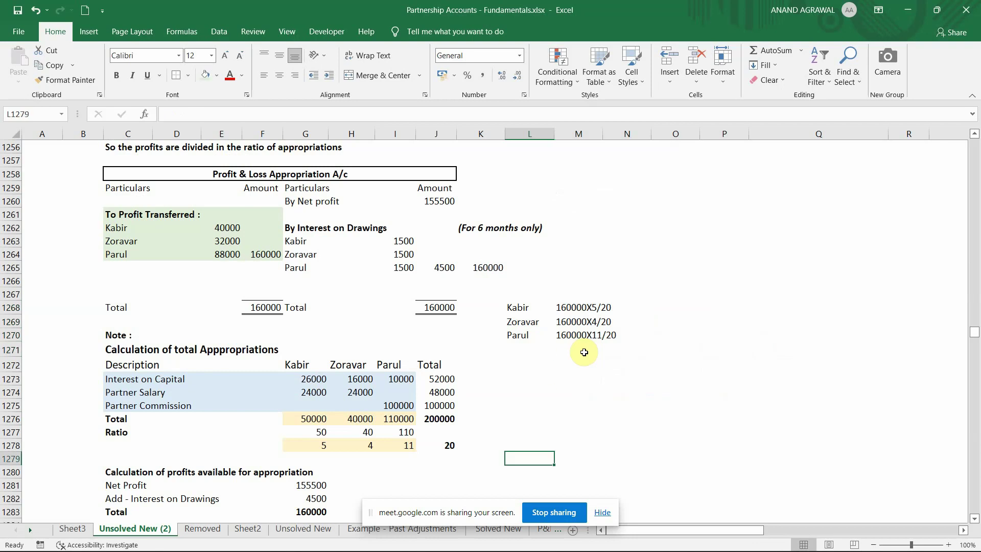
{"action": "key", "text": "Down"}
{"action": "key", "text": "Down"}
{"action": "key", "text": "Down"}
{"action": "key", "text": "Down"}
{"action": "key", "text": "Down"}
{"action": "key", "text": "Down"}
{"action": "key", "text": "Down"}
{"action": "key", "text": "Down"}
{"action": "key", "text": "Down"}
{"action": "key", "text": "Down"}
{"action": "key", "text": "Down"}
{"action": "key", "text": "Down"}
{"action": "key", "text": "Down"}
{"action": "key", "text": "Down"}
{"action": "key", "text": "Down"}
{"action": "key", "text": "Down"}
{"action": "key", "text": "Down"}
{"action": "key", "text": "Down"}
{"action": "key", "text": "Down"}
{"action": "key", "text": "Down"}
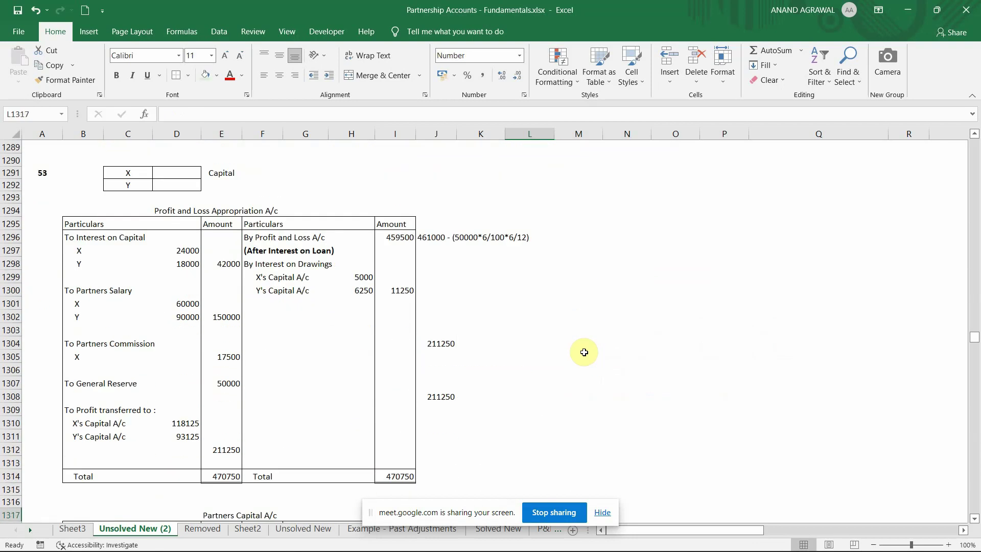
- Compare the profit after loan interest working in J1296 with the profit stated in question 53 of the textbook PDF
{"action": "key", "text": "Up"}
{"action": "key", "text": "Up"}
{"action": "key", "text": "Up"}
{"action": "key", "text": "Up"}
{"action": "key", "text": "Up"}
{"action": "key", "text": "Up"}
{"action": "key", "text": "Up"}
{"action": "key", "text": "Up"}
{"action": "key", "text": "Up"}
{"action": "key", "text": "Up"}
{"action": "key", "text": "Up"}
{"action": "key", "text": "Up"}
{"action": "key", "text": "Up"}
{"action": "key", "text": "Up"}
{"action": "key", "text": "Up"}
{"action": "key", "text": "Up"}
{"action": "key", "text": "Up"}
{"action": "key", "text": "Up"}
{"action": "key", "text": "Up"}
{"action": "key", "text": "Up"}
{"action": "key", "text": "Left"}
{"action": "key", "text": "Left"}
{"action": "key", "text": "Up"}
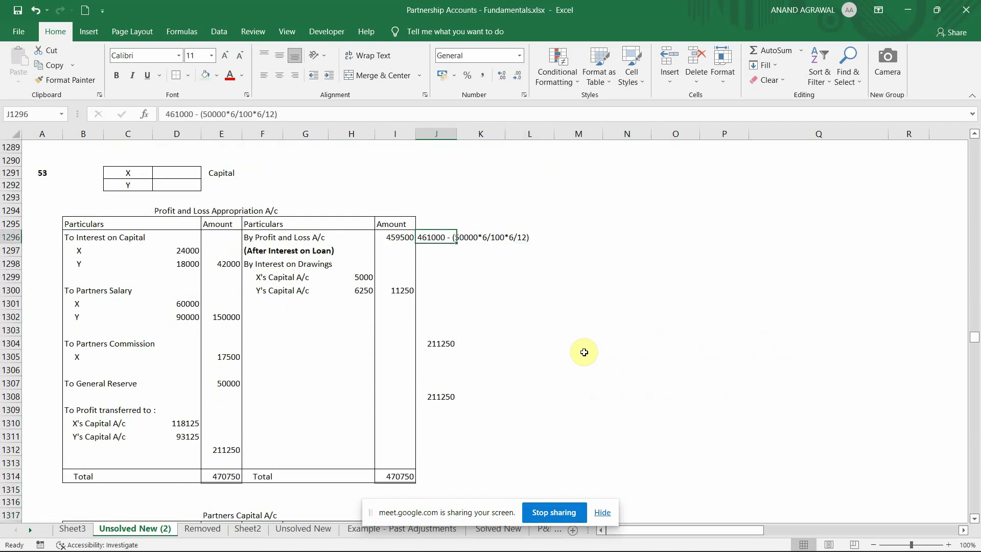
{"action": "key", "text": "alt+Tab"}
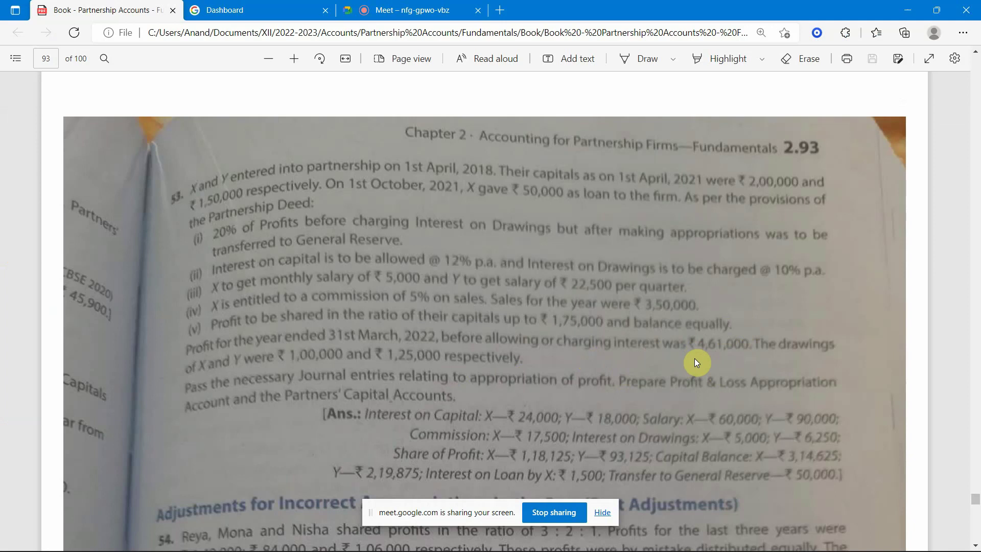
- Back in the Excel workbook, enter the label "profit (given)" in O1296 and 461000 in Q1296
{"action": "key", "text": "alt+Tab"}
{"action": "key", "text": "Right"}
{"action": "key", "text": "Right"}
{"action": "key", "text": "Right"}
{"action": "key", "text": "Right"}
{"action": "key", "text": "Right"}
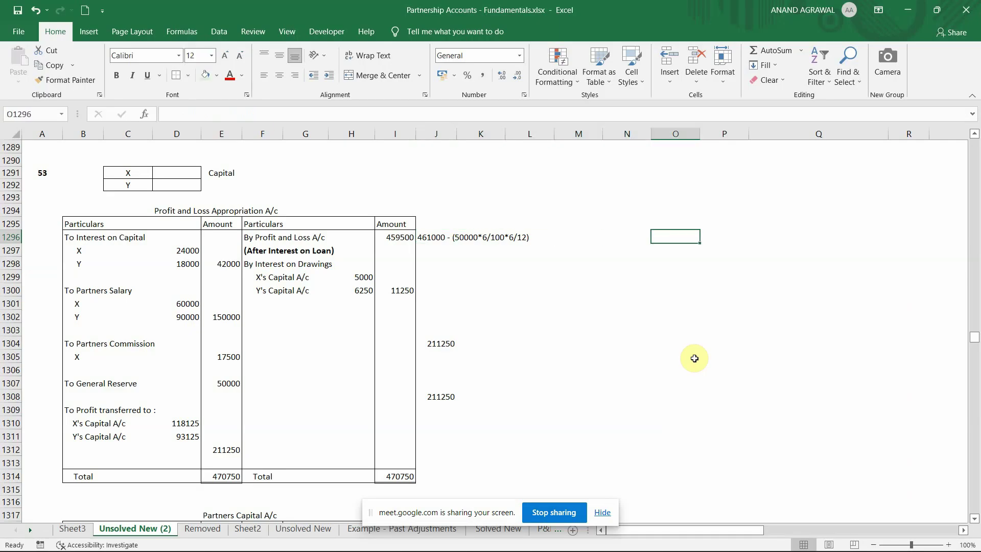
{"action": "type", "text": "profit"}
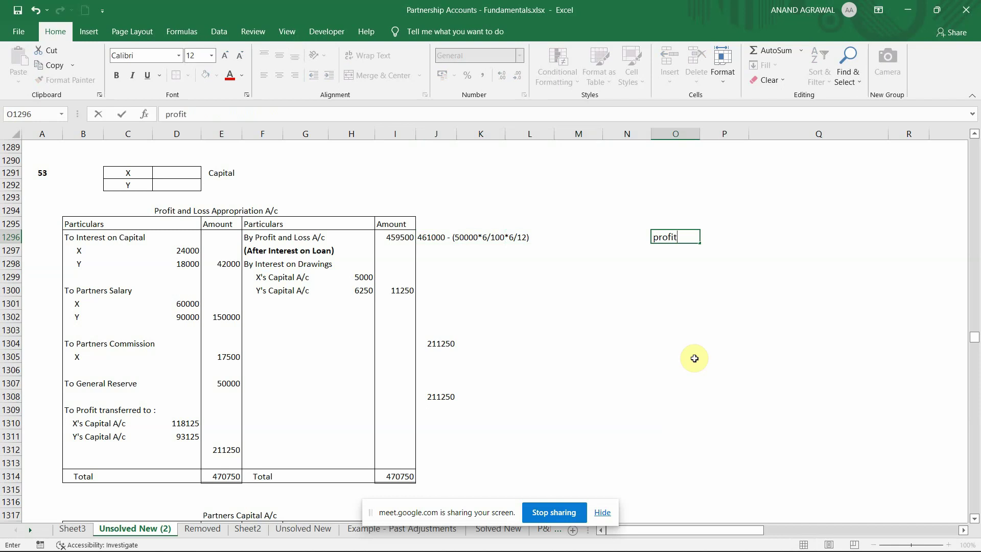
{"action": "type", "text": " (given)"}
{"action": "key", "text": "Return"}
{"action": "key", "text": "Right"}
{"action": "key", "text": "Right"}
{"action": "type", "text": "46100"}
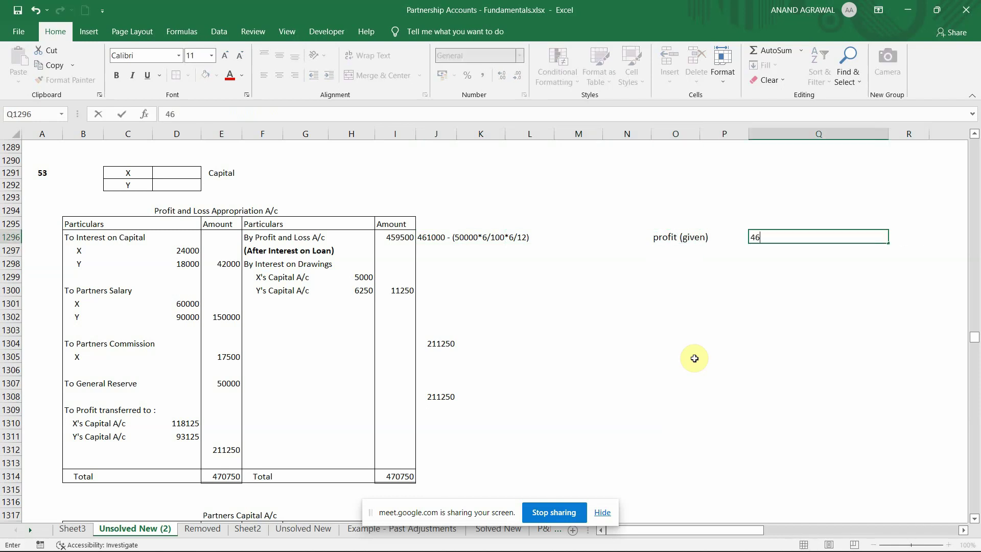
{"action": "key", "text": "Return"}
- Check the details of X's loan to the firm in question 53 of the textbook PDF
{"action": "key", "text": "Left"}
{"action": "key", "text": "Left"}
{"action": "key", "text": "alt+Tab"}
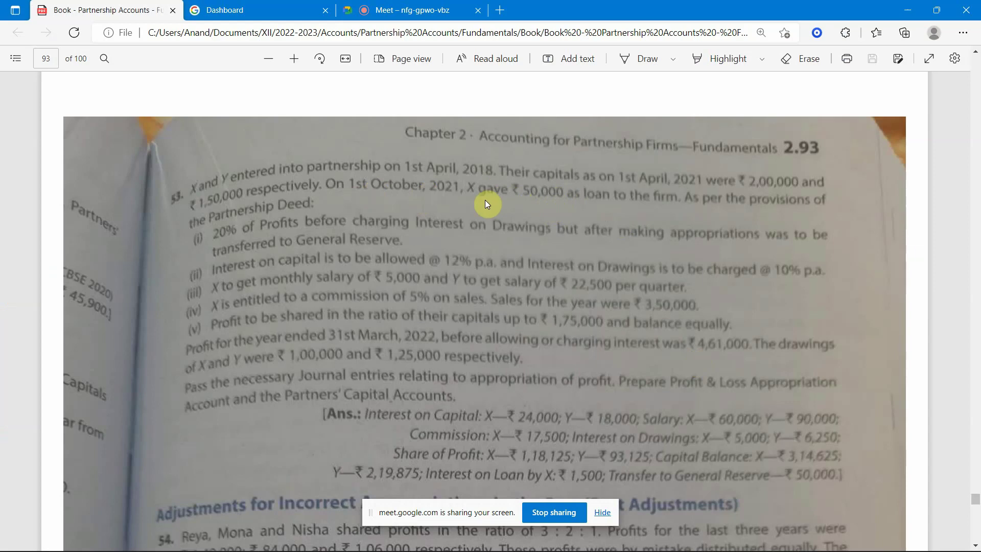
- Return to the Excel workbook and enter "Less - int on loan" in O1297 with 1500 in Q1297
{"action": "key", "text": "alt+Tab"}
{"action": "key", "text": "Left"}
{"action": "key", "text": "Left"}
{"action": "key", "text": "Right"}
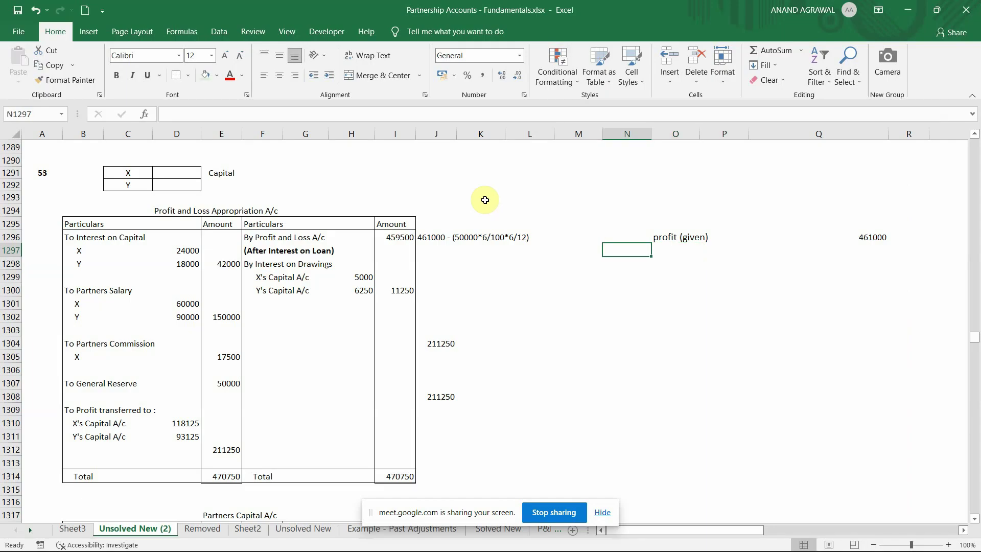
{"action": "key", "text": "Right"}
{"action": "type", "text": "Less"}
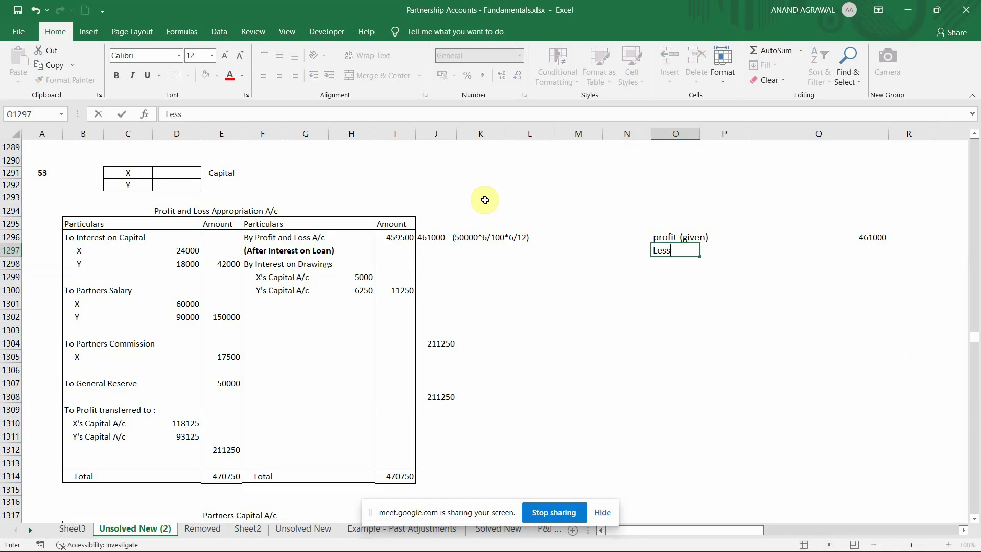
{"action": "type", "text": " - int on loan"}
{"action": "key", "text": "Return"}
{"action": "key", "text": "Up"}
{"action": "key", "text": "Right"}
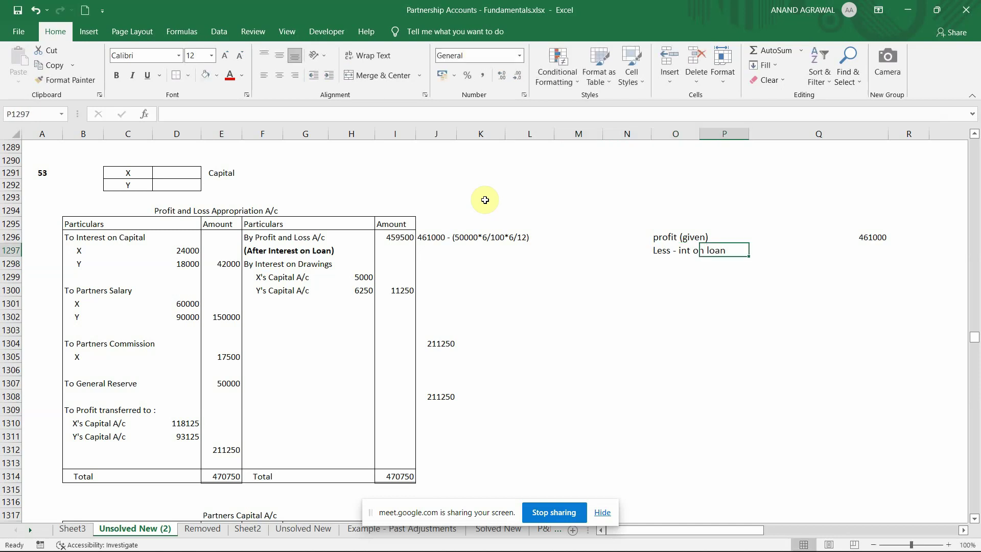
{"action": "key", "text": "Right"}
{"action": "type", "text": "1500"}
{"action": "key", "text": "Return"}
- Calculate the profit after loan interest in Q1299 with a formula subtracting Q1297 from Q1296
{"action": "key", "text": "Down"}
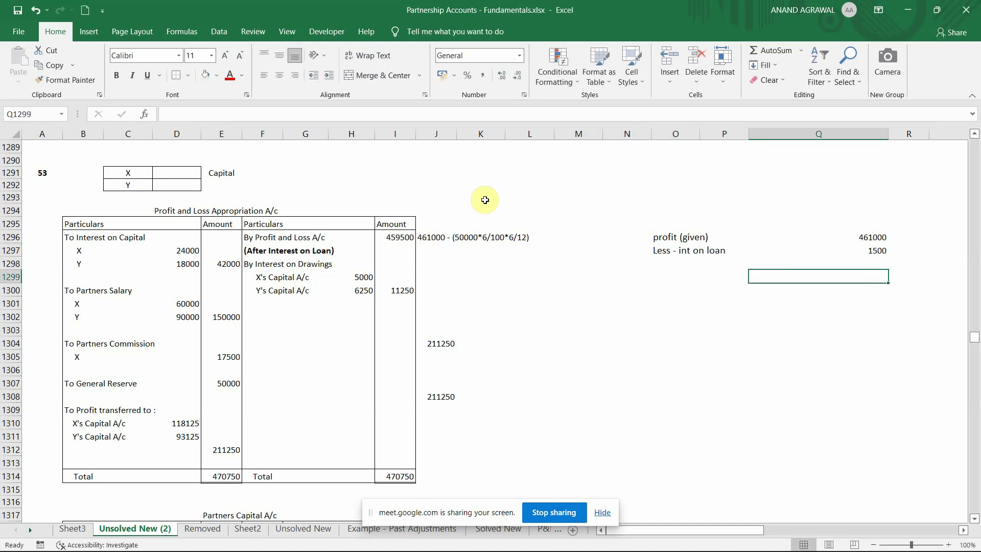
{"action": "type", "text": "="}
{"action": "key", "text": "Up"}
{"action": "key", "text": "Up"}
{"action": "key", "text": "Up"}
{"action": "type", "text": "-"}
{"action": "key", "text": "Up"}
{"action": "key", "text": "Up"}
{"action": "key", "text": "Return"}
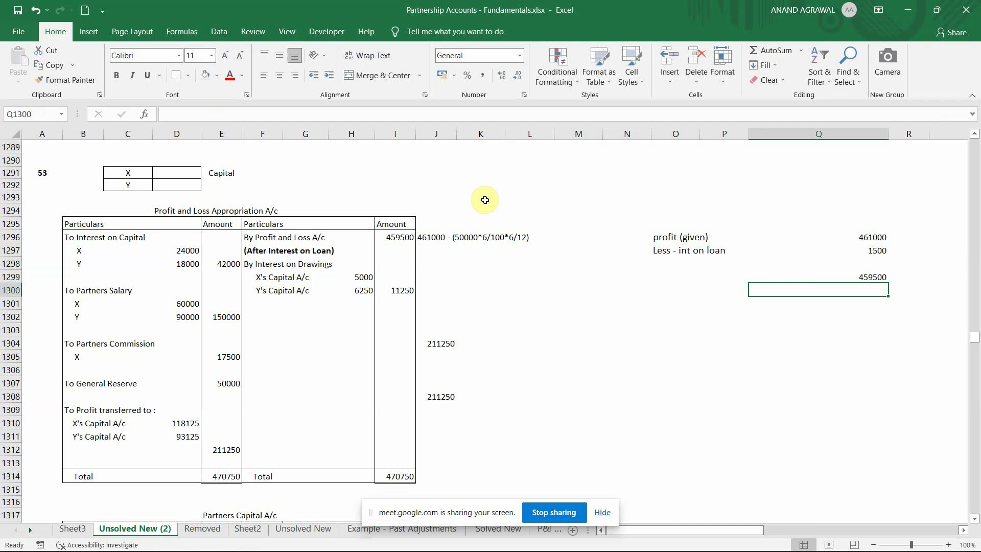
- Shade the profit and loss entry in F1296:I1297, including the "After Interest on Loan" line, light green
{"action": "key", "text": "Up"}
{"action": "key", "text": "Up"}
{"action": "key", "text": "Left"}
{"action": "key", "text": "Left"}
{"action": "key", "text": "Left"}
{"action": "key", "text": "Left"}
{"action": "key", "text": "Left"}
{"action": "key", "text": "Left"}
{"action": "key", "text": "Left"}
{"action": "key", "text": "Up"}
{"action": "key", "text": "Up"}
{"action": "key", "text": "Left"}
{"action": "key", "text": "Left"}
{"action": "key", "text": "Left"}
{"action": "key", "text": "Left"}
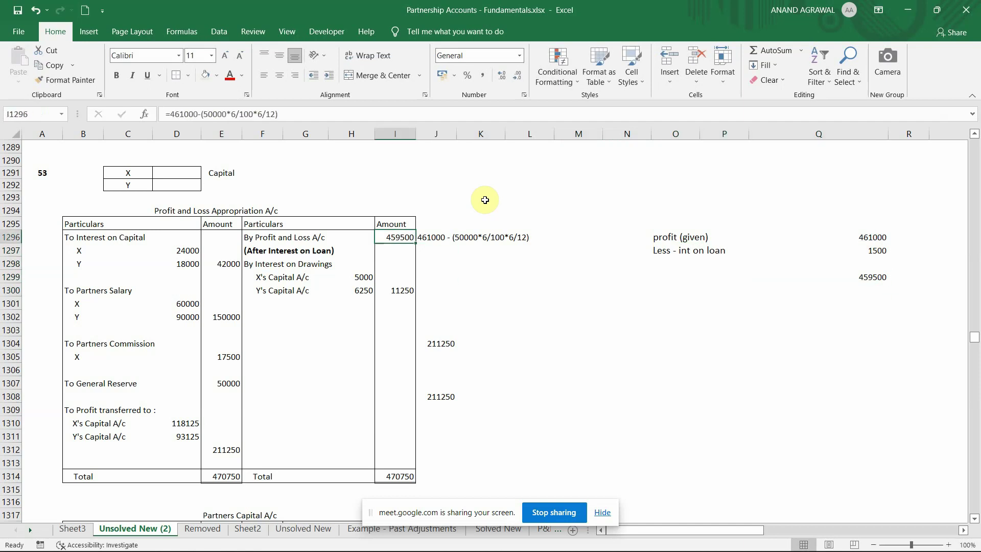
{"action": "key", "text": "shift+Down"}
{"action": "key", "text": "shift+Right"}
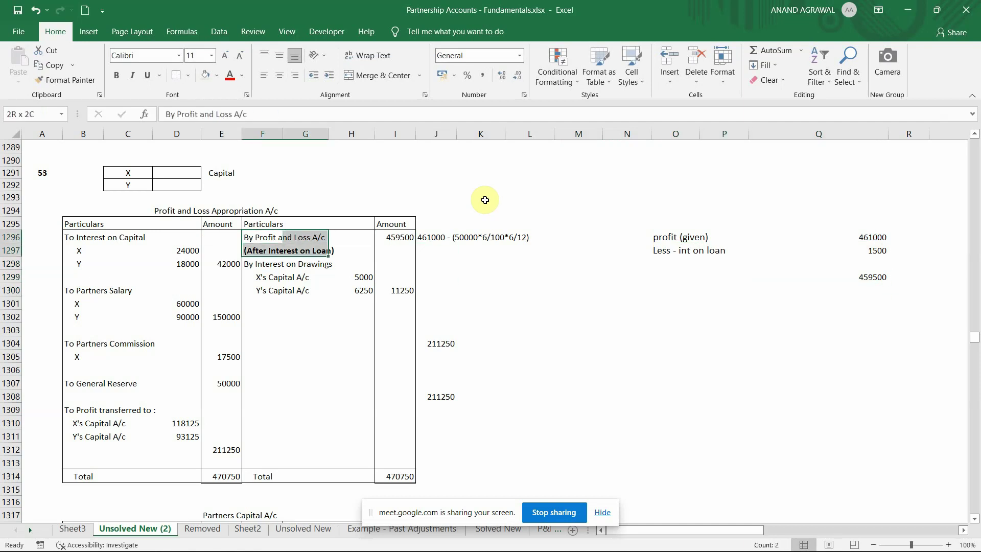
{"action": "key", "text": "shift+Right"}
{"action": "key", "text": "shift+Right"}
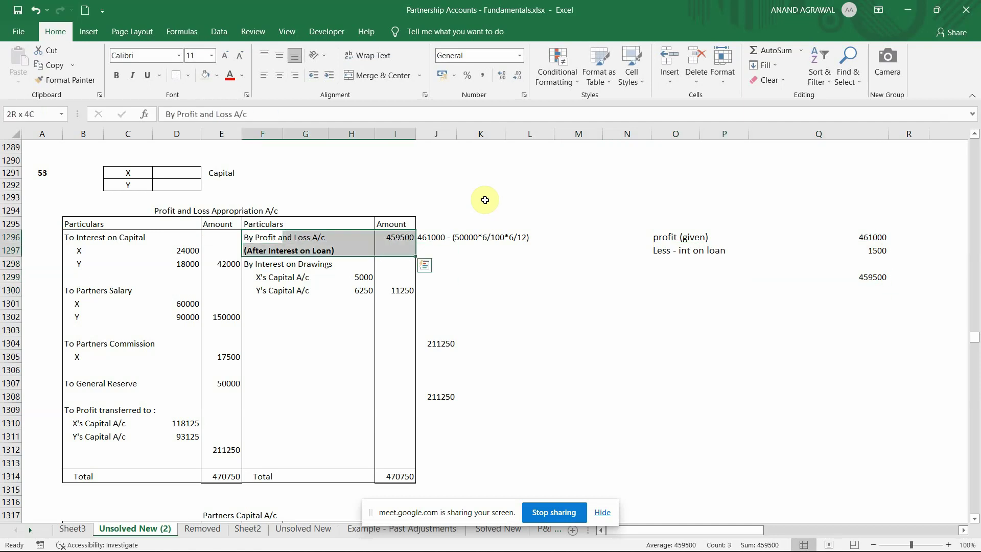
{"action": "left_click", "coordinate": [205, 75]}
- Review the loan interest working beside question 53's appropriation account, ending at the interest on drawings heading
{"action": "key", "text": "Right"}
{"action": "key", "text": "Right"}
{"action": "key", "text": "Right"}
{"action": "key", "text": "Right"}
{"action": "key", "text": "Right"}
{"action": "key", "text": "Right"}
{"action": "key", "text": "Right"}
{"action": "key", "text": "Right"}
{"action": "key", "text": "Right"}
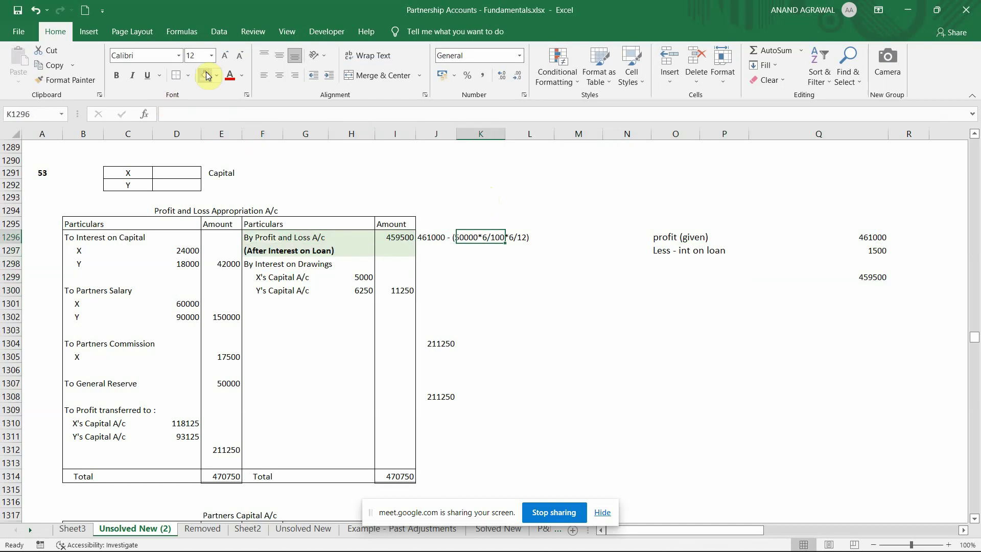
{"action": "key", "text": "Down"}
{"action": "key", "text": "Left"}
{"action": "key", "text": "Left"}
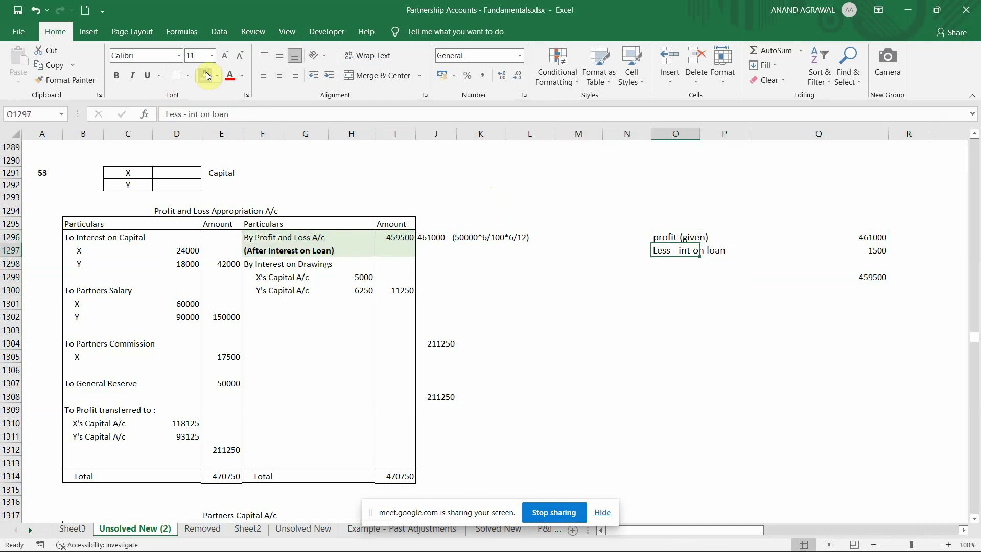
{"action": "key", "text": "Down"}
{"action": "key", "text": "Up"}
{"action": "key", "text": "Left"}
{"action": "key", "text": "Left"}
{"action": "key", "text": "Left"}
{"action": "key", "text": "Left"}
{"action": "key", "text": "Left"}
{"action": "key", "text": "Left"}
{"action": "key", "text": "Left"}
{"action": "key", "text": "Left"}
{"action": "key", "text": "Left"}
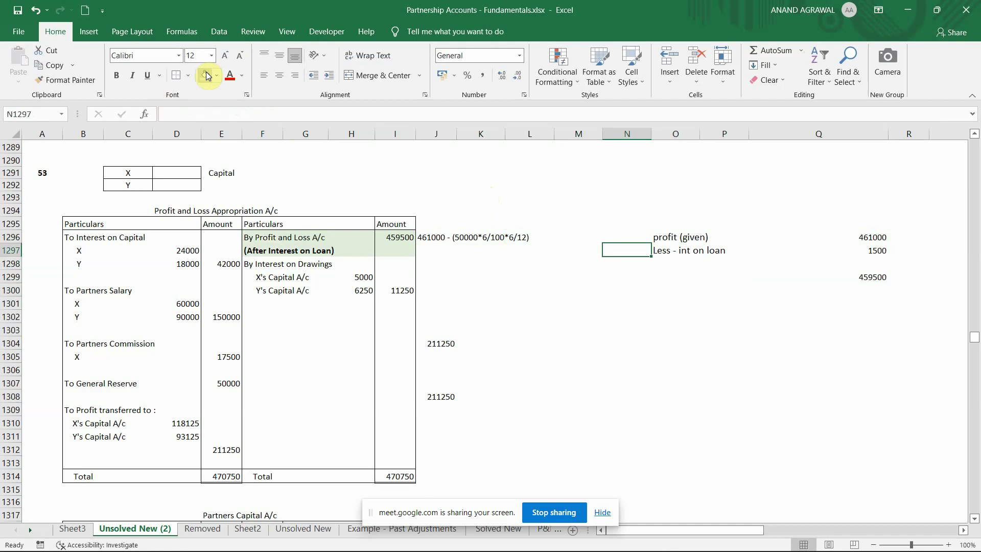
{"action": "key", "text": "Down"}
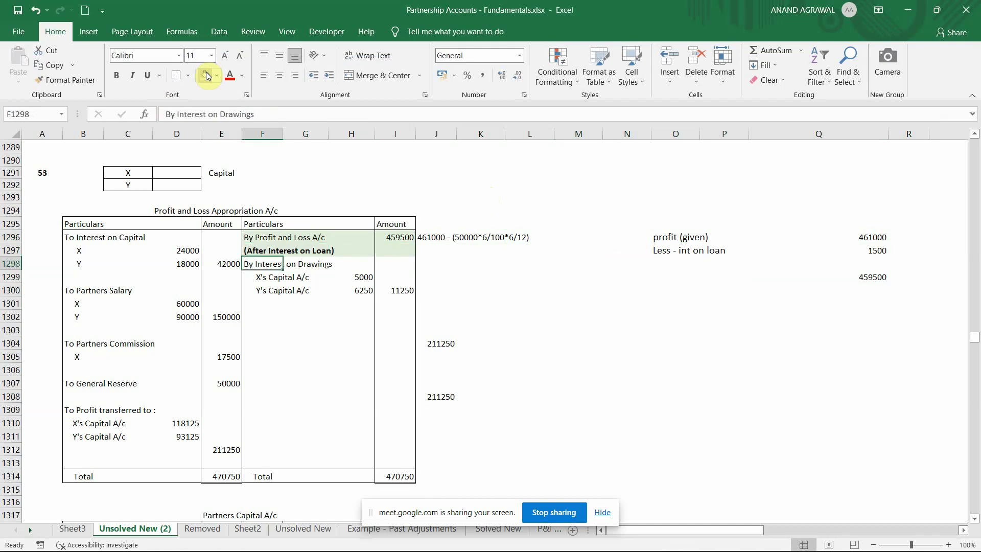
- Check X's drawings in question 53 of the textbook PDF, and shade X's interest on drawings in F1299:H1299 light green in Excel
{"action": "key", "text": "alt+Tab"}
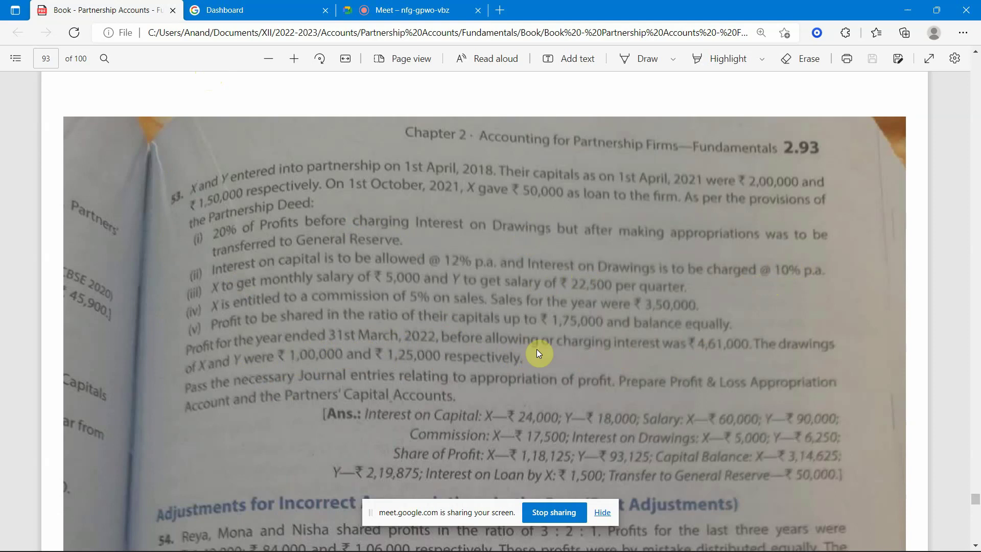
{"action": "key", "text": "alt+Tab"}
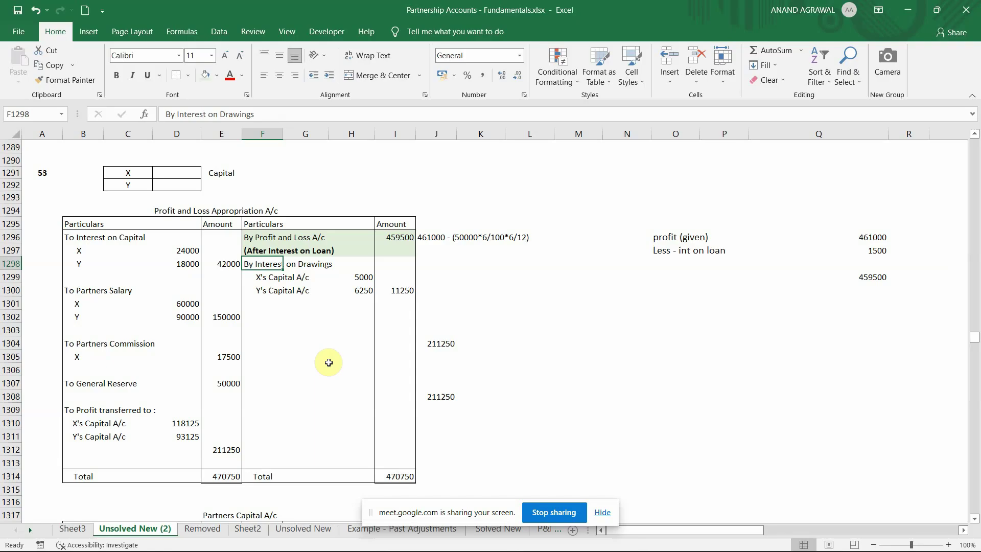
{"action": "key", "text": "Down"}
{"action": "key", "text": "shift+Right"}
{"action": "key", "text": "shift+Right"}
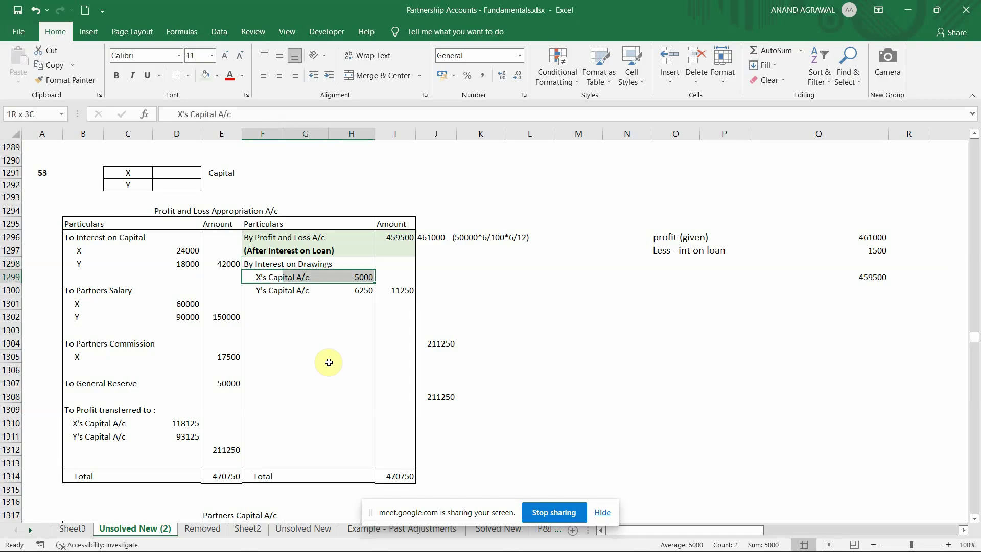
{"action": "left_click", "coordinate": [204, 75]}
- Check Y's drawings in the textbook PDF, and shade Y's interest on drawings in F1300:H1300 and the total in I1300 light green in Excel
{"action": "key", "text": "alt+Tab"}
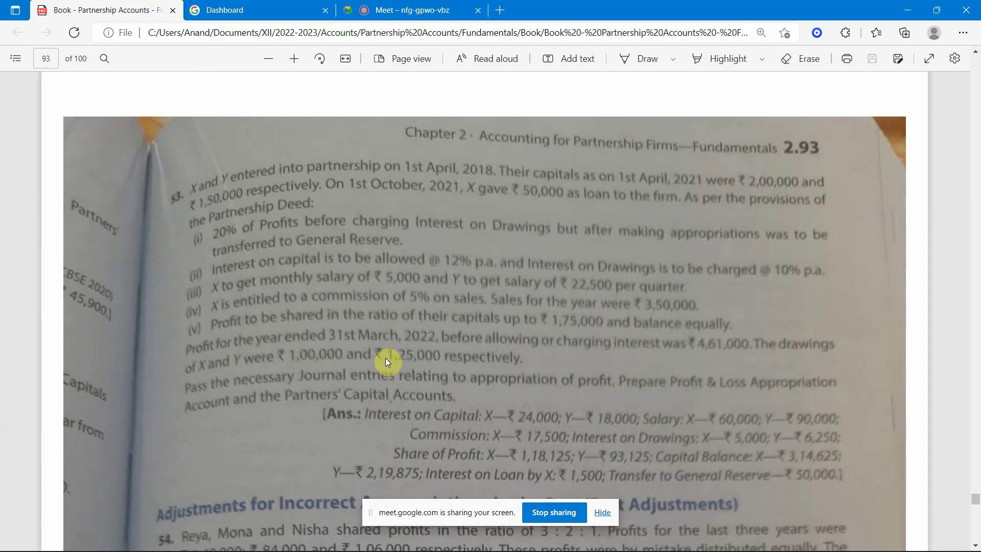
{"action": "key", "text": "alt+Tab"}
{"action": "key", "text": "Down"}
{"action": "key", "text": "shift+Right"}
{"action": "key", "text": "shift+Right"}
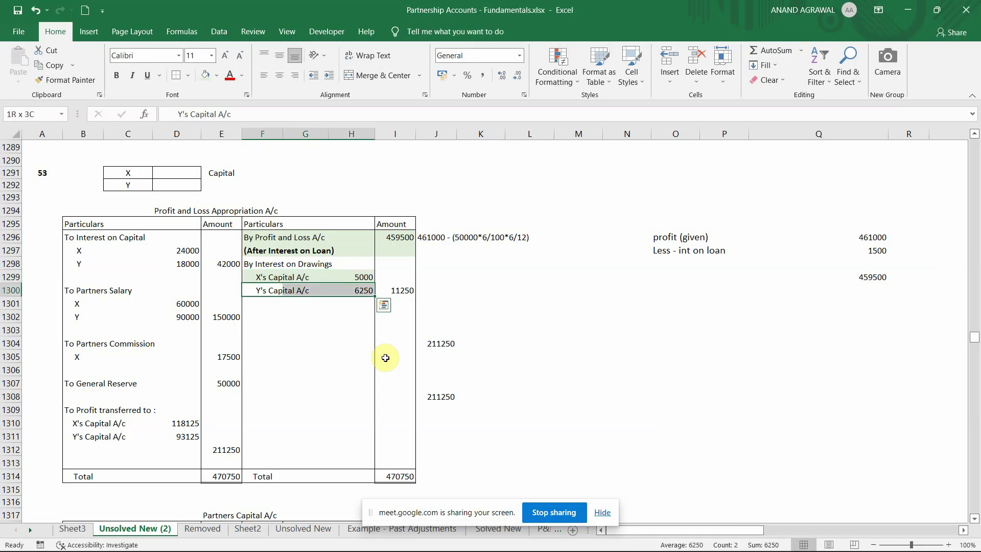
{"action": "left_click", "coordinate": [204, 80]}
{"action": "key", "text": "Right"}
{"action": "key", "text": "Right"}
{"action": "key", "text": "Right"}
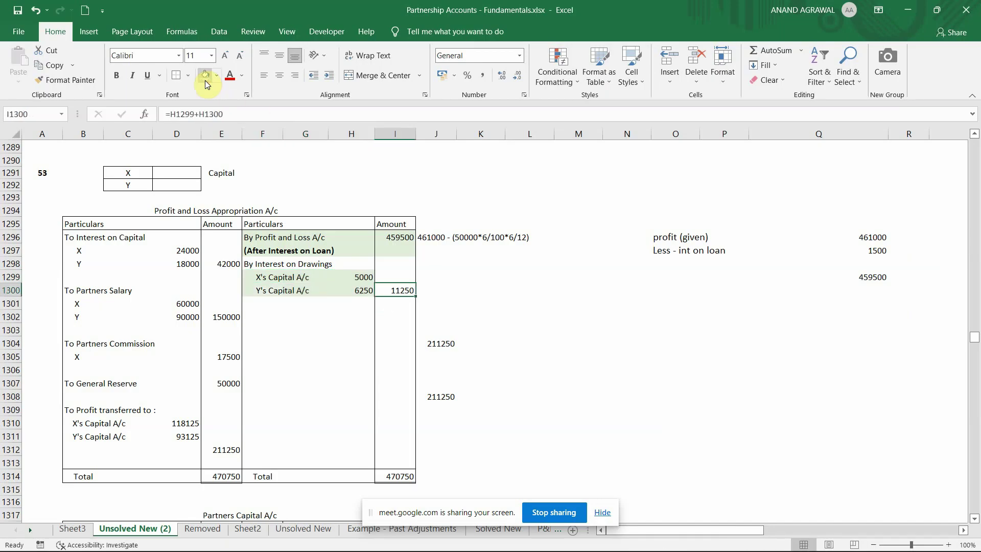
{"action": "left_click", "coordinate": [204, 80]}
- Examine the credit side of the appropriation account from the interest on drawings down to the total in I1314
{"action": "key", "text": "Up"}
{"action": "key", "text": "Up"}
{"action": "key", "text": "Up"}
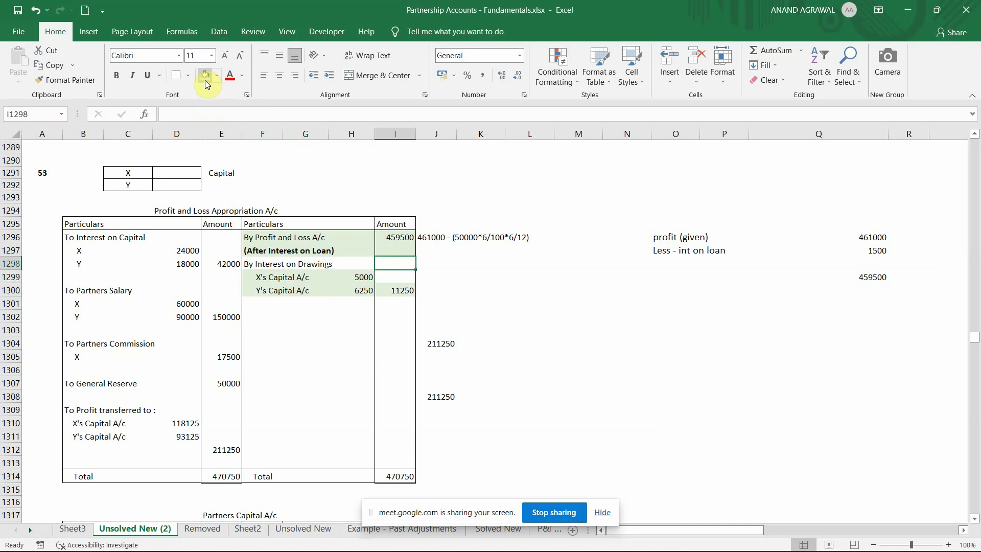
{"action": "key", "text": "Down"}
{"action": "key", "text": "Down"}
{"action": "key", "text": "Down"}
{"action": "key", "text": "Down"}
{"action": "key", "text": "Down"}
{"action": "key", "text": "Down"}
{"action": "key", "text": "Down"}
{"action": "key", "text": "Down"}
{"action": "key", "text": "Down"}
{"action": "key", "text": "Down"}
{"action": "key", "text": "Down"}
{"action": "key", "text": "Down"}
{"action": "key", "text": "Down"}
{"action": "key", "text": "Down"}
{"action": "key", "text": "Down"}
{"action": "key", "text": "Down"}
{"action": "key", "text": "Down"}
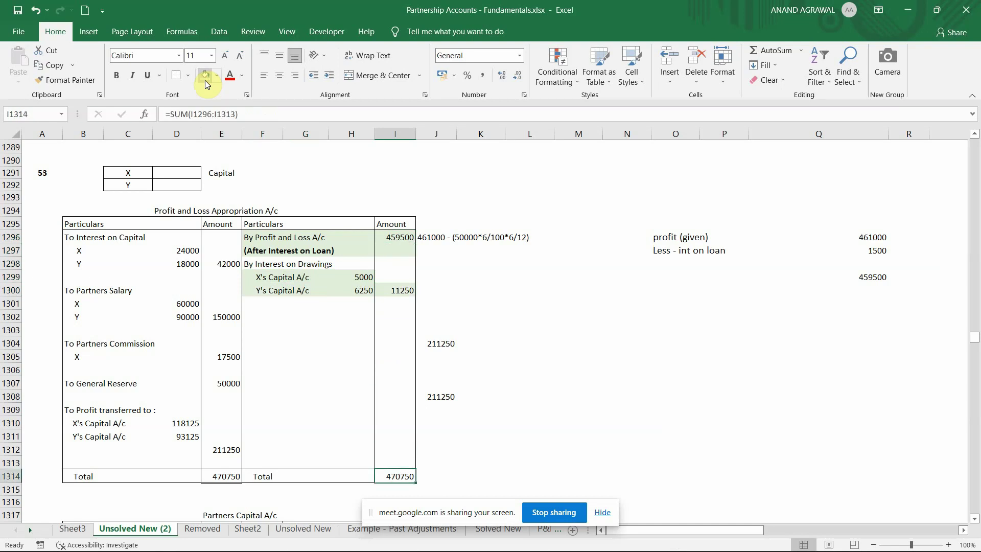
{"action": "key", "text": "Up"}
{"action": "key", "text": "Up"}
{"action": "key", "text": "Up"}
{"action": "key", "text": "Up"}
{"action": "key", "text": "Up"}
{"action": "key", "text": "Up"}
{"action": "key", "text": "Up"}
{"action": "key", "text": "Up"}
{"action": "key", "text": "Up"}
{"action": "key", "text": "Up"}
{"action": "key", "text": "Up"}
{"action": "key", "text": "Up"}
{"action": "key", "text": "Up"}
{"action": "key", "text": "Up"}
{"action": "key", "text": "Up"}
{"action": "key", "text": "Up"}
{"action": "key", "text": "Up"}
{"action": "key", "text": "Up"}
- Check the interest on capital rate in the textbook PDF, and shade X's interest on capital in B1297:D1297 light green in Excel
{"action": "key", "text": "Left"}
{"action": "key", "text": "Left"}
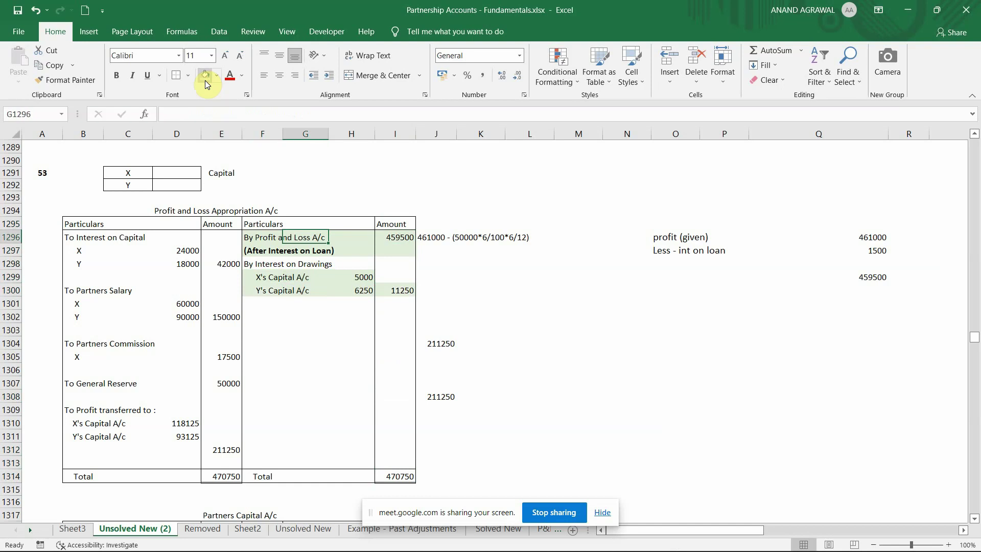
{"action": "key", "text": "Left"}
{"action": "key", "text": "Left"}
{"action": "key", "text": "Left"}
{"action": "key", "text": "alt+Tab"}
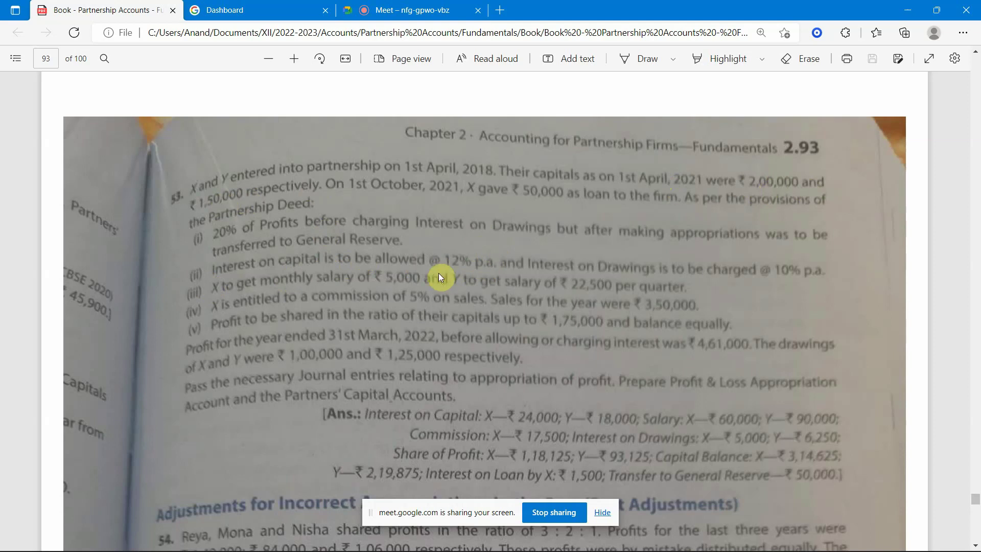
{"action": "key", "text": "alt+Tab"}
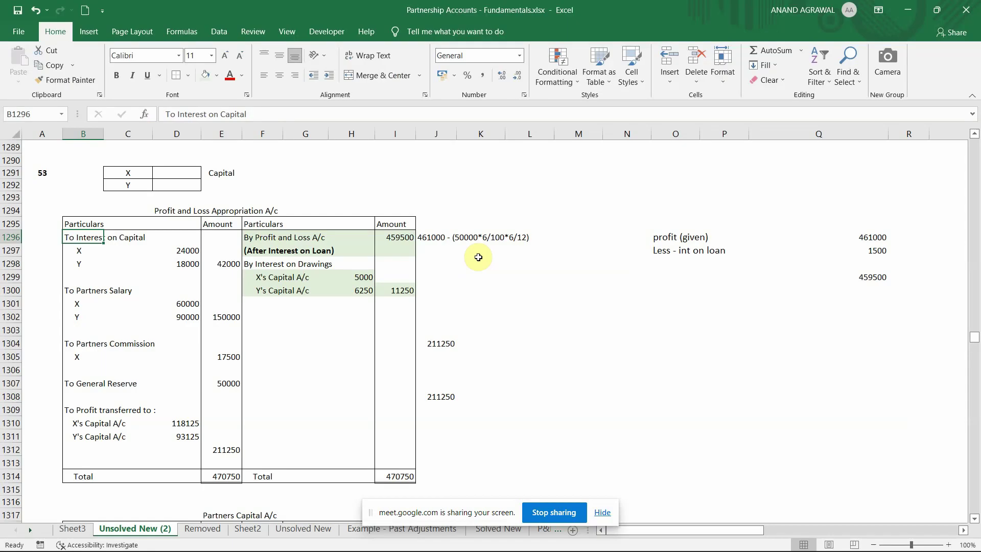
{"action": "key", "text": "Down"}
{"action": "key", "text": "shift+Right"}
{"action": "key", "text": "shift+Right"}
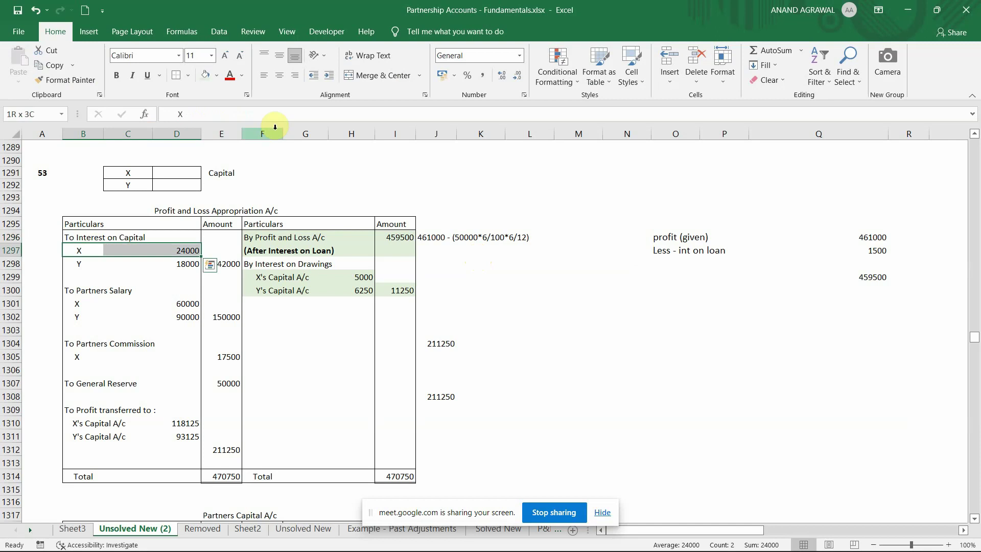
{"action": "left_click", "coordinate": [205, 76]}
- Recheck the capital interest terms in the textbook PDF, and shade Y's interest in B1298:D1298 and the total in E1298 light green in Excel
{"action": "key", "text": "alt+Tab"}
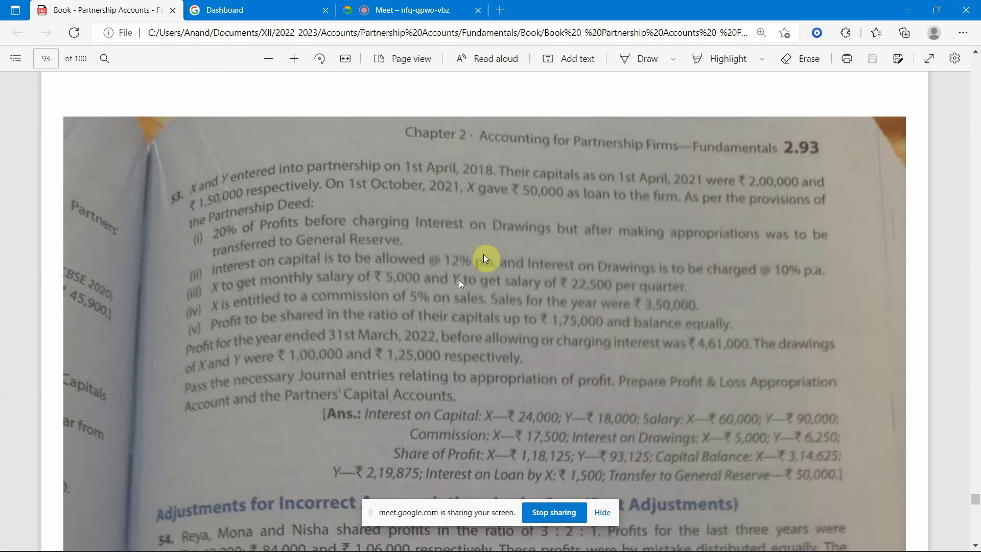
{"action": "key", "text": "alt+Tab"}
{"action": "key", "text": "Up"}
{"action": "key", "text": "Right"}
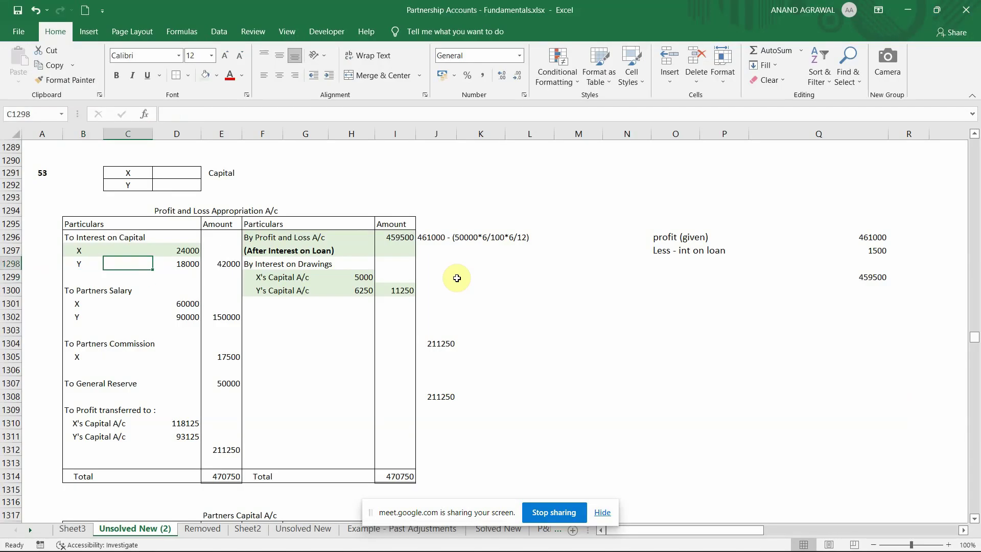
{"action": "key", "text": "Up"}
{"action": "key", "text": "Left"}
{"action": "key", "text": "Right"}
{"action": "key", "text": "Down"}
{"action": "key", "text": "Left"}
{"action": "key", "text": "shift+Right"}
{"action": "key", "text": "shift+Right"}
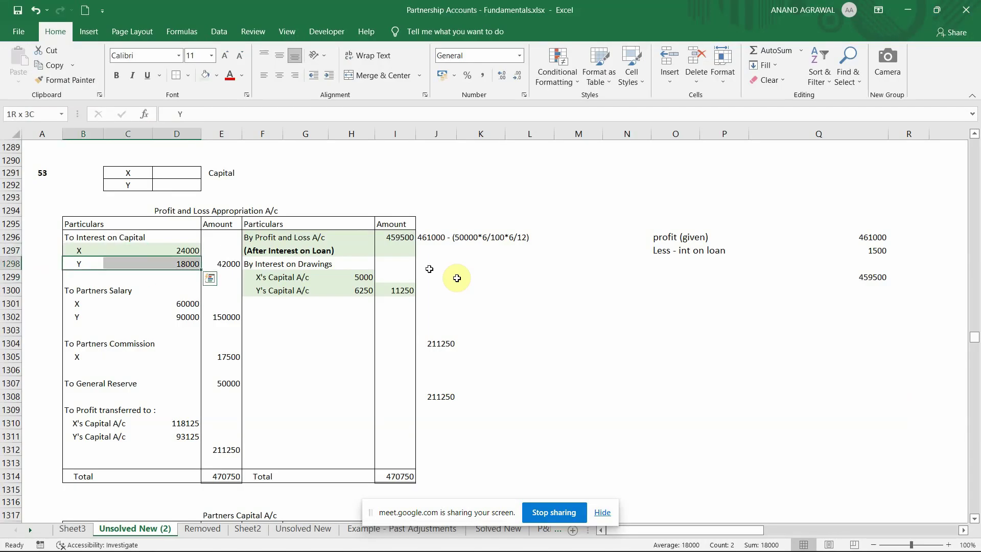
{"action": "left_click", "coordinate": [201, 76]}
{"action": "key", "text": "Right"}
{"action": "key", "text": "Right"}
{"action": "key", "text": "Right"}
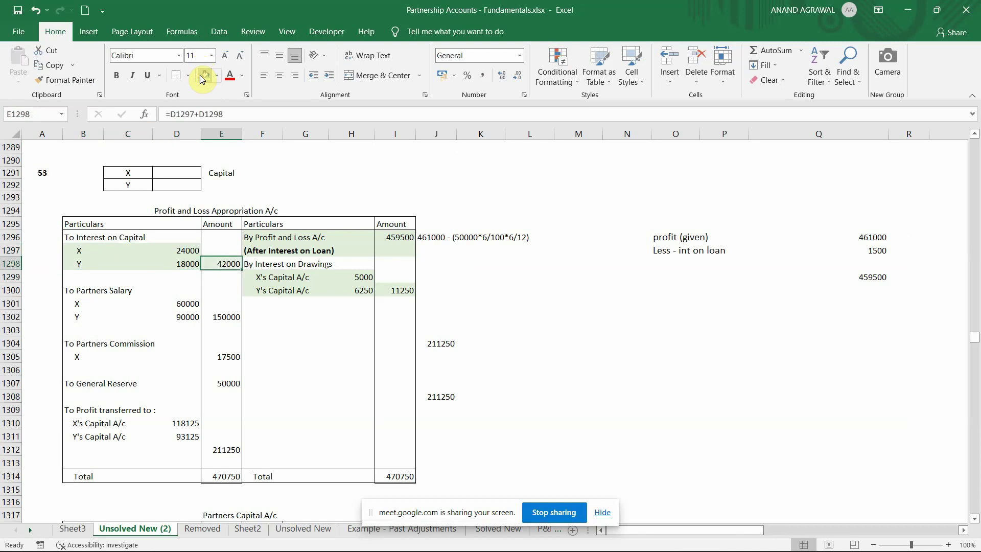
- Check X's monthly salary in the textbook PDF, and shade X's salary entry in B1301:D1301 light green in Excel
{"action": "key", "text": "alt+Tab"}
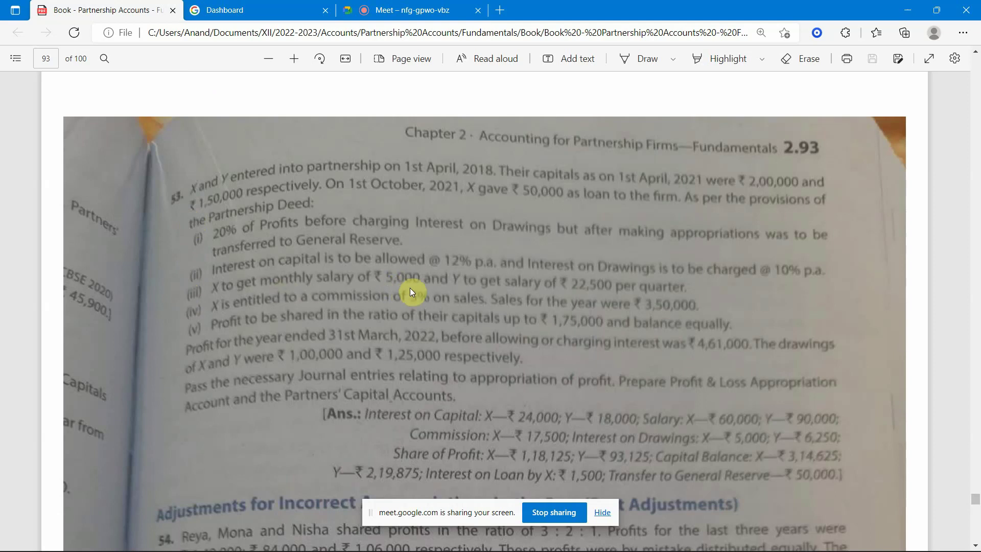
{"action": "key", "text": "alt+Tab"}
{"action": "key", "text": "Down"}
{"action": "key", "text": "Down"}
{"action": "key", "text": "Down"}
{"action": "key", "text": "Left"}
{"action": "key", "text": "Left"}
{"action": "key", "text": "Left"}
{"action": "key", "text": "shift+Right"}
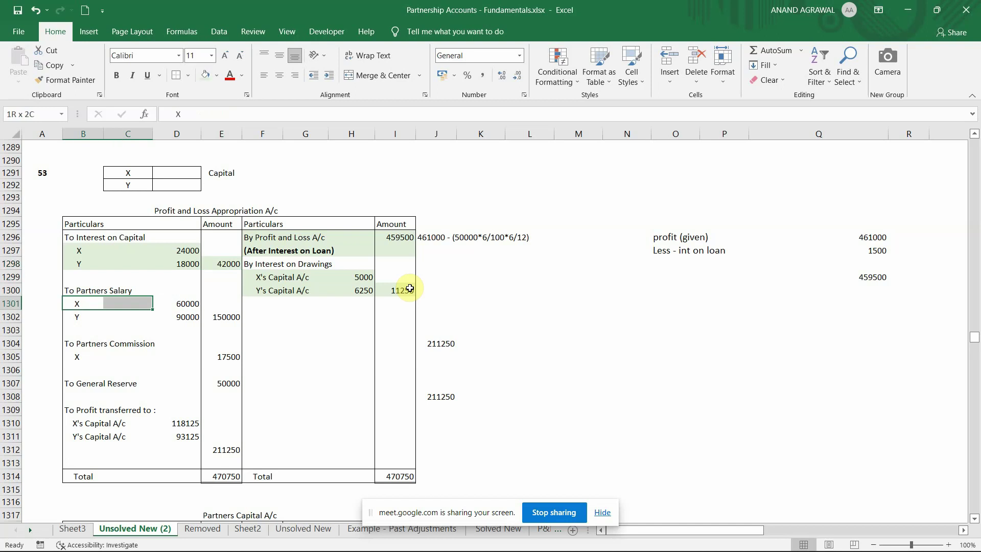
{"action": "key", "text": "shift+Right"}
{"action": "left_click", "coordinate": [206, 74]}
- Check Y's quarterly salary in the textbook PDF, and shade Y's salary in B1302:D1302 and the salary total in E1302 light green in Excel
{"action": "key", "text": "alt+Tab"}
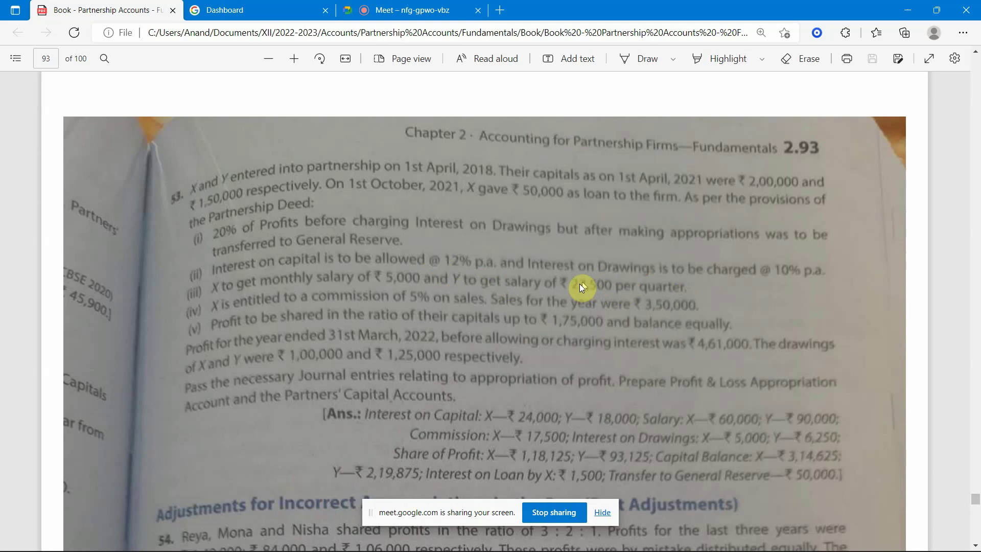
{"action": "key", "text": "alt+Tab"}
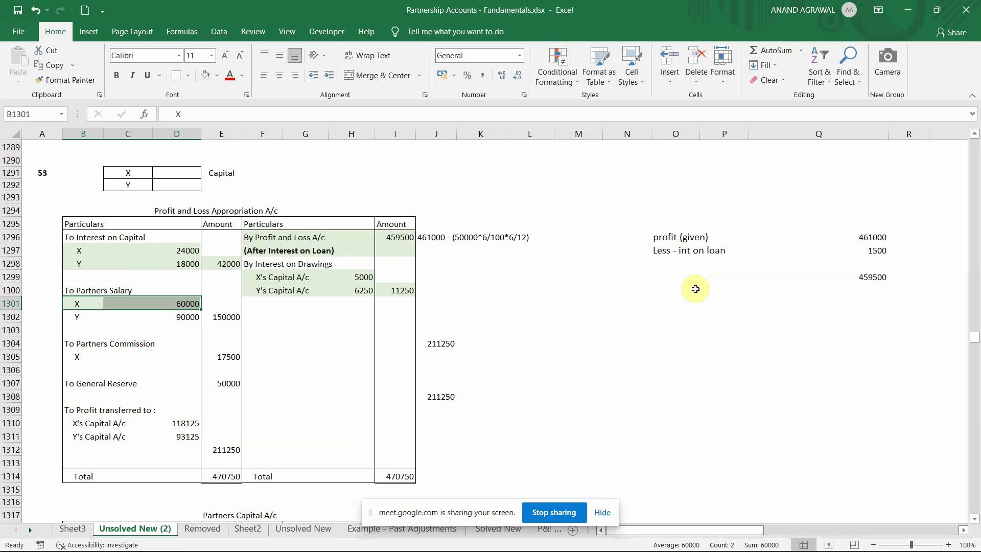
{"action": "key", "text": "Down"}
{"action": "key", "text": "shift+Right"}
{"action": "key", "text": "shift+Left"}
{"action": "key", "text": "shift+Right"}
{"action": "key", "text": "shift+Right"}
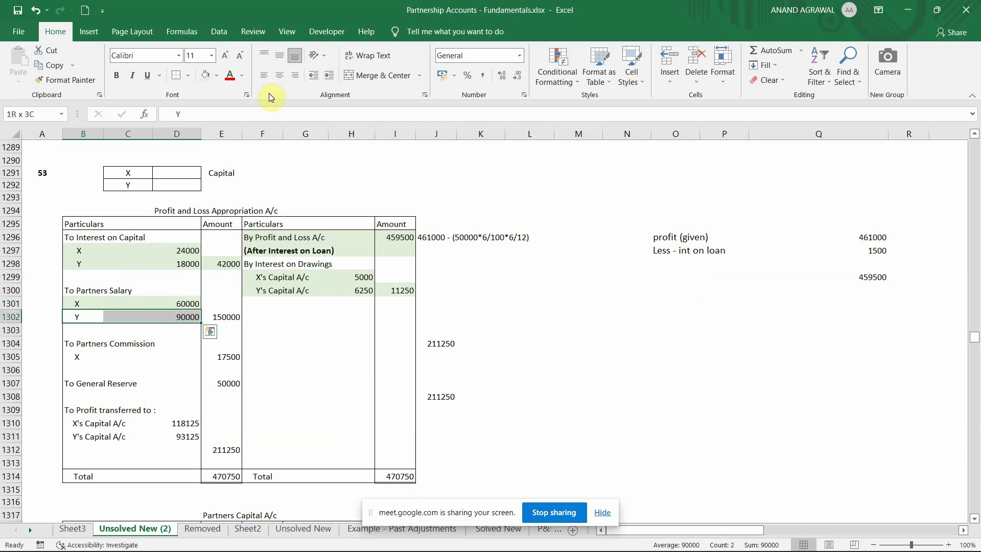
{"action": "left_click", "coordinate": [206, 77]}
{"action": "key", "text": "Right"}
{"action": "key", "text": "Right"}
{"action": "key", "text": "Right"}
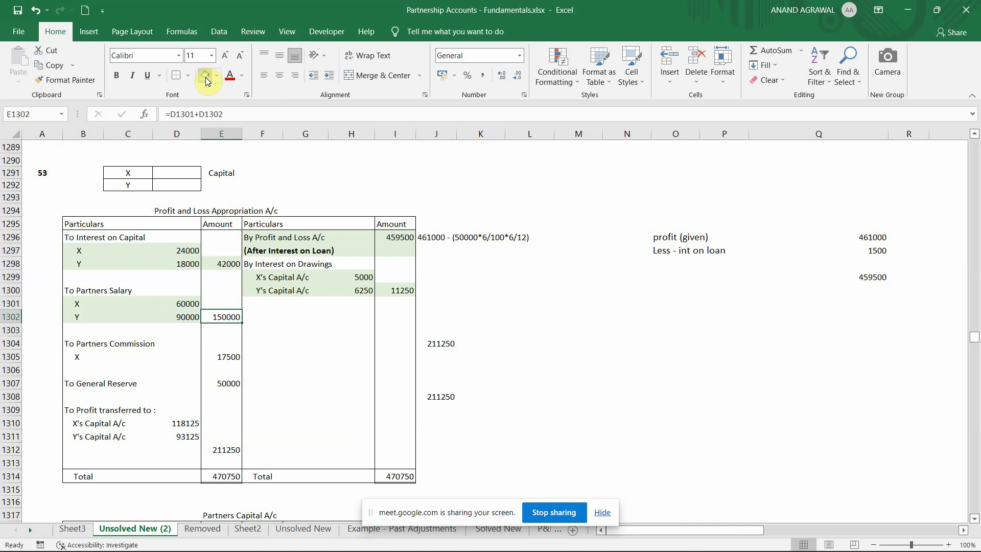
{"action": "left_click", "coordinate": [205, 78]}
- Check X's commission on sales in the textbook PDF, and shade X's commission entry in B1305:E1305 light green in Excel
{"action": "key", "text": "alt+Tab"}
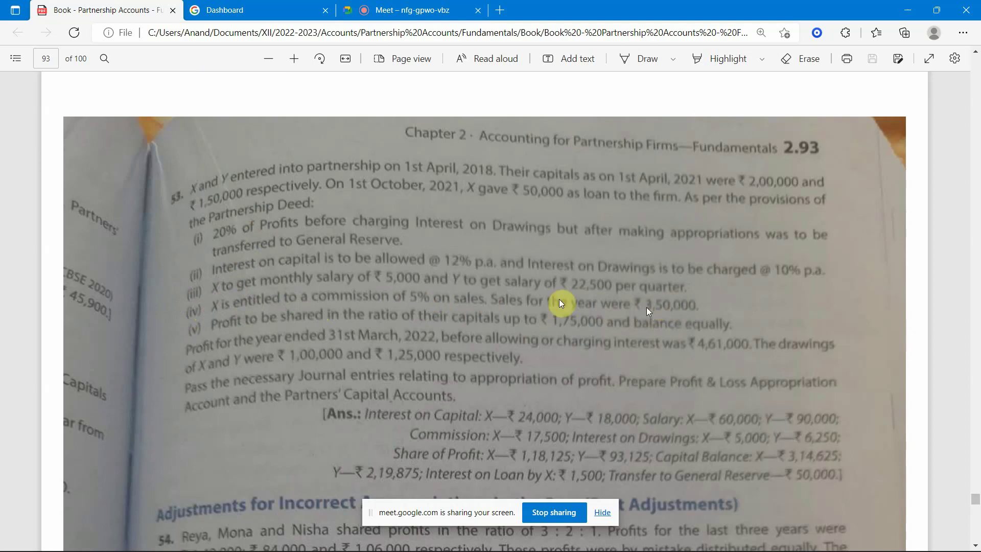
{"action": "key", "text": "alt+Tab"}
{"action": "key", "text": "Down"}
{"action": "key", "text": "Down"}
{"action": "key", "text": "Down"}
{"action": "key", "text": "Left"}
{"action": "key", "text": "Left"}
{"action": "key", "text": "Left"}
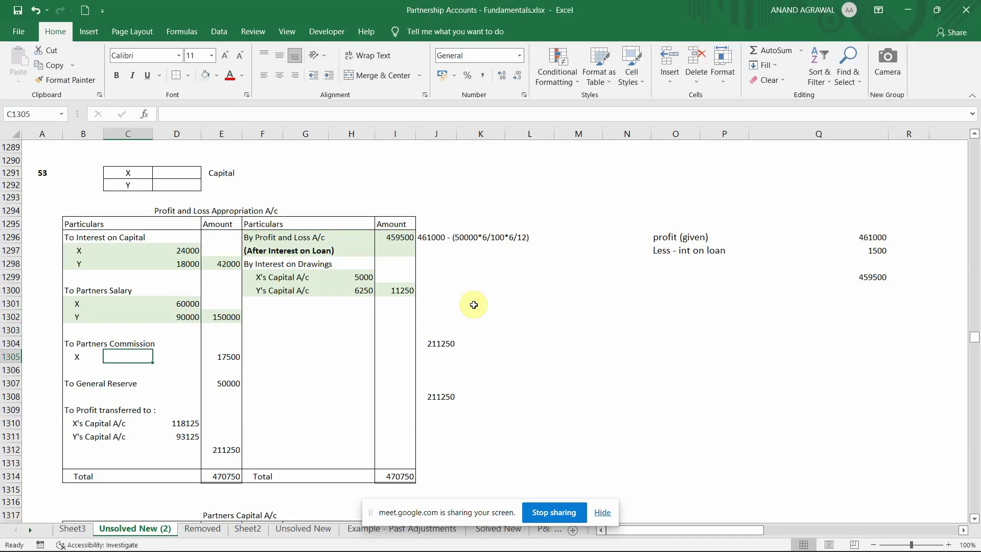
{"action": "key", "text": "shift+Right"}
{"action": "key", "text": "shift+Right"}
{"action": "key", "text": "shift+Right"}
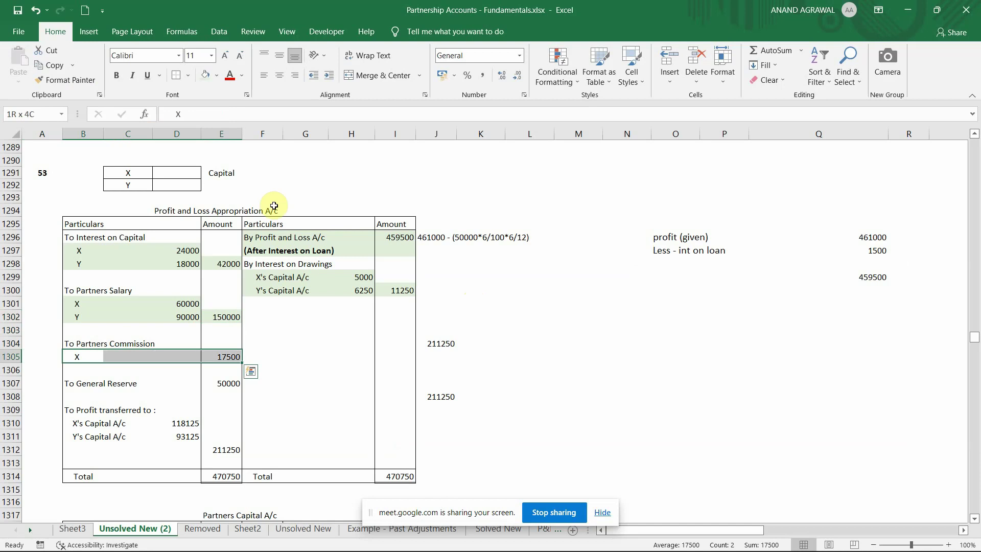
{"action": "left_click", "coordinate": [204, 75]}
- Check the 20% General Reserve term in the textbook PDF, and shade net profit F1344 light green in Excel's Calculation of General Reserve
{"action": "key", "text": "alt+Tab"}
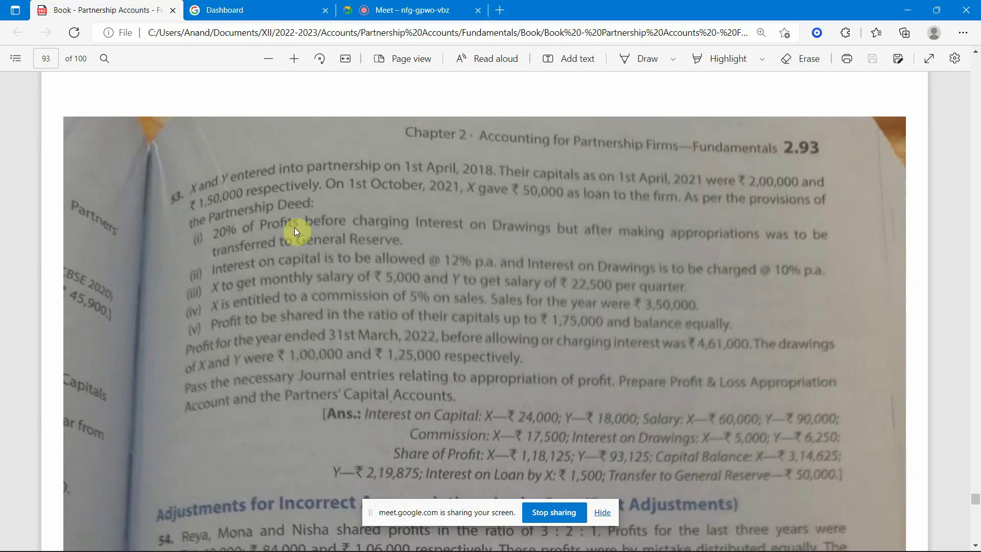
{"action": "key", "text": "alt+Tab"}
{"action": "key", "text": "Down"}
{"action": "key", "text": "Down"}
{"action": "key", "text": "Down"}
{"action": "key", "text": "Down"}
{"action": "key", "text": "Down"}
{"action": "key", "text": "Down"}
{"action": "key", "text": "Down"}
{"action": "key", "text": "Down"}
{"action": "key", "text": "Down"}
{"action": "key", "text": "Down"}
{"action": "key", "text": "Down"}
{"action": "key", "text": "Down"}
{"action": "key", "text": "Down"}
{"action": "key", "text": "Down"}
{"action": "key", "text": "Down"}
{"action": "key", "text": "Down"}
{"action": "key", "text": "Down"}
{"action": "key", "text": "Down"}
{"action": "key", "text": "Down"}
{"action": "key", "text": "Down"}
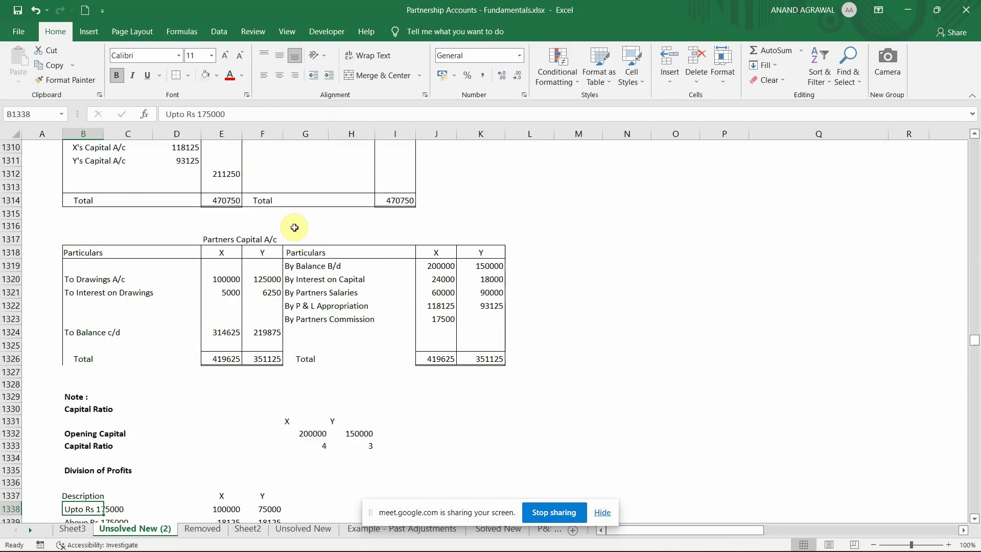
{"action": "key", "text": "Up"}
{"action": "key", "text": "Up"}
{"action": "key", "text": "Up"}
{"action": "key", "text": "Up"}
{"action": "key", "text": "Down"}
{"action": "key", "text": "Down"}
{"action": "key", "text": "Down"}
{"action": "key", "text": "Down"}
{"action": "key", "text": "Down"}
{"action": "key", "text": "Down"}
{"action": "key", "text": "Down"}
{"action": "key", "text": "Down"}
{"action": "key", "text": "Down"}
{"action": "key", "text": "Down"}
{"action": "key", "text": "Down"}
{"action": "key", "text": "Down"}
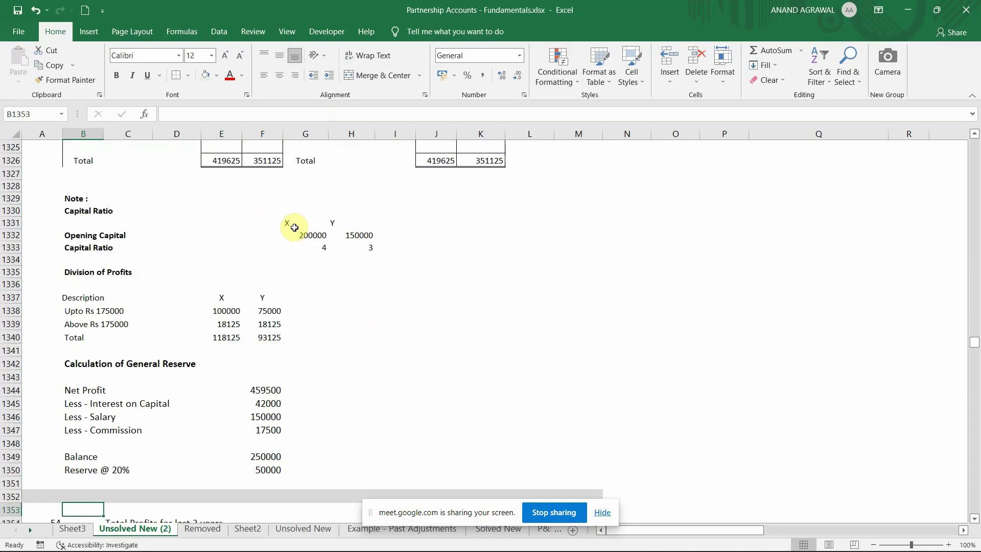
{"action": "key", "text": "Up"}
{"action": "key", "text": "Up"}
{"action": "key", "text": "Up"}
{"action": "key", "text": "Up"}
{"action": "key", "text": "Up"}
{"action": "key", "text": "Up"}
{"action": "key", "text": "Up"}
{"action": "key", "text": "Up"}
{"action": "key", "text": "Up"}
{"action": "key", "text": "Up"}
{"action": "key", "text": "Right"}
{"action": "key", "text": "Right"}
{"action": "key", "text": "Right"}
{"action": "key", "text": "Right"}
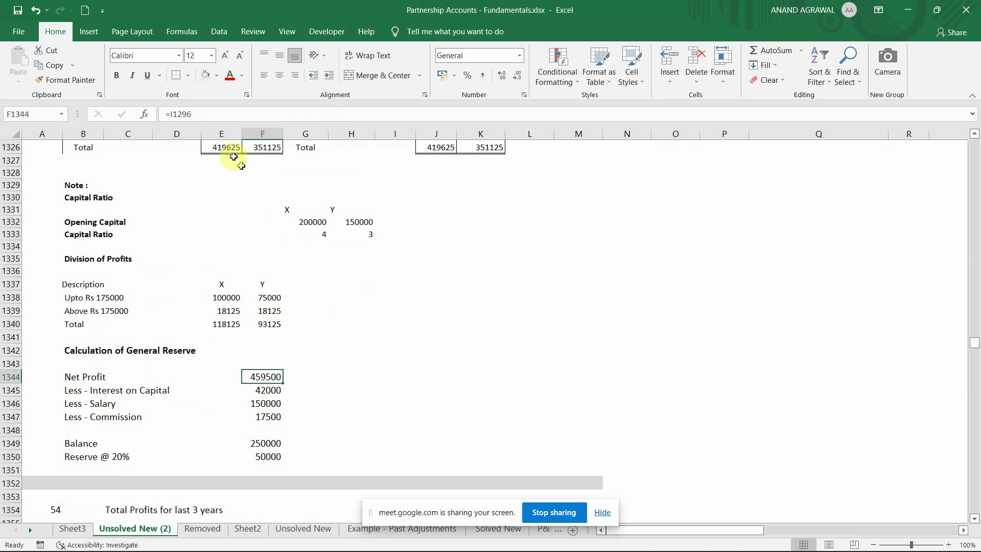
{"action": "left_click", "coordinate": [205, 76]}
- Add the note "(After Interest on Loan)" in G1344 beside the net profit figure
{"action": "key", "text": "Right"}
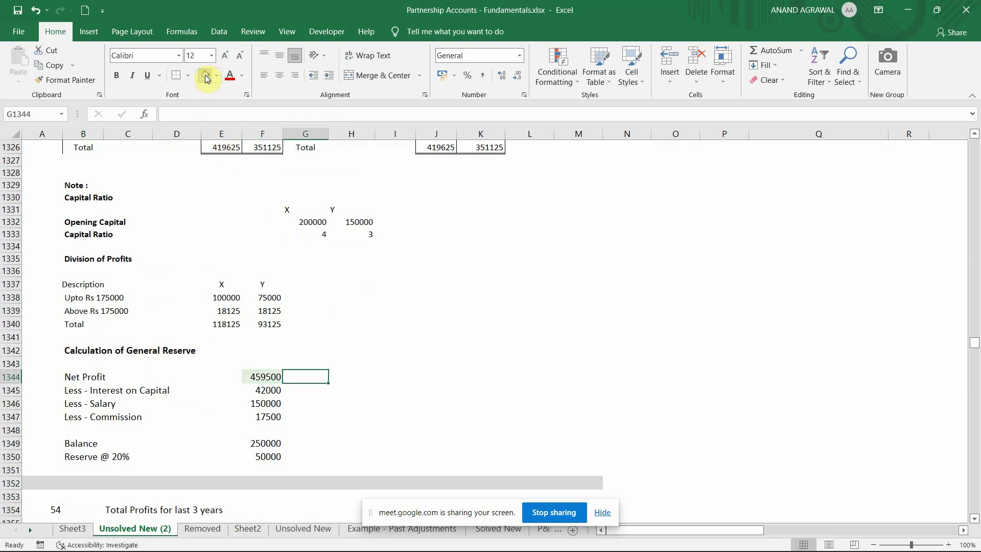
{"action": "type", "text": "(After I"}
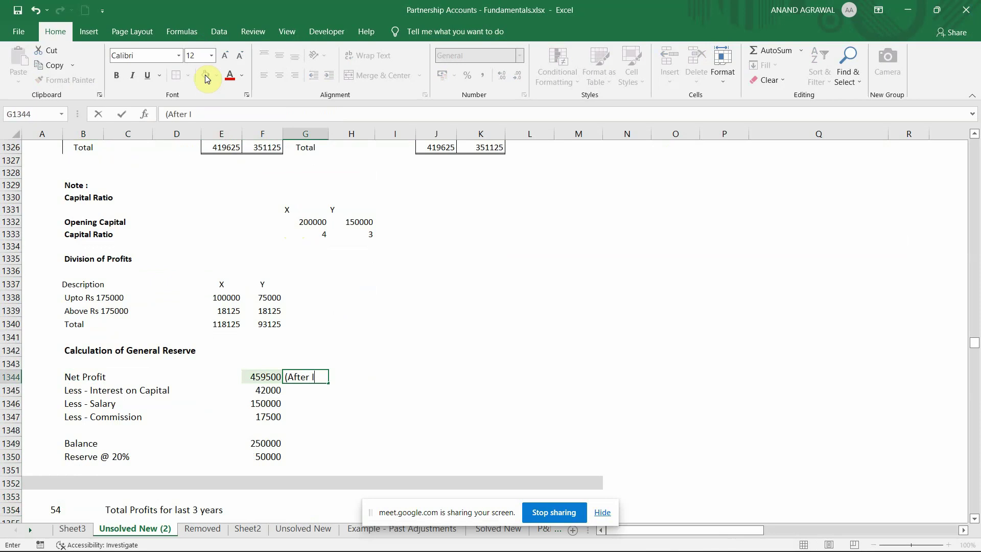
{"action": "type", "text": "nterest on Loan)"}
{"action": "key", "text": "Return"}
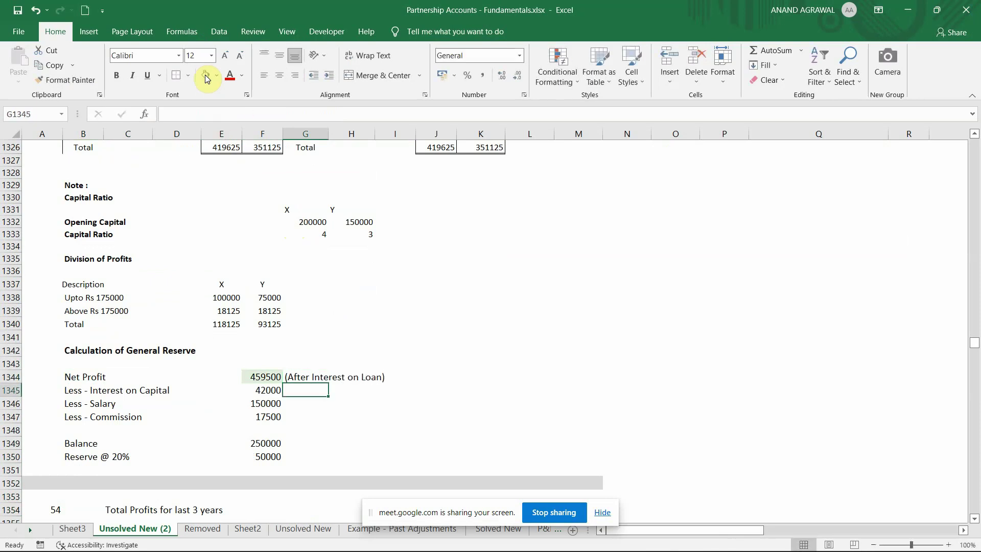
- Review the interest on capital, salary and commission amounts in E1298, E1302 and E1305 of the Profit and Loss Appropriation Account
{"action": "key", "text": "Left"}
{"action": "key", "text": "Left"}
{"action": "key", "text": "Left"}
{"action": "key", "text": "Right"}
{"action": "key", "text": "Right"}
{"action": "key", "text": "Up"}
{"action": "key", "text": "Up"}
{"action": "key", "text": "Up"}
{"action": "key", "text": "Up"}
{"action": "key", "text": "Up"}
{"action": "key", "text": "Up"}
{"action": "key", "text": "Up"}
{"action": "key", "text": "Up"}
{"action": "key", "text": "Up"}
{"action": "key", "text": "Up"}
{"action": "key", "text": "Up"}
{"action": "key", "text": "Up"}
{"action": "key", "text": "Up"}
{"action": "key", "text": "Up"}
{"action": "key", "text": "Up"}
{"action": "key", "text": "Up"}
{"action": "key", "text": "Up"}
{"action": "key", "text": "Up"}
{"action": "key", "text": "Up"}
{"action": "key", "text": "Up"}
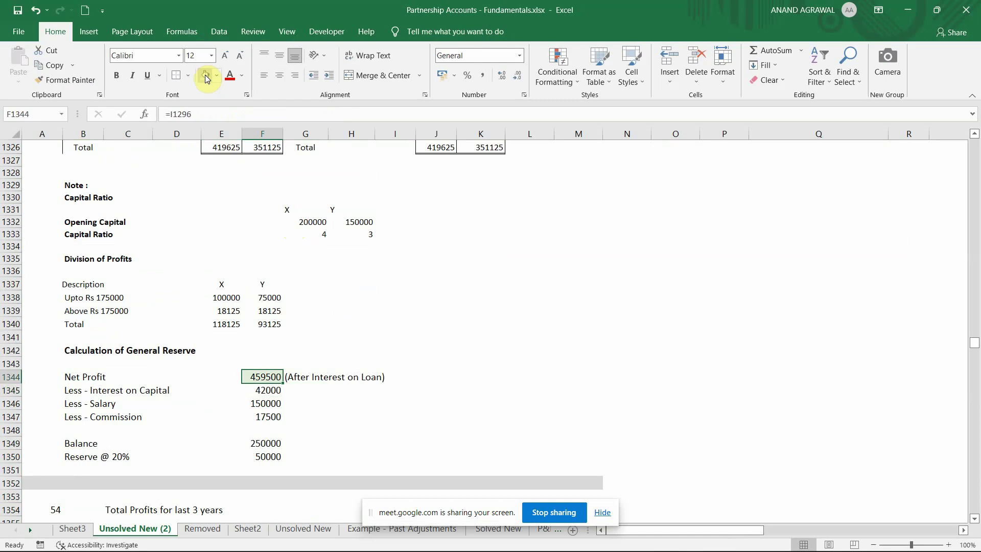
{"action": "key", "text": "Up"}
{"action": "key", "text": "Up"}
{"action": "key", "text": "Up"}
{"action": "key", "text": "Up"}
{"action": "key", "text": "Up"}
{"action": "key", "text": "Up"}
{"action": "key", "text": "Up"}
{"action": "key", "text": "Up"}
{"action": "key", "text": "Up"}
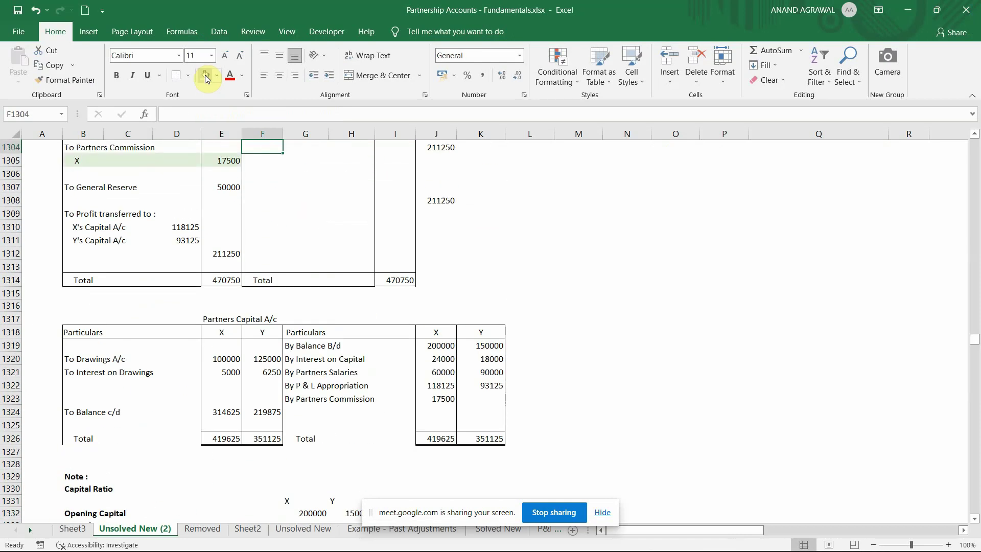
{"action": "key", "text": "Down"}
{"action": "key", "text": "Left"}
{"action": "key", "text": "Up"}
{"action": "key", "text": "Up"}
{"action": "key", "text": "Down"}
{"action": "key", "text": "Down"}
{"action": "key", "text": "Down"}
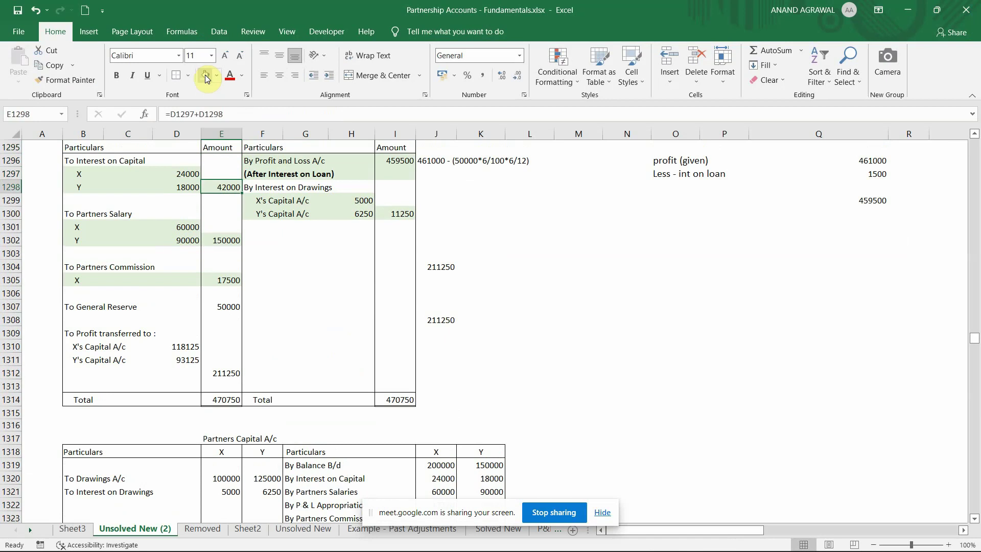
{"action": "key", "text": "Down"}
{"action": "key", "text": "Down"}
{"action": "key", "text": "Down"}
{"action": "key", "text": "Down"}
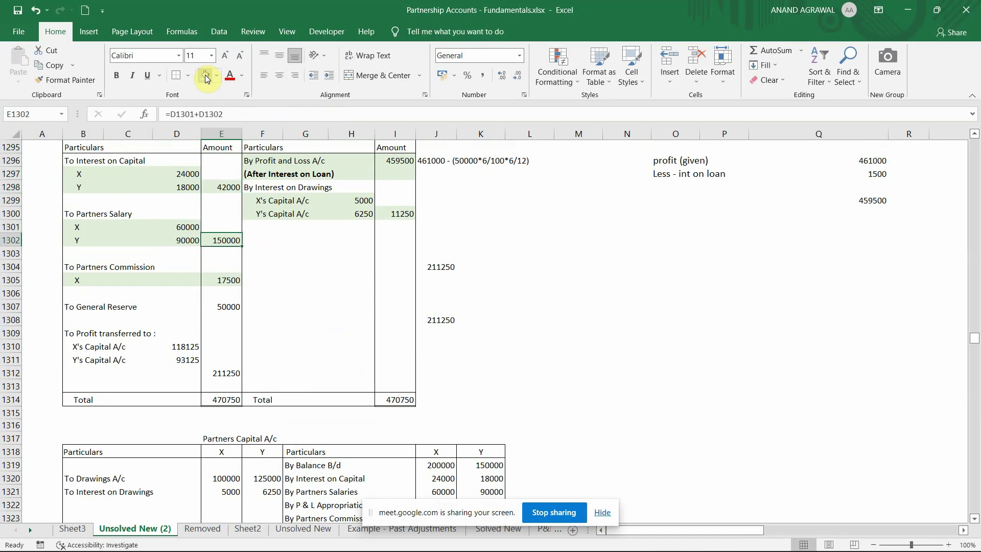
{"action": "key", "text": "Down"}
{"action": "key", "text": "Down"}
{"action": "key", "text": "Down"}
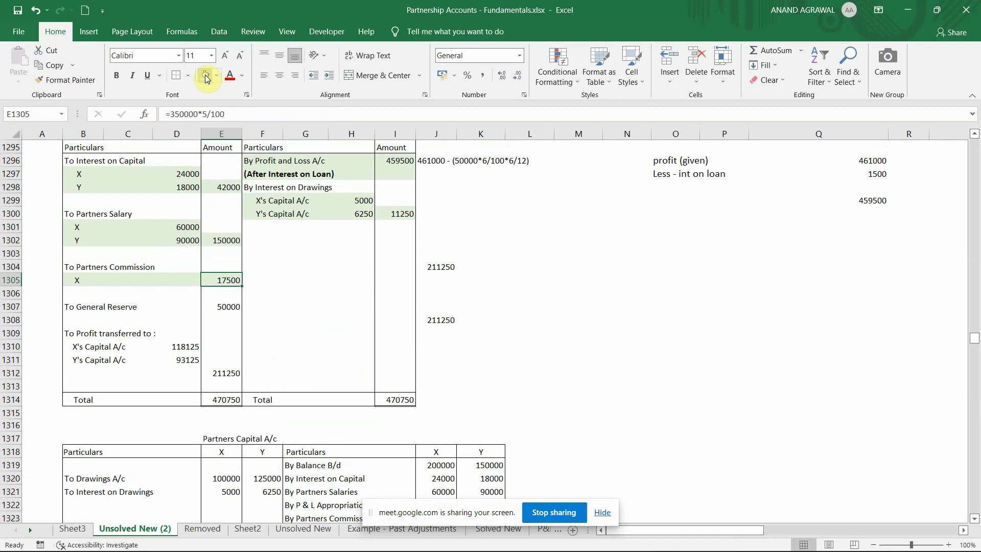
- Return to the deduction rows of the Calculation of General Reserve, around row 1347
{"action": "key", "text": "Down"}
{"action": "key", "text": "Down"}
{"action": "key", "text": "Down"}
{"action": "key", "text": "Down"}
{"action": "key", "text": "Down"}
{"action": "key", "text": "Down"}
{"action": "key", "text": "Down"}
{"action": "key", "text": "Down"}
{"action": "key", "text": "Down"}
{"action": "key", "text": "Down"}
{"action": "key", "text": "Down"}
{"action": "key", "text": "Down"}
{"action": "key", "text": "Down"}
{"action": "key", "text": "Down"}
{"action": "key", "text": "Down"}
{"action": "key", "text": "Down"}
{"action": "key", "text": "Down"}
{"action": "key", "text": "Down"}
{"action": "key", "text": "Down"}
{"action": "key", "text": "Down"}
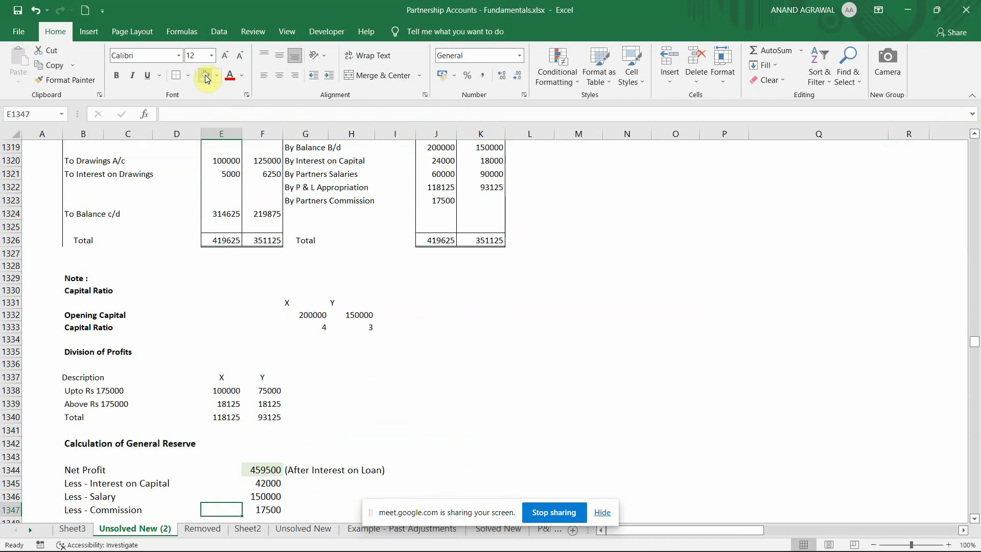
- Shade the interest on capital, salary and commission amounts (F1345:F1347) in the general reserve calculation with the current light green fill
{"action": "key", "text": "Down"}
{"action": "key", "text": "Down"}
{"action": "key", "text": "Down"}
{"action": "key", "text": "Down"}
{"action": "key", "text": "Down"}
{"action": "key", "text": "Down"}
{"action": "key", "text": "Down"}
{"action": "key", "text": "Down"}
{"action": "key", "text": "Down"}
{"action": "key", "text": "Down"}
{"action": "key", "text": "Down"}
{"action": "key", "text": "Down"}
{"action": "key", "text": "Down"}
{"action": "key", "text": "Down"}
{"action": "key", "text": "Down"}
{"action": "key", "text": "Down"}
{"action": "key", "text": "Up"}
{"action": "key", "text": "Up"}
{"action": "key", "text": "Up"}
{"action": "key", "text": "Up"}
{"action": "key", "text": "Up"}
{"action": "key", "text": "Up"}
{"action": "key", "text": "Up"}
{"action": "key", "text": "Up"}
{"action": "key", "text": "Up"}
{"action": "key", "text": "Up"}
{"action": "key", "text": "Up"}
{"action": "key", "text": "Up"}
{"action": "key", "text": "Up"}
{"action": "key", "text": "Up"}
{"action": "key", "text": "Up"}
{"action": "key", "text": "Up"}
{"action": "key", "text": "Up"}
{"action": "key", "text": "Up"}
{"action": "key", "text": "Up"}
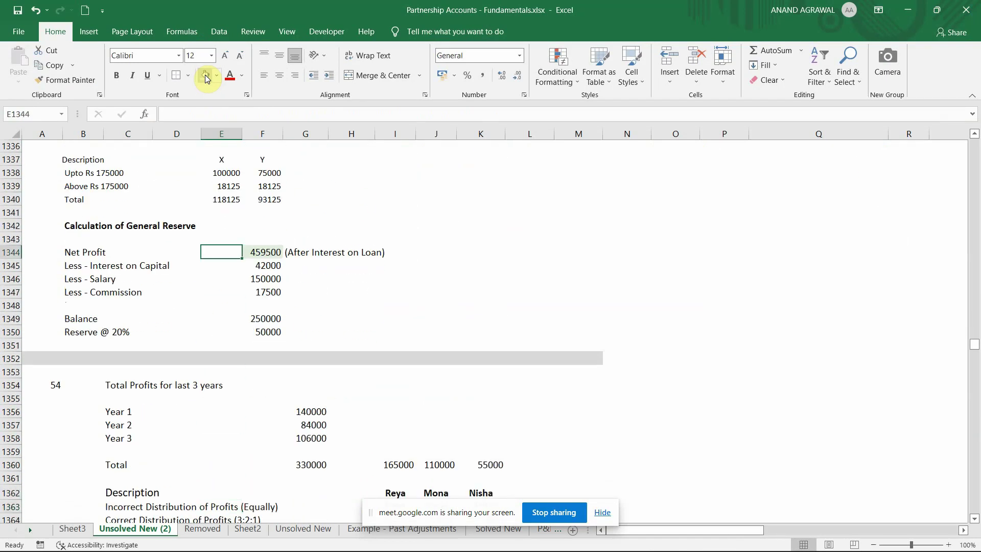
{"action": "key", "text": "Right"}
{"action": "key", "text": "Down"}
{"action": "left_click", "coordinate": [204, 74]}
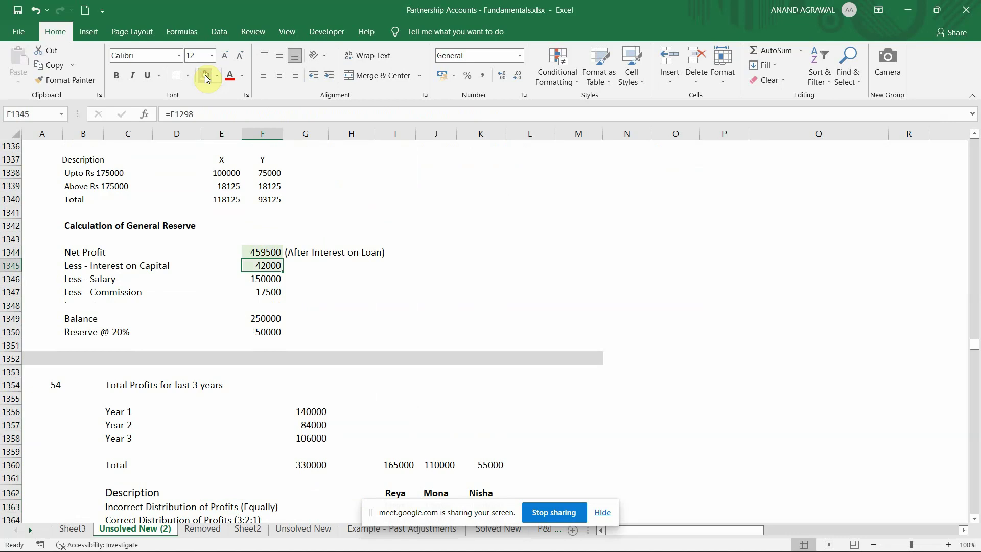
{"action": "key", "text": "Down"}
{"action": "left_click", "coordinate": [205, 75]}
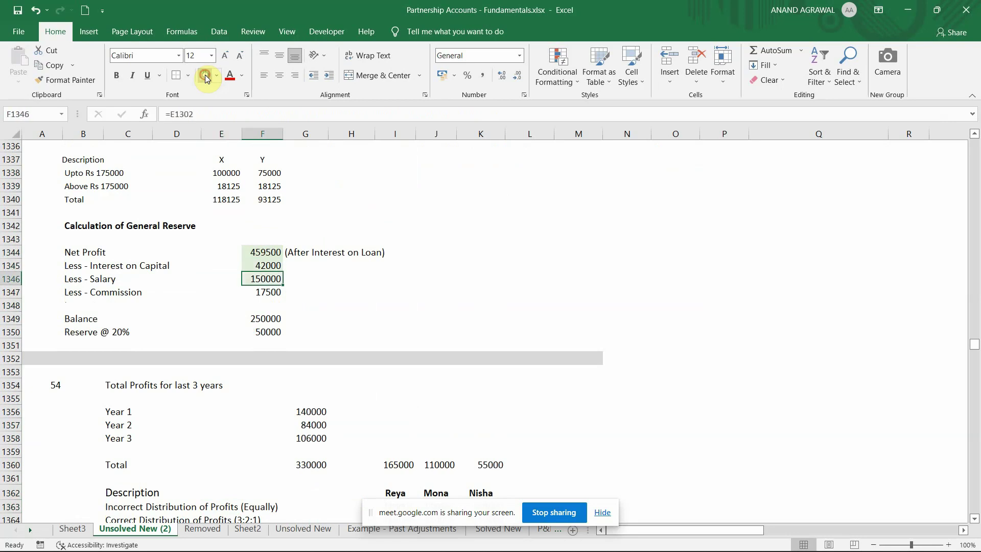
{"action": "key", "text": "Down"}
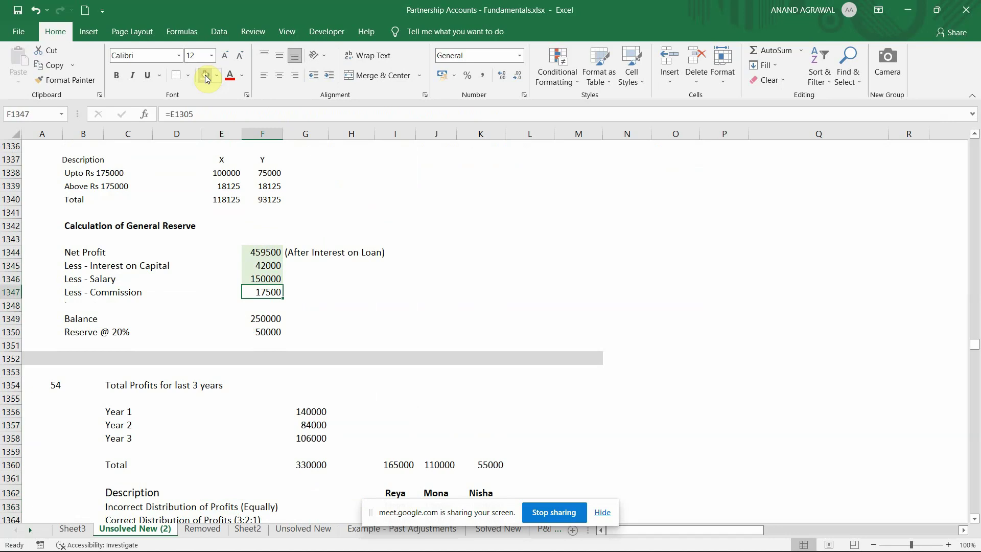
{"action": "left_click", "coordinate": [205, 75]}
- Shade the Balance amount in F1349 of the general reserve calculation with a light gold fill
{"action": "key", "text": "Down"}
{"action": "key", "text": "Down"}
{"action": "key", "text": "Left"}
{"action": "key", "text": "Left"}
{"action": "key", "text": "Right"}
{"action": "key", "text": "Right"}
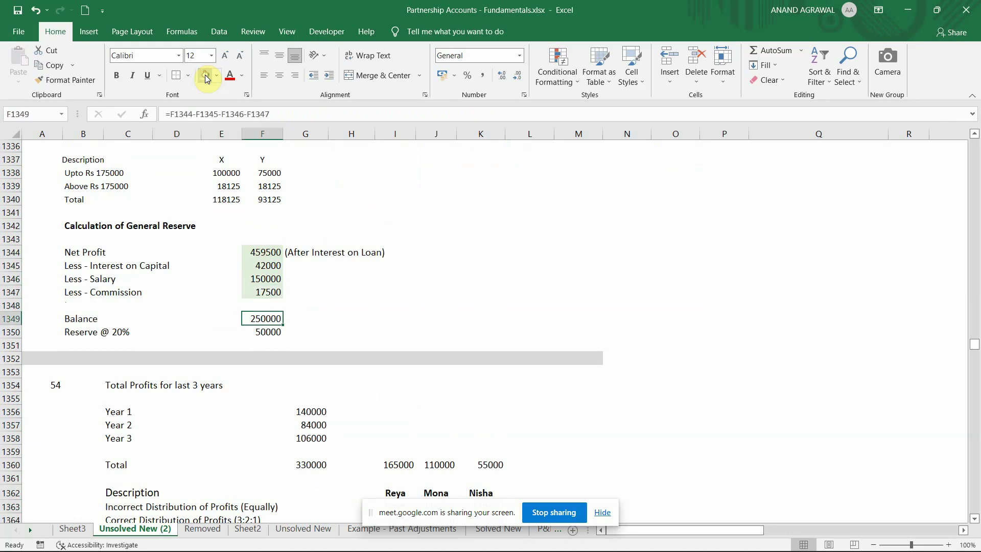
{"action": "left_click", "coordinate": [216, 75]}
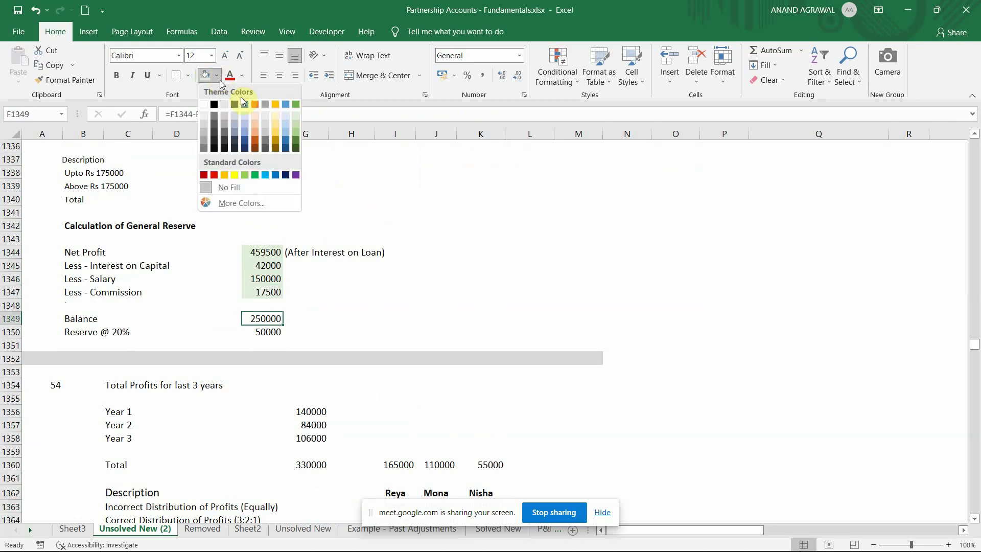
{"action": "left_click", "coordinate": [276, 119]}
{"action": "key", "text": "Up"}
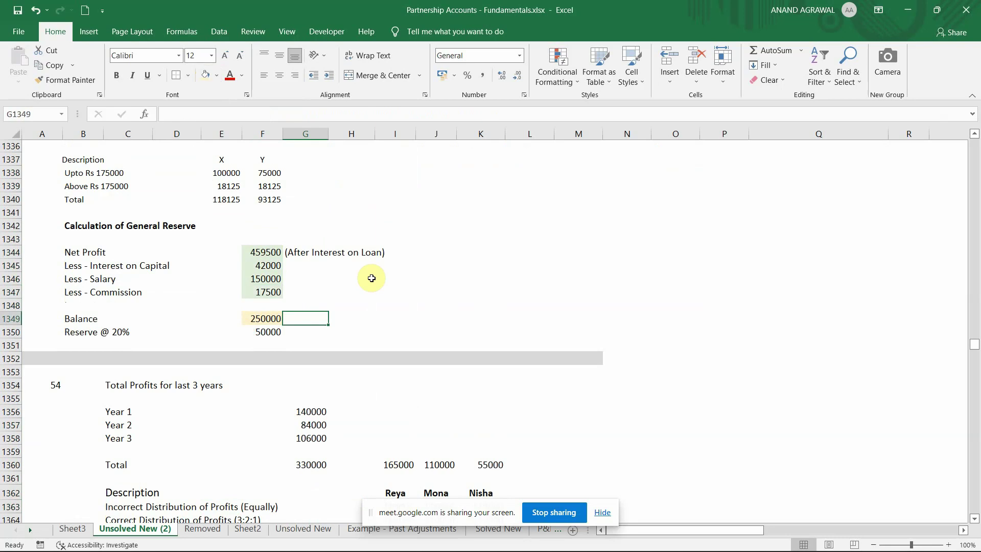
{"action": "key", "text": "Right"}
{"action": "key", "text": "Left"}
{"action": "key", "text": "Right"}
{"action": "key", "text": "Right"}
{"action": "key", "text": "Left"}
{"action": "key", "text": "Left"}
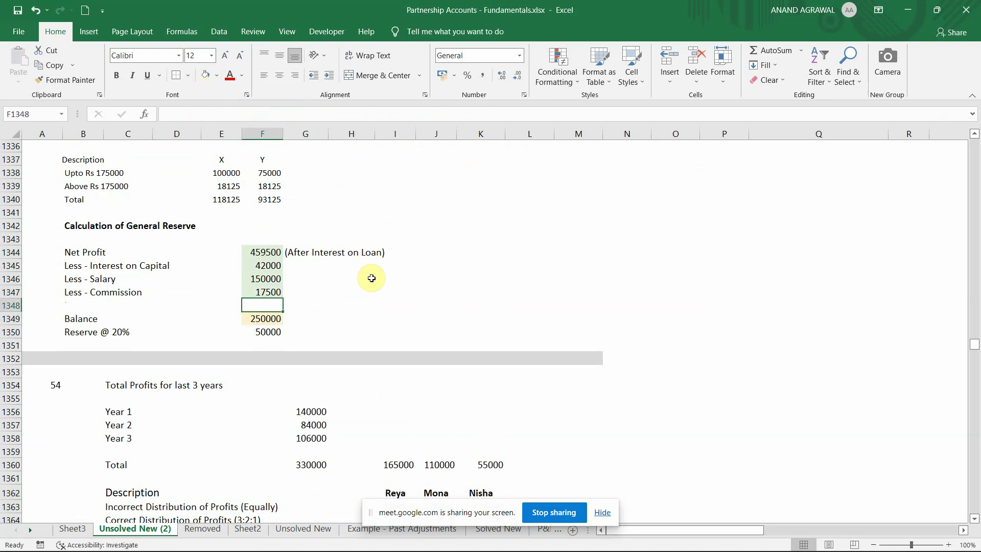
{"action": "key", "text": "Right"}
{"action": "key", "text": "Right"}
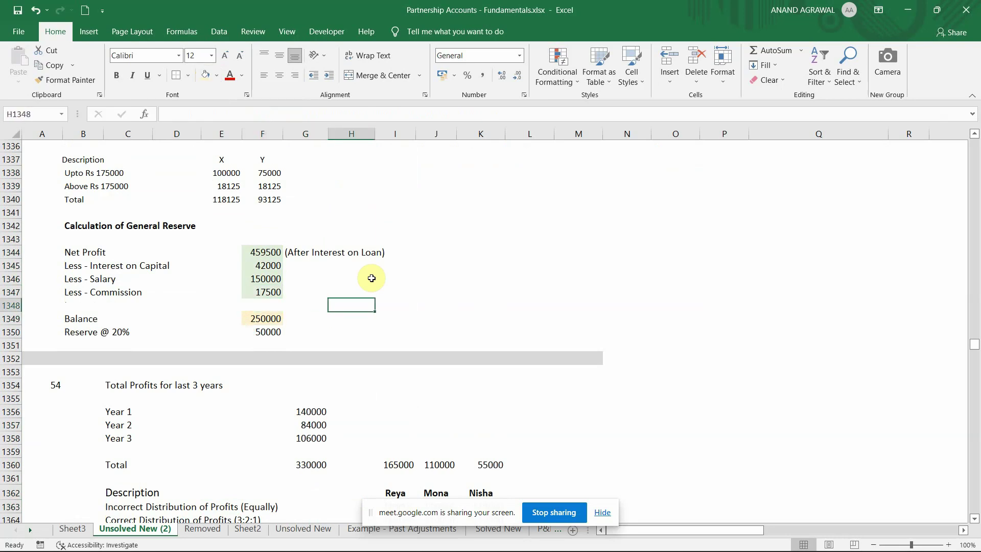
{"action": "key", "text": "Left"}
{"action": "key", "text": "Left"}
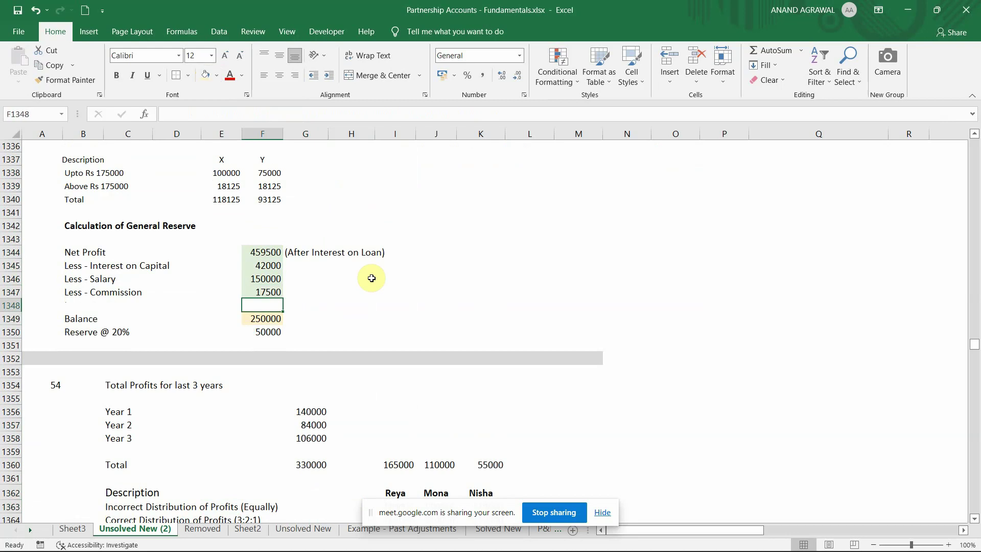
- Switch to the textbook PDF in Edge to read question 53's general reserve provision, and return to the Excel workbook
{"action": "key", "text": "alt+Tab"}
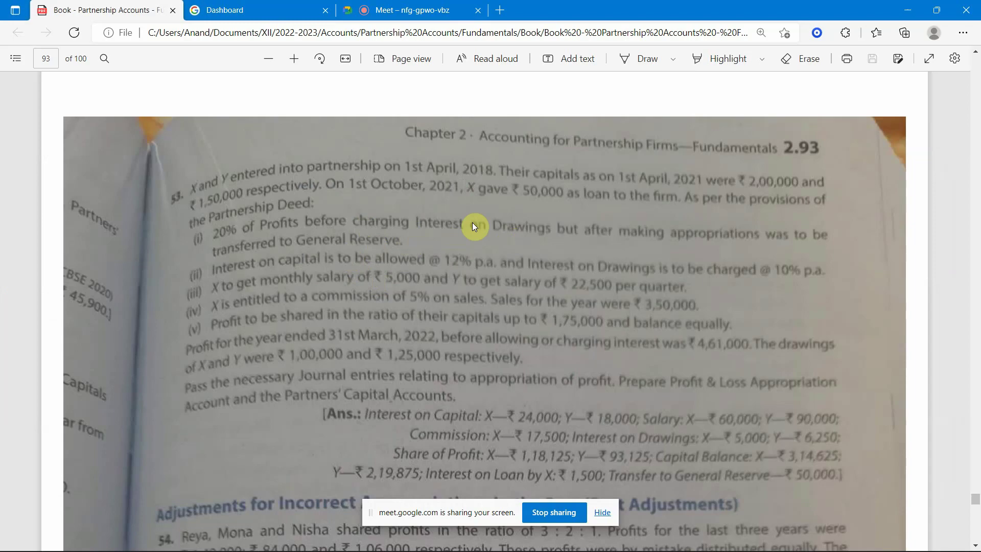
{"action": "key", "text": "alt+Tab"}
{"action": "key", "text": "Left"}
{"action": "key", "text": "Left"}
{"action": "key", "text": "Left"}
{"action": "key", "text": "Right"}
{"action": "key", "text": "Right"}
{"action": "key", "text": "Right"}
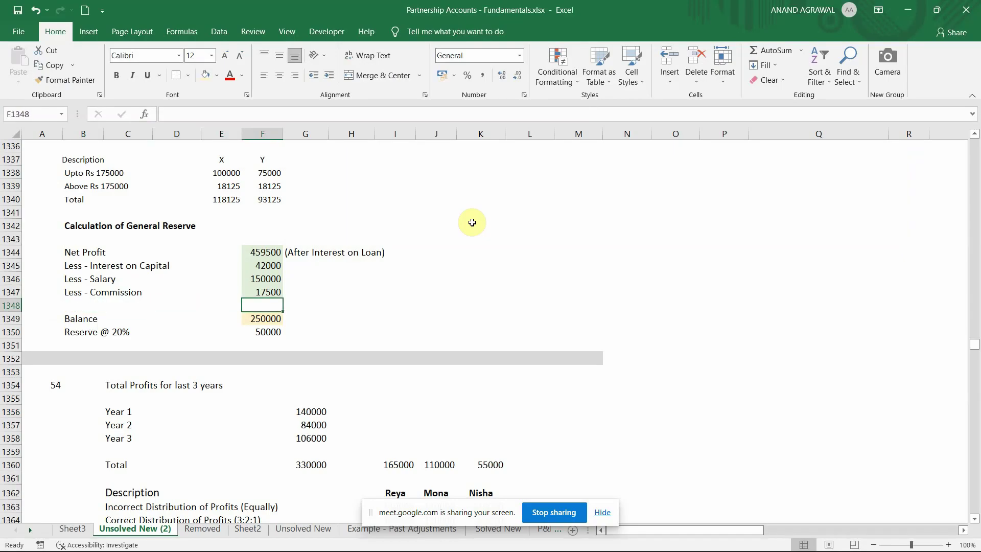
- Examine the Balance and Reserve @ 20% formulas in F1349 and F1350, and compare them with question 53 in the textbook PDF
{"action": "key", "text": "Down"}
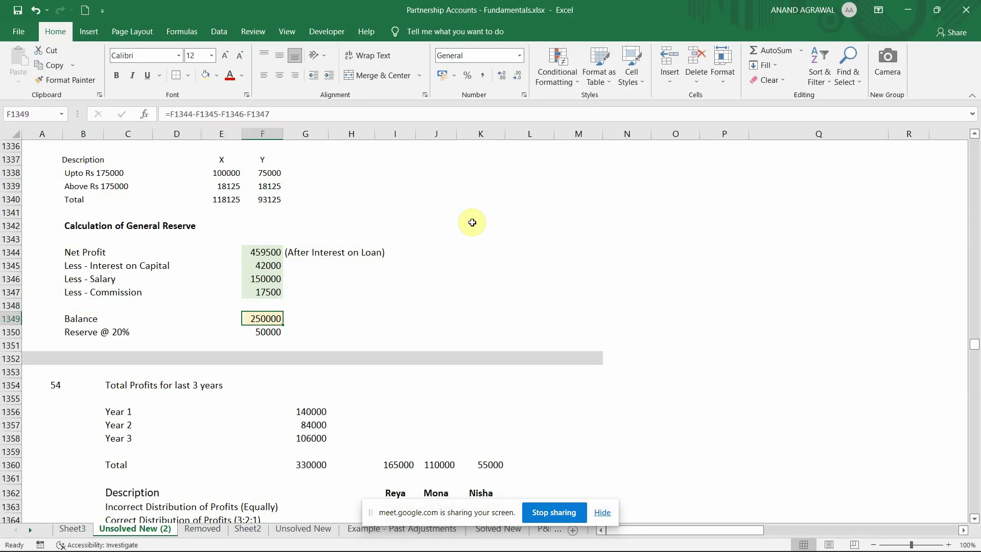
{"action": "key", "text": "Down"}
{"action": "key", "text": "Right"}
{"action": "key", "text": "Left"}
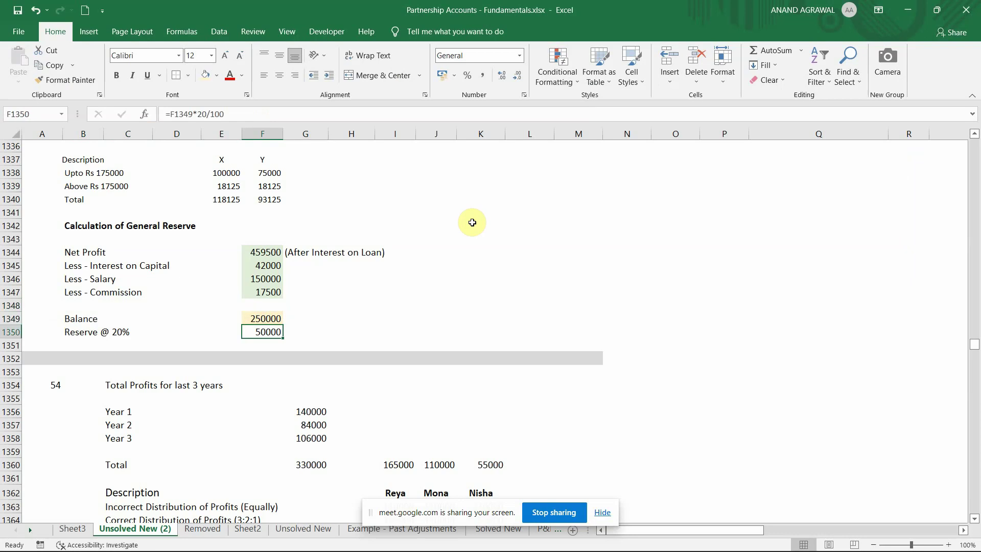
{"action": "key", "text": "Left"}
{"action": "key", "text": "Right"}
{"action": "key", "text": "Right"}
{"action": "key", "text": "Left"}
{"action": "key", "text": "Left"}
{"action": "key", "text": "Right"}
{"action": "key", "text": "Right"}
{"action": "key", "text": "alt+Tab"}
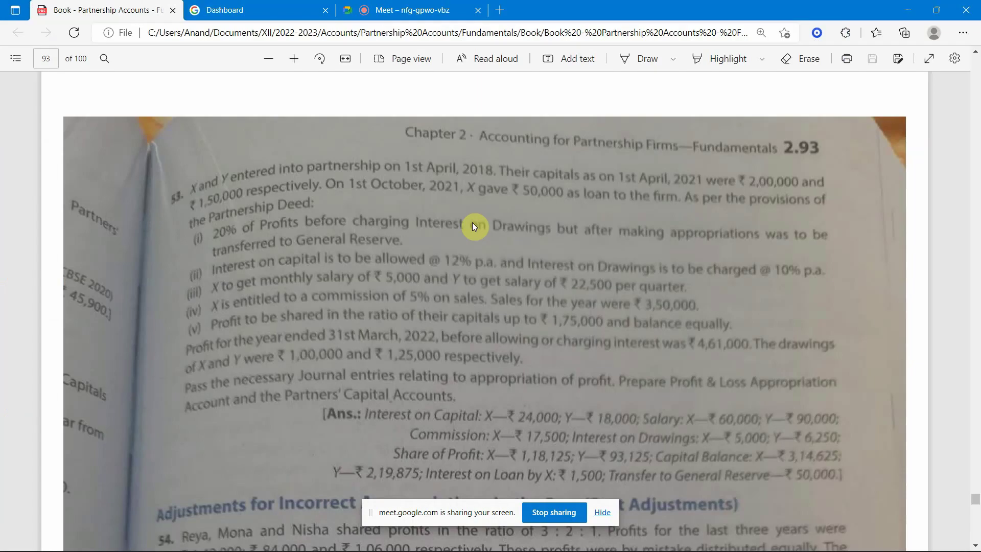
{"action": "key", "text": "alt+Tab"}
- Examine the profit and interest on drawings amounts on the credit side of the Profit and Loss Appropriation account
{"action": "key", "text": "Page_Up"}
{"action": "key", "text": "Up"}
{"action": "key", "text": "Up"}
{"action": "key", "text": "Up"}
{"action": "key", "text": "Up"}
{"action": "key", "text": "Up"}
{"action": "key", "text": "Up"}
{"action": "key", "text": "Up"}
{"action": "key", "text": "Up"}
{"action": "key", "text": "Up"}
{"action": "key", "text": "Up"}
{"action": "key", "text": "Up"}
{"action": "key", "text": "Up"}
{"action": "key", "text": "Up"}
{"action": "key", "text": "Up"}
{"action": "key", "text": "Up"}
{"action": "key", "text": "Up"}
{"action": "key", "text": "Up"}
{"action": "key", "text": "Up"}
{"action": "key", "text": "Up"}
{"action": "key", "text": "Up"}
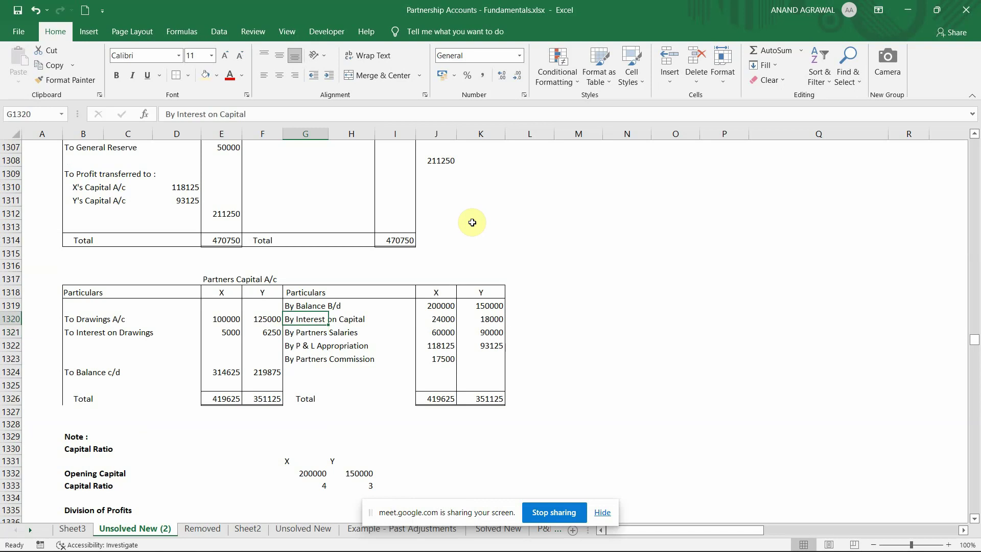
{"action": "key", "text": "Down"}
{"action": "key", "text": "Down"}
{"action": "key", "text": "Down"}
{"action": "key", "text": "Down"}
{"action": "key", "text": "Down"}
{"action": "key", "text": "Down"}
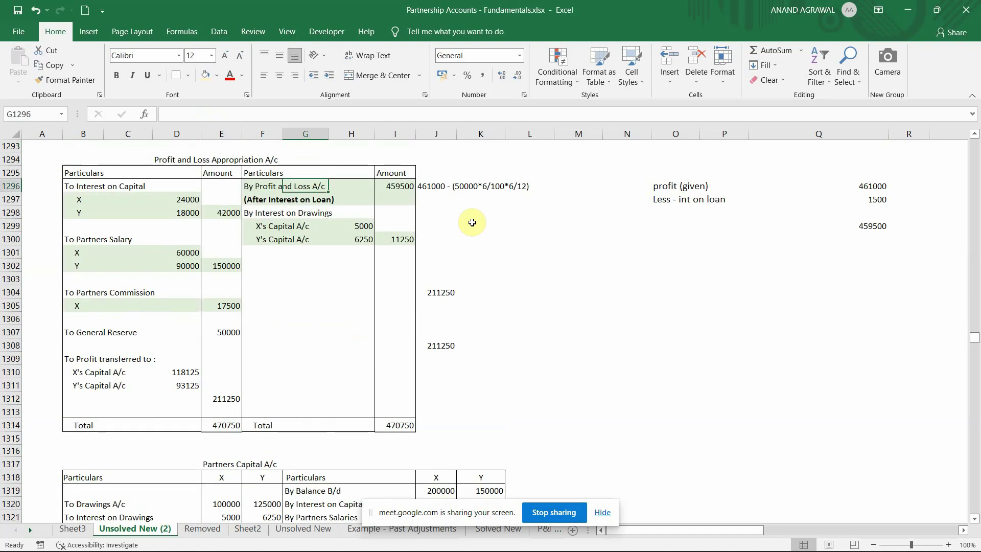
{"action": "key", "text": "Right"}
{"action": "key", "text": "Right"}
- Add 11250 of interest on drawings to the general reserve Balance in H1349 with the formula =F1349+11250
{"action": "key", "text": "Page_Down"}
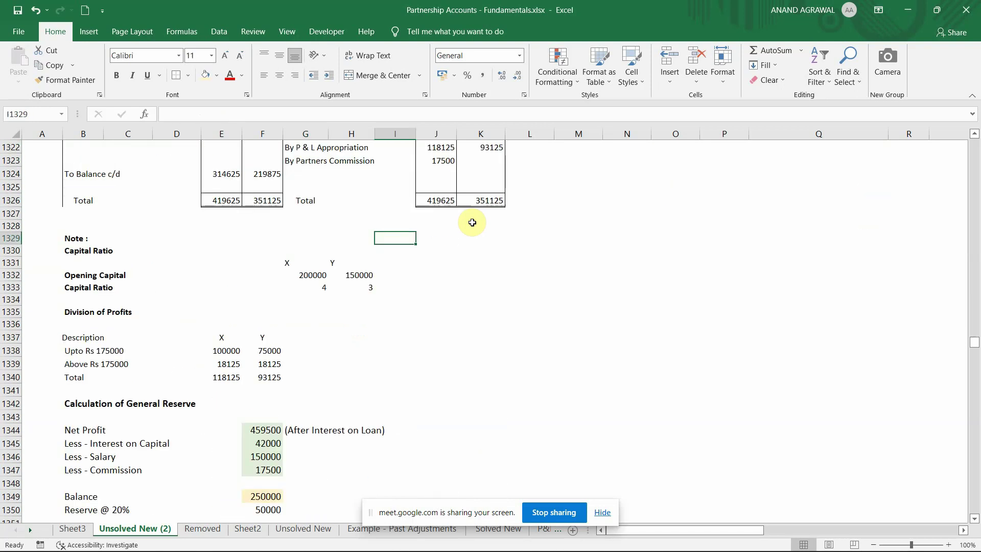
{"action": "key", "text": "Down"}
{"action": "key", "text": "Down"}
{"action": "key", "text": "Down"}
{"action": "key", "text": "Down"}
{"action": "key", "text": "Down"}
{"action": "key", "text": "Down"}
{"action": "key", "text": "Down"}
{"action": "key", "text": "Down"}
{"action": "key", "text": "Down"}
{"action": "key", "text": "Down"}
{"action": "key", "text": "Down"}
{"action": "key", "text": "Down"}
{"action": "key", "text": "Down"}
{"action": "key", "text": "Down"}
{"action": "key", "text": "Down"}
{"action": "key", "text": "Down"}
{"action": "key", "text": "Down"}
{"action": "key", "text": "Down"}
{"action": "key", "text": "Down"}
{"action": "key", "text": "Down"}
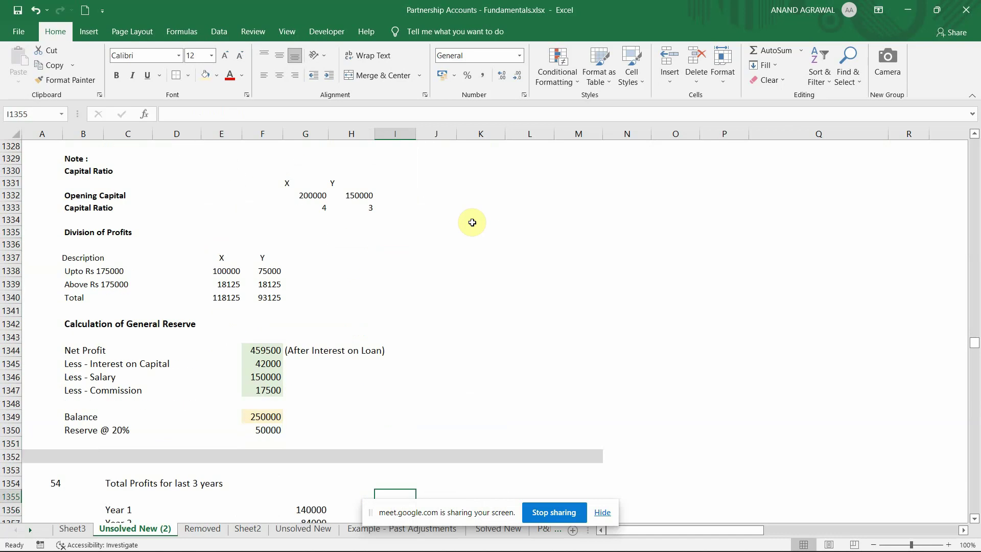
{"action": "key", "text": "Up"}
{"action": "key", "text": "Up"}
{"action": "key", "text": "Up"}
{"action": "key", "text": "Up"}
{"action": "key", "text": "Up"}
{"action": "key", "text": "Left"}
{"action": "key", "text": "Up"}
{"action": "type", "text": "="}
{"action": "key", "text": "Left"}
{"action": "key", "text": "Left"}
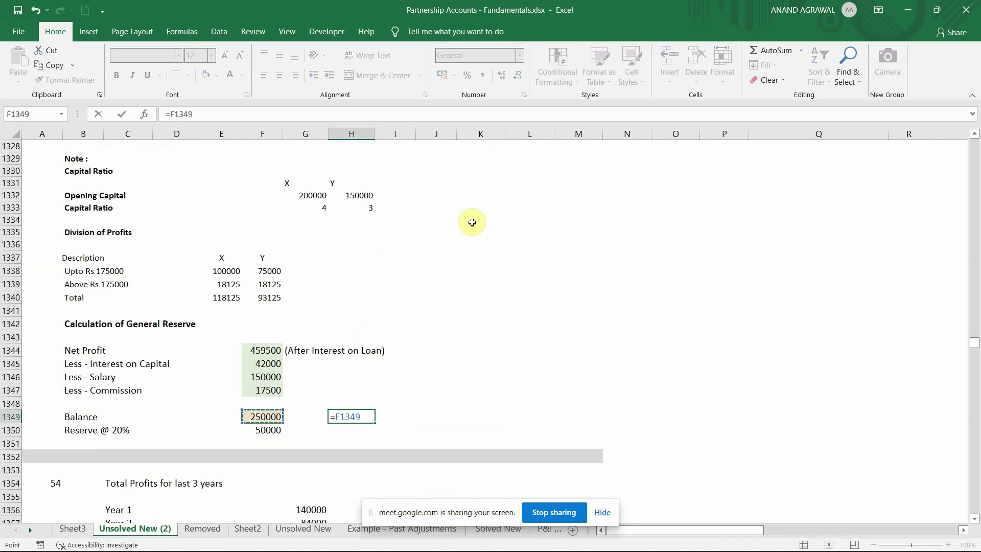
{"action": "type", "text": "+11250"}
{"action": "key", "text": "Return"}
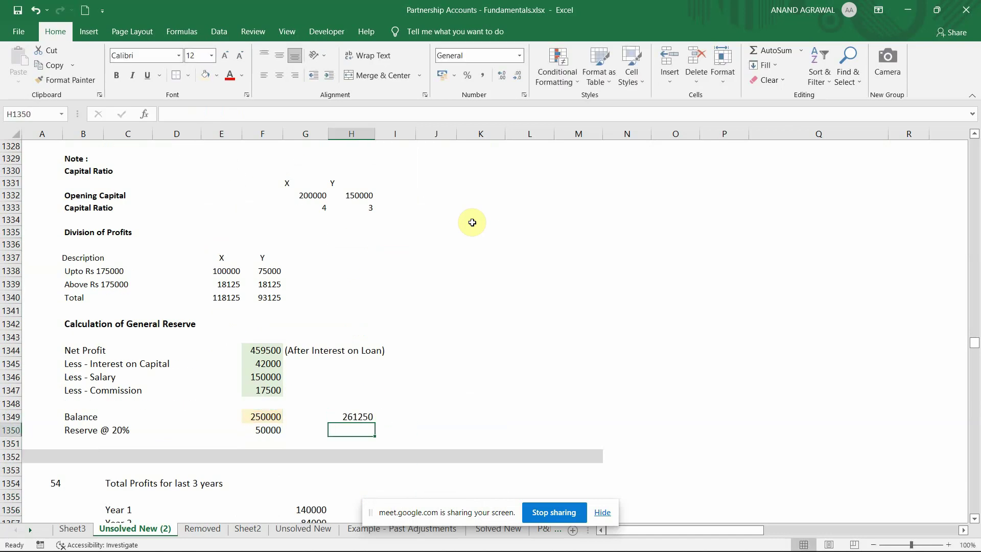
- Calculate 20% of the adjusted balance in I1349 with the formula =H1349*0.2
{"action": "key", "text": "Right"}
{"action": "key", "text": "Up"}
{"action": "type", "text": "="}
{"action": "key", "text": "Left"}
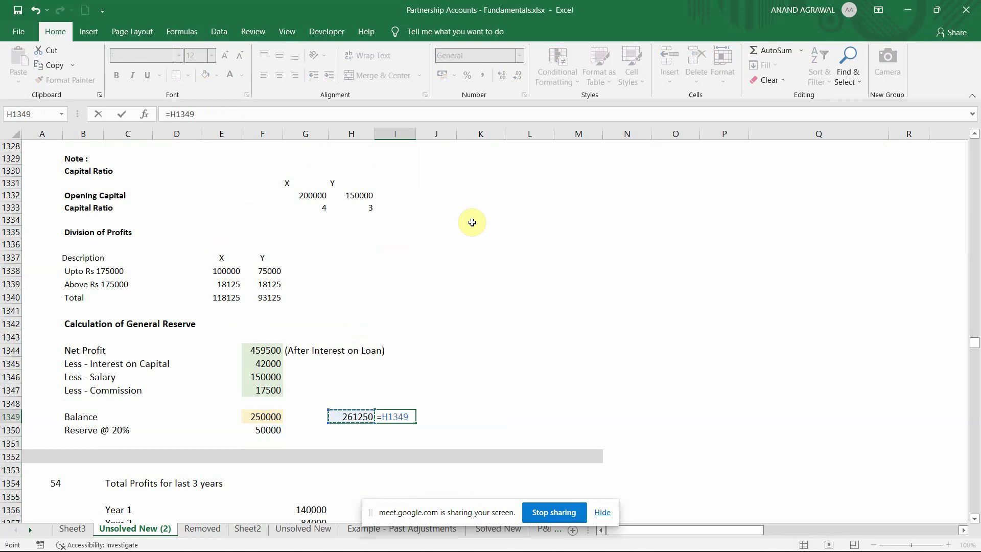
{"action": "type", "text": "*0.2"}
{"action": "key", "text": "Return"}
{"action": "key", "text": "Up"}
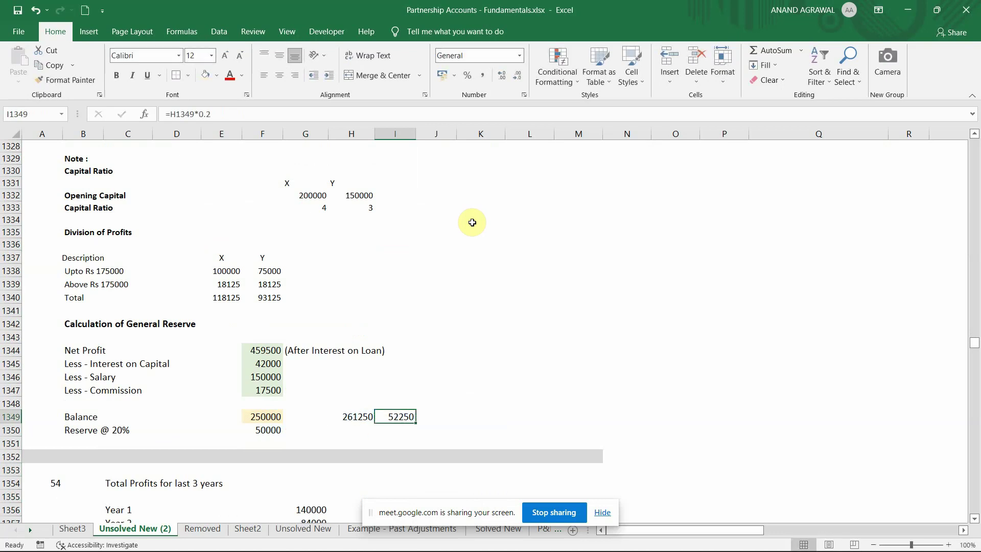
{"action": "key", "text": "Left"}
{"action": "key", "text": "Left"}
{"action": "key", "text": "Left"}
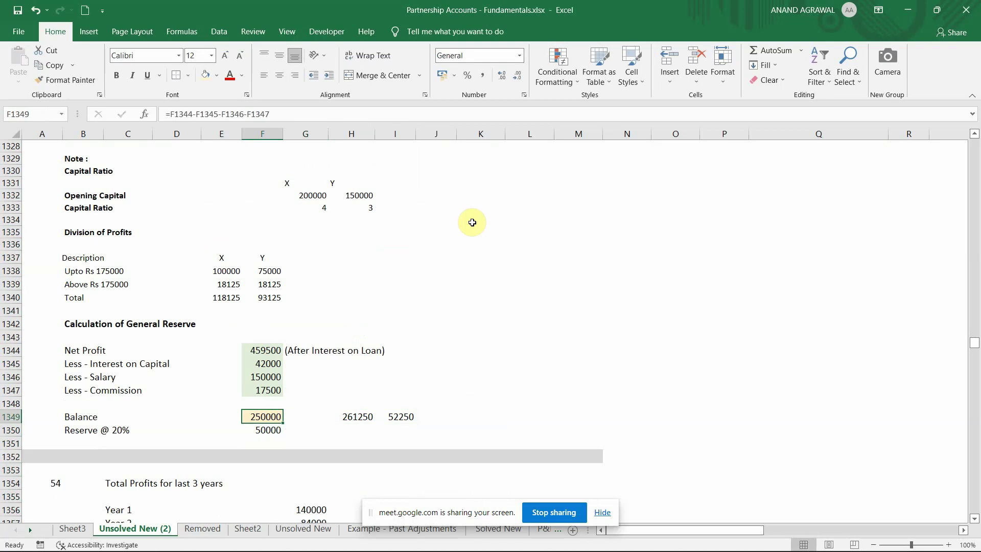
{"action": "key", "text": "Right"}
{"action": "key", "text": "Left"}
{"action": "key", "text": "Right"}
{"action": "key", "text": "Right"}
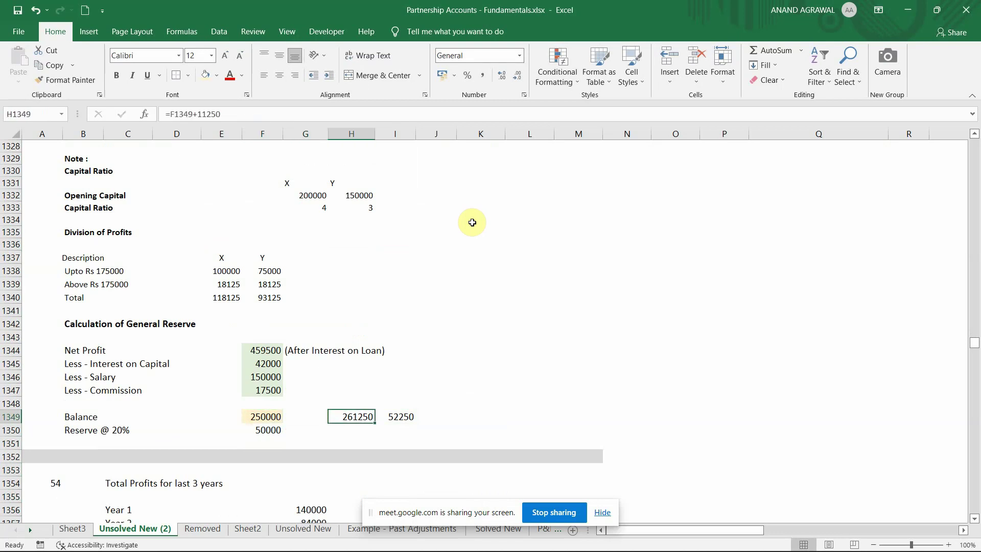
- Clear the trial general reserve calculations from H1349 and I1349
{"action": "key", "text": "shift+Right"}
{"action": "key", "text": "Delete"}
{"action": "key", "text": "Left"}
{"action": "key", "text": "Left"}
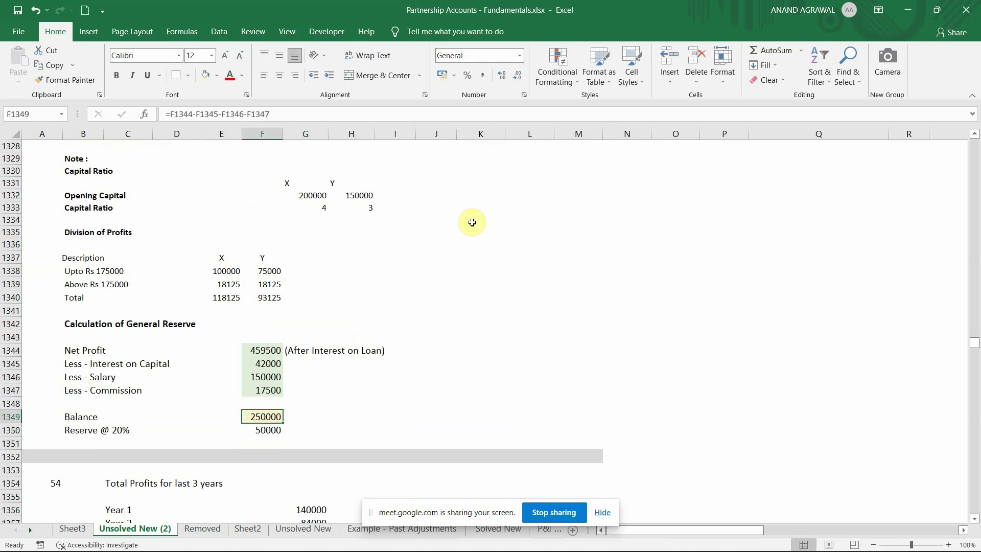
- Highlight the To General Reserve row, B1307 to E1307, in the Profit and Loss Appropriation account with the light yellow fill
{"action": "key", "text": "Down"}
{"action": "key", "text": "Up"}
{"action": "key", "text": "Up"}
{"action": "key", "text": "Up"}
{"action": "key", "text": "Up"}
{"action": "key", "text": "Up"}
{"action": "key", "text": "Up"}
{"action": "key", "text": "Up"}
{"action": "key", "text": "Up"}
{"action": "key", "text": "Up"}
{"action": "key", "text": "Up"}
{"action": "key", "text": "Up"}
{"action": "key", "text": "Up"}
{"action": "key", "text": "Up"}
{"action": "key", "text": "Up"}
{"action": "key", "text": "Up"}
{"action": "key", "text": "Up"}
{"action": "key", "text": "Up"}
{"action": "key", "text": "Up"}
{"action": "key", "text": "Up"}
{"action": "key", "text": "Up"}
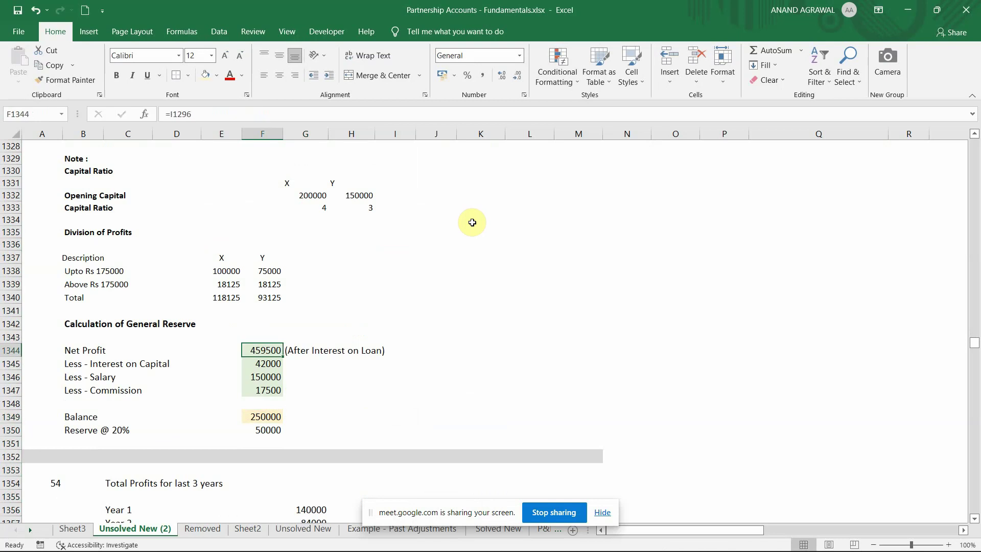
{"action": "key", "text": "Up"}
{"action": "key", "text": "Up"}
{"action": "key", "text": "Up"}
{"action": "key", "text": "Up"}
{"action": "key", "text": "Up"}
{"action": "key", "text": "Up"}
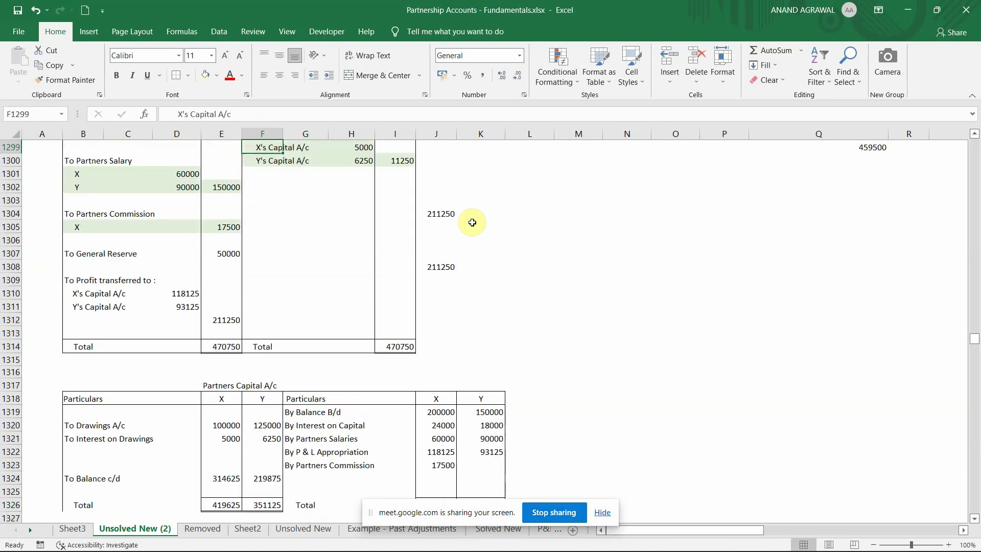
{"action": "key", "text": "Down"}
{"action": "key", "text": "Left"}
{"action": "key", "text": "Left"}
{"action": "key", "text": "Left"}
{"action": "key", "text": "Left"}
{"action": "key", "text": "shift+Right"}
{"action": "key", "text": "shift+Right"}
{"action": "key", "text": "shift+Right"}
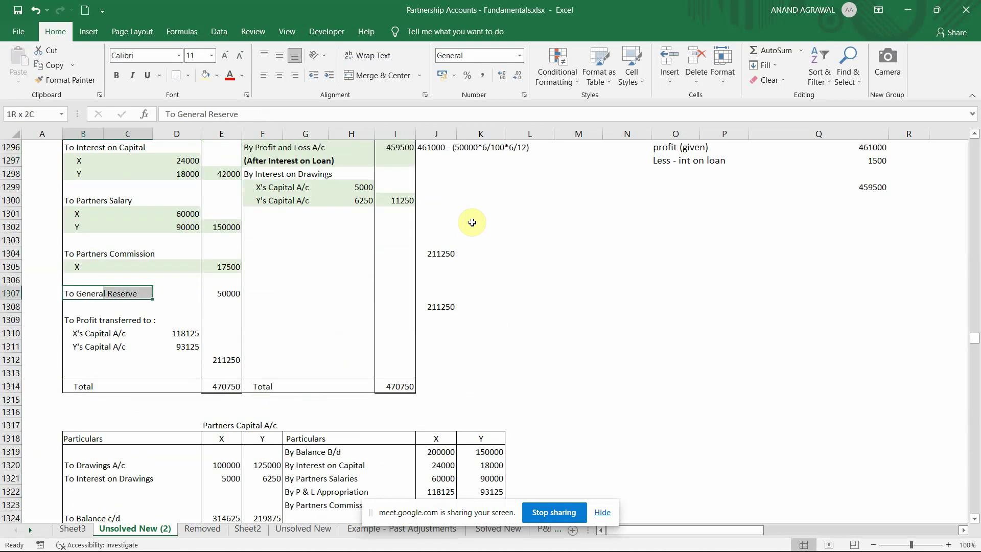
{"action": "left_click", "coordinate": [206, 75]}
- Examine the entries on both sides of question 53's Profit and Loss Appropriation account
{"action": "key", "text": "Up"}
{"action": "key", "text": "Up"}
{"action": "key", "text": "Up"}
{"action": "key", "text": "Up"}
{"action": "key", "text": "Up"}
{"action": "key", "text": "Up"}
{"action": "key", "text": "Up"}
{"action": "key", "text": "Up"}
{"action": "key", "text": "Up"}
{"action": "key", "text": "Up"}
{"action": "key", "text": "Up"}
{"action": "key", "text": "Up"}
{"action": "key", "text": "Up"}
{"action": "key", "text": "Up"}
{"action": "key", "text": "Up"}
{"action": "key", "text": "Up"}
{"action": "key", "text": "Up"}
{"action": "key", "text": "Up"}
{"action": "key", "text": "Down"}
{"action": "key", "text": "Down"}
{"action": "key", "text": "Down"}
{"action": "key", "text": "Down"}
{"action": "key", "text": "Down"}
{"action": "key", "text": "Down"}
{"action": "key", "text": "Down"}
{"action": "key", "text": "Down"}
{"action": "key", "text": "Down"}
{"action": "key", "text": "Down"}
{"action": "key", "text": "Down"}
{"action": "key", "text": "Down"}
{"action": "key", "text": "Down"}
{"action": "key", "text": "Down"}
{"action": "key", "text": "Down"}
{"action": "key", "text": "Down"}
{"action": "key", "text": "Down"}
{"action": "key", "text": "Down"}
{"action": "key", "text": "Down"}
{"action": "key", "text": "Down"}
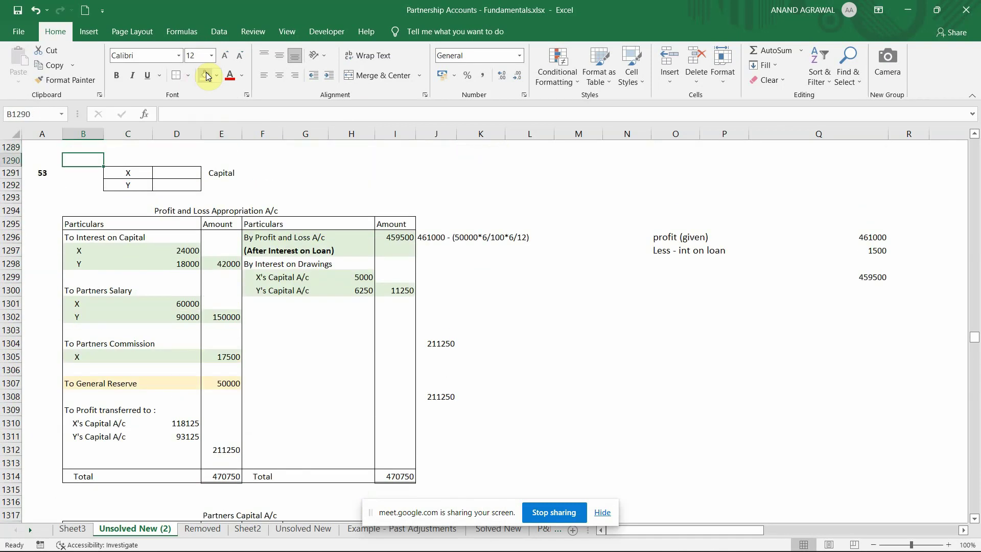
{"action": "key", "text": "Up"}
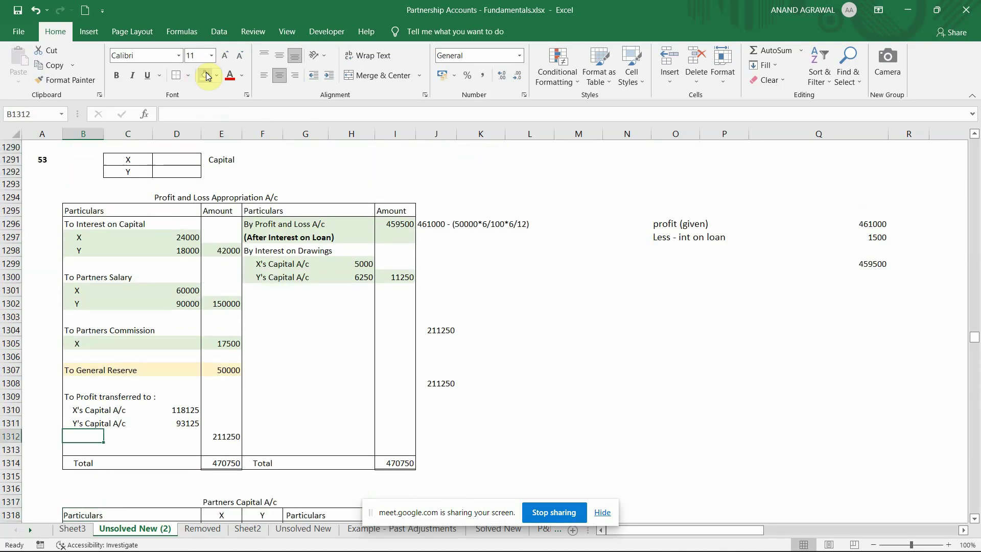
{"action": "key", "text": "Right"}
{"action": "key", "text": "Right"}
{"action": "key", "text": "Right"}
{"action": "key", "text": "Right"}
{"action": "key", "text": "Right"}
{"action": "key", "text": "Right"}
{"action": "key", "text": "Down"}
{"action": "key", "text": "Right"}
{"action": "key", "text": "Right"}
{"action": "key", "text": "Right"}
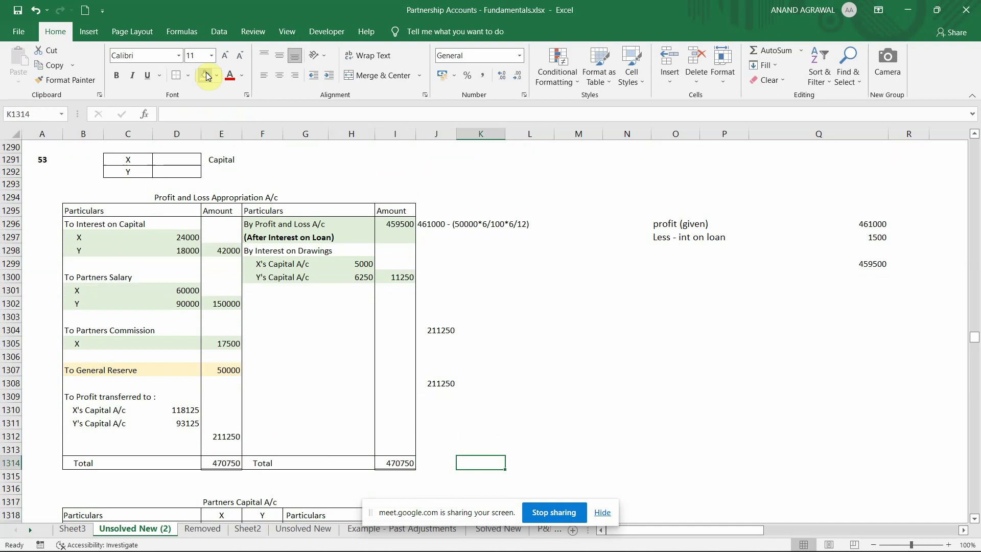
{"action": "type", "text": "470750"}
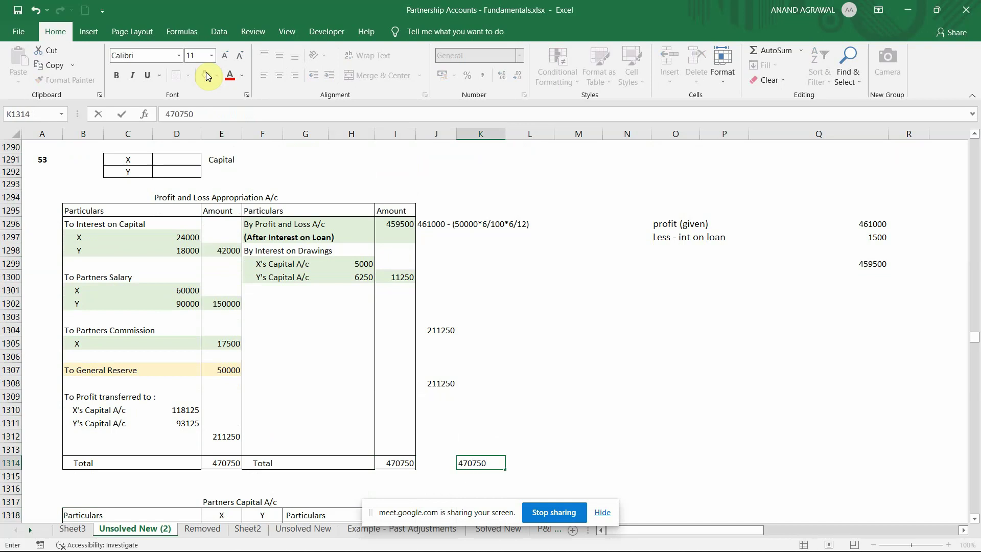
{"action": "type", "text": "-42000-150000"}
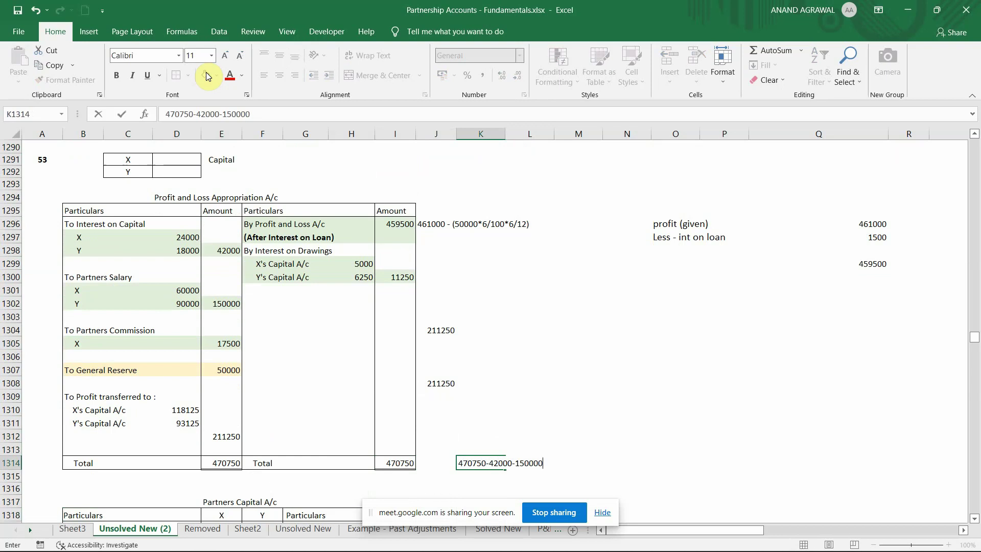
{"action": "type", "text": "-17500-50000"}
{"action": "key", "text": "Return"}
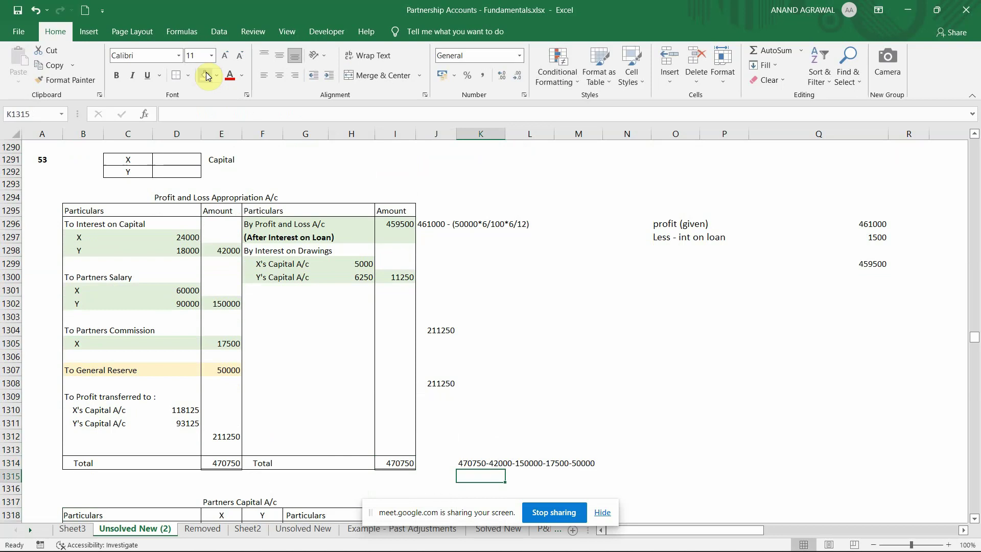
- Move the divisible profit working text from K1314 up to K1313
{"action": "key", "text": "Up"}
{"action": "key", "text": "ctrl+c"}
{"action": "key", "text": "Up"}
{"action": "key", "text": "Return"}
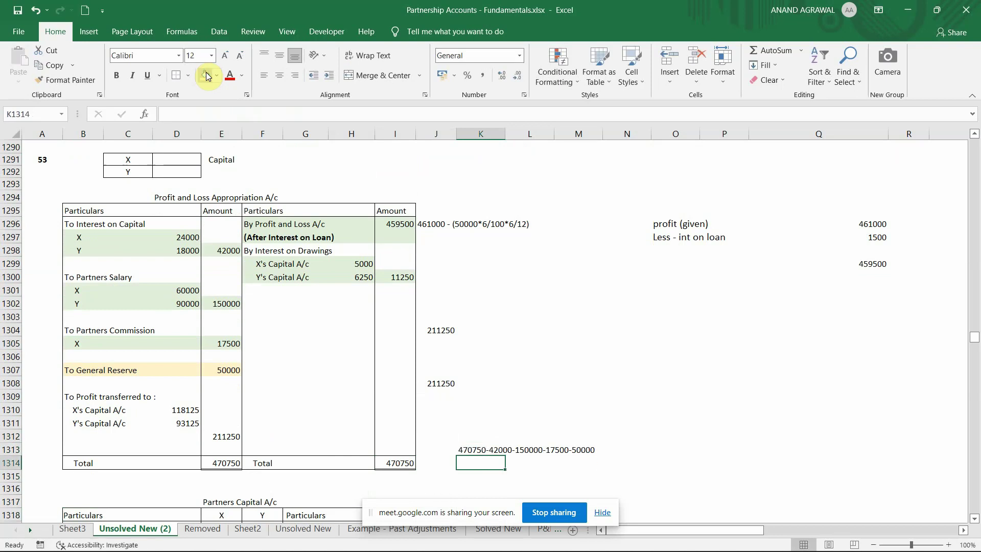
{"action": "type", "text": "="}
{"action": "key", "text": "Up"}
{"action": "key", "text": "Return"}
{"action": "key", "text": "Up"}
{"action": "key", "text": "F2"}
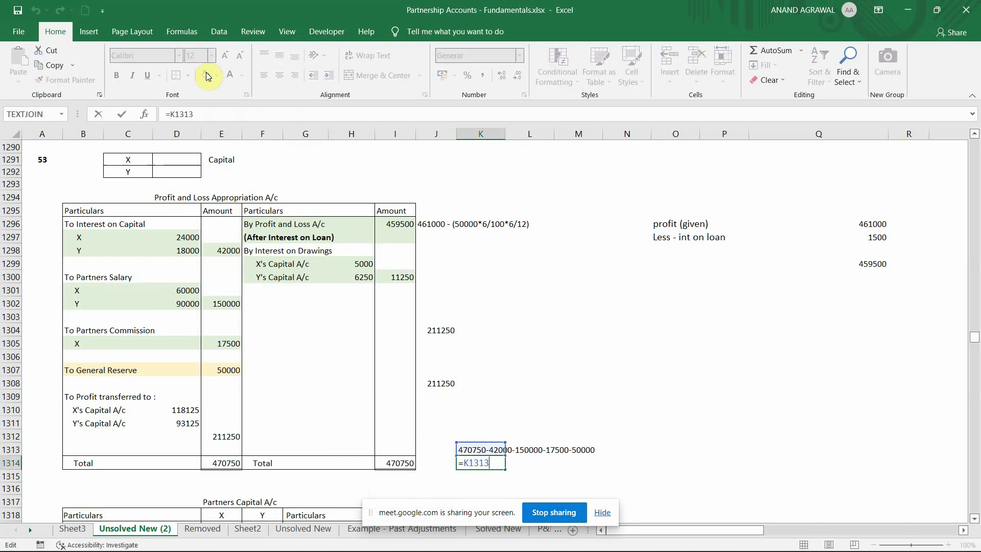
{"action": "key", "text": "F9"}
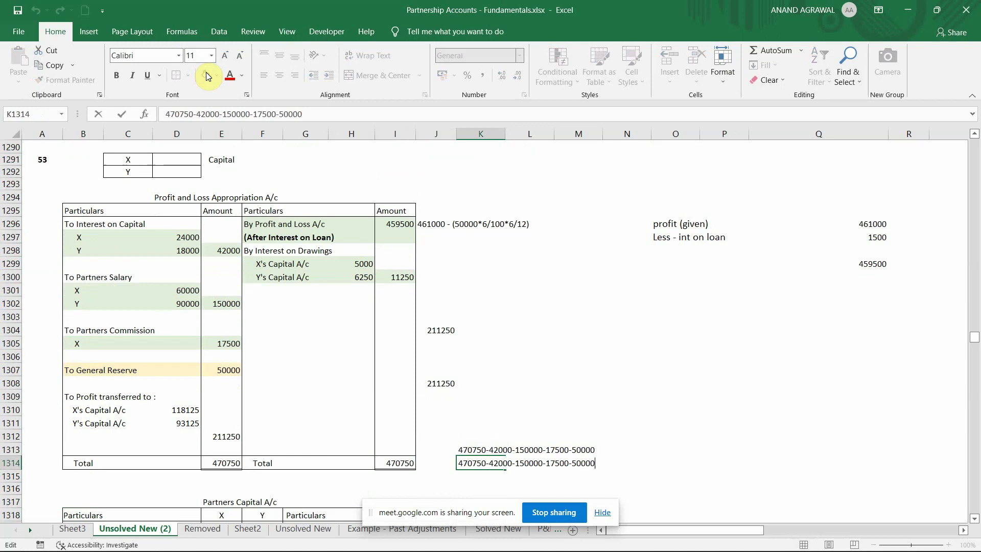
{"action": "type", "text": "="}
{"action": "key", "text": "ctrl+Return"}
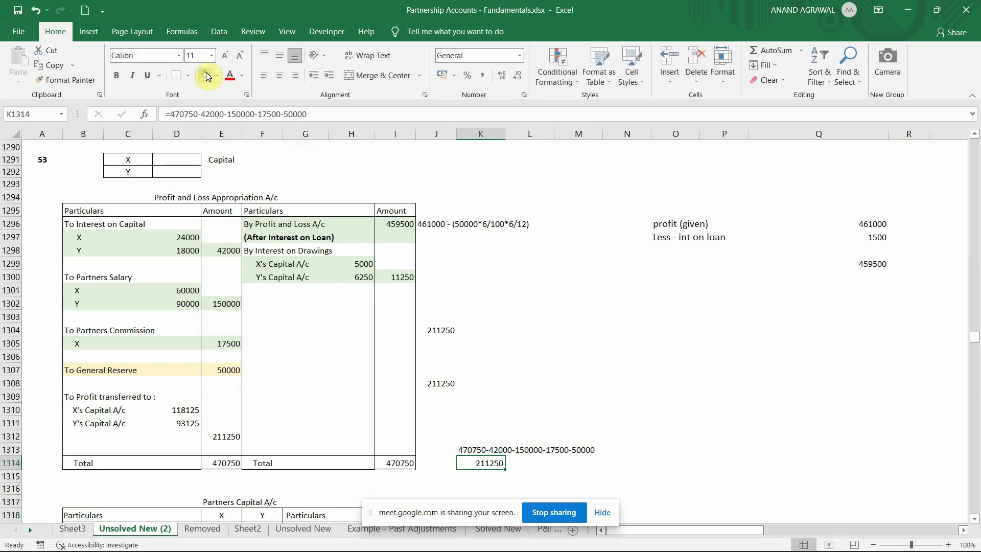
{"action": "key", "text": "Return"}
- Check question 53 in the textbook PDF, then enter the partners' capitals 200000 and 150000 in O1310 and P1310 of the Excel workbook
{"action": "scroll", "coordinate": [207, 75], "scroll_direction": "down", "scroll_amount": 1}
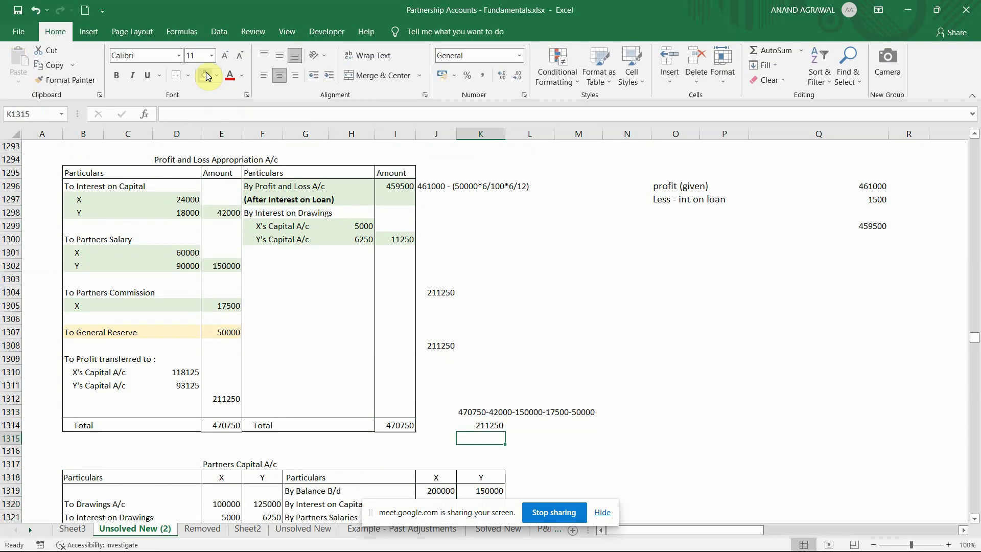
{"action": "key", "text": "Up"}
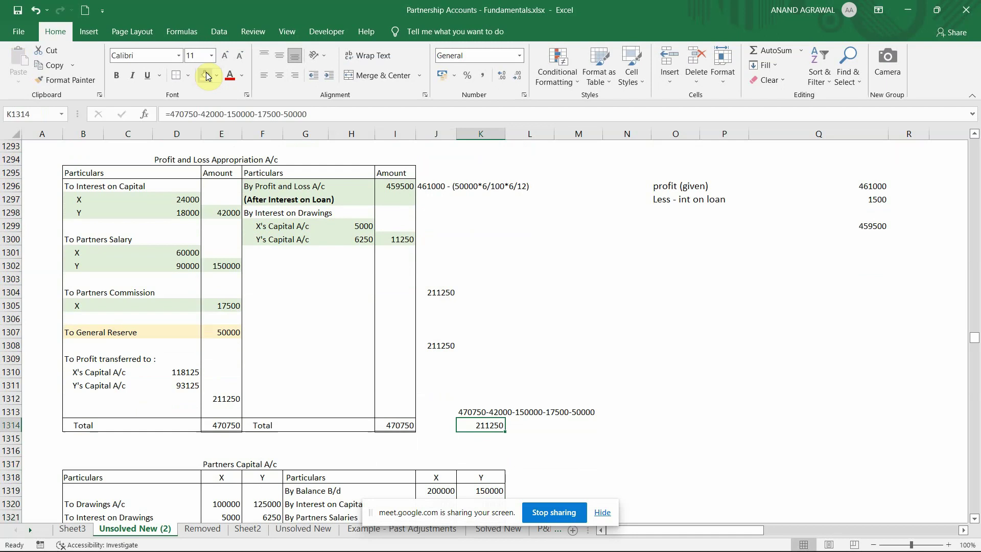
{"action": "key", "text": "alt+Tab"}
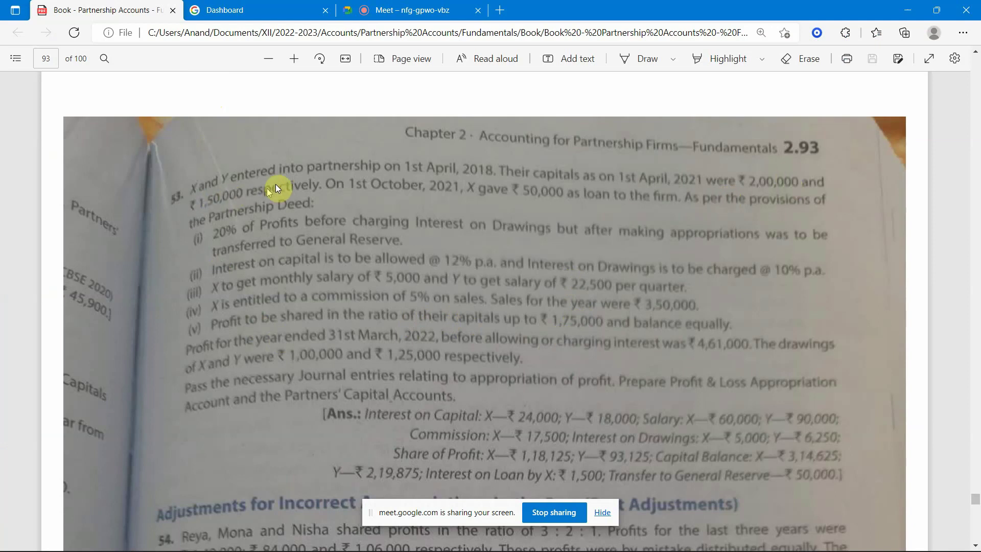
{"action": "key", "text": "alt+Tab"}
{"action": "key", "text": "Up"}
{"action": "key", "text": "Up"}
{"action": "key", "text": "Up"}
{"action": "key", "text": "Up"}
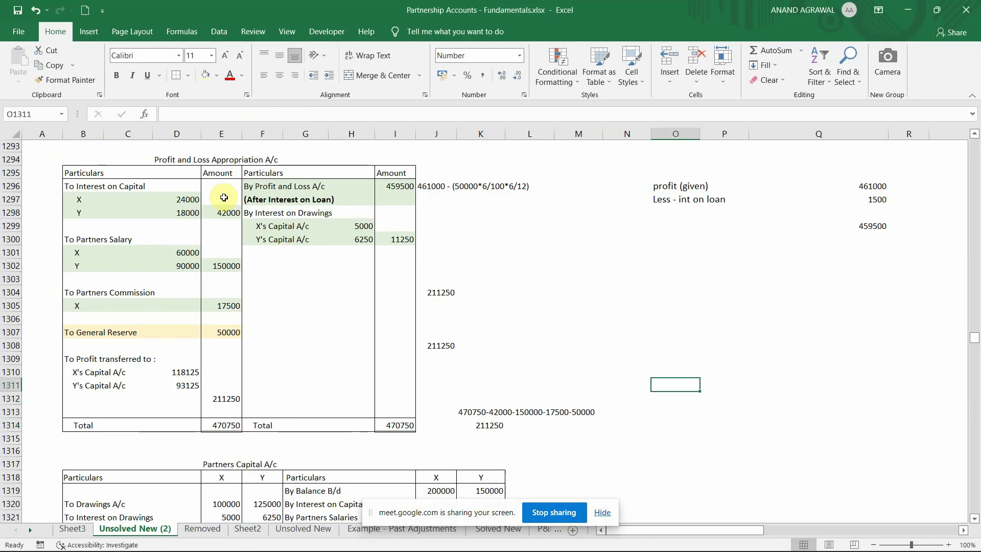
{"action": "type", "text": "200000"}
{"action": "key", "text": "Tab"}
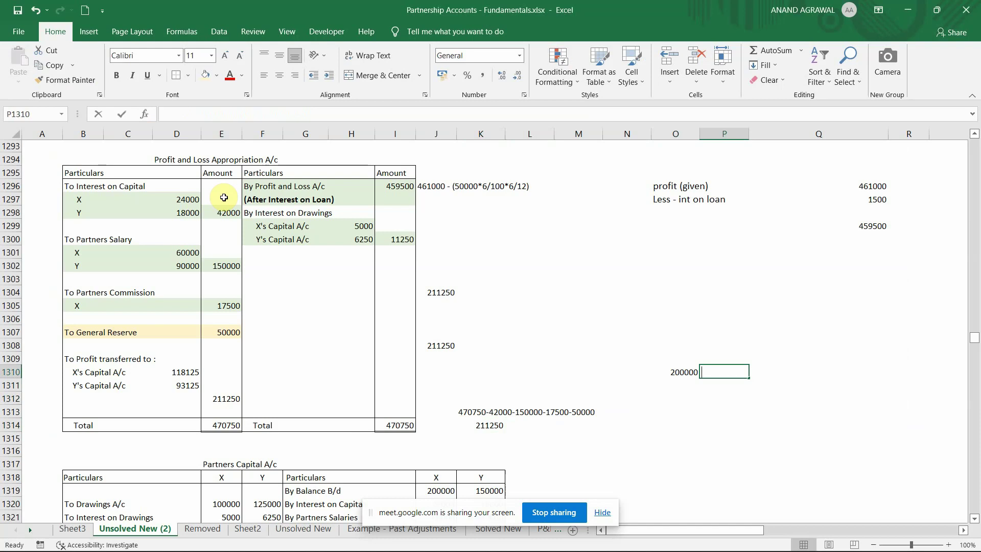
{"action": "type", "text": "150000"}
{"action": "key", "text": "Return"}
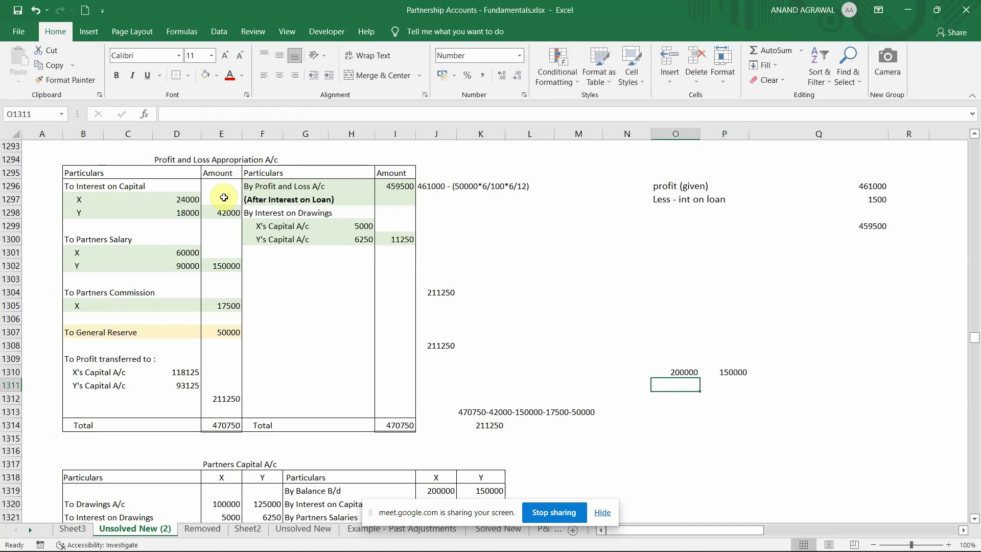
- Simplify the capital ratio below the capitals, entering 20 and 15 in O1311:P1311 and 4 and 3 in O1312:P1312
{"action": "type", "text": "20"}
{"action": "key", "text": "Tab"}
{"action": "type", "text": "15"}
{"action": "key", "text": "Return"}
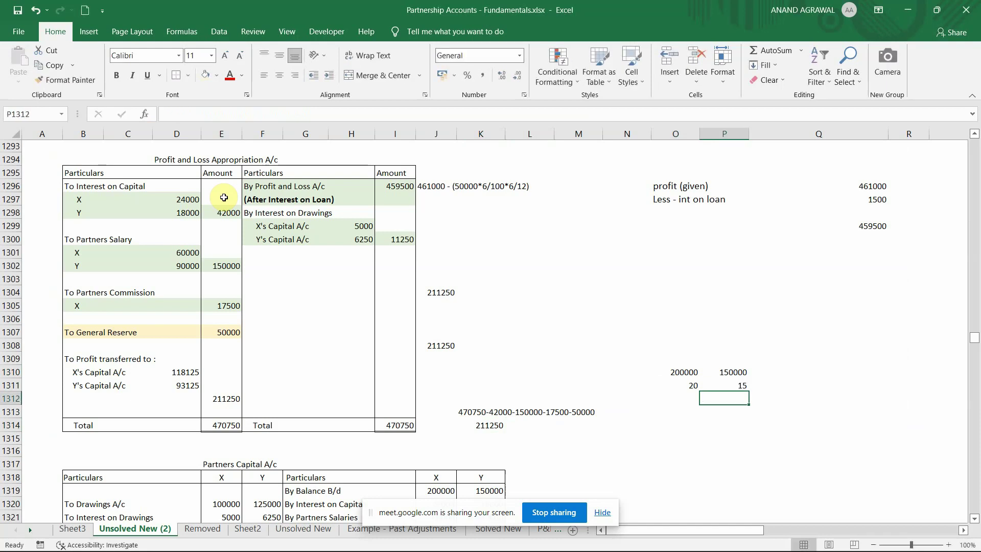
{"action": "type", "text": "4"}
{"action": "key", "text": "Tab"}
{"action": "type", "text": "3"}
{"action": "key", "text": "Return"}
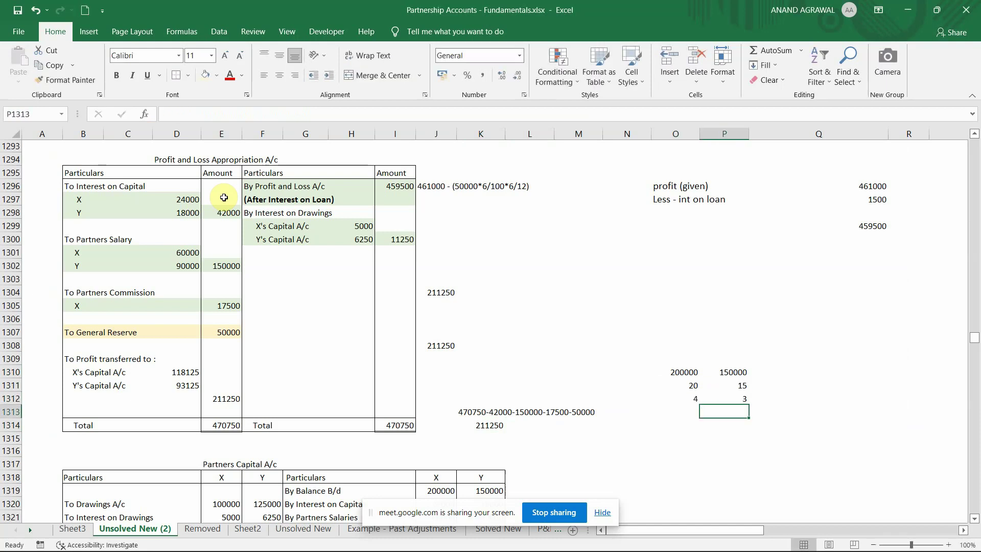
- Enter 175000 in M1315 as the part of the profit shared in the capital ratio
{"action": "key", "text": "Left"}
{"action": "key", "text": "Left"}
{"action": "key", "text": "Left"}
{"action": "key", "text": "Left"}
{"action": "key", "text": "Down"}
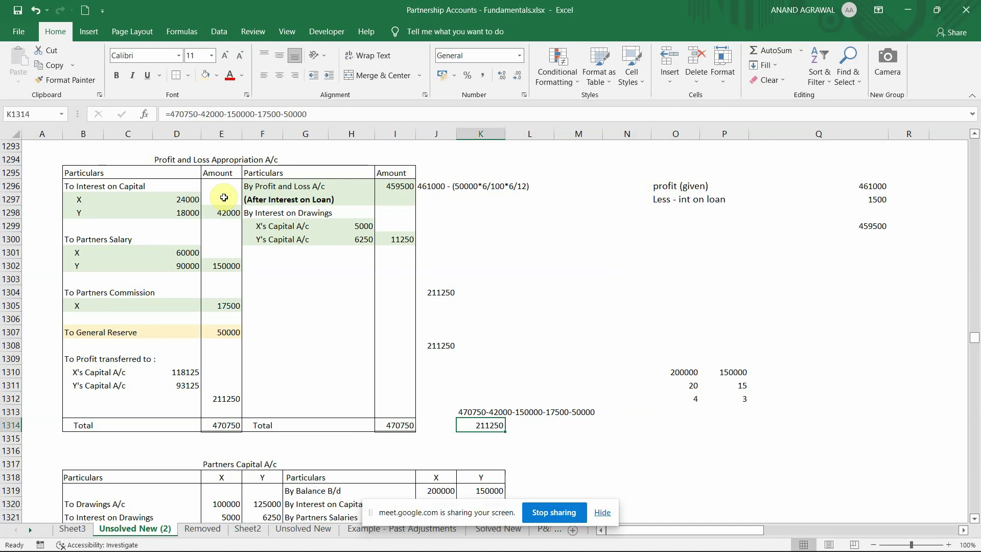
{"action": "key", "text": "Right"}
{"action": "key", "text": "Right"}
{"action": "key", "text": "Down"}
{"action": "type", "text": "1"}
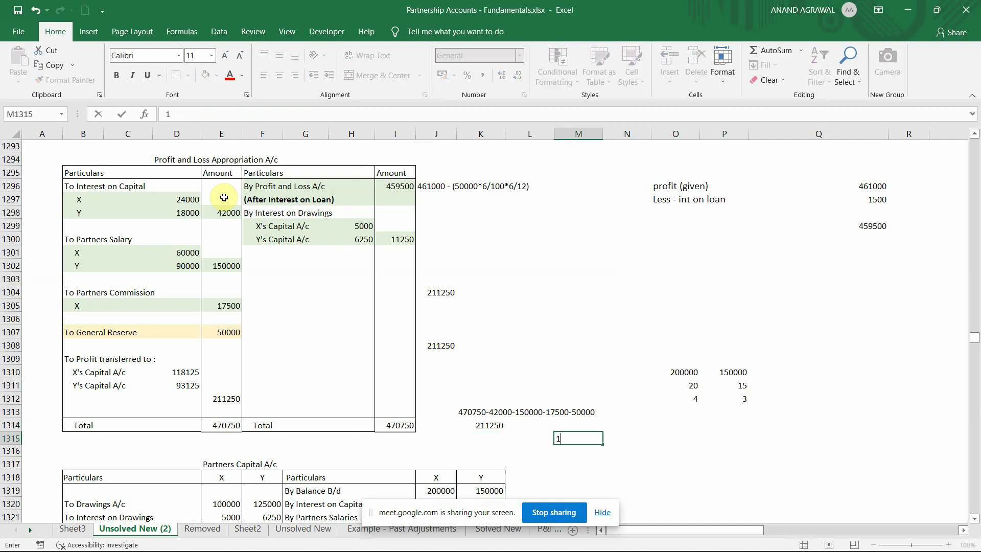
{"action": "type", "text": "75000"}
{"action": "key", "text": "Tab"}
{"action": "key", "text": "Up"}
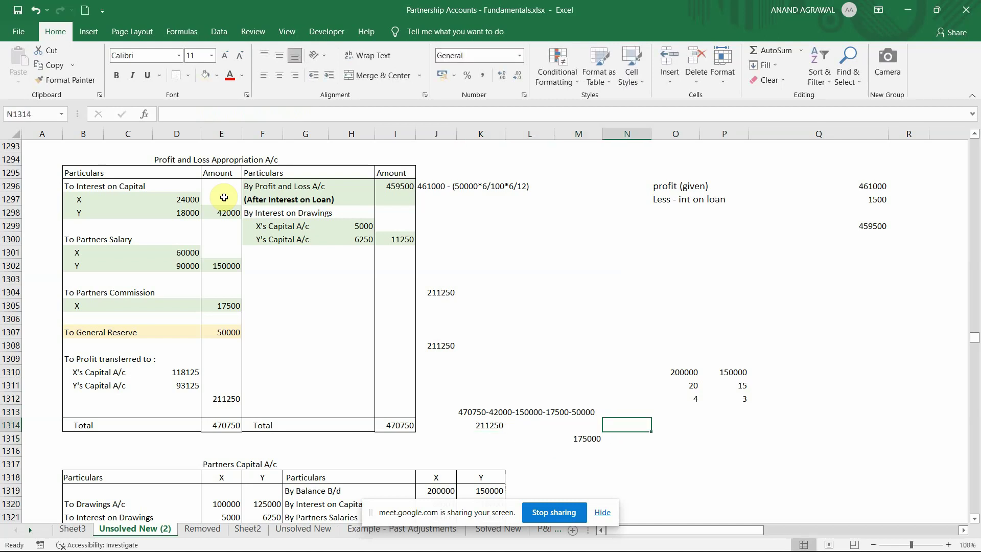
- Calculate X's share of the 175000 in O1315 with the formula =M1315*4/7
{"action": "key", "text": "Right"}
{"action": "key", "text": "Down"}
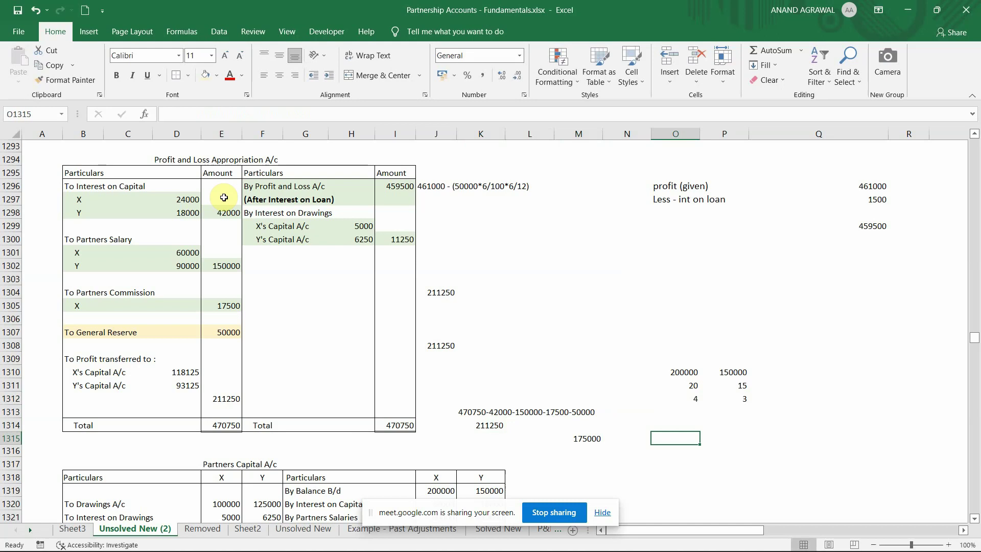
{"action": "key", "text": "Up"}
{"action": "key", "text": "Up"}
{"action": "key", "text": "Up"}
{"action": "key", "text": "Right"}
{"action": "key", "text": "Right"}
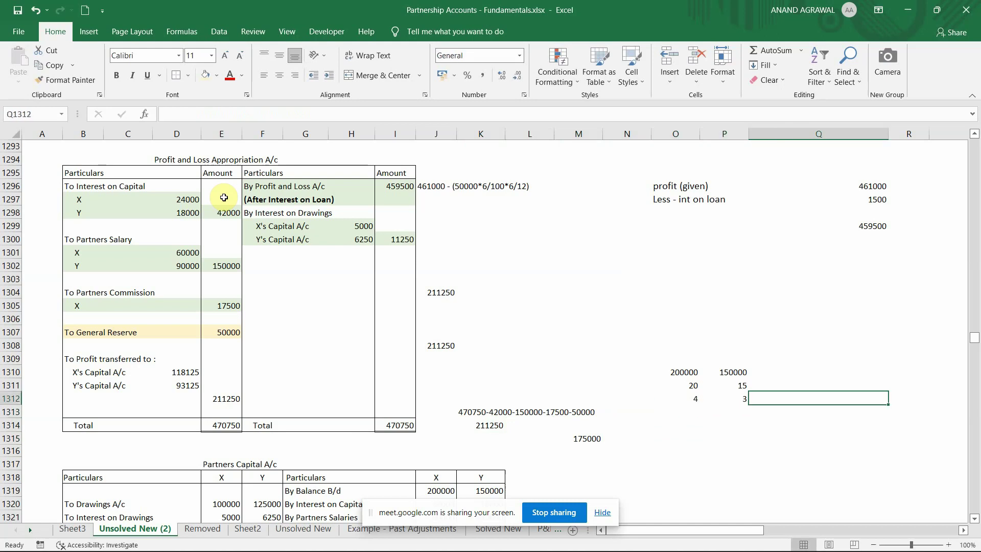
{"action": "key", "text": "Left"}
{"action": "key", "text": "Left"}
{"action": "key", "text": "Down"}
{"action": "key", "text": "Down"}
{"action": "key", "text": "Down"}
{"action": "type", "text": "="}
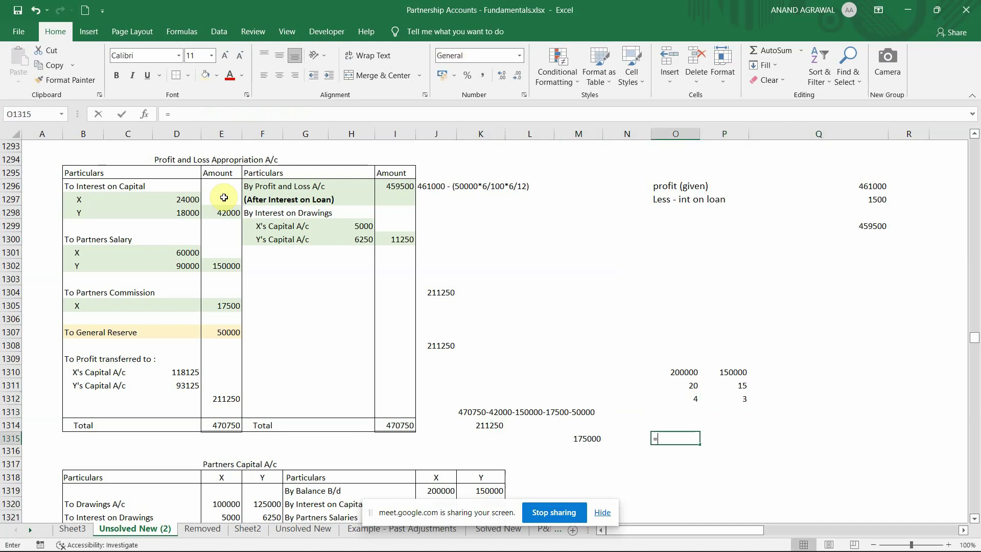
{"action": "key", "text": "Left"}
{"action": "key", "text": "Left"}
{"action": "type", "text": "*4/7"}
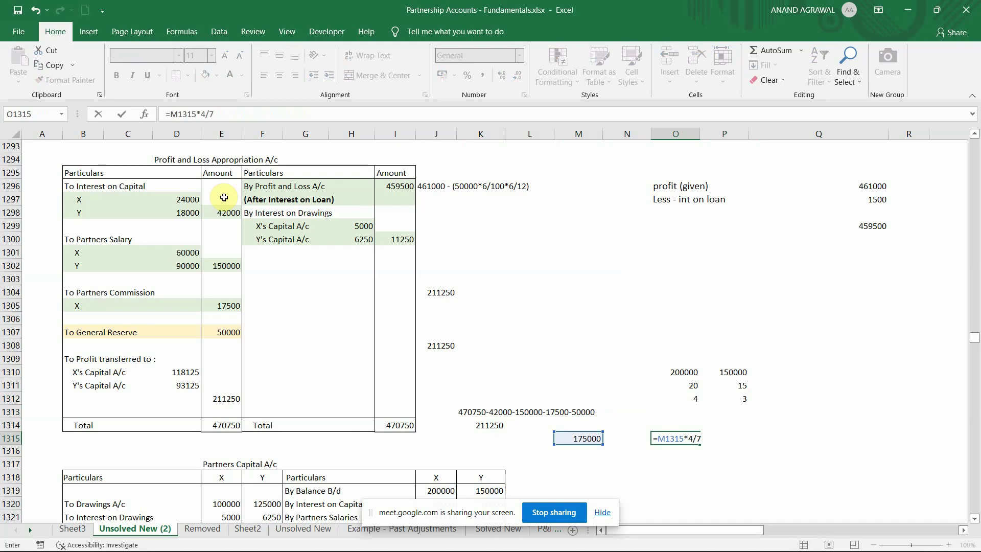
{"action": "key", "text": "Right"}
- Calculate Y's share of the 175000 in P1315 with the formula =M1315*3/7
{"action": "type", "text": "="}
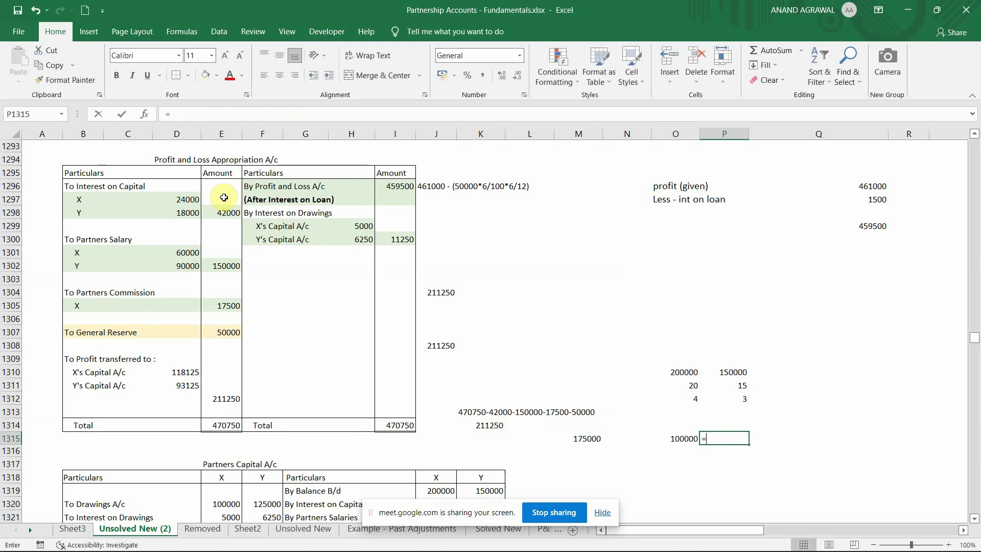
{"action": "key", "text": "Left"}
{"action": "key", "text": "Left"}
{"action": "type", "text": "*3/7"}
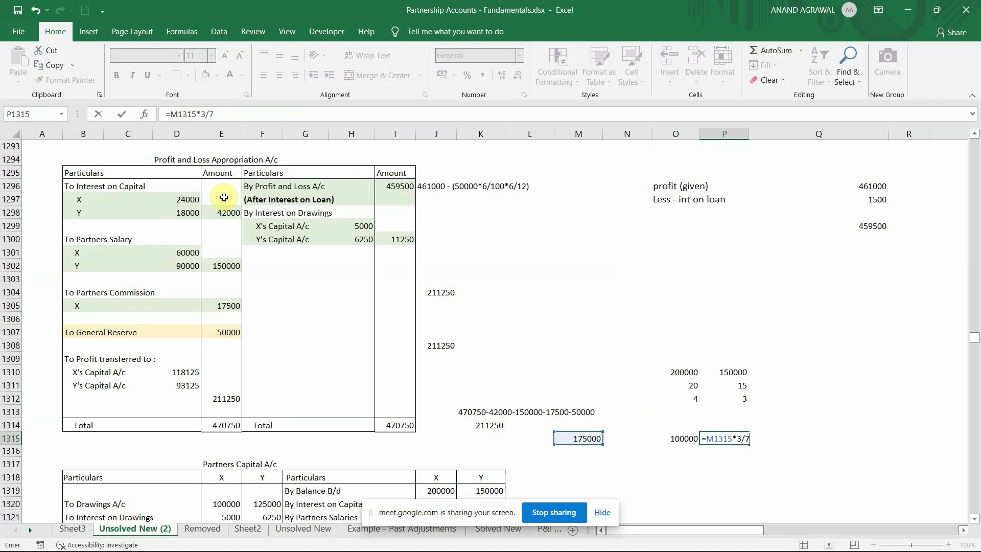
{"action": "key", "text": "Return"}
{"action": "key", "text": "Up"}
{"action": "key", "text": "Left"}
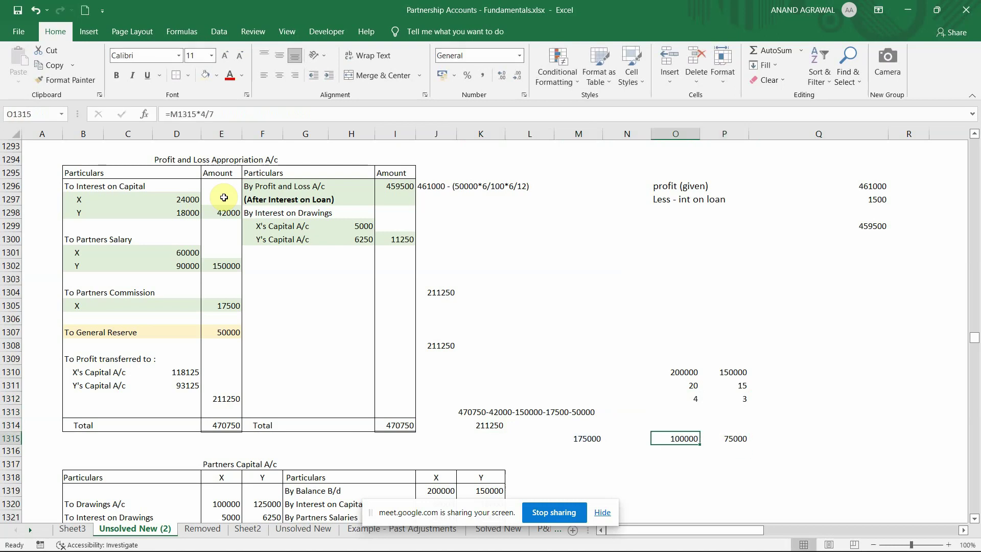
{"action": "key", "text": "Right"}
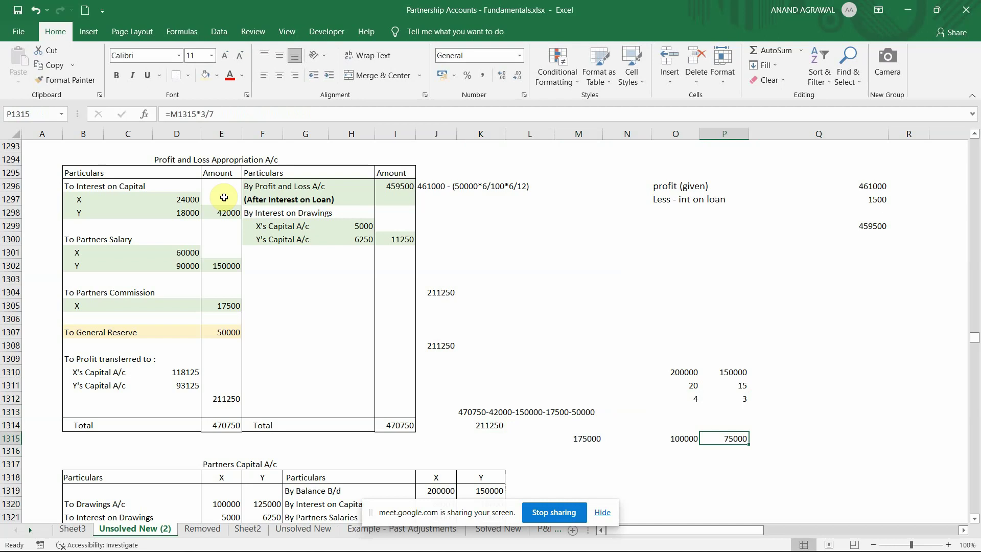
- Make the divisible profit in K1314 bold
{"action": "key", "text": "Left"}
{"action": "key", "text": "Left"}
{"action": "key", "text": "Left"}
{"action": "key", "text": "Left"}
{"action": "key", "text": "Left"}
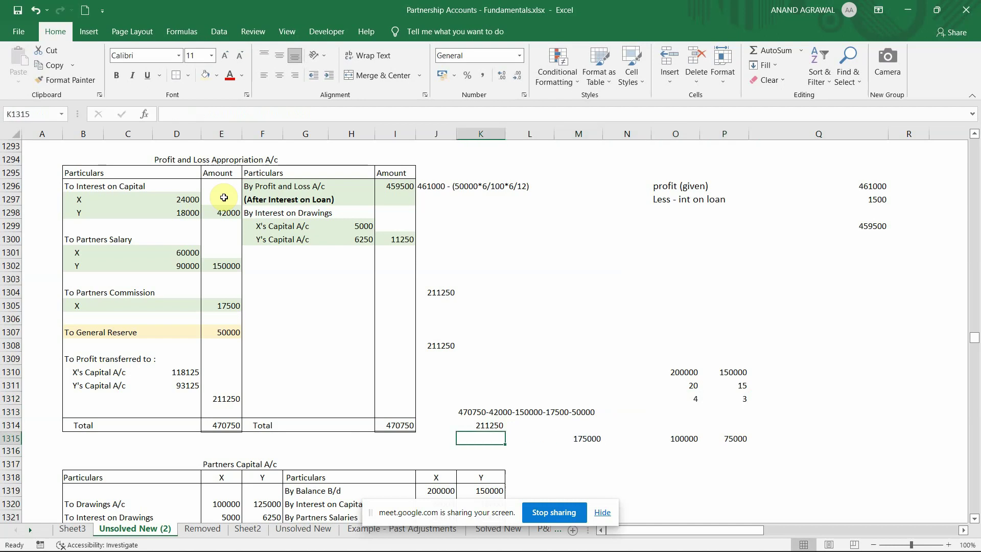
{"action": "key", "text": "Up"}
{"action": "key", "text": "ctrl+b"}
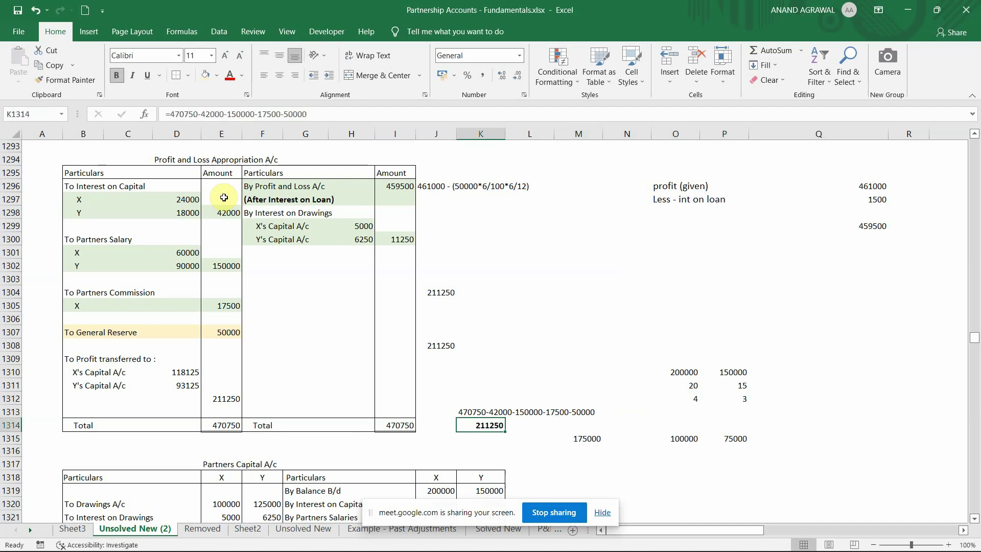
- Calculate the remaining profit below the 175000 in M1316 with the formula =K1314-M1315
{"action": "key", "text": "Right"}
{"action": "key", "text": "Right"}
{"action": "key", "text": "Down"}
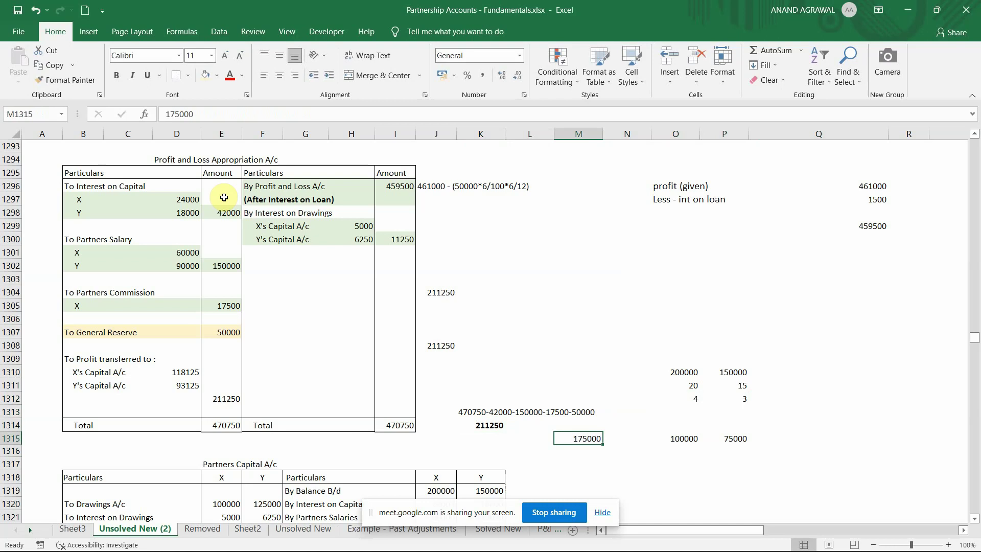
{"action": "key", "text": "Down"}
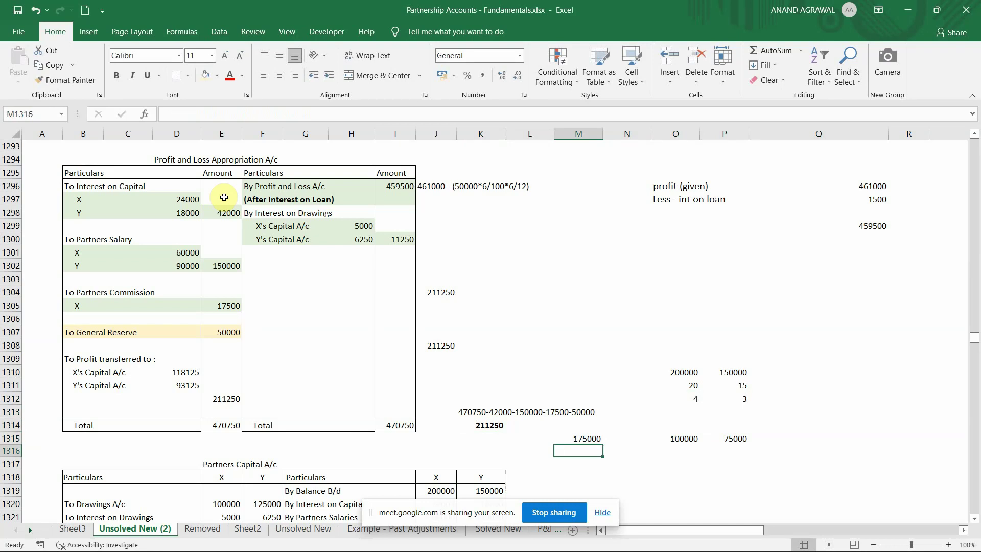
{"action": "type", "text": "="}
{"action": "key", "text": "Up"}
{"action": "key", "text": "Up"}
{"action": "key", "text": "Left"}
{"action": "key", "text": "Left"}
{"action": "type", "text": "-"}
{"action": "key", "text": "Up"}
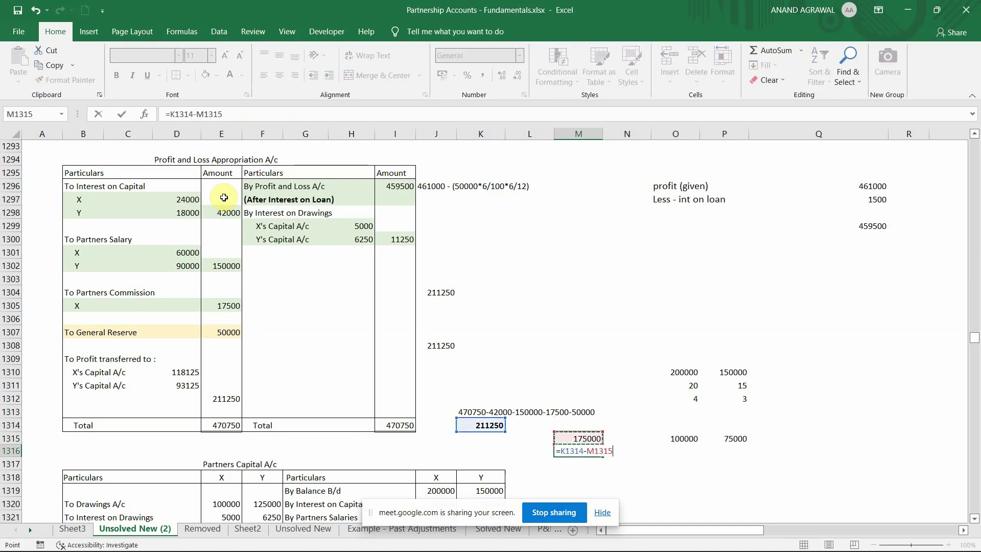
{"action": "key", "text": "ctrl+Return"}
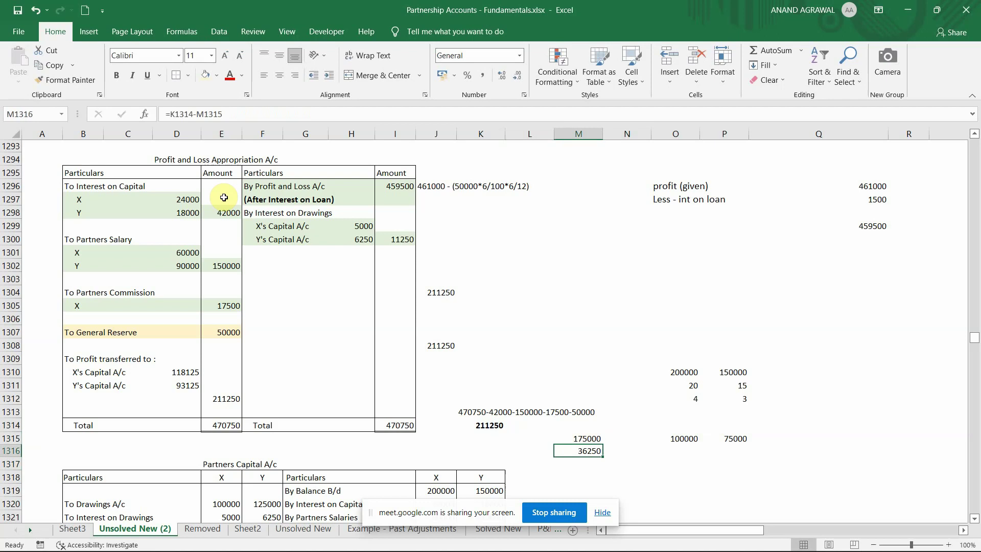
- Check the sharing rule in the textbook PDF, then split M1316 equally in the Excel workbook with =M1316/2 in O1316 and =O1316 in P1316
{"action": "key", "text": "alt+Tab"}
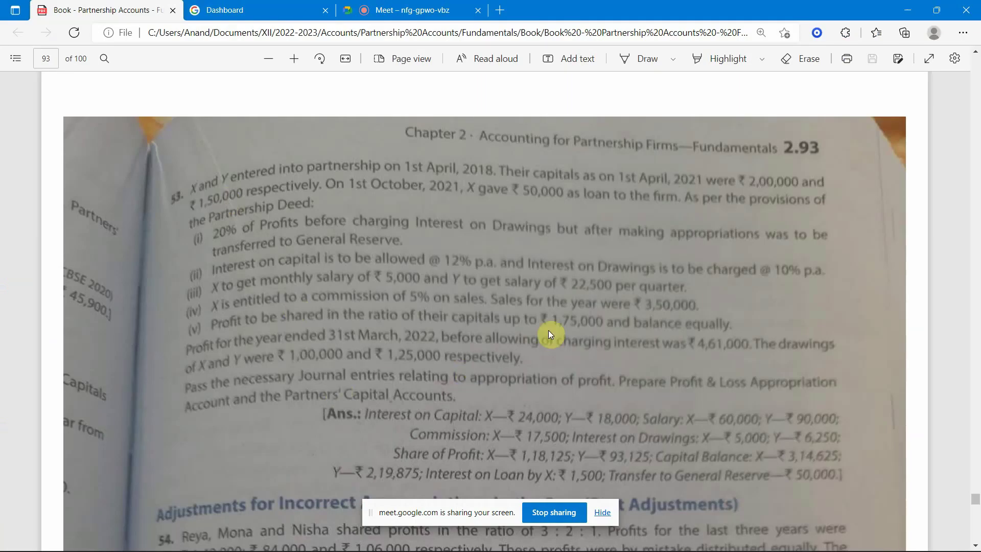
{"action": "key", "text": "alt+Tab"}
{"action": "key", "text": "Right"}
{"action": "key", "text": "Right"}
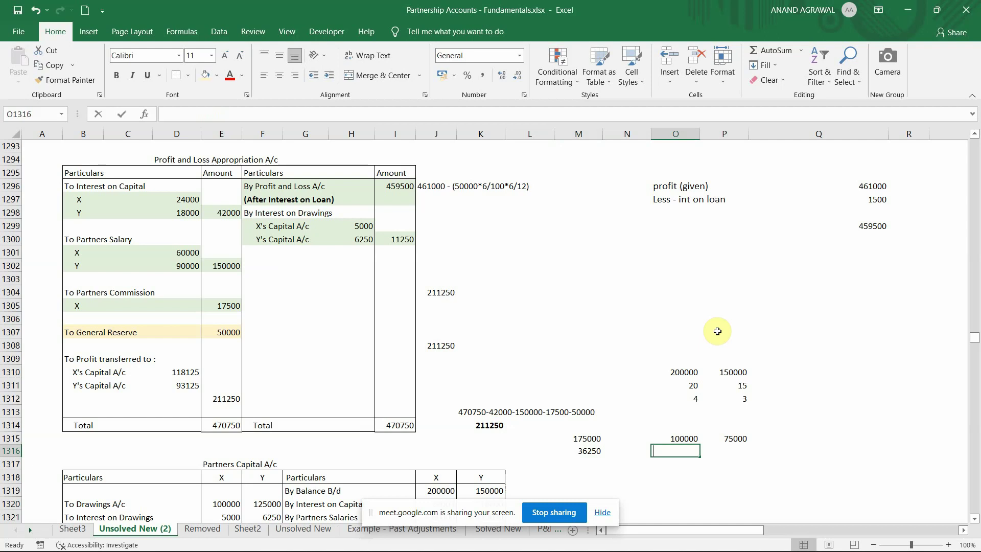
{"action": "type", "text": "="}
{"action": "key", "text": "Left"}
{"action": "key", "text": "Left"}
{"action": "type", "text": "/2"}
{"action": "key", "text": "Tab"}
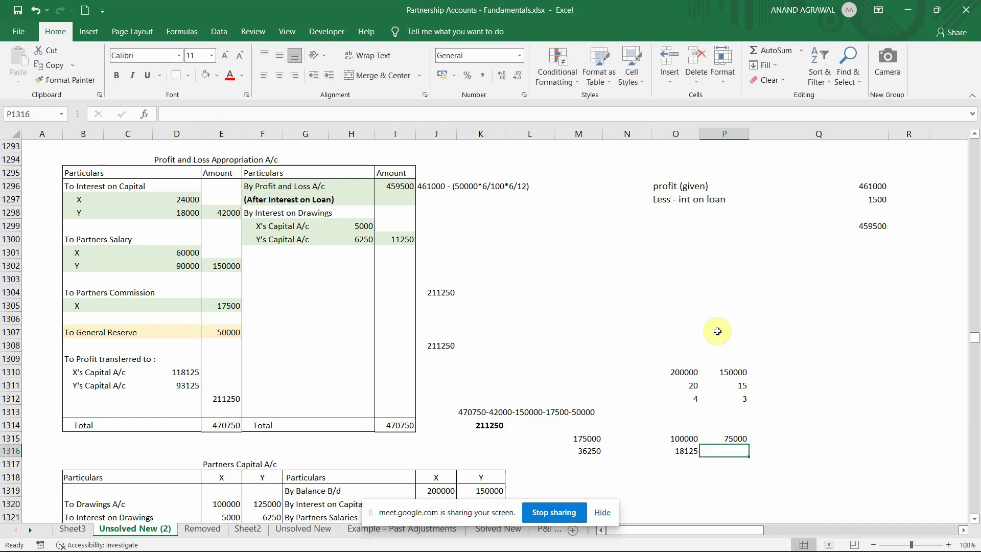
{"action": "type", "text": "="}
{"action": "key", "text": "Left"}
{"action": "key", "text": "Return"}
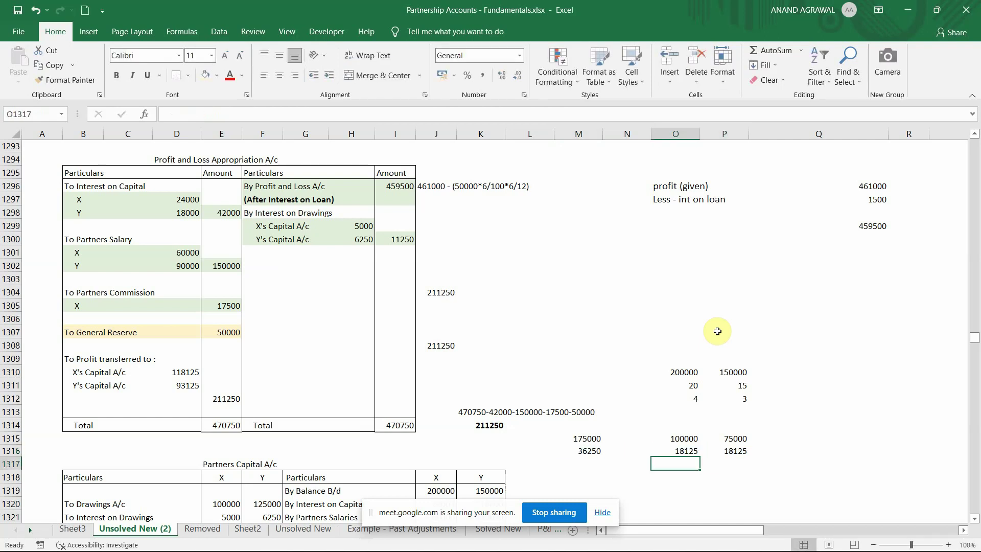
- Total X's two profit shares with a sum in O1317 and copy it to P1317 for Y
{"action": "left_click", "coordinate": [780, 53]}
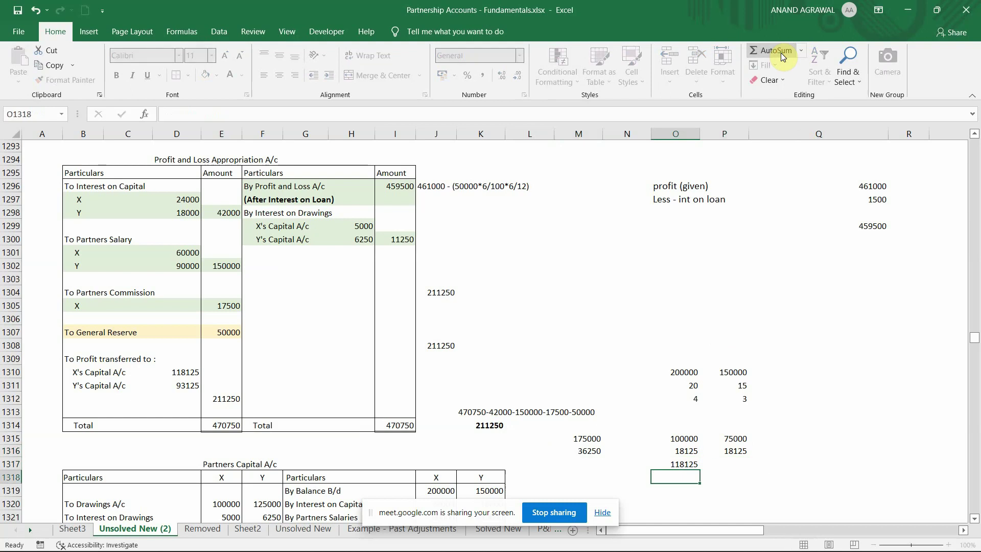
{"action": "left_click", "coordinate": [781, 53]}
{"action": "key", "text": "ctrl+c"}
{"action": "key", "text": "Right"}
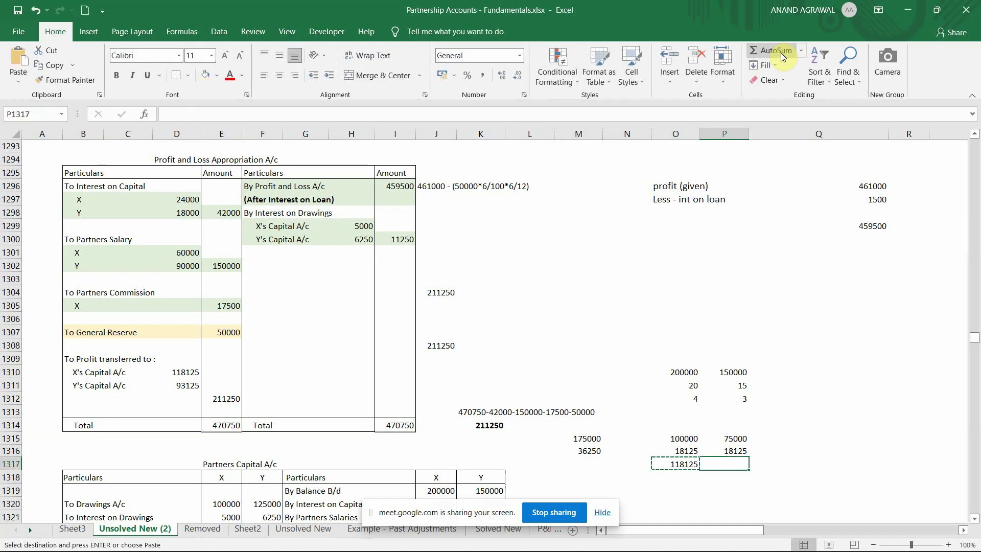
{"action": "key", "text": "Return"}
{"action": "key", "text": "Left"}
{"action": "key", "text": "Right"}
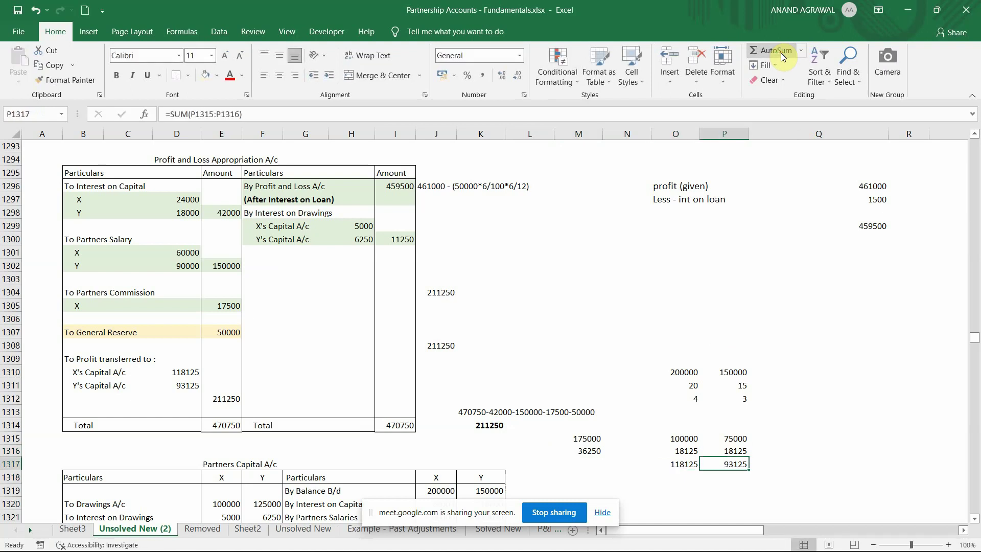
- Fill the profit transfer entries in B1309:D1311 with the light yellow used for the general reserve row
{"action": "key", "text": "Left"}
{"action": "key", "text": "Left"}
{"action": "key", "text": "Left"}
{"action": "key", "text": "Left"}
{"action": "key", "text": "Left"}
{"action": "key", "text": "Left"}
{"action": "key", "text": "Left"}
{"action": "key", "text": "Left"}
{"action": "key", "text": "Left"}
{"action": "key", "text": "Left"}
{"action": "key", "text": "Left"}
{"action": "key", "text": "Left"}
{"action": "key", "text": "Left"}
{"action": "key", "text": "Left"}
{"action": "key", "text": "Up"}
{"action": "key", "text": "Up"}
{"action": "key", "text": "Up"}
{"action": "key", "text": "Up"}
{"action": "key", "text": "Up"}
{"action": "key", "text": "Up"}
{"action": "key", "text": "Up"}
{"action": "key", "text": "Up"}
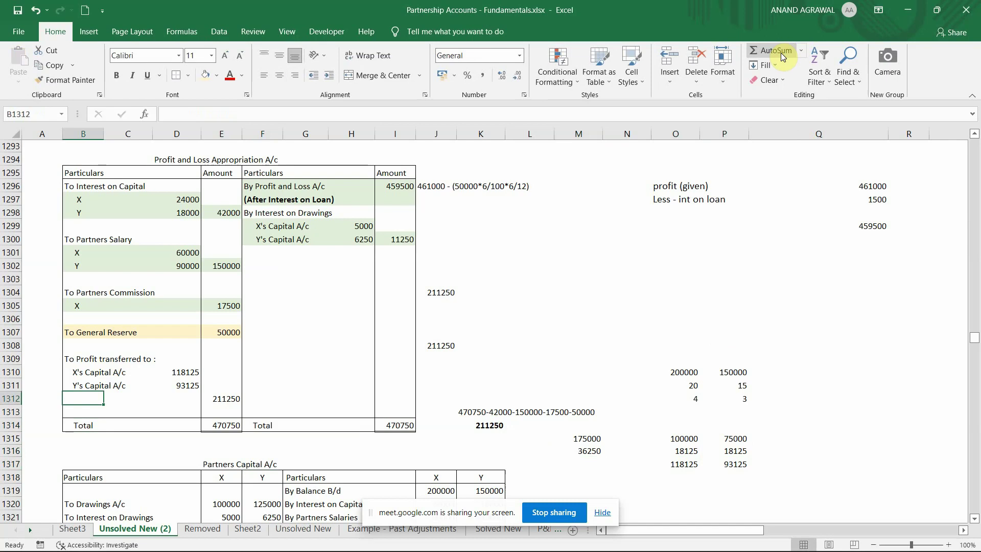
{"action": "key", "text": "shift+Down"}
{"action": "key", "text": "shift+Down"}
{"action": "key", "text": "shift+Right"}
{"action": "key", "text": "shift+Right"}
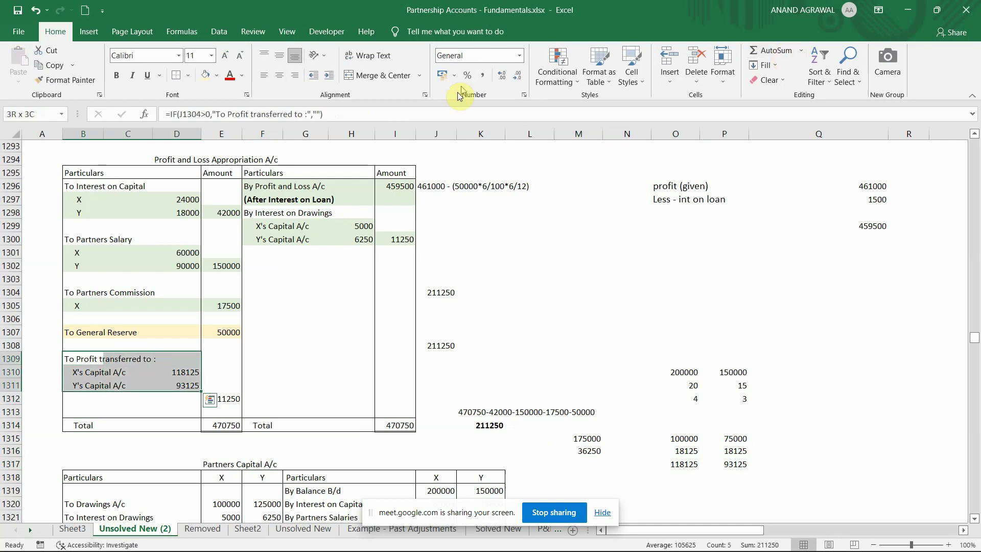
{"action": "left_click", "coordinate": [204, 76]}
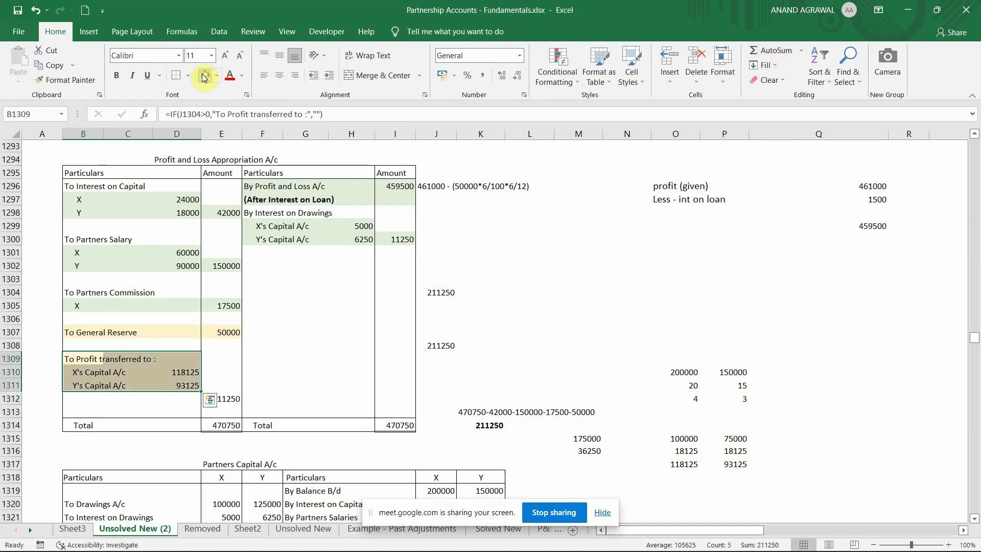
- Apply the same light yellow fill to the total transferred profit in E1312
{"action": "key", "text": "Right"}
{"action": "key", "text": "Right"}
{"action": "key", "text": "Right"}
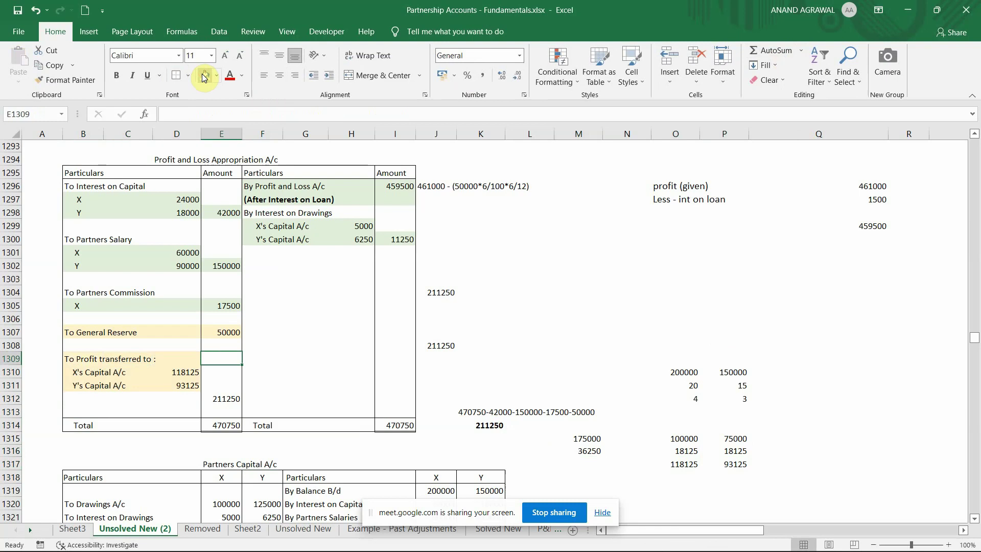
{"action": "key", "text": "Down"}
{"action": "key", "text": "Down"}
{"action": "key", "text": "Down"}
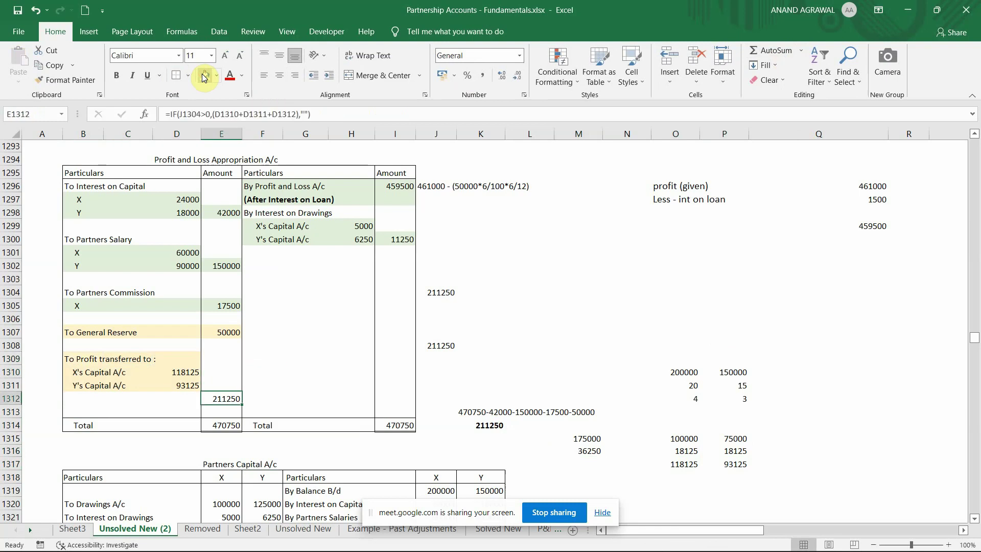
{"action": "left_click", "coordinate": [205, 76]}
{"action": "key", "text": "Right"}
{"action": "key", "text": "Left"}
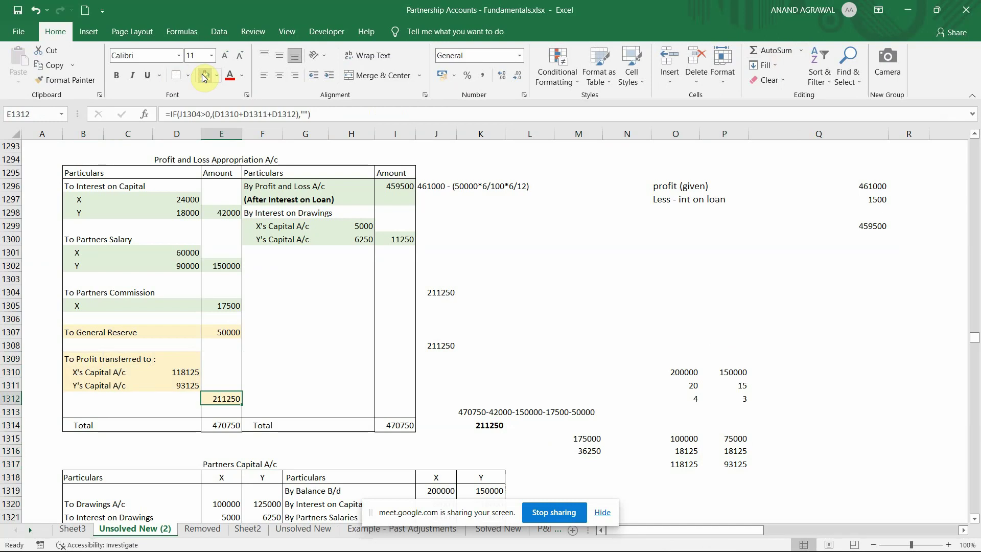
- Select B1296:E1313 to review the debit side of the Profit and Loss Appropriation account
{"action": "key", "text": "Left"}
{"action": "key", "text": "Up"}
{"action": "key", "text": "Left"}
{"action": "key", "text": "Left"}
{"action": "key", "text": "Up"}
{"action": "key", "text": "Up"}
{"action": "key", "text": "Up"}
{"action": "key", "text": "Up"}
{"action": "key", "text": "Up"}
{"action": "key", "text": "Up"}
{"action": "key", "text": "Up"}
{"action": "key", "text": "Up"}
{"action": "key", "text": "Up"}
{"action": "key", "text": "Up"}
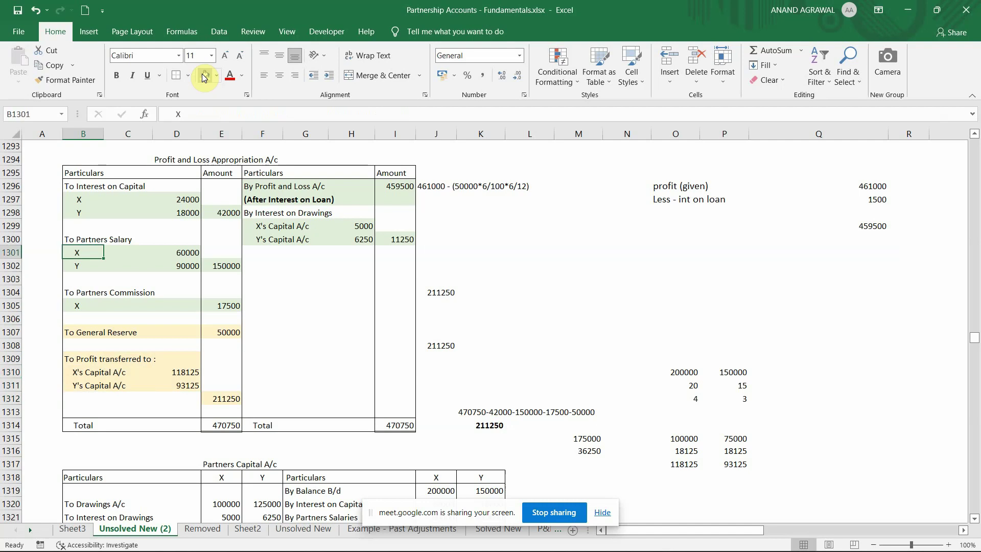
{"action": "key", "text": "Up"}
{"action": "key", "text": "Up"}
{"action": "key", "text": "Up"}
{"action": "key", "text": "Up"}
{"action": "key", "text": "Up"}
{"action": "key", "text": "shift+Down"}
{"action": "key", "text": "shift+Down"}
{"action": "key", "text": "shift+Down"}
{"action": "key", "text": "shift+Down"}
{"action": "key", "text": "shift+Down"}
{"action": "key", "text": "shift+Down"}
{"action": "key", "text": "shift+Down"}
{"action": "key", "text": "shift+Down"}
{"action": "key", "text": "shift+Down"}
{"action": "key", "text": "shift+Down"}
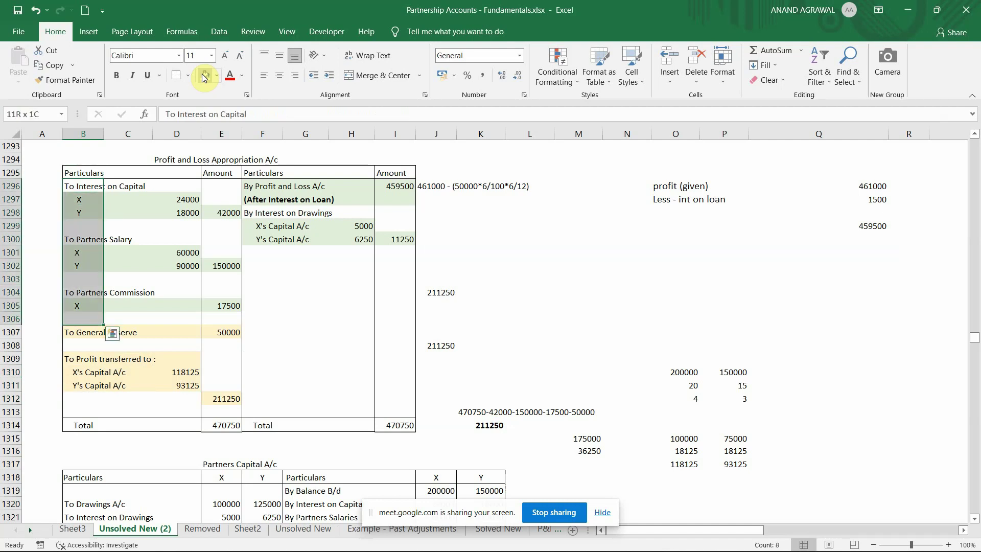
{"action": "key", "text": "shift+Down"}
{"action": "key", "text": "shift+Down"}
{"action": "key", "text": "shift+Down"}
{"action": "key", "text": "shift+Down"}
{"action": "key", "text": "shift+Down"}
{"action": "key", "text": "shift+Down"}
{"action": "key", "text": "shift+Down"}
{"action": "key", "text": "shift+Right"}
{"action": "key", "text": "shift+Right"}
{"action": "key", "text": "shift+Right"}
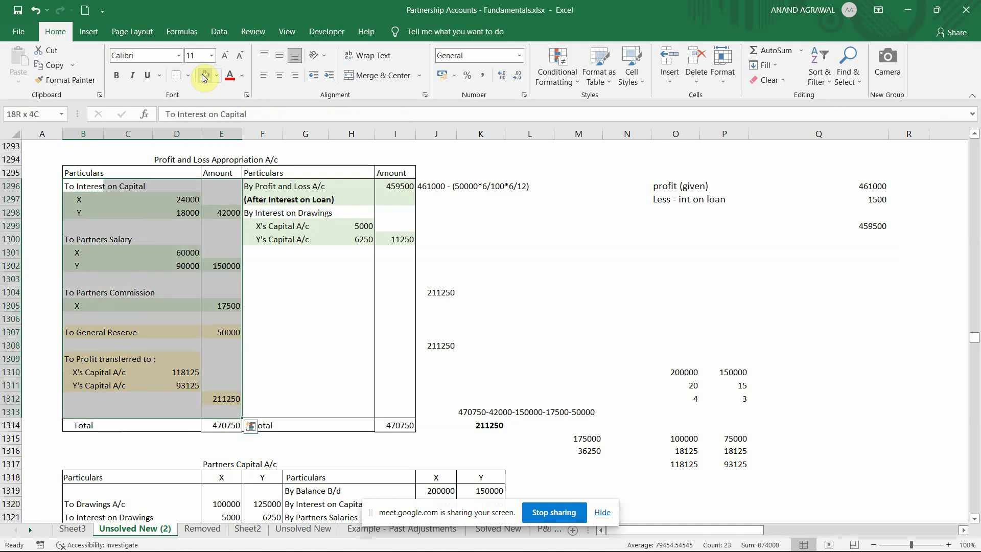
- Go through the general reserve and profit transfer rows down to the Total row of the Partners Capital account to examine them
{"action": "key", "text": "Down"}
{"action": "key", "text": "Down"}
{"action": "key", "text": "Down"}
{"action": "key", "text": "Down"}
{"action": "key", "text": "Down"}
{"action": "key", "text": "Down"}
{"action": "key", "text": "Down"}
{"action": "key", "text": "Down"}
{"action": "key", "text": "Down"}
{"action": "key", "text": "Down"}
{"action": "key", "text": "Down"}
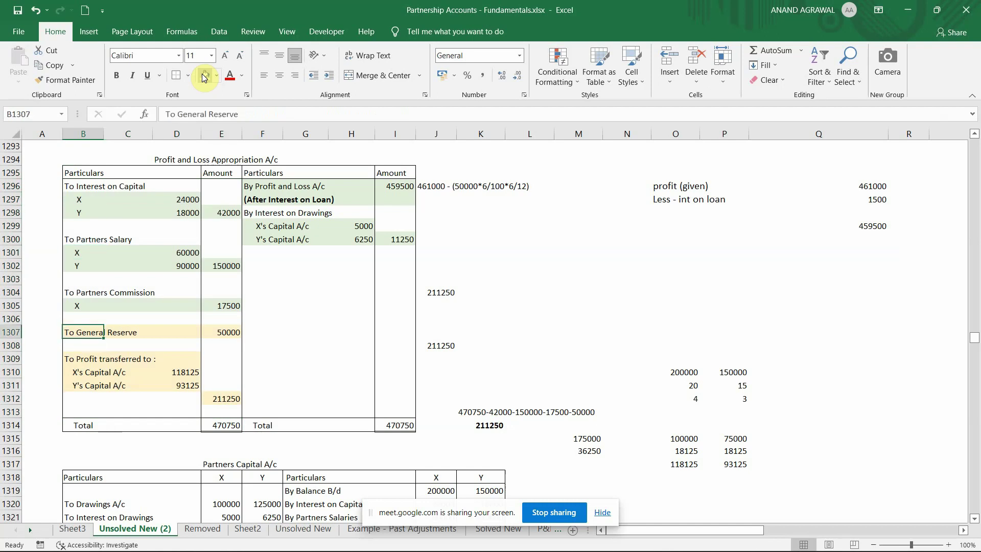
{"action": "key", "text": "Down"}
{"action": "key", "text": "Down"}
{"action": "key", "text": "Down"}
{"action": "key", "text": "Down"}
{"action": "key", "text": "Down"}
{"action": "key", "text": "Down"}
{"action": "key", "text": "Down"}
{"action": "key", "text": "Down"}
{"action": "key", "text": "Down"}
{"action": "key", "text": "Down"}
{"action": "key", "text": "Down"}
{"action": "key", "text": "Down"}
{"action": "key", "text": "Down"}
{"action": "key", "text": "Down"}
{"action": "key", "text": "Down"}
{"action": "key", "text": "Down"}
{"action": "key", "text": "Down"}
{"action": "key", "text": "Down"}
{"action": "key", "text": "Down"}
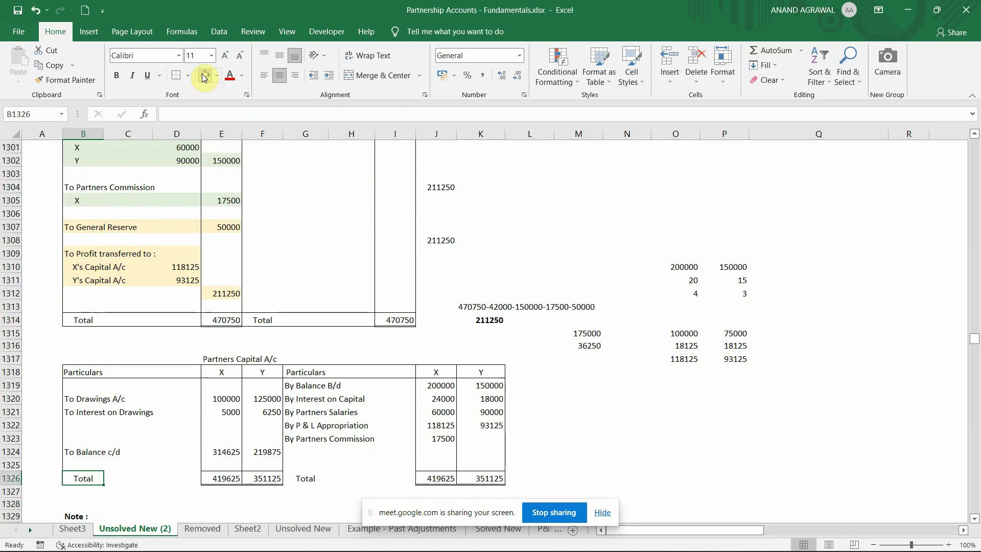
- Fill the By Interest on Capital row G1320:K1320 of the Partners Capital account with the same light yellow
{"action": "key", "text": "Right"}
{"action": "key", "text": "Up"}
{"action": "key", "text": "Up"}
{"action": "key", "text": "Up"}
{"action": "key", "text": "Up"}
{"action": "key", "text": "Up"}
{"action": "key", "text": "Right"}
{"action": "key", "text": "Right"}
{"action": "key", "text": "Right"}
{"action": "key", "text": "Right"}
{"action": "key", "text": "Up"}
{"action": "key", "text": "shift+Right"}
{"action": "key", "text": "shift+Right"}
{"action": "key", "text": "shift+Right"}
{"action": "key", "text": "shift+Right"}
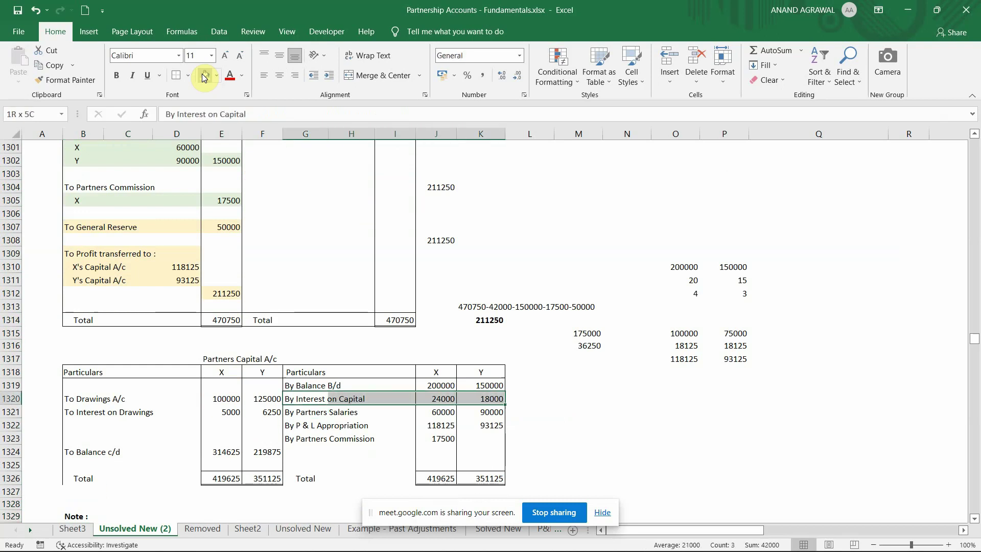
{"action": "left_click", "coordinate": [204, 76]}
- Apply the light yellow fill to the By Partners Salaries row in G1321:K1321
{"action": "key", "text": "Down"}
{"action": "key", "text": "shift+Right"}
{"action": "key", "text": "shift+Right"}
{"action": "key", "text": "shift+Right"}
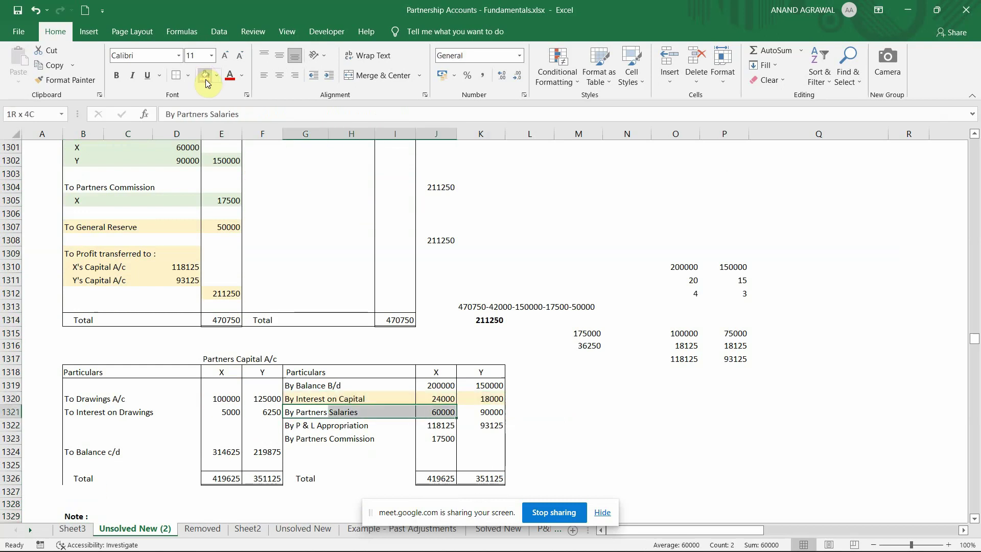
{"action": "key", "text": "shift+Right"}
{"action": "left_click", "coordinate": [205, 78]}
- Apply the light yellow fill to the By P & L Appropriation row in G1322:K1322
{"action": "key", "text": "Down"}
{"action": "key", "text": "shift+Right"}
{"action": "key", "text": "shift+Right"}
{"action": "key", "text": "shift+Right"}
{"action": "key", "text": "shift+Right"}
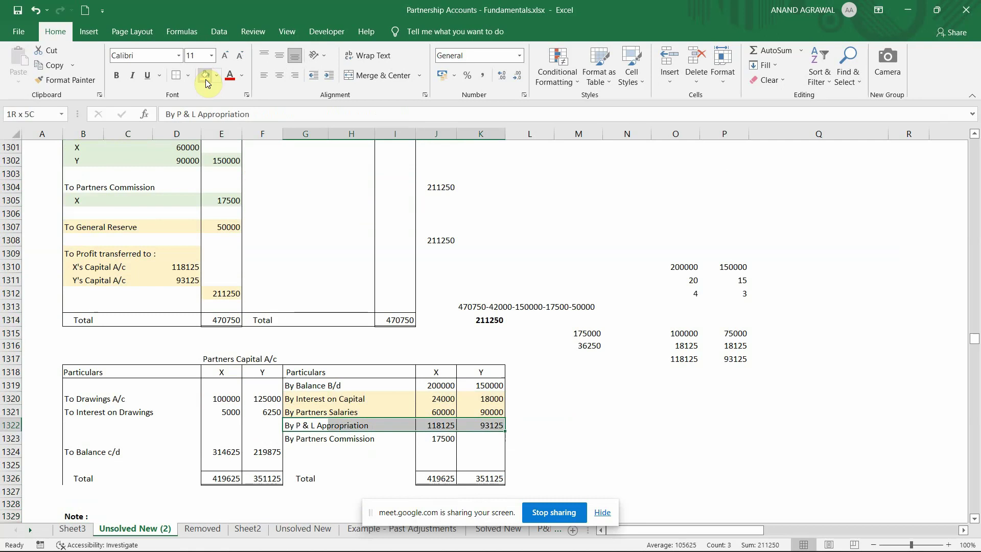
{"action": "left_click", "coordinate": [206, 78]}
- Apply the light yellow fill to the By Partners Commission row in G1323:K1323
{"action": "key", "text": "Down"}
{"action": "key", "text": "shift+Right"}
{"action": "key", "text": "shift+Right"}
{"action": "key", "text": "shift+Right"}
{"action": "key", "text": "shift+Right"}
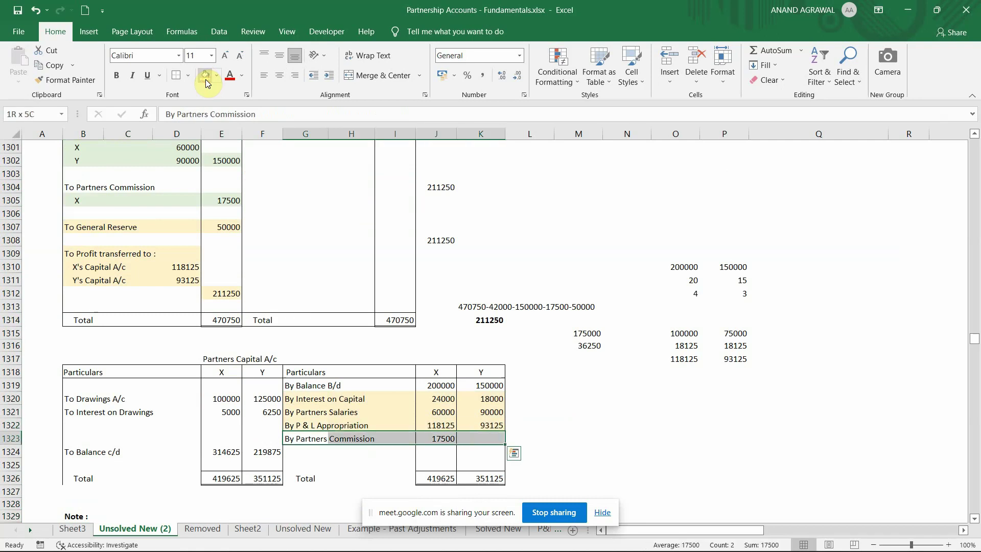
{"action": "left_click", "coordinate": [205, 77]}
- Fill the opening By Balance B/d row G1319:K1319 of the Partners Capital account with light yellow
{"action": "key", "text": "Up"}
{"action": "key", "text": "Up"}
{"action": "key", "text": "Up"}
{"action": "key", "text": "Up"}
{"action": "key", "text": "Right"}
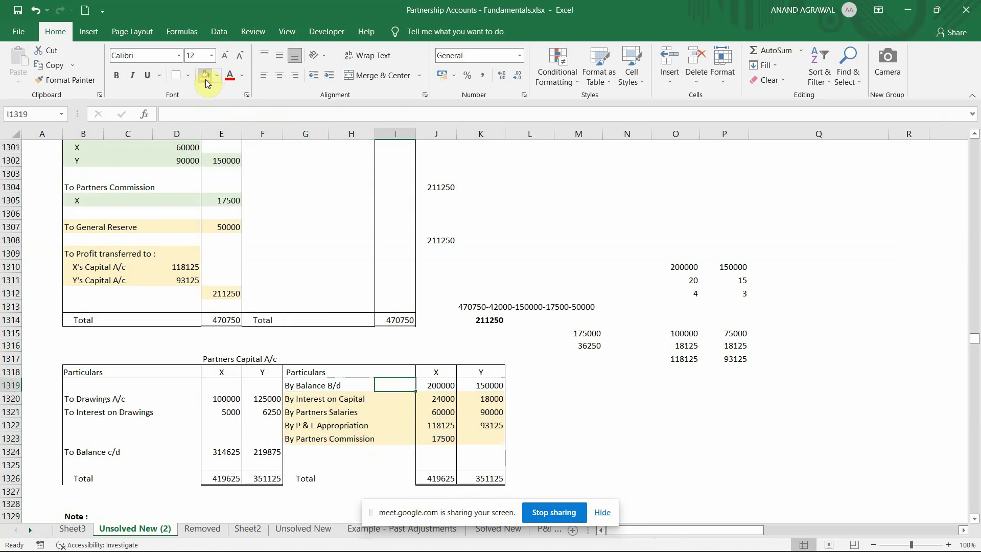
{"action": "key", "text": "Right"}
{"action": "key", "text": "Left"}
{"action": "key", "text": "Left"}
{"action": "key", "text": "Left"}
{"action": "key", "text": "shift+Right"}
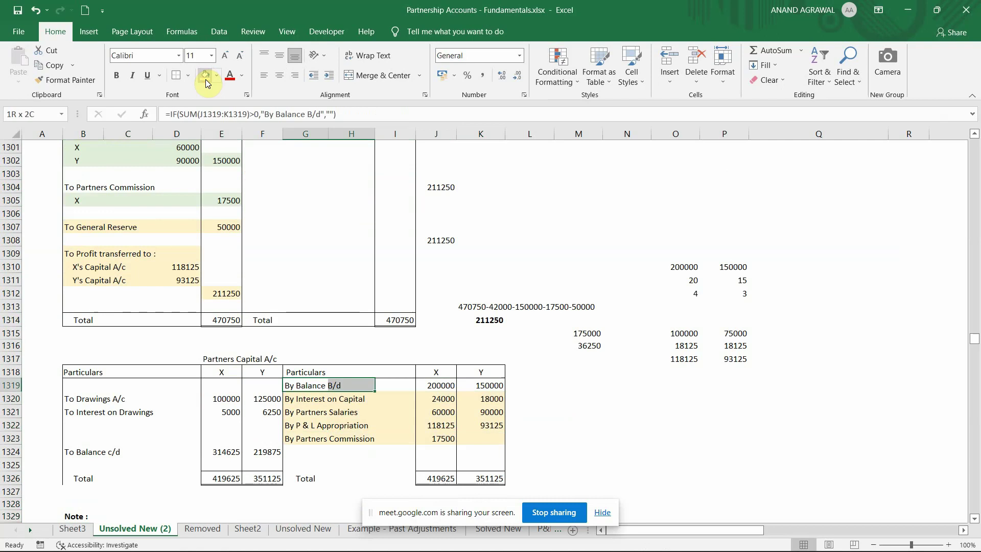
{"action": "key", "text": "shift+Right"}
{"action": "key", "text": "shift+Right"}
{"action": "key", "text": "shift+Right"}
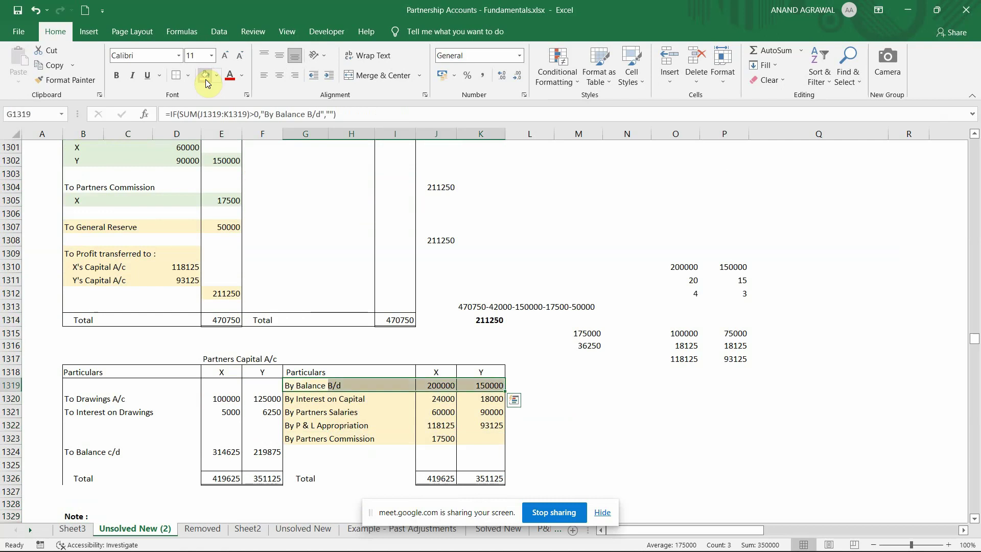
{"action": "key", "text": "Left"}
{"action": "key", "text": "Right"}
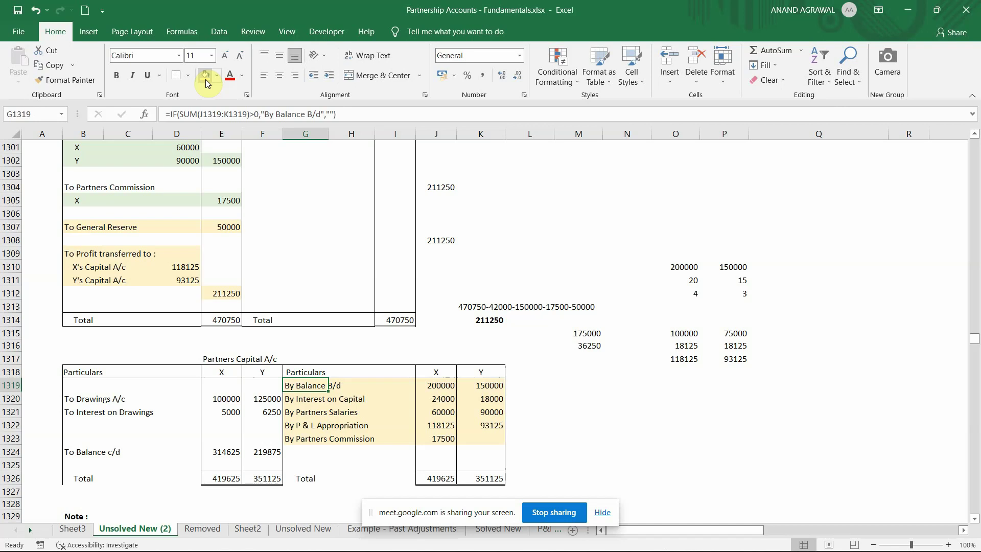
- Fill the To Drawings A/c row B1320:F1320 on the debit side of the Partners Capital account with light yellow
{"action": "key", "text": "Left"}
{"action": "key", "text": "Left"}
{"action": "key", "text": "Left"}
{"action": "key", "text": "Left"}
{"action": "key", "text": "Left"}
{"action": "key", "text": "Down"}
{"action": "key", "text": "shift+Right"}
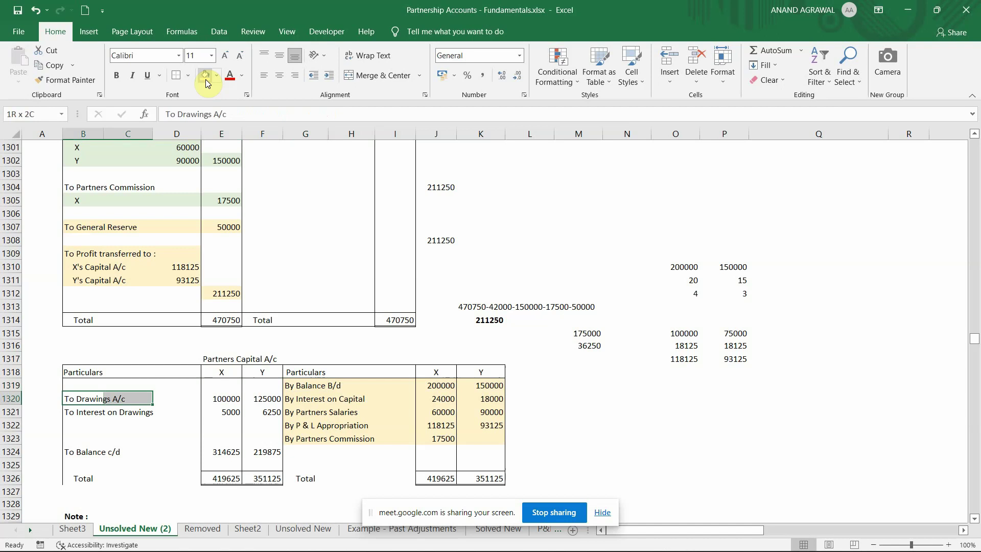
{"action": "key", "text": "shift+Right"}
{"action": "key", "text": "shift+Right"}
{"action": "key", "text": "shift+Right"}
{"action": "left_click", "coordinate": [205, 78]}
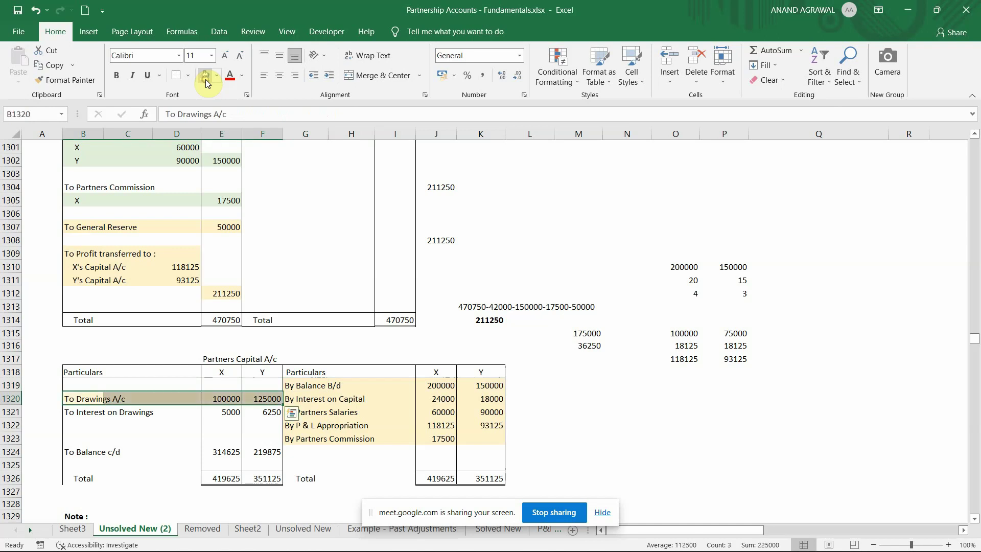
- Apply the light yellow fill to the To Interest on Drawings row in B1321:F1321
{"action": "key", "text": "Down"}
{"action": "key", "text": "shift+Right"}
{"action": "key", "text": "shift+Right"}
{"action": "key", "text": "shift+Right"}
{"action": "key", "text": "shift+Right"}
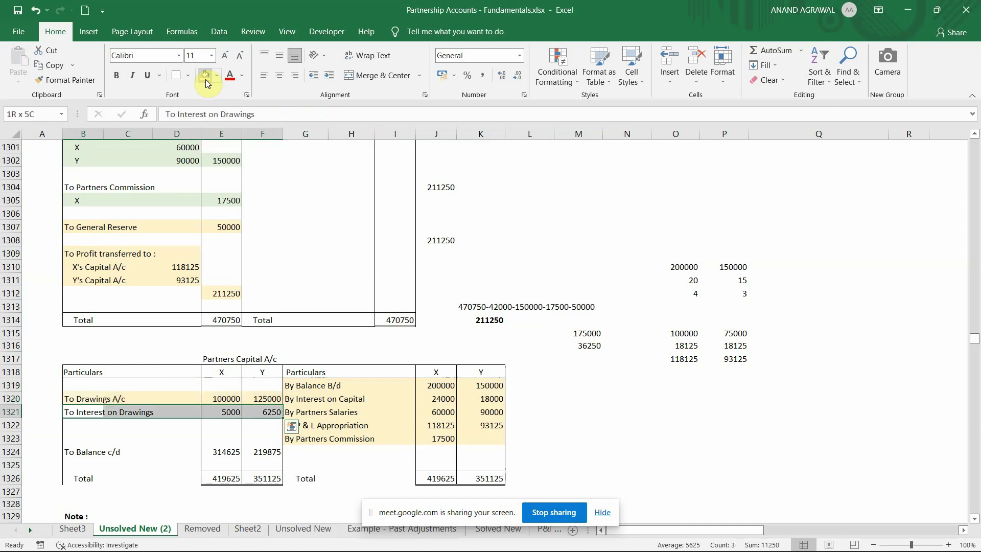
{"action": "left_click", "coordinate": [206, 79]}
- Go back up through the Profit and Loss Appropriation account to examine its debit entries and the credit side's interest on drawings
{"action": "key", "text": "Up"}
{"action": "key", "text": "Up"}
{"action": "key", "text": "Up"}
{"action": "key", "text": "Up"}
{"action": "key", "text": "Up"}
{"action": "key", "text": "Up"}
{"action": "key", "text": "Up"}
{"action": "key", "text": "Up"}
{"action": "key", "text": "Up"}
{"action": "key", "text": "Up"}
{"action": "key", "text": "Up"}
{"action": "key", "text": "Up"}
{"action": "key", "text": "Up"}
{"action": "key", "text": "Up"}
{"action": "key", "text": "Up"}
{"action": "key", "text": "Up"}
{"action": "key", "text": "Up"}
{"action": "key", "text": "Up"}
{"action": "key", "text": "Up"}
{"action": "key", "text": "Up"}
{"action": "key", "text": "Up"}
{"action": "key", "text": "Up"}
{"action": "key", "text": "Up"}
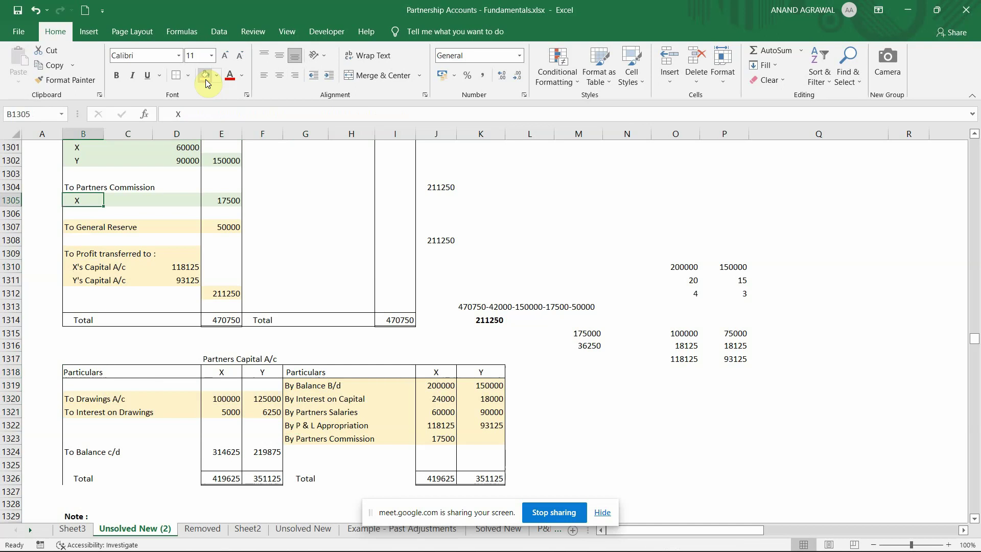
{"action": "key", "text": "Right"}
{"action": "key", "text": "Right"}
{"action": "key", "text": "Right"}
{"action": "key", "text": "Right"}
{"action": "key", "text": "Right"}
{"action": "key", "text": "Down"}
{"action": "key", "text": "Down"}
{"action": "key", "text": "Down"}
{"action": "key", "text": "Down"}
{"action": "key", "text": "Down"}
{"action": "key", "text": "Down"}
{"action": "key", "text": "Down"}
{"action": "key", "text": "Down"}
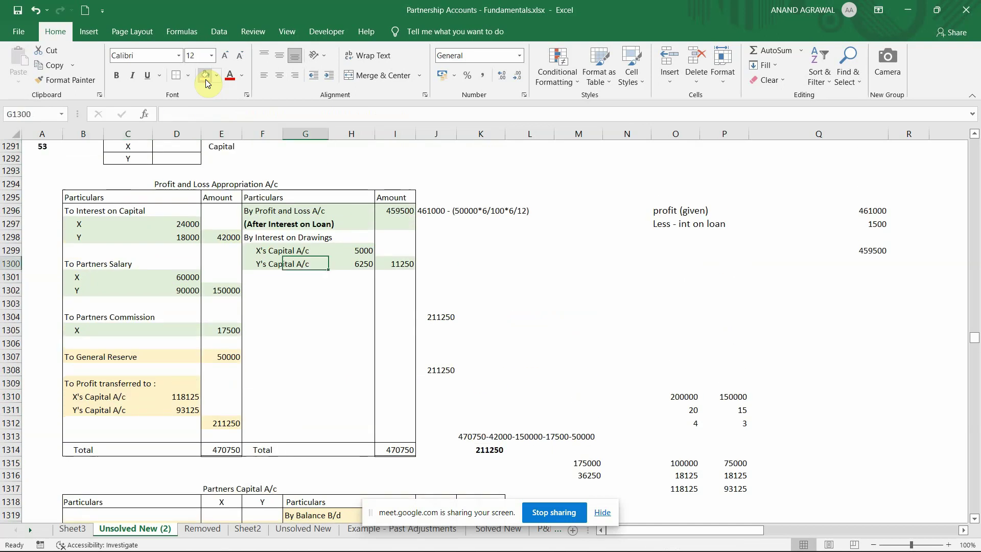
- Return to the Partners Capital account and review its By Balance B/d and To Drawings A/c rows
{"action": "key", "text": "Down"}
{"action": "key", "text": "Down"}
{"action": "key", "text": "Down"}
{"action": "key", "text": "Down"}
{"action": "key", "text": "Down"}
{"action": "key", "text": "Down"}
{"action": "key", "text": "Down"}
{"action": "key", "text": "Down"}
{"action": "key", "text": "Down"}
{"action": "key", "text": "Down"}
{"action": "key", "text": "Down"}
{"action": "key", "text": "Down"}
{"action": "key", "text": "Down"}
{"action": "key", "text": "Down"}
{"action": "key", "text": "Down"}
{"action": "key", "text": "Down"}
{"action": "key", "text": "Down"}
{"action": "key", "text": "Down"}
{"action": "key", "text": "Down"}
{"action": "key", "text": "Down"}
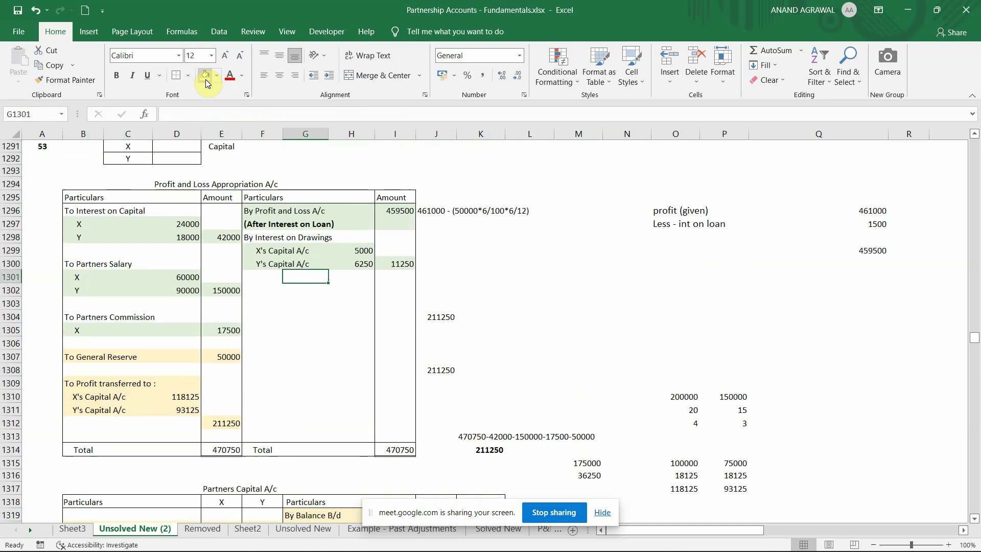
{"action": "key", "text": "Up"}
{"action": "key", "text": "Up"}
{"action": "key", "text": "Up"}
{"action": "key", "text": "Up"}
{"action": "key", "text": "Up"}
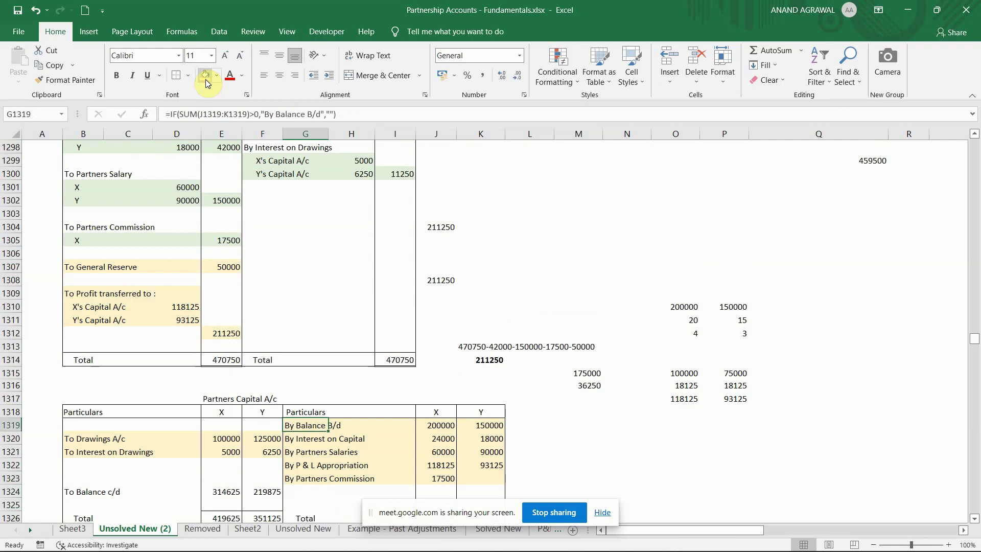
{"action": "key", "text": "Left"}
{"action": "key", "text": "Left"}
{"action": "key", "text": "Left"}
{"action": "key", "text": "Left"}
{"action": "key", "text": "Left"}
{"action": "key", "text": "Down"}
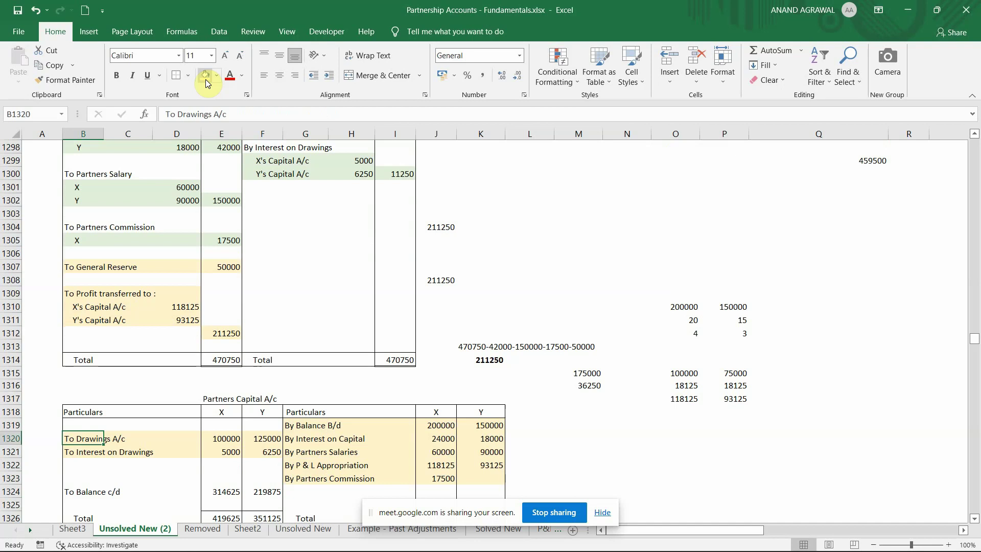
- Go through the debit side of the Partners Capital account from Drawings past the Total row and back to examine the closing balances
{"action": "key", "text": "Down"}
{"action": "key", "text": "Down"}
{"action": "key", "text": "Down"}
{"action": "key", "text": "Down"}
{"action": "key", "text": "Down"}
{"action": "key", "text": "Down"}
{"action": "key", "text": "Down"}
{"action": "key", "text": "Down"}
{"action": "key", "text": "Up"}
{"action": "key", "text": "Up"}
{"action": "key", "text": "Up"}
{"action": "key", "text": "Up"}
{"action": "key", "text": "Up"}
{"action": "key", "text": "Up"}
{"action": "key", "text": "Up"}
{"action": "key", "text": "Up"}
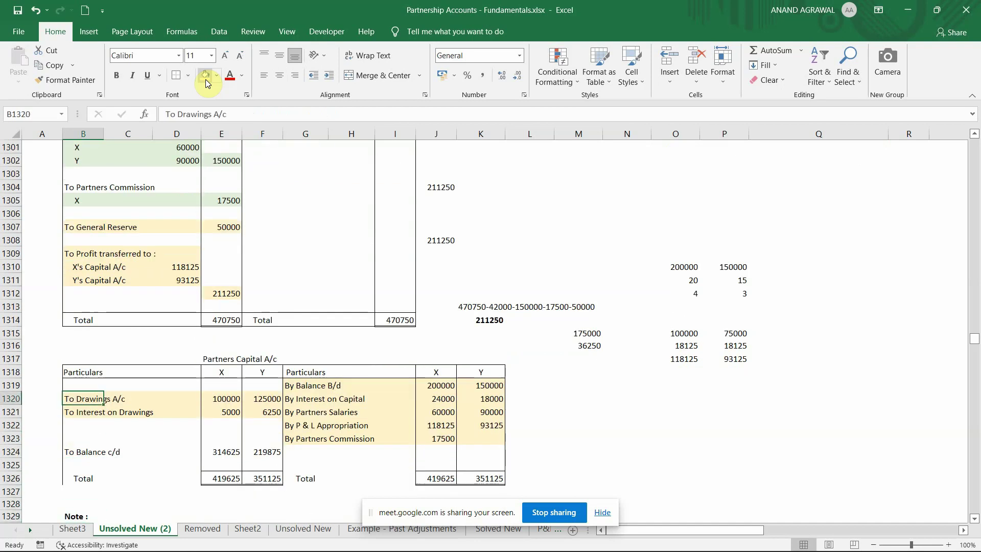
- Apply a light blue fill to the To Balance c/d row in B1324:F1324 of the Partners Capital account
{"action": "key", "text": "Right"}
{"action": "key", "text": "Right"}
{"action": "key", "text": "Right"}
{"action": "key", "text": "Right"}
{"action": "key", "text": "Left"}
{"action": "key", "text": "Left"}
{"action": "key", "text": "Left"}
{"action": "key", "text": "Left"}
{"action": "key", "text": "Down"}
{"action": "key", "text": "Down"}
{"action": "key", "text": "Down"}
{"action": "key", "text": "Down"}
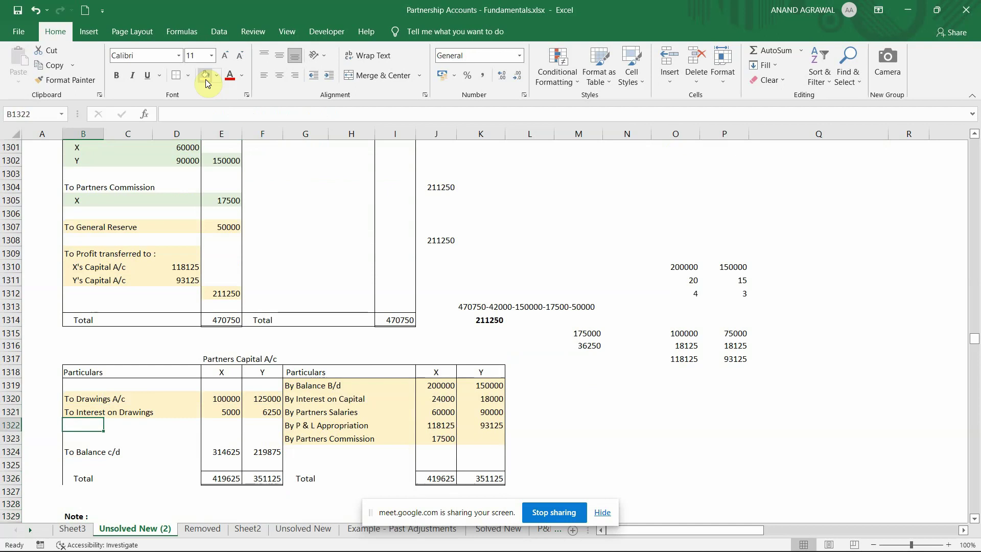
{"action": "key", "text": "shift+Right"}
{"action": "key", "text": "shift+Right"}
{"action": "key", "text": "shift+Right"}
{"action": "key", "text": "shift+Right"}
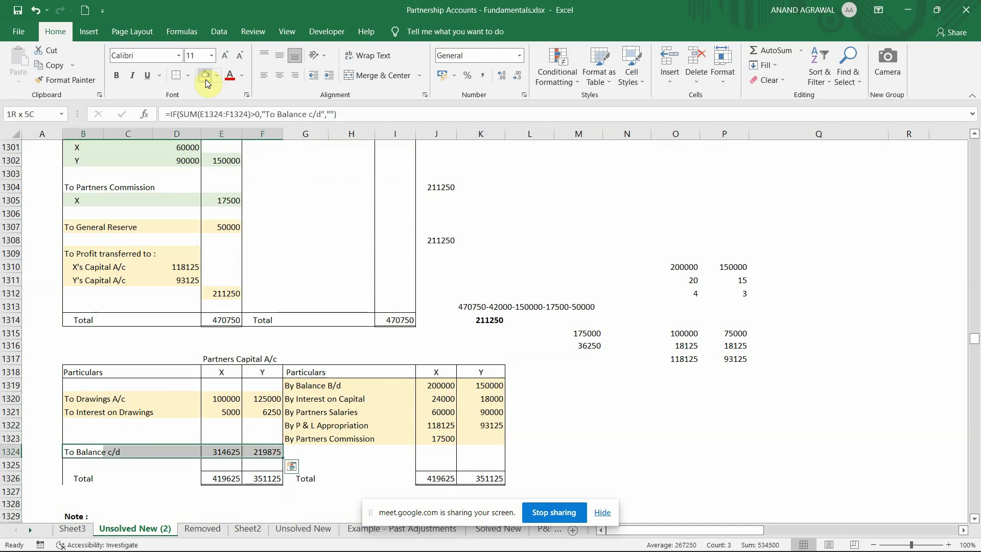
{"action": "left_click", "coordinate": [217, 76]}
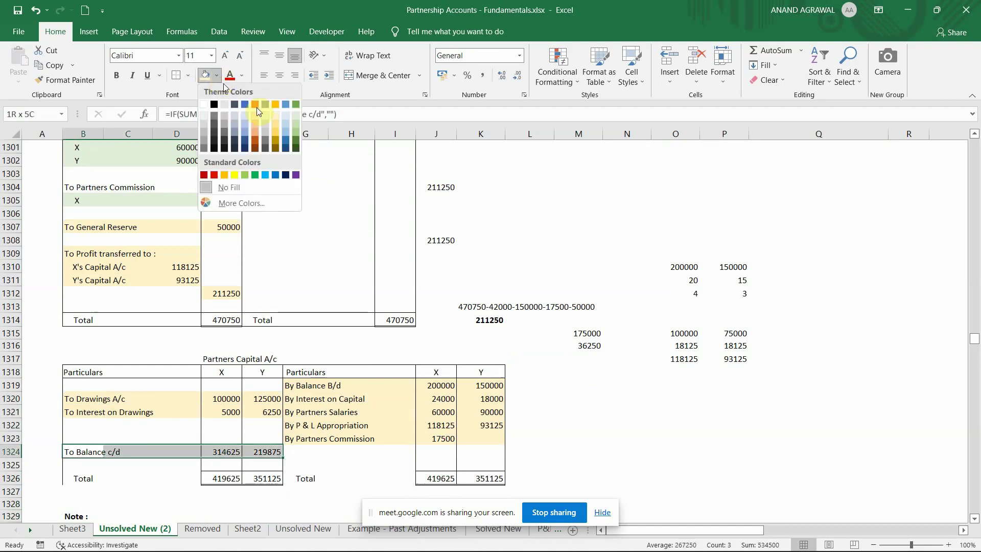
{"action": "left_click", "coordinate": [284, 112]}
- Review the notes below the Partners Capital account: Capital Ratio, Division of Profits and Calculation of General Reserve, down to question 54's working
{"action": "key", "text": "Down"}
{"action": "key", "text": "Down"}
{"action": "key", "text": "Down"}
{"action": "key", "text": "Down"}
{"action": "key", "text": "Down"}
{"action": "key", "text": "Down"}
{"action": "key", "text": "Down"}
{"action": "key", "text": "Down"}
{"action": "key", "text": "Down"}
{"action": "key", "text": "Down"}
{"action": "key", "text": "Down"}
{"action": "key", "text": "Down"}
{"action": "key", "text": "Down"}
{"action": "key", "text": "Down"}
{"action": "key", "text": "Down"}
{"action": "key", "text": "Down"}
{"action": "key", "text": "Down"}
{"action": "key", "text": "Down"}
{"action": "key", "text": "Down"}
{"action": "key", "text": "Down"}
{"action": "key", "text": "Down"}
{"action": "key", "text": "Down"}
{"action": "key", "text": "Down"}
{"action": "key", "text": "Down"}
{"action": "key", "text": "Down"}
{"action": "key", "text": "Down"}
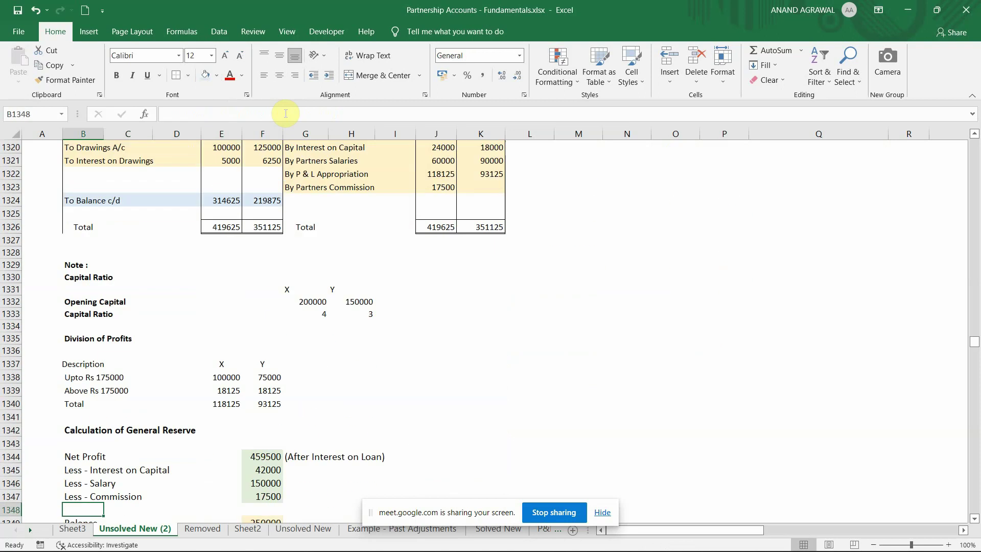
{"action": "key", "text": "Up"}
{"action": "key", "text": "Up"}
{"action": "key", "text": "Up"}
{"action": "key", "text": "Up"}
{"action": "key", "text": "Up"}
{"action": "key", "text": "Up"}
{"action": "key", "text": "Up"}
{"action": "key", "text": "Up"}
{"action": "key", "text": "Up"}
{"action": "key", "text": "Up"}
{"action": "key", "text": "Up"}
{"action": "key", "text": "Up"}
{"action": "key", "text": "Up"}
{"action": "key", "text": "Up"}
{"action": "key", "text": "Up"}
{"action": "key", "text": "Up"}
{"action": "key", "text": "Up"}
{"action": "key", "text": "Up"}
{"action": "key", "text": "Up"}
{"action": "key", "text": "Up"}
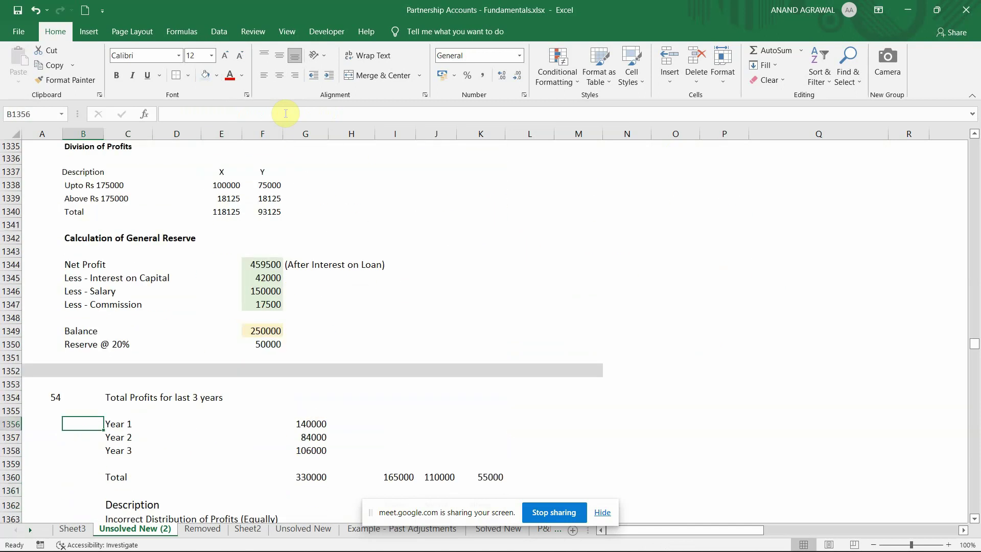
{"action": "key", "text": "Down"}
{"action": "key", "text": "Down"}
{"action": "key", "text": "Down"}
{"action": "key", "text": "Down"}
{"action": "key", "text": "Down"}
{"action": "key", "text": "Down"}
{"action": "key", "text": "Down"}
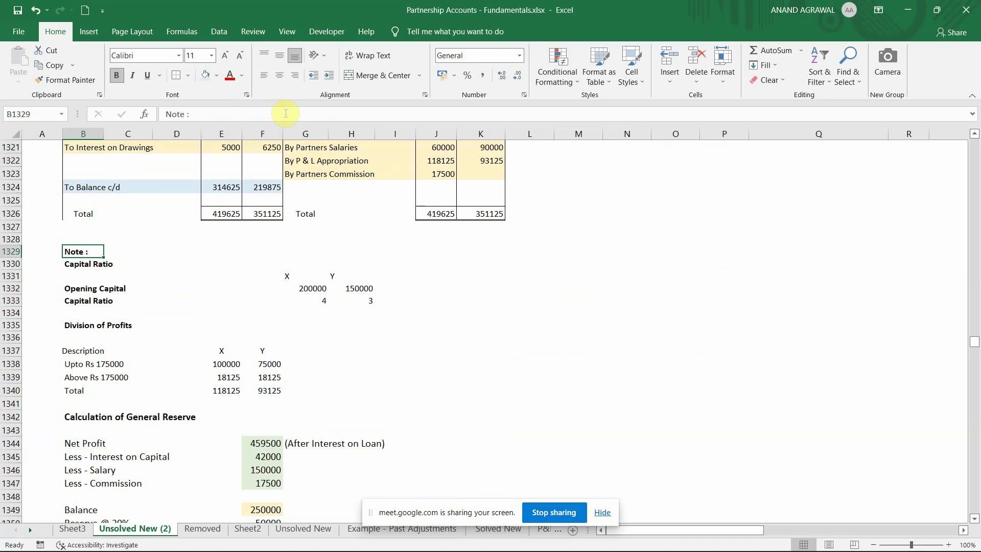
- Go back up past the Partners Capital account to examine question 53's complete Profit and Loss Appropriation account
{"action": "key", "text": "Up"}
{"action": "key", "text": "Up"}
{"action": "key", "text": "Up"}
{"action": "key", "text": "Up"}
{"action": "key", "text": "Up"}
{"action": "key", "text": "Up"}
{"action": "key", "text": "Up"}
{"action": "key", "text": "Up"}
{"action": "key", "text": "Up"}
{"action": "key", "text": "Up"}
{"action": "key", "text": "Up"}
{"action": "key", "text": "Up"}
{"action": "key", "text": "Up"}
{"action": "key", "text": "Up"}
{"action": "key", "text": "Up"}
{"action": "key", "text": "Up"}
{"action": "key", "text": "Up"}
{"action": "key", "text": "Up"}
{"action": "key", "text": "Up"}
{"action": "key", "text": "Up"}
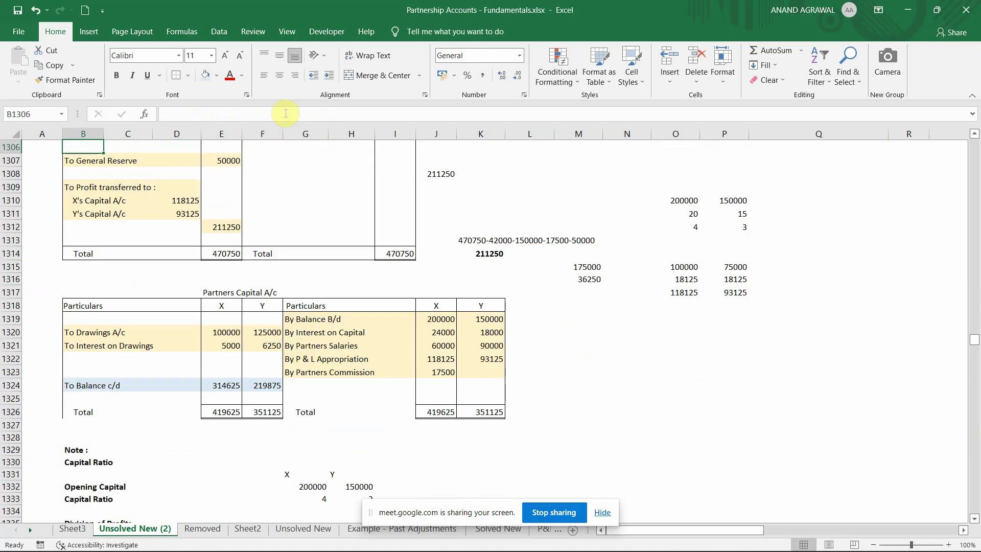
{"action": "key", "text": "Up"}
{"action": "key", "text": "Up"}
{"action": "key", "text": "Up"}
{"action": "key", "text": "Up"}
{"action": "key", "text": "Up"}
{"action": "key", "text": "Up"}
{"action": "key", "text": "Up"}
{"action": "key", "text": "Up"}
{"action": "key", "text": "Up"}
{"action": "key", "text": "Up"}
{"action": "key", "text": "Up"}
{"action": "key", "text": "Up"}
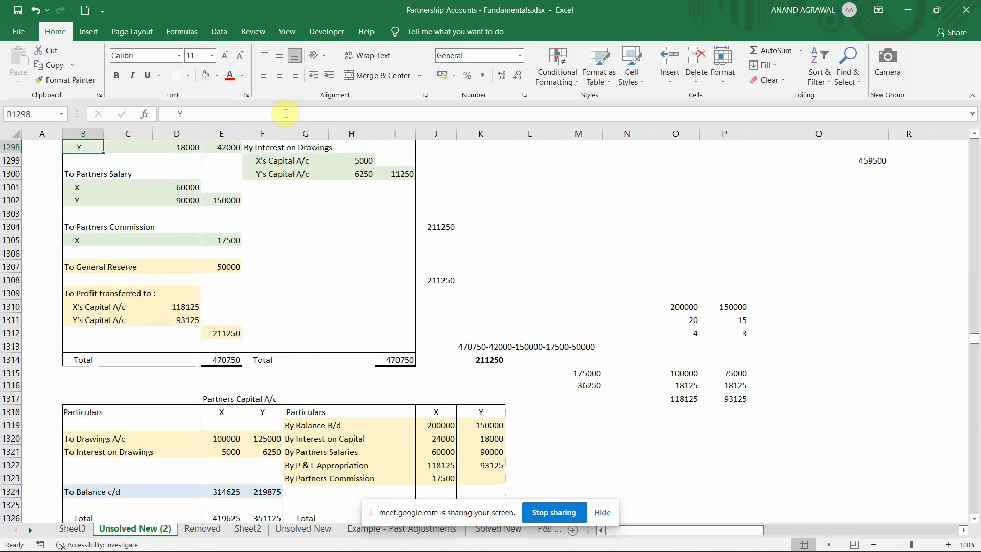
{"action": "key", "text": "Up"}
{"action": "key", "text": "Up"}
{"action": "key", "text": "Up"}
{"action": "key", "text": "Up"}
{"action": "key", "text": "Down"}
{"action": "key", "text": "Down"}
{"action": "key", "text": "Down"}
{"action": "key", "text": "Down"}
{"action": "key", "text": "Down"}
{"action": "key", "text": "Down"}
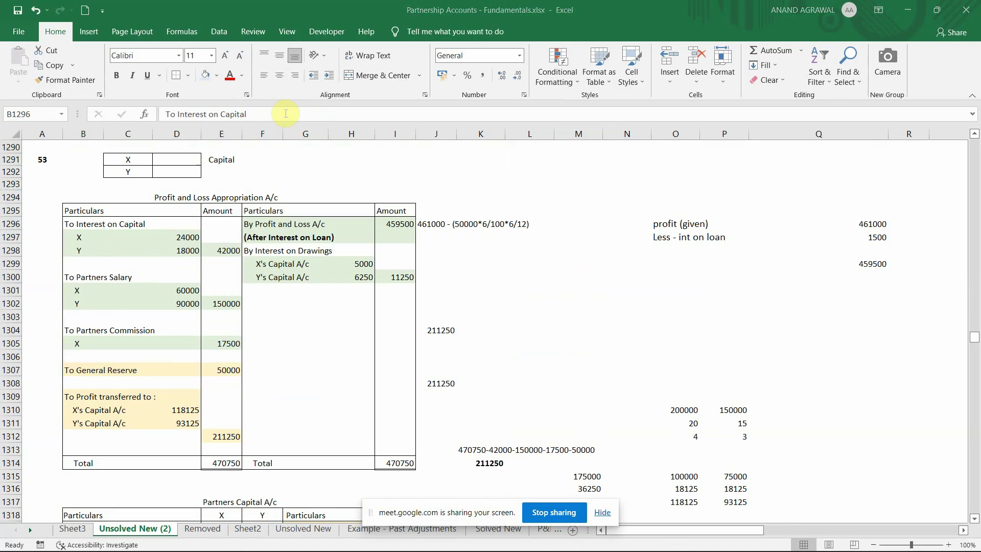
- Switch to the book PDF in the browser, recheck question 53 and its answers, and read question 54 on past adjustments
{"action": "key", "text": "alt+Tab"}
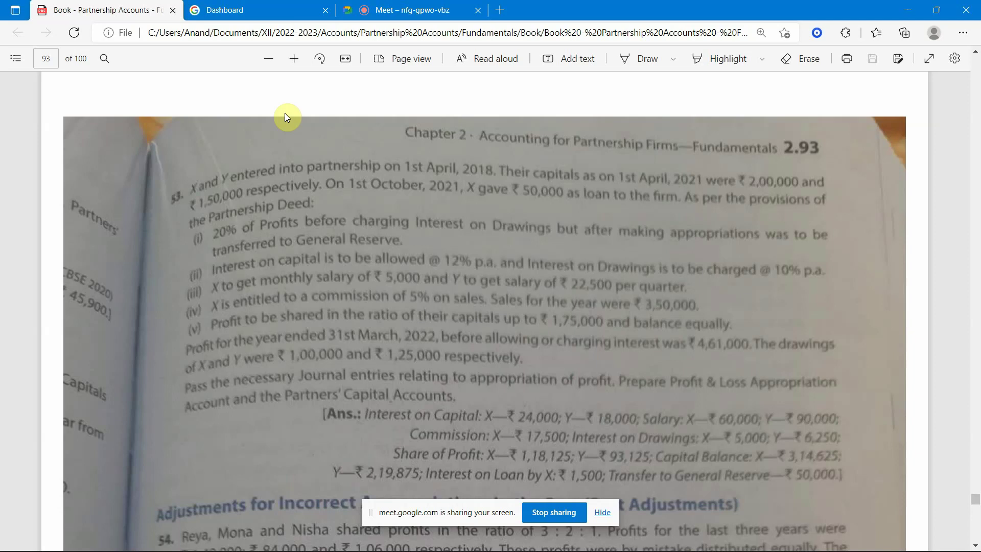
{"action": "scroll", "coordinate": [285, 117], "scroll_direction": "down", "scroll_amount": 3}
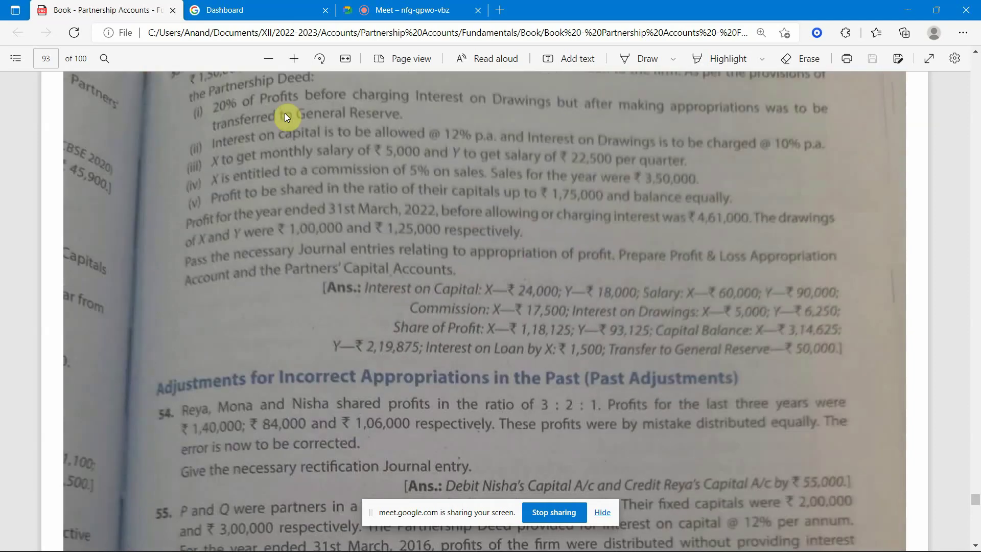
{"action": "scroll", "coordinate": [285, 118], "scroll_direction": "down", "scroll_amount": 1}
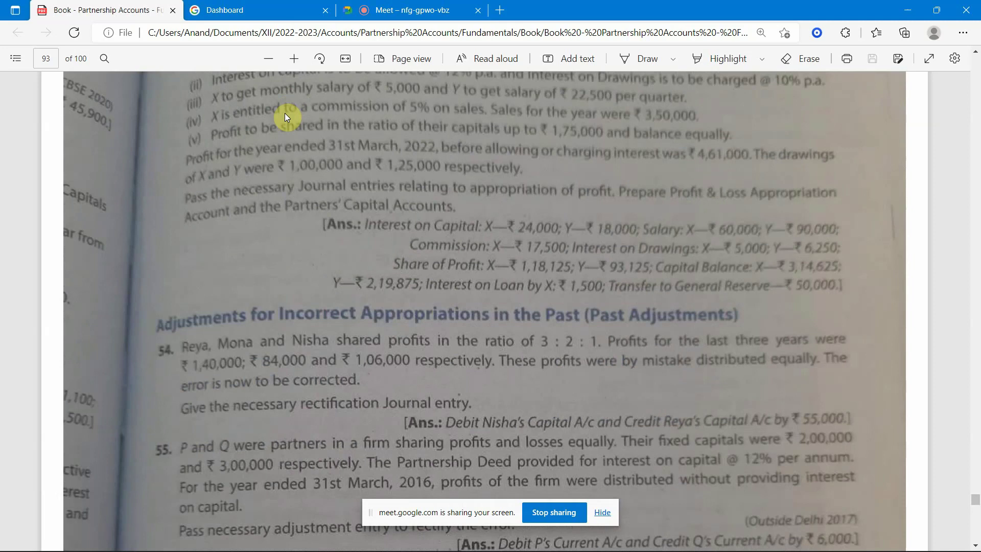
{"action": "scroll", "coordinate": [285, 117], "scroll_direction": "up", "scroll_amount": 2}
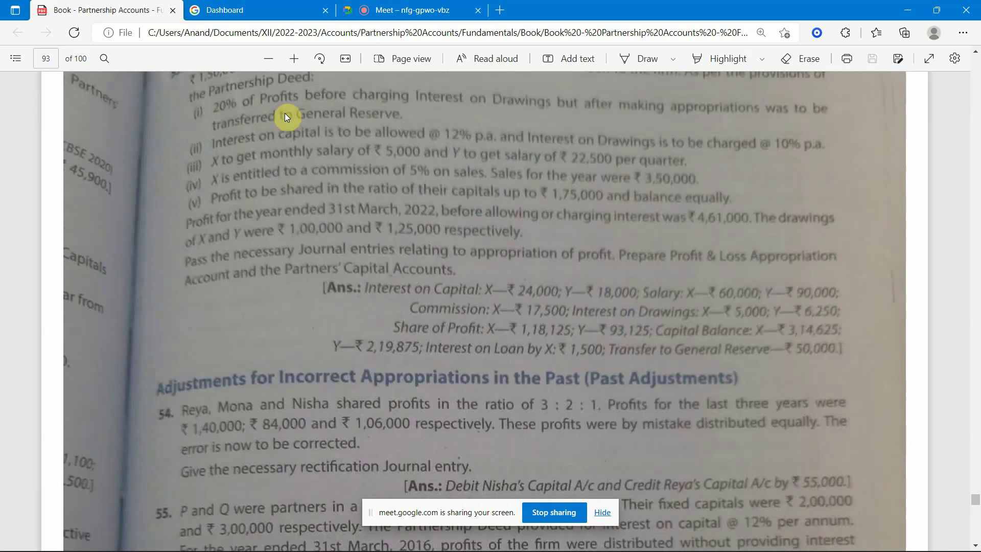
{"action": "scroll", "coordinate": [284, 117], "scroll_direction": "down", "scroll_amount": 1}
{"action": "scroll", "coordinate": [284, 115], "scroll_direction": "up", "scroll_amount": 1}
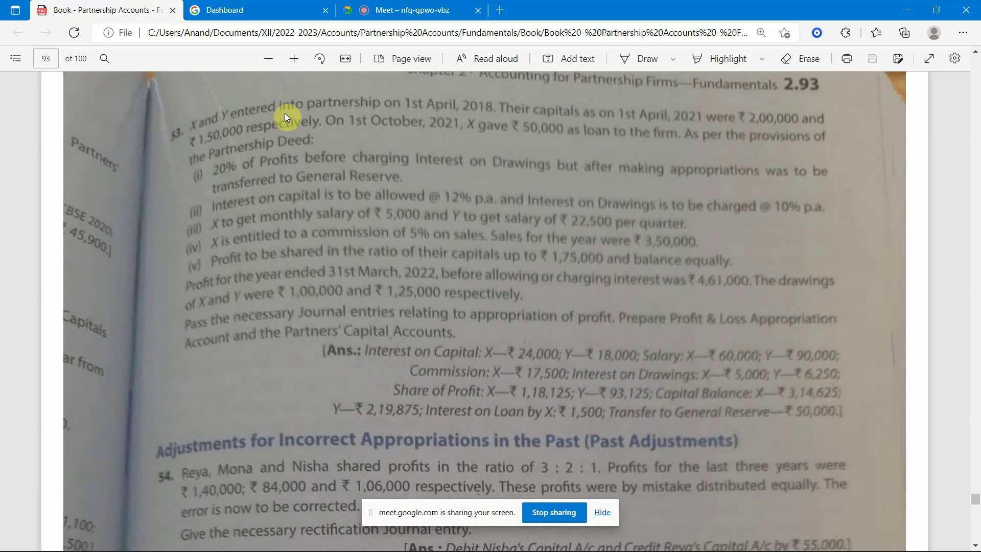
{"action": "scroll", "coordinate": [285, 115], "scroll_direction": "down", "scroll_amount": 5}
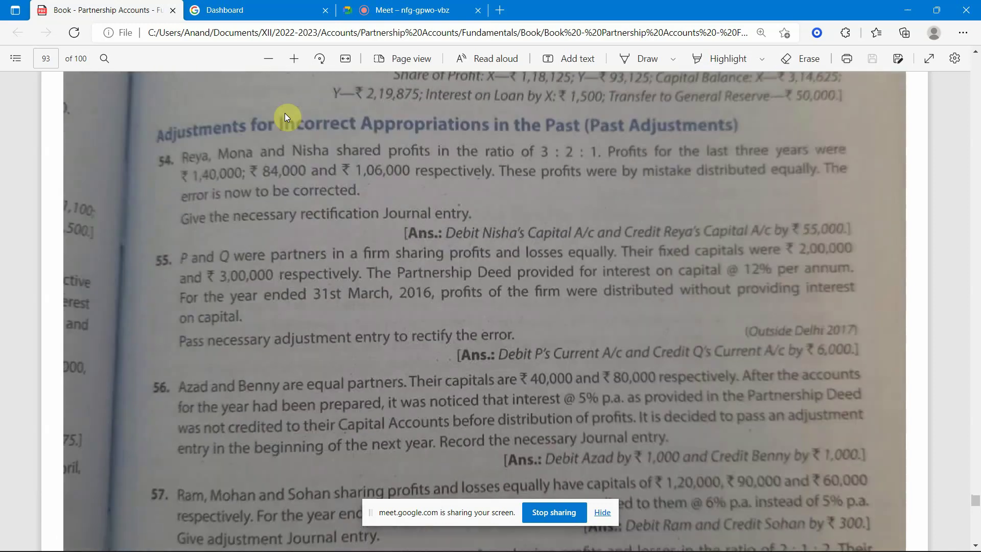
- Switch to the Class - Partnership Accounts - Fundamentals workbook and select blank cell A705 below the last appropriation account
{"action": "key", "text": "alt+Tab"}
{"action": "key", "text": "Tab"}
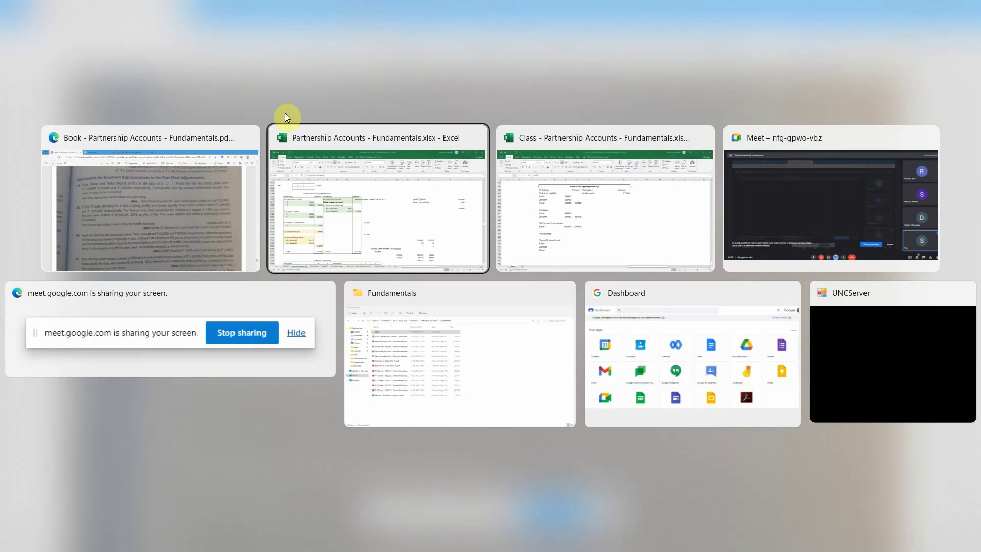
{"action": "key", "text": "Down"}
{"action": "key", "text": "Down"}
{"action": "key", "text": "Down"}
{"action": "key", "text": "Down"}
{"action": "key", "text": "Down"}
{"action": "key", "text": "Down"}
{"action": "key", "text": "Down"}
{"action": "key", "text": "Down"}
{"action": "key", "text": "Down"}
{"action": "key", "text": "Down"}
{"action": "key", "text": "Down"}
{"action": "key", "text": "Down"}
{"action": "key", "text": "Down"}
{"action": "key", "text": "Down"}
{"action": "key", "text": "Down"}
{"action": "key", "text": "Down"}
{"action": "key", "text": "Down"}
{"action": "key", "text": "Down"}
{"action": "key", "text": "Down"}
{"action": "key", "text": "Down"}
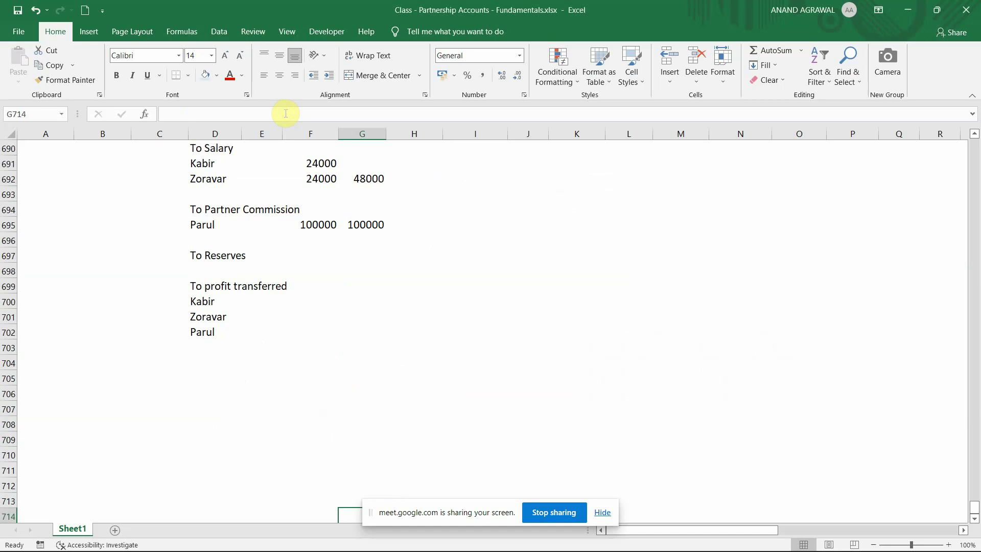
{"action": "key", "text": "Up"}
{"action": "key", "text": "Up"}
{"action": "key", "text": "Up"}
{"action": "key", "text": "Up"}
{"action": "key", "text": "Up"}
{"action": "key", "text": "Up"}
{"action": "key", "text": "Up"}
{"action": "key", "text": "Up"}
{"action": "key", "text": "Up"}
{"action": "key", "text": "Up"}
{"action": "key", "text": "Up"}
{"action": "key", "text": "Left"}
{"action": "key", "text": "Left"}
{"action": "key", "text": "Left"}
{"action": "key", "text": "Left"}
{"action": "key", "text": "Left"}
{"action": "key", "text": "Left"}
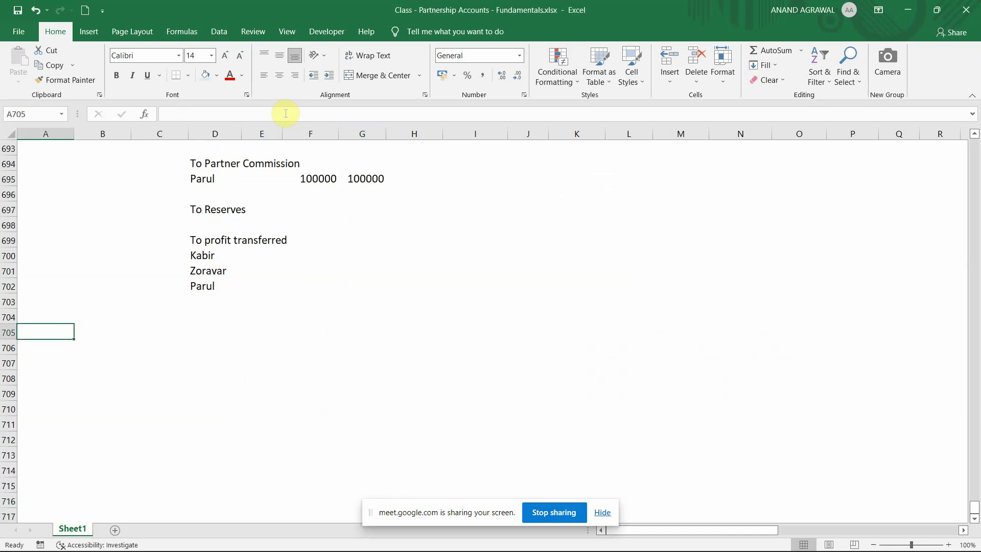
- Fill row 704 from column A to column Q with light blue as a divider below the last appropriation account
{"action": "key", "text": "Up"}
{"action": "key", "text": "shift+Right"}
{"action": "key", "text": "shift+Right"}
{"action": "key", "text": "shift+Right"}
{"action": "key", "text": "shift+Right"}
{"action": "key", "text": "shift+Right"}
{"action": "key", "text": "shift+Right"}
{"action": "key", "text": "shift+Right"}
{"action": "key", "text": "shift+Right"}
{"action": "key", "text": "shift+Right"}
{"action": "key", "text": "shift+Right"}
{"action": "key", "text": "shift+Right"}
{"action": "key", "text": "shift+Right"}
{"action": "key", "text": "shift+Right"}
{"action": "key", "text": "shift+Right"}
{"action": "key", "text": "shift+Right"}
{"action": "key", "text": "shift+Right"}
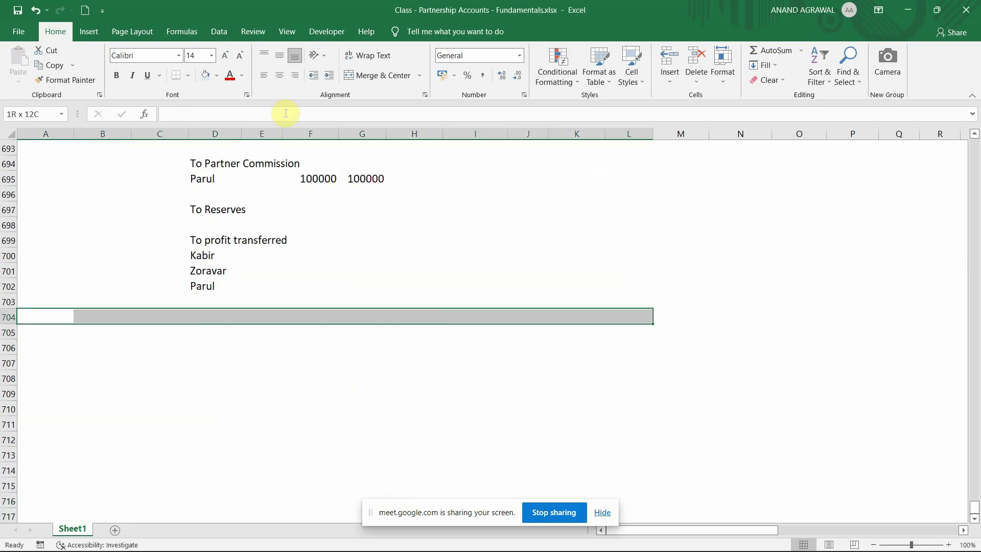
{"action": "left_click", "coordinate": [206, 77]}
- Enter the label "Interest on capital" in cell D707 below the blue divider row
{"action": "key", "text": "Right"}
{"action": "key", "text": "Right"}
{"action": "key", "text": "Right"}
{"action": "key", "text": "Down"}
{"action": "key", "text": "Down"}
{"action": "key", "text": "Down"}
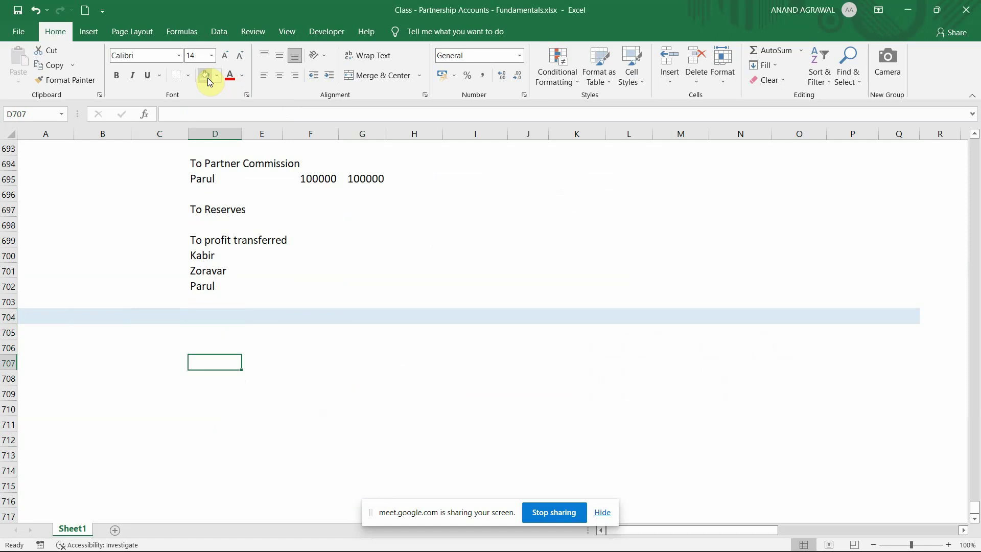
{"action": "type", "text": "Inte"}
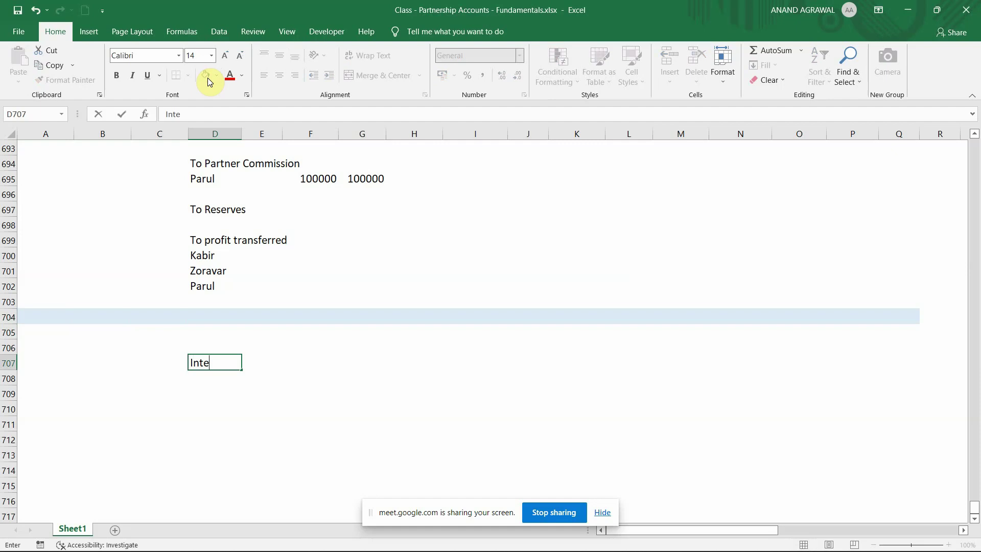
{"action": "type", "text": "rest on capital"}
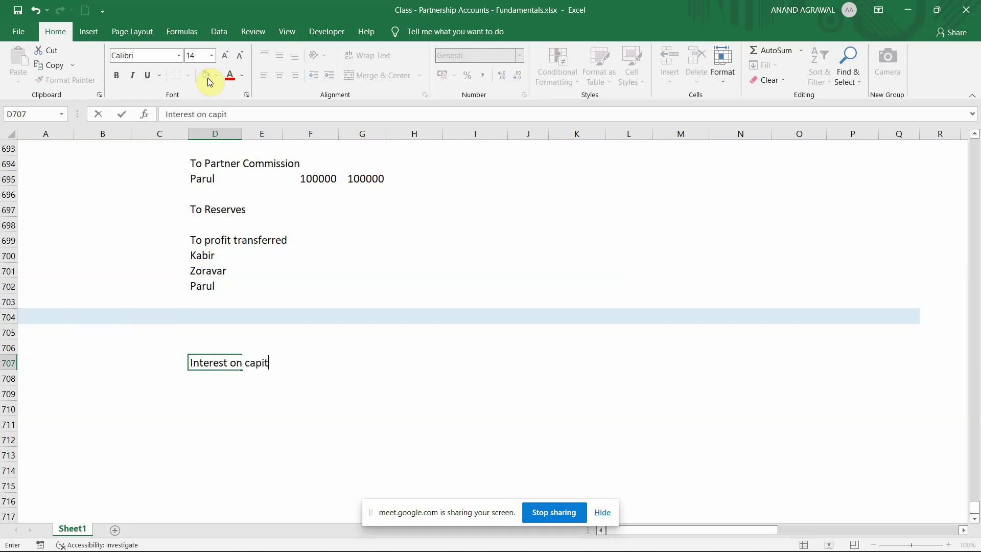
{"action": "key", "text": "Return"}
- Add the heading "Actual" in G706 and enter 10% beneath it for interest on capital
{"action": "key", "text": "Up"}
{"action": "key", "text": "Right"}
{"action": "key", "text": "Right"}
{"action": "key", "text": "Right"}
{"action": "key", "text": "Up"}
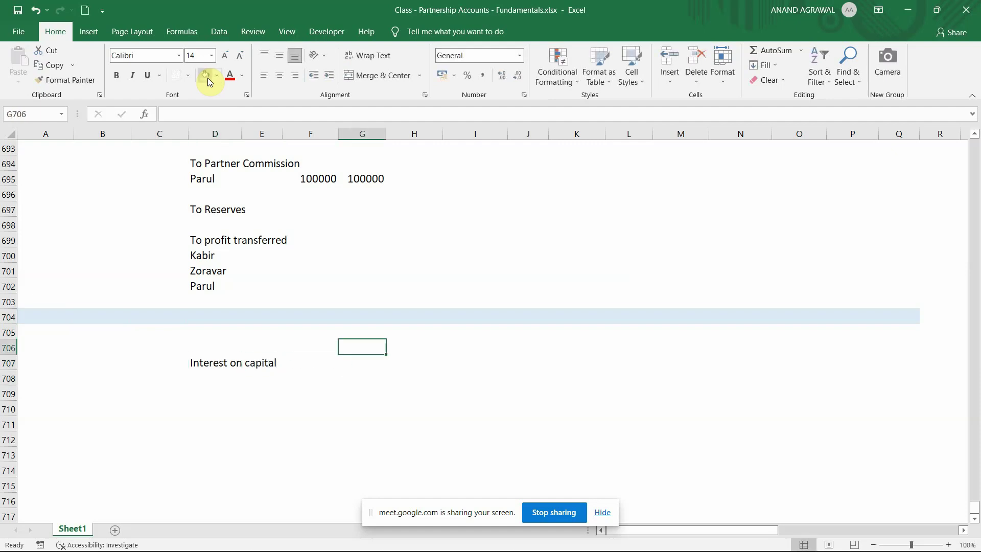
{"action": "type", "text": "Actual"}
{"action": "key", "text": "Return"}
{"action": "type", "text": "10%"}
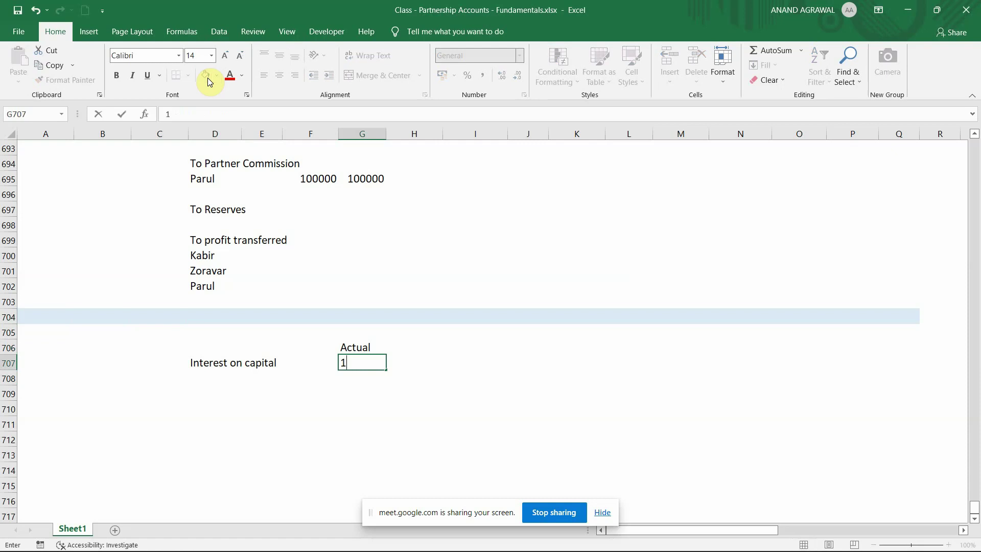
{"action": "key", "text": "Return"}
- Add the heading "Mistake" in I706 and enter 9% beneath it for interest on capital
{"action": "key", "text": "Up"}
{"action": "key", "text": "Up"}
{"action": "key", "text": "Right"}
{"action": "key", "text": "Right"}
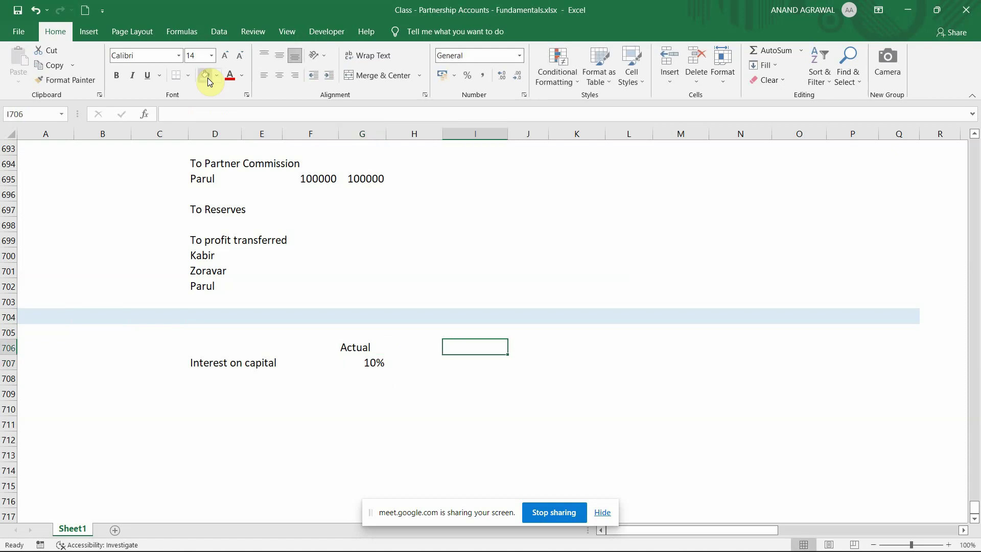
{"action": "type", "text": "Mistake"}
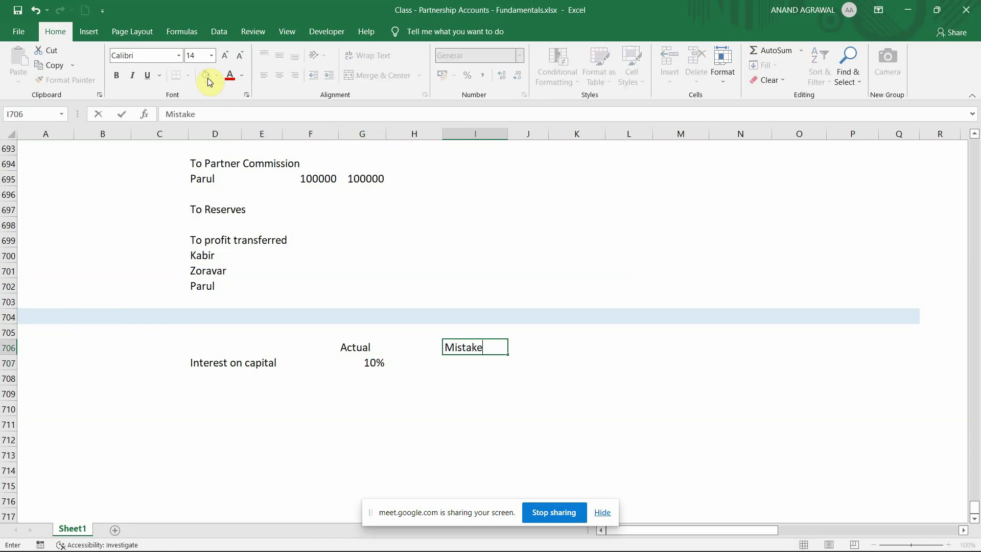
{"action": "key", "text": "Return"}
{"action": "type", "text": "9%"}
{"action": "key", "text": "Return"}
- Centre the Actual and Mistake headings and their percentages horizontally in G706:I707
{"action": "key", "text": "Up"}
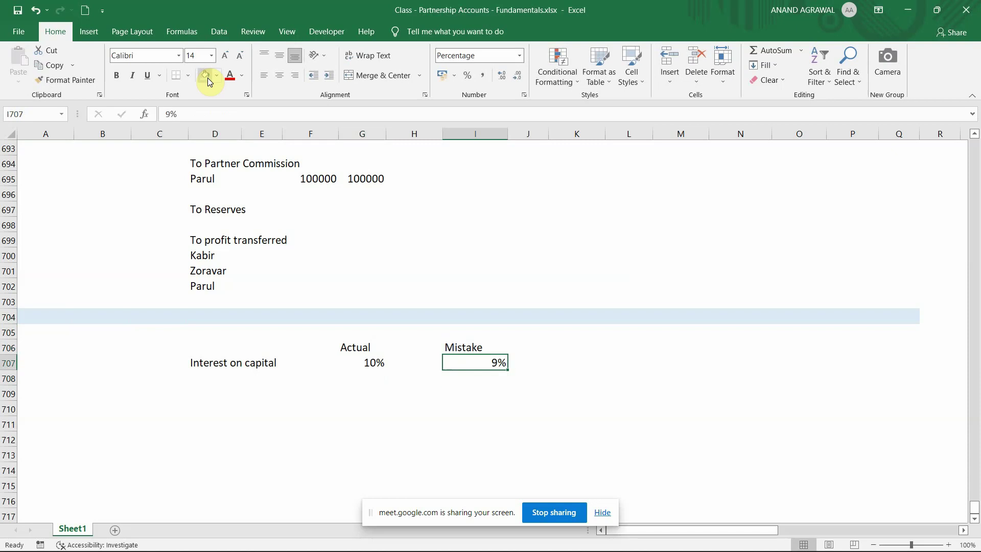
{"action": "key", "text": "Left"}
{"action": "key", "text": "Left"}
{"action": "key", "text": "Up"}
{"action": "key", "text": "shift+Down"}
{"action": "key", "text": "shift+Right"}
{"action": "key", "text": "shift+Right"}
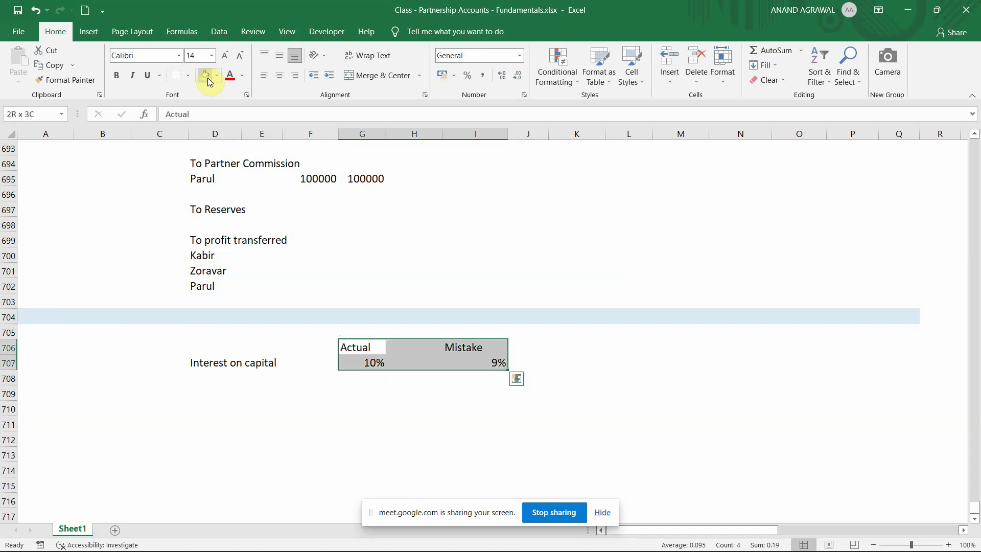
{"action": "left_click", "coordinate": [280, 75]}
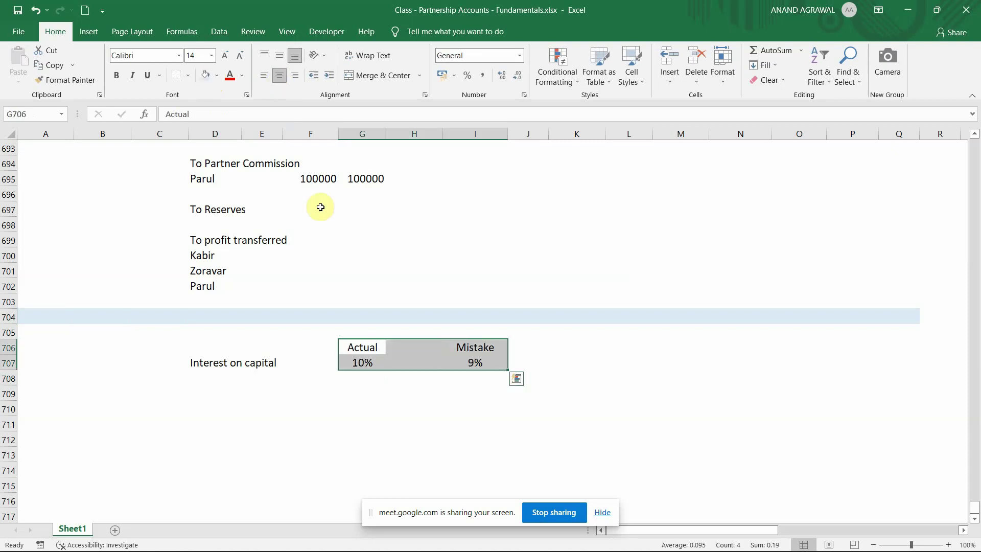
{"action": "left_click", "coordinate": [346, 389]}
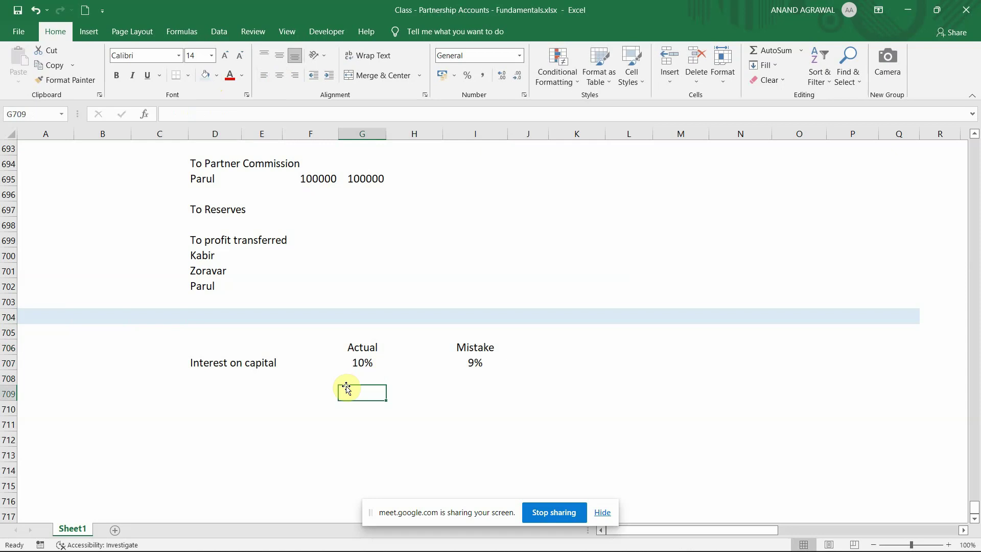
- Copy the "Interest on capital" label from D707 into cell D709
{"action": "key", "text": "Left"}
{"action": "key", "text": "Left"}
{"action": "key", "text": "Left"}
{"action": "key", "text": "Up"}
{"action": "key", "text": "Up"}
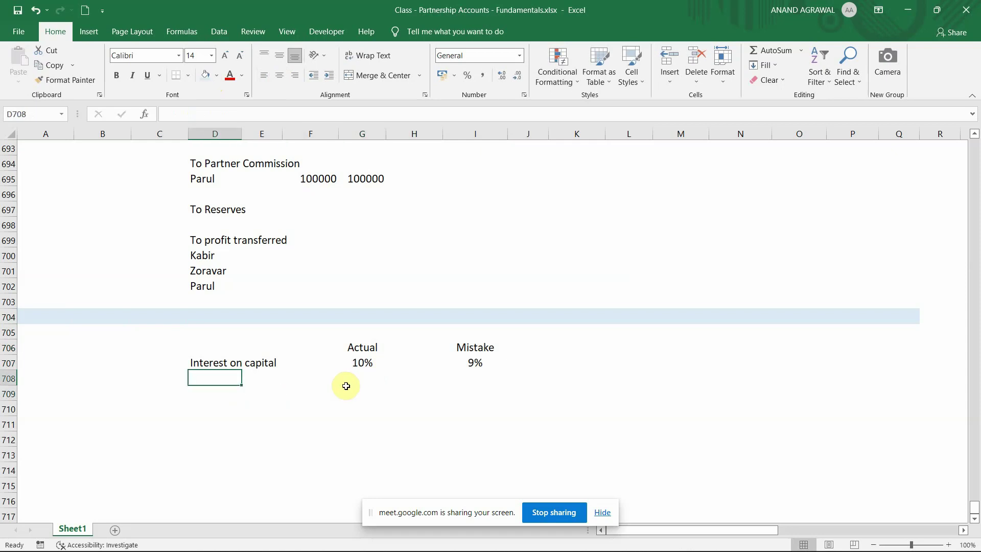
{"action": "key", "text": "ctrl+c"}
{"action": "key", "text": "Down"}
{"action": "key", "text": "Down"}
{"action": "key", "text": "Return"}
- For the second interest on capital example in row 709, enter 5% as Actual and 12% as Mistake
{"action": "left_click", "coordinate": [346, 390]}
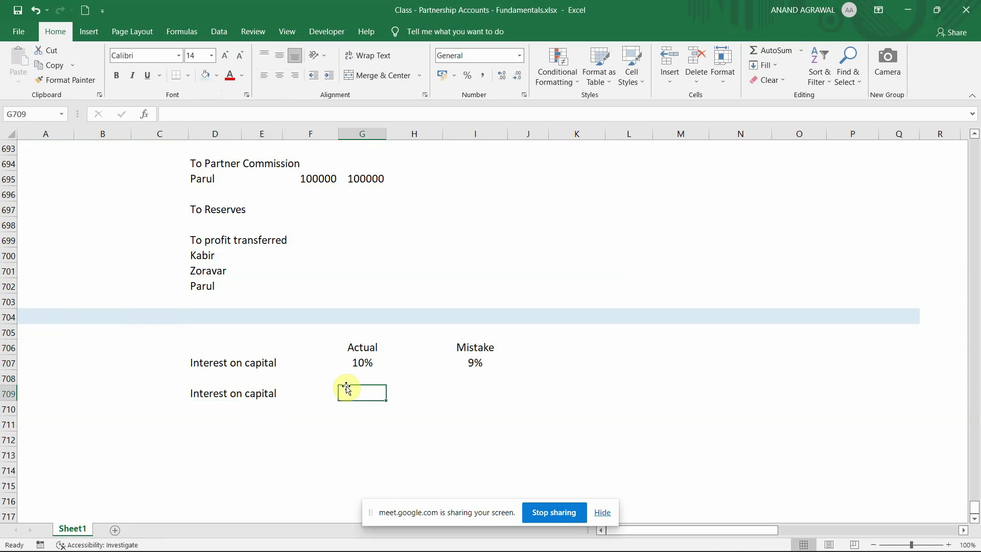
{"action": "type", "text": "5"}
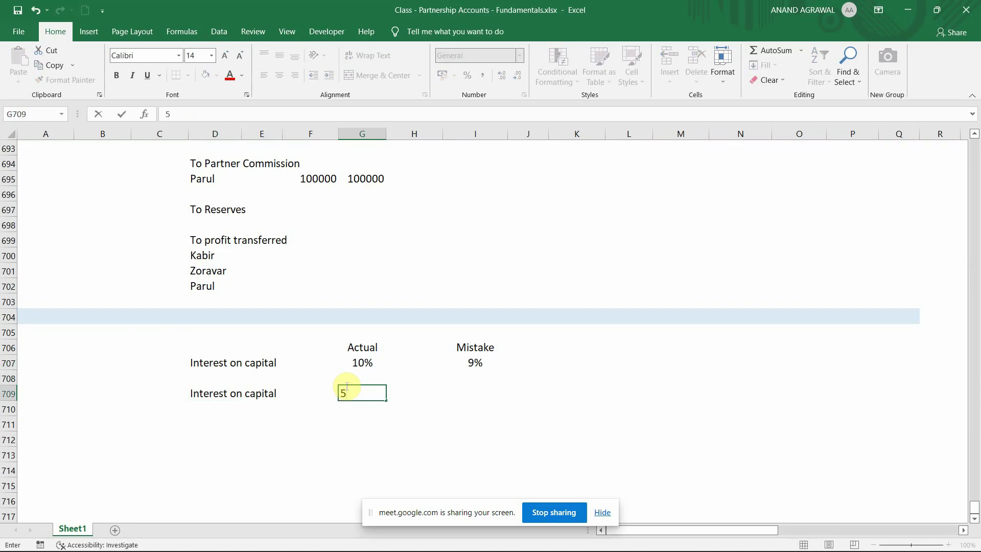
{"action": "type", "text": "%"}
{"action": "key", "text": "Return"}
{"action": "key", "text": "Up"}
{"action": "key", "text": "Right"}
{"action": "key", "text": "Right"}
{"action": "type", "text": "1"}
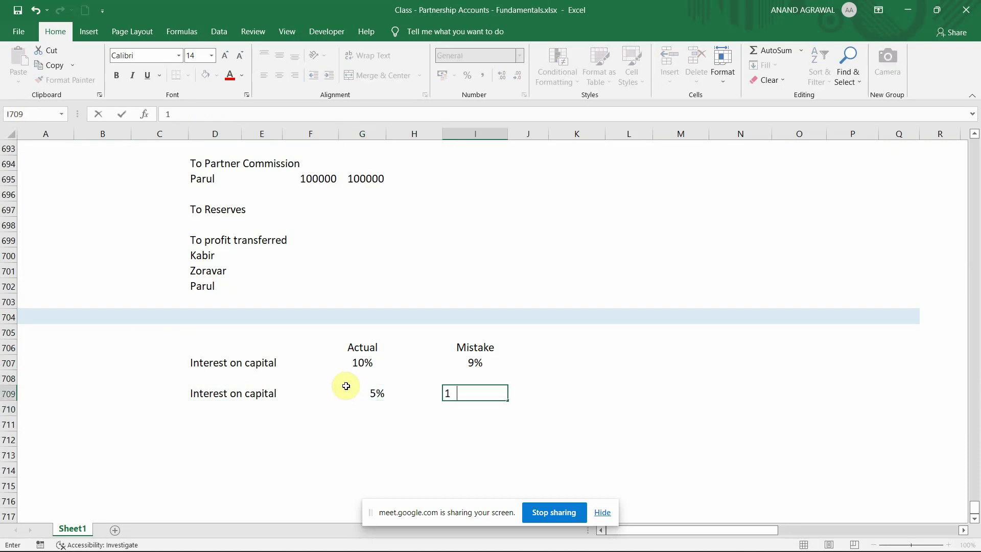
{"action": "type", "text": "2%"}
{"action": "key", "text": "ctrl+Return"}
- Enter the label "Salary" in cell D711 below the interest on capital examples
{"action": "key", "text": "Left"}
{"action": "key", "text": "Left"}
{"action": "key", "text": "Left"}
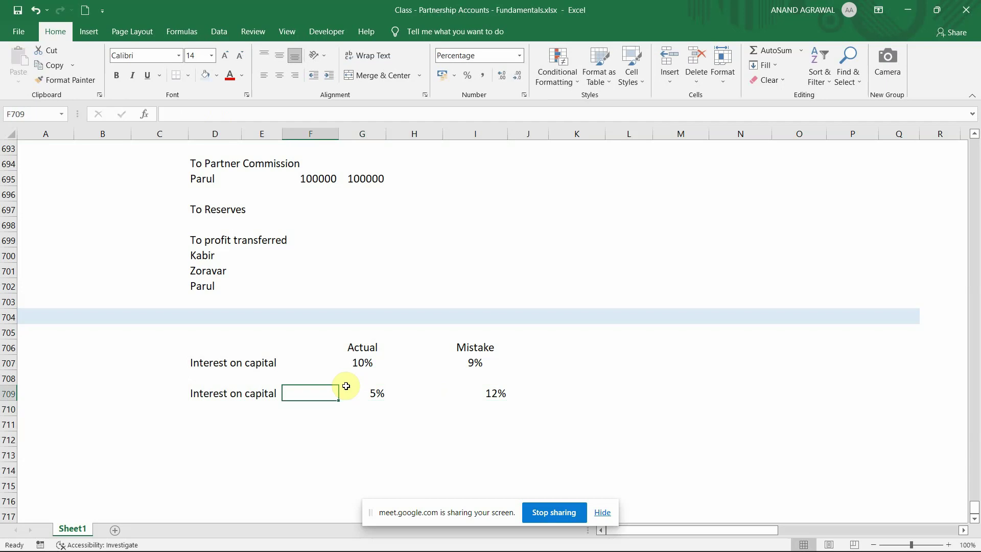
{"action": "key", "text": "Left"}
{"action": "key", "text": "Left"}
{"action": "key", "text": "Down"}
{"action": "key", "text": "Down"}
{"action": "type", "text": "Salary"}
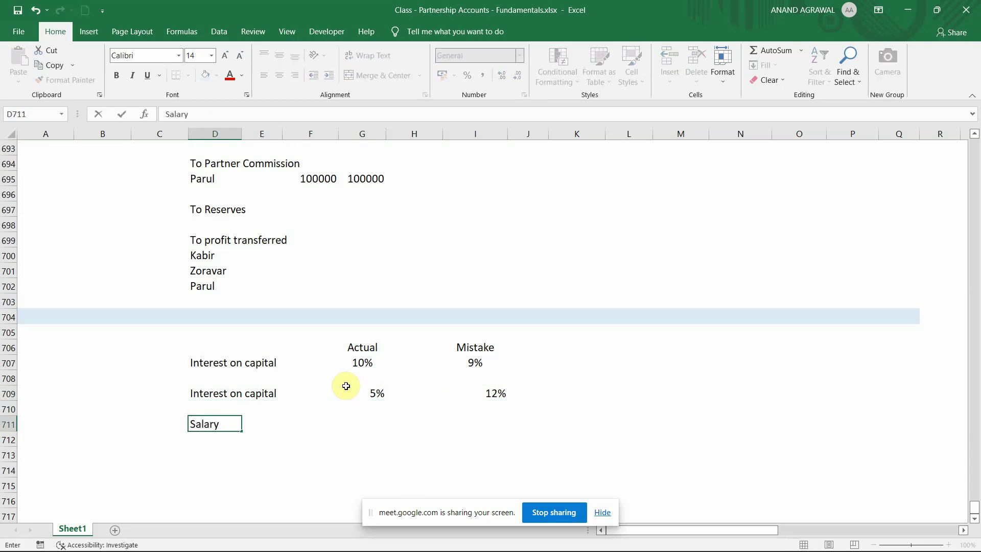
- For the Salary example in row 711, enter 5000 as Actual and "Omitted" as Mistake
{"action": "key", "text": "Right"}
{"action": "key", "text": "Right"}
{"action": "key", "text": "Right"}
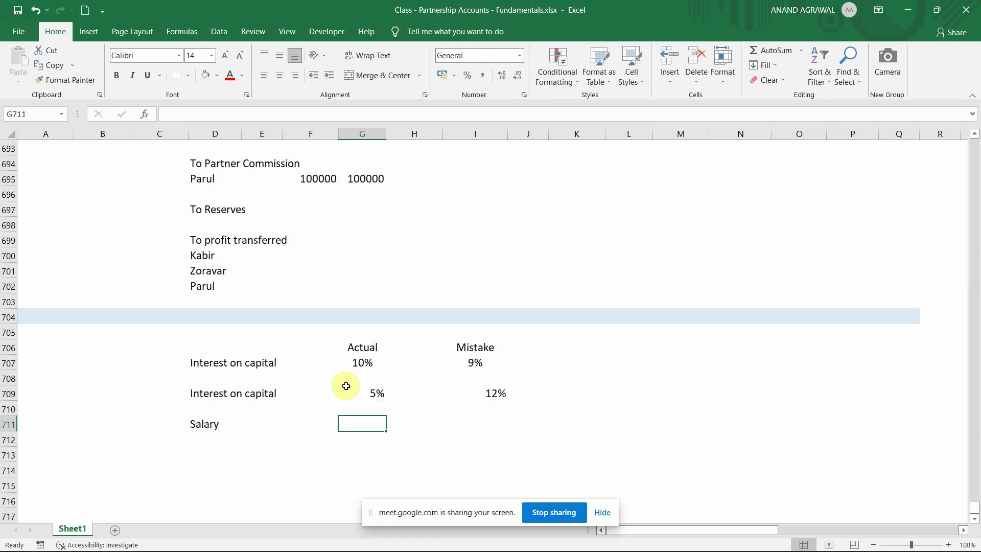
{"action": "type", "text": "5000"}
{"action": "key", "text": "Right"}
{"action": "key", "text": "Right"}
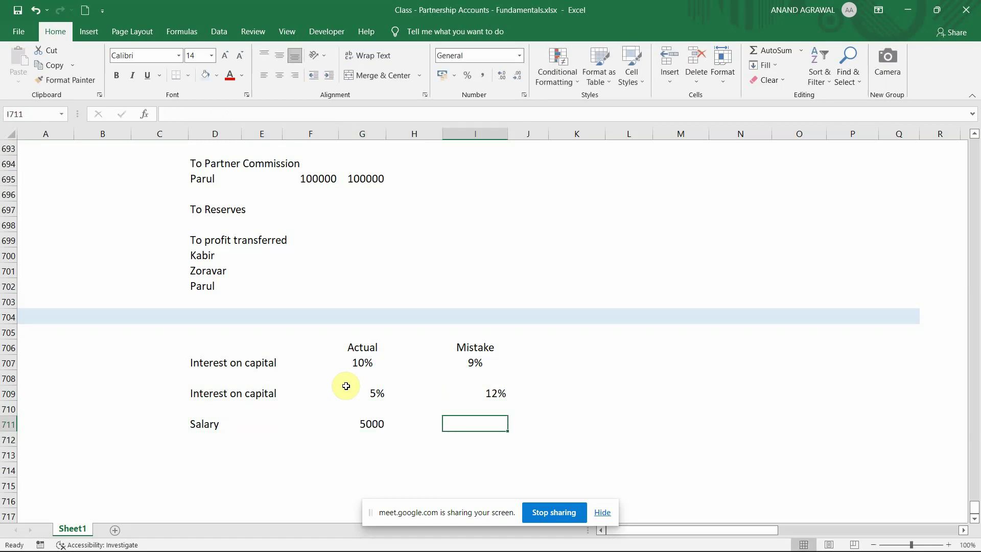
{"action": "type", "text": "Omitted"}
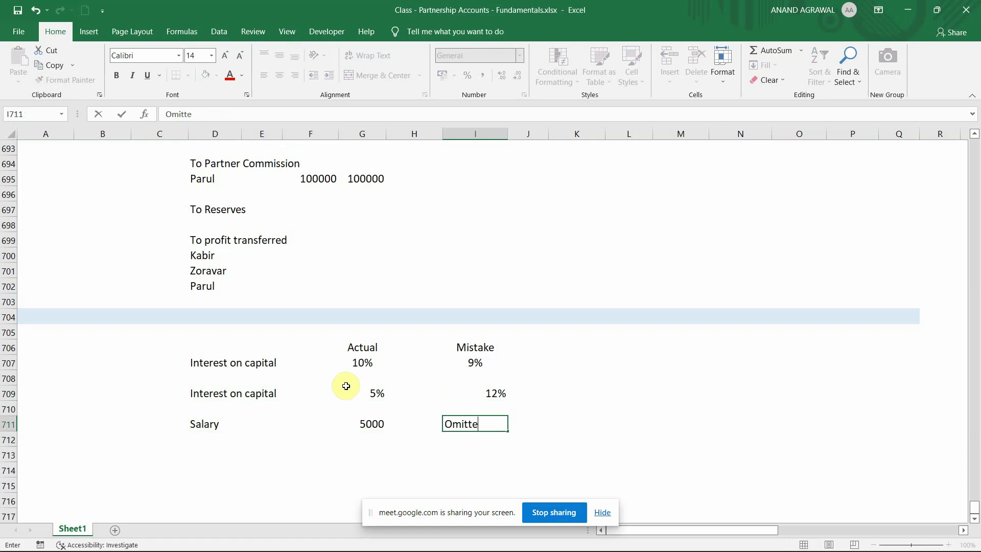
{"action": "key", "text": "Return"}
{"action": "key", "text": "Up"}
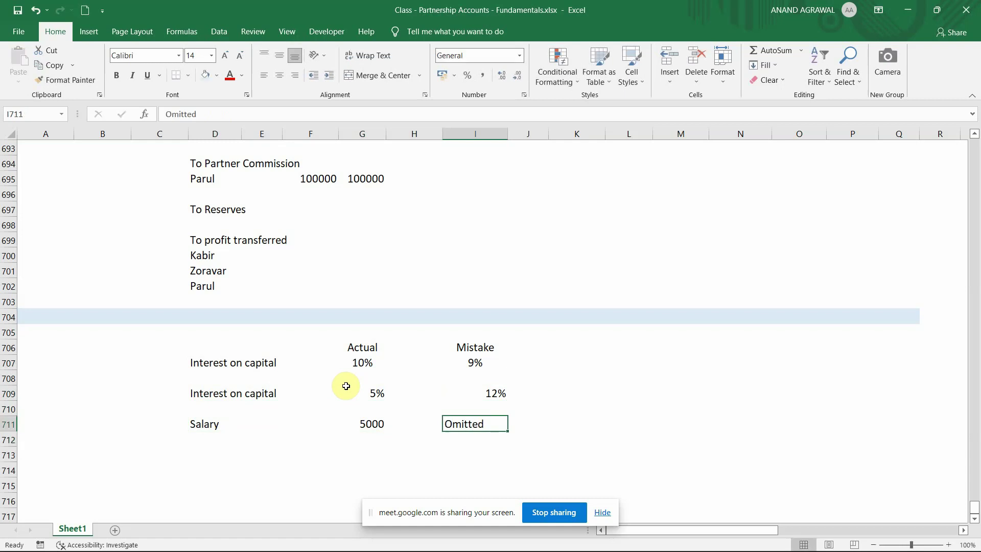
- Enter a second "Salary" label in cell D713
{"action": "key", "text": "Left"}
{"action": "key", "text": "Left"}
{"action": "key", "text": "Right"}
{"action": "key", "text": "Right"}
{"action": "key", "text": "Down"}
{"action": "key", "text": "Down"}
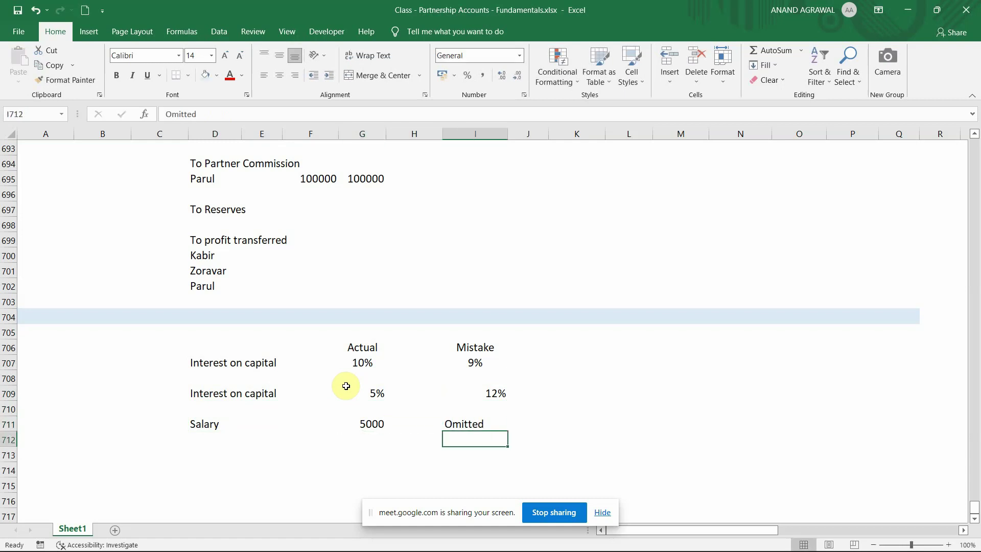
{"action": "key", "text": "Left"}
{"action": "key", "text": "Left"}
{"action": "key", "text": "Left"}
{"action": "key", "text": "Left"}
{"action": "key", "text": "Left"}
{"action": "type", "text": "Salary"}
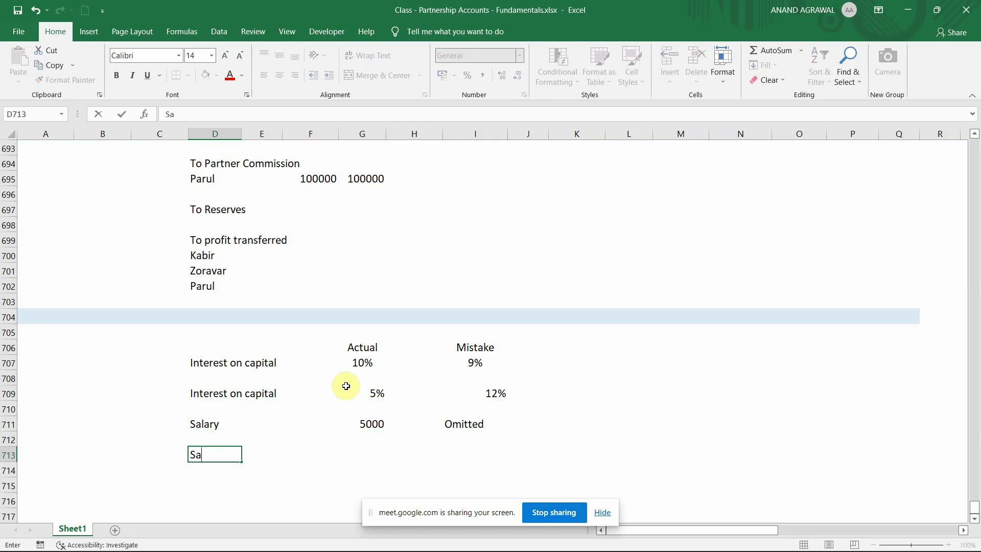
- For the second Salary example in row 713, enter "Nil" as Actual and 10000 as Mistake
{"action": "key", "text": "Up"}
{"action": "key", "text": "Down"}
{"action": "key", "text": "Right"}
{"action": "key", "text": "Right"}
{"action": "key", "text": "Right"}
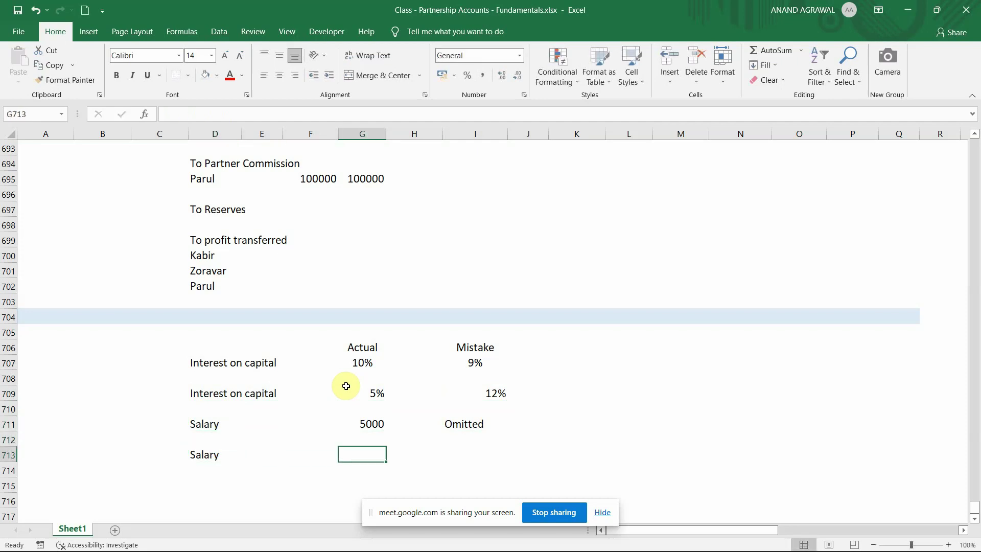
{"action": "type", "text": "Nil"}
{"action": "key", "text": "Right"}
{"action": "key", "text": "Right"}
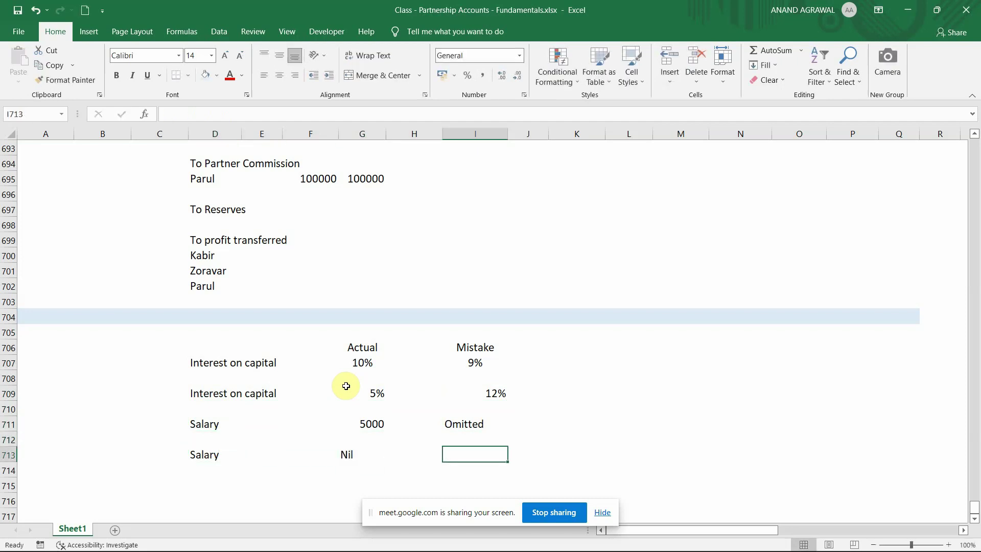
{"action": "type", "text": "100000"}
{"action": "key", "text": "Return"}
{"action": "key", "text": "Up"}
{"action": "type", "text": "10000"}
{"action": "key", "text": "Return"}
- Enter the label "Profit" in cell D715 and select its Actual cell G715
{"action": "key", "text": "Down"}
{"action": "key", "text": "Down"}
{"action": "key", "text": "Down"}
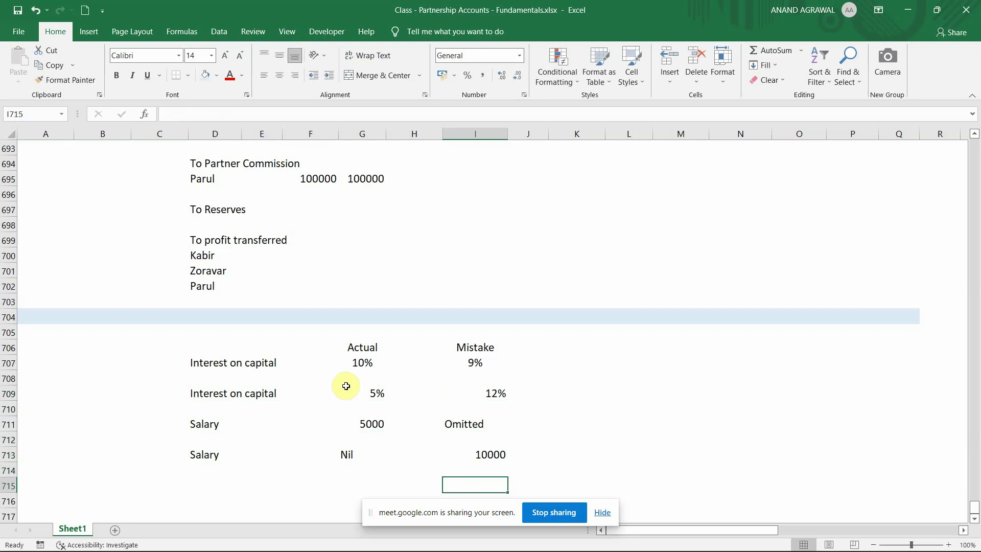
{"action": "key", "text": "Up"}
{"action": "key", "text": "Up"}
{"action": "key", "text": "Left"}
{"action": "key", "text": "Left"}
{"action": "key", "text": "Left"}
{"action": "key", "text": "Left"}
{"action": "key", "text": "Left"}
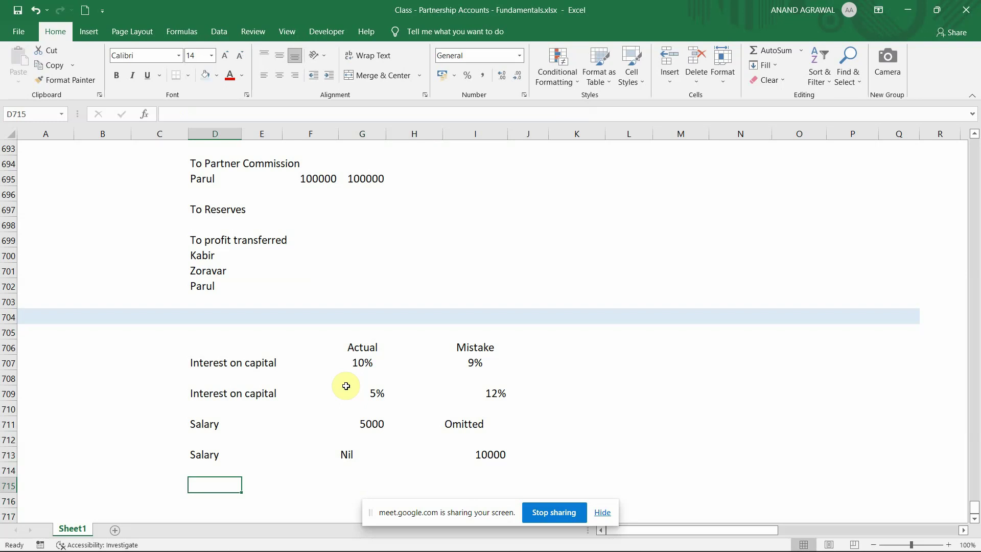
{"action": "scroll", "coordinate": [346, 386], "scroll_direction": "down", "scroll_amount": 2}
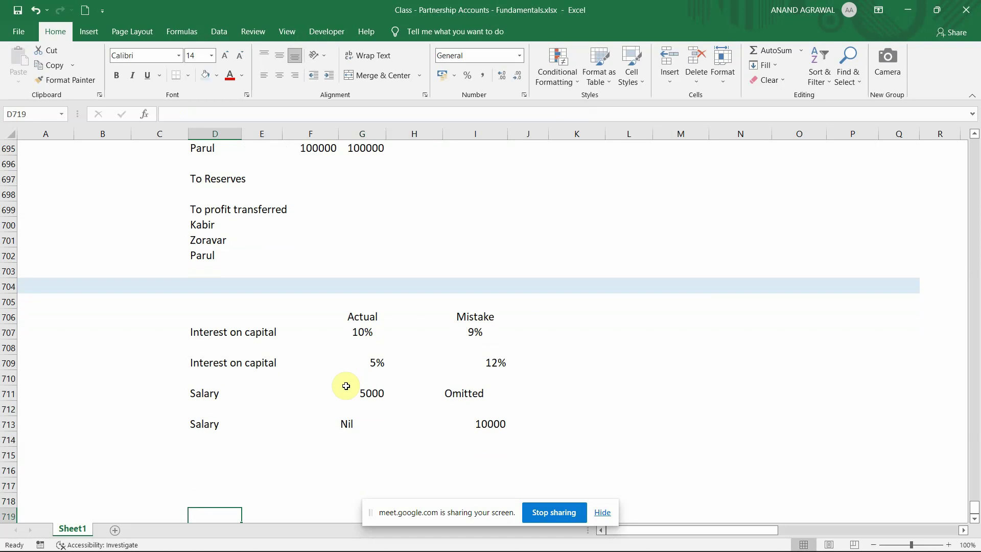
{"action": "type", "text": "Profit"}
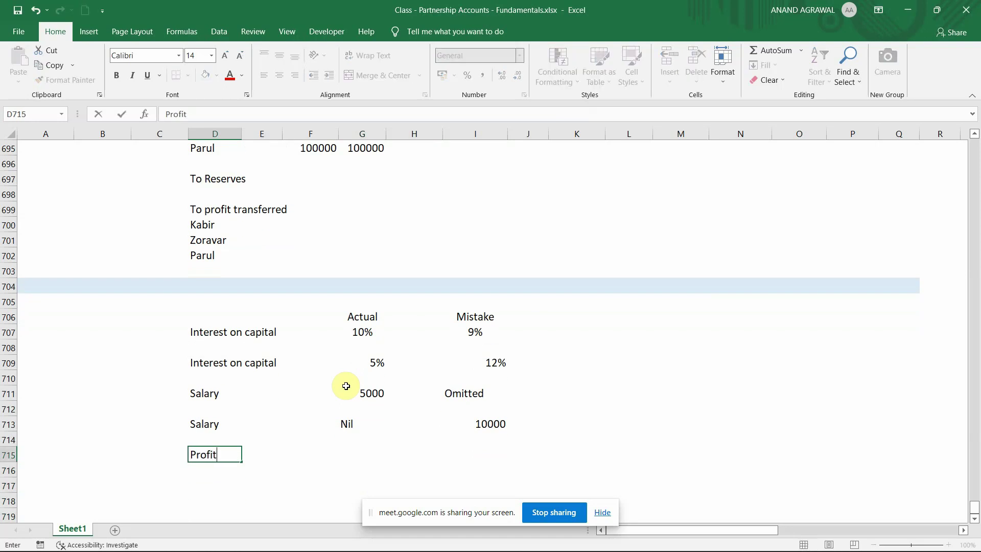
{"action": "key", "text": "Right"}
{"action": "key", "text": "Right"}
{"action": "key", "text": "Right"}
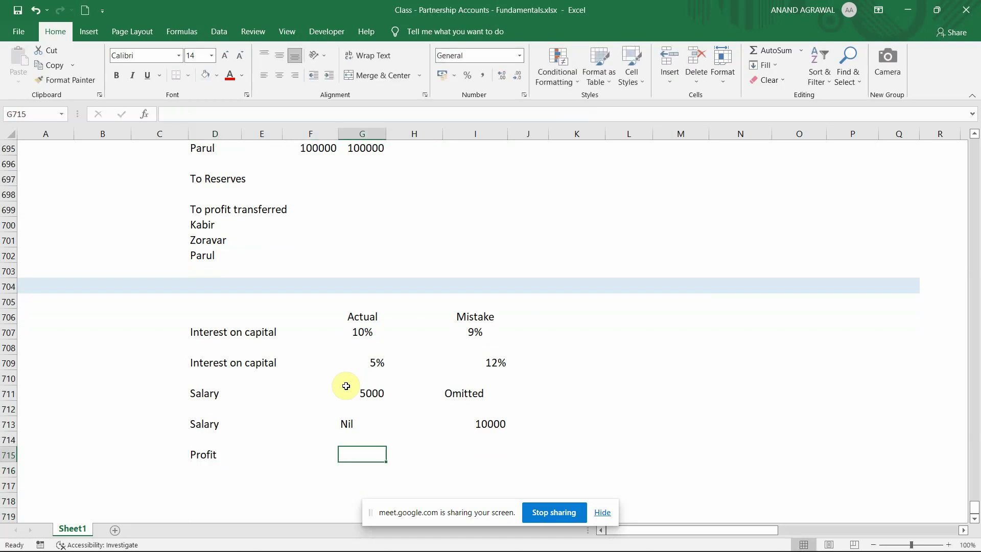
- Try entering 5:2:1 directly as the Profit row's Actual ratio in G715, and clear the cell
{"action": "type", "text": "5:2"}
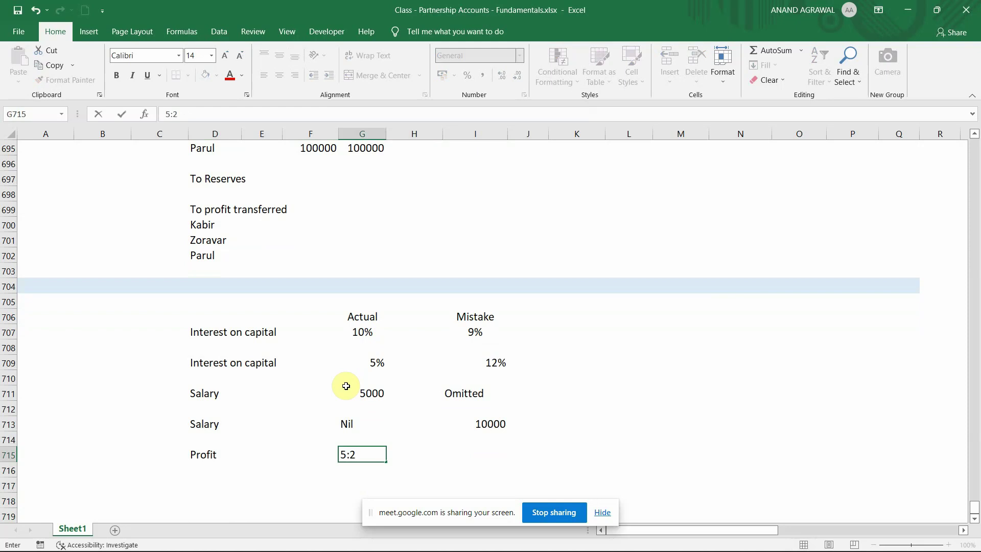
{"action": "type", "text": ":1"}
{"action": "key", "text": "Right"}
{"action": "key", "text": "Left"}
{"action": "key", "text": "F2"}
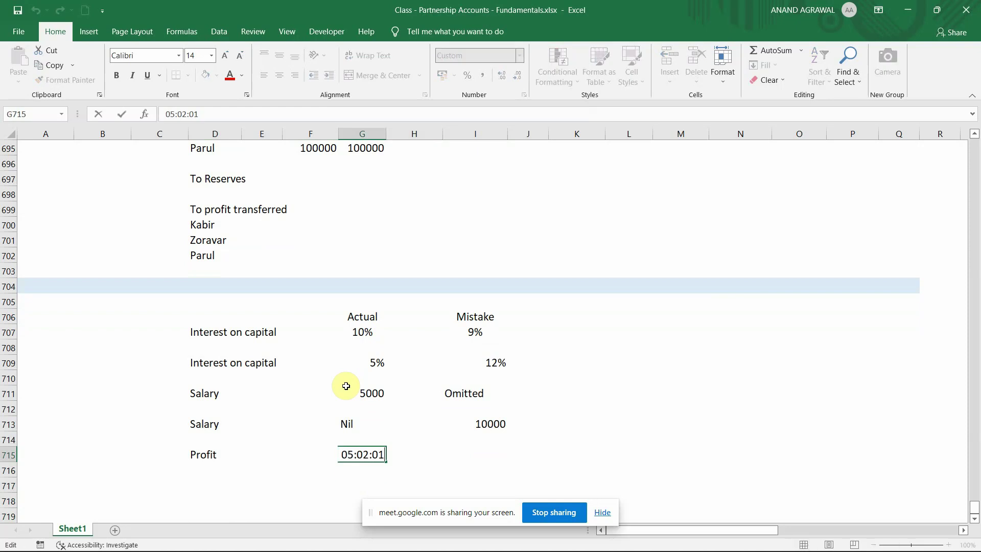
{"action": "key", "text": "Escape"}
{"action": "key", "text": "Delete"}
- Enter the Actual profit-sharing ratio 5:2:1 as text in cell G715
{"action": "type", "text": "'5"}
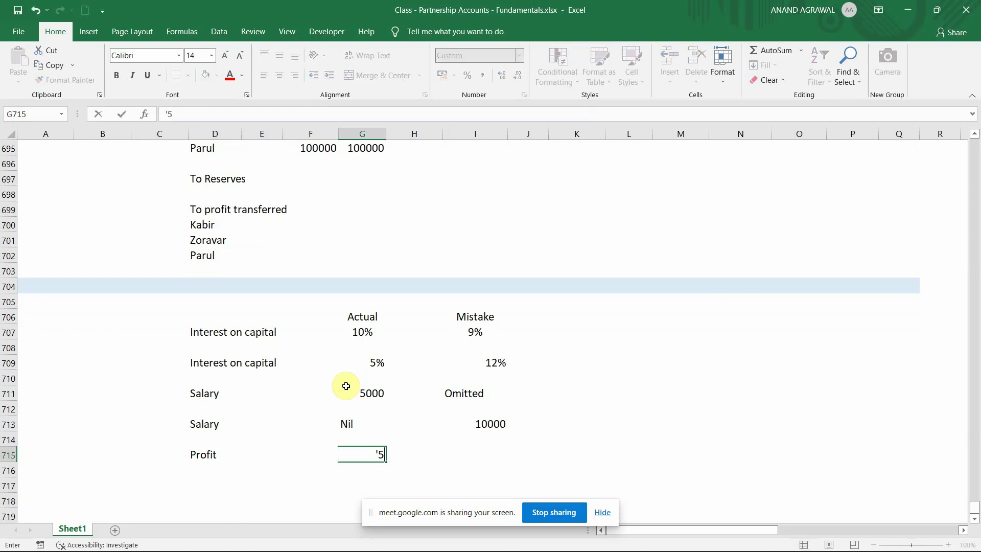
{"action": "type", "text": ":2:1"}
{"action": "key", "text": "ctrl+Return"}
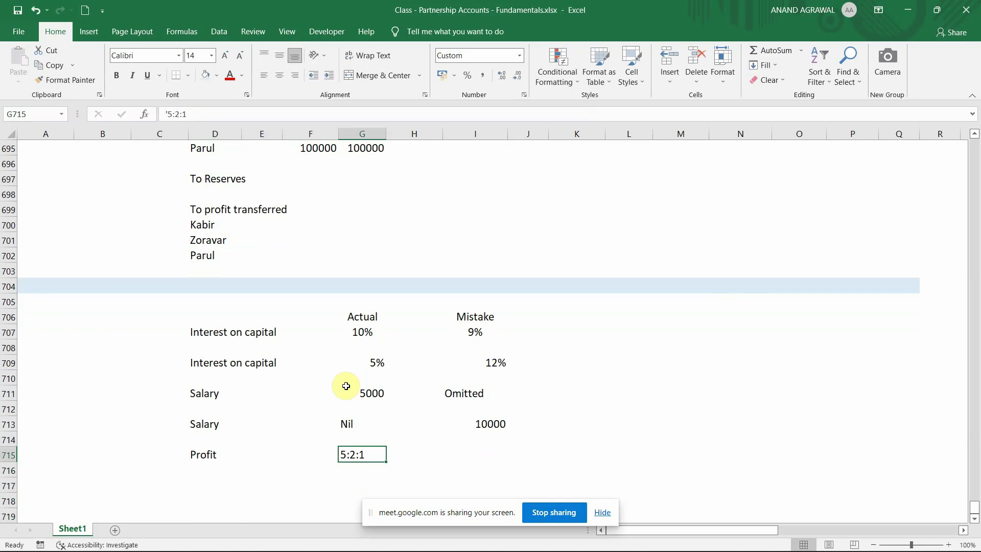
- Try entering 1:1:1 directly as the Profit row's Mistake ratio in cell I715
{"action": "key", "text": "Right"}
{"action": "key", "text": "Right"}
{"action": "type", "text": "1:1:1"}
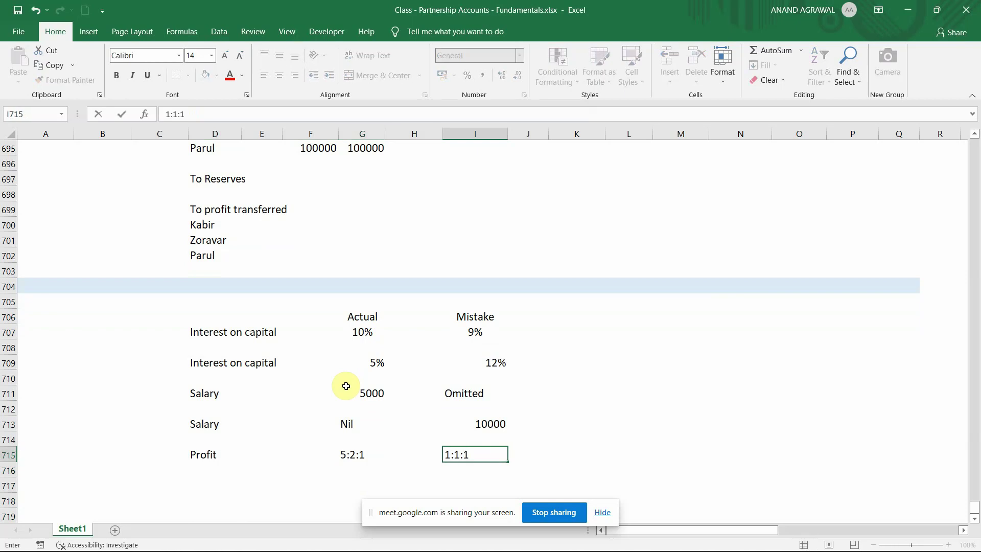
{"action": "key", "text": "ctrl+Return"}
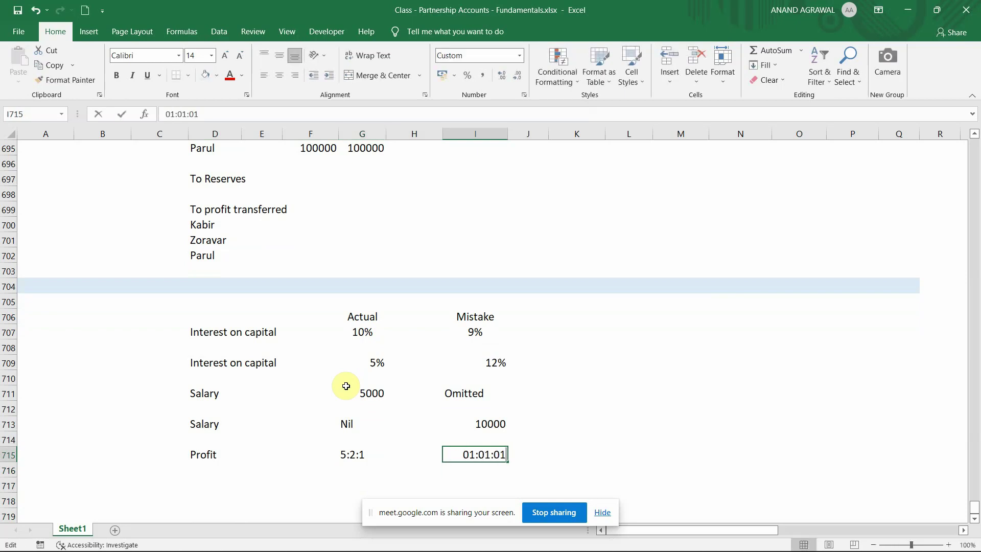
- Enter the Mistake profit-sharing ratio 1:1:1 as text in cell I715
{"action": "type", "text": "1:1:"}
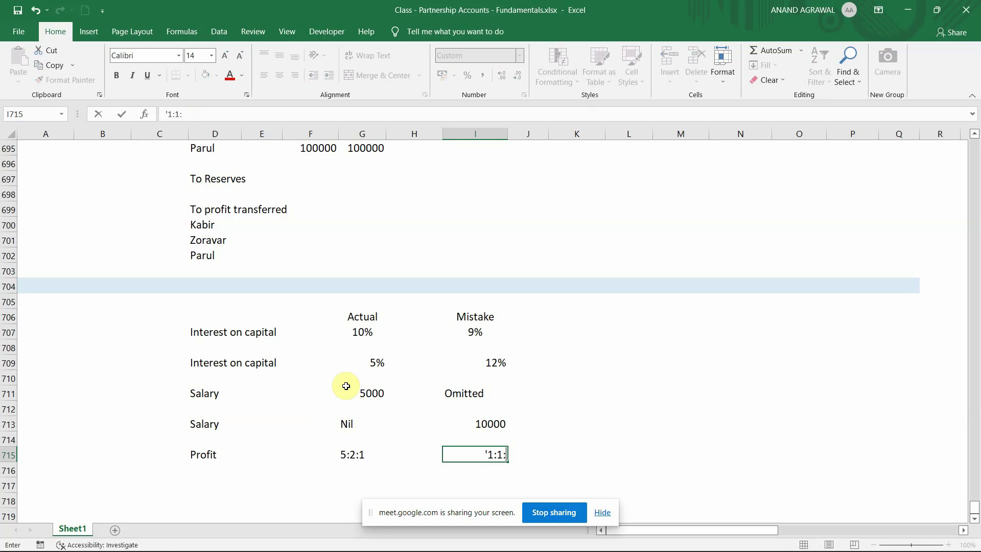
{"action": "key", "text": "Return"}
{"action": "key", "text": "Up"}
{"action": "type", "text": "'1:1:1"}
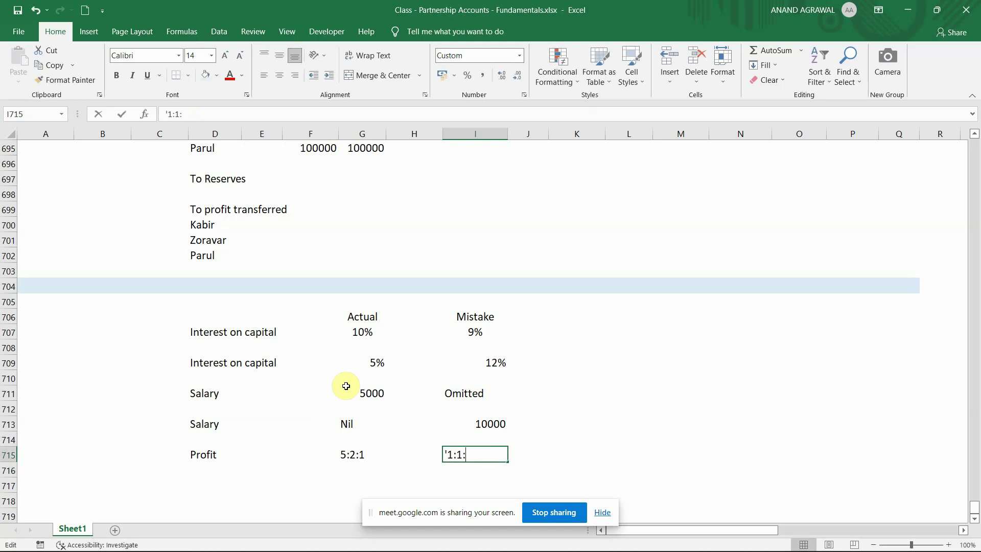
{"action": "key", "text": "Return"}
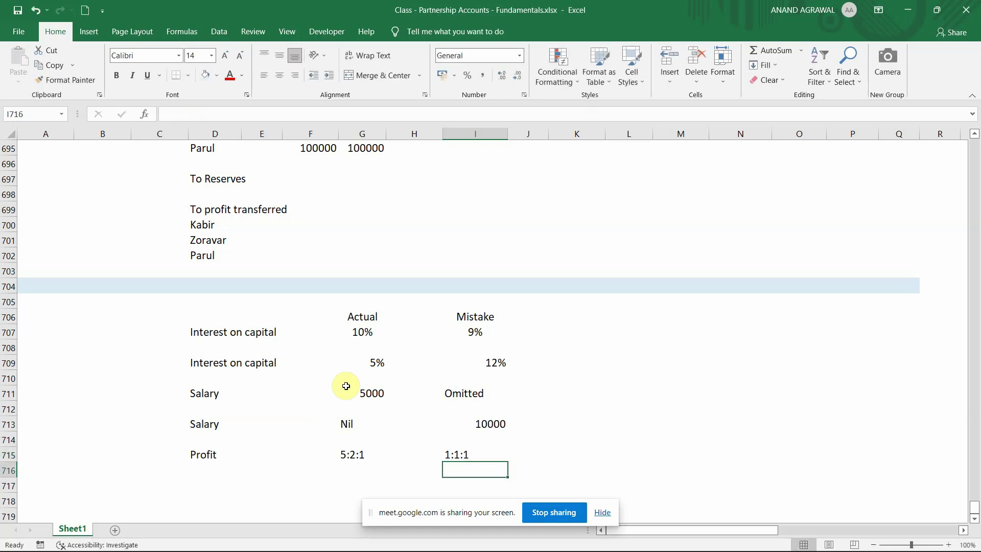
- Go back over the example table and compare the Actual and Mistake rates in the first Interest on capital row
{"action": "key", "text": "Down"}
{"action": "key", "text": "Left"}
{"action": "key", "text": "Left"}
{"action": "key", "text": "Left"}
{"action": "key", "text": "Left"}
{"action": "key", "text": "Left"}
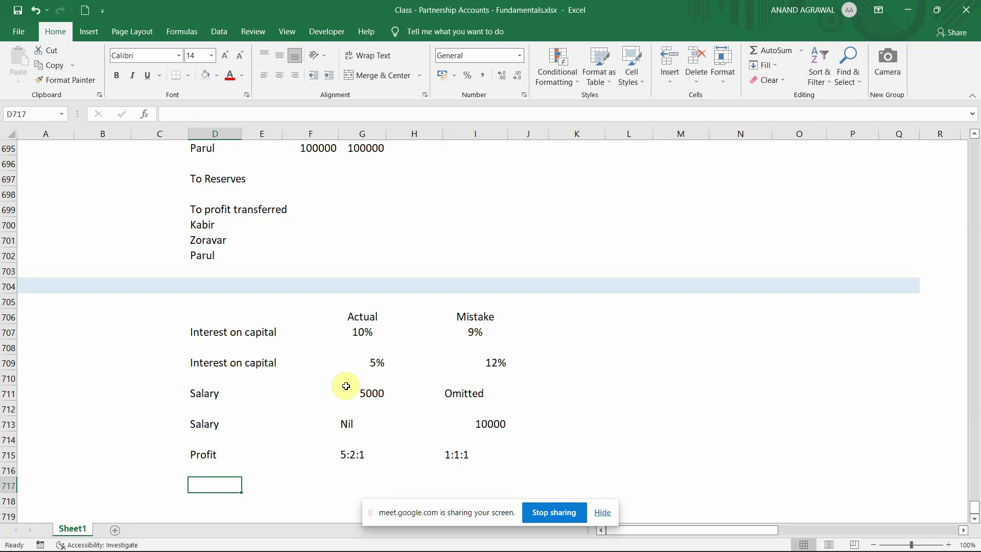
{"action": "key", "text": "Up"}
{"action": "key", "text": "Up"}
{"action": "key", "text": "Up"}
{"action": "key", "text": "Up"}
{"action": "key", "text": "Up"}
{"action": "key", "text": "Up"}
{"action": "key", "text": "Up"}
{"action": "key", "text": "Up"}
{"action": "key", "text": "Up"}
{"action": "key", "text": "Up"}
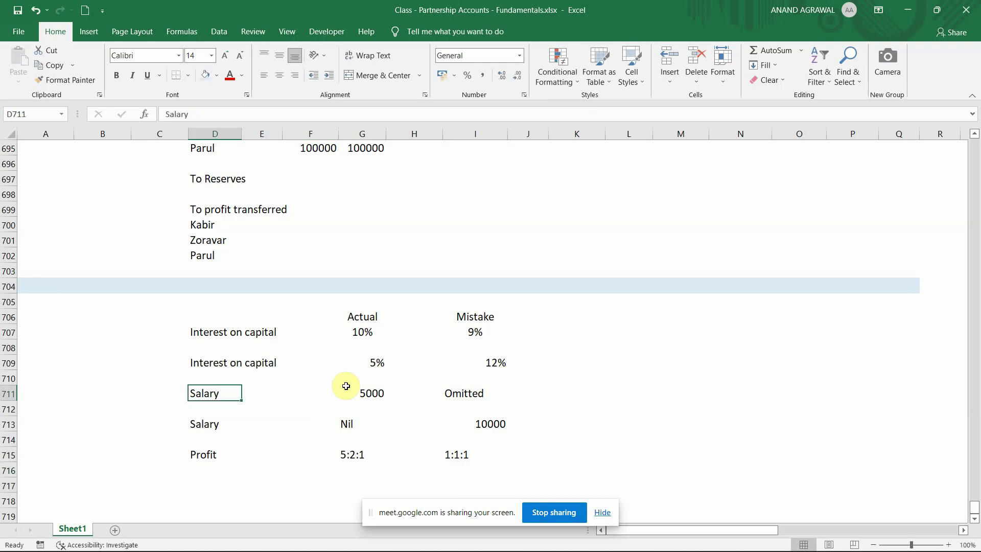
{"action": "key", "text": "Right"}
{"action": "key", "text": "Right"}
{"action": "key", "text": "Right"}
{"action": "key", "text": "Left"}
{"action": "key", "text": "Left"}
{"action": "key", "text": "Left"}
{"action": "key", "text": "Right"}
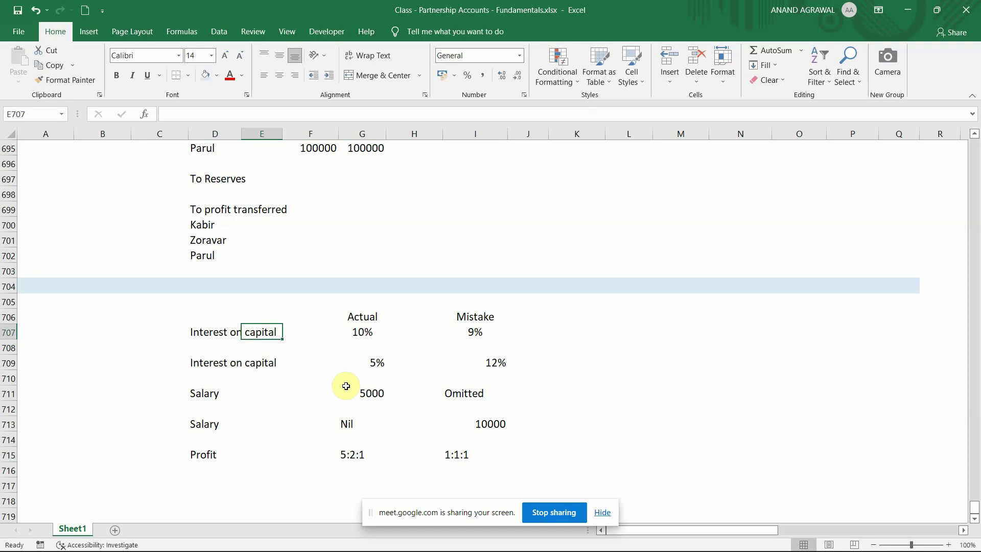
{"action": "key", "text": "Right"}
{"action": "key", "text": "Right"}
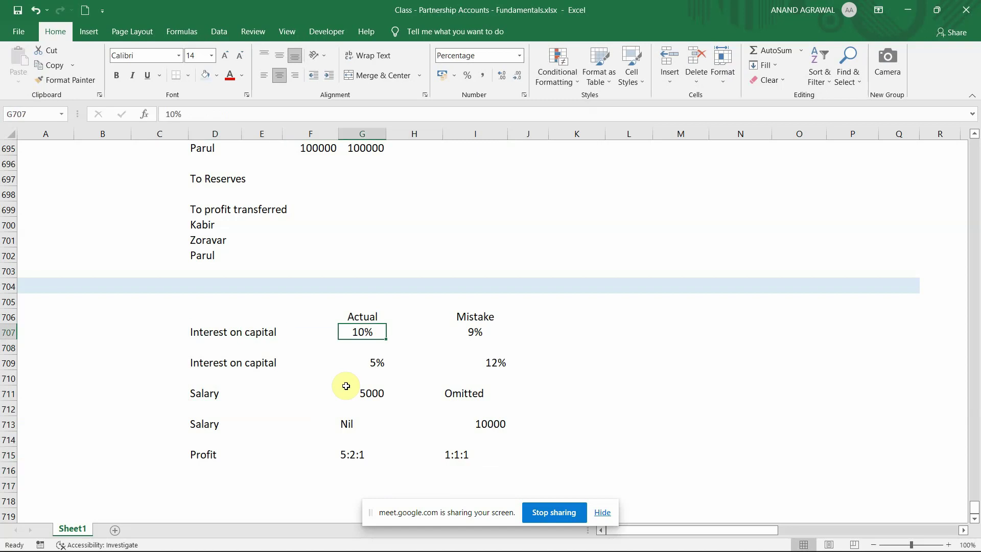
{"action": "key", "text": "Right"}
{"action": "key", "text": "Right"}
{"action": "key", "text": "Left"}
{"action": "key", "text": "Left"}
{"action": "key", "text": "Right"}
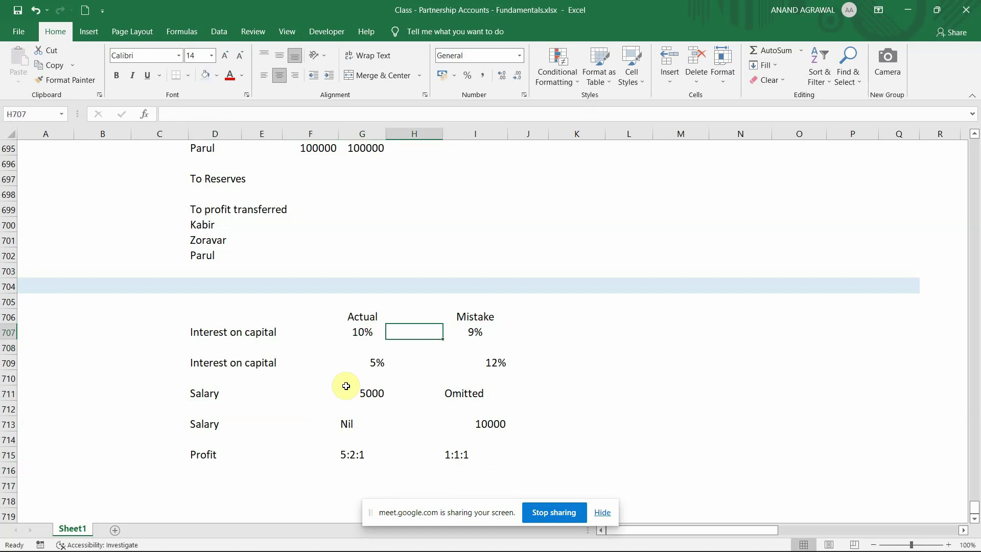
{"action": "key", "text": "Right"}
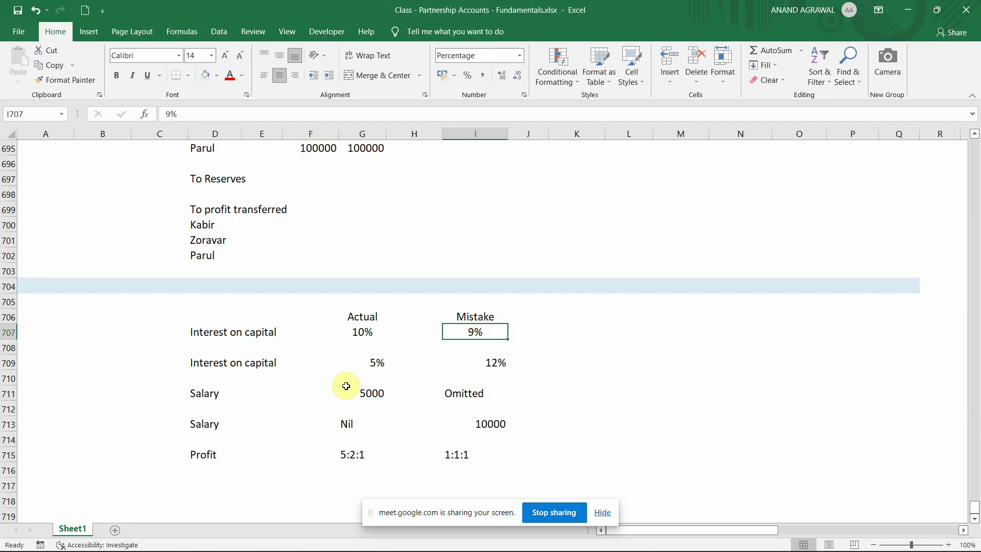
{"action": "key", "text": "Left"}
{"action": "key", "text": "Left"}
{"action": "key", "text": "Right"}
{"action": "key", "text": "Right"}
{"action": "key", "text": "Left"}
{"action": "key", "text": "Left"}
{"action": "key", "text": "Right"}
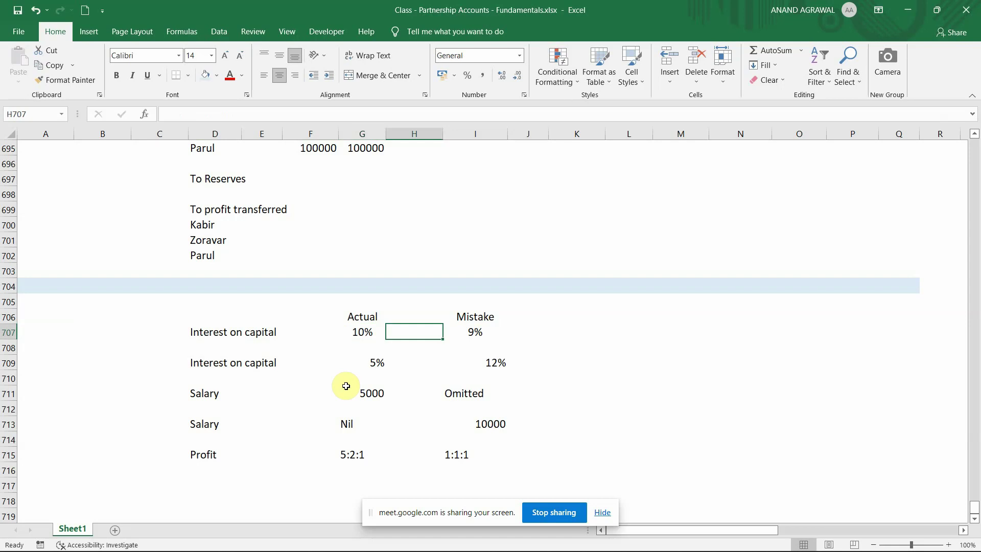
{"action": "key", "text": "Right"}
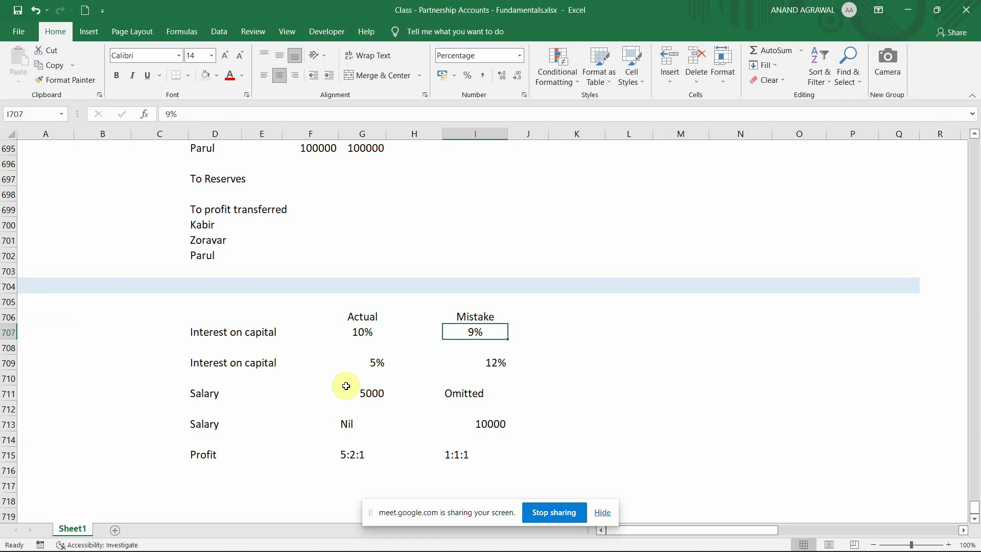
- Consult the Past Adjustments questions in the book PDF, and enter 4000 in cell L707 back in the class workbook
{"action": "key", "text": "alt+Tab"}
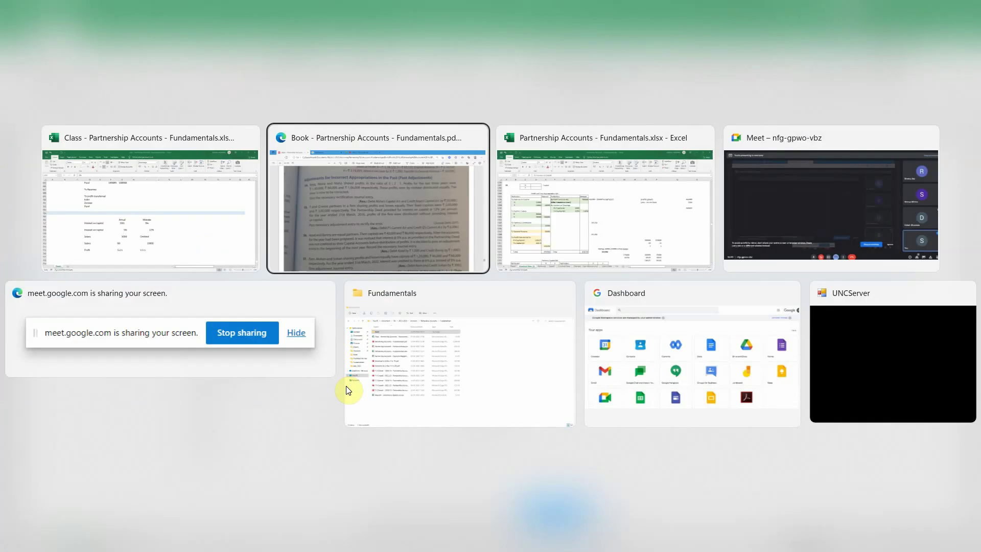
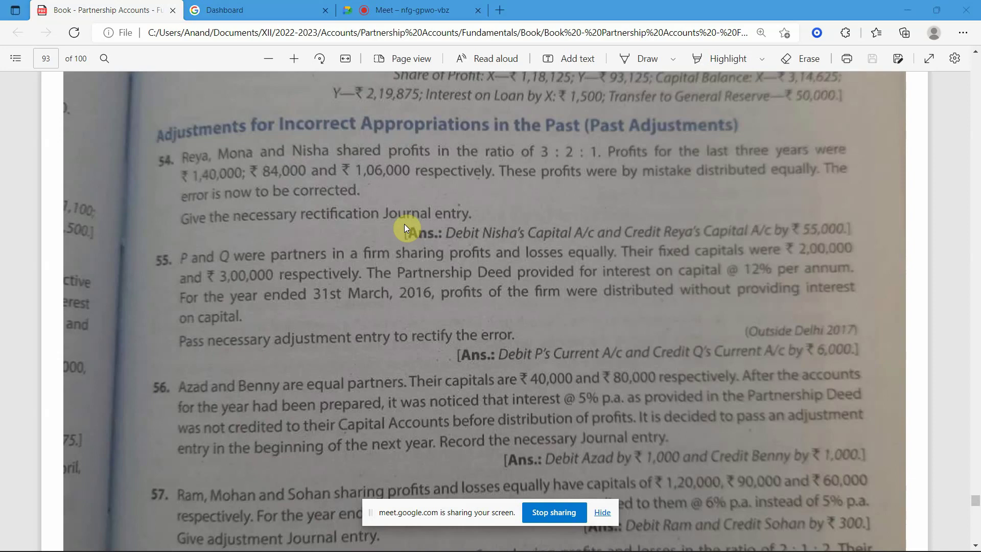
{"action": "key", "text": "alt+Tab"}
{"action": "key", "text": "Right"}
{"action": "key", "text": "Right"}
{"action": "key", "text": "Right"}
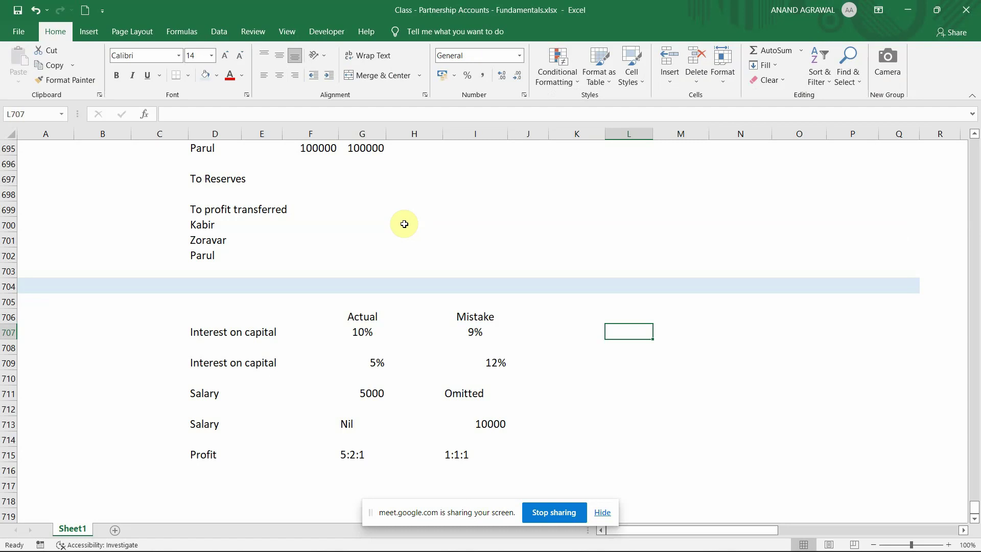
{"action": "type", "text": "4000"}
{"action": "key", "text": "Return"}
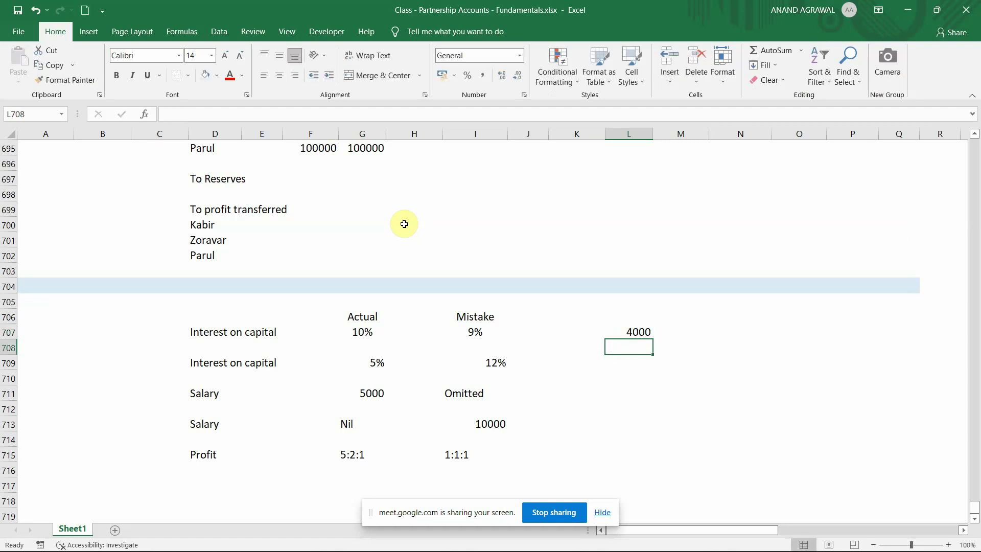
- Strike out the 4000 in cell L707 with a horizontal straight line about 2.63 cm wide
{"action": "key", "text": "Up"}
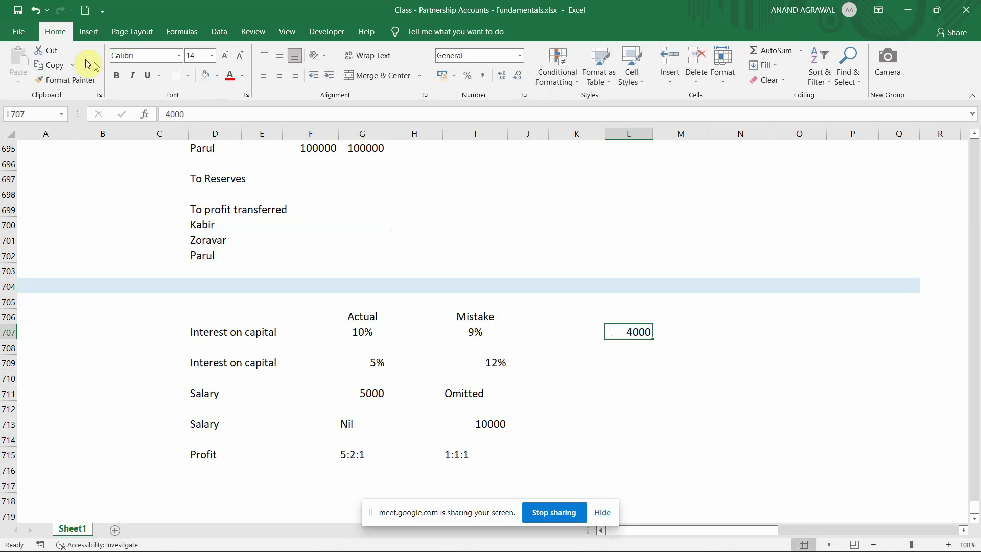
{"action": "left_click", "coordinate": [91, 26]}
{"action": "left_click", "coordinate": [199, 56]}
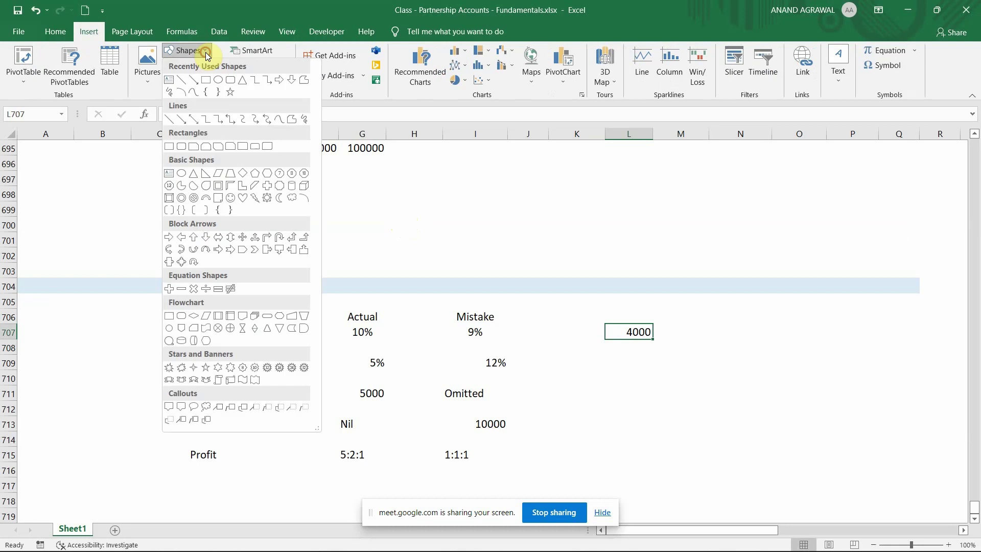
{"action": "left_click", "coordinate": [175, 81]}
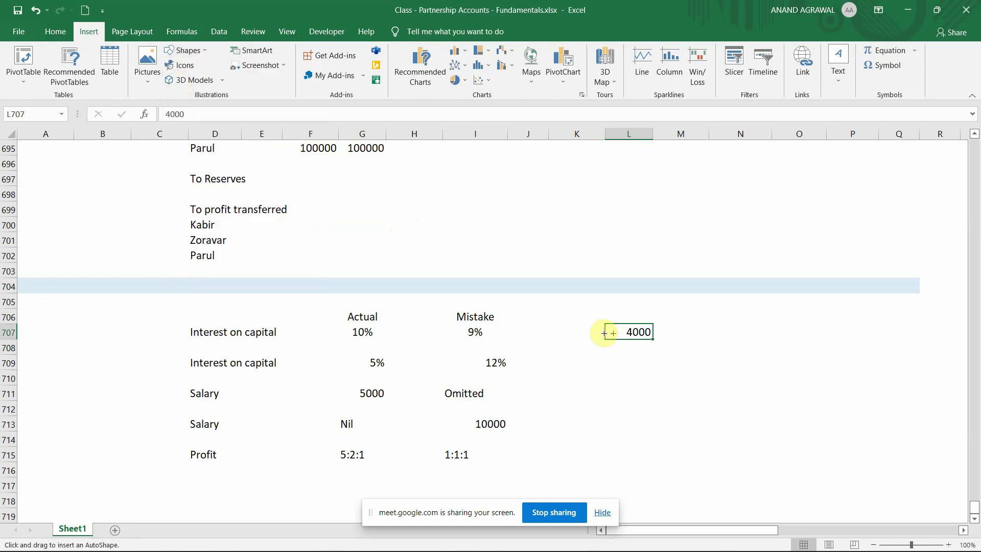
{"action": "left_click_drag", "start_coordinate": [596, 332], "coordinate": [660, 331]}
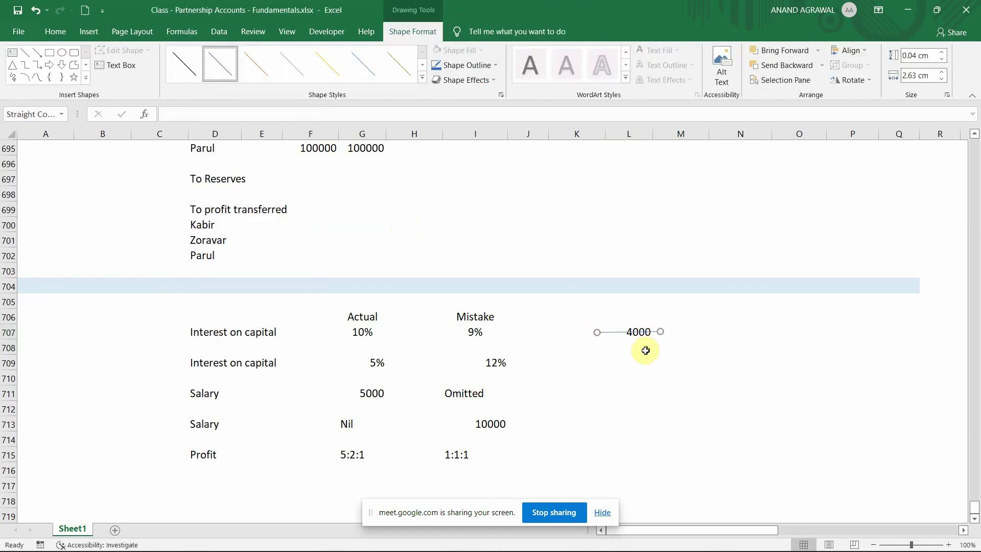
- Enter the replacement amount 5000 in cell L708, directly under the struck-out figure
{"action": "left_click", "coordinate": [645, 349]}
{"action": "type", "text": "5000"}
{"action": "key", "text": "ctrl+Return"}
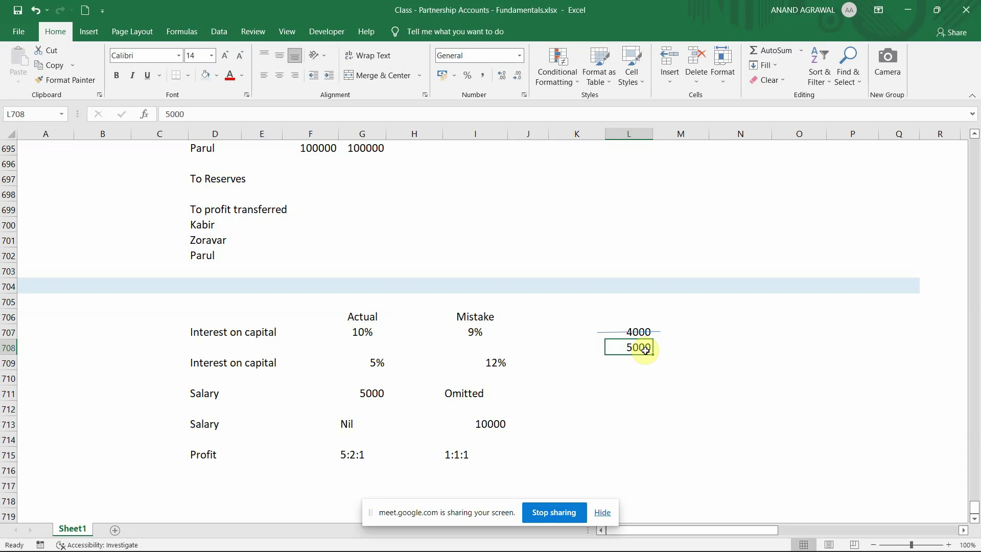
- Write a journal entry with "Sales A/c Dr.." in cell L711 and "To Cash A/c" in cell M712
{"action": "key", "text": "Right"}
{"action": "key", "text": "Right"}
{"action": "key", "text": "Down"}
{"action": "key", "text": "Down"}
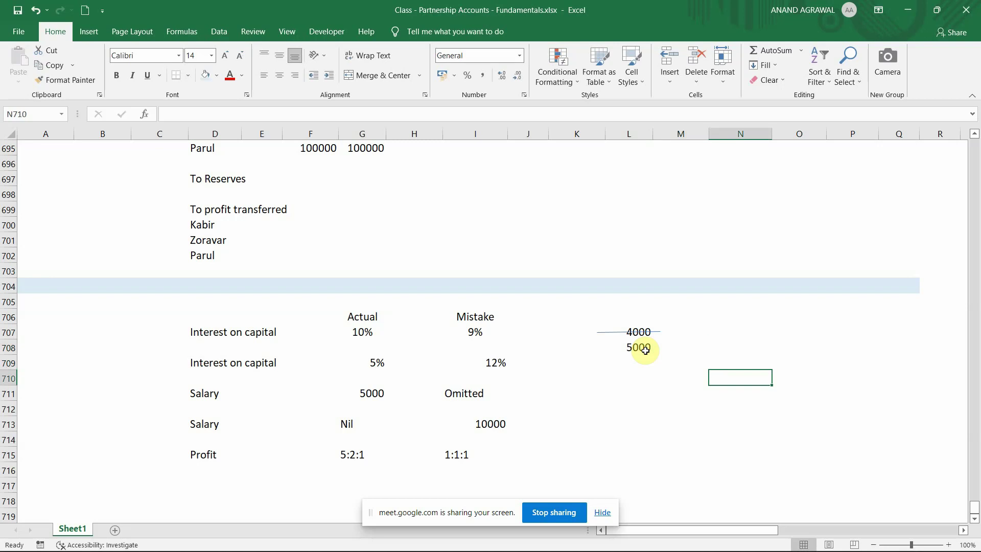
{"action": "key", "text": "Left"}
{"action": "key", "text": "Left"}
{"action": "key", "text": "Down"}
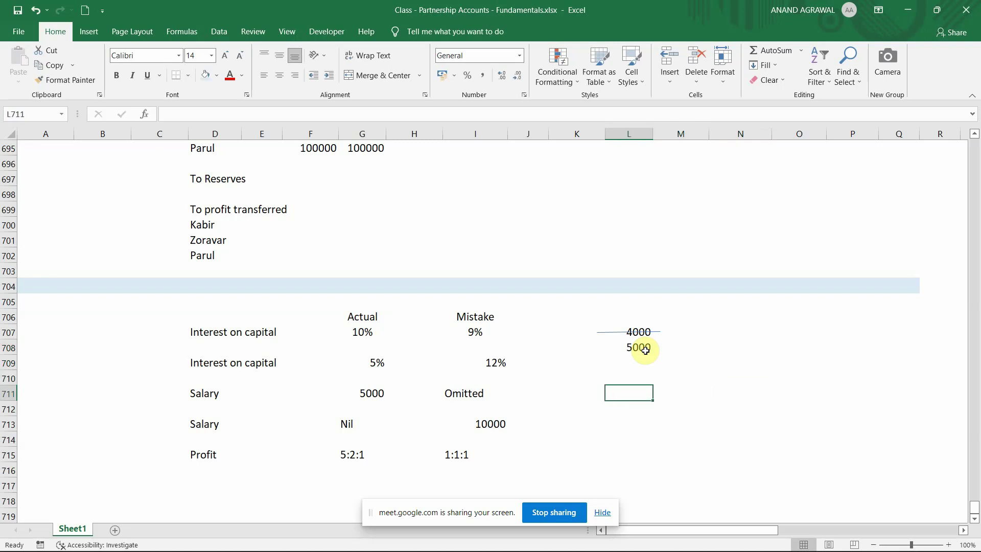
{"action": "type", "text": "Cash A/c"}
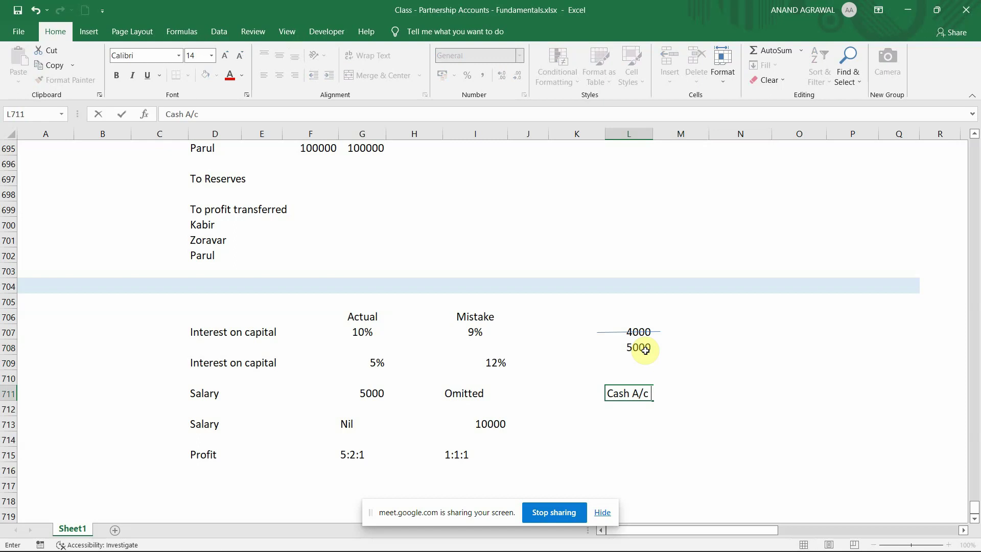
{"action": "key", "text": "Escape"}
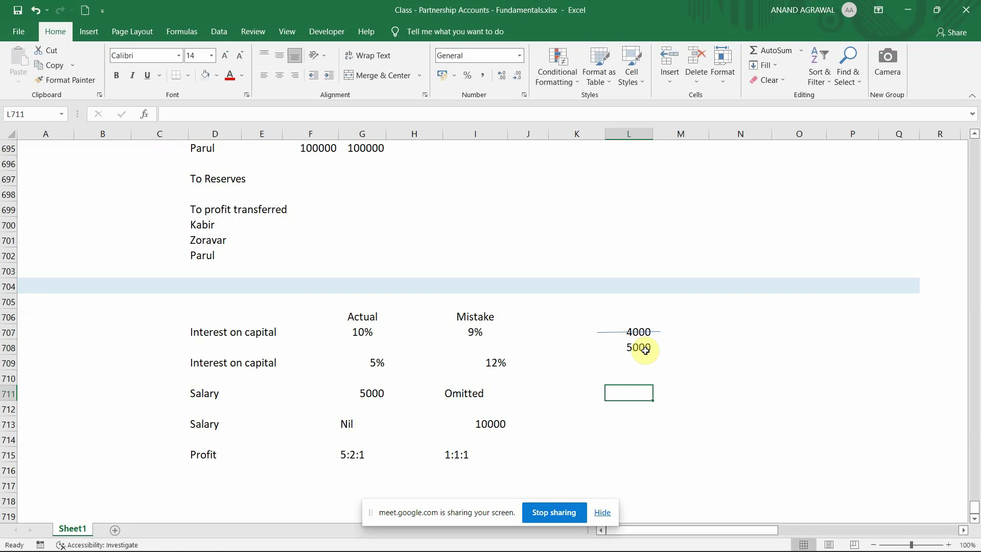
{"action": "type", "text": "Sales A/c"}
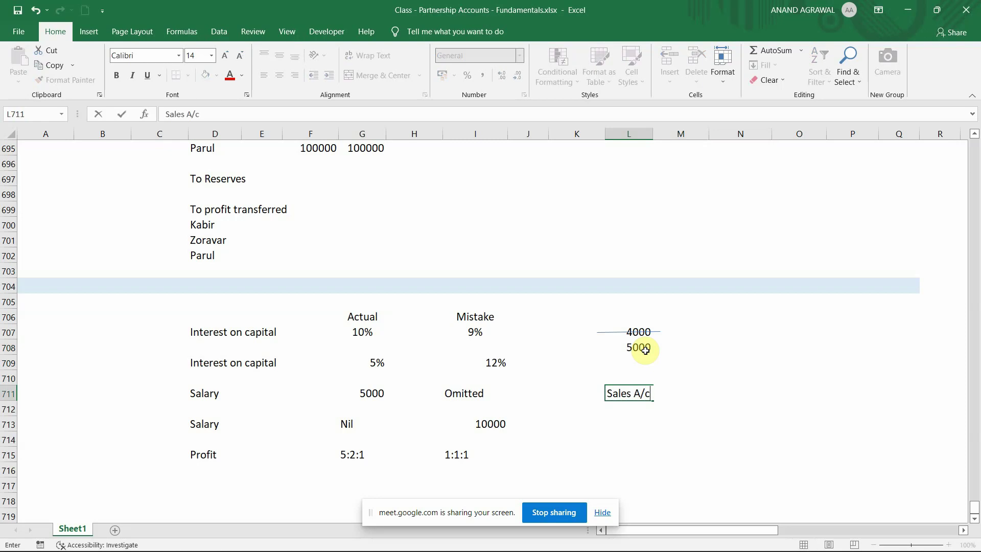
{"action": "type", "text": "             Dr.."}
{"action": "key", "text": "Return"}
{"action": "key", "text": "Right"}
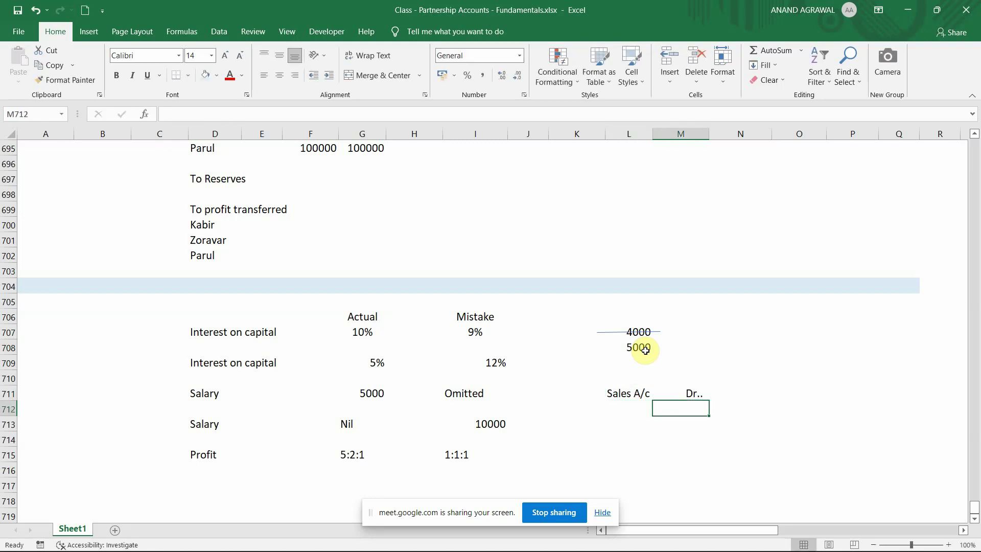
{"action": "type", "text": "To Cash A/c"}
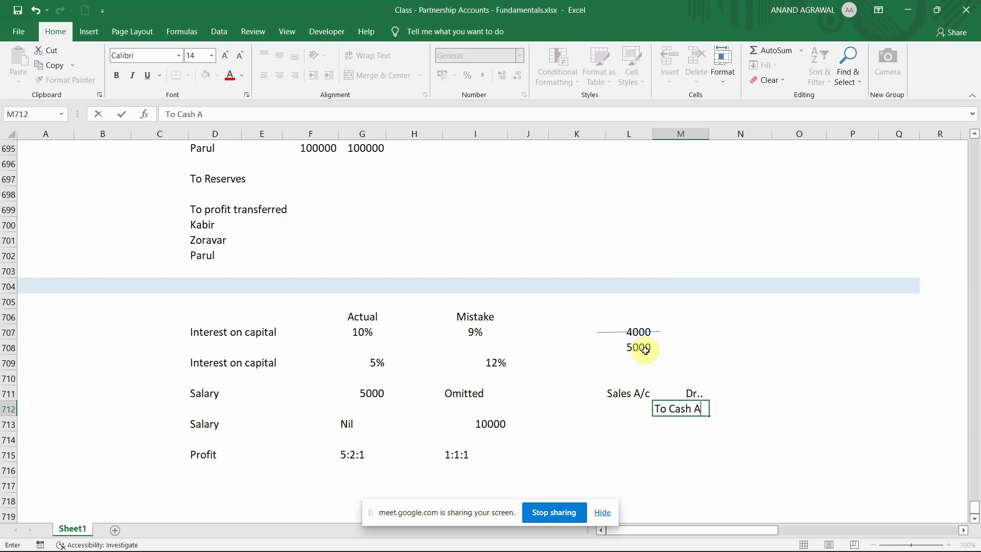
{"action": "key", "text": "Return"}
- Enter 10000 as the Sales debit in cell O711 and 10000 as the Cash credit in cell P712
{"action": "key", "text": "Return"}
{"action": "key", "text": "Down"}
{"action": "key", "text": "Down"}
{"action": "key", "text": "Down"}
{"action": "key", "text": "Down"}
{"action": "key", "text": "Down"}
{"action": "key", "text": "Down"}
{"action": "key", "text": "Down"}
{"action": "key", "text": "Down"}
{"action": "key", "text": "Down"}
{"action": "key", "text": "Down"}
{"action": "key", "text": "Up"}
{"action": "key", "text": "Up"}
{"action": "key", "text": "Up"}
{"action": "key", "text": "Up"}
{"action": "key", "text": "Up"}
{"action": "key", "text": "Up"}
{"action": "key", "text": "Up"}
{"action": "key", "text": "Up"}
{"action": "key", "text": "Up"}
{"action": "key", "text": "Up"}
{"action": "key", "text": "Up"}
{"action": "key", "text": "Up"}
{"action": "key", "text": "Up"}
{"action": "key", "text": "Up"}
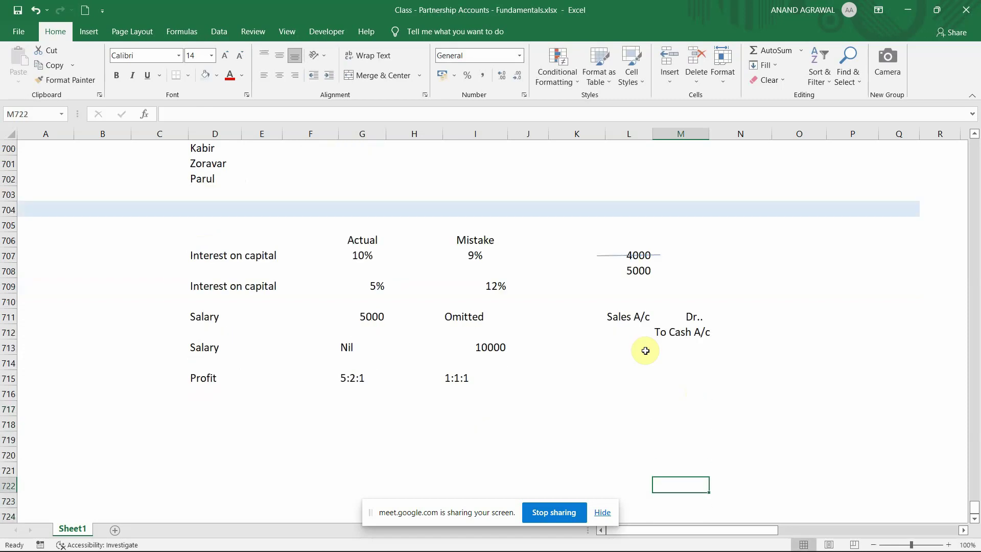
{"action": "key", "text": "Right"}
{"action": "key", "text": "Right"}
{"action": "key", "text": "Down"}
{"action": "type", "text": "10000"}
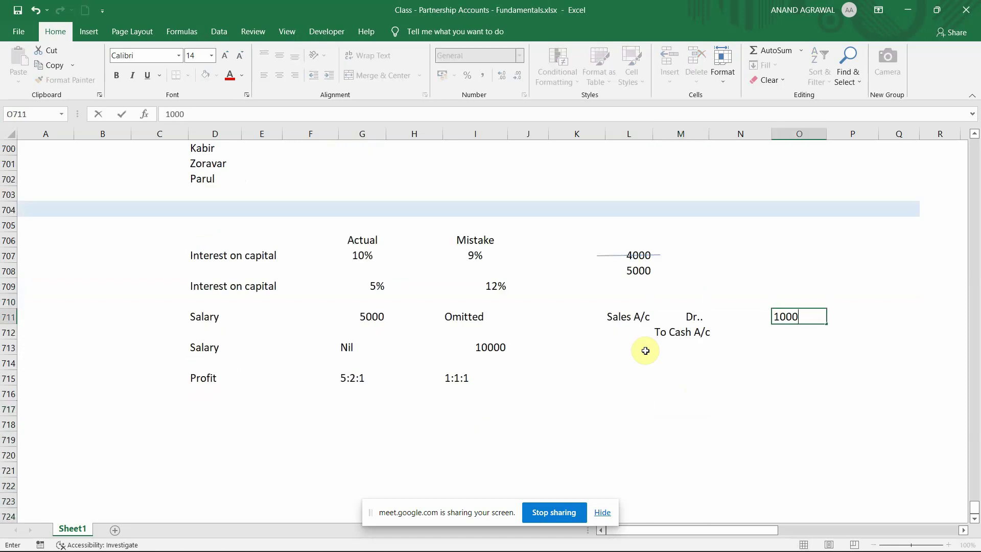
{"action": "key", "text": "Return"}
{"action": "key", "text": "Right"}
{"action": "type", "text": "10000"}
{"action": "key", "text": "ctrl+Return"}
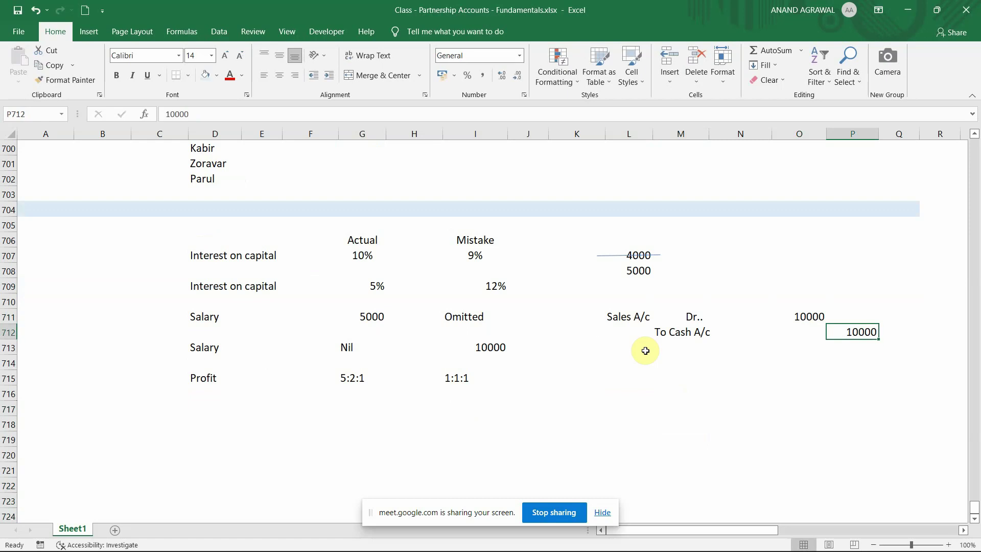
- Highlight the Sales A/c to Cash A/c journal entry in L711:P712 for examination
{"action": "key", "text": "Left"}
{"action": "key", "text": "Up"}
{"action": "key", "text": "Left"}
{"action": "key", "text": "Left"}
{"action": "key", "text": "Left"}
{"action": "key", "text": "Right"}
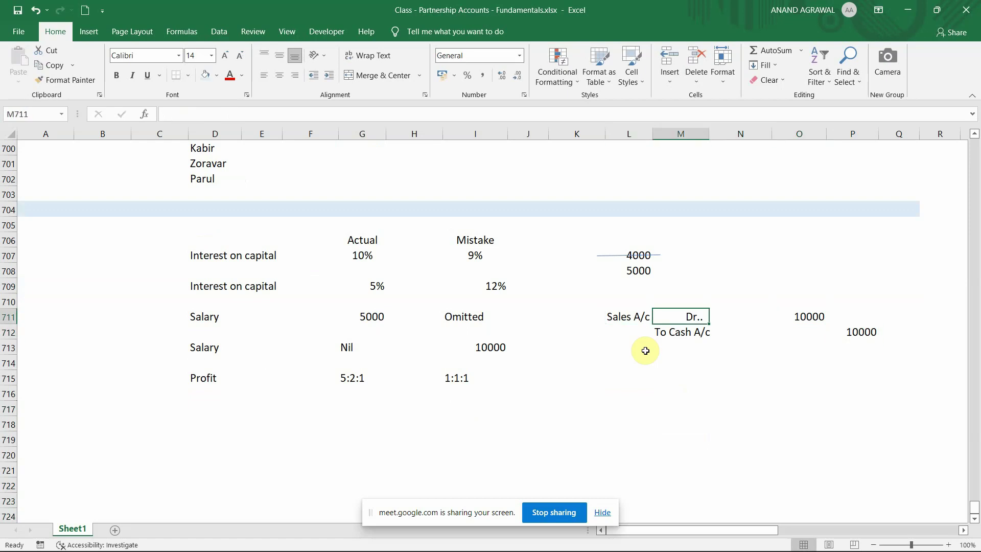
{"action": "key", "text": "Left"}
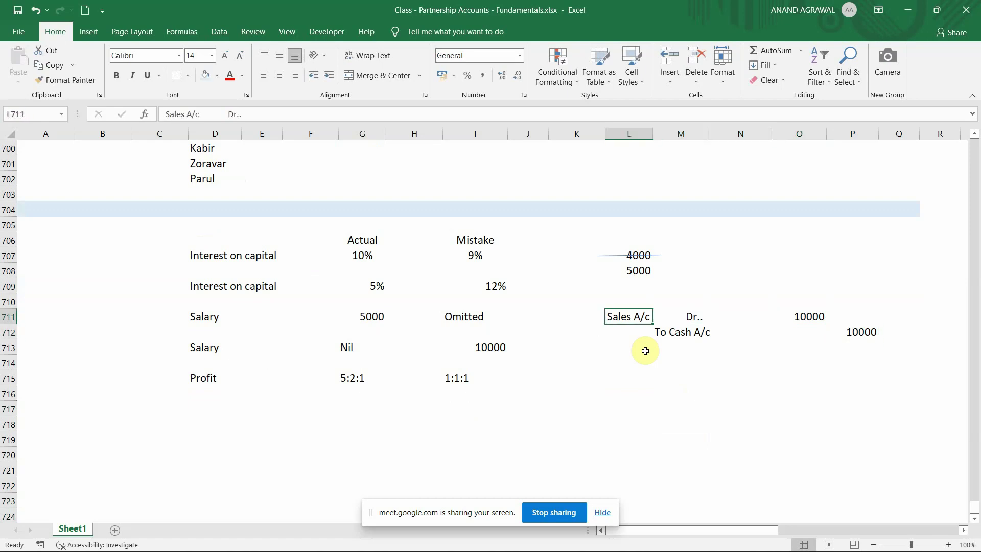
{"action": "key", "text": "shift+Down"}
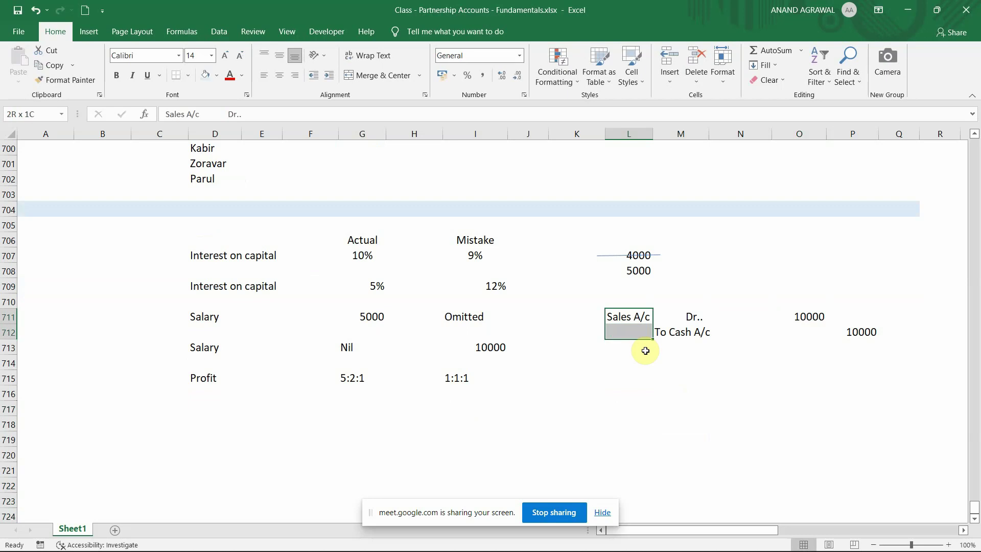
{"action": "key", "text": "shift+Right"}
{"action": "key", "text": "shift+Right"}
{"action": "key", "text": "shift+Right"}
{"action": "key", "text": "shift+Right"}
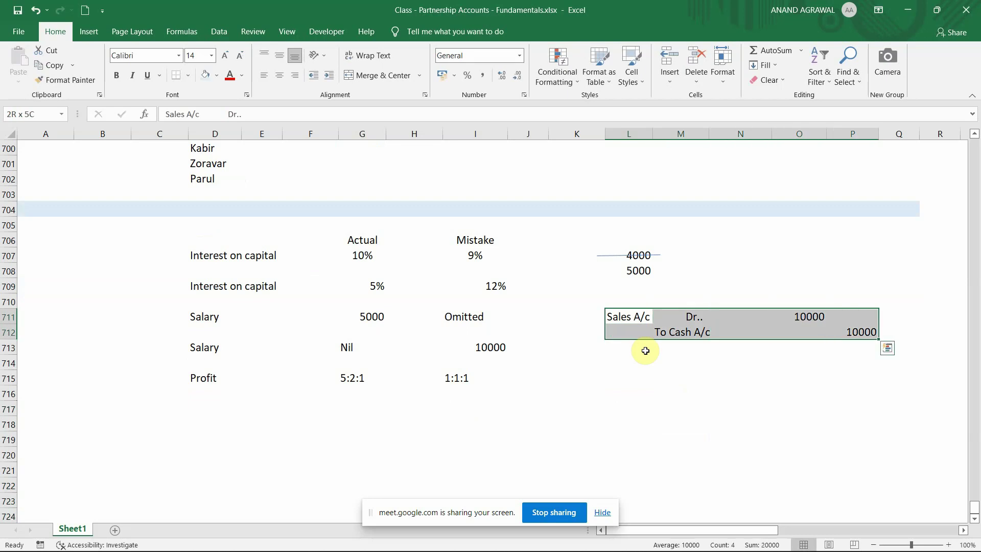
- Write the correct journal entry below, with "Cash A/c Dr.." in cell L715 and "To Sales A/c" in cell M716
{"action": "key", "text": "Down"}
{"action": "key", "text": "Down"}
{"action": "key", "text": "Down"}
{"action": "key", "text": "Down"}
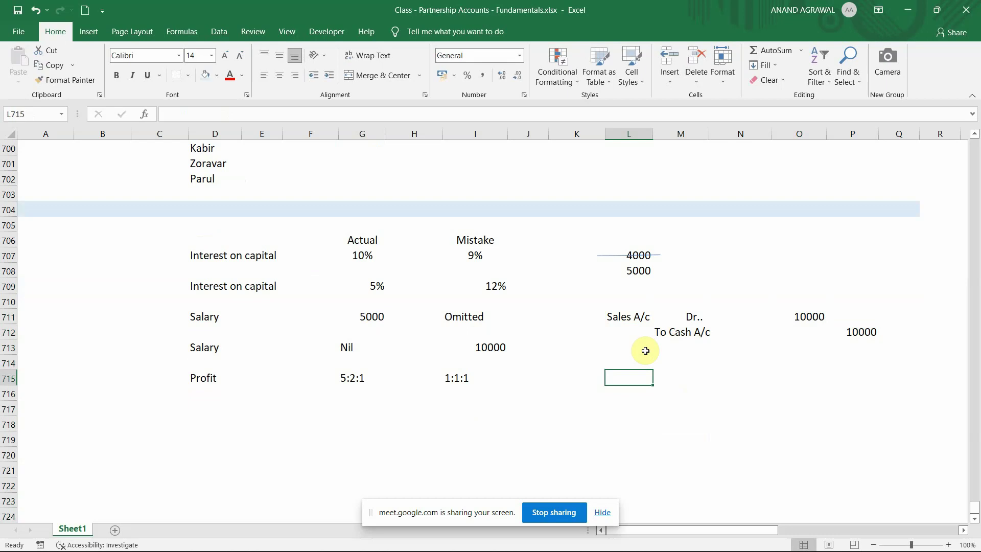
{"action": "type", "text": "Cash A/c"}
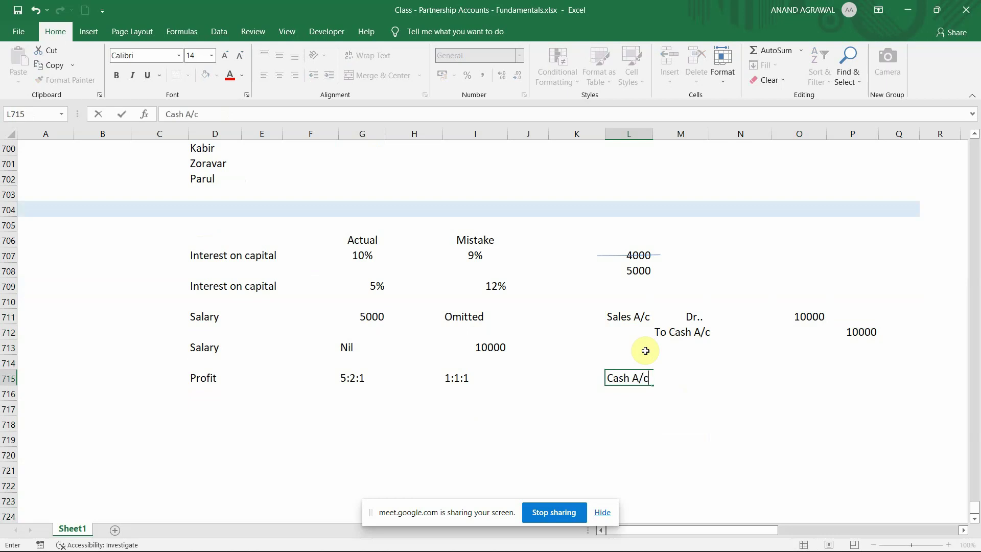
{"action": "key", "text": "Right"}
{"action": "type", "text": "Dr.."}
{"action": "key", "text": "Return"}
{"action": "type", "text": "To Sa"}
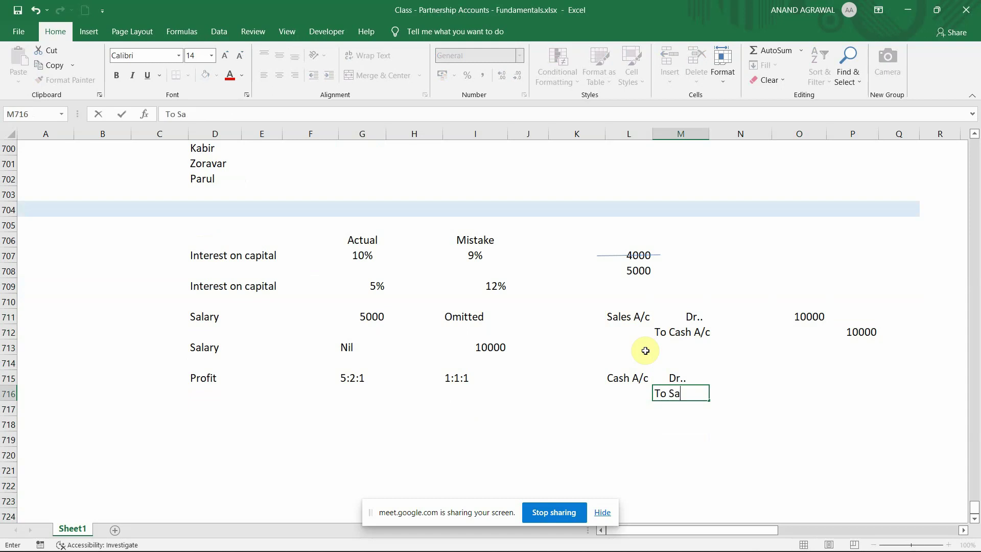
{"action": "type", "text": "les A/c"}
{"action": "key", "text": "Return"}
- Enter 10000 as the Cash debit in cell O715 and 10000 as the Sales credit in cell P716
{"action": "key", "text": "Up"}
{"action": "key", "text": "Up"}
{"action": "key", "text": "Right"}
{"action": "key", "text": "Right"}
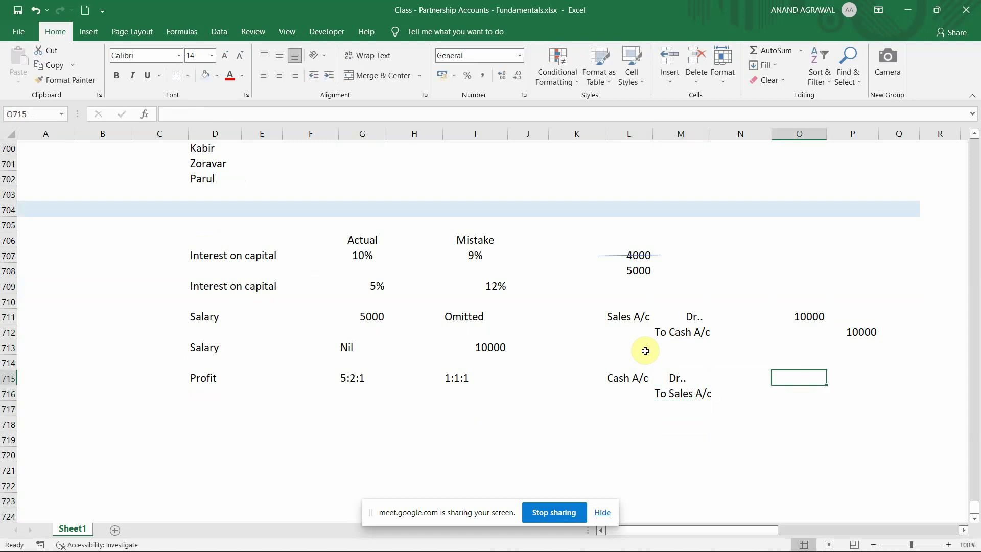
{"action": "type", "text": "10000"}
{"action": "key", "text": "Return"}
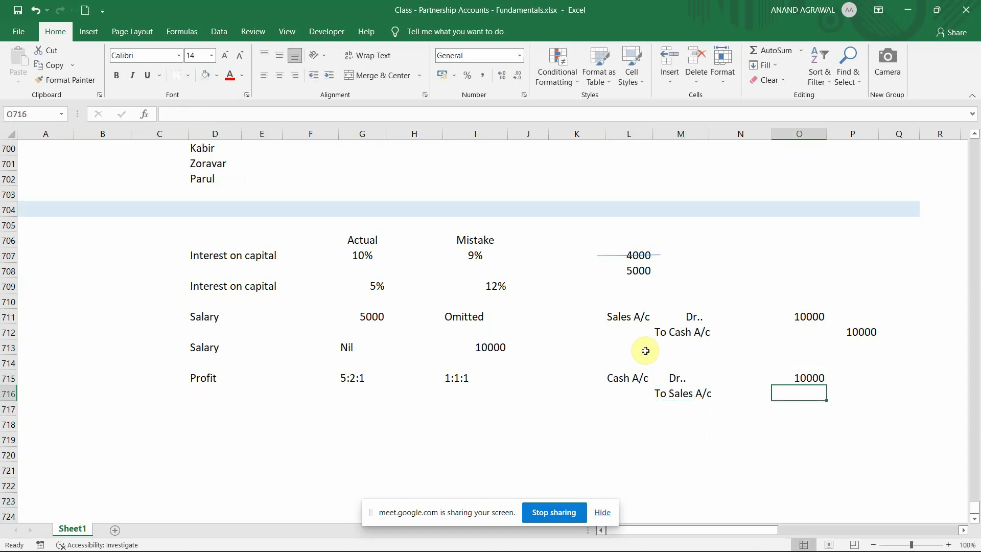
{"action": "key", "text": "Right"}
{"action": "type", "text": "1000"}
- Compare the account names in the first journal entry with those in the entry below it
{"action": "key", "text": "Left"}
{"action": "key", "text": "Left"}
{"action": "key", "text": "Left"}
{"action": "key", "text": "Left"}
{"action": "key", "text": "Up"}
{"action": "key", "text": "Up"}
{"action": "key", "text": "Up"}
{"action": "key", "text": "Up"}
{"action": "key", "text": "Right"}
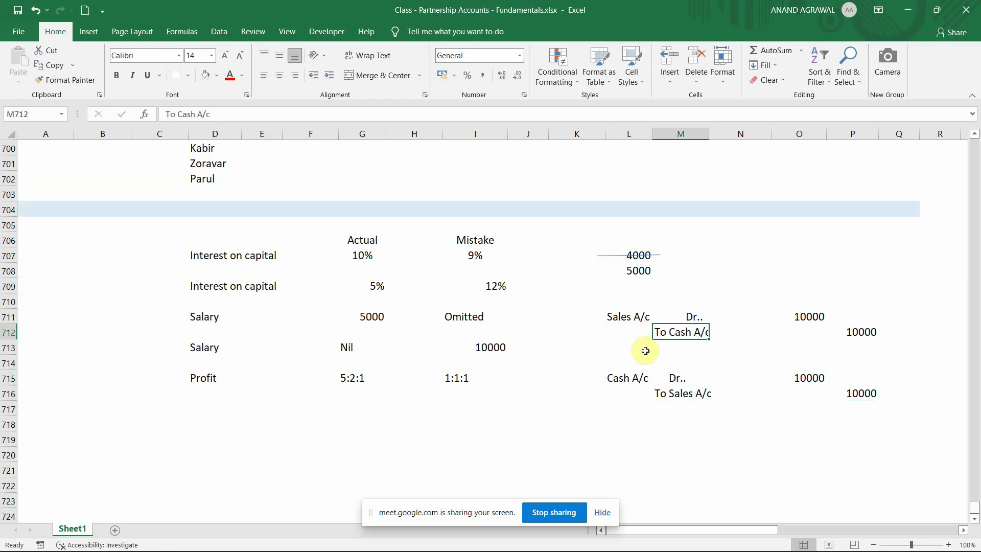
{"action": "key", "text": "shift+Down"}
{"action": "key", "text": "shift+Down"}
{"action": "key", "text": "shift+Down"}
{"action": "key", "text": "shift+Right"}
{"action": "key", "text": "Up"}
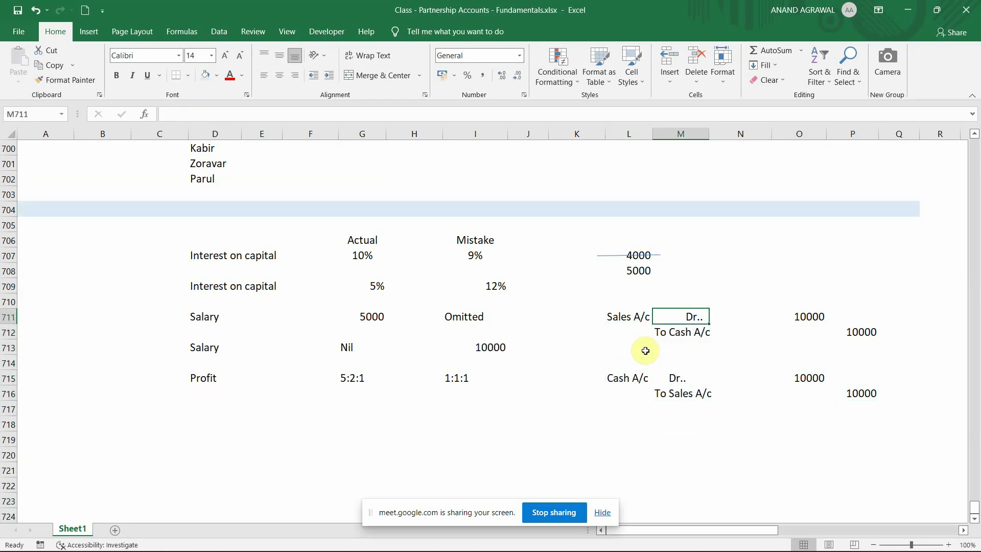
- Examine the debit and credit lines of the Cash A/c to Sales A/c entry in rows 715 and 716
{"action": "key", "text": "Right"}
{"action": "key", "text": "Right"}
{"action": "key", "text": "Down"}
{"action": "key", "text": "Down"}
{"action": "key", "text": "Down"}
{"action": "key", "text": "Down"}
{"action": "key", "text": "Down"}
{"action": "key", "text": "Right"}
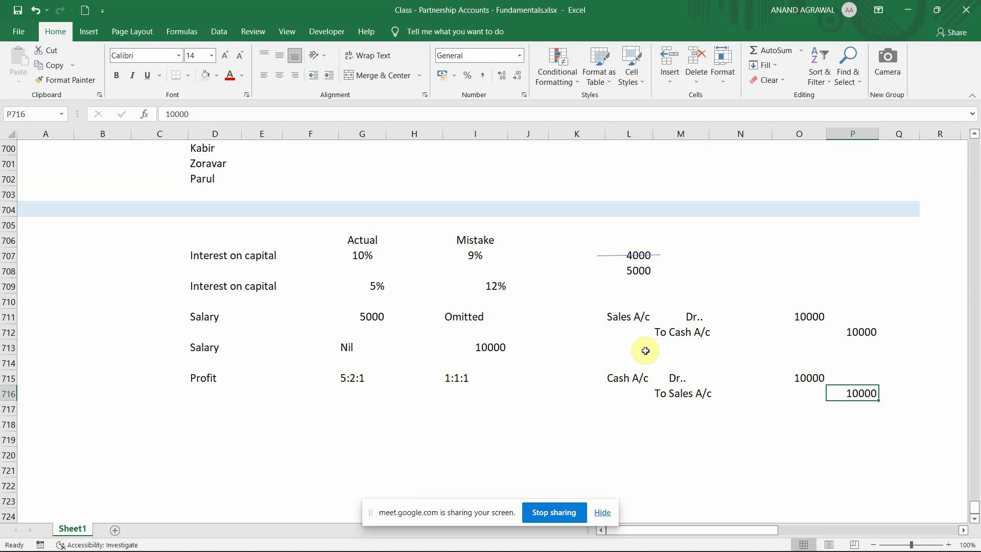
{"action": "key", "text": "Left"}
{"action": "key", "text": "Left"}
{"action": "key", "text": "Left"}
{"action": "key", "text": "Left"}
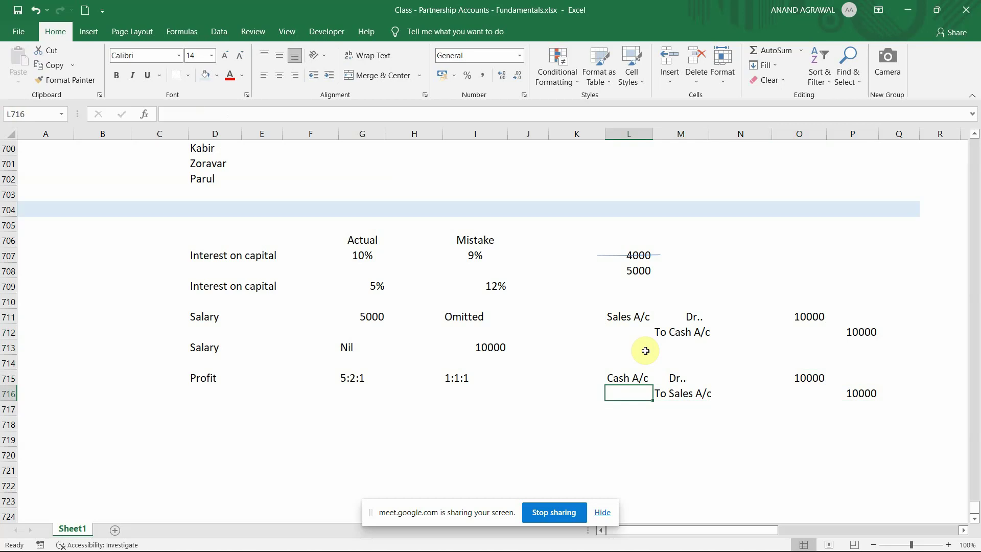
{"action": "key", "text": "Up"}
{"action": "key", "text": "Up"}
{"action": "key", "text": "Down"}
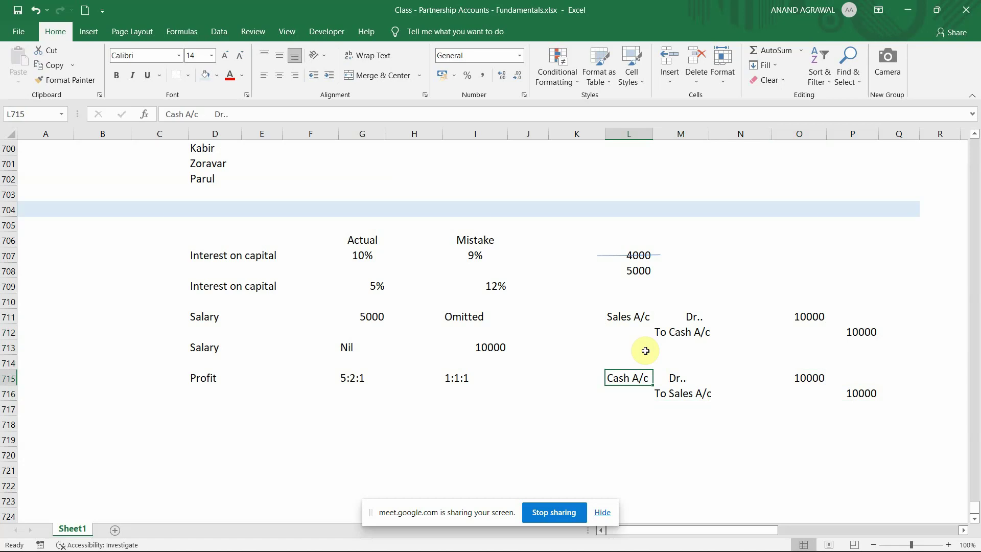
- Highlight both journal entries together in L711:P716 to compare them
{"action": "key", "text": "Up"}
{"action": "key", "text": "Up"}
{"action": "key", "text": "Up"}
{"action": "key", "text": "Up"}
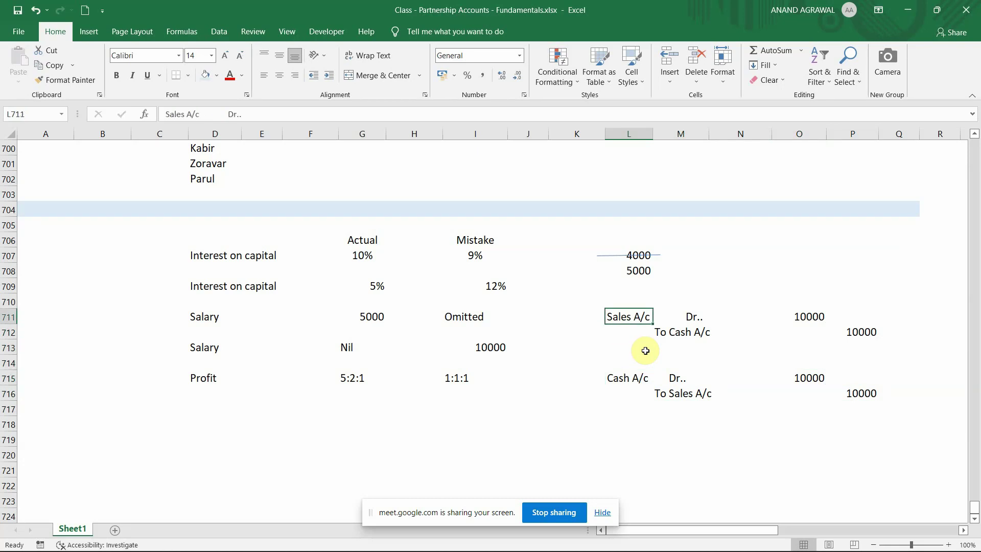
{"action": "key", "text": "shift+Down"}
{"action": "key", "text": "shift+Down"}
{"action": "key", "text": "shift+Down"}
{"action": "key", "text": "shift+Down"}
{"action": "key", "text": "shift+Down"}
{"action": "key", "text": "shift+Right"}
{"action": "key", "text": "shift+Right"}
{"action": "key", "text": "shift+Right"}
{"action": "key", "text": "shift+Right"}
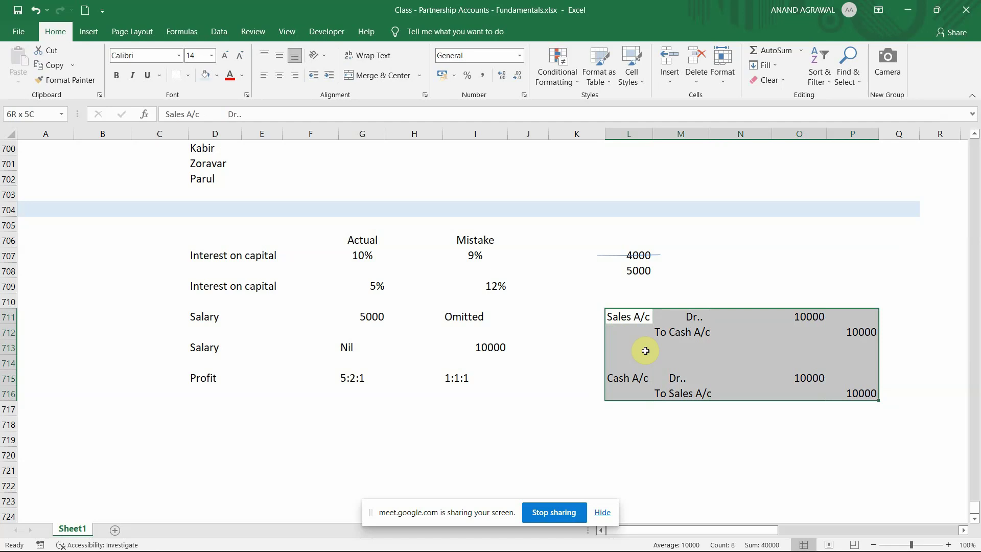
- Highlight only the correct Cash A/c to Sales A/c entry in L715:P716
{"action": "key", "text": "Down"}
{"action": "key", "text": "Down"}
{"action": "key", "text": "Down"}
{"action": "key", "text": "Down"}
{"action": "key", "text": "shift+Down"}
{"action": "key", "text": "shift+Right"}
{"action": "key", "text": "shift+Right"}
{"action": "key", "text": "shift+Right"}
{"action": "key", "text": "shift+Right"}
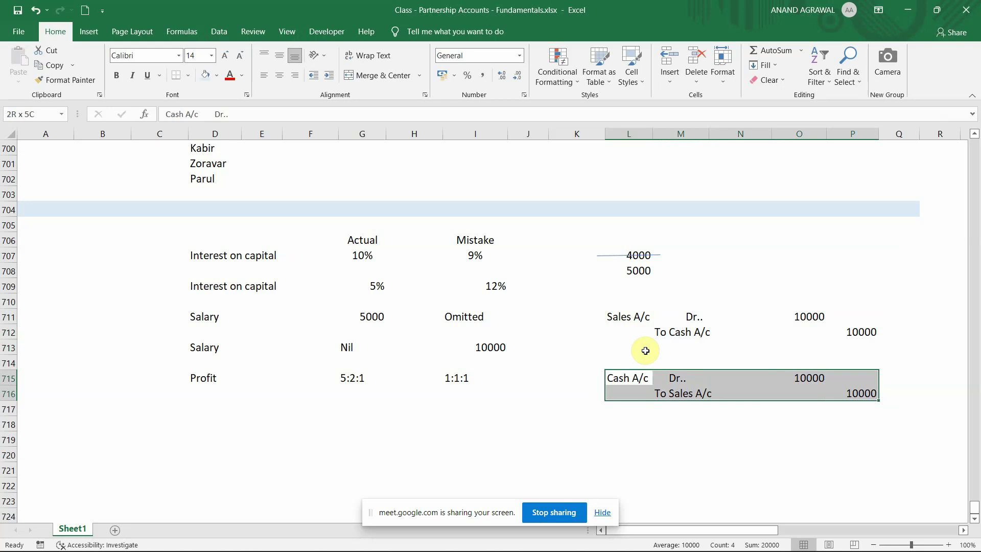
{"action": "key", "text": "Left"}
{"action": "key", "text": "Right"}
{"action": "key", "text": "Left"}
{"action": "key", "text": "Right"}
{"action": "key", "text": "Up"}
{"action": "key", "text": "Up"}
{"action": "key", "text": "Up"}
{"action": "key", "text": "Up"}
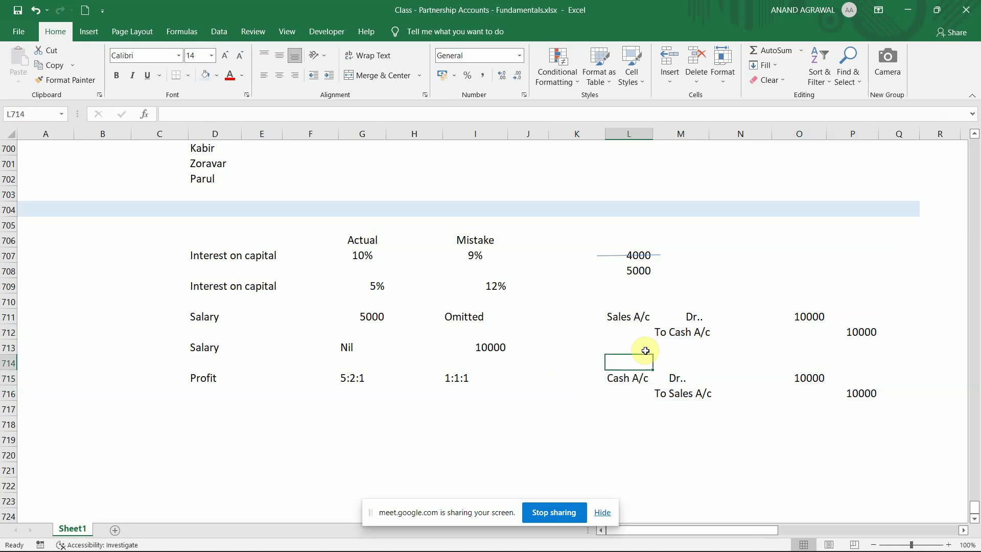
{"action": "key", "text": "Down"}
{"action": "key", "text": "Down"}
{"action": "key", "text": "Down"}
{"action": "key", "text": "Down"}
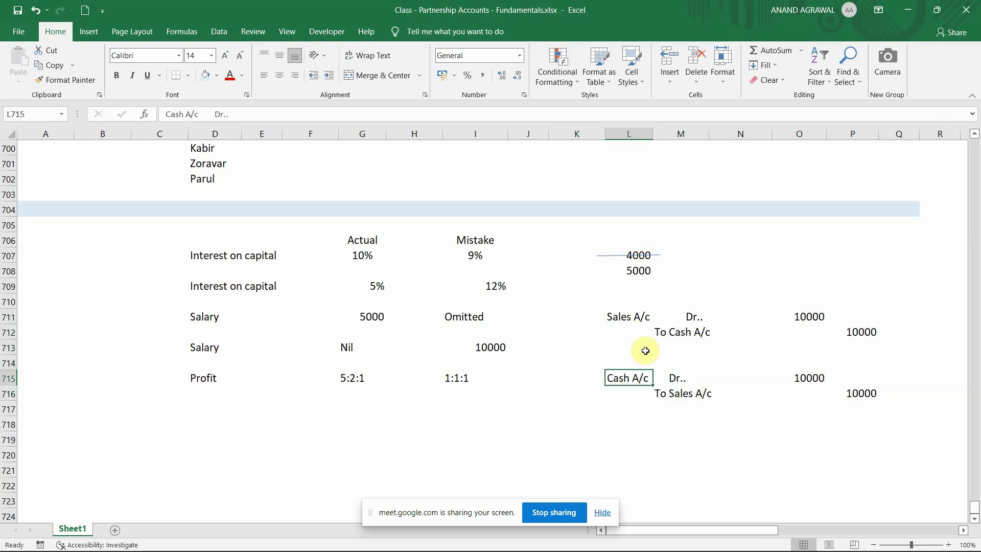
- Highlight the wrong and the correct journal entries as one block, L711:P716, for review
{"action": "key", "text": "Up"}
{"action": "key", "text": "Up"}
{"action": "key", "text": "Up"}
{"action": "key", "text": "Up"}
{"action": "key", "text": "shift+Down"}
{"action": "key", "text": "shift+Down"}
{"action": "key", "text": "shift+Down"}
{"action": "key", "text": "shift+Down"}
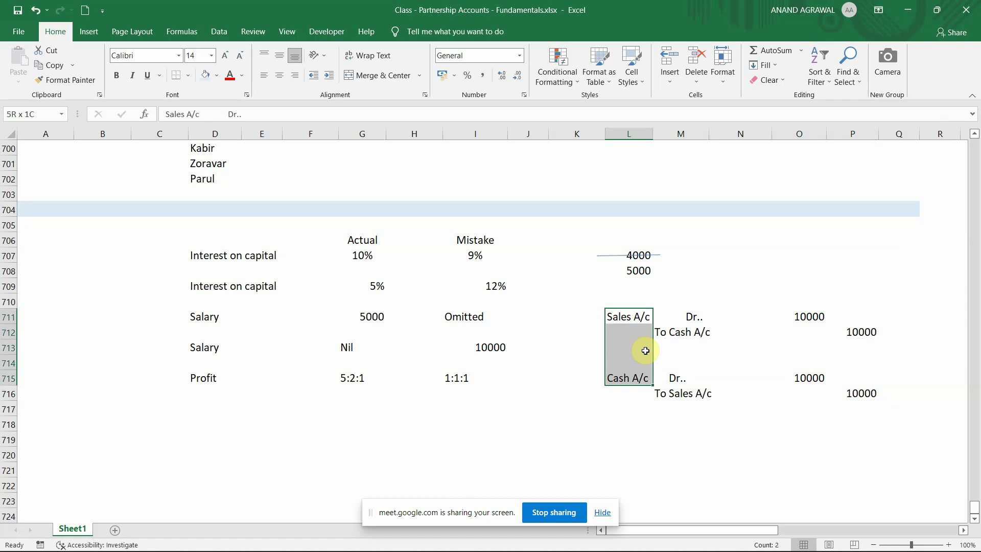
{"action": "key", "text": "shift+Down"}
{"action": "key", "text": "shift+Right"}
{"action": "key", "text": "shift+Right"}
{"action": "key", "text": "shift+Right"}
{"action": "key", "text": "shift+Right"}
{"action": "key", "text": "Left"}
{"action": "key", "text": "Right"}
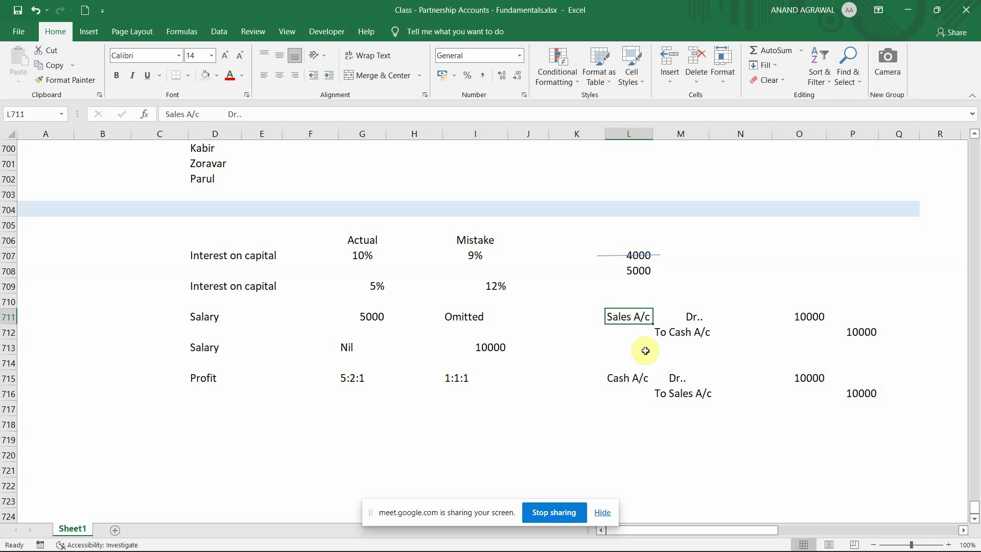
- Clear both journal entries from the range L711:P716
{"action": "key", "text": "shift+Down"}
{"action": "key", "text": "shift+Down"}
{"action": "key", "text": "shift+Down"}
{"action": "key", "text": "shift+Down"}
{"action": "key", "text": "shift+Down"}
{"action": "key", "text": "shift+Right"}
{"action": "key", "text": "shift+Right"}
{"action": "key", "text": "shift+Right"}
{"action": "key", "text": "shift+Right"}
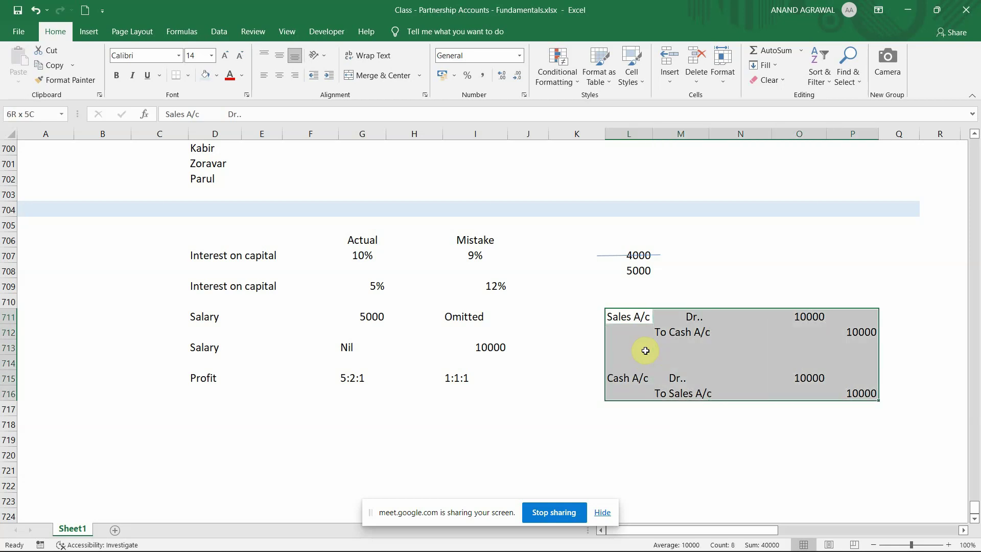
{"action": "key", "text": "Delete"}
- Undo the clearing of the two journal entries in L711:P716
{"action": "key", "text": "Left"}
{"action": "key", "text": "Left"}
{"action": "key", "text": "Left"}
{"action": "key", "text": "Left"}
{"action": "key", "text": "Left"}
{"action": "key", "text": "Left"}
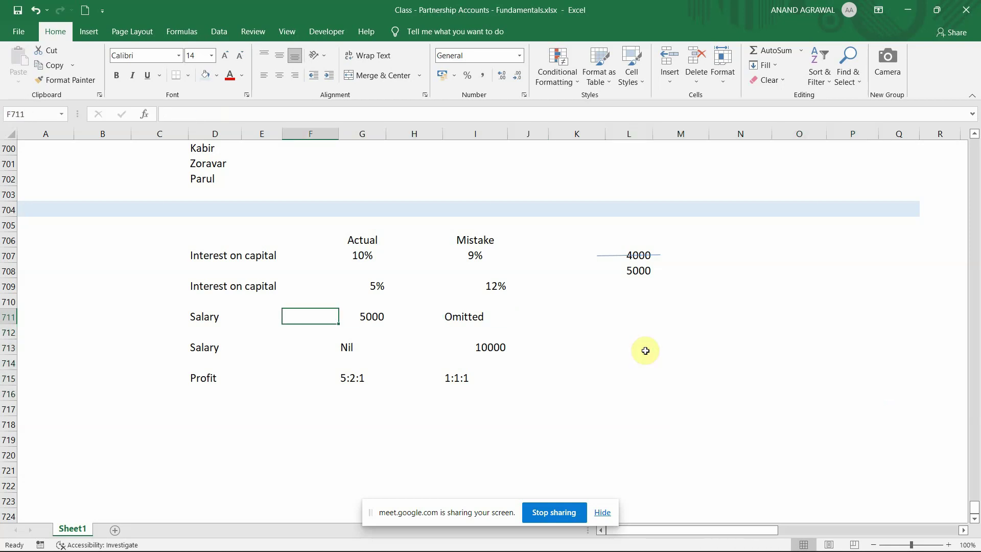
{"action": "key", "text": "Up"}
{"action": "key", "text": "Up"}
{"action": "key", "text": "Up"}
{"action": "key", "text": "Up"}
{"action": "key", "text": "Right"}
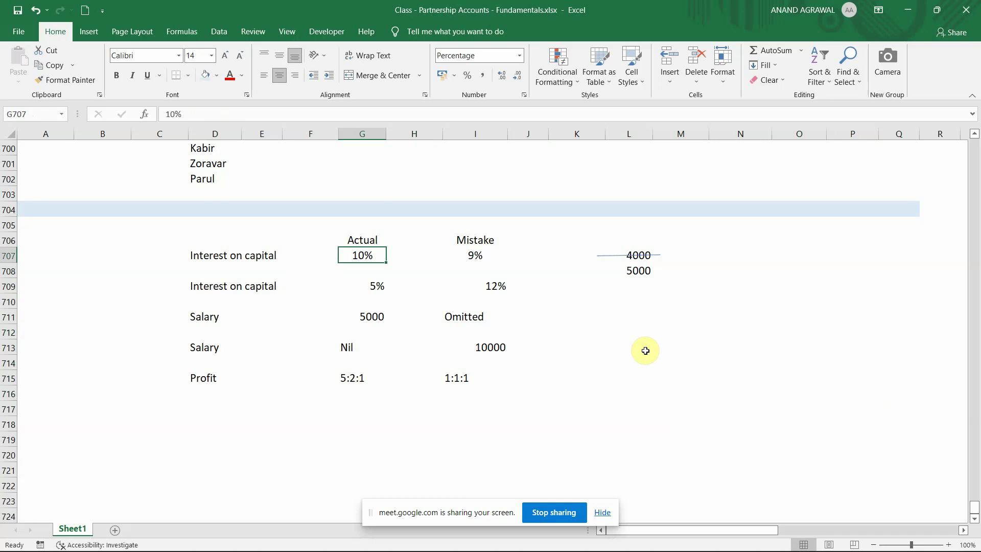
{"action": "key", "text": "ctrl+z"}
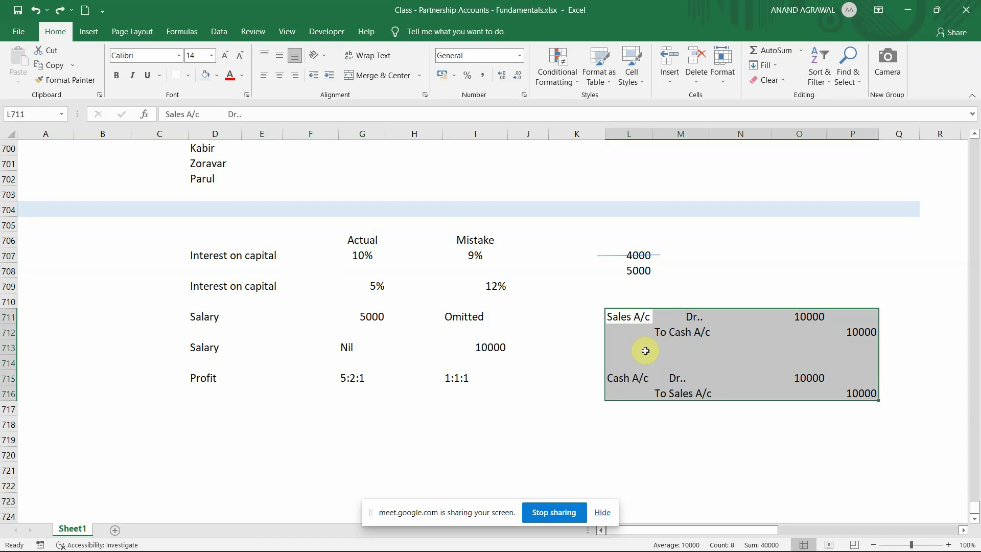
- Trace the Sales A/c entry in row 711 down to the Cash A/c entry in row 715
{"action": "key", "text": "Right"}
{"action": "key", "text": "Left"}
{"action": "key", "text": "Right"}
{"action": "key", "text": "Right"}
{"action": "key", "text": "Left"}
{"action": "key", "text": "Left"}
{"action": "key", "text": "Right"}
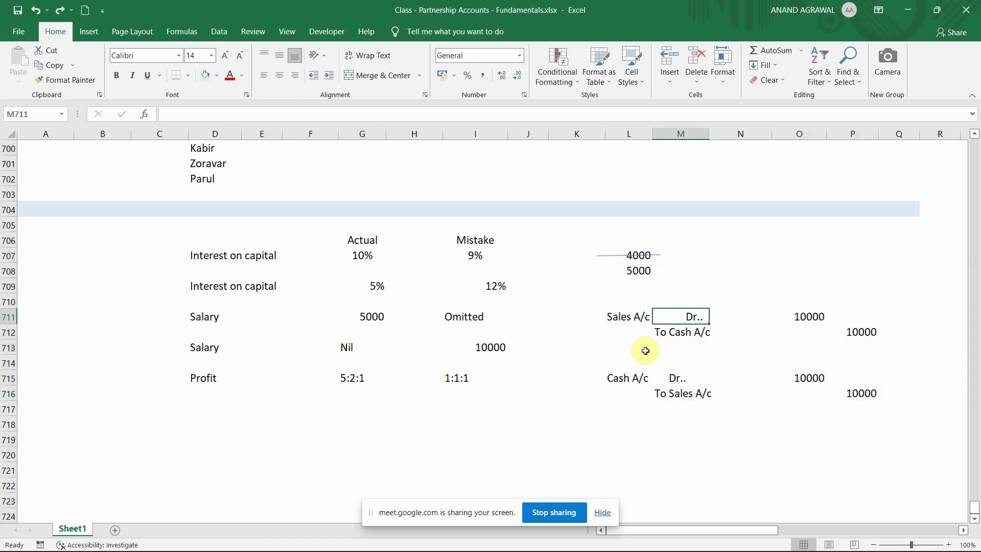
{"action": "key", "text": "Down"}
{"action": "key", "text": "Down"}
{"action": "key", "text": "Down"}
{"action": "key", "text": "Left"}
{"action": "key", "text": "Right"}
{"action": "key", "text": "Right"}
{"action": "key", "text": "Right"}
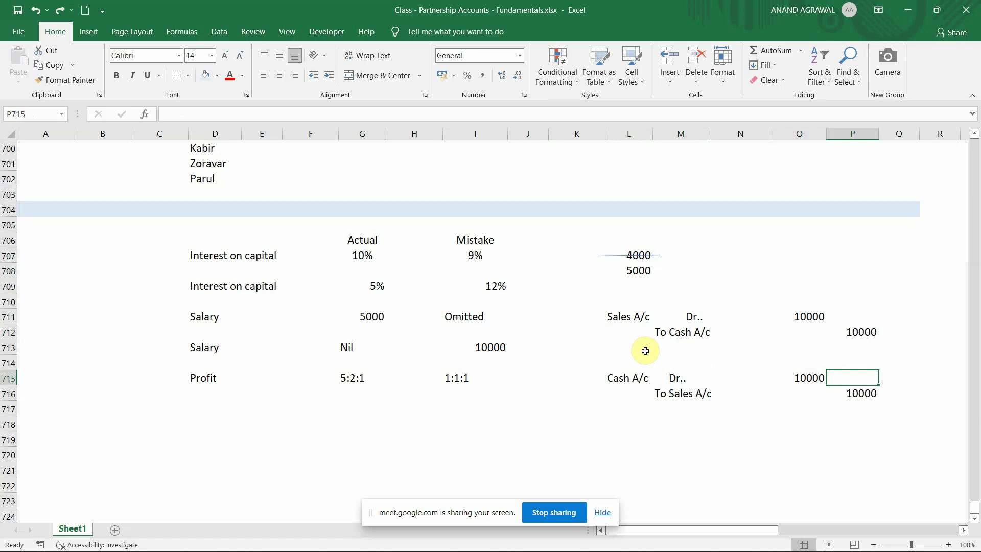
- Select the Cash A/c to Sales A/c journal entry in L715:P716
{"action": "key", "text": "Down"}
{"action": "key", "text": "Left"}
{"action": "key", "text": "Left"}
{"action": "key", "text": "Left"}
{"action": "key", "text": "Left"}
{"action": "key", "text": "Up"}
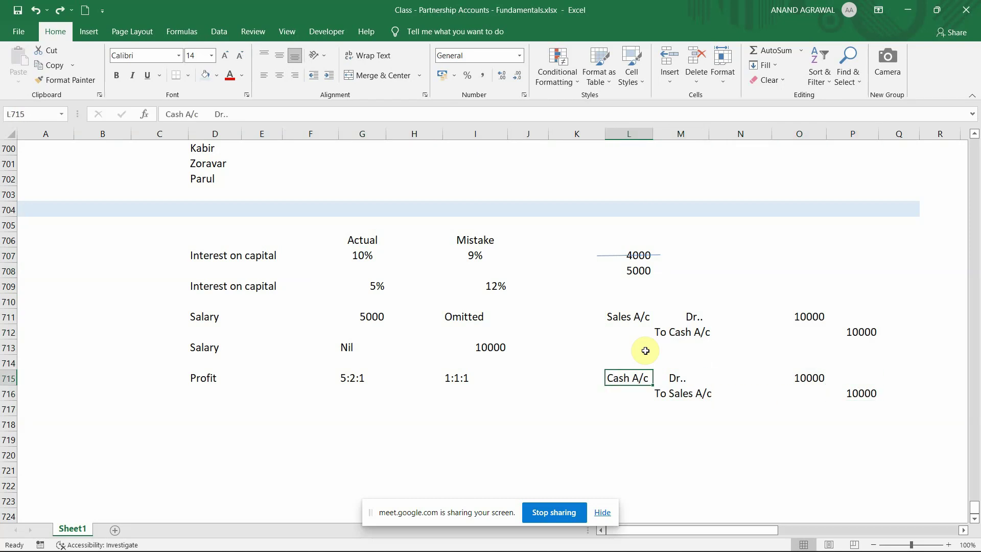
{"action": "key", "text": "shift+Down"}
{"action": "key", "text": "shift+Right"}
{"action": "key", "text": "shift+Right"}
{"action": "key", "text": "shift+Right"}
{"action": "key", "text": "shift+Right"}
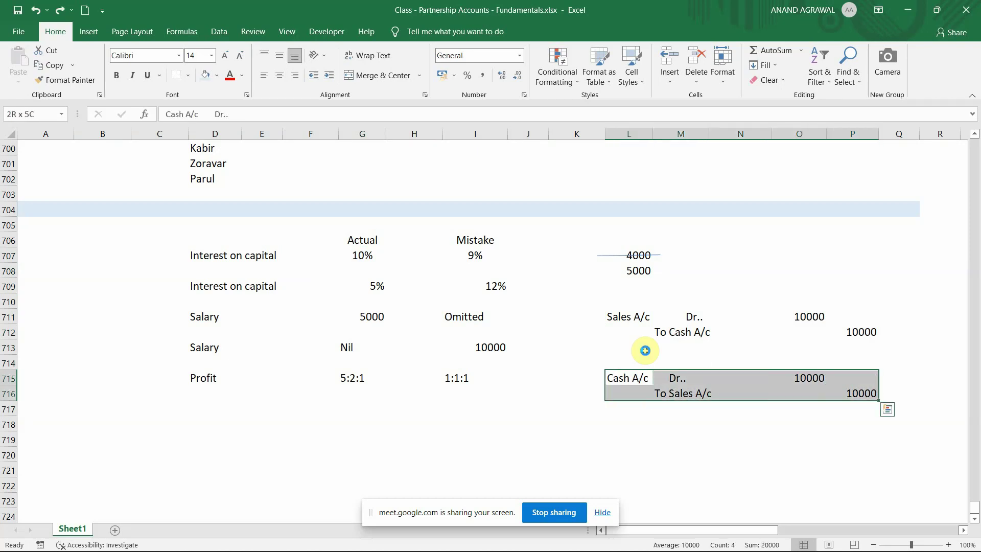
- Copy the Cash A/c to Sales A/c entry from L715:P716 to L718 and set its debit and credit amounts to 8000
{"action": "key", "text": "ctrl+c"}
{"action": "key", "text": "Down"}
{"action": "key", "text": "Down"}
{"action": "key", "text": "Down"}
{"action": "key", "text": "Return"}
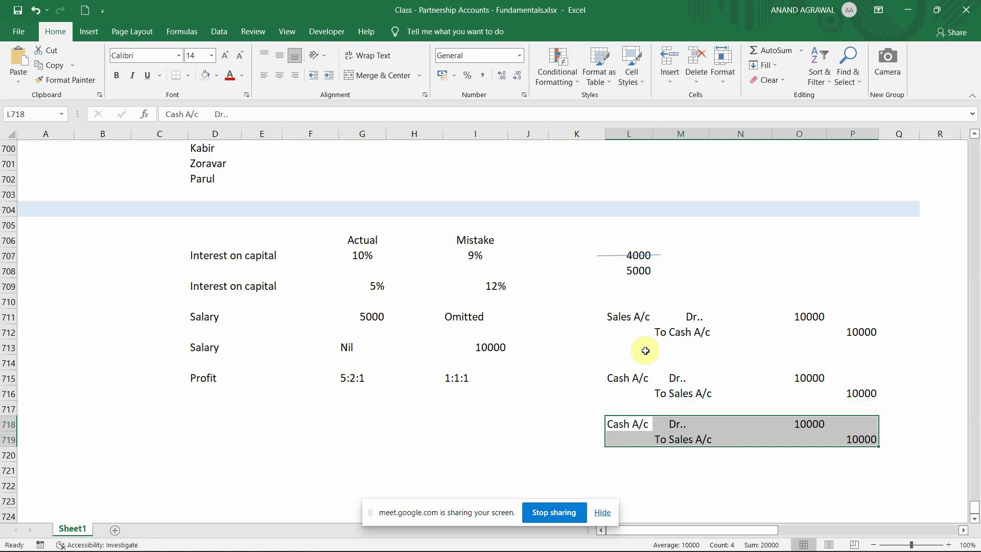
{"action": "key", "text": "Right"}
{"action": "key", "text": "Right"}
{"action": "key", "text": "Right"}
{"action": "type", "text": "8000"}
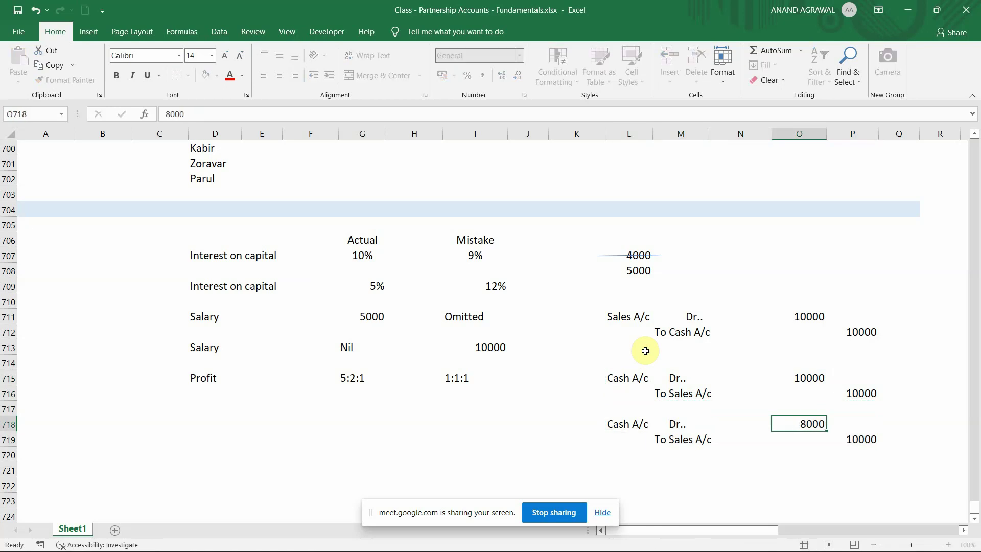
{"action": "key", "text": "Return"}
{"action": "key", "text": "Right"}
{"action": "type", "text": "8000"}
{"action": "key", "text": "Return"}
- Highlight the wrong and reversing journal entries together in L711:P716
{"action": "key", "text": "Up"}
{"action": "key", "text": "Up"}
{"action": "key", "text": "Up"}
{"action": "key", "text": "Up"}
{"action": "key", "text": "Up"}
{"action": "key", "text": "Up"}
{"action": "key", "text": "Up"}
{"action": "key", "text": "Up"}
{"action": "key", "text": "Up"}
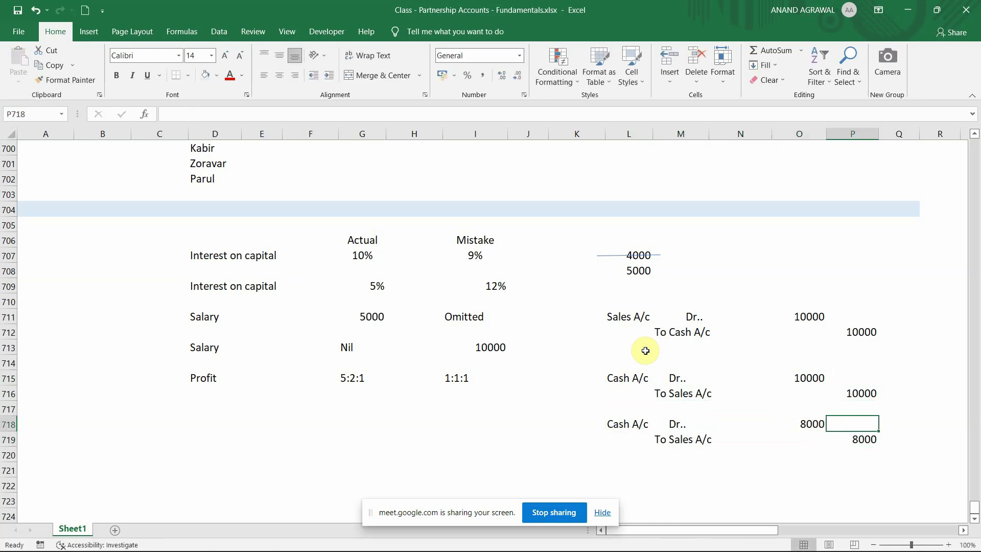
{"action": "key", "text": "Left"}
{"action": "key", "text": "Left"}
{"action": "key", "text": "Left"}
{"action": "key", "text": "Left"}
{"action": "key", "text": "shift+Down"}
{"action": "key", "text": "shift+Down"}
{"action": "key", "text": "shift+Down"}
{"action": "key", "text": "shift+Down"}
{"action": "key", "text": "shift+Down"}
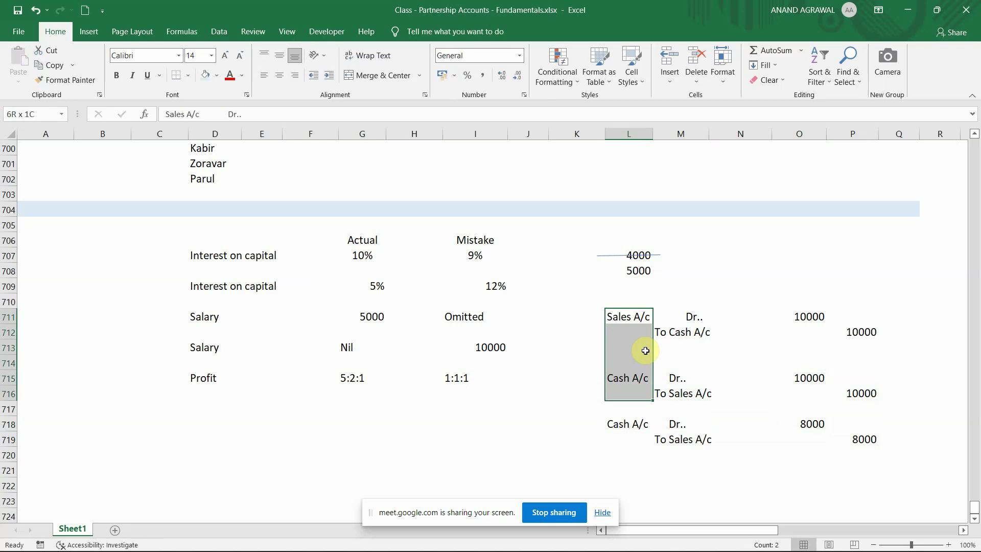
{"action": "key", "text": "shift+Right"}
{"action": "key", "text": "shift+Right"}
{"action": "key", "text": "shift+Right"}
{"action": "key", "text": "shift+Right"}
- Highlight the 8000 Cash A/c to Sales A/c entry in L718:P719
{"action": "key", "text": "Down"}
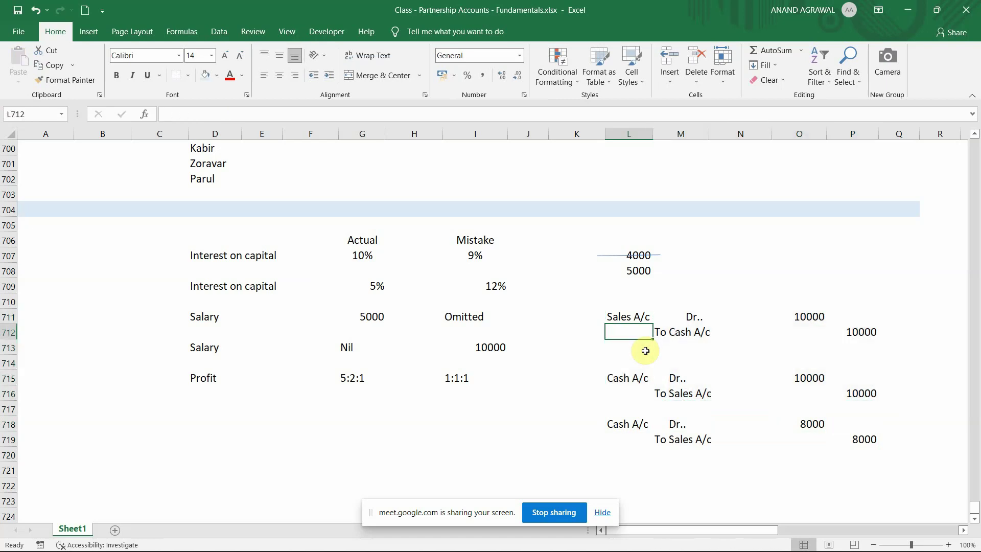
{"action": "key", "text": "Down"}
{"action": "key", "text": "Down"}
{"action": "key", "text": "Down"}
{"action": "key", "text": "Down"}
{"action": "key", "text": "Down"}
{"action": "key", "text": "Down"}
{"action": "key", "text": "shift+Down"}
{"action": "key", "text": "shift+Right"}
{"action": "key", "text": "shift+Right"}
{"action": "key", "text": "shift+Right"}
{"action": "key", "text": "shift+Right"}
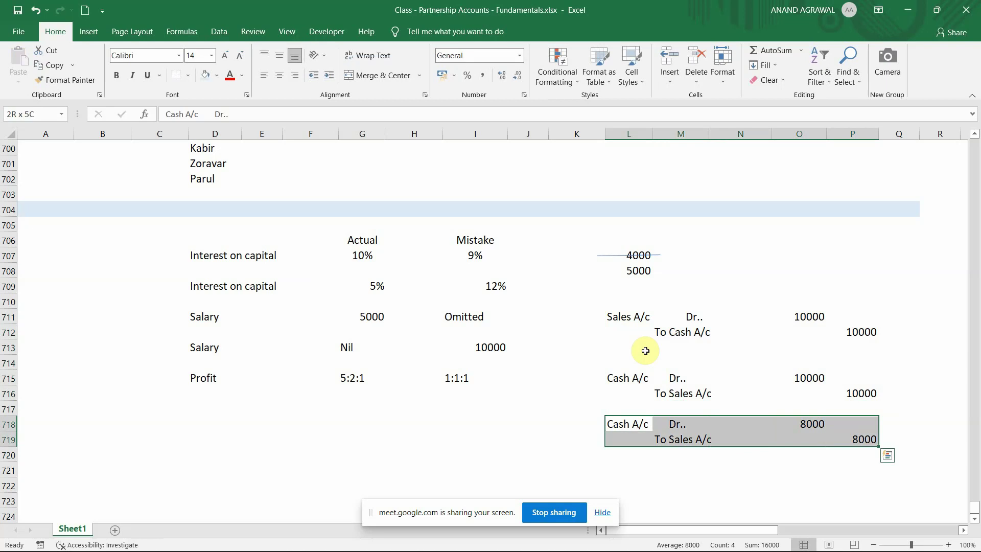
- Clear all three example journal entries from L711:P719
{"action": "key", "text": "Up"}
{"action": "key", "text": "Up"}
{"action": "key", "text": "Up"}
{"action": "key", "text": "Up"}
{"action": "key", "text": "Up"}
{"action": "key", "text": "Up"}
{"action": "key", "text": "Up"}
{"action": "key", "text": "shift+Down"}
{"action": "key", "text": "shift+Down"}
{"action": "key", "text": "shift+Down"}
{"action": "key", "text": "shift+Down"}
{"action": "key", "text": "shift+Down"}
{"action": "key", "text": "shift+Down"}
{"action": "key", "text": "shift+Down"}
{"action": "key", "text": "shift+Down"}
{"action": "key", "text": "shift+Down"}
{"action": "key", "text": "shift+Down"}
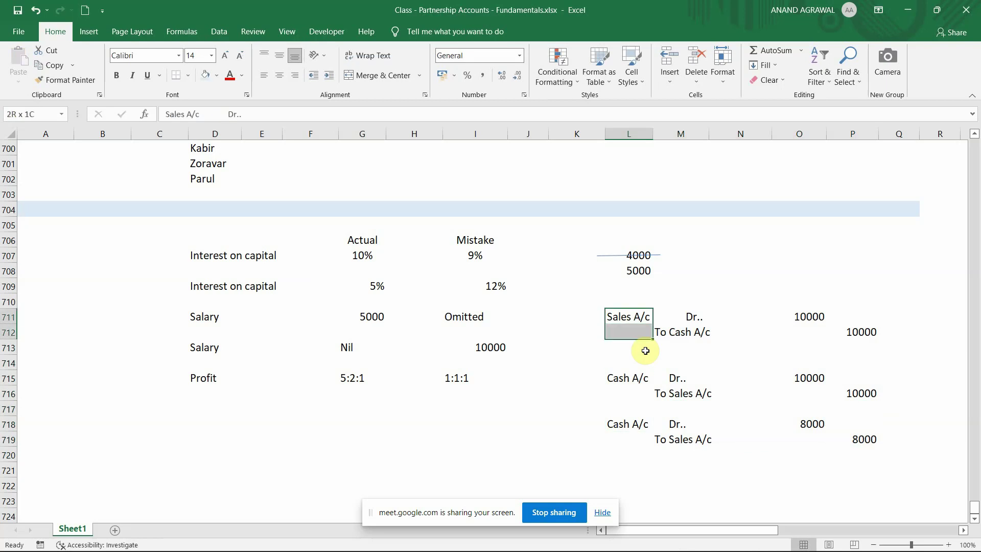
{"action": "key", "text": "shift+Right"}
{"action": "key", "text": "shift+Right"}
{"action": "key", "text": "shift+Right"}
{"action": "key", "text": "shift+Right"}
{"action": "key", "text": "Delete"}
{"action": "key", "text": "Left"}
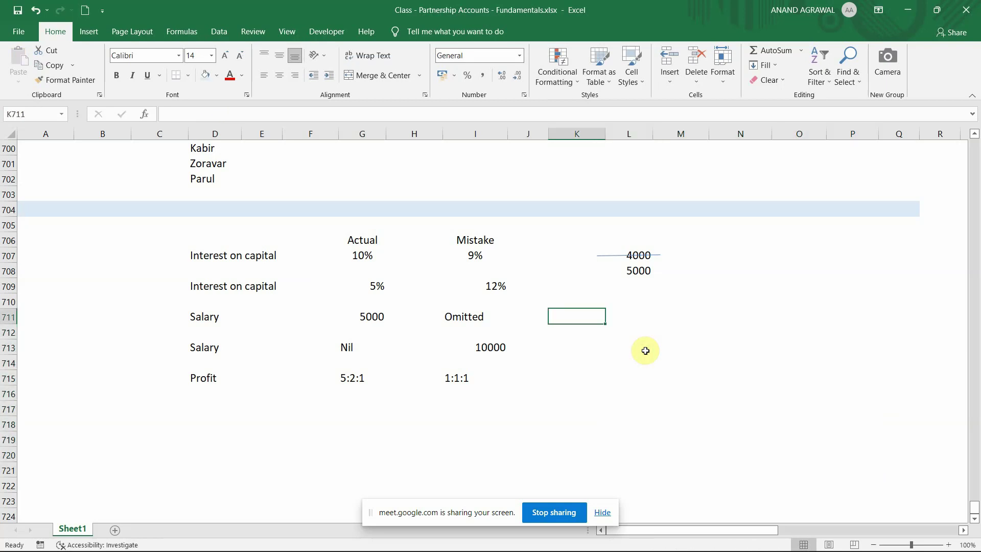
- Compare the actual and mistaken interest on capital rates in row 707, ending on the row's label in D707
{"action": "key", "text": "Left"}
{"action": "key", "text": "Left"}
{"action": "key", "text": "Left"}
{"action": "key", "text": "Left"}
{"action": "key", "text": "Left"}
{"action": "key", "text": "Up"}
{"action": "key", "text": "Up"}
{"action": "key", "text": "Up"}
{"action": "key", "text": "Up"}
{"action": "key", "text": "Right"}
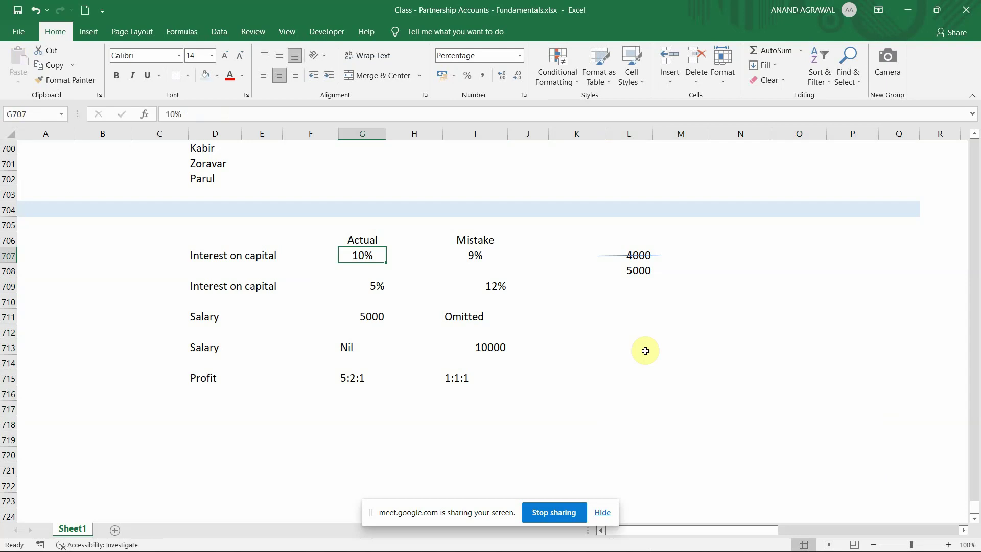
{"action": "key", "text": "Right"}
{"action": "key", "text": "Right"}
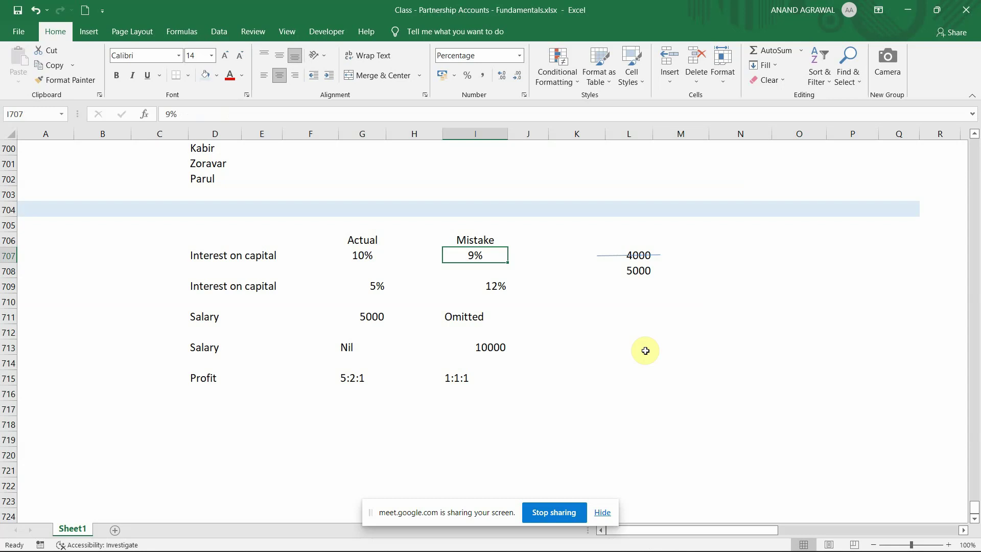
{"action": "key", "text": "alt+Tab"}
{"action": "key", "text": "alt+Tab"}
{"action": "key", "text": "Left"}
{"action": "key", "text": "Left"}
{"action": "key", "text": "Left"}
{"action": "key", "text": "Left"}
{"action": "key", "text": "Left"}
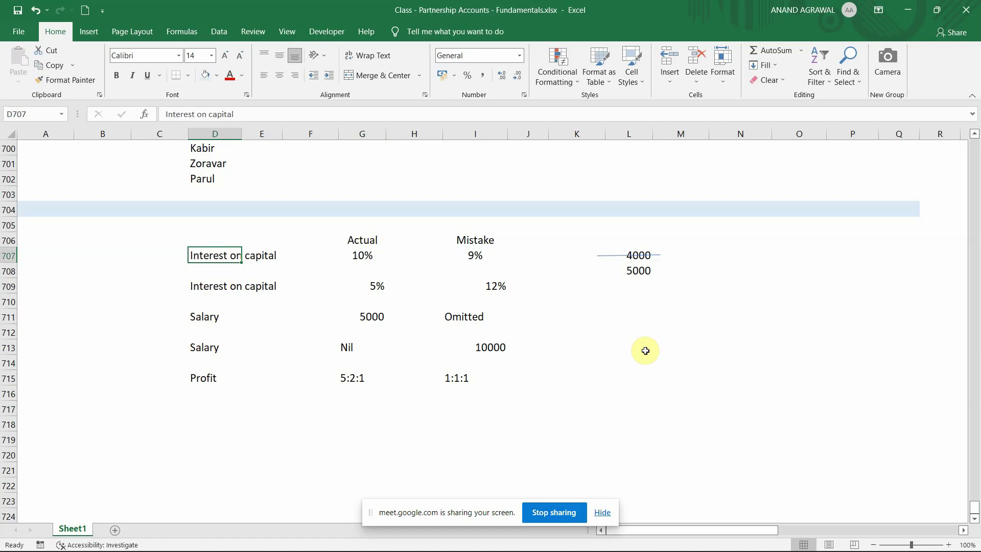
- Switch to the book PDF in the browser for question 54, and on to the Partnership Accounts - Fundamentals workbook in Excel
{"action": "key", "text": "alt+Tab"}
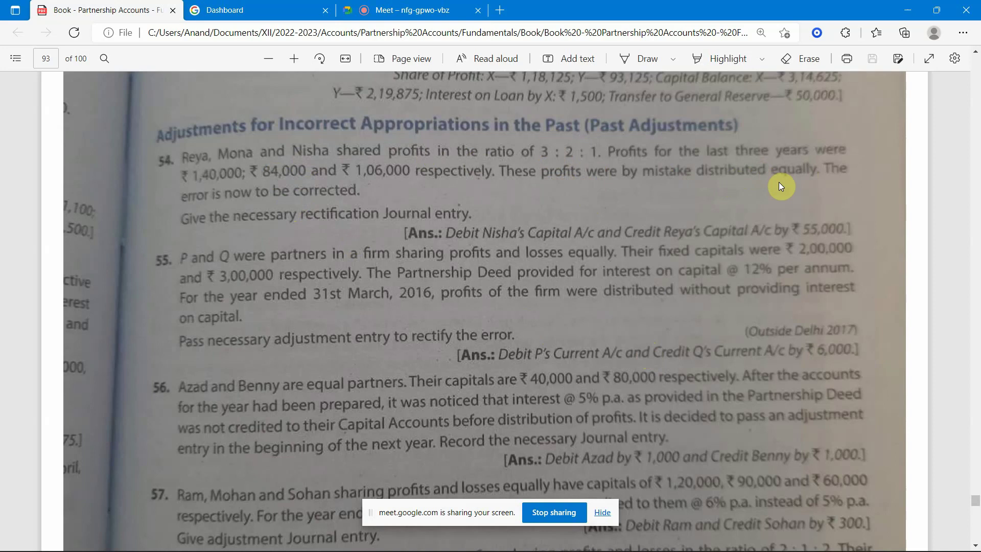
{"action": "key", "text": "alt+Tab"}
{"action": "key", "text": "alt+Tab"}
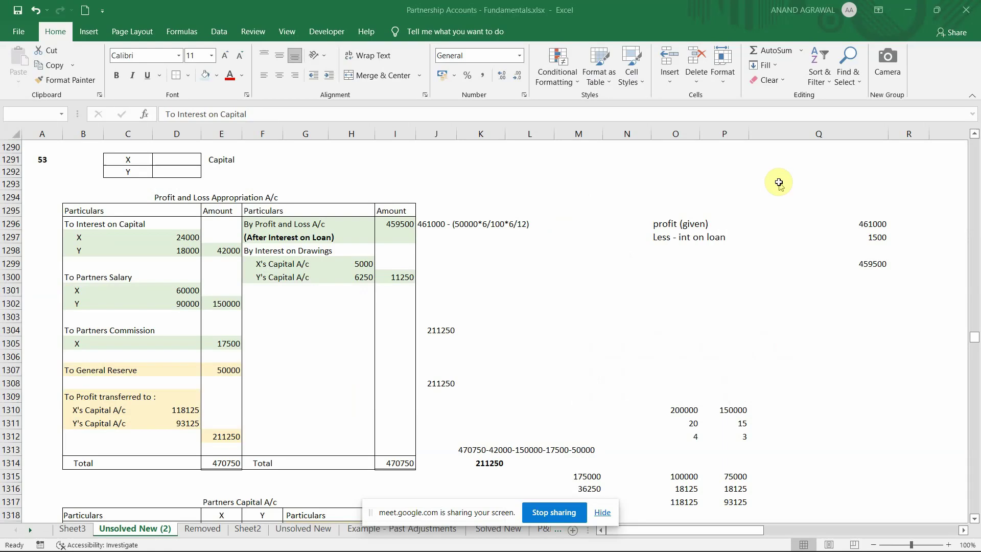
- Locate the alternative Dr/Cr adjustment table of question 54 on the Unsolved New (2) sheet, stopping at B1370
{"action": "key", "text": "Down"}
{"action": "key", "text": "Down"}
{"action": "key", "text": "Down"}
{"action": "key", "text": "Down"}
{"action": "key", "text": "Down"}
{"action": "key", "text": "Down"}
{"action": "key", "text": "Down"}
{"action": "key", "text": "Down"}
{"action": "key", "text": "Down"}
{"action": "key", "text": "Down"}
{"action": "key", "text": "Down"}
{"action": "key", "text": "Down"}
{"action": "key", "text": "Down"}
{"action": "key", "text": "Down"}
{"action": "key", "text": "Down"}
{"action": "key", "text": "Down"}
{"action": "key", "text": "Down"}
{"action": "key", "text": "Down"}
{"action": "key", "text": "Down"}
{"action": "key", "text": "Down"}
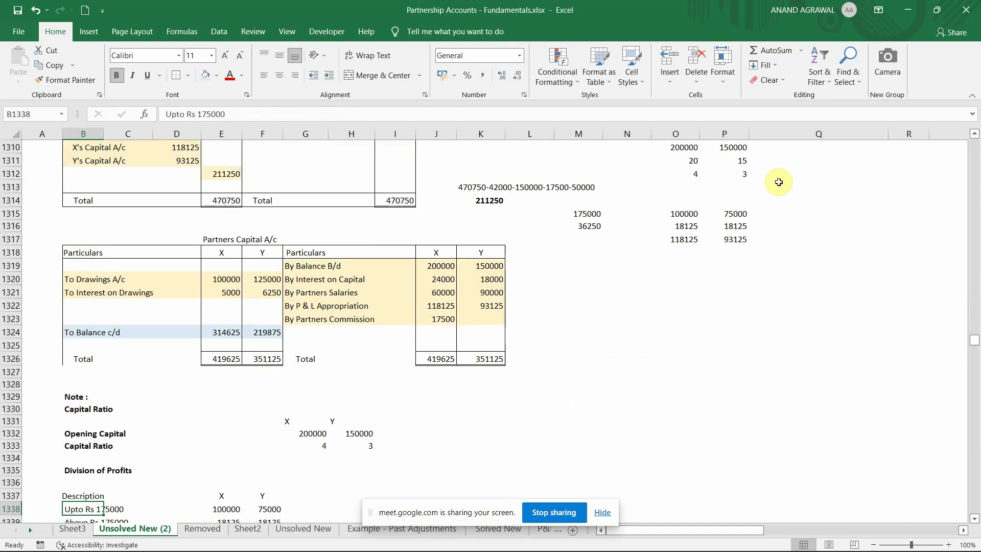
{"action": "key", "text": "Down"}
{"action": "key", "text": "Down"}
{"action": "key", "text": "Down"}
{"action": "key", "text": "Down"}
{"action": "key", "text": "Down"}
{"action": "key", "text": "Down"}
{"action": "key", "text": "Down"}
{"action": "key", "text": "Down"}
{"action": "key", "text": "Down"}
{"action": "key", "text": "Down"}
{"action": "key", "text": "Down"}
{"action": "key", "text": "Down"}
{"action": "key", "text": "Down"}
{"action": "key", "text": "Down"}
{"action": "key", "text": "Down"}
{"action": "key", "text": "Down"}
{"action": "key", "text": "Down"}
{"action": "key", "text": "Down"}
{"action": "key", "text": "Down"}
{"action": "key", "text": "Down"}
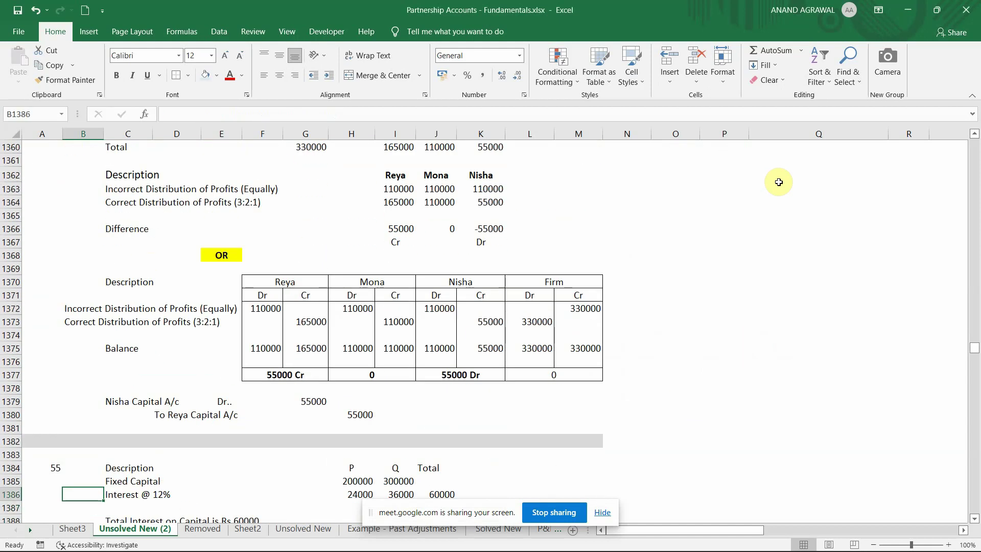
{"action": "key", "text": "Up"}
{"action": "key", "text": "Up"}
{"action": "key", "text": "Up"}
{"action": "key", "text": "Up"}
{"action": "key", "text": "Up"}
{"action": "key", "text": "Up"}
{"action": "key", "text": "Up"}
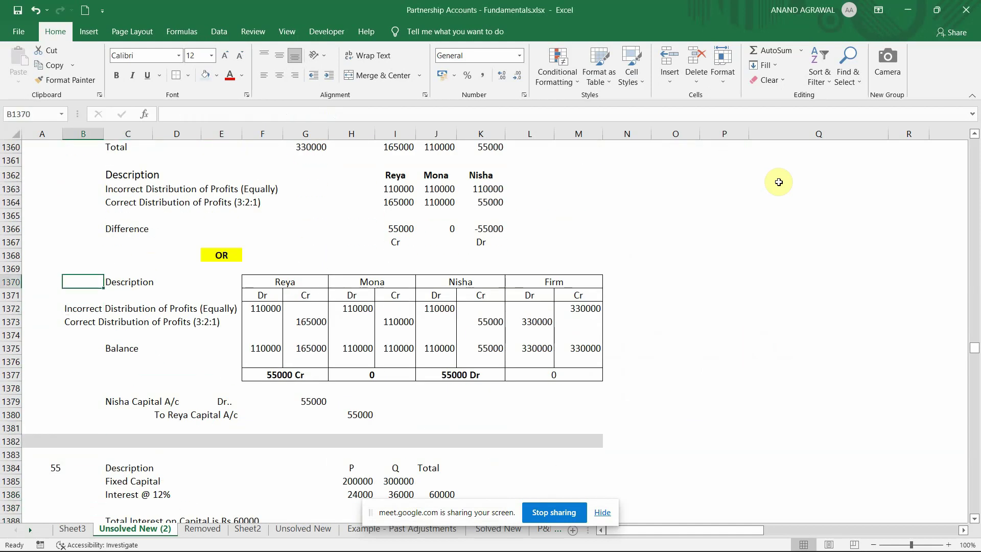
- Make the Description heading in B1370:E1370 of the adjustment table bold
{"action": "key", "text": "shift+Right"}
{"action": "key", "text": "shift+Right"}
{"action": "key", "text": "shift+Right"}
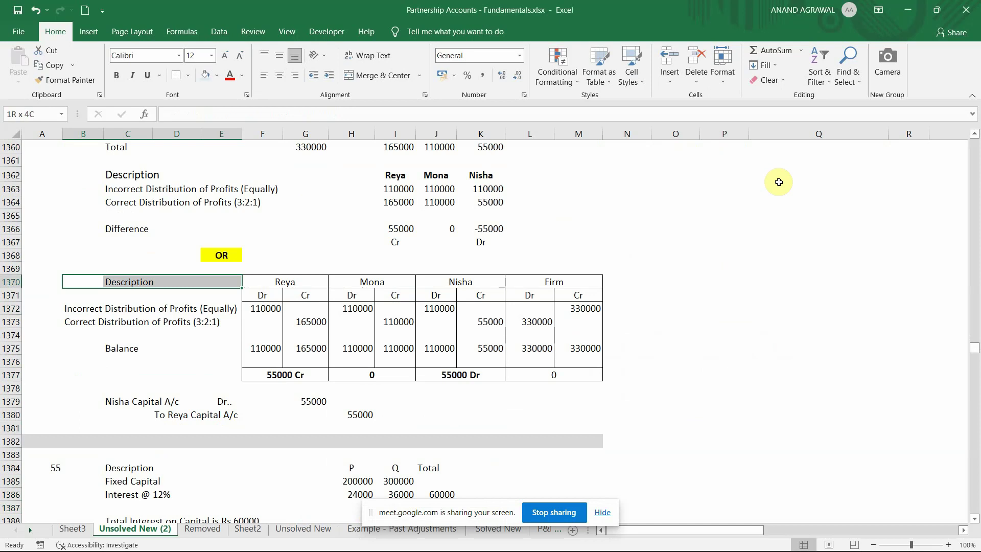
{"action": "key", "text": "ctrl+b"}
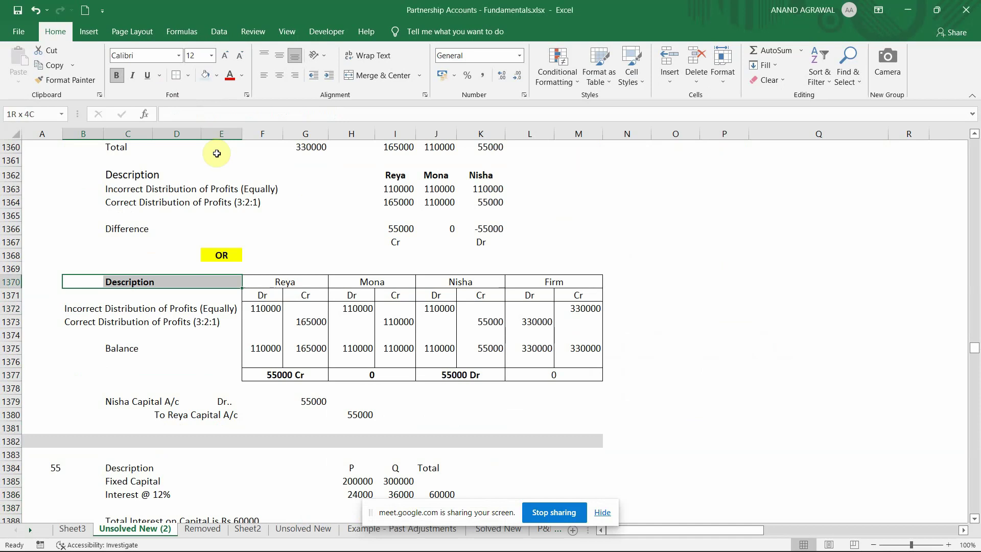
{"action": "key", "text": "shift+Left"}
{"action": "key", "text": "shift+Left"}
{"action": "key", "text": "shift+Left"}
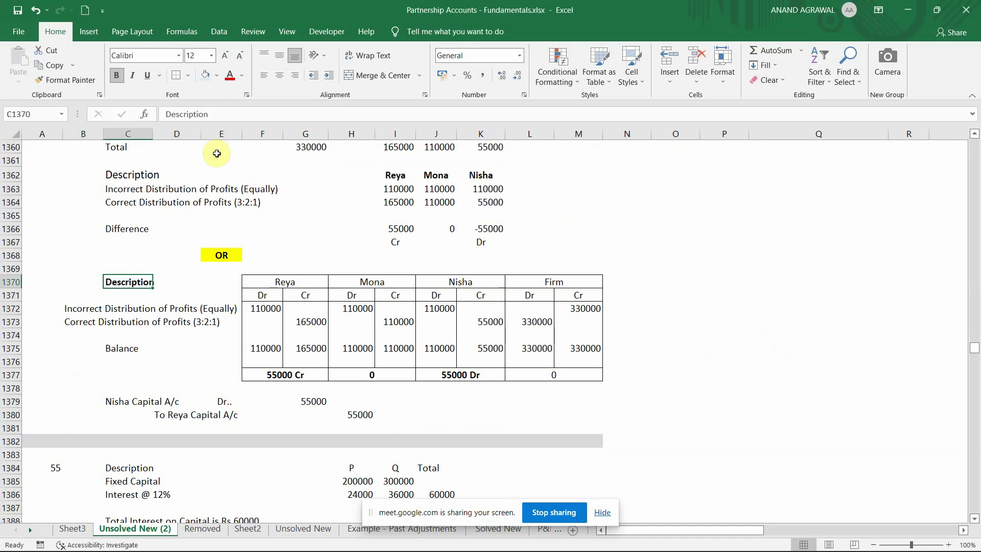
{"action": "key", "text": "Right"}
{"action": "key", "text": "Left"}
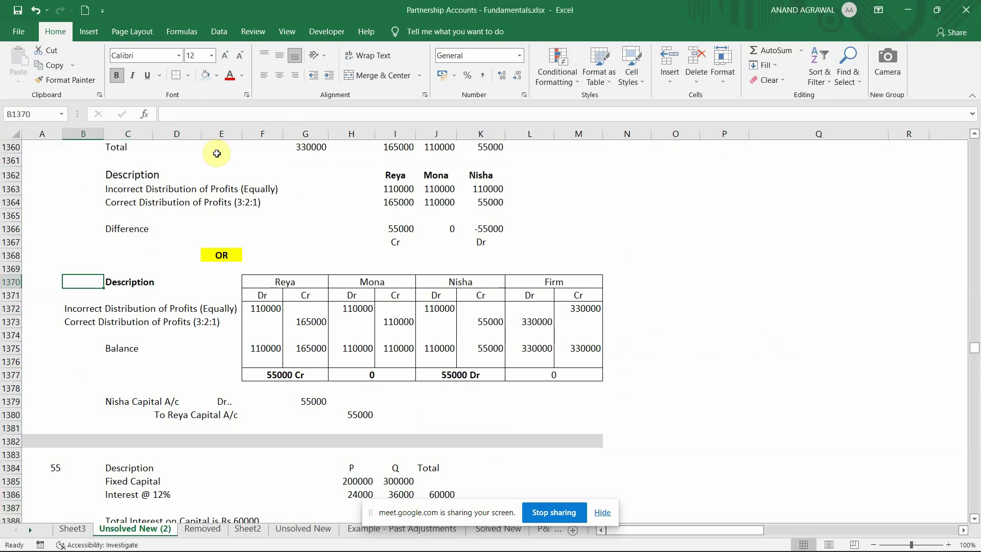
- Review the Description heading and the first partner's Dr/Cr headings in rows 1370 and 1371, ending on H1370
{"action": "key", "text": "shift+Right"}
{"action": "key", "text": "shift+Right"}
{"action": "key", "text": "shift+Right"}
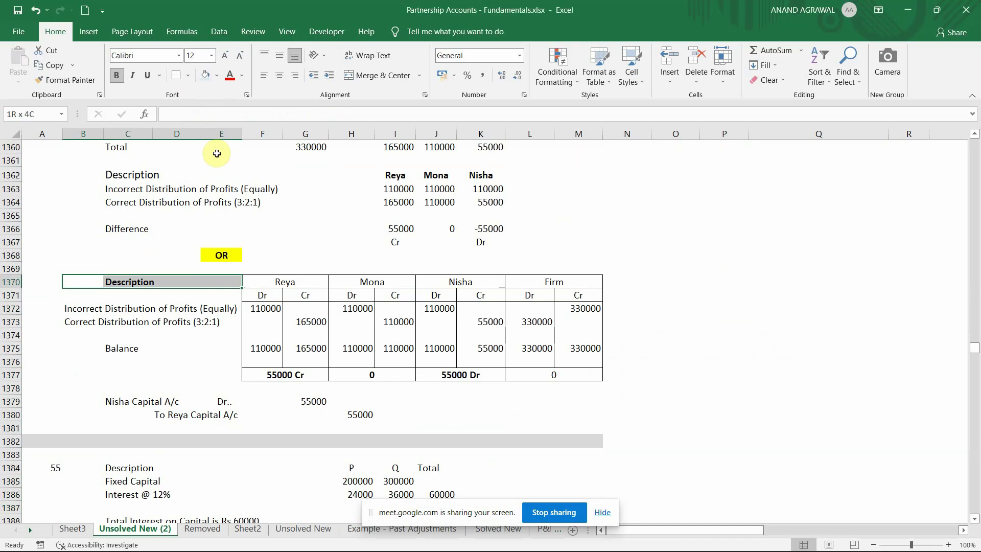
{"action": "key", "text": "Right"}
{"action": "key", "text": "Right"}
{"action": "key", "text": "Right"}
{"action": "key", "text": "Right"}
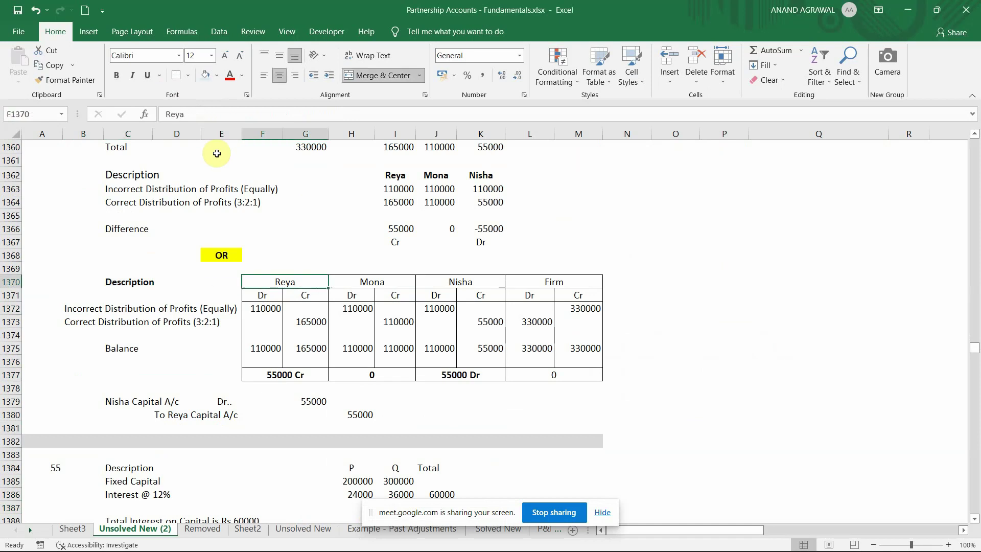
{"action": "key", "text": "Down"}
{"action": "key", "text": "Up"}
{"action": "key", "text": "Down"}
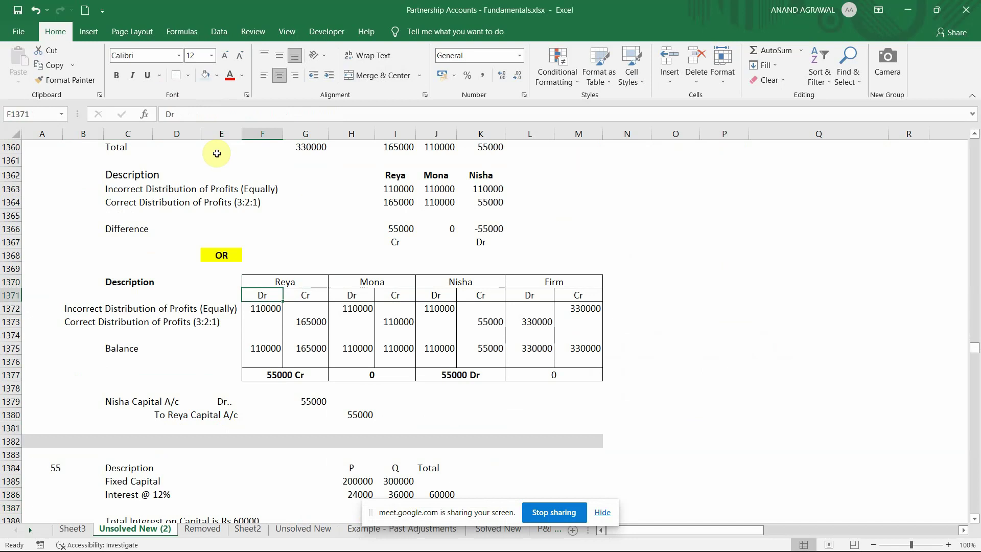
{"action": "key", "text": "Up"}
{"action": "key", "text": "Right"}
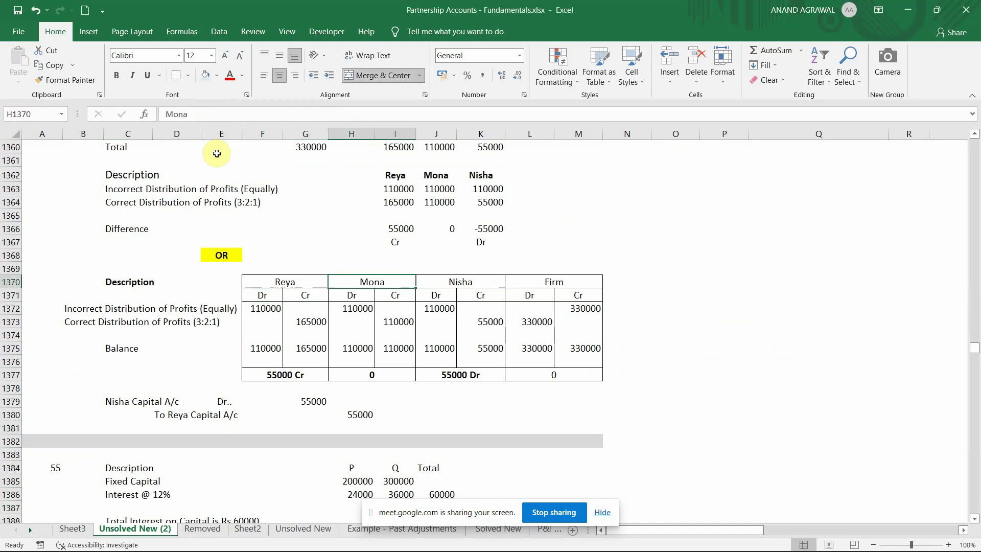
- Go through the Dr/Cr headings of the second partner, the third partner and the firm, ending on L1371
{"action": "key", "text": "Down"}
{"action": "key", "text": "Right"}
{"action": "key", "text": "Left"}
{"action": "key", "text": "Right"}
{"action": "key", "text": "Left"}
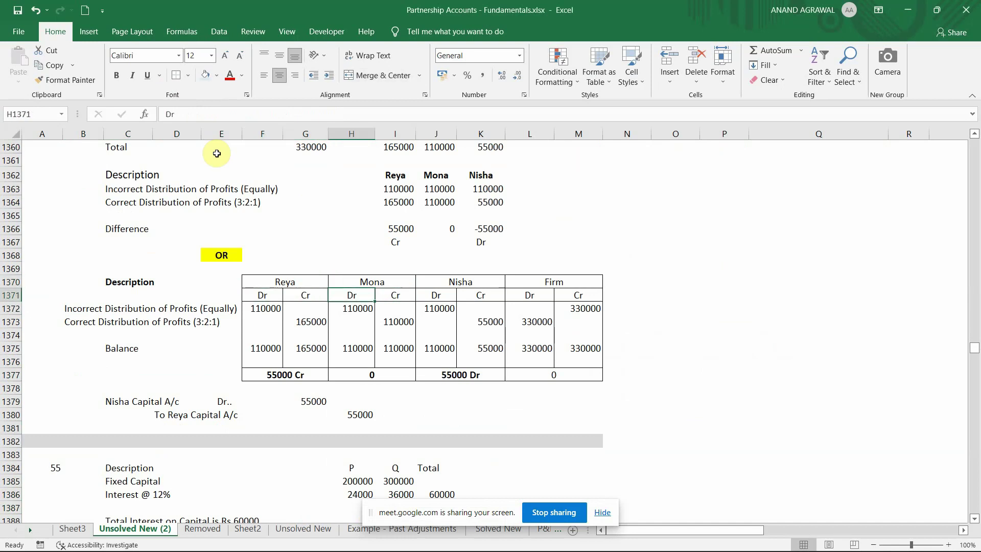
{"action": "key", "text": "Up"}
{"action": "key", "text": "Right"}
{"action": "key", "text": "Down"}
{"action": "key", "text": "Right"}
{"action": "key", "text": "Left"}
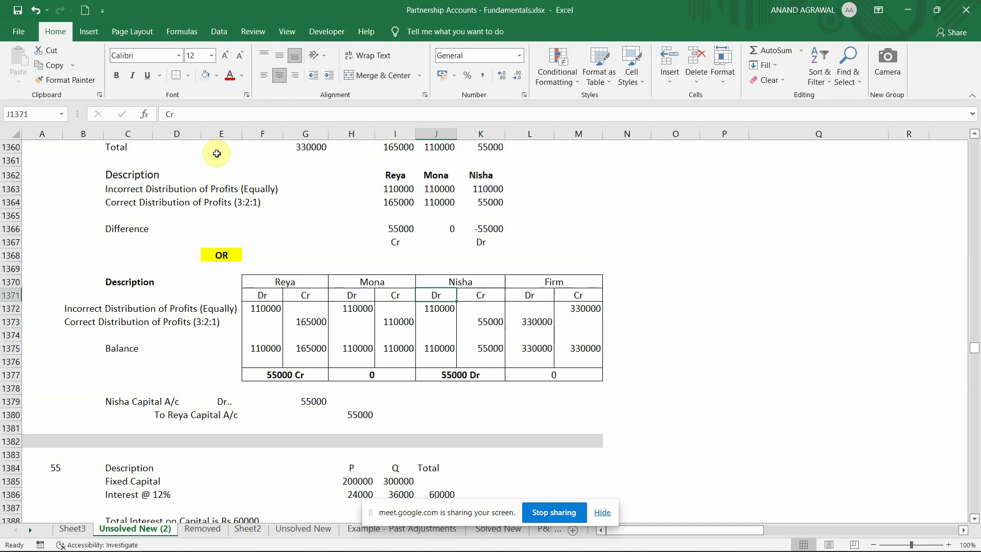
{"action": "key", "text": "Up"}
{"action": "key", "text": "Right"}
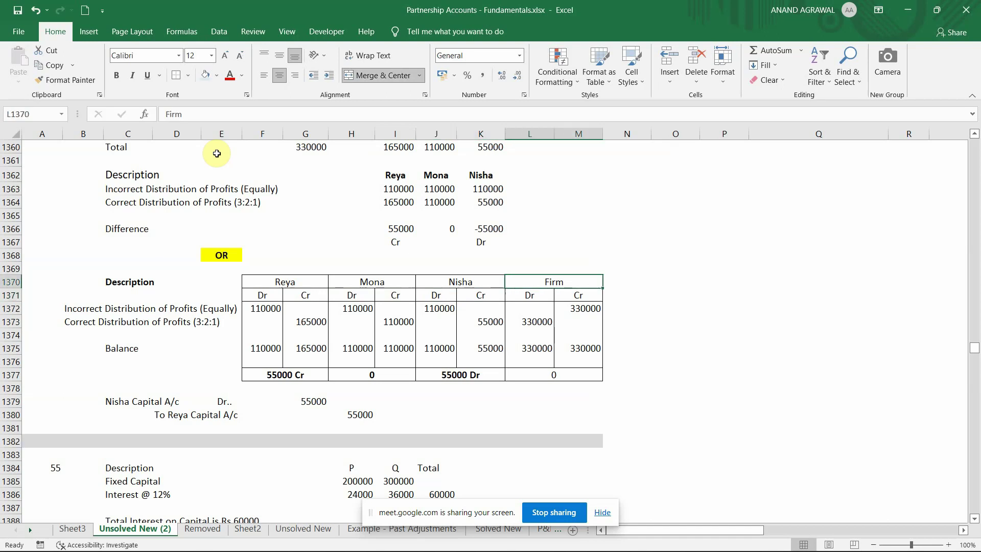
{"action": "key", "text": "Down"}
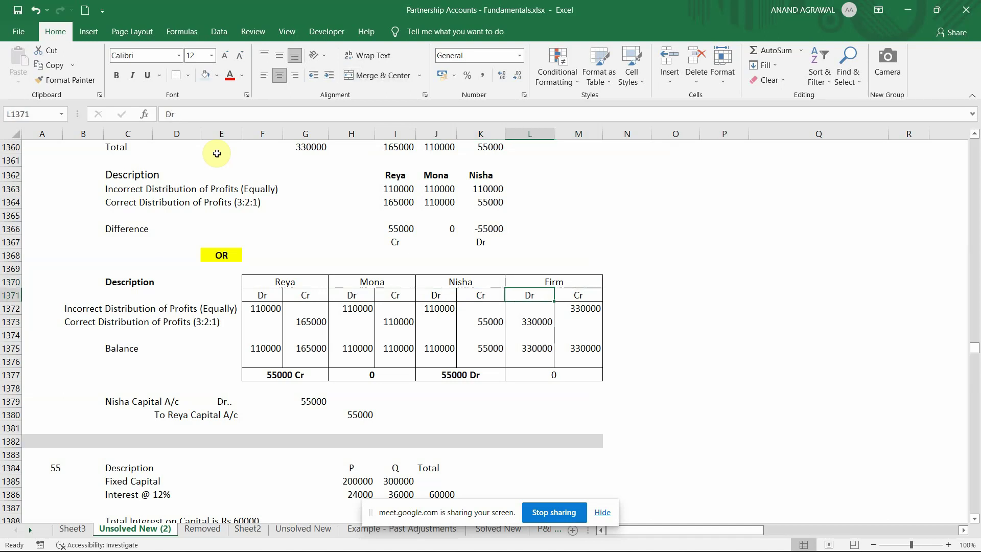
- Trace the table's headings back from the Firm columns to the Description heading in C1370
{"action": "key", "text": "Right"}
{"action": "key", "text": "Left"}
{"action": "key", "text": "Left"}
{"action": "key", "text": "Left"}
{"action": "key", "text": "Left"}
{"action": "key", "text": "Left"}
{"action": "key", "text": "Left"}
{"action": "key", "text": "Left"}
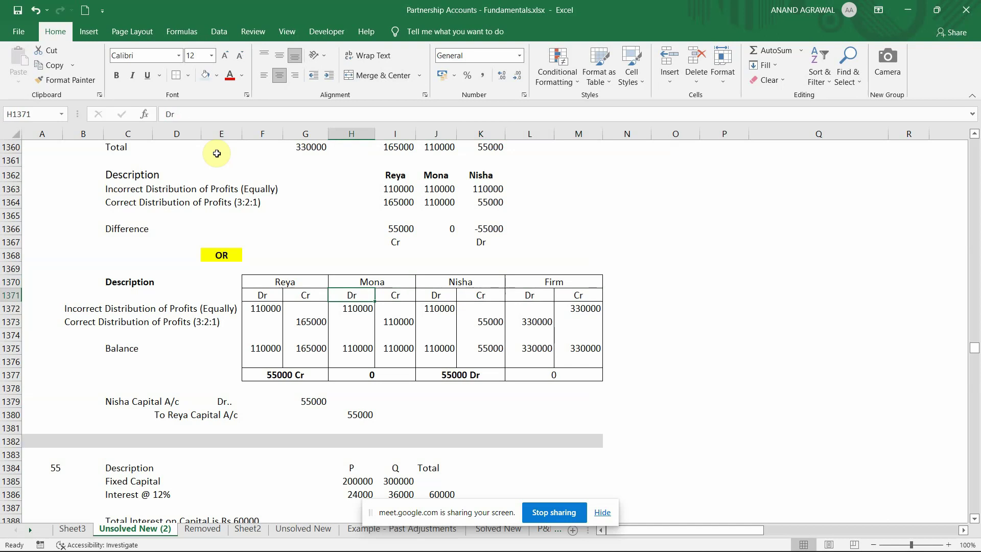
{"action": "key", "text": "Up"}
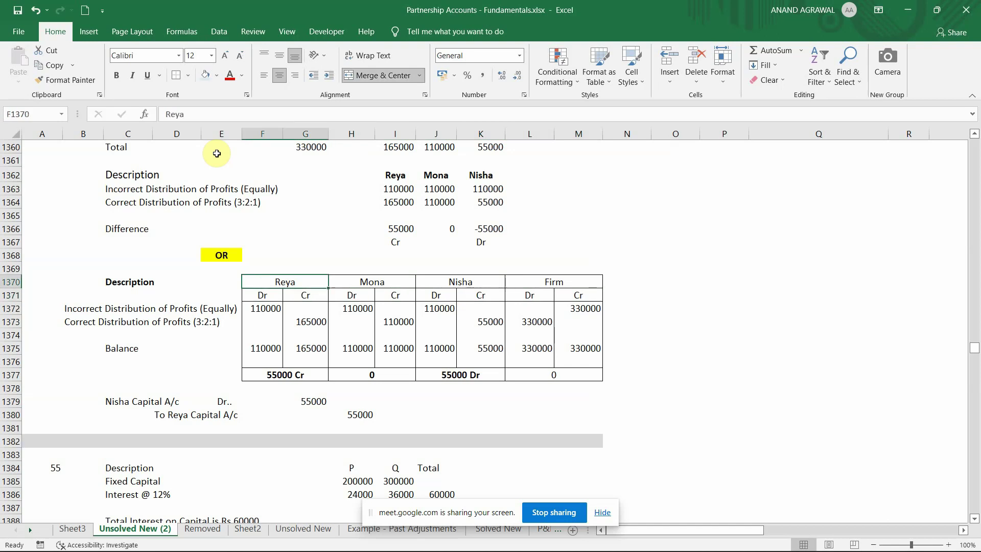
{"action": "key", "text": "XF86AudioRaiseVolume"}
{"action": "key", "text": "Left"}
{"action": "key", "text": "Left"}
{"action": "key", "text": "Left"}
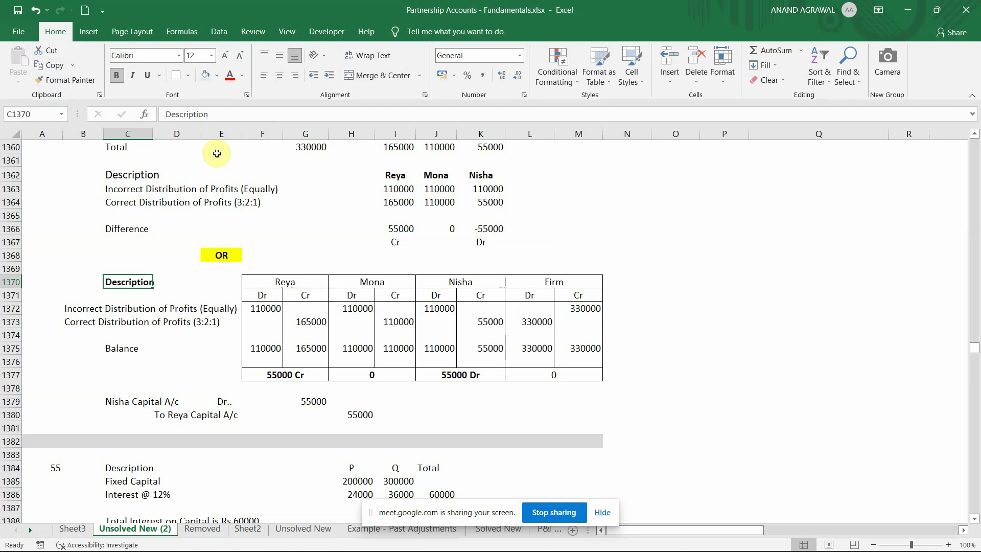
- Examine the Dr and Cr subheadings across row 1371, starting from the first partner's Dr column in F1371
{"action": "key", "text": "Right"}
{"action": "key", "text": "Right"}
{"action": "key", "text": "Right"}
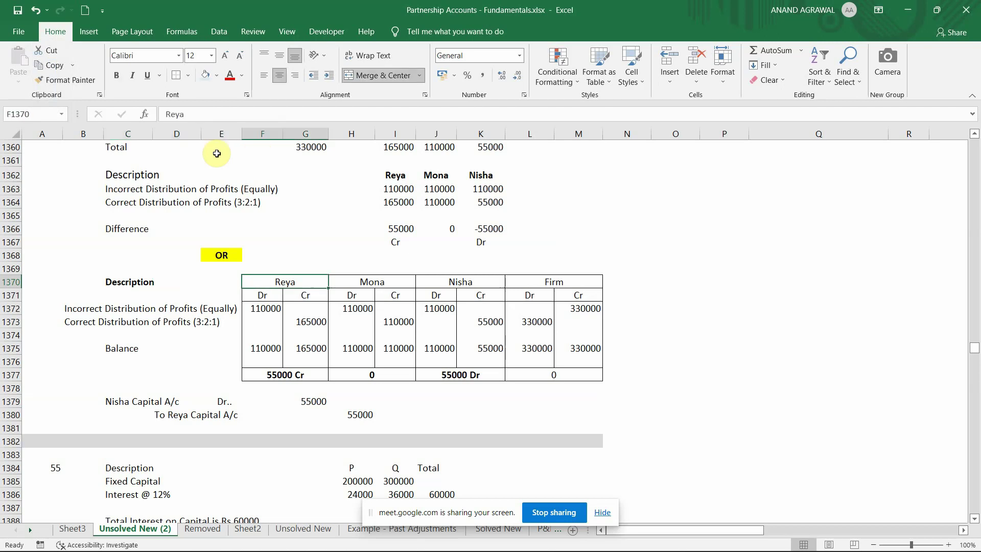
{"action": "key", "text": "Down"}
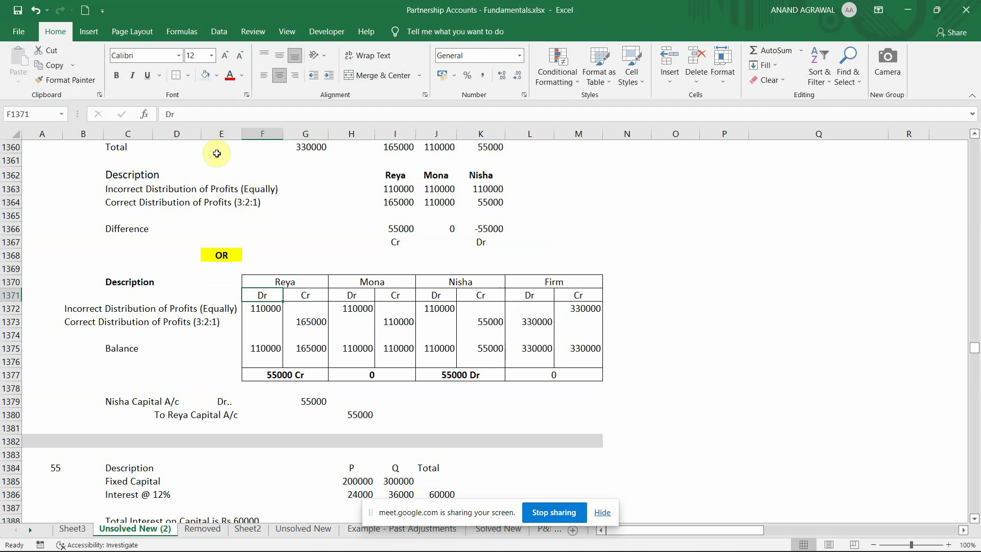
{"action": "key", "text": "Right"}
{"action": "key", "text": "Right"}
{"action": "key", "text": "Right"}
{"action": "key", "text": "Right"}
{"action": "key", "text": "Right"}
{"action": "key", "text": "Right"}
{"action": "key", "text": "Right"}
{"action": "key", "text": "Left"}
{"action": "key", "text": "Left"}
{"action": "key", "text": "Left"}
{"action": "key", "text": "Left"}
{"action": "key", "text": "Left"}
{"action": "key", "text": "Left"}
{"action": "key", "text": "Left"}
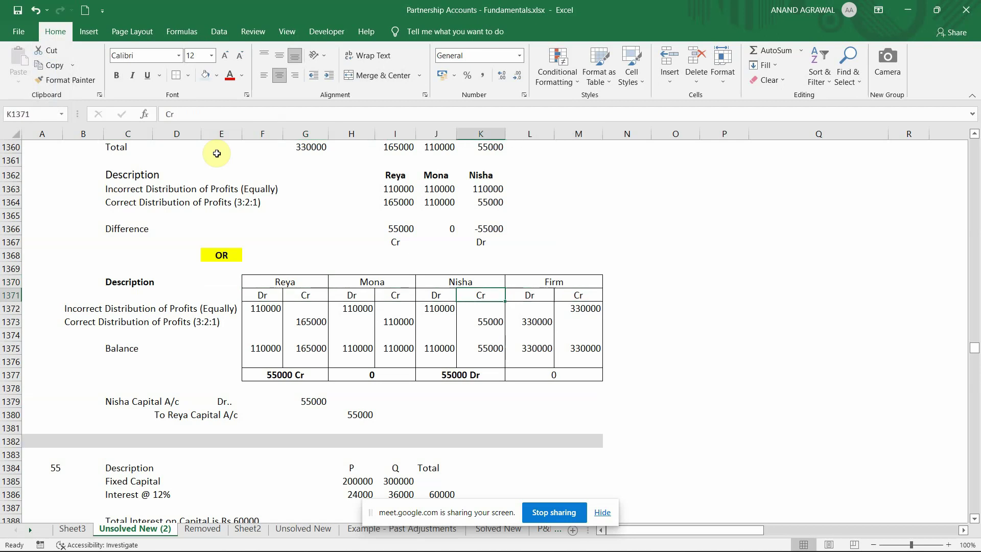
- Replace the Description heading in C1370 of the adjustment table with Particulars
{"action": "key", "text": "Up"}
{"action": "key", "text": "Left"}
{"action": "key", "text": "Left"}
{"action": "key", "text": "Left"}
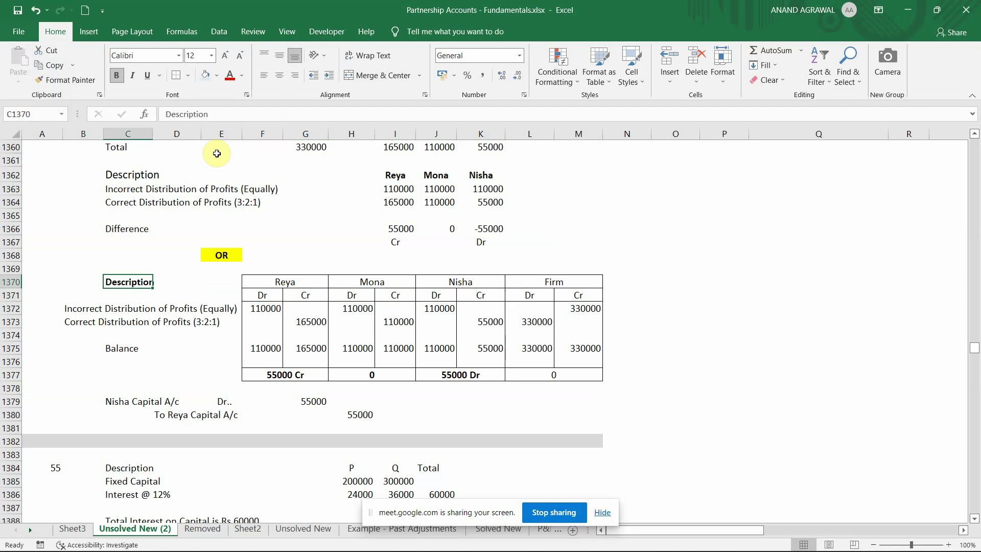
{"action": "type", "text": "Particukar"}
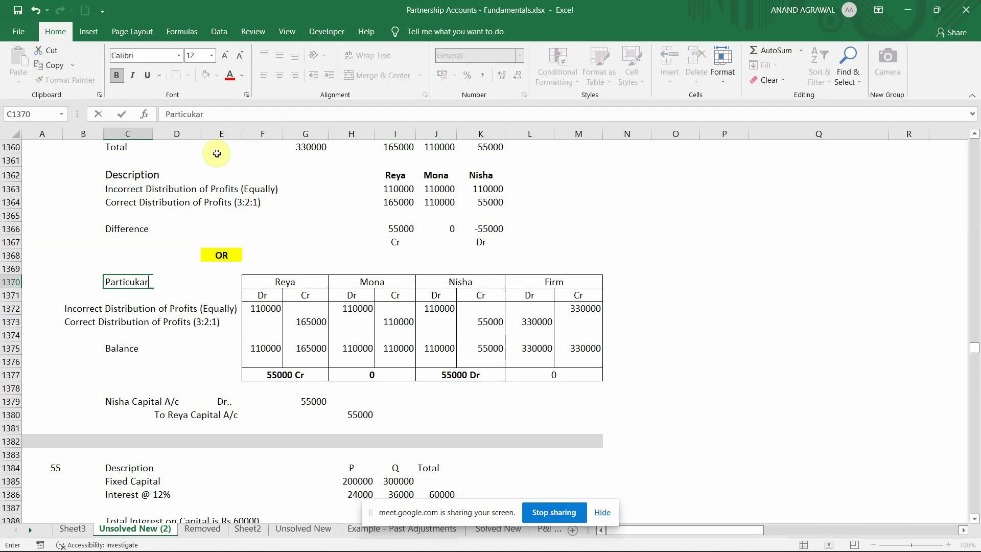
{"action": "type", "text": "s"}
{"action": "key", "text": "F2"}
{"action": "key", "text": "Left"}
{"action": "key", "text": "Left"}
{"action": "key", "text": "Left"}
{"action": "key", "text": "Left"}
{"action": "key", "text": "BackSpace"}
{"action": "type", "text": "l"}
{"action": "key", "text": "Tab"}
{"action": "key", "text": "Tab"}
{"action": "key", "text": "Tab"}
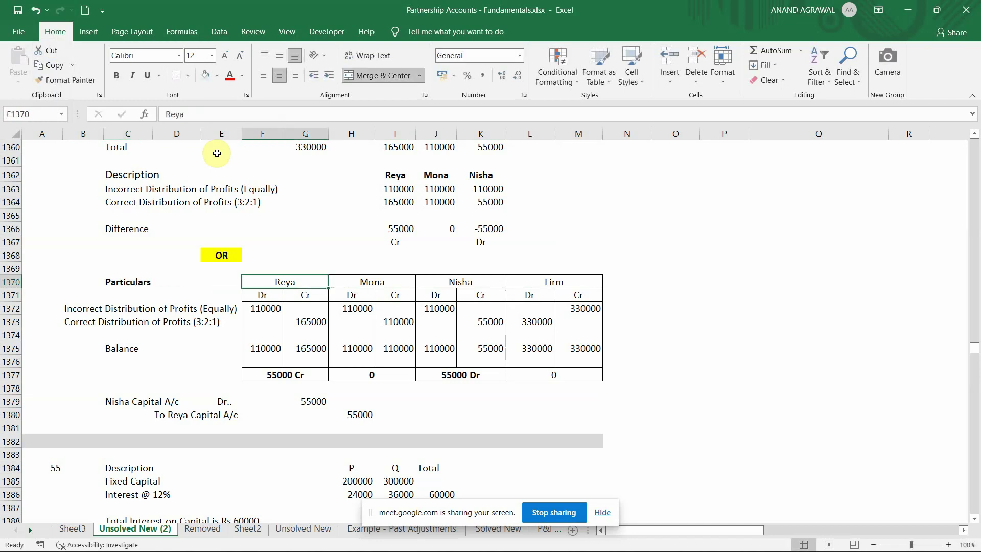
- Recheck the partner headings in row 1370 and their Dr and Cr pairs in row 1371
{"action": "key", "text": "Right"}
{"action": "key", "text": "Right"}
{"action": "key", "text": "Left"}
{"action": "key", "text": "Left"}
{"action": "key", "text": "Left"}
{"action": "key", "text": "Down"}
{"action": "key", "text": "Right"}
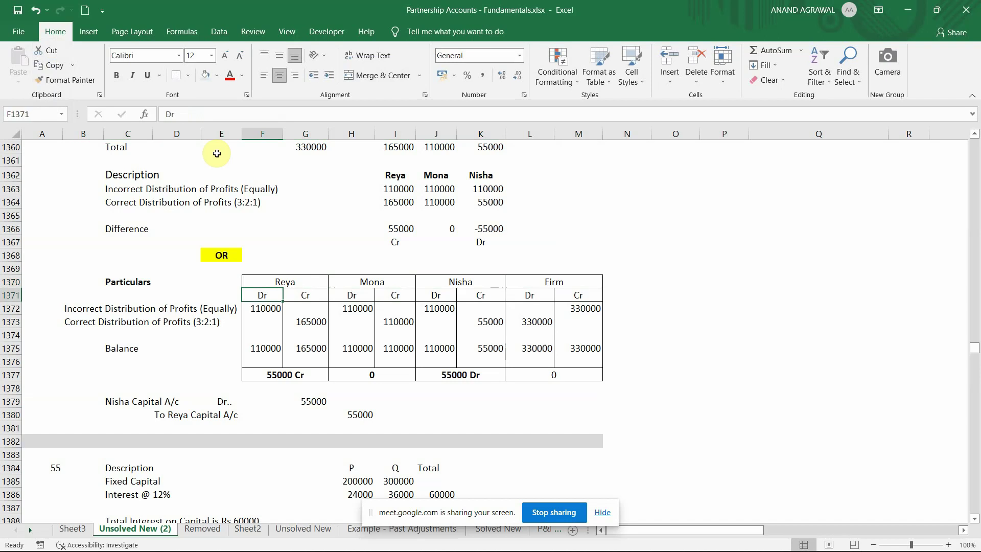
{"action": "key", "text": "Right"}
{"action": "key", "text": "Right"}
{"action": "key", "text": "Right"}
{"action": "key", "text": "Right"}
{"action": "key", "text": "Right"}
{"action": "key", "text": "Left"}
{"action": "key", "text": "Left"}
{"action": "key", "text": "Left"}
{"action": "key", "text": "Left"}
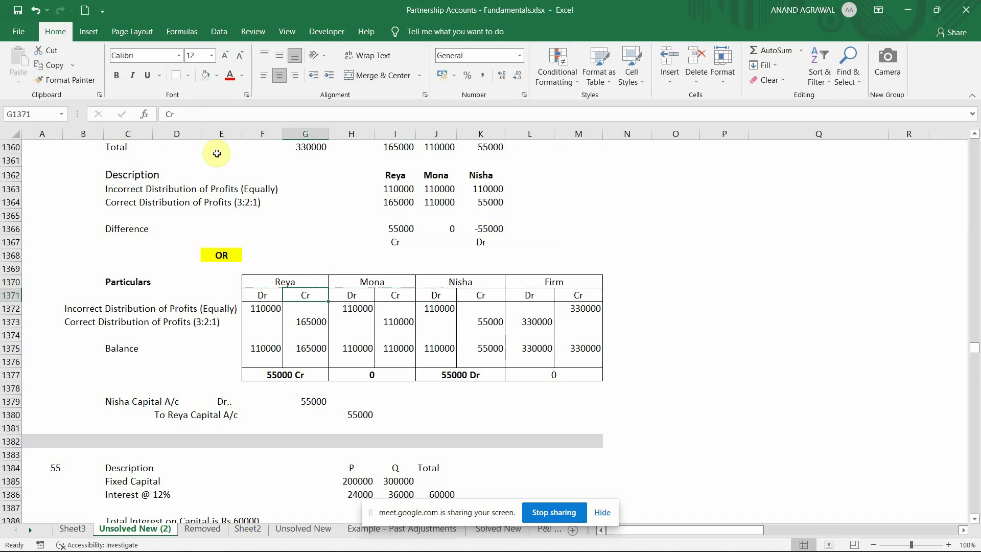
- Select the three partners' headings with their Dr and Cr subheadings in F1370:K1371
{"action": "key", "text": "Left"}
{"action": "key", "text": "Up"}
{"action": "key", "text": "shift+Up"}
{"action": "key", "text": "shift+Down"}
{"action": "key", "text": "shift+Down"}
{"action": "key", "text": "shift+Right"}
{"action": "key", "text": "shift+Right"}
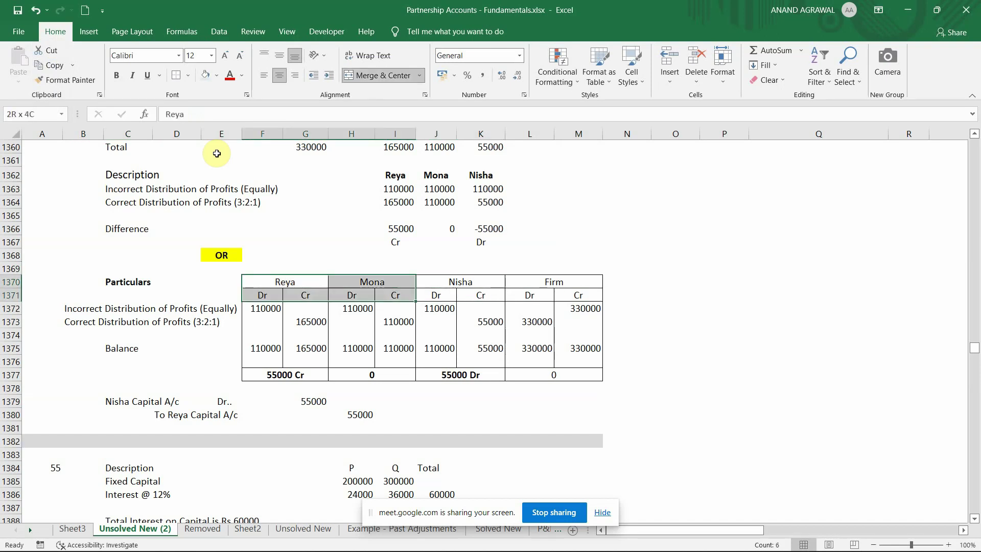
{"action": "key", "text": "shift+Right"}
{"action": "key", "text": "shift+Right"}
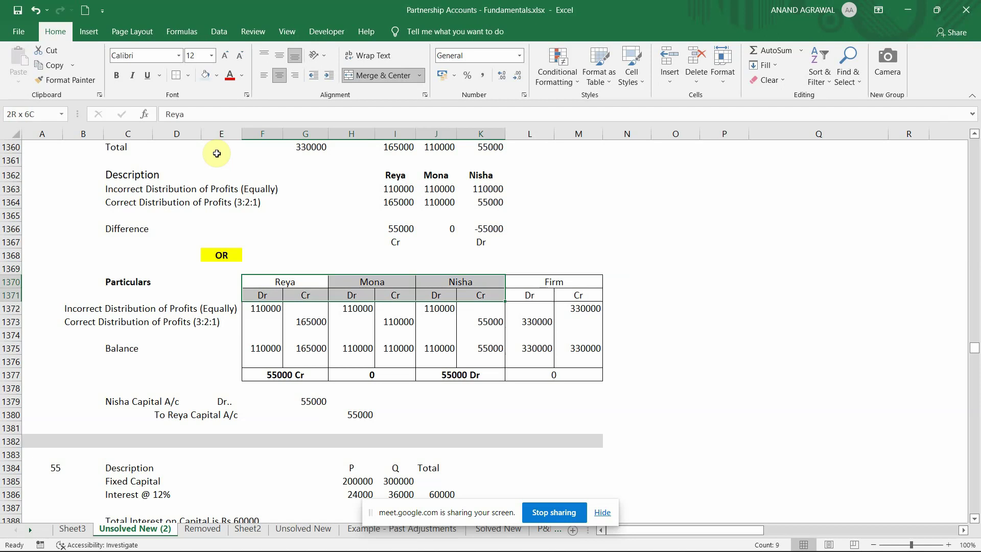
{"action": "key", "text": "Right"}
{"action": "key", "text": "Right"}
{"action": "key", "text": "Right"}
{"action": "key", "text": "Right"}
{"action": "key", "text": "Down"}
{"action": "key", "text": "Right"}
{"action": "key", "text": "Left"}
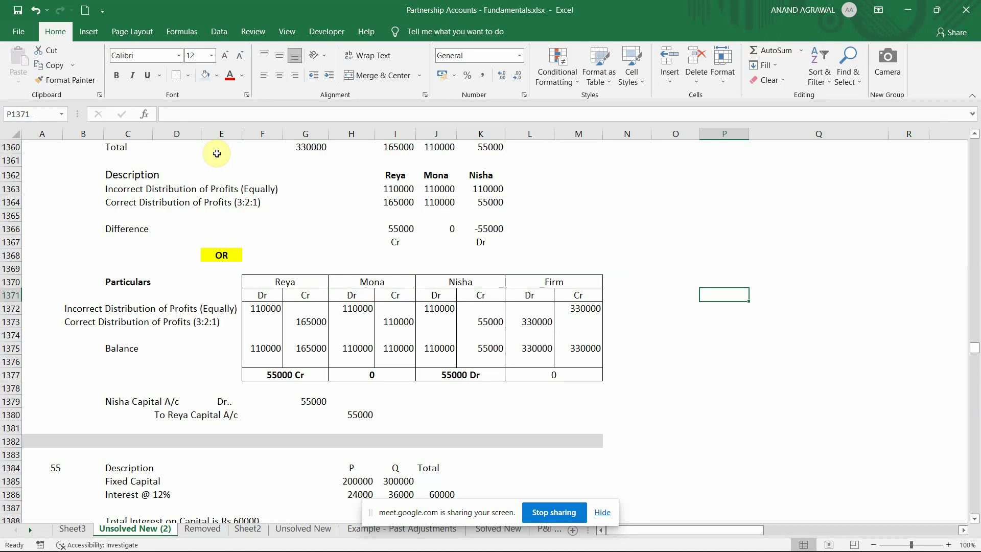
{"action": "key", "text": "Left"}
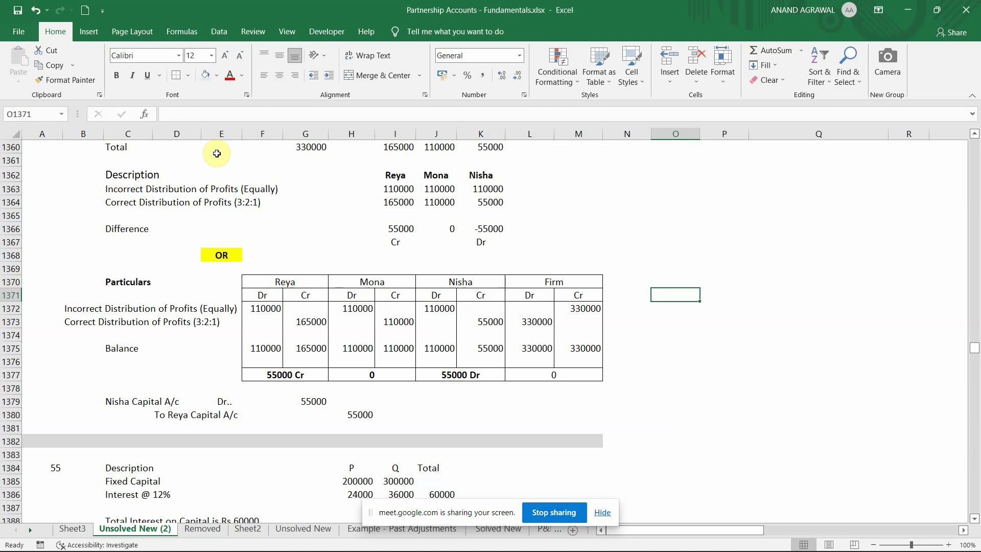
- Examine the first partner's Dr entry for the incorrect profit distribution in F1372, ending on its Dr heading in F1371
{"action": "key", "text": "Left"}
{"action": "key", "text": "Left"}
{"action": "key", "text": "Left"}
{"action": "key", "text": "Left"}
{"action": "key", "text": "Left"}
{"action": "key", "text": "Left"}
{"action": "key", "text": "Left"}
{"action": "key", "text": "Left"}
{"action": "key", "text": "Left"}
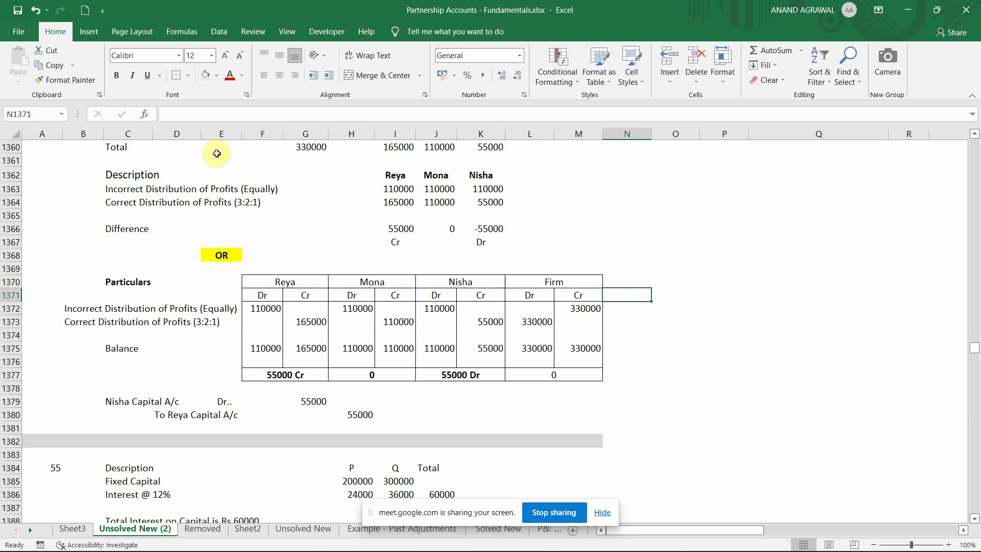
{"action": "key", "text": "Down"}
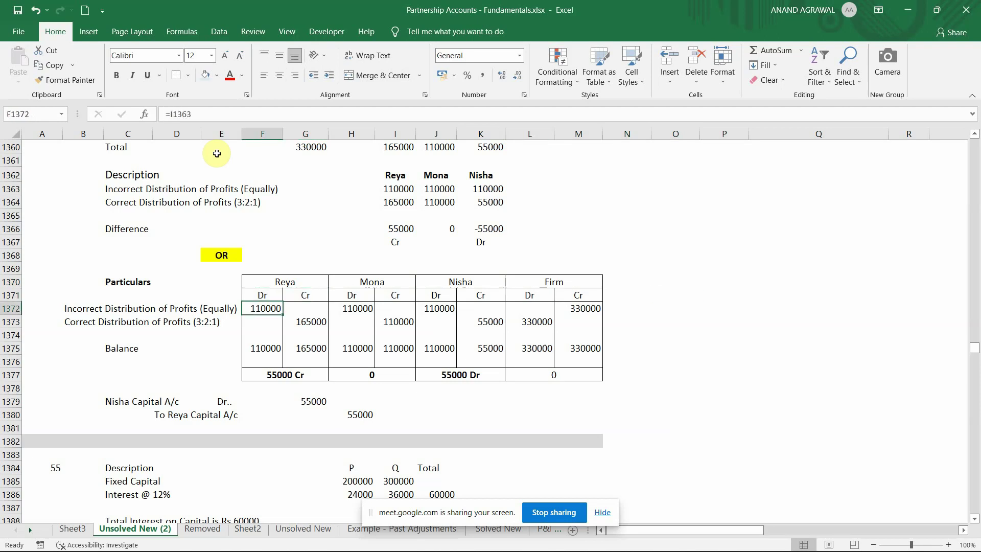
{"action": "key", "text": "Right"}
{"action": "key", "text": "Left"}
{"action": "key", "text": "Right"}
{"action": "key", "text": "Left"}
{"action": "key", "text": "Right"}
{"action": "key", "text": "Left"}
{"action": "key", "text": "Up"}
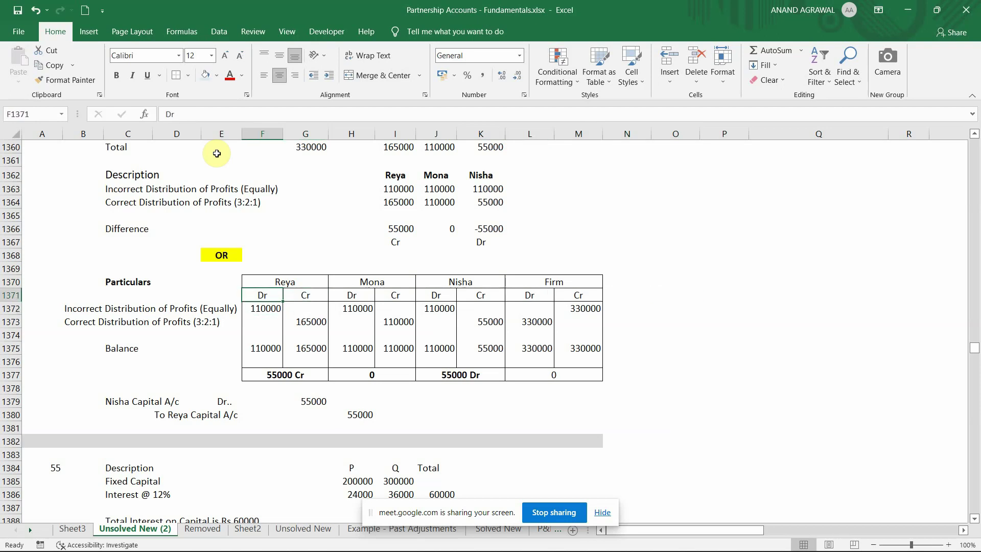
- Start a new table in the empty area beside the solved one by entering the heading Particulars in Q1370
{"action": "key", "text": "Up"}
{"action": "key", "text": "Right"}
{"action": "key", "text": "Right"}
{"action": "key", "text": "Right"}
{"action": "key", "text": "Right"}
{"action": "key", "text": "Right"}
{"action": "key", "text": "Right"}
{"action": "key", "text": "Right"}
{"action": "key", "text": "Right"}
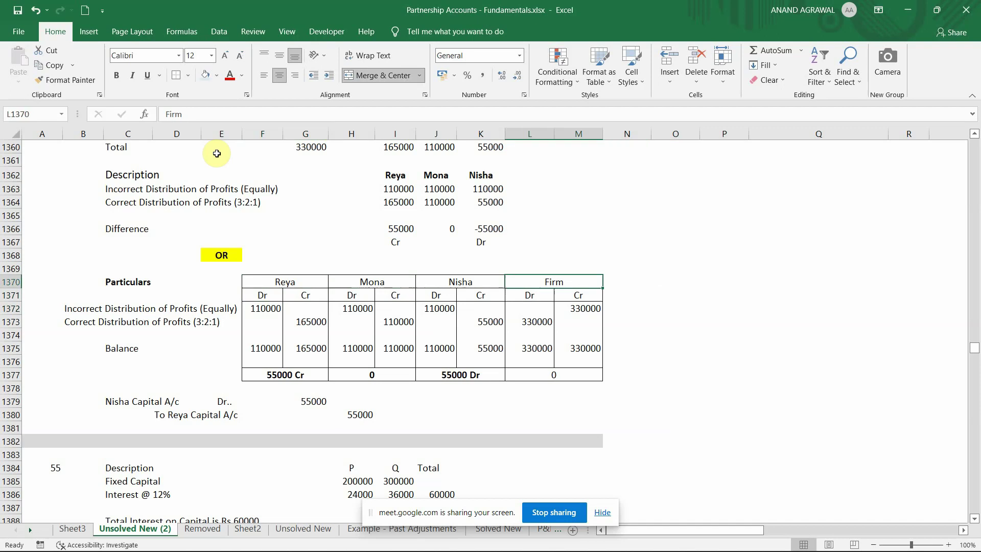
{"action": "key", "text": "Left"}
{"action": "key", "text": "Left"}
{"action": "key", "text": "Right"}
{"action": "key", "text": "Right"}
{"action": "key", "text": "Left"}
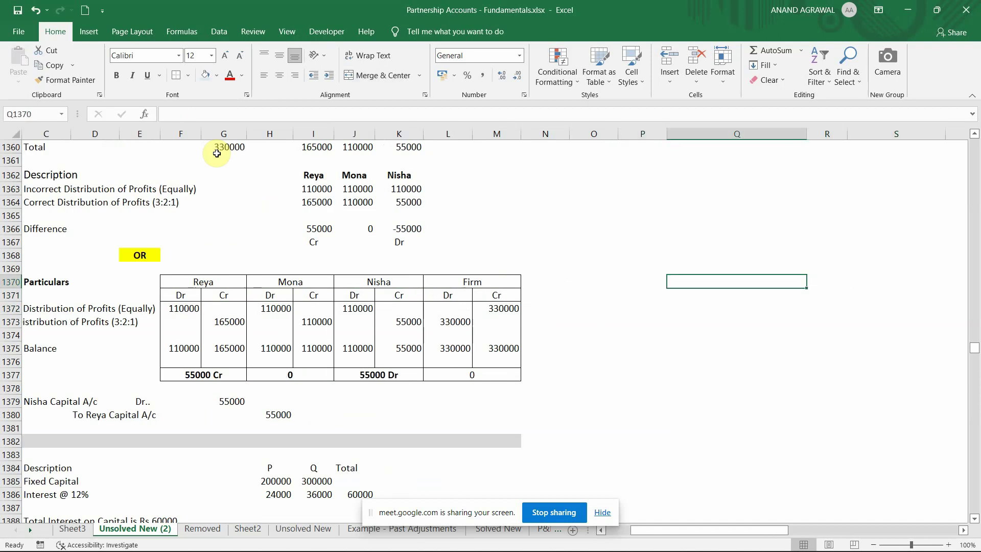
{"action": "key", "text": "Right"}
{"action": "key", "text": "Right"}
{"action": "key", "text": "Right"}
{"action": "key", "text": "Left"}
{"action": "key", "text": "Left"}
{"action": "key", "text": "Left"}
{"action": "key", "text": "Left"}
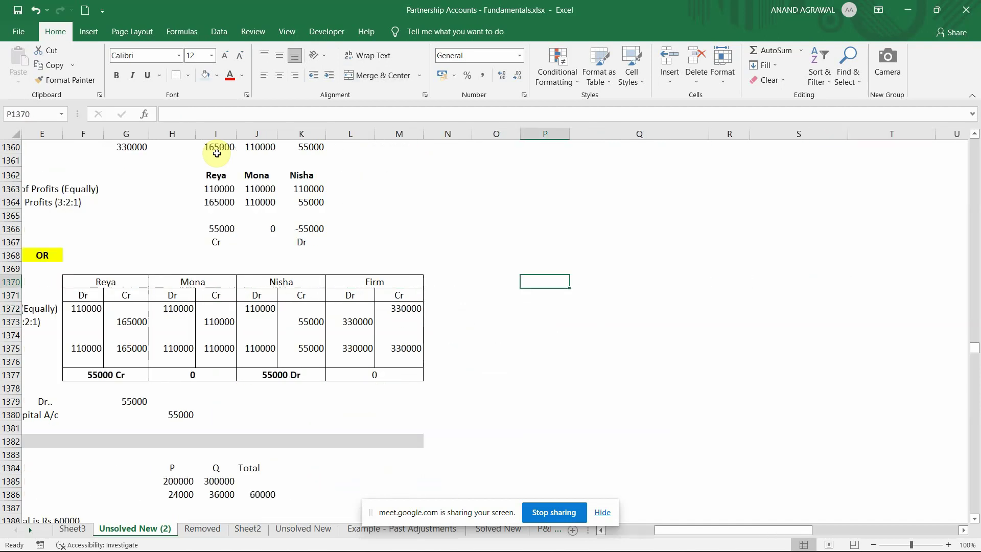
{"action": "key", "text": "Right"}
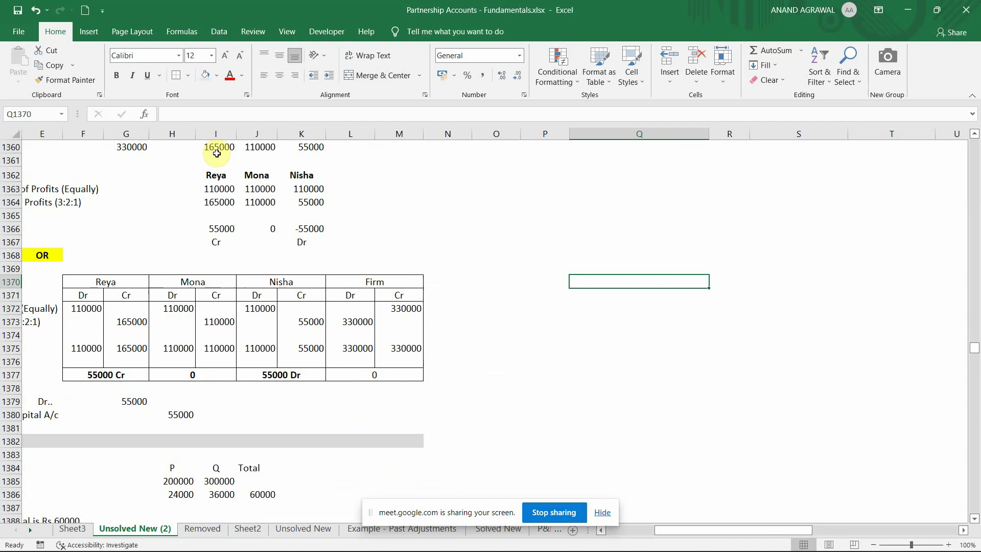
{"action": "type", "text": "Pa"}
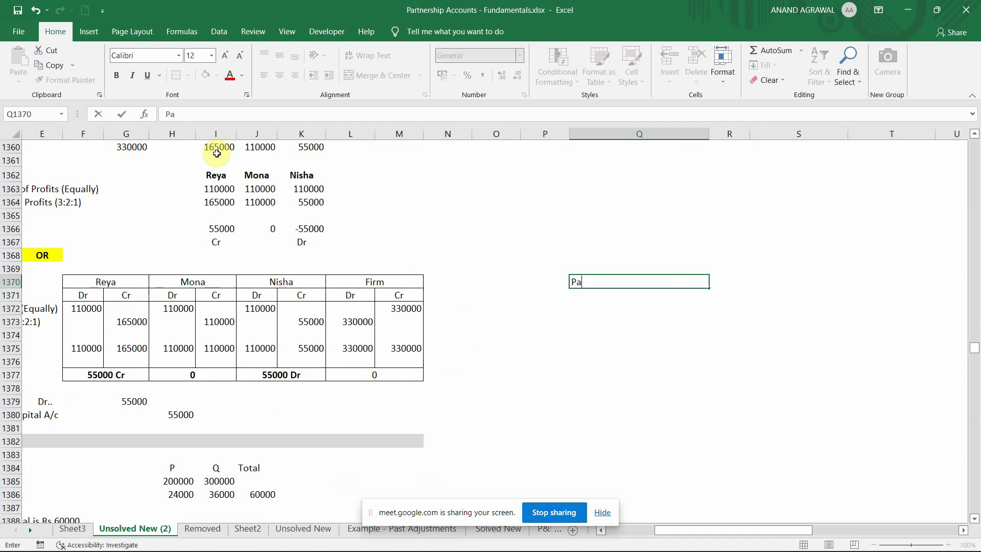
{"action": "type", "text": "rticulars"}
{"action": "key", "text": "Return"}
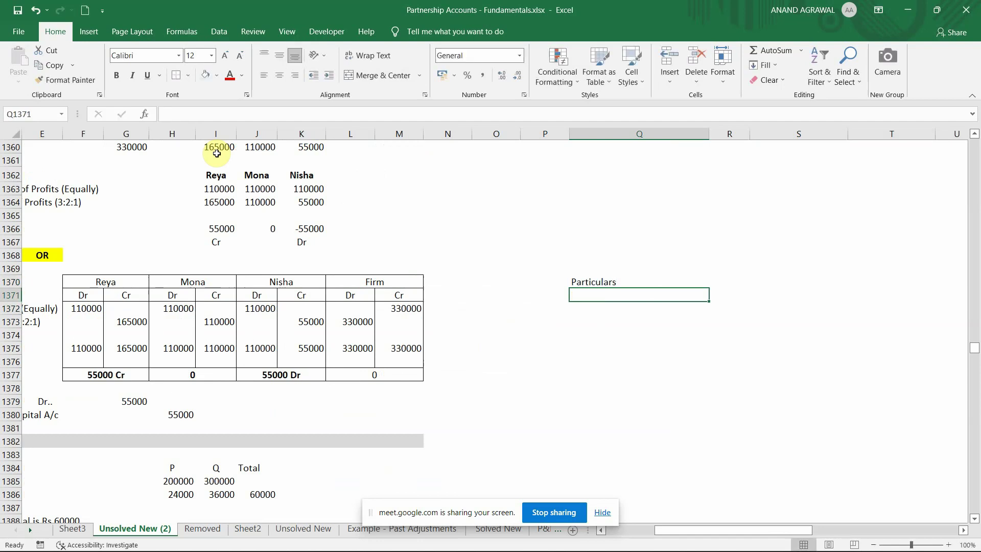
- Enter the three partners' names as column headings in R1370:T1370, beside Particulars
{"action": "key", "text": "Right"}
{"action": "type", "text": "Reya"}
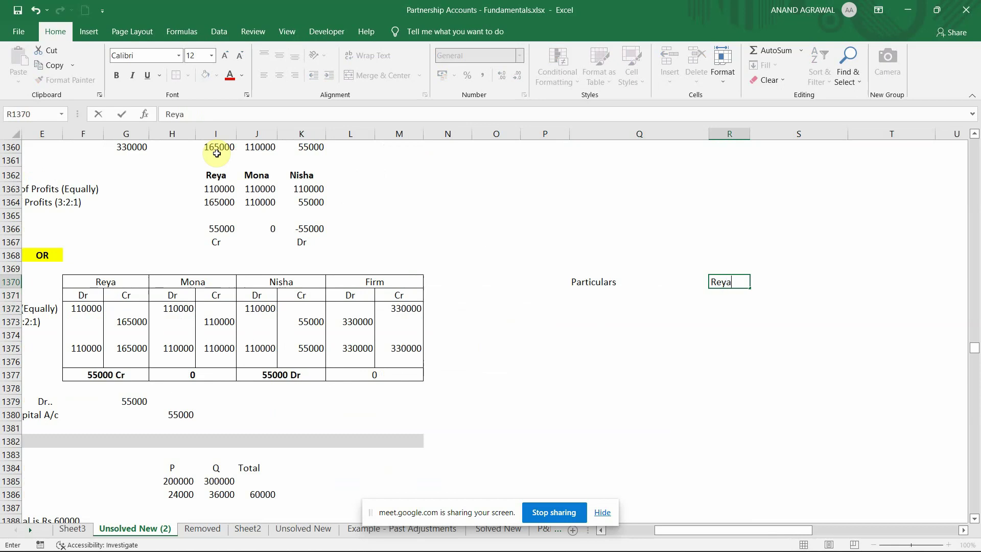
{"action": "key", "text": "Right"}
{"action": "type", "text": "Mona"}
{"action": "key", "text": "Return"}
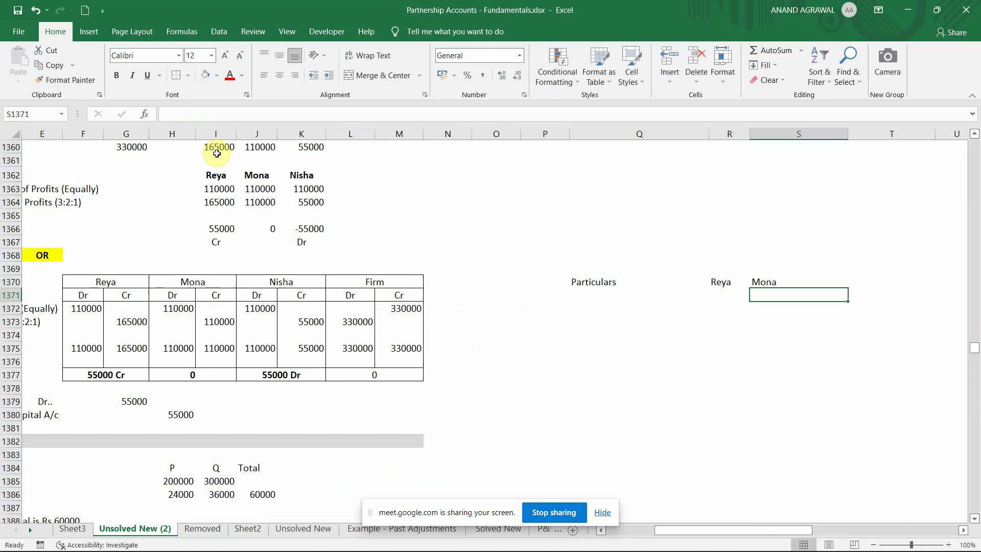
{"action": "key", "text": "Up"}
{"action": "key", "text": "Right"}
{"action": "type", "text": "Nisha"}
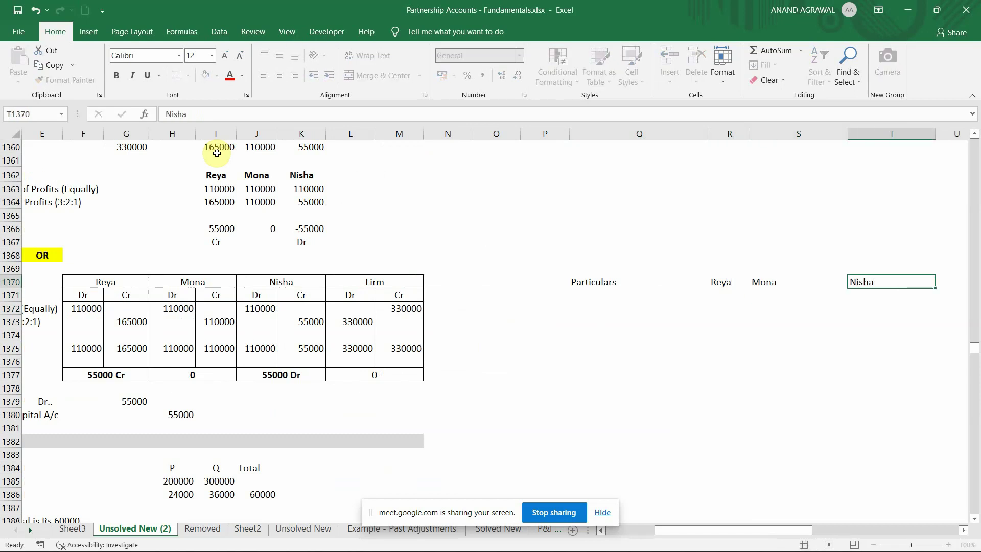
- Add the column heading Firm in U1370, after the three partners' headings in the new table
{"action": "key", "text": "Right"}
{"action": "type", "text": "Firm"}
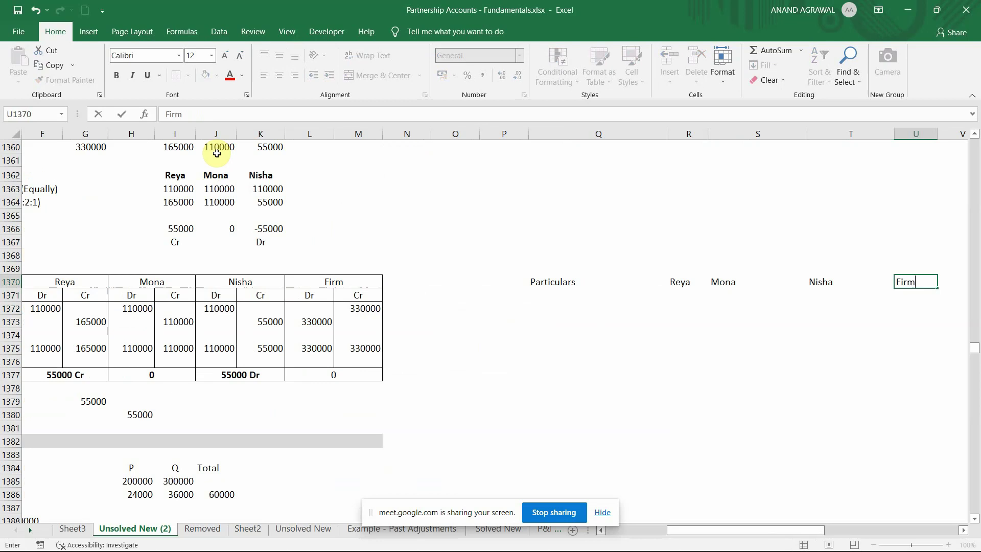
{"action": "key", "text": "Return"}
- Enter -110000 and 165000 under the first partner's heading in R1371:R1372
{"action": "key", "text": "Left"}
{"action": "key", "text": "Left"}
{"action": "key", "text": "Left"}
{"action": "key", "text": "Left"}
{"action": "key", "text": "Left"}
{"action": "key", "text": "Right"}
{"action": "key", "text": "Right"}
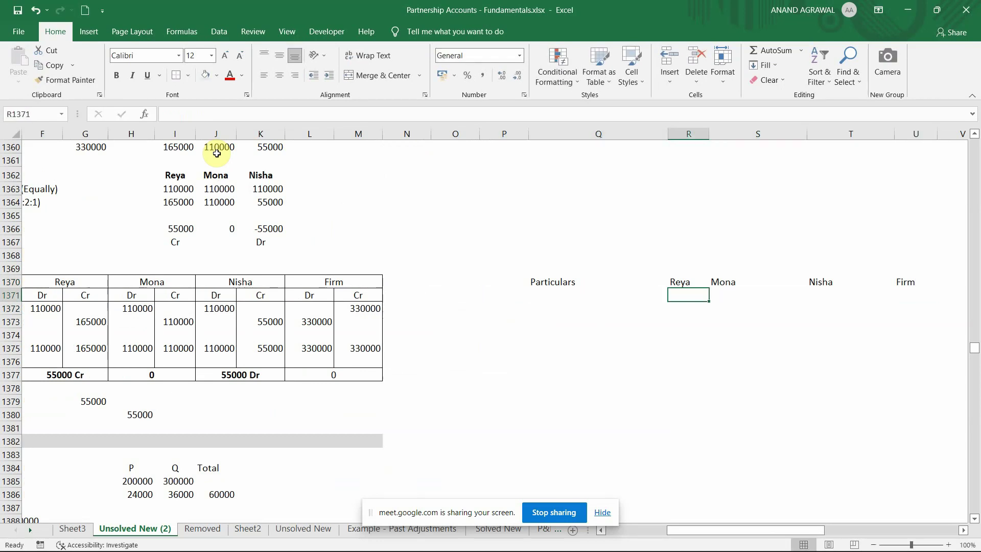
{"action": "type", "text": "-110000"}
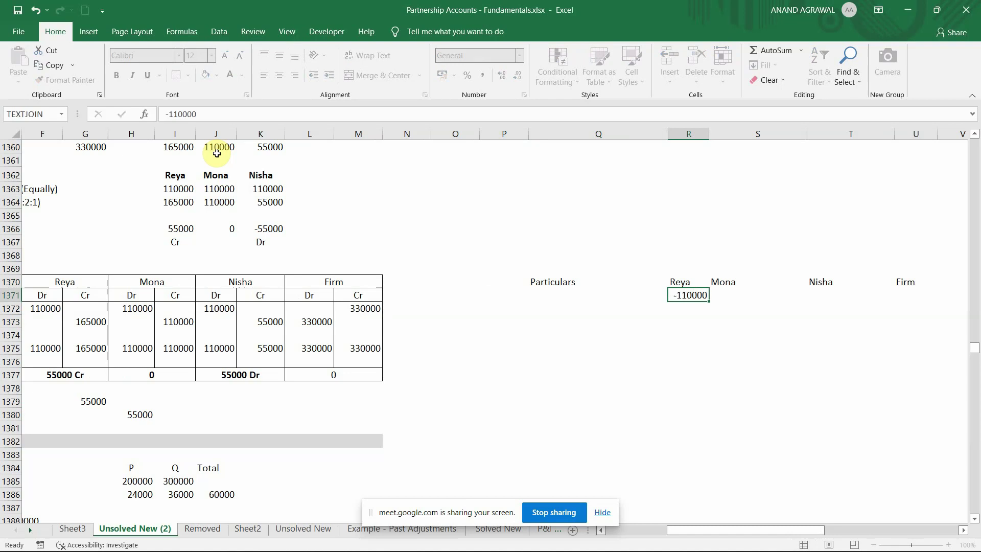
{"action": "key", "text": "Return"}
{"action": "type", "text": "165000"}
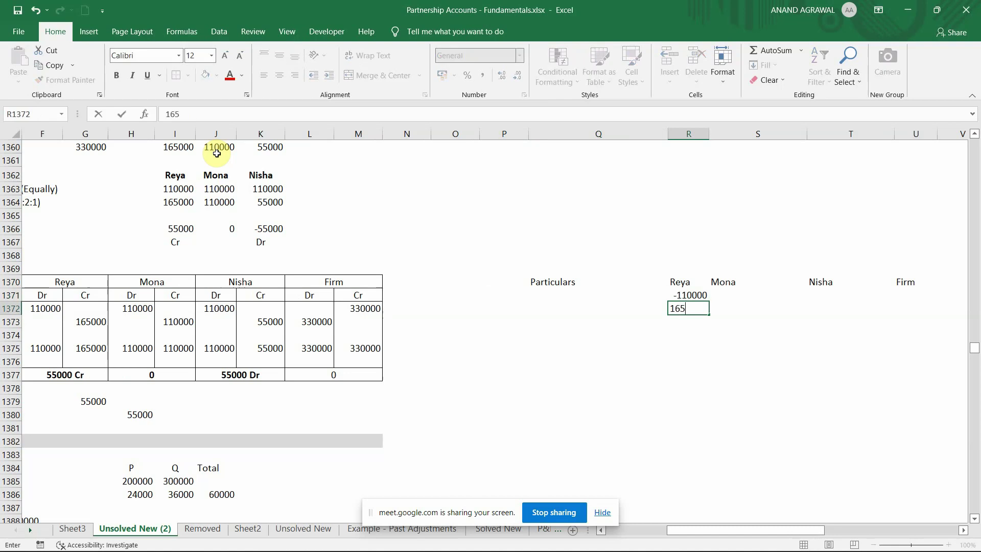
{"action": "key", "text": "Return"}
- Enter -110000 and 110000 under the second partner's heading in S1371:S1372
{"action": "key", "text": "Up"}
{"action": "key", "text": "Up"}
{"action": "key", "text": "Right"}
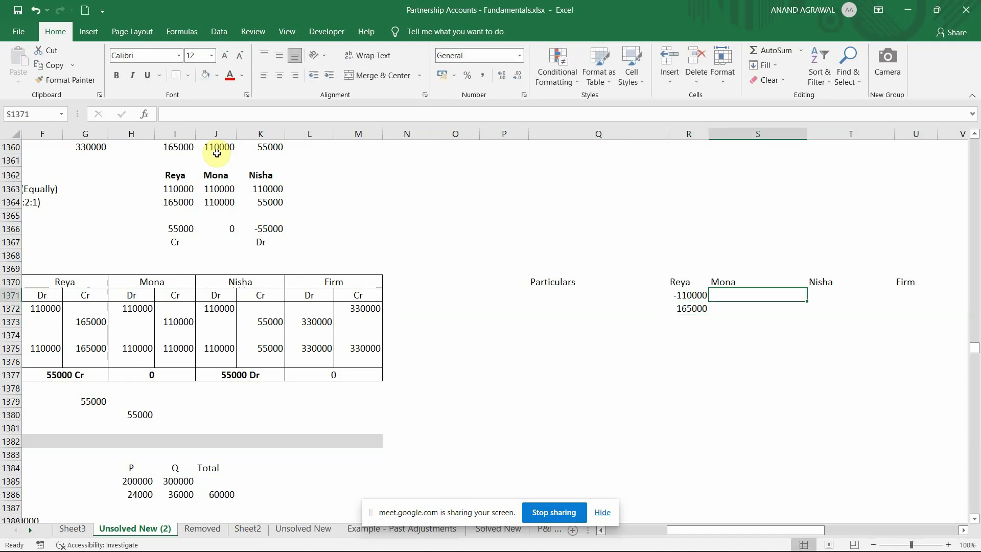
{"action": "type", "text": "-110000"}
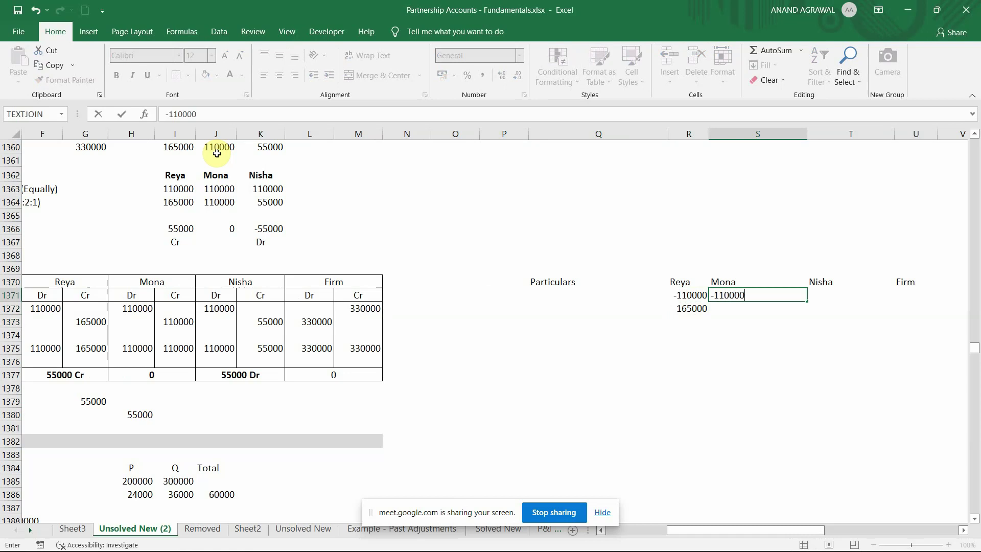
{"action": "key", "text": "Return"}
{"action": "type", "text": "110000"}
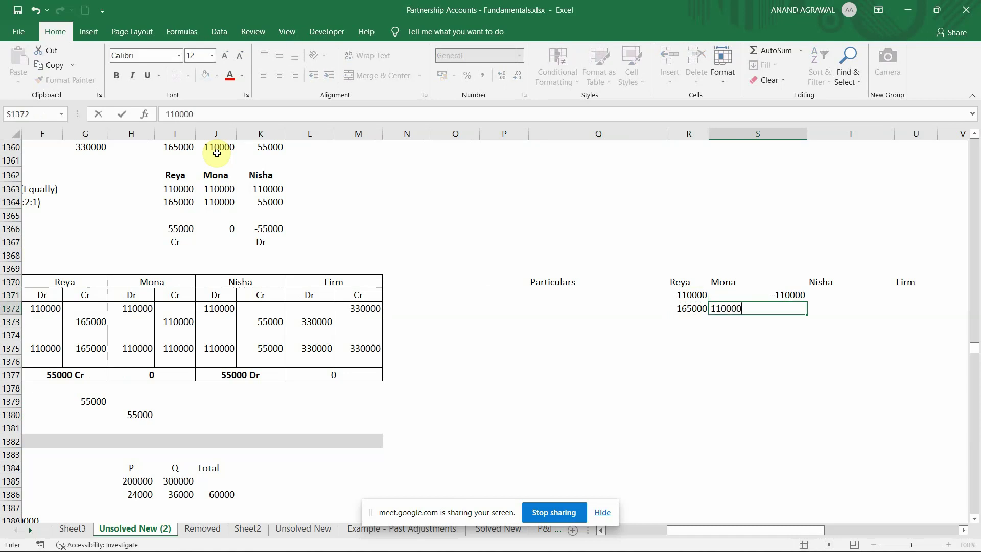
{"action": "key", "text": "Up"}
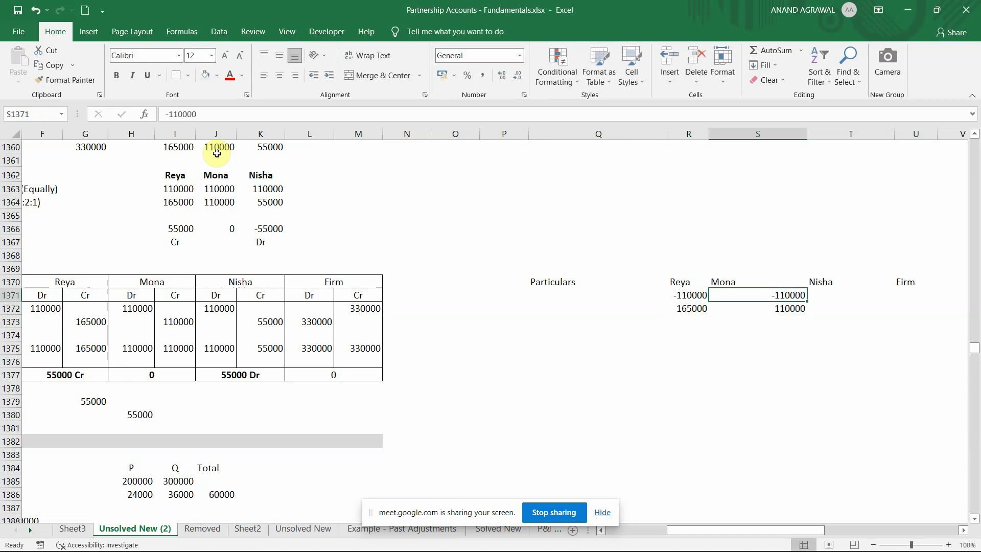
- Clear the whole new table in Q1370:U1372, including its headings and amounts
{"action": "key", "text": "Left"}
{"action": "key", "text": "Left"}
{"action": "key", "text": "Up"}
{"action": "key", "text": "shift+Down"}
{"action": "key", "text": "shift+Down"}
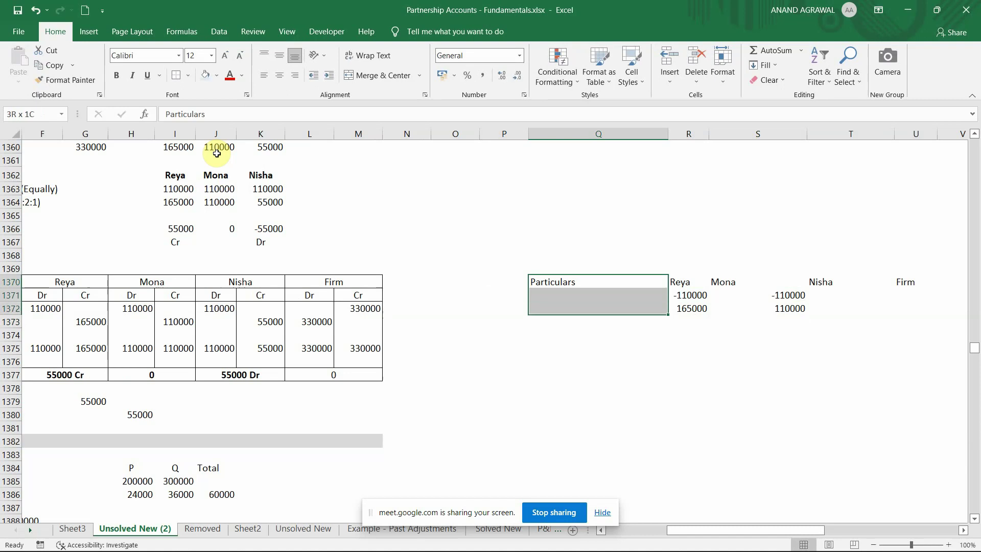
{"action": "key", "text": "shift+Right"}
{"action": "key", "text": "shift+Right"}
{"action": "key", "text": "shift+Right"}
{"action": "key", "text": "shift+Right"}
{"action": "key", "text": "Delete"}
- Return to the solved adjustment table and compare the first partner's Dr and Cr subheadings in F1371:G1371, ending on Dr
{"action": "key", "text": "Left"}
{"action": "key", "text": "Left"}
{"action": "key", "text": "Left"}
{"action": "key", "text": "Left"}
{"action": "key", "text": "Left"}
{"action": "key", "text": "Left"}
{"action": "key", "text": "Left"}
{"action": "key", "text": "Left"}
{"action": "key", "text": "Left"}
{"action": "key", "text": "Left"}
{"action": "key", "text": "Left"}
{"action": "key", "text": "Left"}
{"action": "key", "text": "Left"}
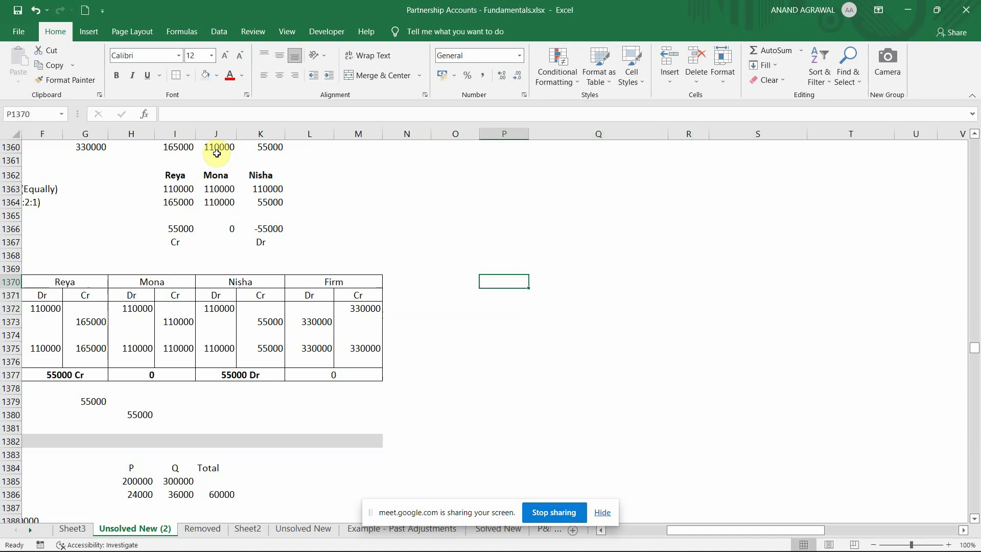
{"action": "key", "text": "Right"}
{"action": "key", "text": "Right"}
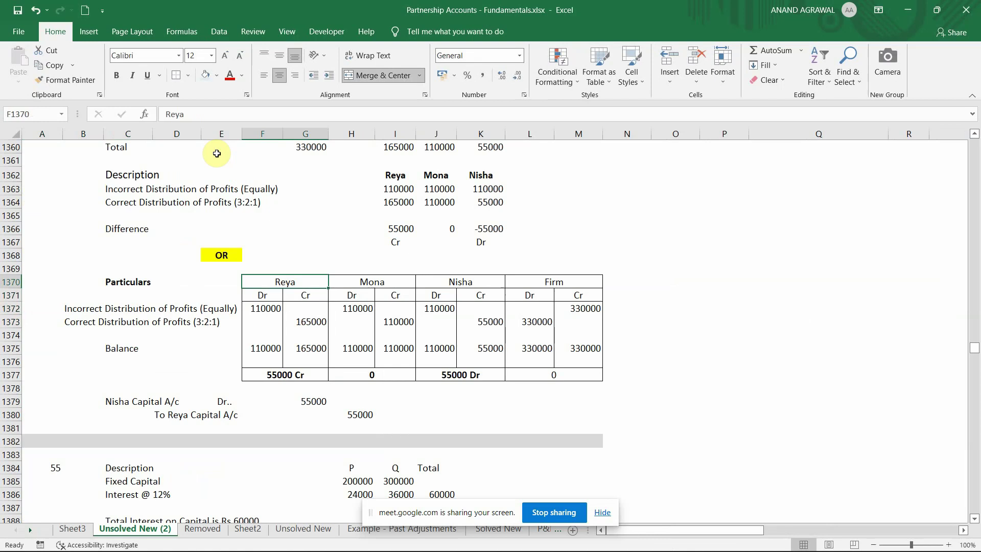
{"action": "key", "text": "Down"}
{"action": "key", "text": "Right"}
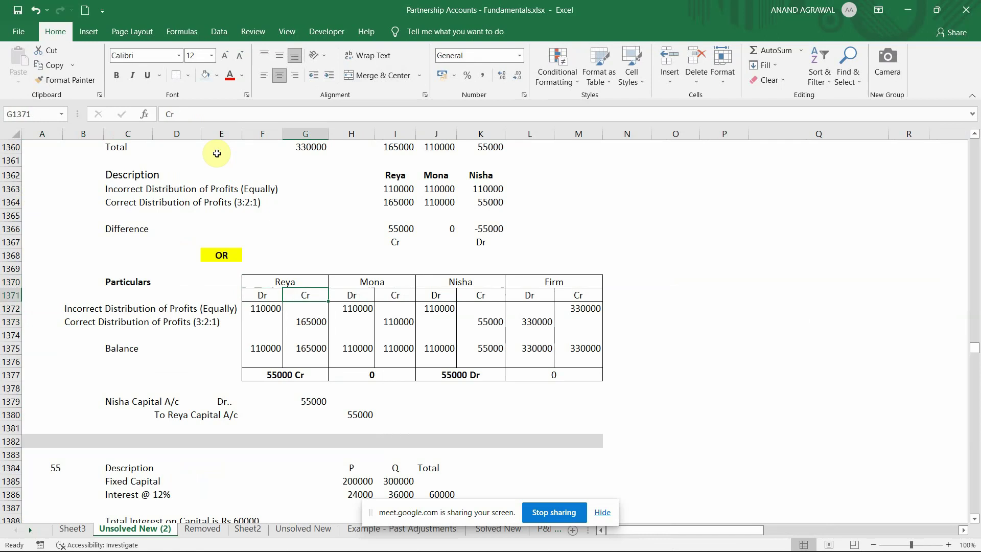
{"action": "key", "text": "Left"}
{"action": "key", "text": "Right"}
{"action": "key", "text": "Left"}
{"action": "key", "text": "Right"}
{"action": "key", "text": "Left"}
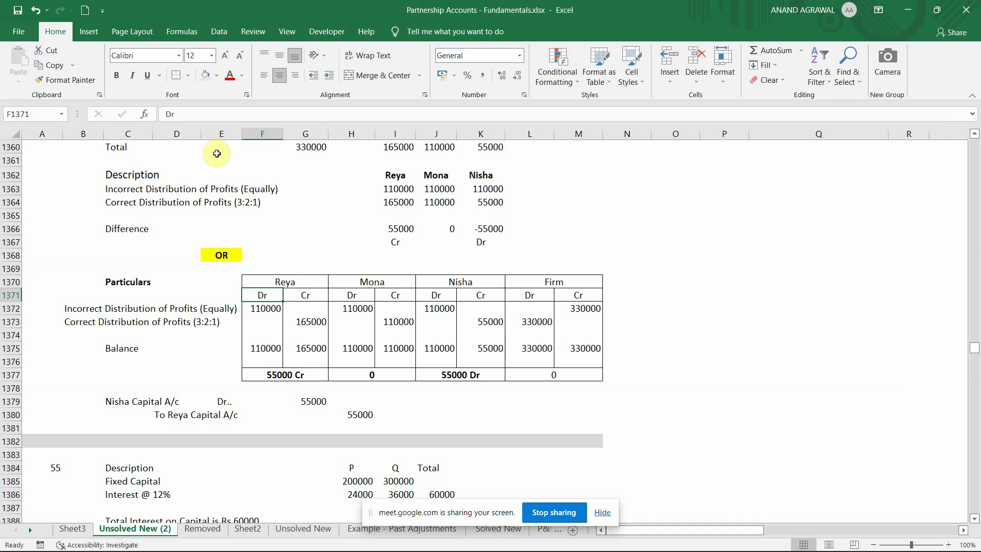
- Review question 54's yearly profits and profit distribution working above the solved adjustment table, ending at F1363
{"action": "key", "text": "Up"}
{"action": "key", "text": "Up"}
{"action": "key", "text": "Up"}
{"action": "key", "text": "Up"}
{"action": "key", "text": "Up"}
{"action": "key", "text": "Up"}
{"action": "key", "text": "Up"}
{"action": "key", "text": "Up"}
{"action": "key", "text": "Up"}
{"action": "key", "text": "Up"}
{"action": "key", "text": "Up"}
{"action": "key", "text": "Up"}
{"action": "key", "text": "Up"}
{"action": "key", "text": "Up"}
{"action": "key", "text": "Up"}
{"action": "key", "text": "Up"}
{"action": "key", "text": "Up"}
{"action": "key", "text": "Up"}
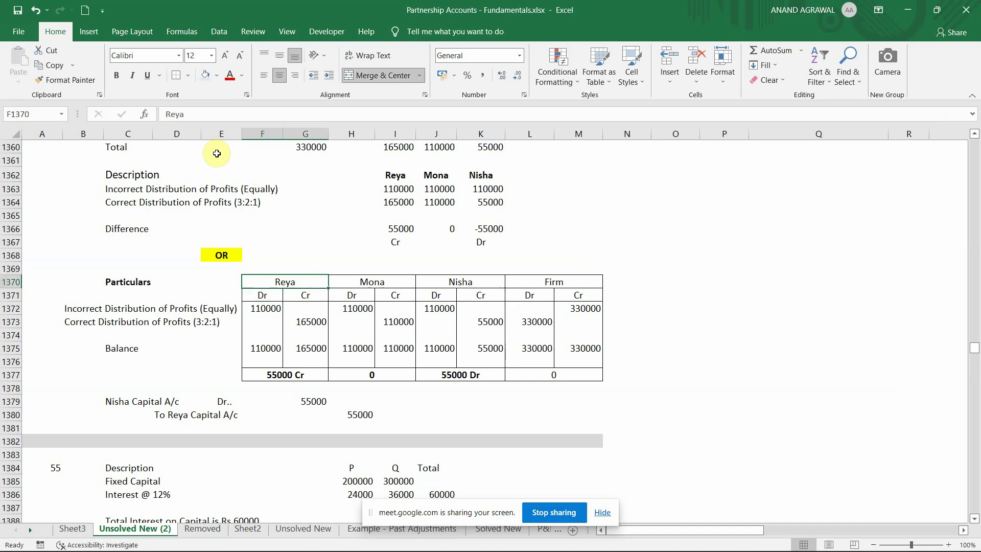
{"action": "key", "text": "Down"}
{"action": "key", "text": "Down"}
{"action": "key", "text": "Down"}
{"action": "key", "text": "Down"}
{"action": "key", "text": "Down"}
{"action": "key", "text": "Down"}
{"action": "key", "text": "Down"}
{"action": "key", "text": "Down"}
{"action": "key", "text": "Down"}
{"action": "key", "text": "Down"}
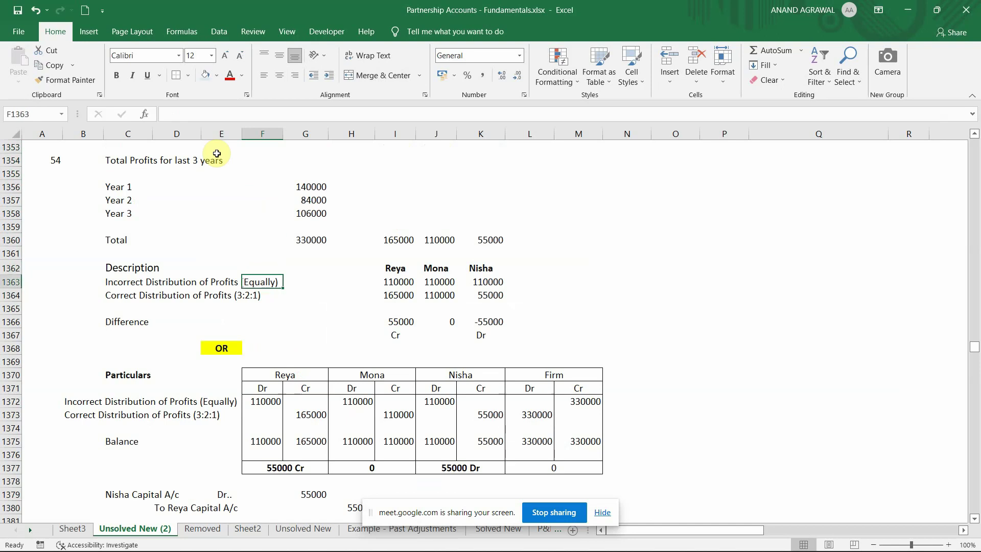
- Review question 54's yearly profits and the row for the incorrect equal distribution of profits
{"action": "key", "text": "Up"}
{"action": "key", "text": "Up"}
{"action": "key", "text": "Up"}
{"action": "key", "text": "Up"}
{"action": "key", "text": "Up"}
{"action": "key", "text": "Up"}
{"action": "key", "text": "Up"}
{"action": "key", "text": "Up"}
{"action": "key", "text": "Down"}
{"action": "key", "text": "Down"}
{"action": "key", "text": "Down"}
{"action": "key", "text": "Down"}
{"action": "key", "text": "Down"}
{"action": "key", "text": "Down"}
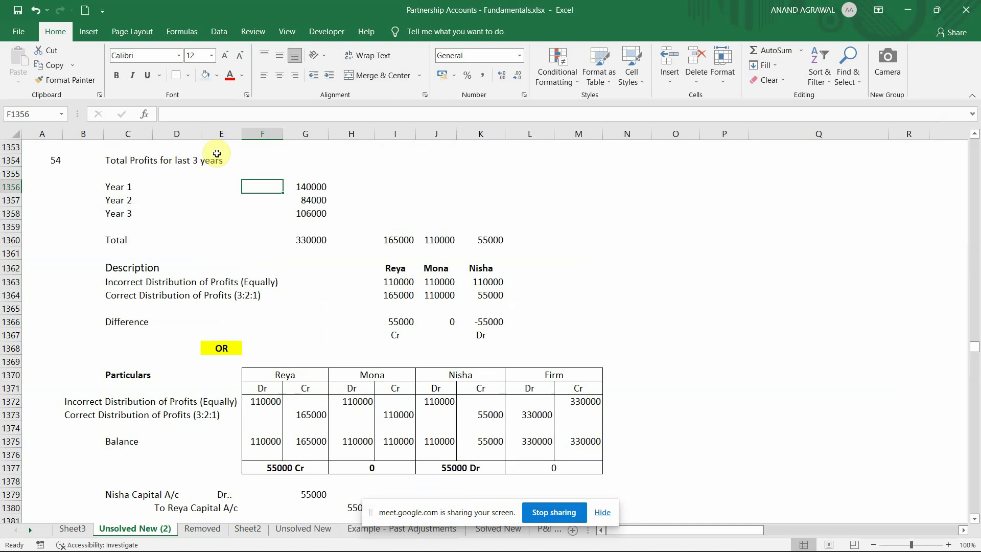
{"action": "key", "text": "Down"}
{"action": "key", "text": "Down"}
{"action": "key", "text": "Right"}
{"action": "key", "text": "Right"}
{"action": "key", "text": "Right"}
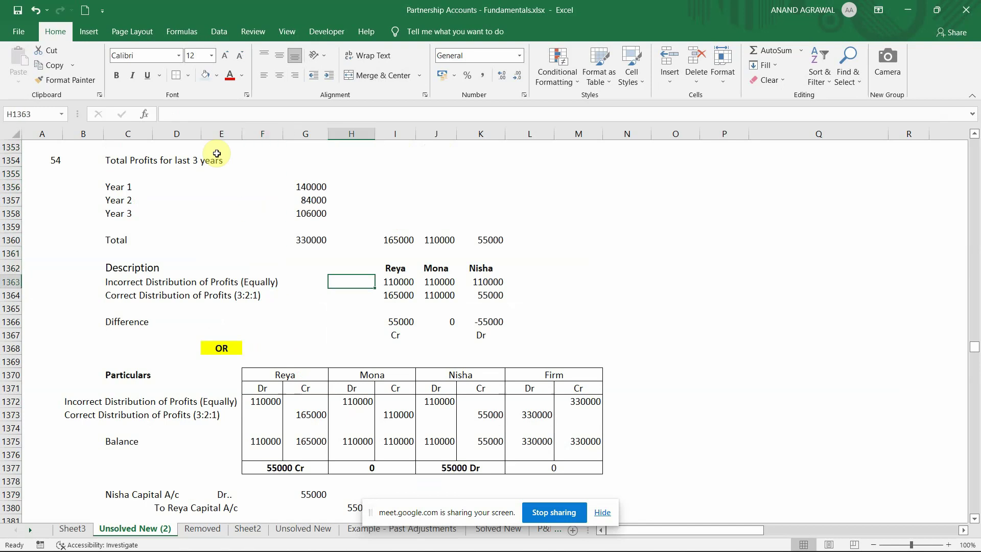
- Examine the incorrect distribution description in row 1363
{"action": "key", "text": "Left"}
{"action": "key", "text": "Left"}
{"action": "key", "text": "Left"}
{"action": "key", "text": "Left"}
{"action": "key", "text": "Left"}
{"action": "key", "text": "Left"}
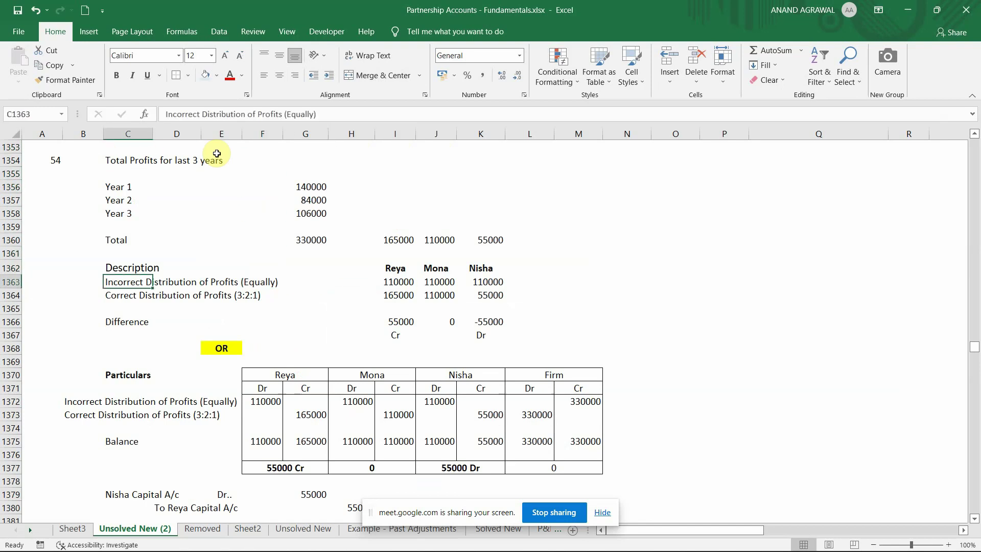
{"action": "key", "text": "Right"}
{"action": "key", "text": "Right"}
{"action": "key", "text": "Right"}
{"action": "key", "text": "Right"}
{"action": "key", "text": "Right"}
{"action": "key", "text": "Right"}
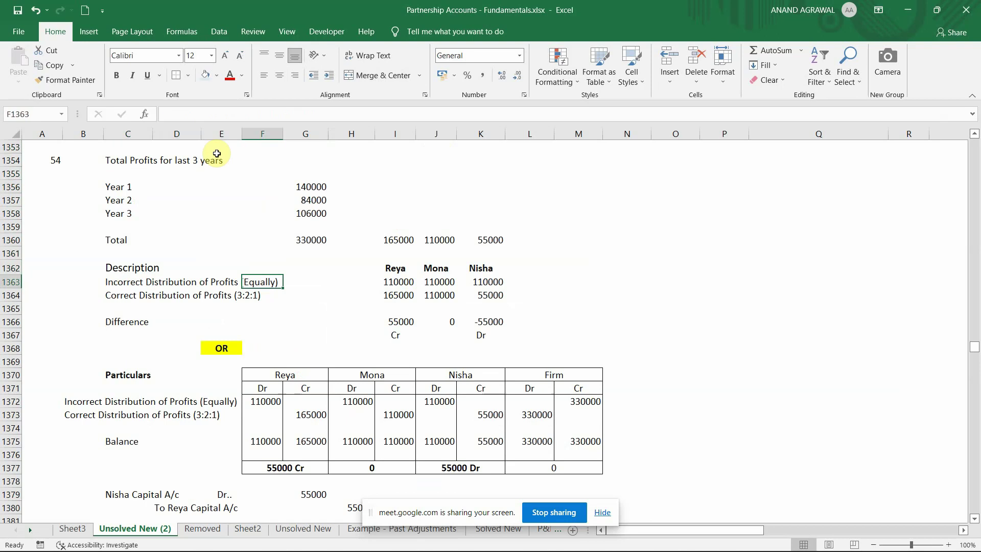
{"action": "key", "text": "Left"}
{"action": "key", "text": "Left"}
{"action": "key", "text": "Left"}
{"action": "key", "text": "Left"}
{"action": "key", "text": "Left"}
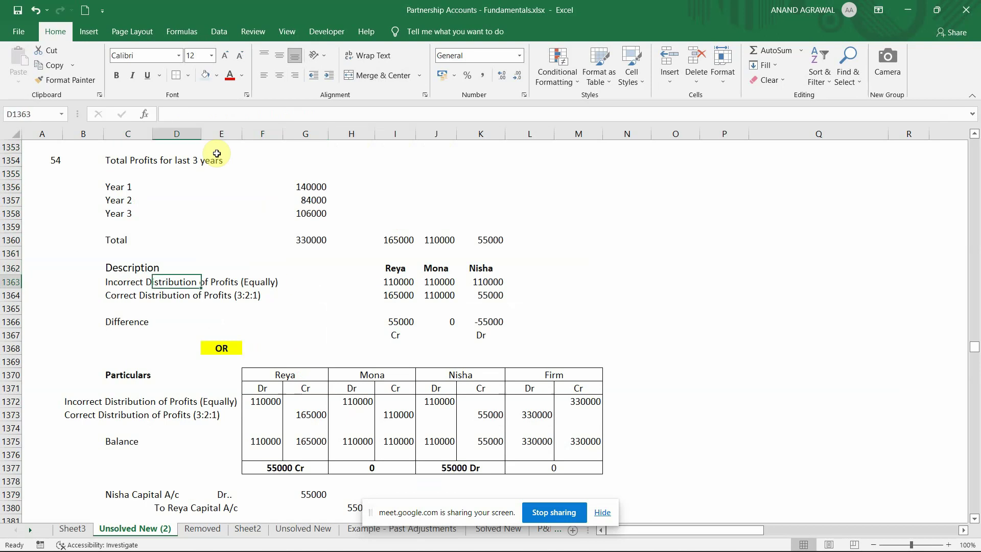
- Look over the alternative adjustment table's area and the partner headings of the difference calculation in row 1362
{"action": "key", "text": "Down"}
{"action": "key", "text": "Down"}
{"action": "key", "text": "Down"}
{"action": "key", "text": "Down"}
{"action": "key", "text": "Down"}
{"action": "key", "text": "Right"}
{"action": "key", "text": "Left"}
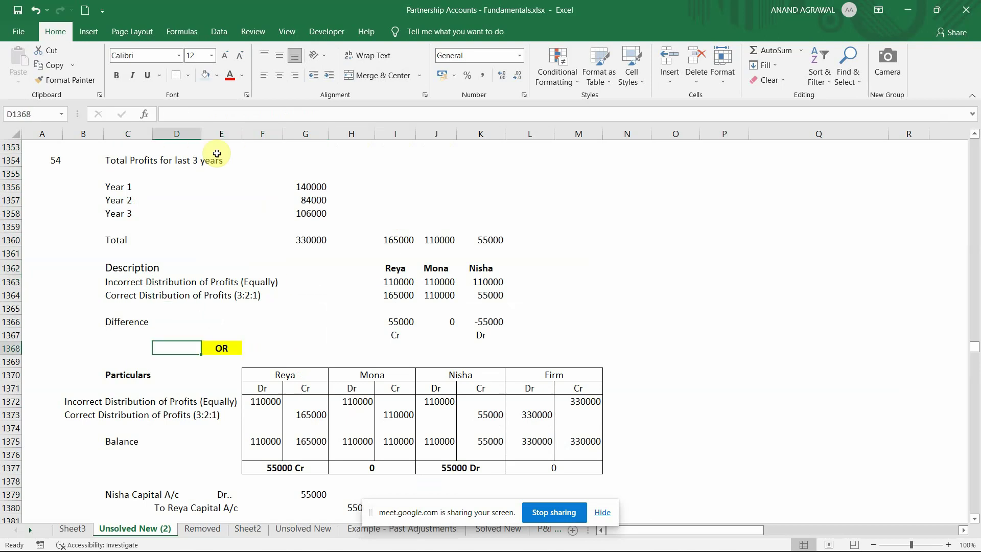
{"action": "key", "text": "Right"}
{"action": "key", "text": "Down"}
{"action": "key", "text": "Down"}
{"action": "key", "text": "Right"}
{"action": "key", "text": "Left"}
{"action": "key", "text": "Left"}
{"action": "key", "text": "Up"}
{"action": "key", "text": "Up"}
{"action": "key", "text": "Up"}
{"action": "key", "text": "Up"}
{"action": "key", "text": "Up"}
{"action": "key", "text": "Up"}
{"action": "key", "text": "Up"}
{"action": "key", "text": "Up"}
{"action": "key", "text": "Left"}
{"action": "key", "text": "Right"}
{"action": "key", "text": "Right"}
{"action": "key", "text": "Right"}
{"action": "key", "text": "Right"}
{"action": "key", "text": "Right"}
{"action": "key", "text": "Right"}
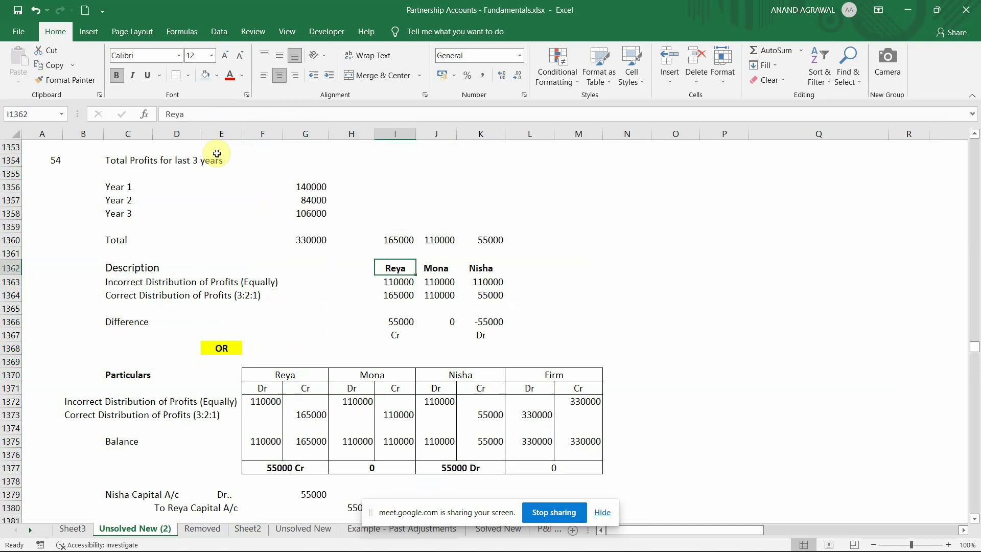
- Examine the first partner's equal profit share in I1363 and its linked debit in the adjustment table's incorrect distribution row
{"action": "key", "text": "Down"}
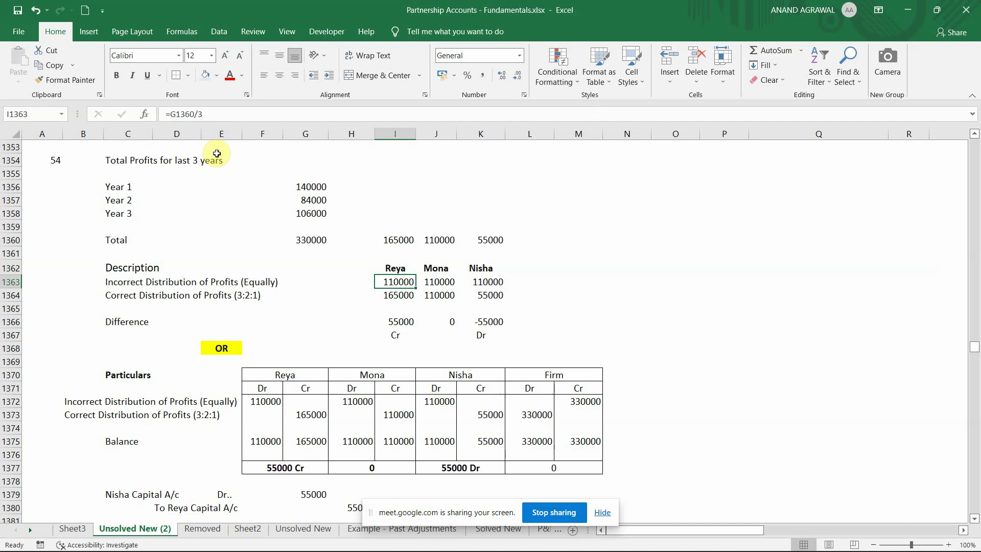
{"action": "key", "text": "Down"}
{"action": "key", "text": "Down"}
{"action": "key", "text": "Down"}
{"action": "key", "text": "Down"}
{"action": "key", "text": "Down"}
{"action": "key", "text": "Down"}
{"action": "key", "text": "Down"}
{"action": "key", "text": "Down"}
{"action": "key", "text": "Down"}
{"action": "key", "text": "Down"}
{"action": "key", "text": "Down"}
{"action": "key", "text": "Down"}
{"action": "key", "text": "Down"}
{"action": "key", "text": "Down"}
{"action": "key", "text": "Down"}
{"action": "key", "text": "Down"}
{"action": "key", "text": "Down"}
{"action": "key", "text": "Down"}
{"action": "key", "text": "Down"}
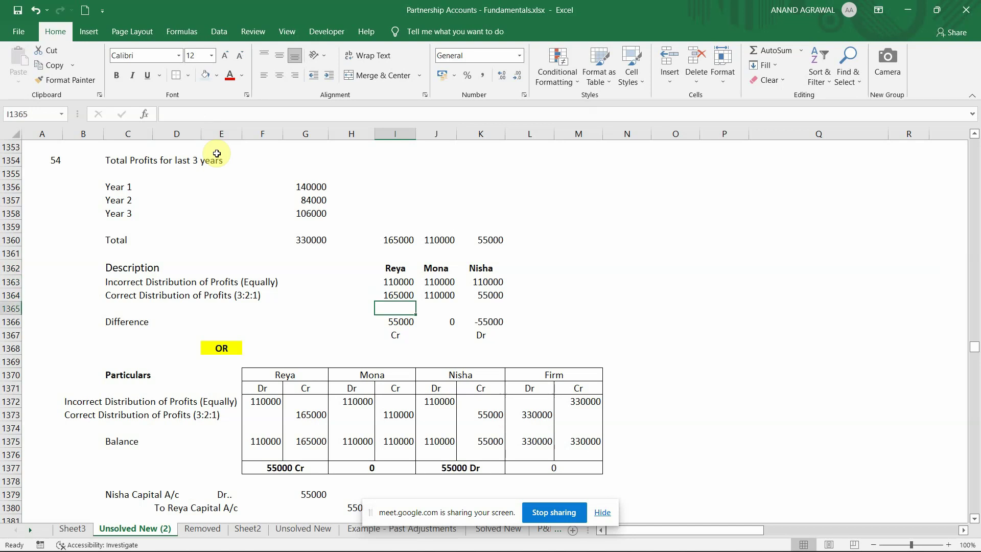
{"action": "key", "text": "Up"}
{"action": "key", "text": "Up"}
{"action": "key", "text": "Up"}
{"action": "key", "text": "Up"}
{"action": "key", "text": "Up"}
{"action": "key", "text": "Left"}
{"action": "key", "text": "Left"}
{"action": "key", "text": "Left"}
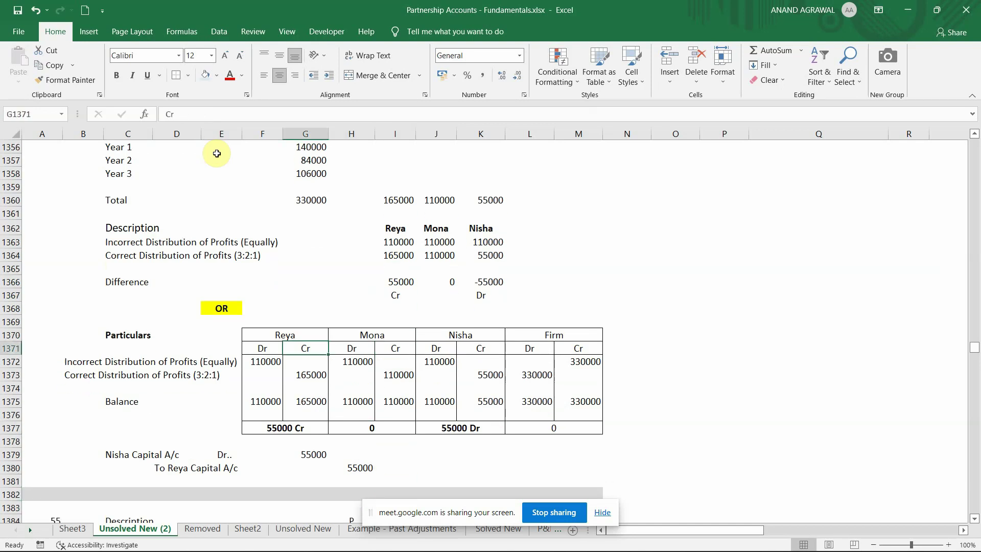
{"action": "key", "text": "Up"}
{"action": "key", "text": "Up"}
{"action": "key", "text": "Up"}
{"action": "key", "text": "Up"}
{"action": "key", "text": "Up"}
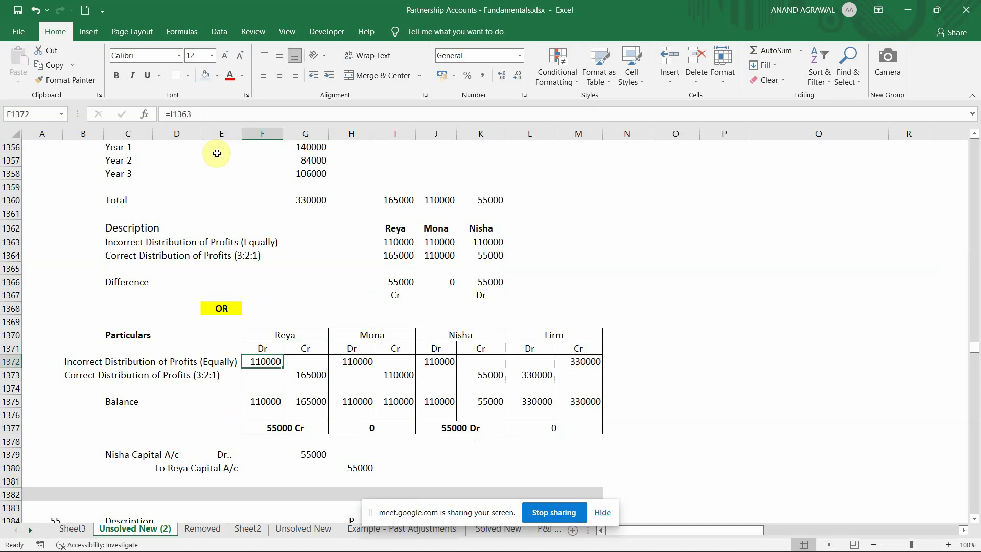
{"action": "key", "text": "Right"}
{"action": "key", "text": "Left"}
{"action": "key", "text": "Left"}
{"action": "key", "text": "Left"}
{"action": "key", "text": "Left"}
{"action": "key", "text": "Left"}
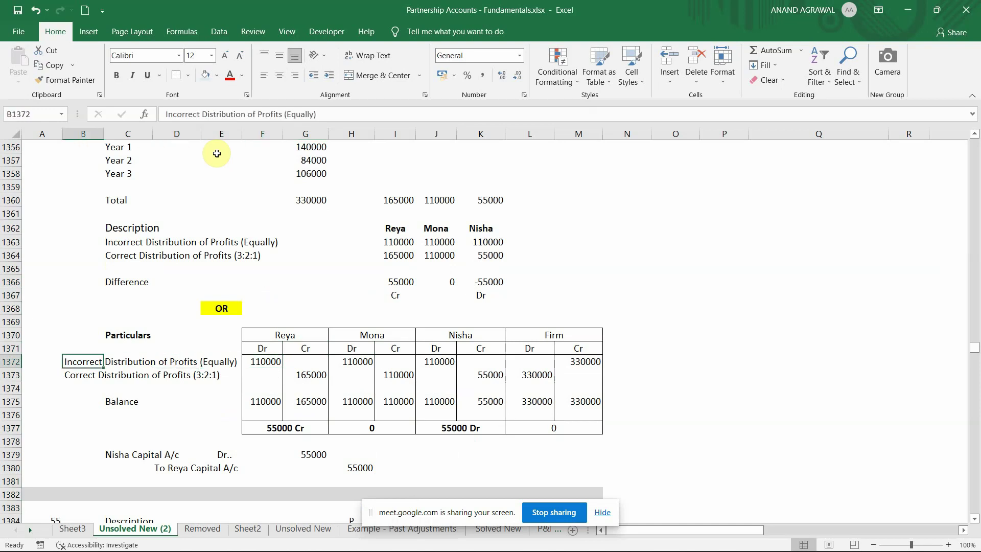
- Switch to the textbook PDF in the browser and read the profit figures of question 54, checking them against the adjustment table
{"action": "key", "text": "alt+Tab"}
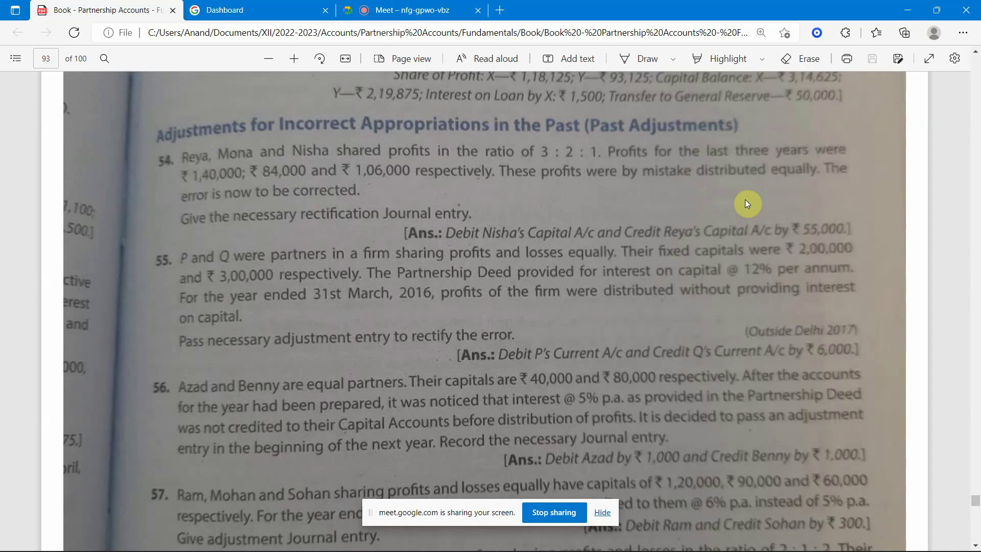
{"action": "key", "text": "alt+Tab"}
{"action": "key", "text": "Right"}
{"action": "key", "text": "Right"}
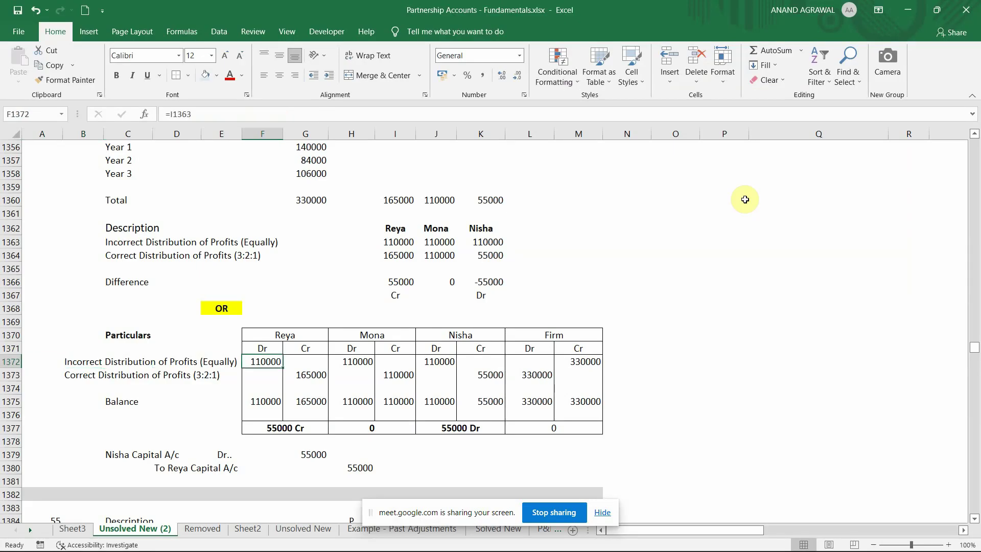
{"action": "key", "text": "alt+Tab"}
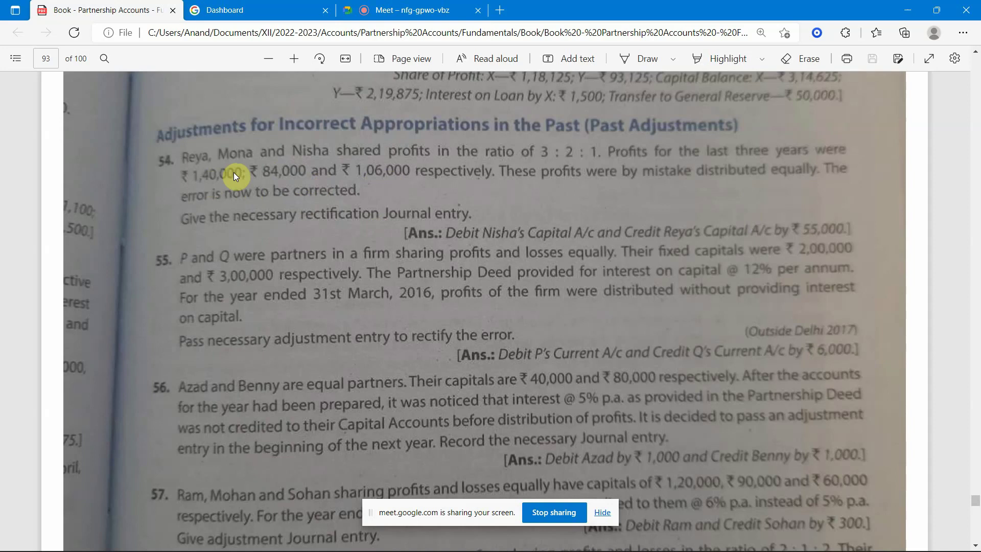
- Back in the Excel workbook, total the three years' profits in cell O1372 with the formula =140000+84000+106000
{"action": "key", "text": "alt+Tab"}
{"action": "key", "text": "Right"}
{"action": "key", "text": "Right"}
{"action": "key", "text": "Right"}
{"action": "key", "text": "Right"}
{"action": "key", "text": "Right"}
{"action": "key", "text": "Right"}
{"action": "key", "text": "Right"}
{"action": "key", "text": "Right"}
{"action": "key", "text": "Right"}
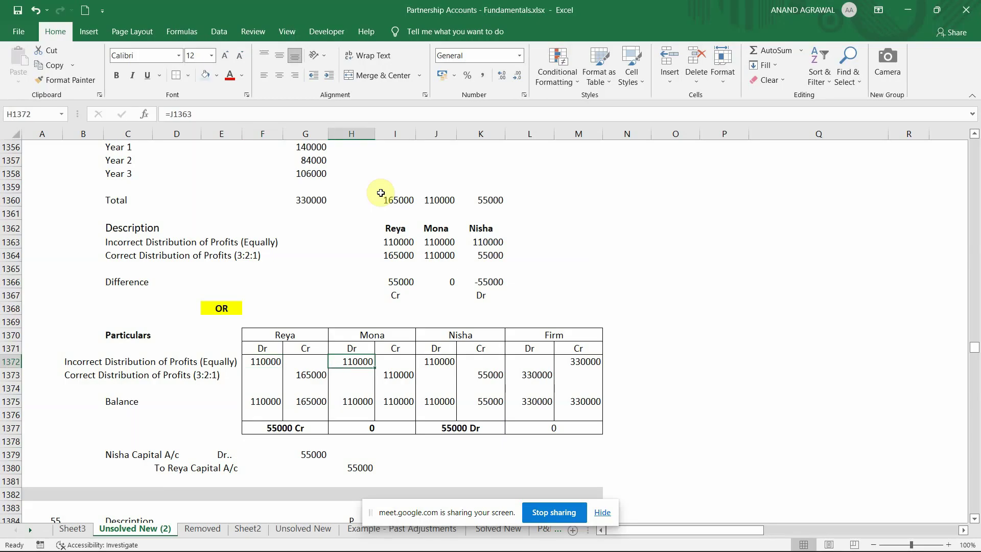
{"action": "key", "text": "F2"}
{"action": "type", "text": "=140000"}
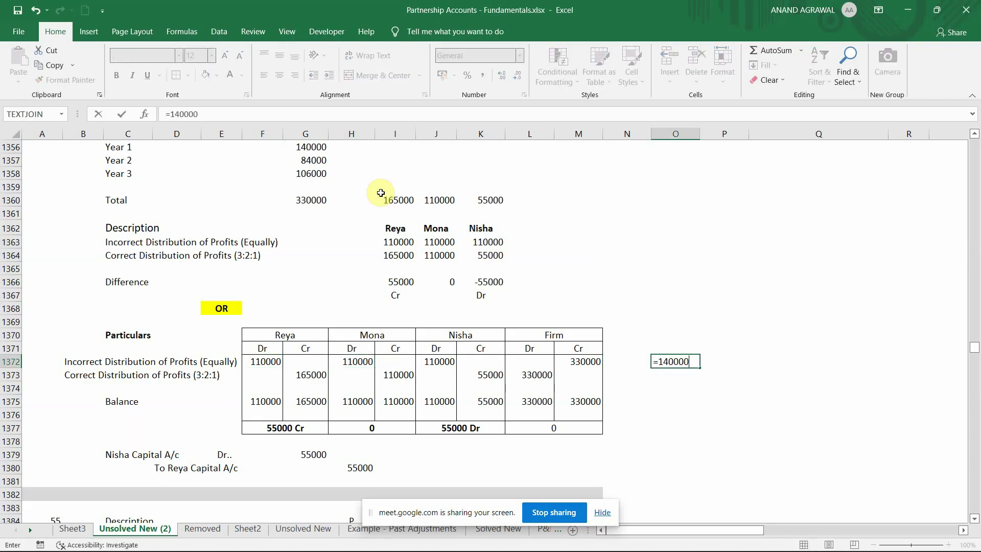
{"action": "key", "text": "alt+Tab"}
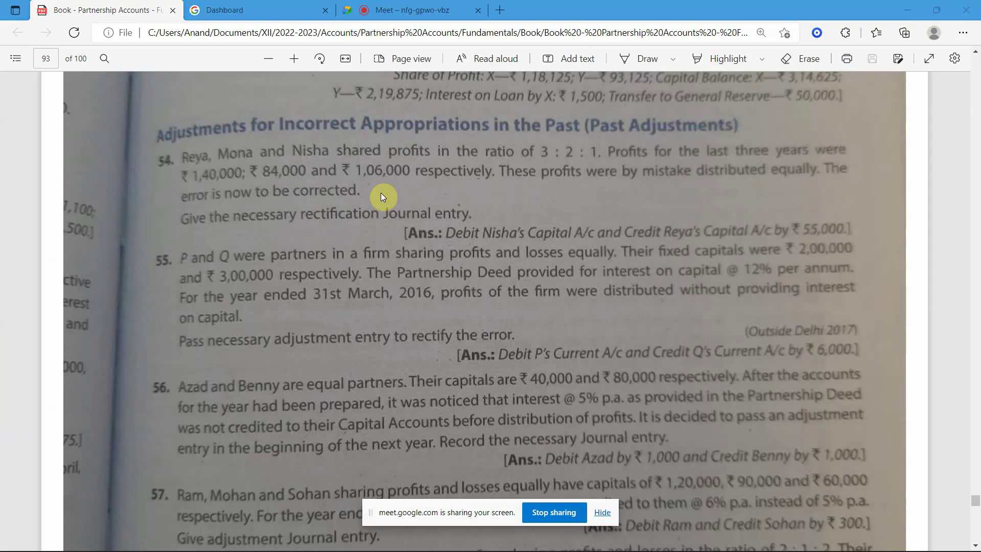
{"action": "key", "text": "alt+Tab"}
{"action": "type", "text": "+84000+"}
{"action": "key", "text": "alt+Tab"}
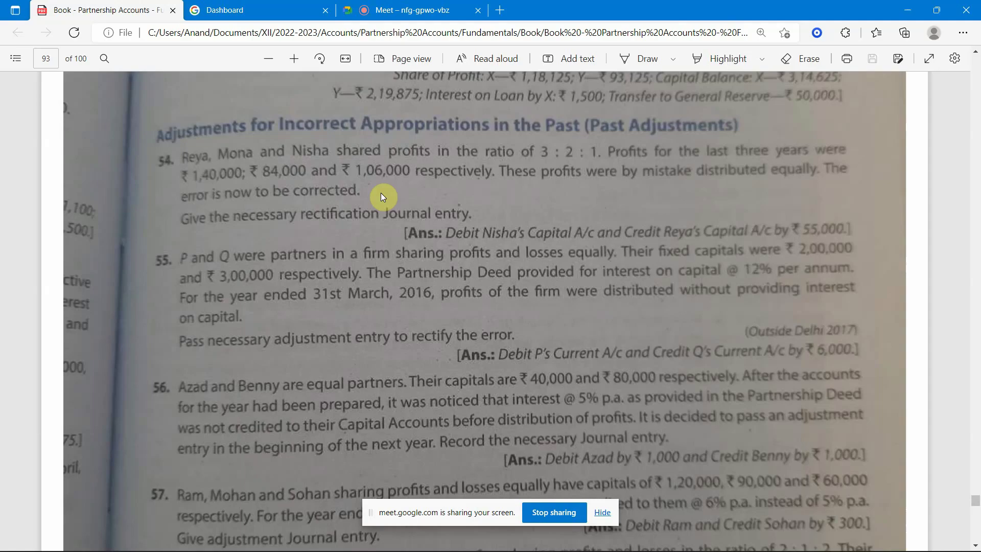
{"action": "key", "text": "alt+Tab"}
{"action": "type", "text": "106000"}
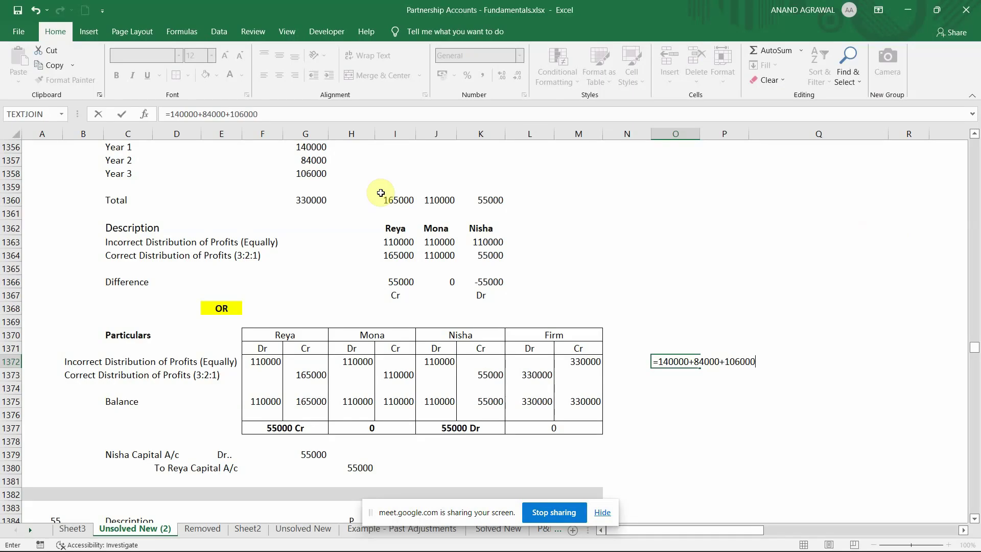
{"action": "key", "text": "ctrl+Return"}
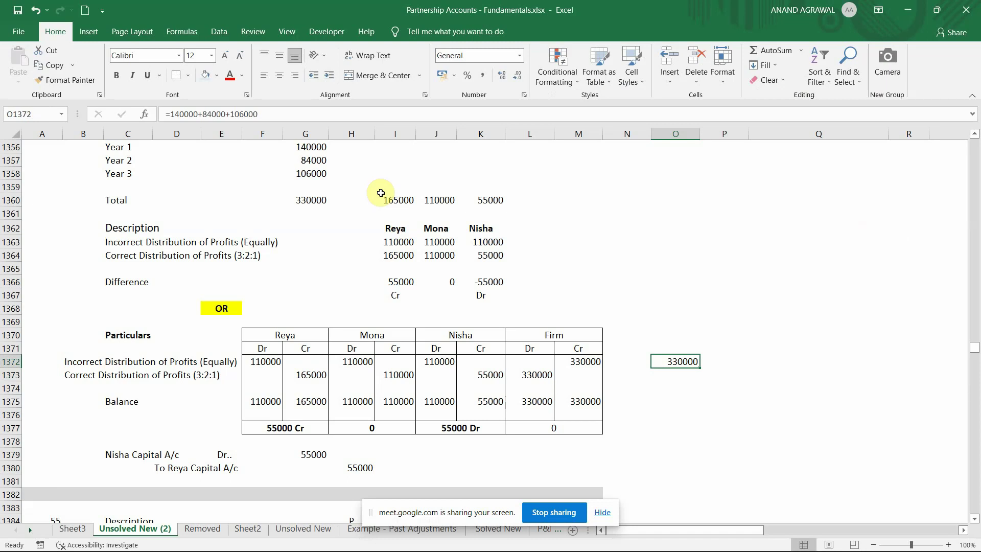
- Fill the three partners' debit cells F1372, H1372 and J1372 in the incorrect distribution row with light blue
{"action": "key", "text": "Left"}
{"action": "key", "text": "Left"}
{"action": "key", "text": "Left"}
{"action": "key", "text": "Left"}
{"action": "key", "text": "Left"}
{"action": "key", "text": "Left"}
{"action": "key", "text": "Left"}
{"action": "key", "text": "Left"}
{"action": "key", "text": "Left"}
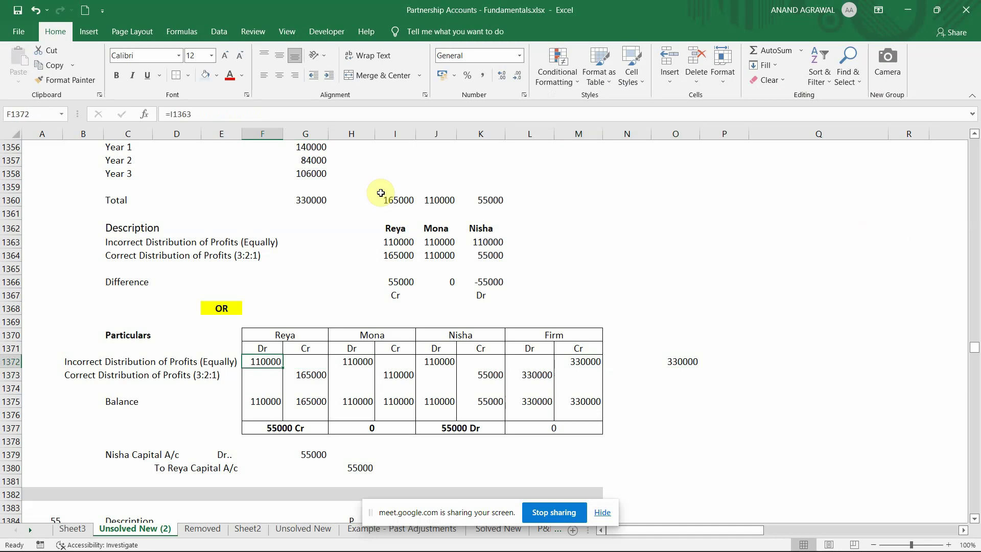
{"action": "left_click", "coordinate": [205, 75]}
{"action": "key", "text": "Right"}
{"action": "key", "text": "Right"}
{"action": "left_click", "coordinate": [205, 75]}
{"action": "key", "text": "Right"}
{"action": "key", "text": "Right"}
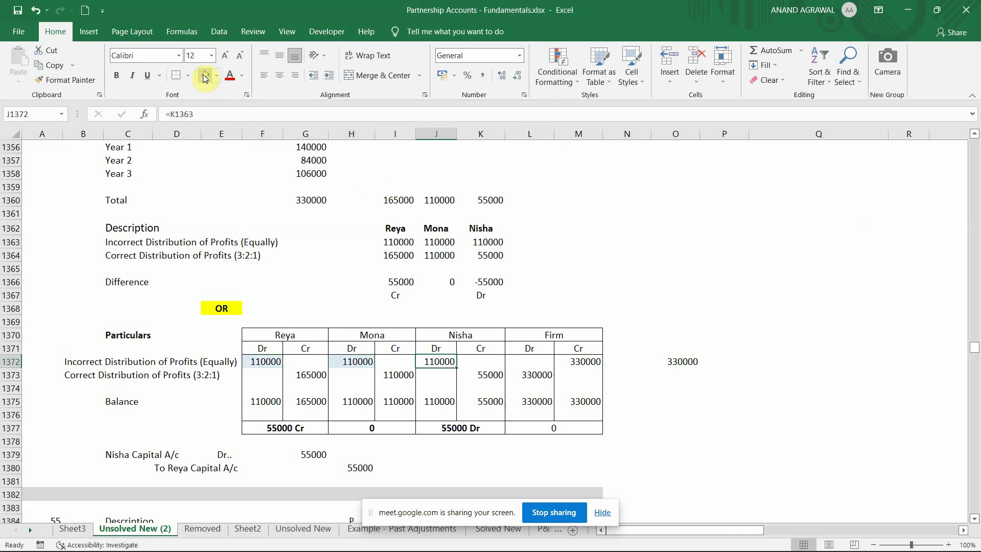
{"action": "left_click", "coordinate": [205, 76]}
- Examine the firm's credit formula in M1372 against the three shaded partner debits in the same row
{"action": "key", "text": "Right"}
{"action": "key", "text": "Right"}
{"action": "key", "text": "Right"}
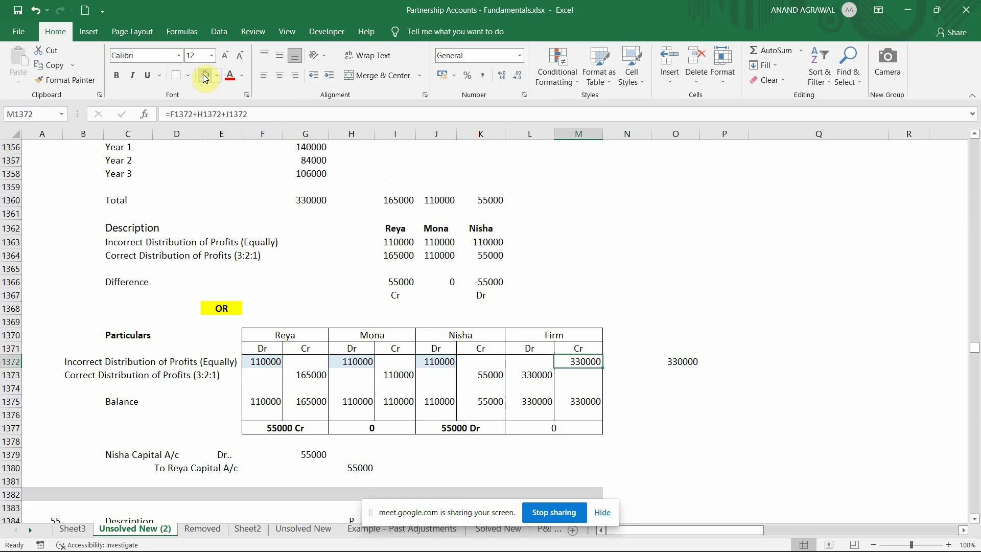
{"action": "key", "text": "Left"}
{"action": "key", "text": "Left"}
{"action": "key", "text": "Left"}
{"action": "key", "text": "Left"}
{"action": "key", "text": "Left"}
{"action": "key", "text": "Left"}
{"action": "key", "text": "Left"}
{"action": "key", "text": "Right"}
{"action": "key", "text": "Right"}
{"action": "key", "text": "Right"}
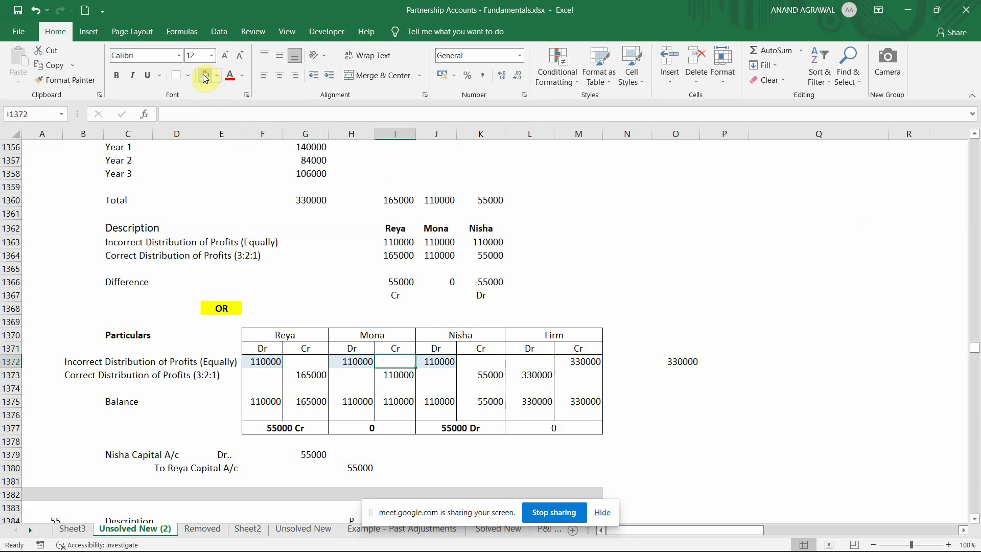
{"action": "key", "text": "Right"}
{"action": "key", "text": "Right"}
{"action": "key", "text": "Right"}
{"action": "key", "text": "Right"}
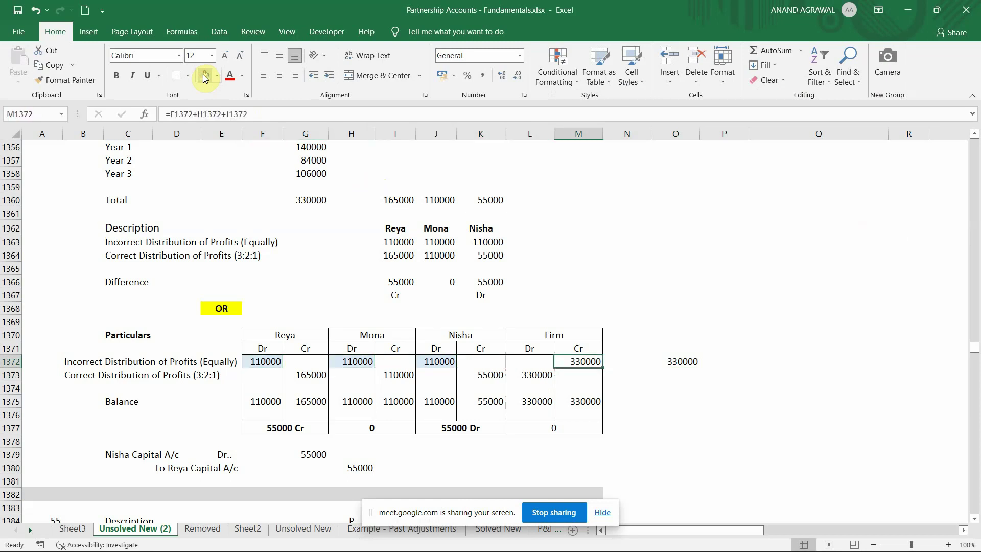
- Fill the firm's credit cell M1372 in the incorrect distribution row with light blue
{"action": "left_click", "coordinate": [204, 77]}
{"action": "key", "text": "Left"}
{"action": "key", "text": "Right"}
{"action": "key", "text": "Right"}
- Trace the incorrect distribution row from the partners' debits in F1372, H1372 and J1372 across to the firm's credit
{"action": "key", "text": "Left"}
{"action": "key", "text": "Left"}
{"action": "key", "text": "Left"}
{"action": "key", "text": "Left"}
{"action": "key", "text": "Left"}
{"action": "key", "text": "Left"}
{"action": "key", "text": "Left"}
{"action": "key", "text": "Left"}
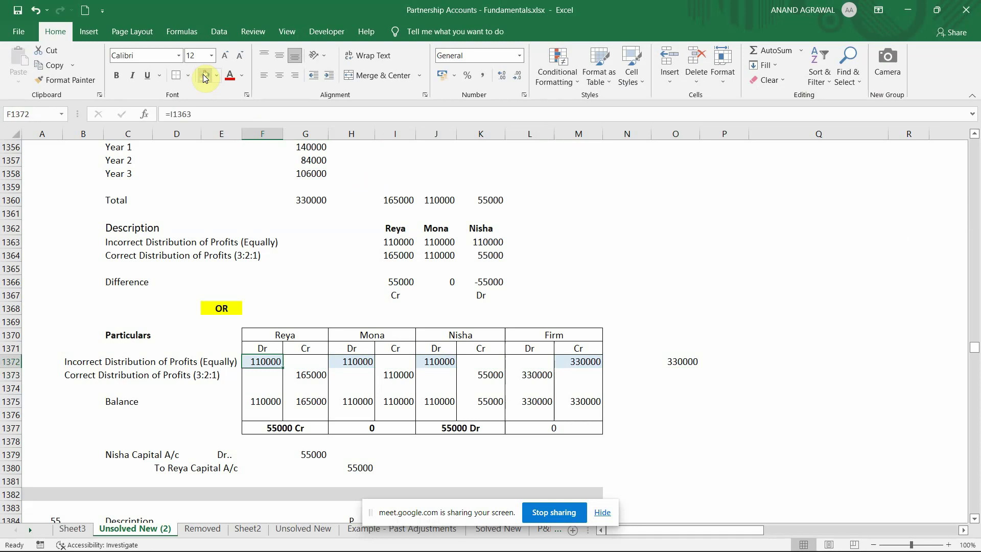
{"action": "key", "text": "XF86AudioRaiseVolume"}
{"action": "key", "text": "Right"}
{"action": "key", "text": "Right"}
{"action": "key", "text": "Right"}
{"action": "key", "text": "Right"}
{"action": "key", "text": "Right"}
{"action": "key", "text": "Right"}
{"action": "key", "text": "Right"}
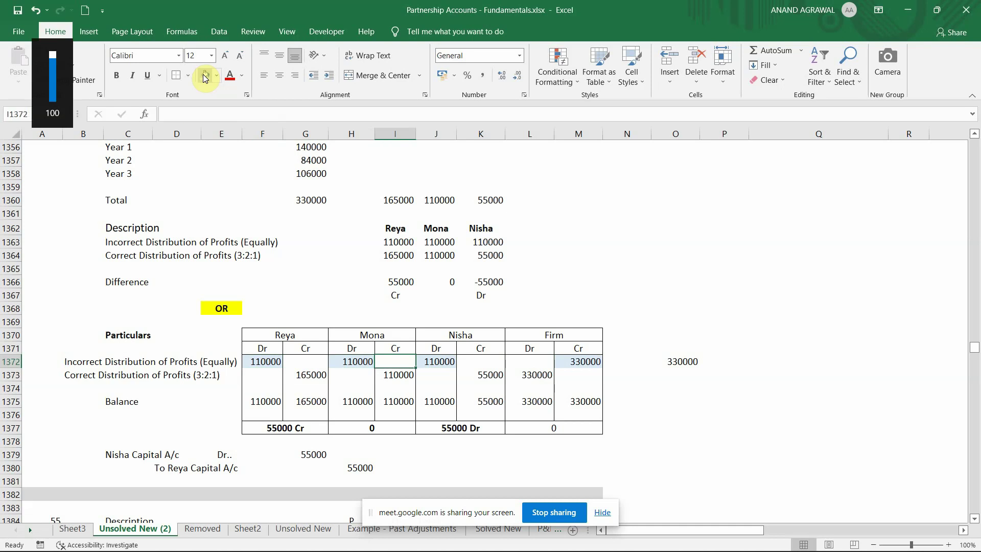
- Check the balance row totals and the firm's net balance in L1377, and inspect the formula in L1373
{"action": "key", "text": "Down"}
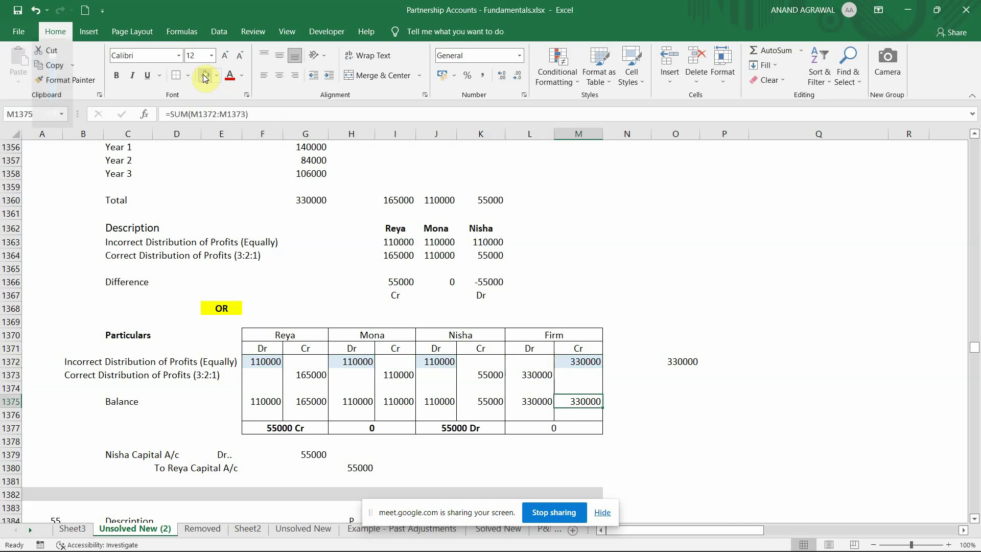
{"action": "key", "text": "Left"}
{"action": "key", "text": "Left"}
{"action": "key", "text": "Down"}
{"action": "key", "text": "Down"}
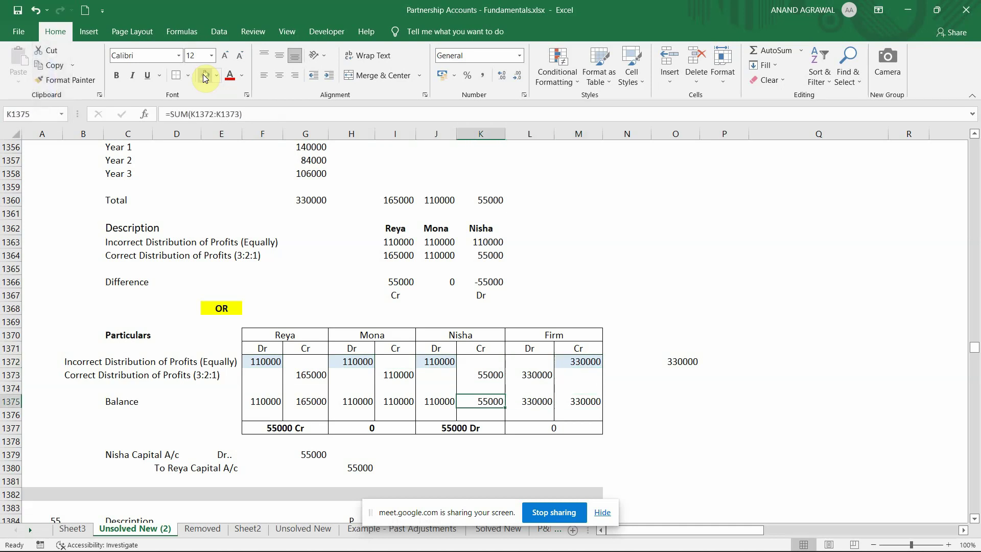
{"action": "key", "text": "Right"}
{"action": "key", "text": "Down"}
{"action": "key", "text": "Down"}
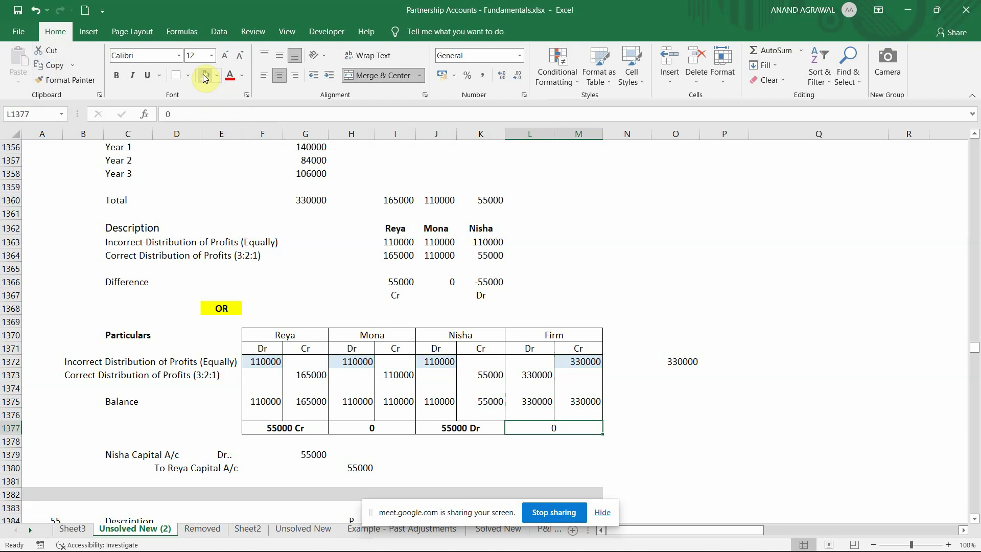
{"action": "key", "text": "Up"}
{"action": "key", "text": "Up"}
{"action": "key", "text": "Up"}
{"action": "key", "text": "Up"}
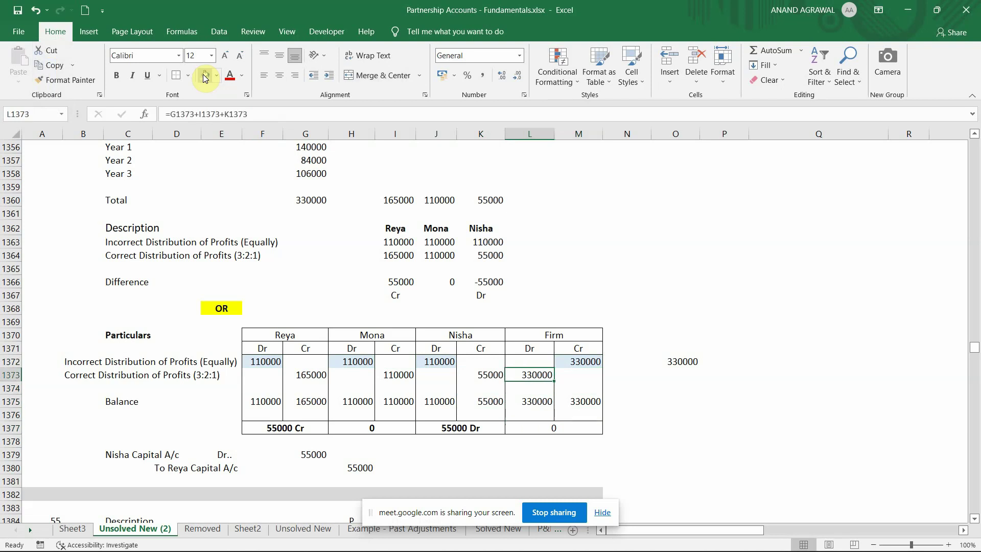
- Go to the first partner's credit cell G1373, and switch to the textbook PDF to check question 54's profit-sharing ratio
{"action": "key", "text": "Left"}
{"action": "key", "text": "Left"}
{"action": "key", "text": "Left"}
{"action": "key", "text": "Left"}
{"action": "key", "text": "Left"}
{"action": "key", "text": "Left"}
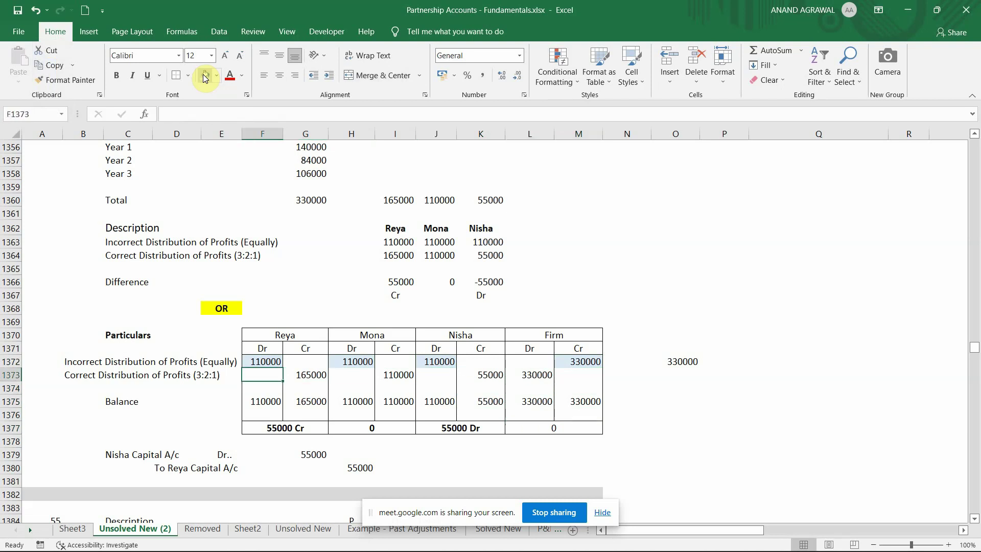
{"action": "key", "text": "Right"}
{"action": "key", "text": "alt+Tab"}
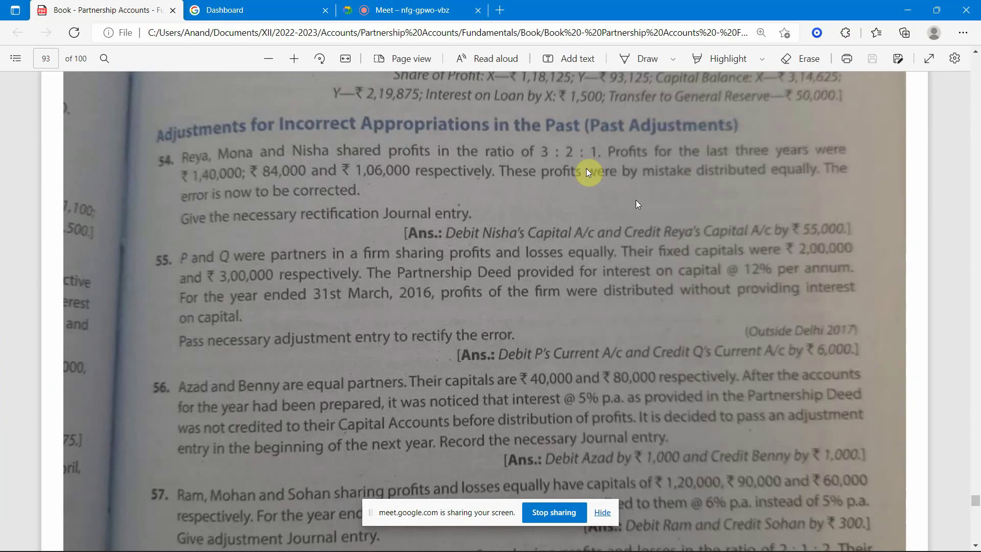
- Back in the Excel workbook, calculate the first partner's correct share in O1373 with the formula =O1372*3/6
{"action": "key", "text": "alt+Tab"}
{"action": "key", "text": "Right"}
{"action": "key", "text": "Right"}
{"action": "key", "text": "Right"}
{"action": "key", "text": "Right"}
{"action": "key", "text": "Right"}
{"action": "key", "text": "Right"}
{"action": "key", "text": "Right"}
{"action": "key", "text": "Right"}
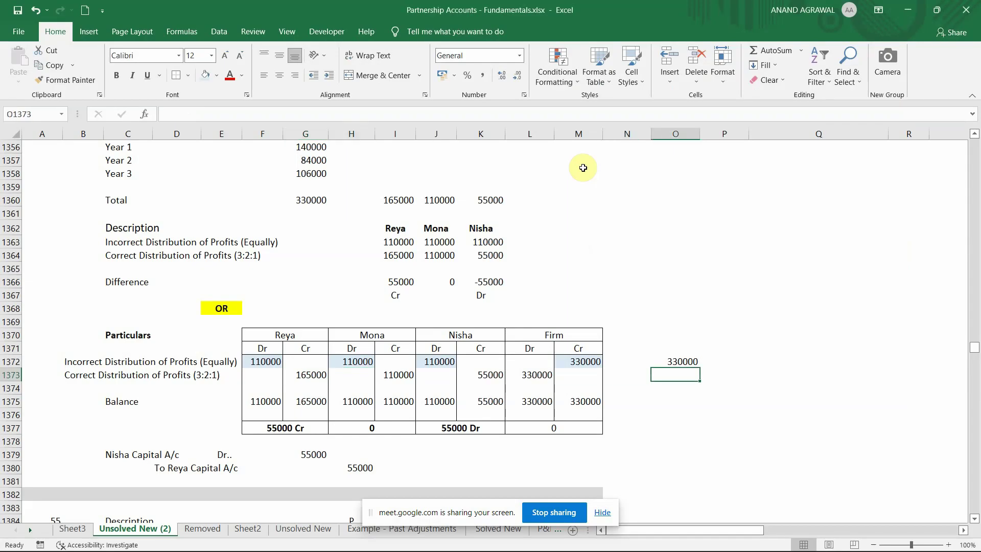
{"action": "type", "text": "="}
{"action": "key", "text": "Up"}
{"action": "type", "text": "*3/6"}
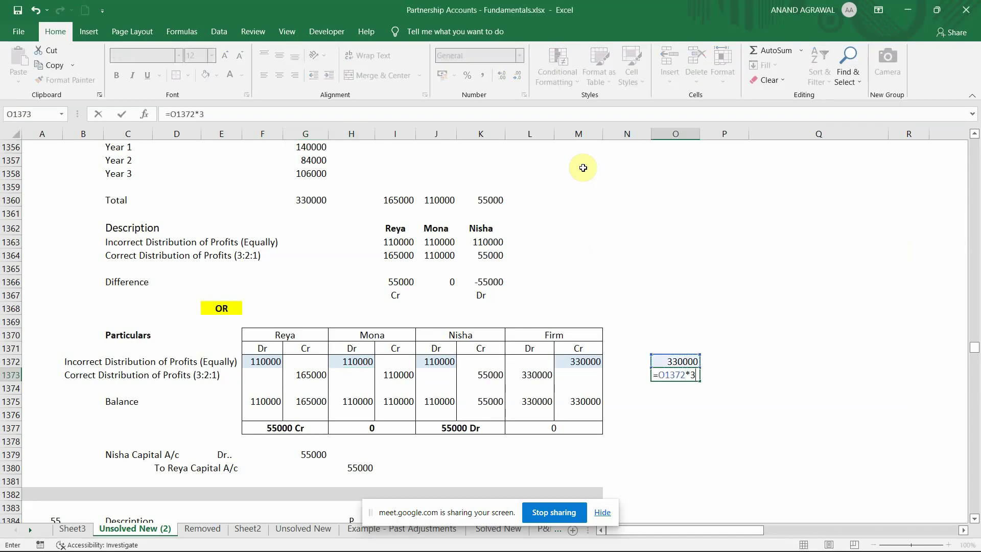
{"action": "key", "text": "Return"}
- Fill the first partner's credit cell G1373 in the correct distribution row with light blue
{"action": "key", "text": "Left"}
{"action": "key", "text": "Left"}
{"action": "key", "text": "Left"}
{"action": "key", "text": "Left"}
{"action": "key", "text": "Left"}
{"action": "key", "text": "Left"}
{"action": "key", "text": "Left"}
{"action": "key", "text": "Left"}
{"action": "key", "text": "Left"}
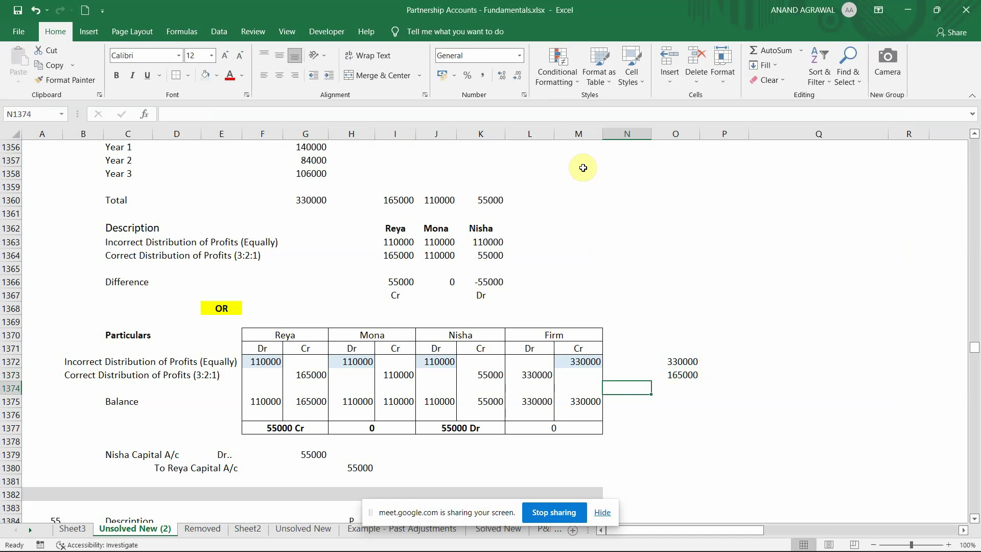
{"action": "key", "text": "Right"}
{"action": "key", "text": "Up"}
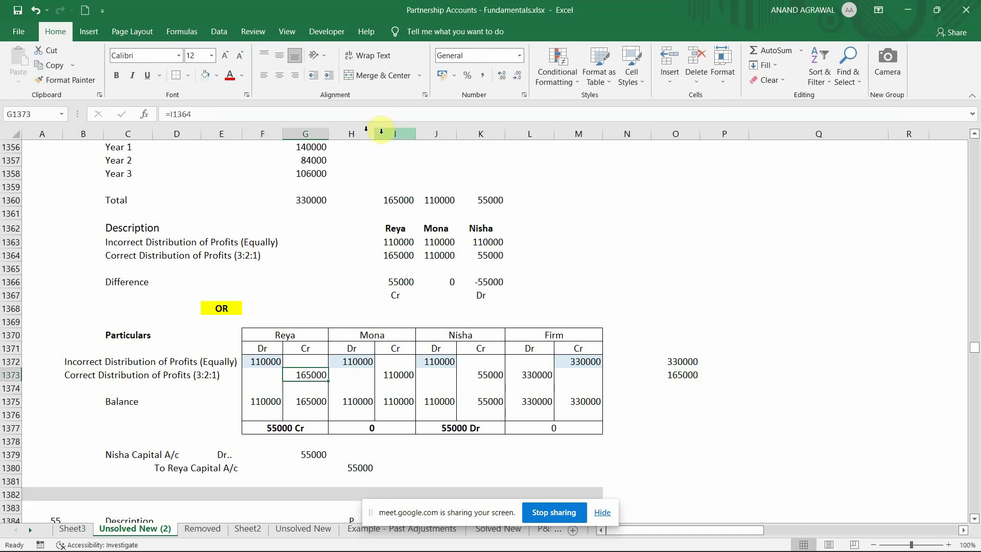
{"action": "left_click", "coordinate": [207, 79]}
- Calculate the second partner's correct share in O1374 with the formula =O1372*2/6
{"action": "key", "text": "Right"}
{"action": "key", "text": "Right"}
{"action": "key", "text": "Right"}
{"action": "key", "text": "Right"}
{"action": "key", "text": "Right"}
{"action": "key", "text": "Right"}
{"action": "key", "text": "Right"}
{"action": "key", "text": "Right"}
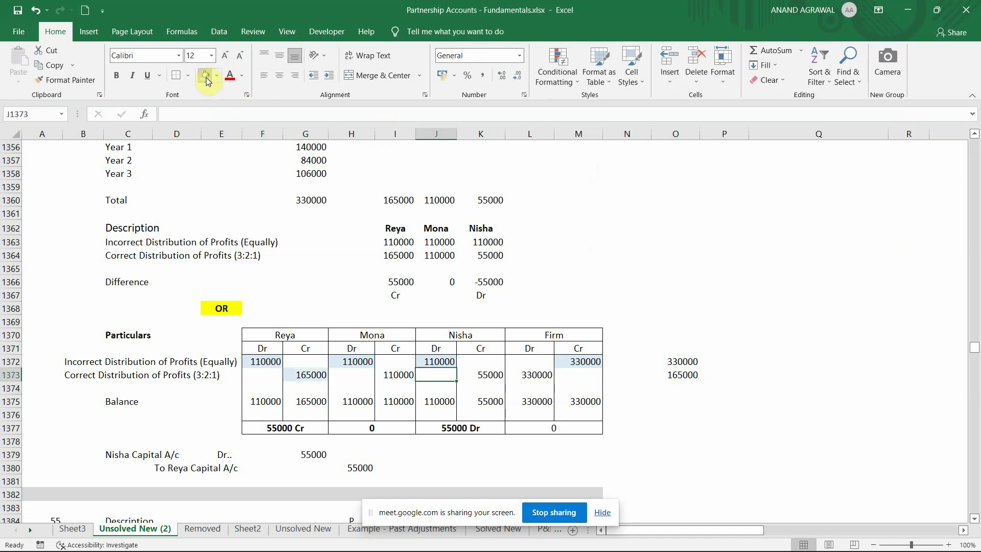
{"action": "key", "text": "Down"}
{"action": "type", "text": "="}
{"action": "key", "text": "Up"}
{"action": "key", "text": "Up"}
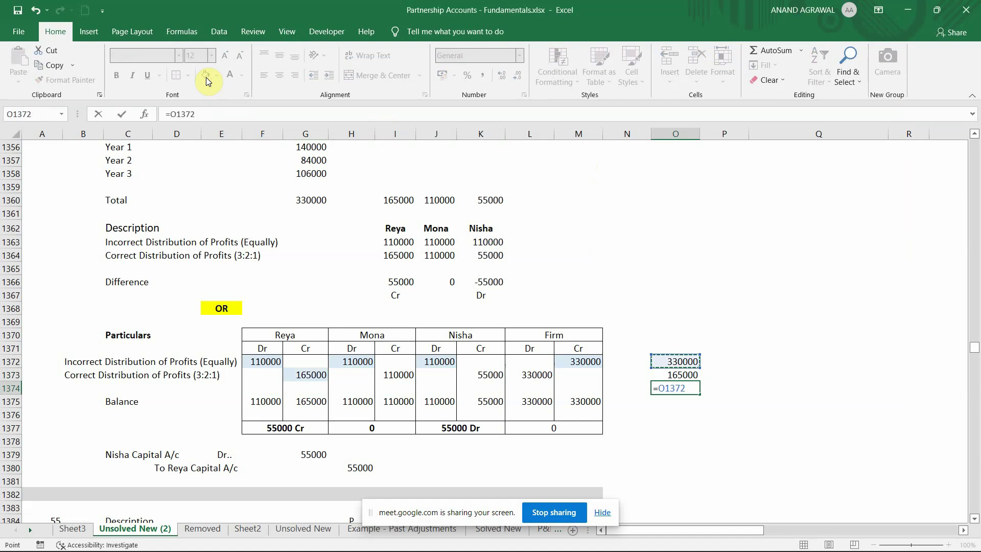
{"action": "type", "text": "*2/6"}
{"action": "key", "text": "ctrl+Return"}
- Fill the second partner's credit cell I1373 in the correct distribution row with light blue
{"action": "key", "text": "Left"}
{"action": "key", "text": "Left"}
{"action": "key", "text": "Left"}
{"action": "key", "text": "Left"}
{"action": "key", "text": "Left"}
{"action": "key", "text": "Left"}
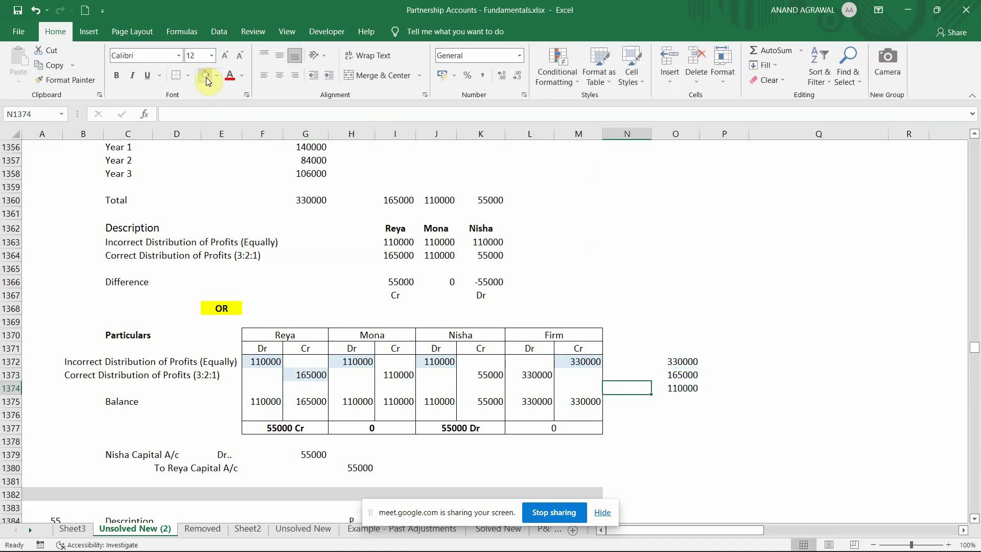
{"action": "key", "text": "Up"}
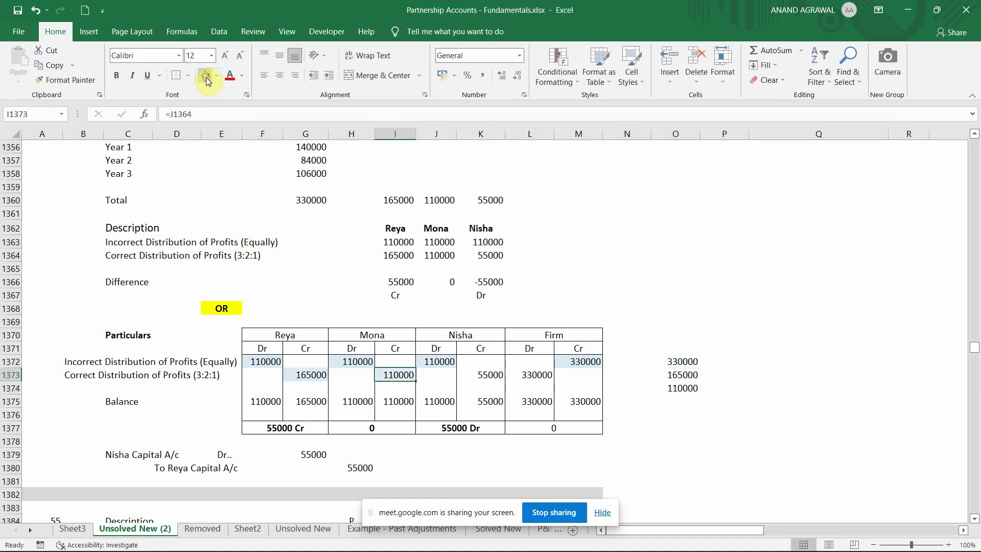
- Calculate the third partner's correct share in O1375 with the formula =O1372*1/6
{"action": "key", "text": "Right"}
{"action": "key", "text": "Right"}
{"action": "key", "text": "Right"}
{"action": "key", "text": "Right"}
{"action": "key", "text": "Right"}
{"action": "key", "text": "Right"}
{"action": "key", "text": "Down"}
{"action": "key", "text": "Down"}
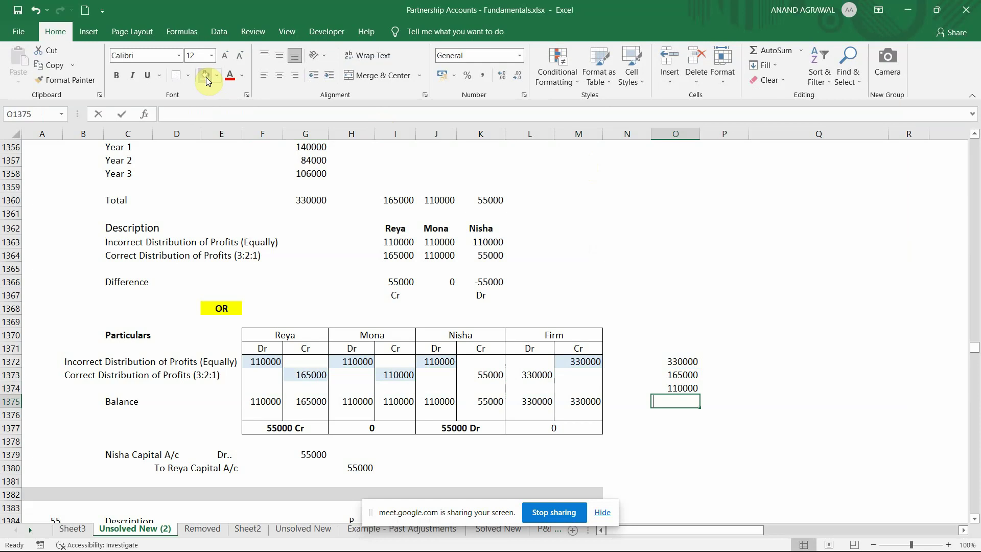
{"action": "type", "text": "="}
{"action": "key", "text": "Up"}
{"action": "key", "text": "Up"}
{"action": "key", "text": "Up"}
{"action": "type", "text": "*1/6"}
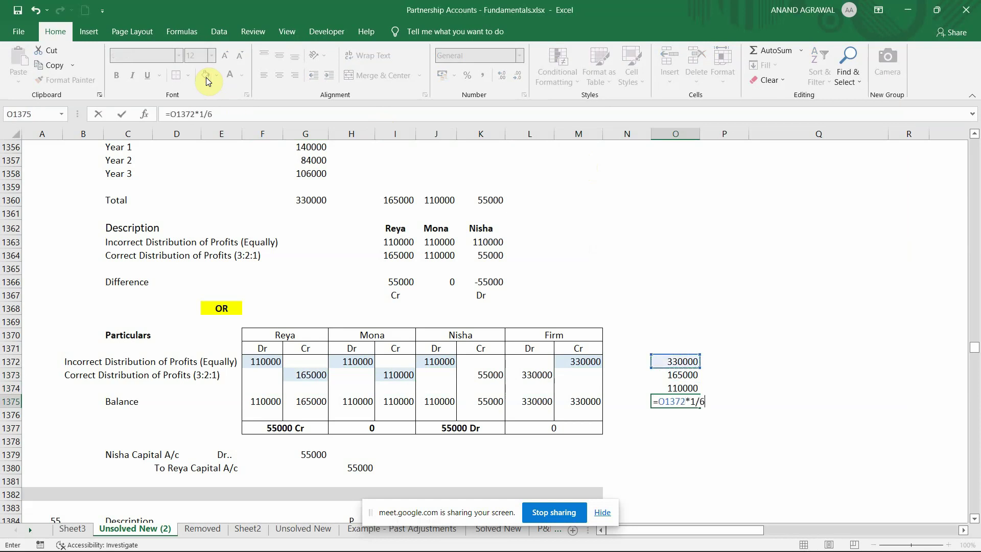
{"action": "key", "text": "Return"}
- Fill the third partner's credit cell K1373 in the correct distribution row with light blue
{"action": "key", "text": "Up"}
{"action": "key", "text": "Left"}
{"action": "key", "text": "Left"}
{"action": "key", "text": "Left"}
{"action": "key", "text": "Left"}
{"action": "key", "text": "Up"}
{"action": "key", "text": "Up"}
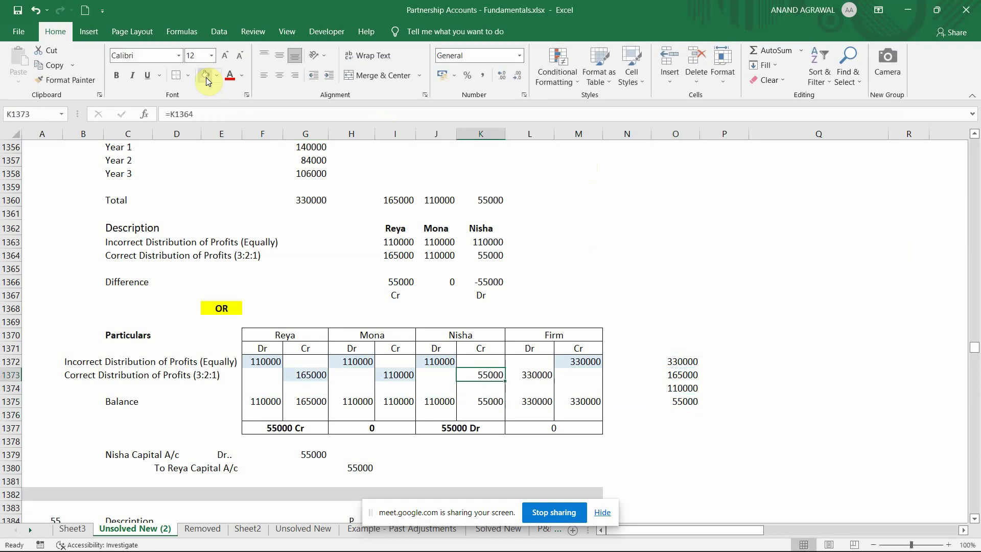
{"action": "left_click", "coordinate": [206, 77]}
- Review the shaded partner credits in row 1373 and fill the firm's debit cell L1373 with light blue
{"action": "key", "text": "Left"}
{"action": "key", "text": "Left"}
{"action": "key", "text": "Left"}
{"action": "key", "text": "Left"}
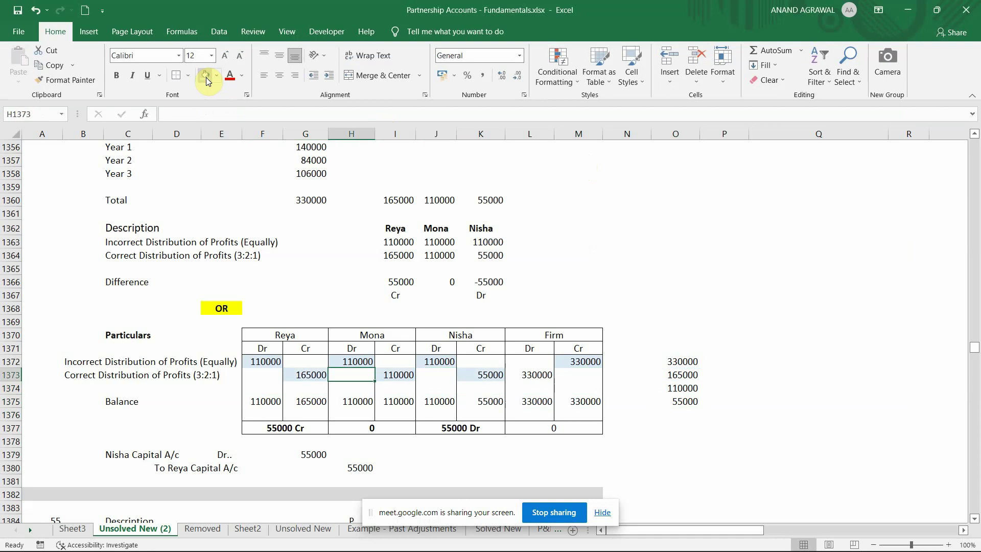
{"action": "key", "text": "Right"}
{"action": "key", "text": "Right"}
{"action": "key", "text": "Right"}
{"action": "key", "text": "Right"}
{"action": "key", "text": "Right"}
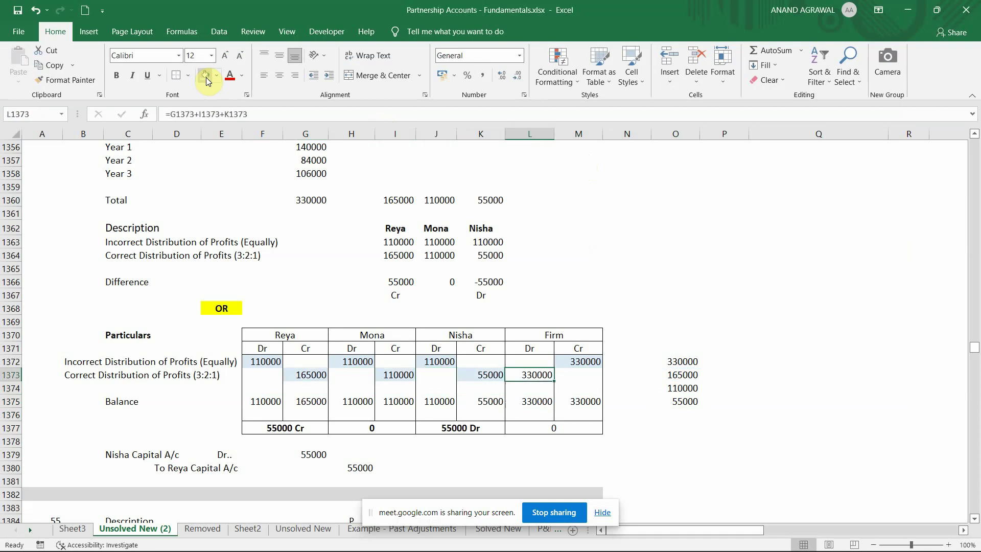
{"action": "left_click", "coordinate": [207, 77]}
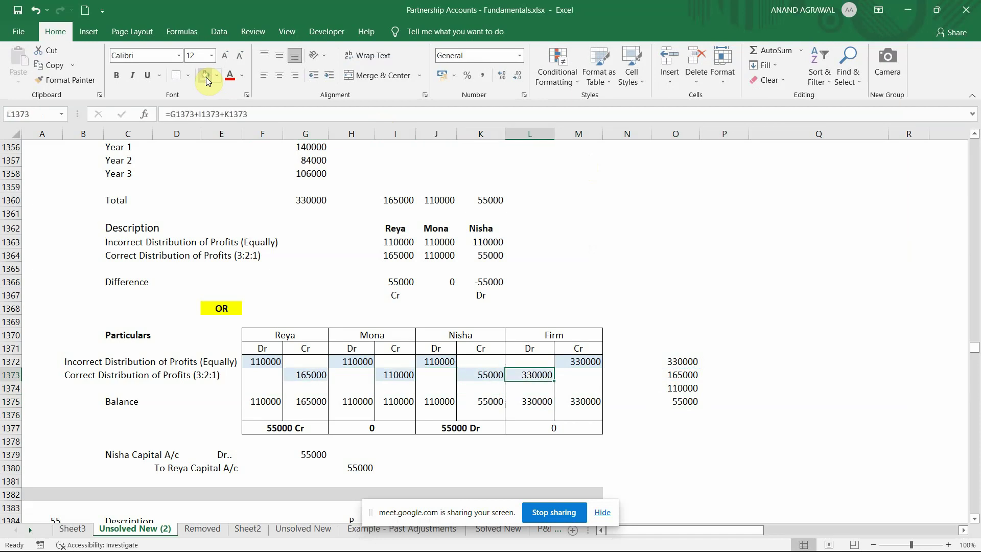
- Compare the firm's debit and credit entries by selecting the range L1372:M1374
{"action": "key", "text": "Right"}
{"action": "key", "text": "Up"}
{"action": "key", "text": "Left"}
{"action": "key", "text": "Left"}
{"action": "key", "text": "Right"}
{"action": "key", "text": "Right"}
{"action": "key", "text": "Down"}
{"action": "key", "text": "Left"}
{"action": "key", "text": "Up"}
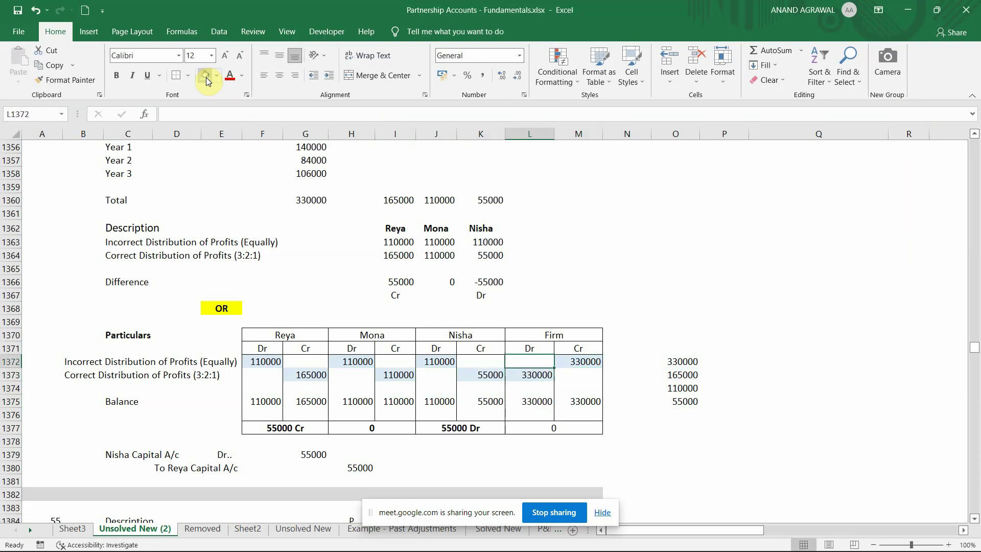
{"action": "key", "text": "shift+Down"}
{"action": "key", "text": "shift+Down"}
{"action": "key", "text": "shift+Right"}
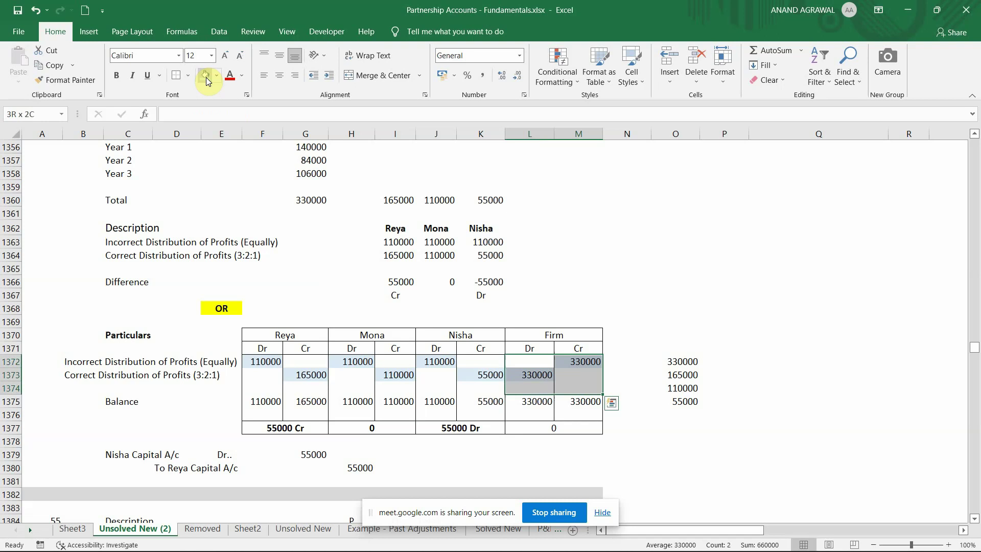
- Check the firm's net balance in L1377 against its entries in the two distribution rows
{"action": "key", "text": "Left"}
{"action": "key", "text": "Right"}
{"action": "key", "text": "Down"}
{"action": "key", "text": "Down"}
{"action": "key", "text": "Down"}
{"action": "key", "text": "Right"}
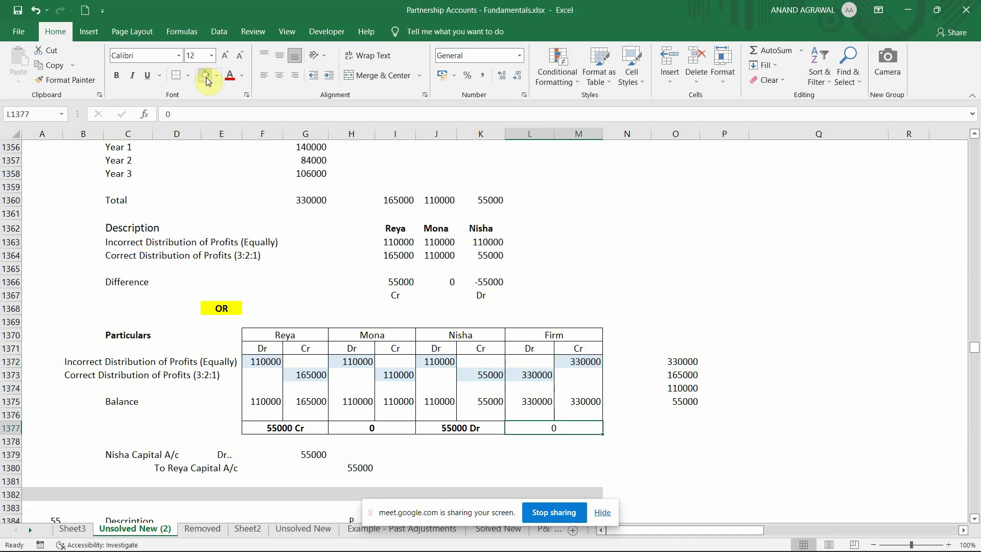
{"action": "key", "text": "Left"}
{"action": "key", "text": "Up"}
{"action": "key", "text": "Up"}
{"action": "key", "text": "Up"}
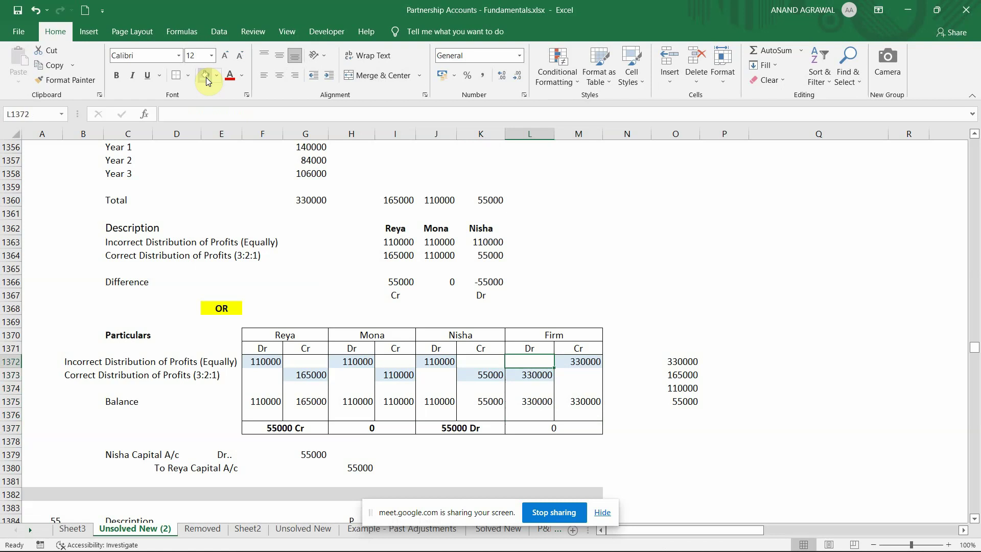
- Examine the first partner's account in columns F and G, from the heading down through the distribution rows and balance
{"action": "key", "text": "Left"}
{"action": "key", "text": "Left"}
{"action": "key", "text": "Left"}
{"action": "key", "text": "Left"}
{"action": "key", "text": "Left"}
{"action": "key", "text": "Left"}
{"action": "key", "text": "Up"}
{"action": "key", "text": "Up"}
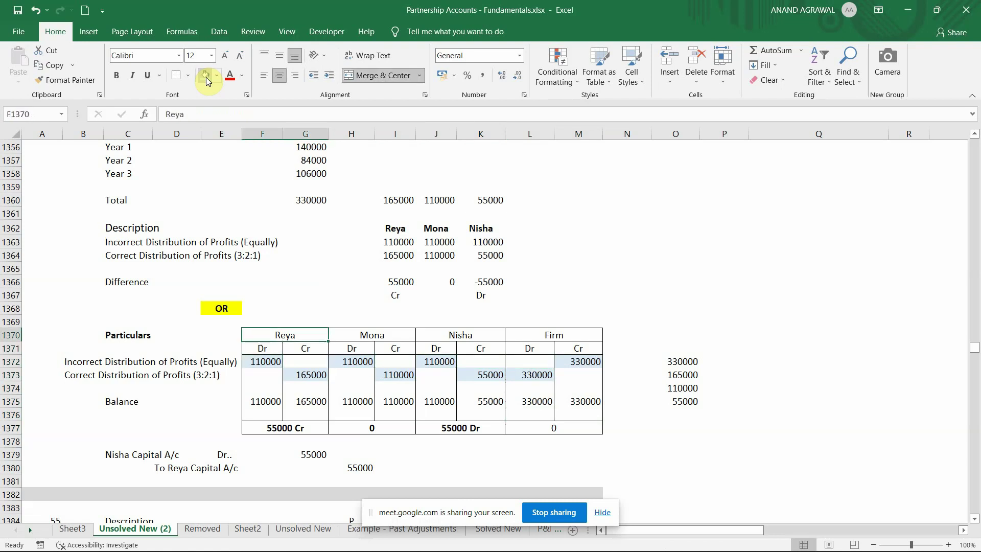
{"action": "key", "text": "Down"}
{"action": "key", "text": "Down"}
{"action": "key", "text": "Down"}
{"action": "key", "text": "Down"}
{"action": "key", "text": "Down"}
{"action": "key", "text": "Up"}
{"action": "key", "text": "Up"}
{"action": "key", "text": "Up"}
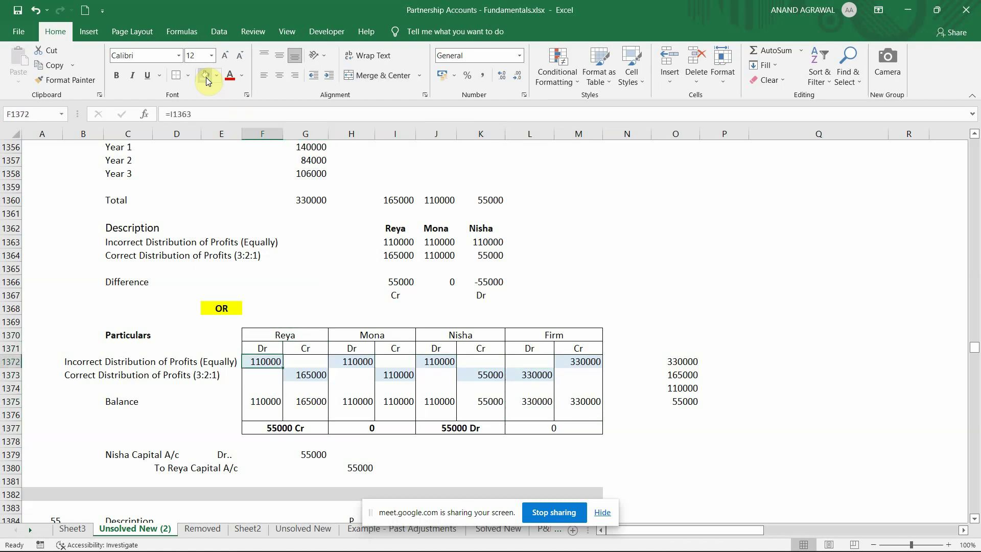
- Compare the first partner's debit and credit totals in F1375:G1375 and check the net balance in F1377
{"action": "key", "text": "Up"}
{"action": "key", "text": "Up"}
{"action": "key", "text": "Down"}
{"action": "key", "text": "Down"}
{"action": "key", "text": "Down"}
{"action": "key", "text": "Down"}
{"action": "key", "text": "Down"}
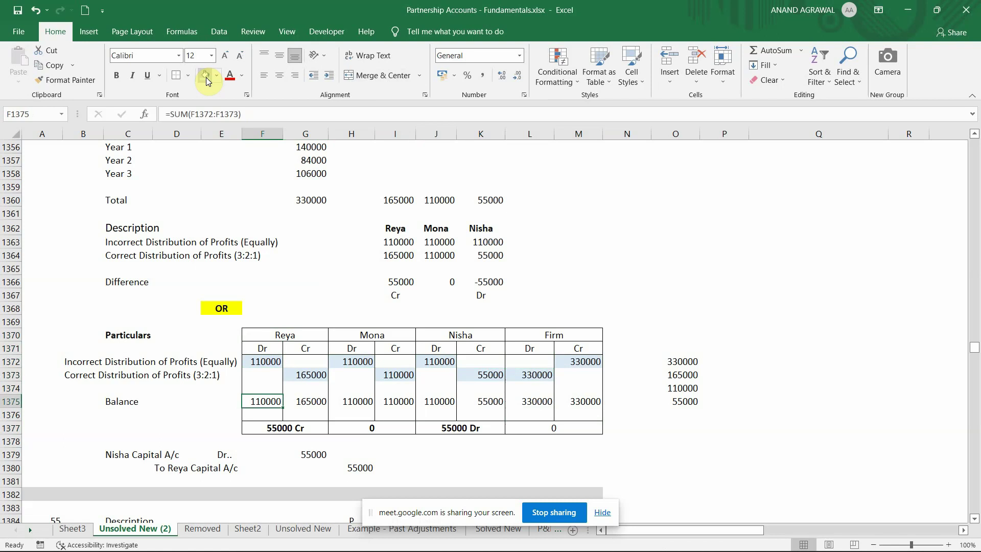
{"action": "key", "text": "Right"}
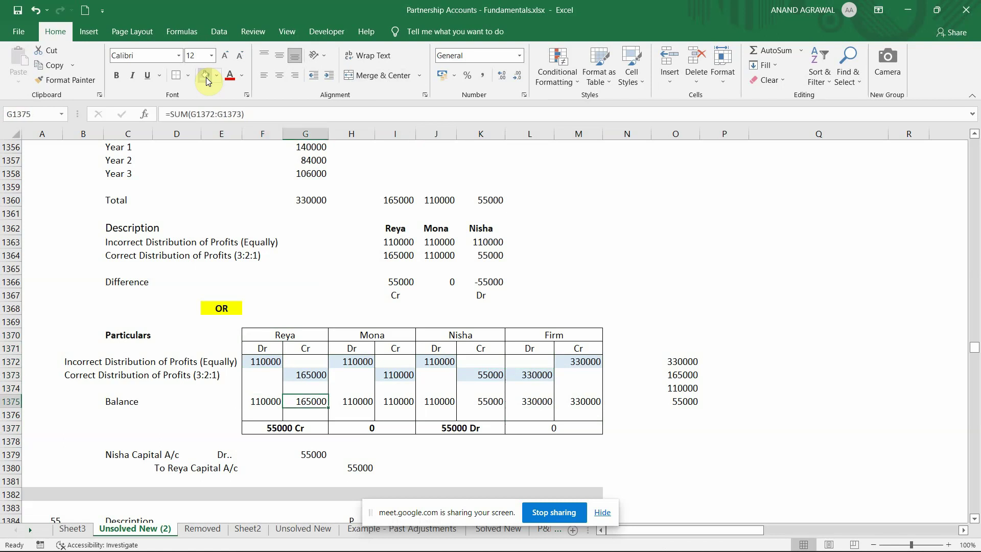
{"action": "key", "text": "Left"}
{"action": "key", "text": "Right"}
{"action": "key", "text": "Left"}
{"action": "key", "text": "Right"}
{"action": "key", "text": "Left"}
{"action": "key", "text": "Right"}
{"action": "key", "text": "Left"}
{"action": "key", "text": "Right"}
{"action": "key", "text": "Left"}
{"action": "key", "text": "Right"}
{"action": "key", "text": "Left"}
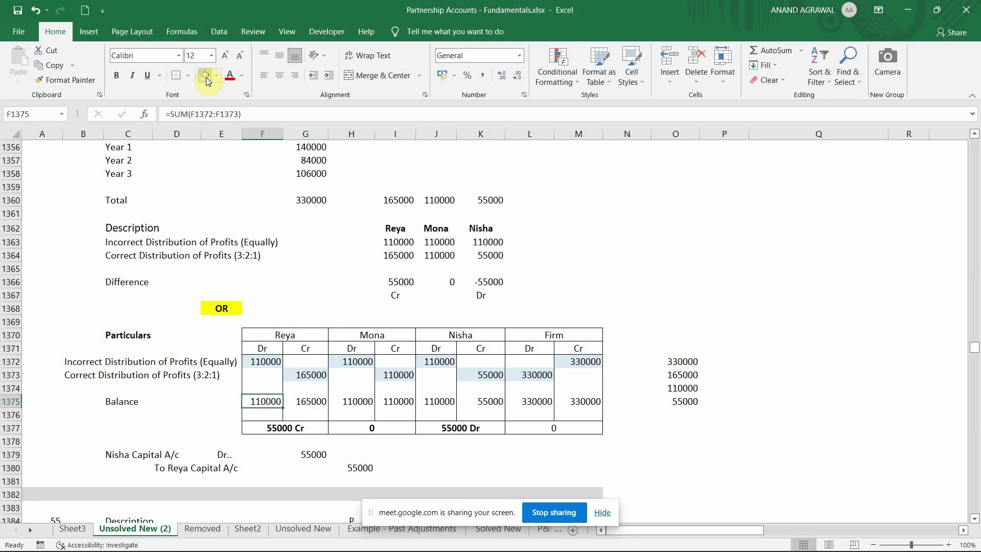
{"action": "key", "text": "Left"}
{"action": "key", "text": "Right"}
{"action": "key", "text": "Down"}
{"action": "key", "text": "Down"}
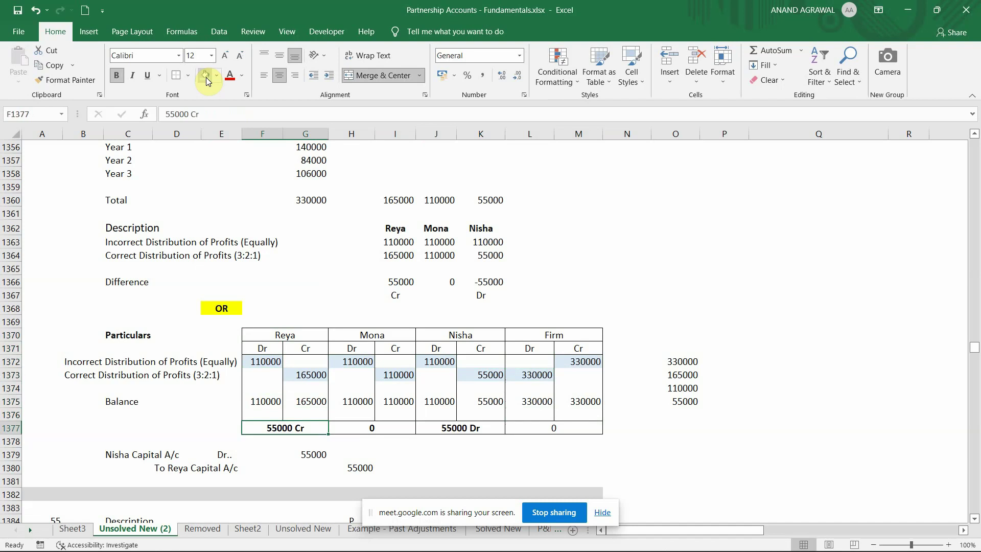
{"action": "key", "text": "Down"}
- Compare the second partner's debit and credit totals in H1375:I1375 and check the net balance in H1377
{"action": "key", "text": "Up"}
{"action": "key", "text": "Up"}
{"action": "key", "text": "Up"}
{"action": "key", "text": "Right"}
{"action": "key", "text": "Right"}
{"action": "key", "text": "Right"}
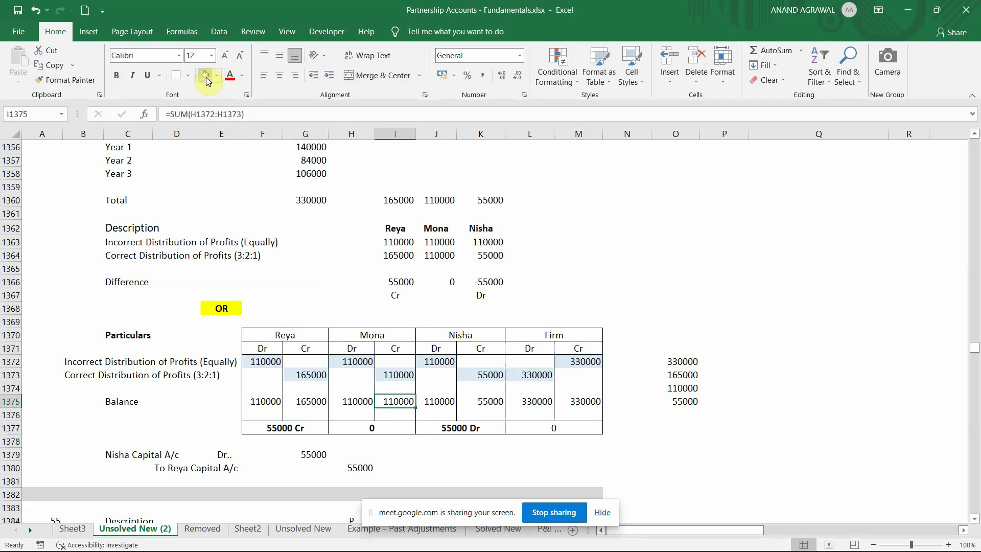
{"action": "key", "text": "Left"}
{"action": "key", "text": "Right"}
{"action": "key", "text": "Left"}
{"action": "key", "text": "Down"}
{"action": "key", "text": "Down"}
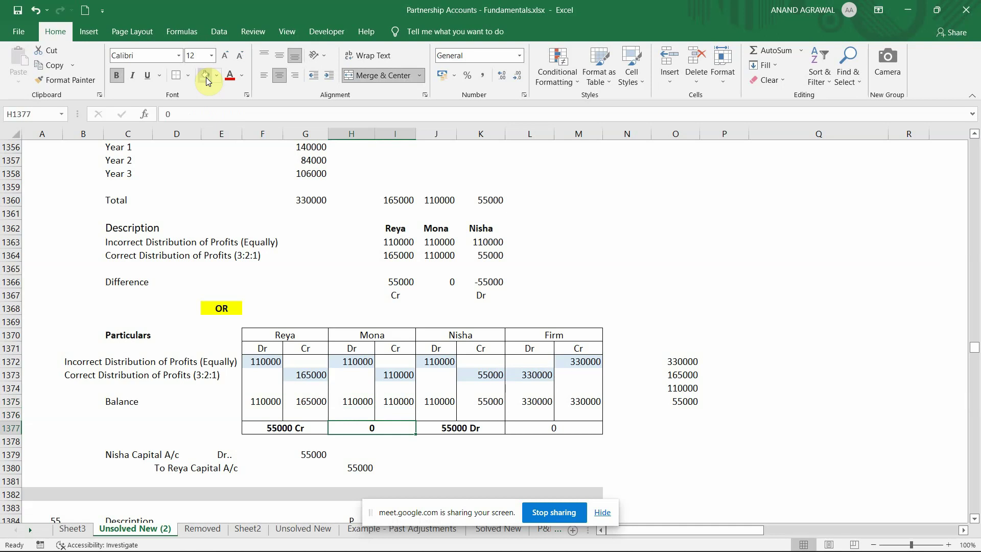
- Compare the third partner's debit and credit totals in J1375:K1375 and check the net balance in J1377
{"action": "key", "text": "Right"}
{"action": "key", "text": "Right"}
{"action": "key", "text": "Left"}
{"action": "key", "text": "Up"}
{"action": "key", "text": "Up"}
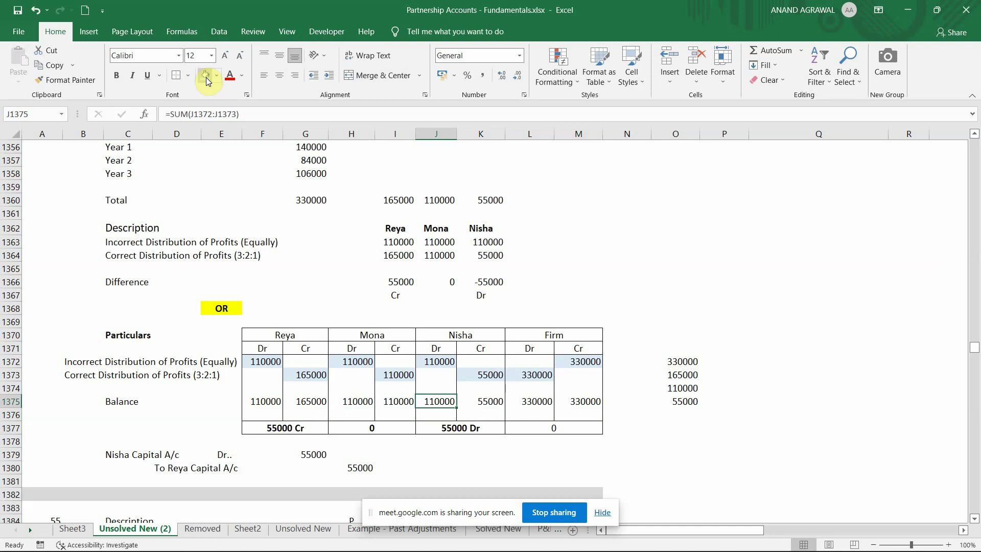
{"action": "key", "text": "Right"}
{"action": "key", "text": "Left"}
{"action": "key", "text": "Down"}
{"action": "key", "text": "Down"}
- Examine the debit line of the adjusting journal entry in row 1379, from the capital account to its amount
{"action": "key", "text": "Down"}
{"action": "key", "text": "Left"}
{"action": "key", "text": "Left"}
{"action": "key", "text": "Left"}
{"action": "key", "text": "Left"}
{"action": "key", "text": "Left"}
{"action": "key", "text": "Left"}
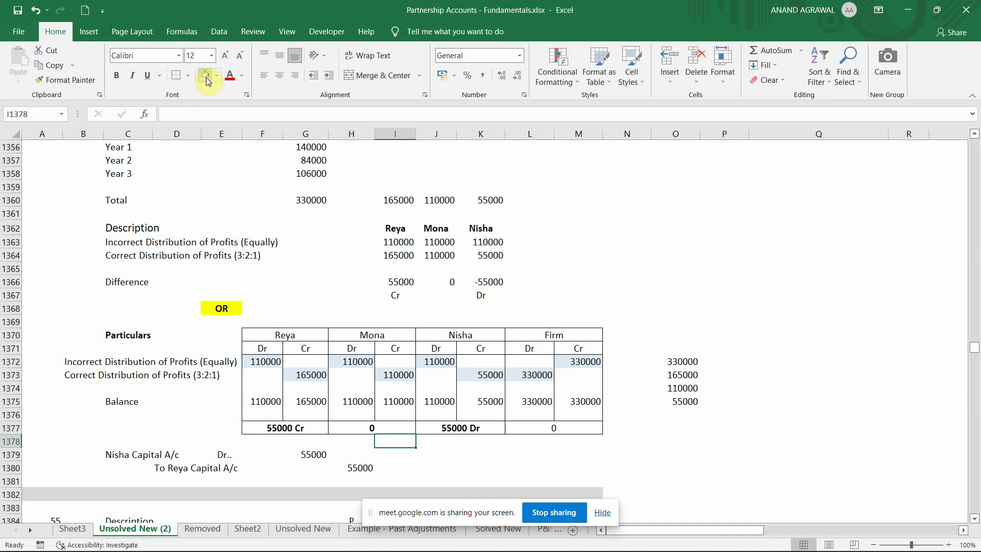
{"action": "key", "text": "Down"}
{"action": "key", "text": "Left"}
{"action": "key", "text": "Right"}
{"action": "key", "text": "Right"}
{"action": "key", "text": "Right"}
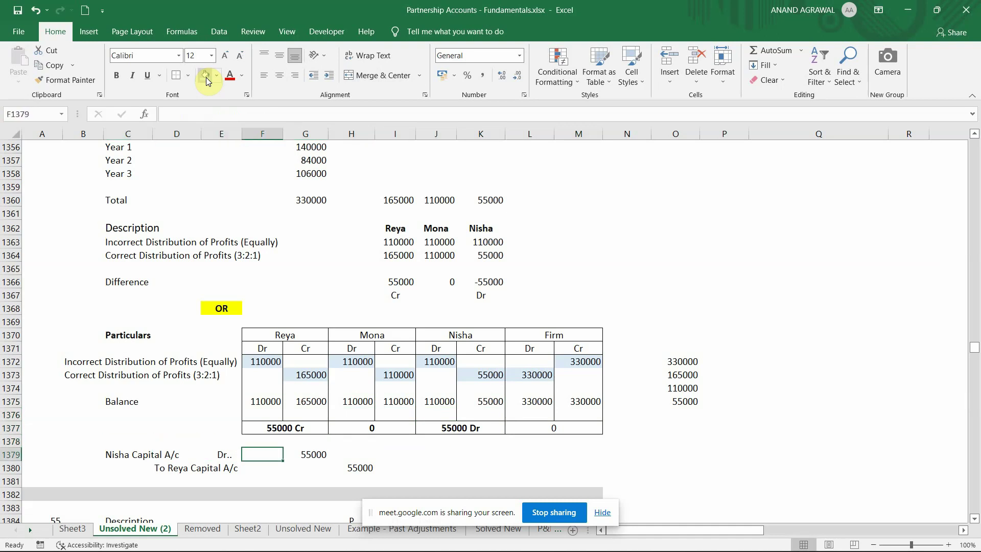
{"action": "key", "text": "Right"}
{"action": "key", "text": "Left"}
{"action": "key", "text": "Left"}
{"action": "key", "text": "Left"}
- Examine the credit line of the adjusting journal entry in row 1380
{"action": "key", "text": "Down"}
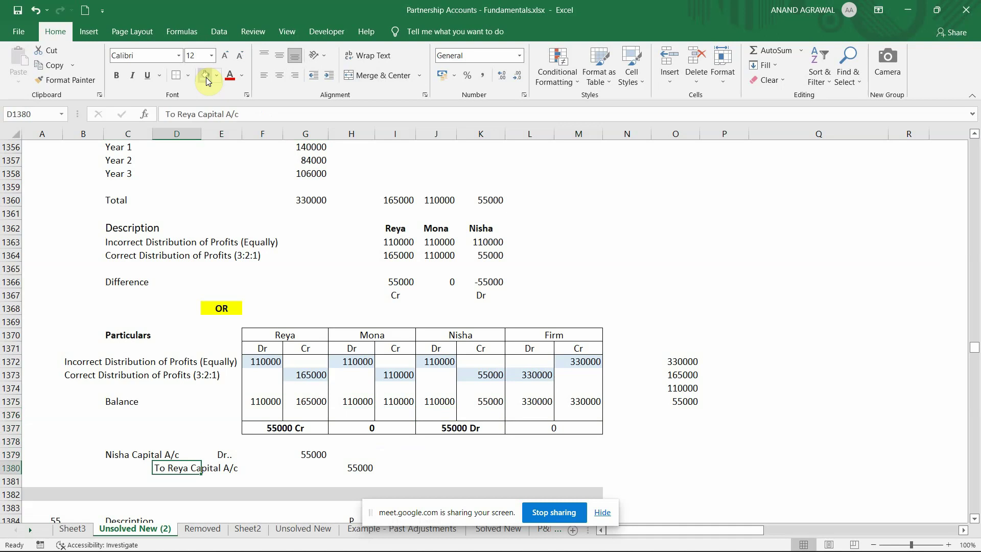
{"action": "key", "text": "Right"}
{"action": "key", "text": "Right"}
{"action": "key", "text": "Right"}
{"action": "key", "text": "Right"}
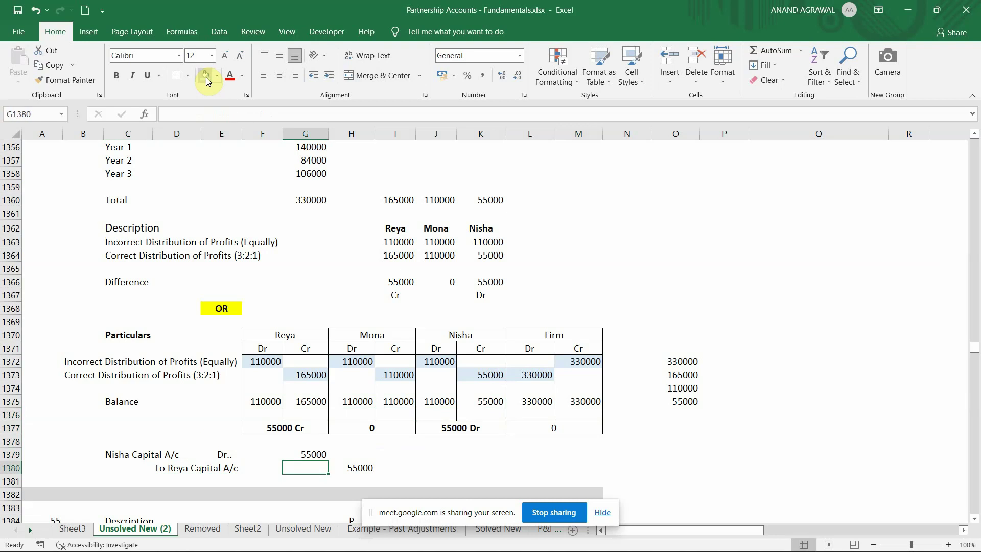
- Return to the first method's table and review the partners' headings and their equal profit shares in row 1363
{"action": "key", "text": "Left"}
{"action": "key", "text": "Left"}
{"action": "key", "text": "Left"}
{"action": "key", "text": "Left"}
{"action": "key", "text": "Left"}
{"action": "key", "text": "Up"}
{"action": "key", "text": "Up"}
{"action": "key", "text": "Up"}
{"action": "key", "text": "Up"}
{"action": "key", "text": "Up"}
{"action": "key", "text": "Up"}
{"action": "key", "text": "Up"}
{"action": "key", "text": "Up"}
{"action": "key", "text": "Up"}
{"action": "key", "text": "Up"}
{"action": "key", "text": "Up"}
{"action": "key", "text": "Up"}
{"action": "key", "text": "Up"}
{"action": "key", "text": "Up"}
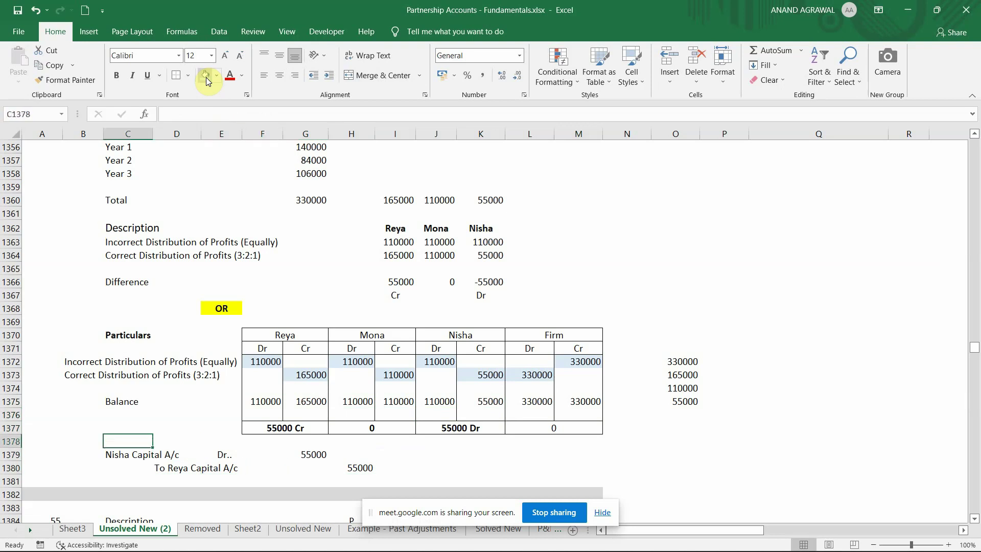
{"action": "key", "text": "Up"}
{"action": "key", "text": "Up"}
{"action": "key", "text": "Up"}
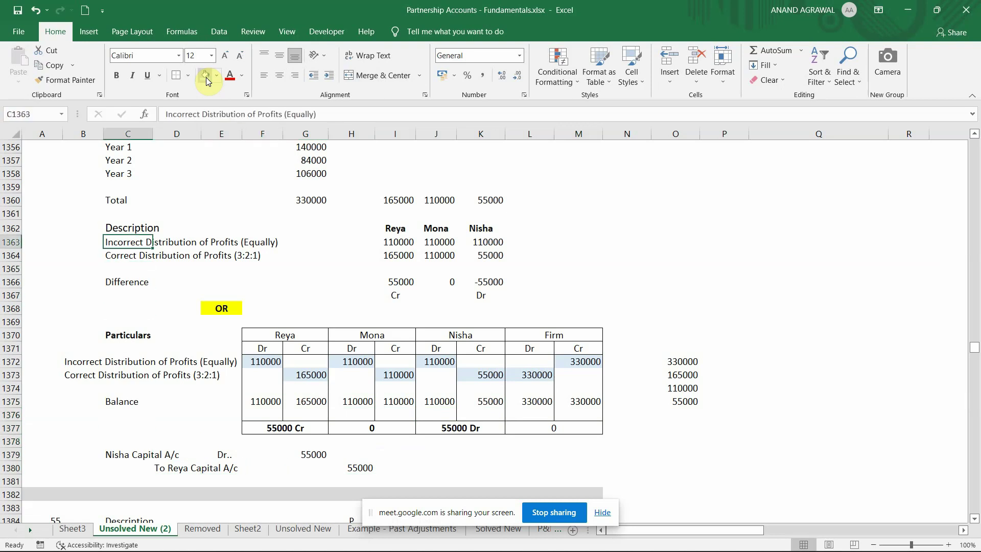
{"action": "key", "text": "Right"}
{"action": "key", "text": "Right"}
{"action": "key", "text": "Right"}
{"action": "key", "text": "Right"}
{"action": "key", "text": "Right"}
{"action": "key", "text": "Right"}
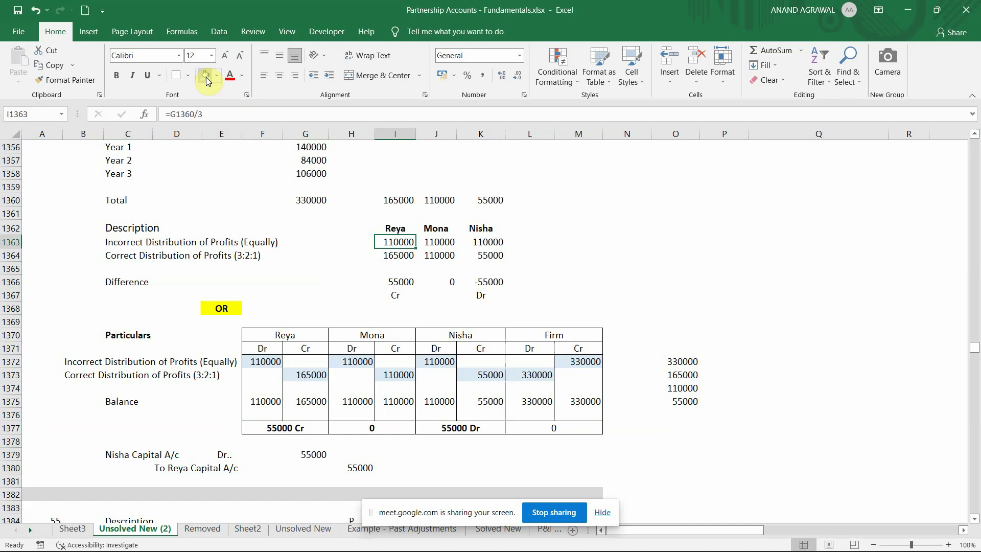
{"action": "key", "text": "Right"}
{"action": "key", "text": "Left"}
{"action": "key", "text": "Up"}
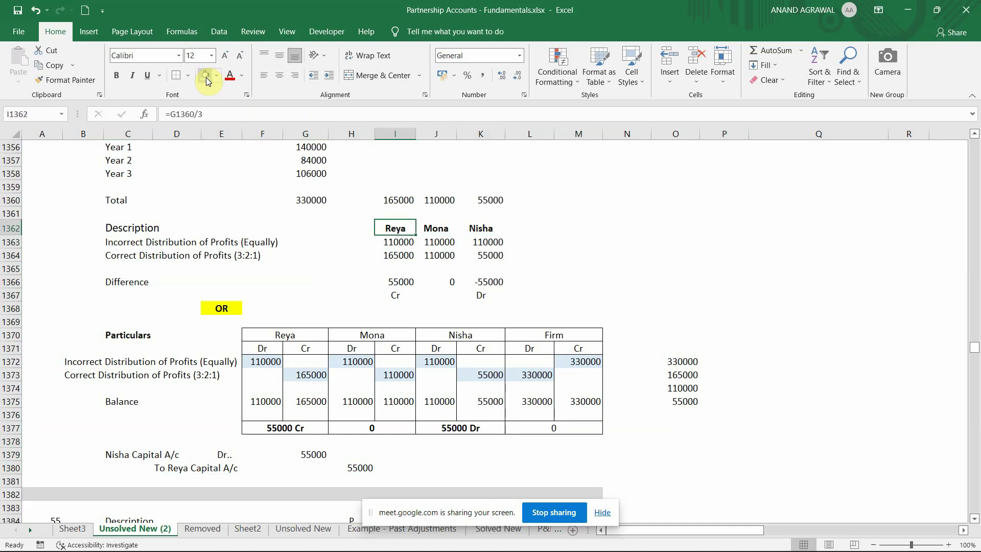
{"action": "key", "text": "Right"}
{"action": "key", "text": "Right"}
{"action": "key", "text": "Down"}
- Review the correct 3:2:1 profit shares in row 1364, starting from the first partner's cell I1364
{"action": "key", "text": "Left"}
{"action": "key", "text": "Left"}
{"action": "key", "text": "Down"}
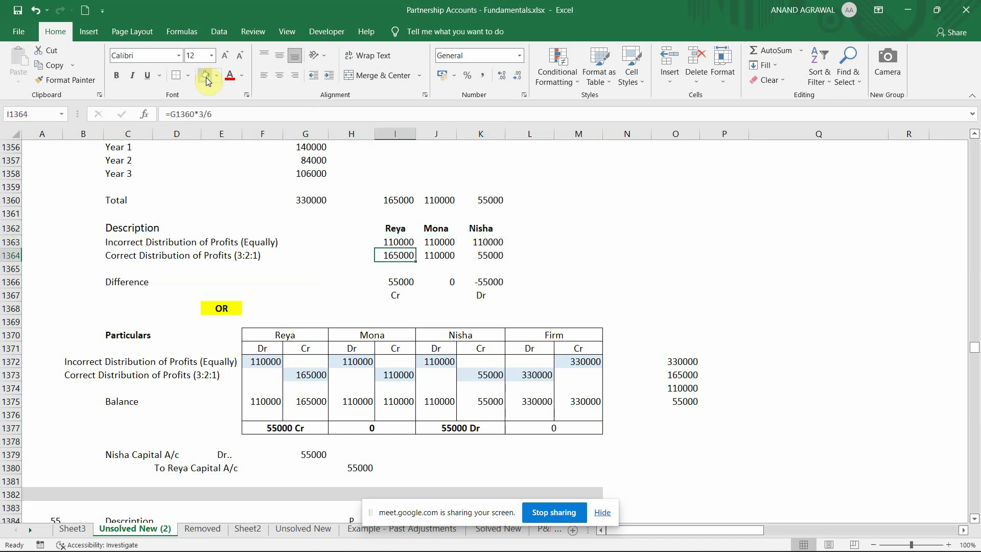
{"action": "key", "text": "Right"}
{"action": "key", "text": "Left"}
- Examine each partner's difference between the correct and incorrect shares in I1366:K1366
{"action": "key", "text": "Down"}
{"action": "key", "text": "Down"}
{"action": "key", "text": "Right"}
{"action": "key", "text": "Right"}
{"action": "key", "text": "Left"}
{"action": "key", "text": "Left"}
{"action": "key", "text": "Right"}
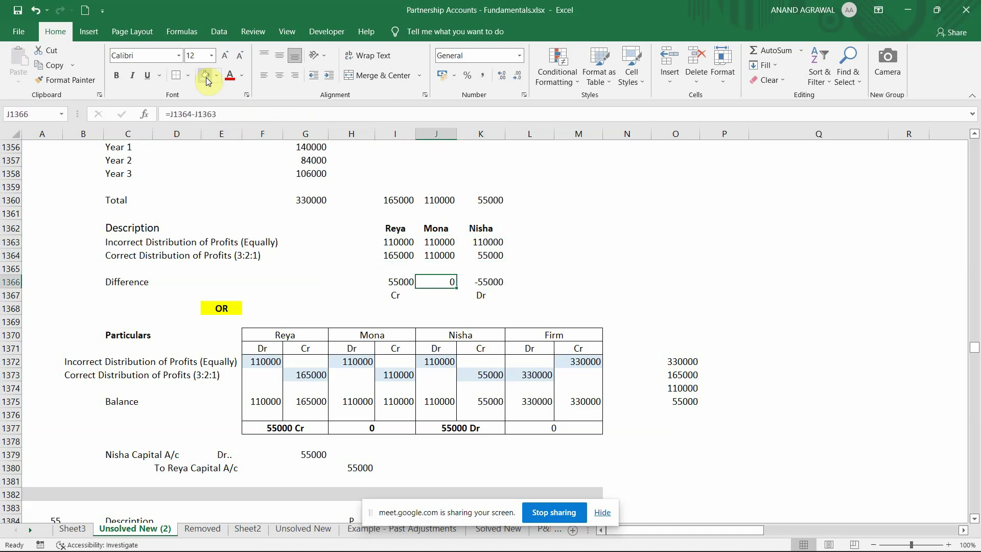
{"action": "key", "text": "Right"}
{"action": "key", "text": "Left"}
{"action": "key", "text": "Left"}
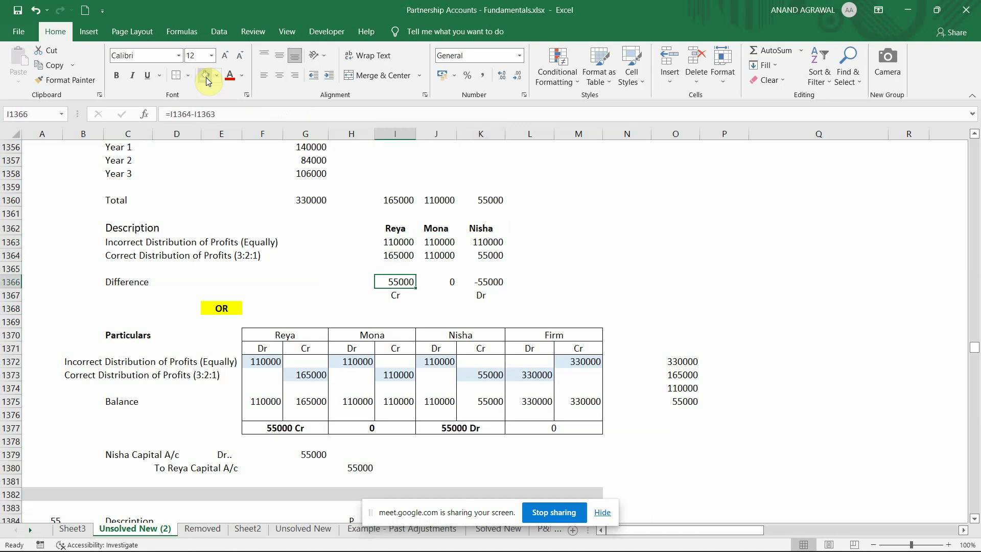
- Compare the difference row and its Cr/Dr labels with the partner and firm headings of the alternative table in row 1370
{"action": "key", "text": "Down"}
{"action": "key", "text": "Down"}
{"action": "key", "text": "Down"}
{"action": "key", "text": "Down"}
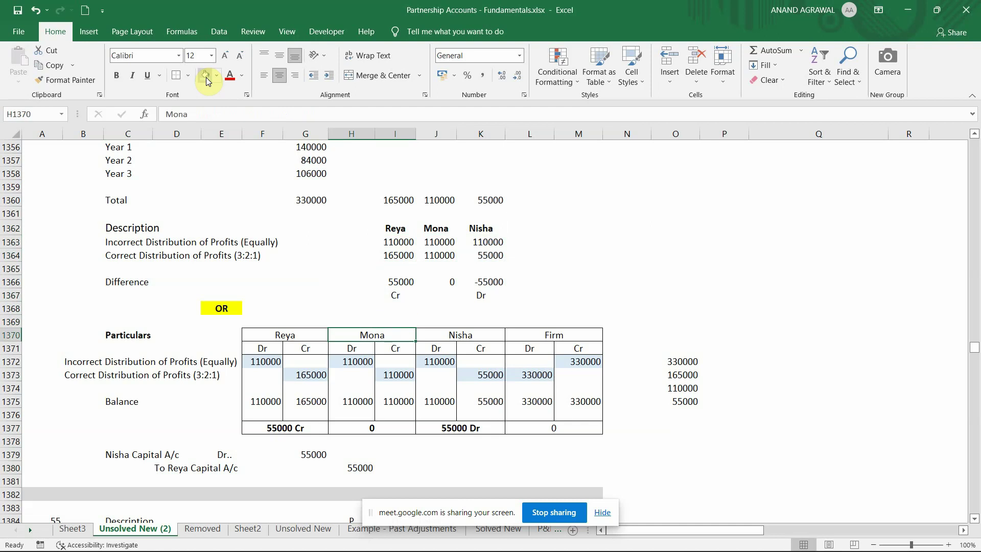
{"action": "key", "text": "Up"}
{"action": "key", "text": "Up"}
{"action": "key", "text": "Up"}
{"action": "key", "text": "Up"}
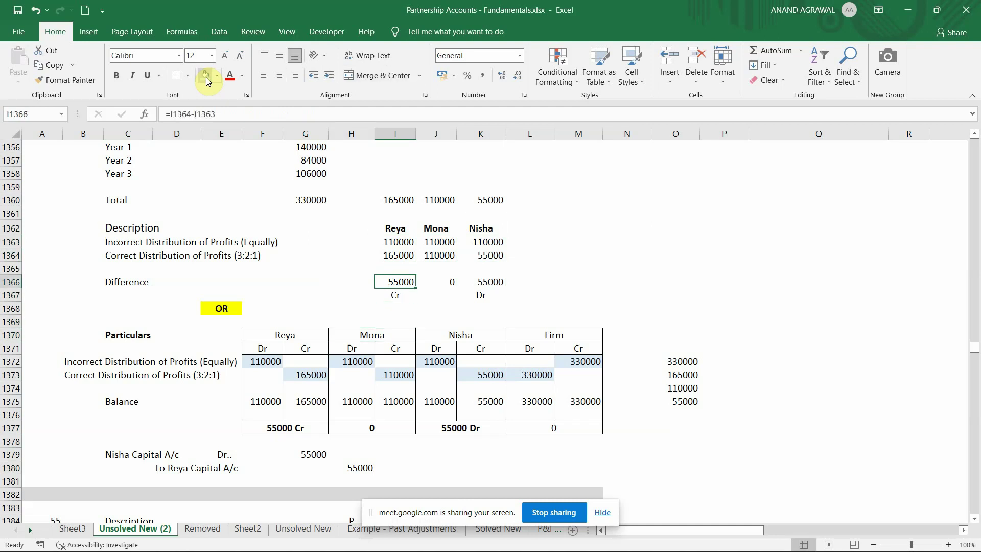
{"action": "key", "text": "Down"}
{"action": "key", "text": "Down"}
{"action": "key", "text": "Down"}
{"action": "key", "text": "Down"}
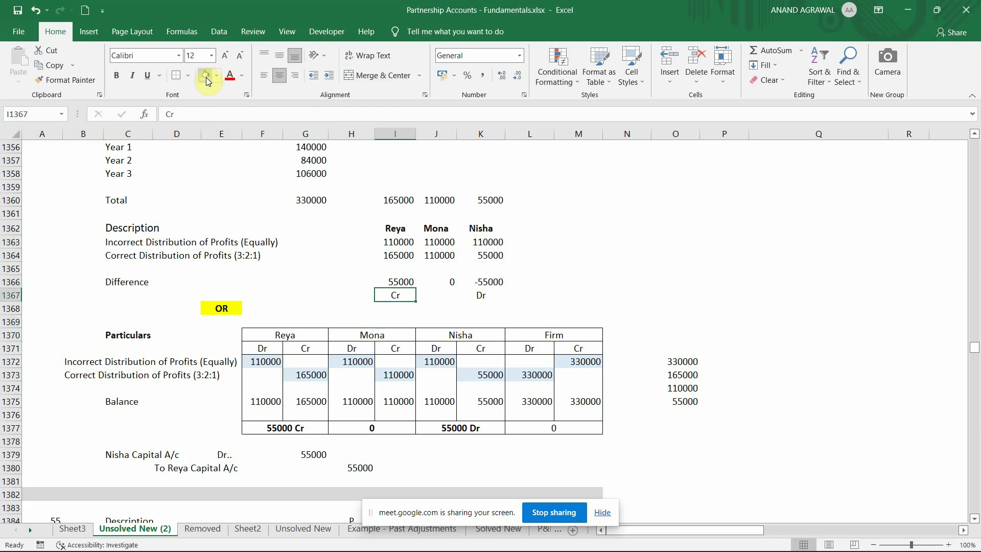
{"action": "key", "text": "Right"}
{"action": "key", "text": "Right"}
{"action": "key", "text": "Down"}
{"action": "key", "text": "Up"}
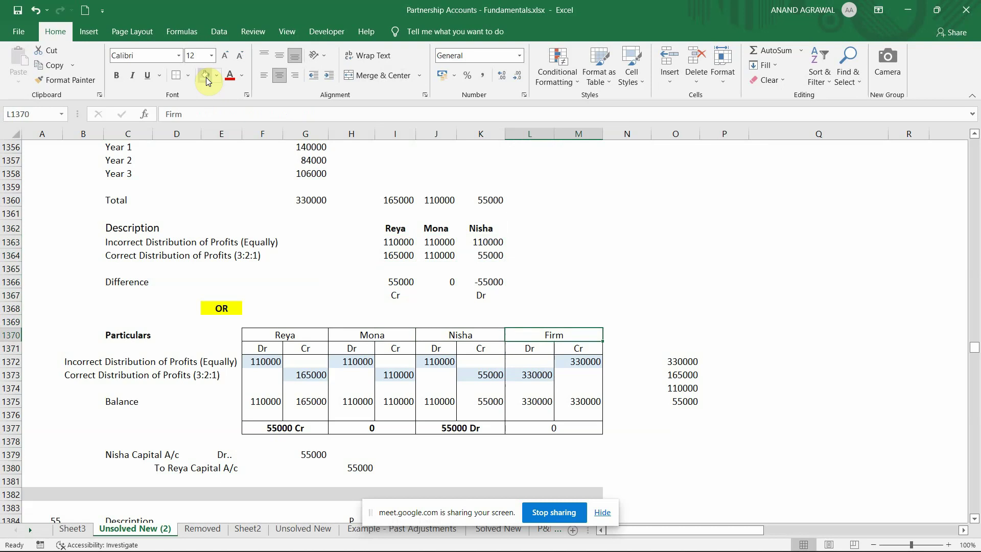
- Trace the first method again from the incorrect distribution row 1363 down to the first partner's difference in I1366
{"action": "key", "text": "Left"}
{"action": "key", "text": "Left"}
{"action": "key", "text": "Left"}
{"action": "key", "text": "Left"}
{"action": "key", "text": "Left"}
{"action": "key", "text": "Up"}
{"action": "key", "text": "Up"}
{"action": "key", "text": "Up"}
{"action": "key", "text": "Up"}
{"action": "key", "text": "Up"}
{"action": "key", "text": "Up"}
{"action": "key", "text": "Up"}
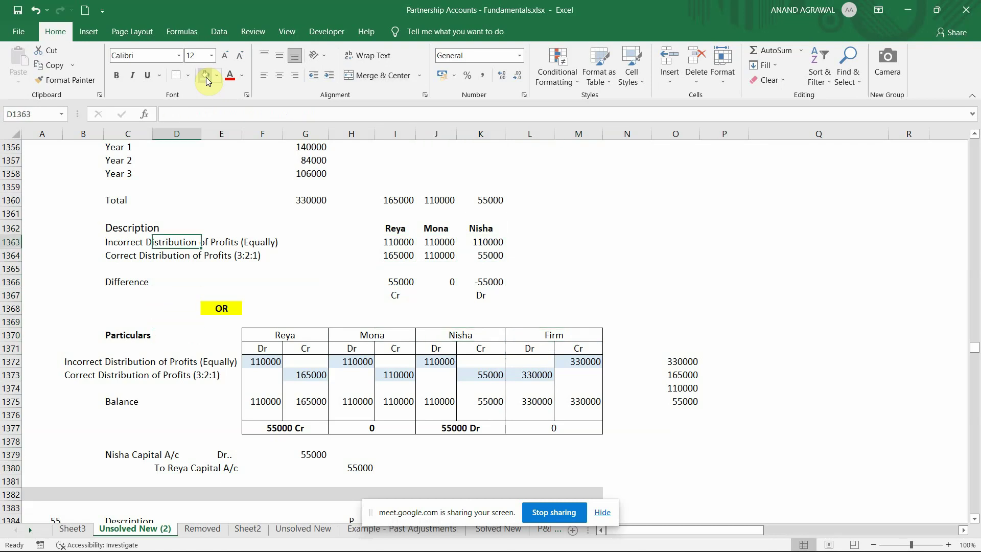
{"action": "key", "text": "Right"}
{"action": "key", "text": "Right"}
{"action": "key", "text": "Right"}
{"action": "key", "text": "Right"}
{"action": "key", "text": "Right"}
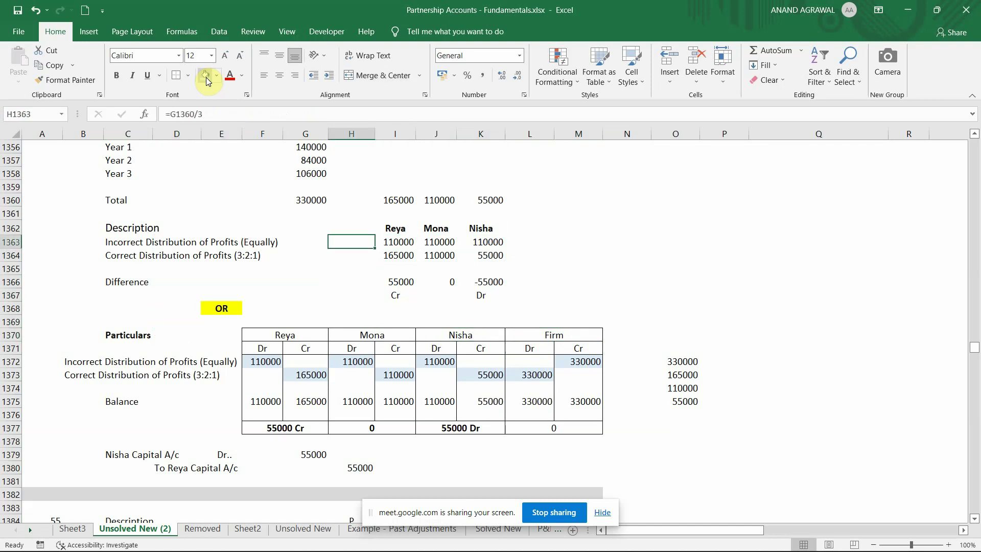
{"action": "key", "text": "Down"}
{"action": "key", "text": "Down"}
{"action": "key", "text": "Down"}
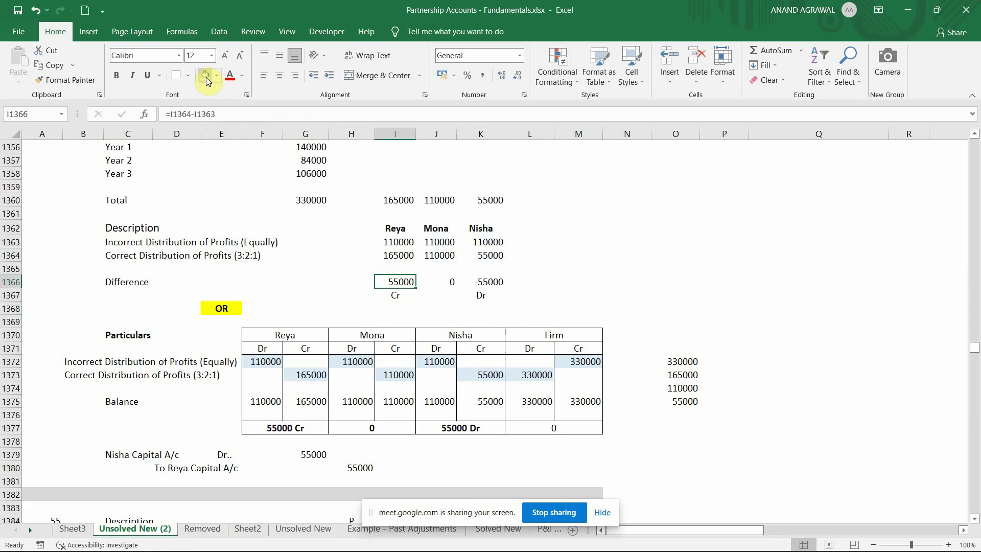
- Check the third partner's difference in K1366 against the incorrect and correct shares above it in column K
{"action": "key", "text": "Right"}
{"action": "key", "text": "Right"}
{"action": "key", "text": "Up"}
{"action": "key", "text": "Up"}
{"action": "key", "text": "Up"}
{"action": "key", "text": "Down"}
{"action": "key", "text": "Down"}
{"action": "key", "text": "Down"}
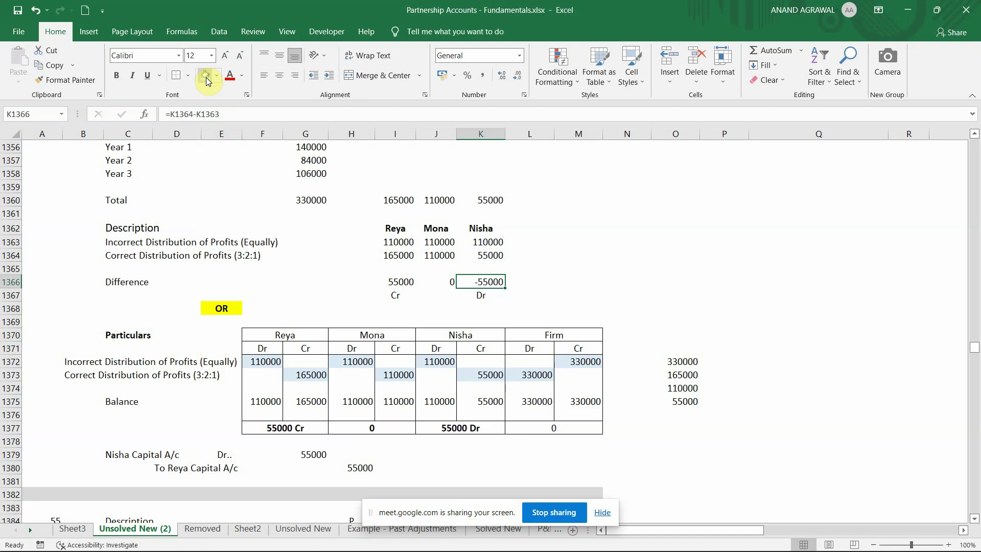
- Trace the third partner's difference and Dr label in column K down to the journal entry in rows 1379:1380
{"action": "key", "text": "Down"}
{"action": "key", "text": "Down"}
{"action": "key", "text": "Down"}
{"action": "key", "text": "Down"}
{"action": "key", "text": "Down"}
{"action": "key", "text": "Down"}
{"action": "key", "text": "Down"}
{"action": "key", "text": "Down"}
{"action": "key", "text": "Down"}
{"action": "key", "text": "Down"}
{"action": "key", "text": "Down"}
{"action": "key", "text": "Down"}
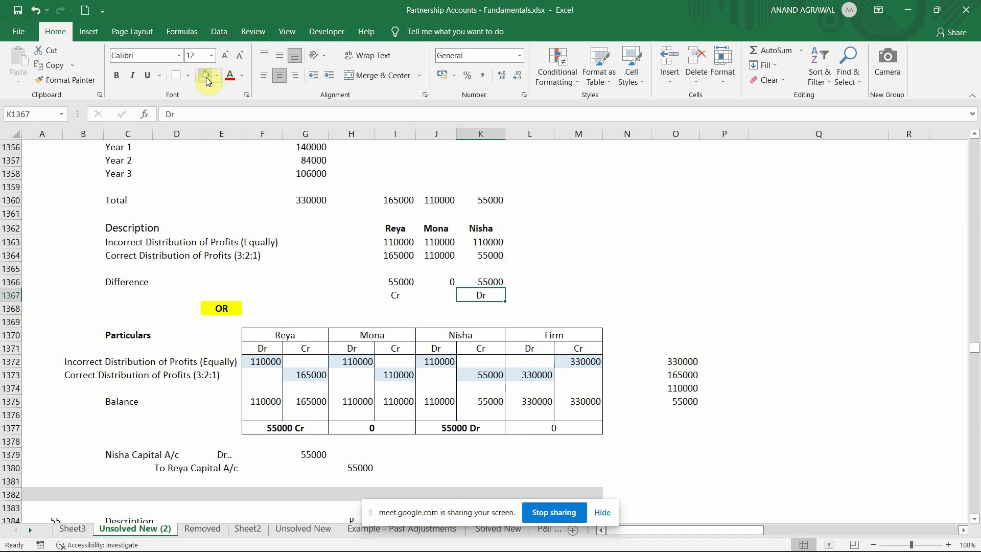
{"action": "key", "text": "Left"}
{"action": "key", "text": "Left"}
{"action": "key", "text": "Left"}
{"action": "key", "text": "Left"}
{"action": "key", "text": "Left"}
{"action": "key", "text": "Left"}
{"action": "key", "text": "Left"}
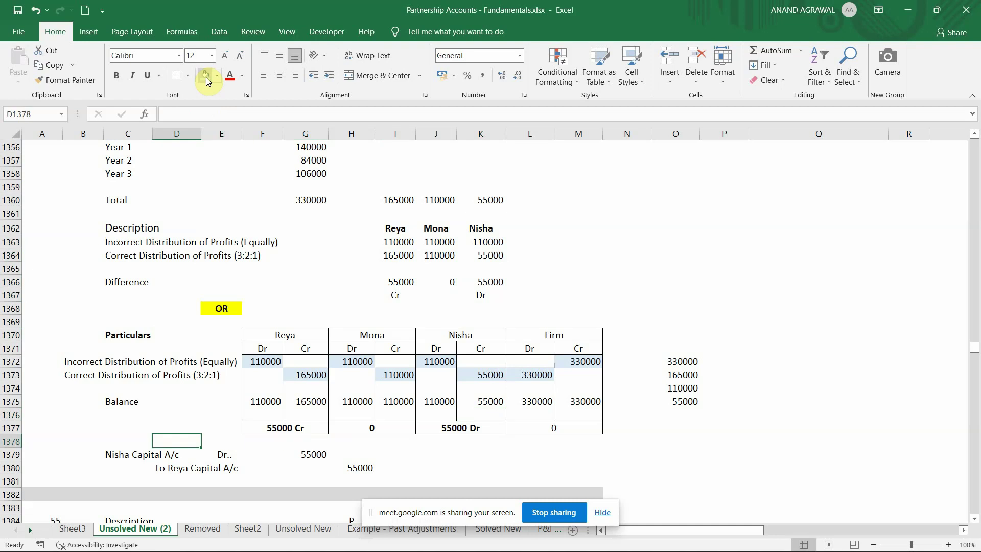
{"action": "key", "text": "Left"}
{"action": "key", "text": "Down"}
{"action": "key", "text": "Right"}
{"action": "key", "text": "Right"}
{"action": "key", "text": "Right"}
- Examine each partner's Dr amount for the incorrect distribution in row 1372 of the alternative table
{"action": "key", "text": "Up"}
{"action": "key", "text": "Up"}
{"action": "key", "text": "Up"}
{"action": "key", "text": "Up"}
{"action": "key", "text": "Up"}
{"action": "key", "text": "Up"}
{"action": "key", "text": "Up"}
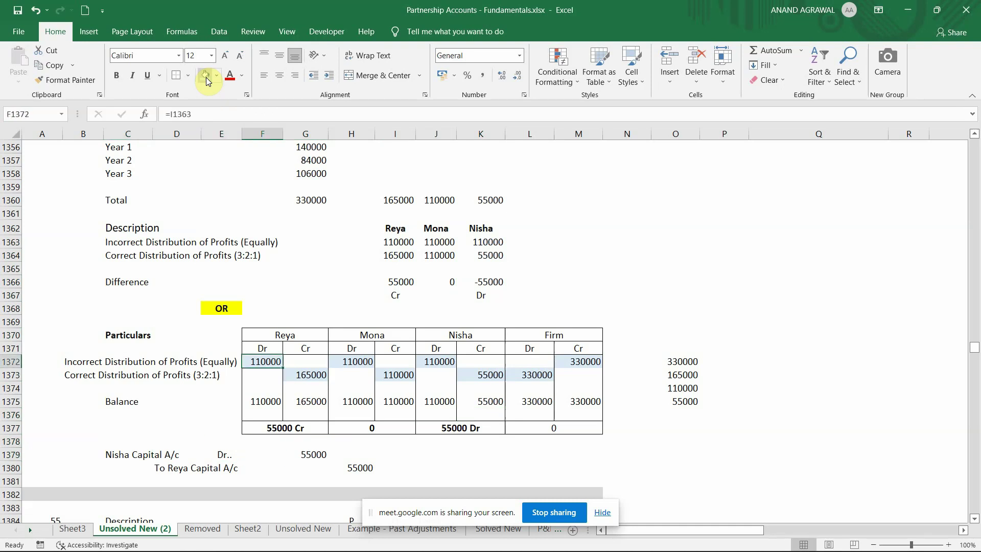
{"action": "key", "text": "Right"}
{"action": "key", "text": "Right"}
{"action": "key", "text": "Right"}
{"action": "key", "text": "Right"}
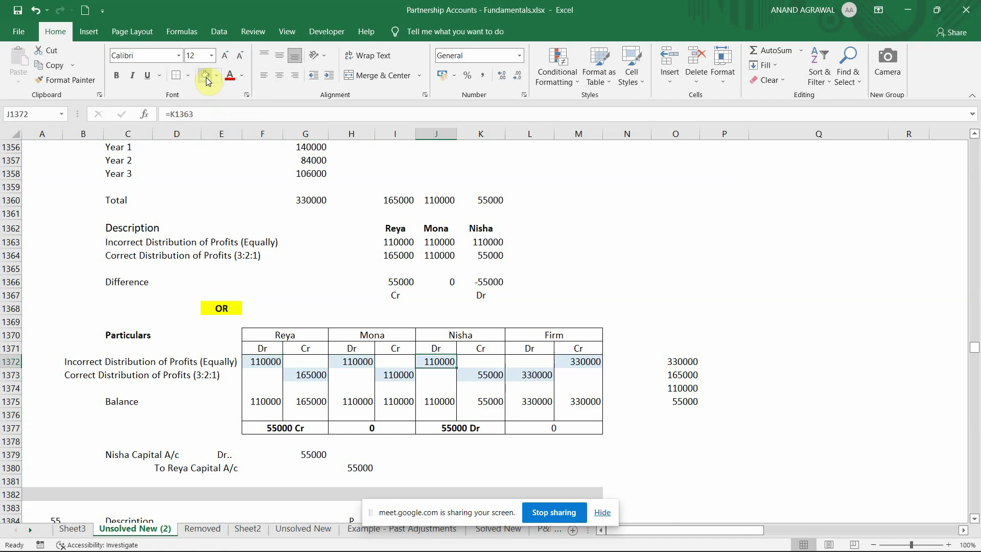
- Follow the third partner's correct share in K1373 down to the net balance in J1377
{"action": "key", "text": "Down"}
{"action": "key", "text": "Right"}
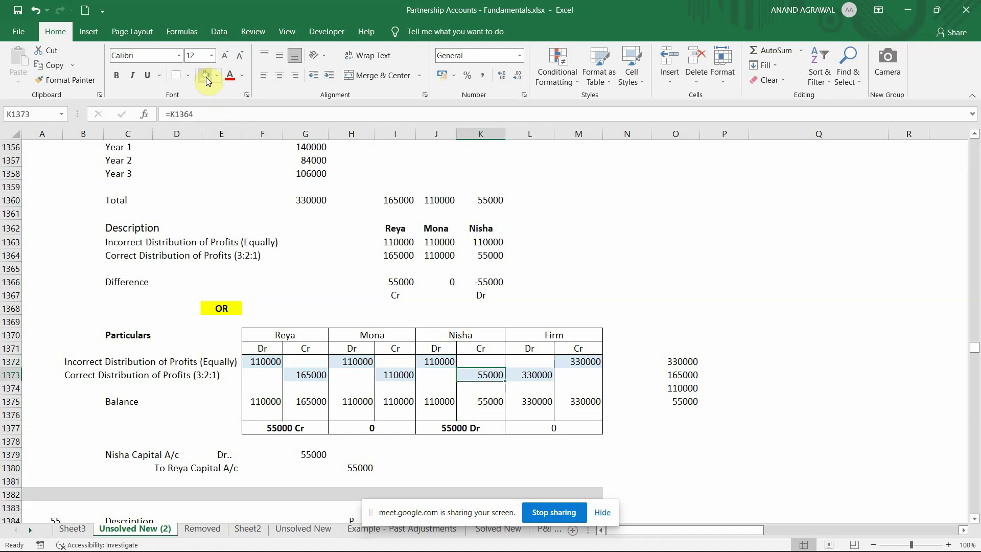
{"action": "key", "text": "Down"}
{"action": "key", "text": "Down"}
{"action": "key", "text": "Down"}
{"action": "key", "text": "Down"}
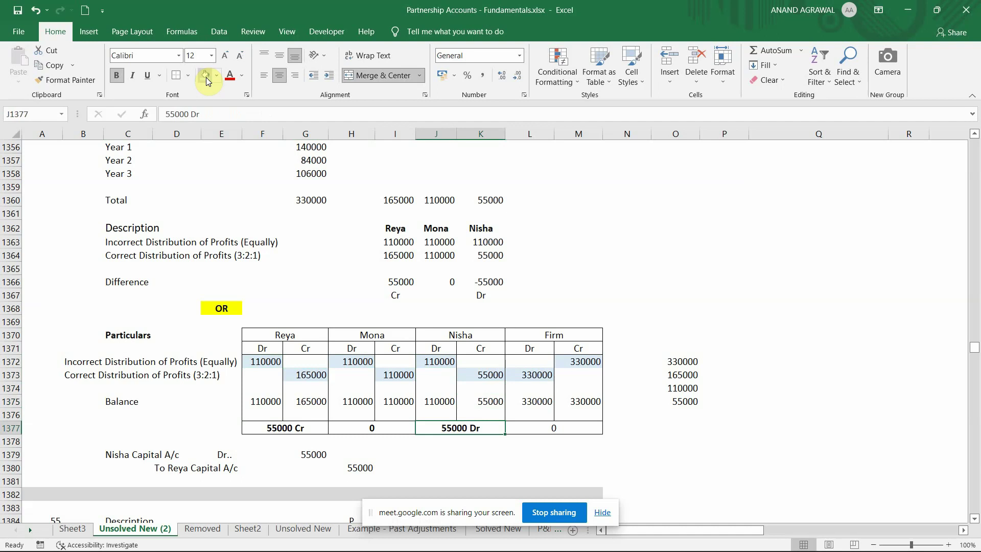
- Check the second partner's net balance in H1377, and the first partner's shares in F1372 and G1373 against the net balance in F1377
{"action": "key", "text": "Left"}
{"action": "key", "text": "Left"}
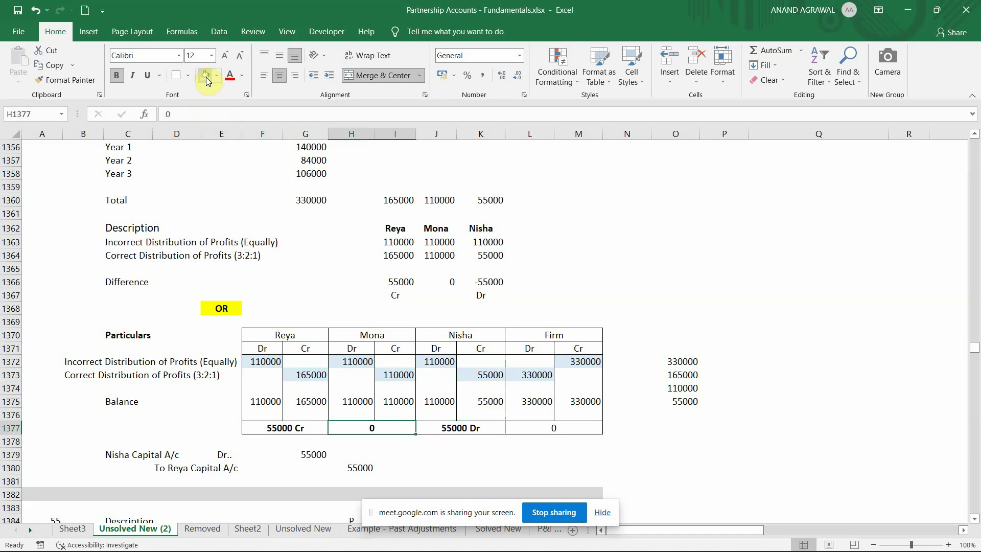
{"action": "key", "text": "Up"}
{"action": "key", "text": "Up"}
{"action": "key", "text": "Up"}
{"action": "key", "text": "Up"}
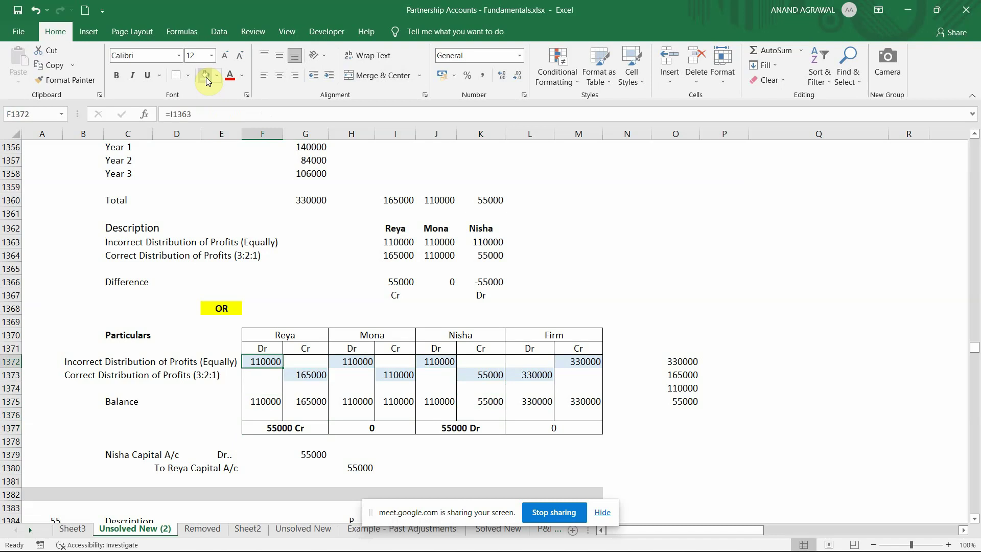
{"action": "key", "text": "Right"}
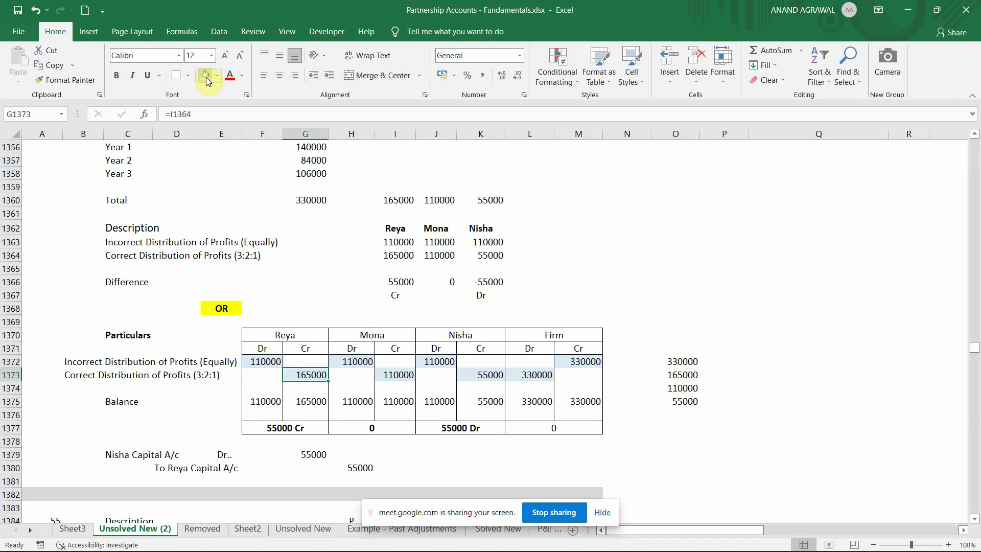
{"action": "key", "text": "Down"}
{"action": "key", "text": "Down"}
{"action": "key", "text": "Down"}
{"action": "key", "text": "Down"}
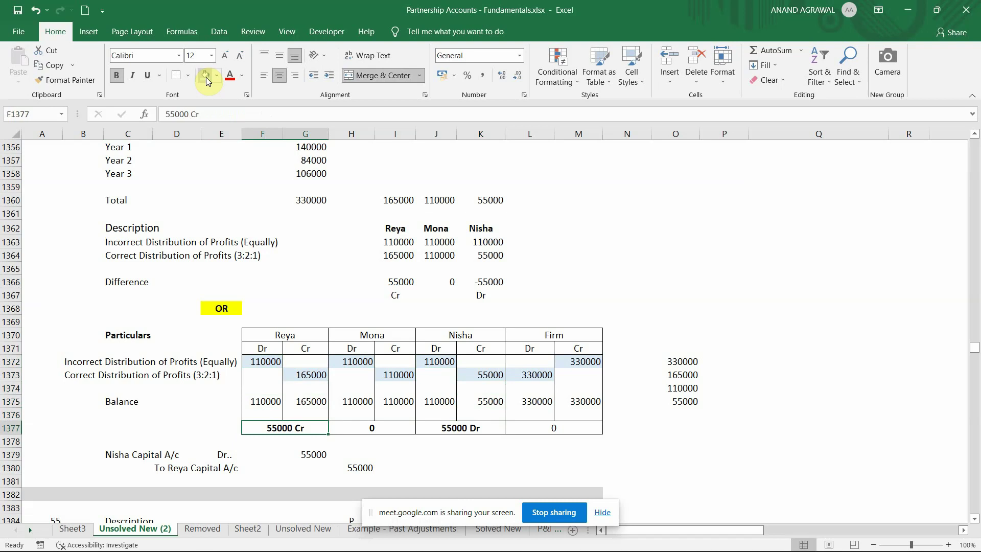
- Compare the first partner's incorrect share in F1372 and correct share in G1373 with the journal entry below the table
{"action": "key", "text": "Up"}
{"action": "key", "text": "Up"}
{"action": "key", "text": "Up"}
{"action": "key", "text": "Up"}
{"action": "key", "text": "Up"}
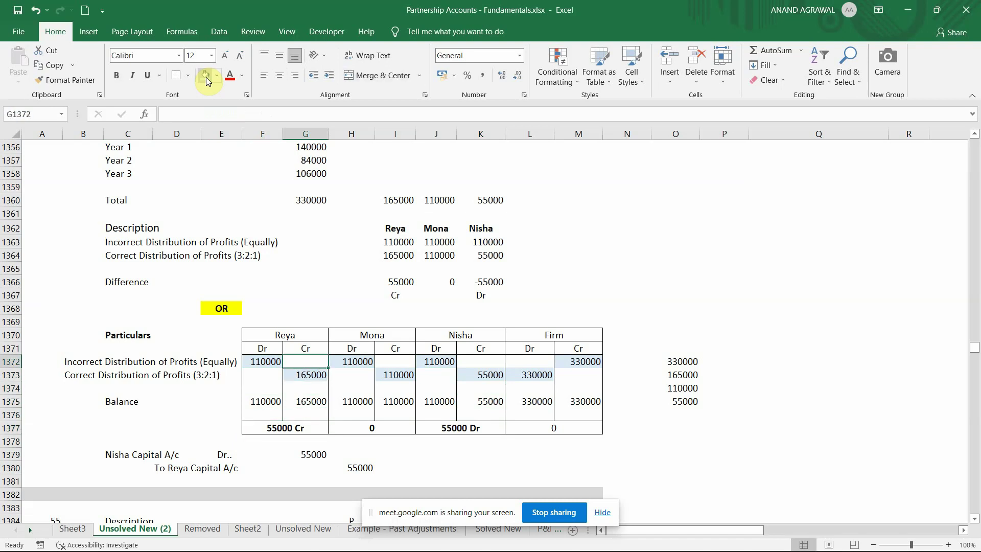
{"action": "key", "text": "Left"}
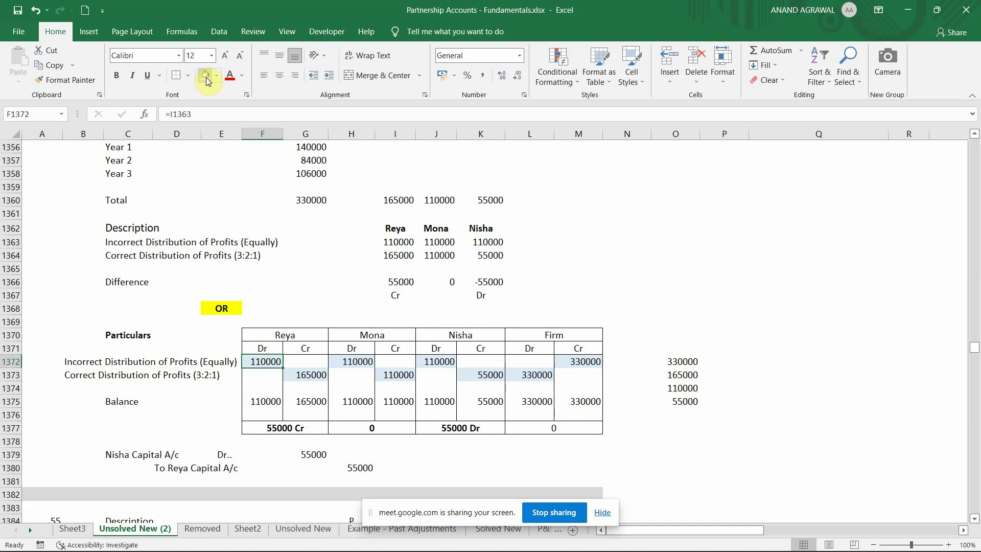
{"action": "key", "text": "Down"}
{"action": "key", "text": "Down"}
{"action": "key", "text": "Down"}
{"action": "key", "text": "Down"}
{"action": "key", "text": "Down"}
{"action": "key", "text": "Down"}
{"action": "key", "text": "Down"}
{"action": "key", "text": "Down"}
{"action": "key", "text": "Down"}
{"action": "key", "text": "Down"}
{"action": "key", "text": "Down"}
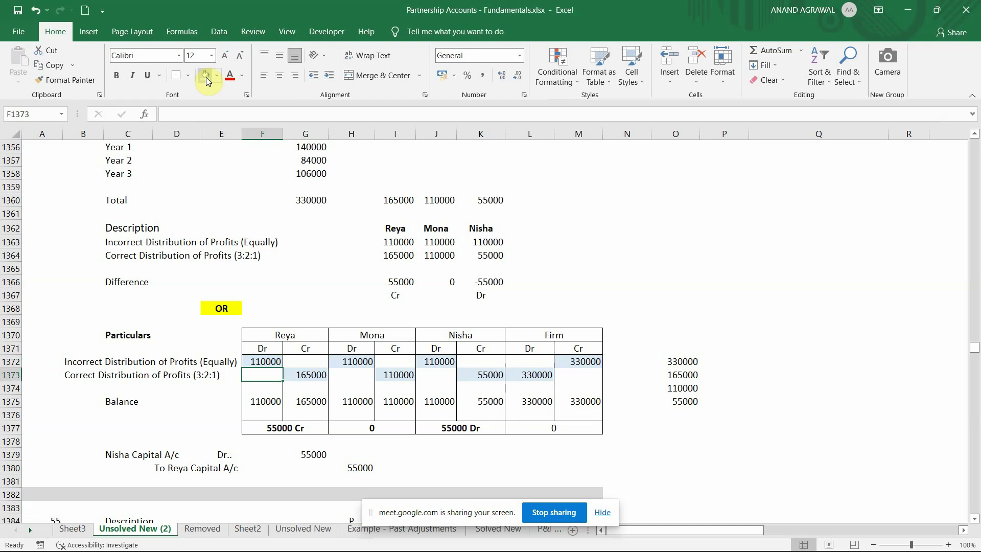
{"action": "key", "text": "Up"}
{"action": "key", "text": "Up"}
{"action": "key", "text": "Up"}
{"action": "key", "text": "Up"}
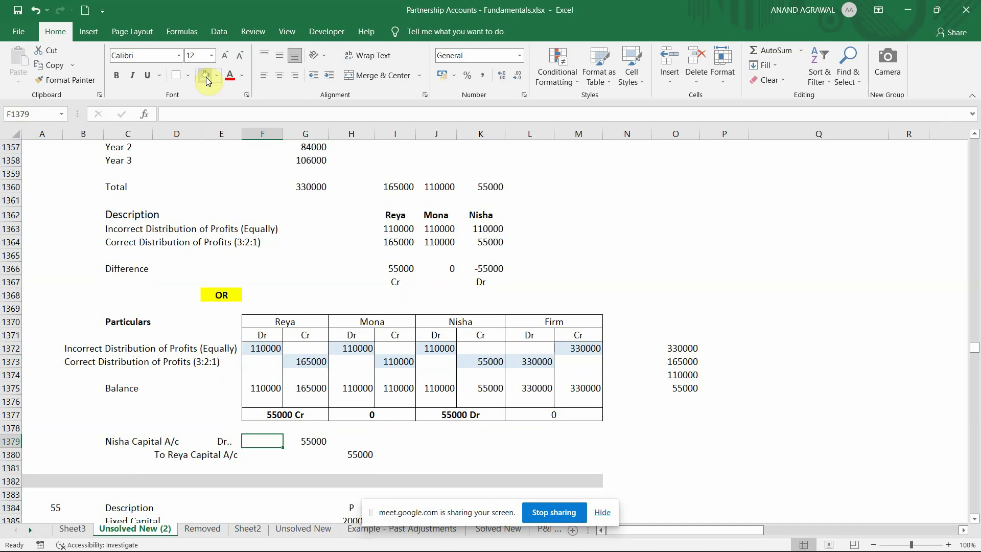
- Review the first partner's columns of the alternative table again, from the journal entry up to the Dr heading in F1371
{"action": "key", "text": "alt+Tab"}
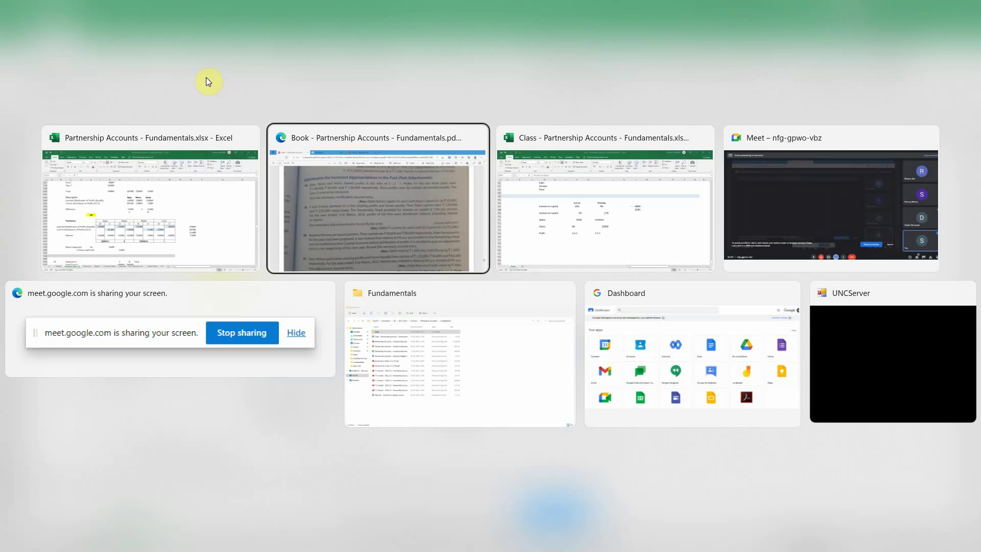
{"action": "key", "text": "alt+Tab"}
{"action": "key", "text": "Up"}
{"action": "key", "text": "Up"}
{"action": "key", "text": "Up"}
{"action": "key", "text": "Up"}
{"action": "key", "text": "Up"}
{"action": "key", "text": "Up"}
{"action": "key", "text": "Up"}
{"action": "key", "text": "Up"}
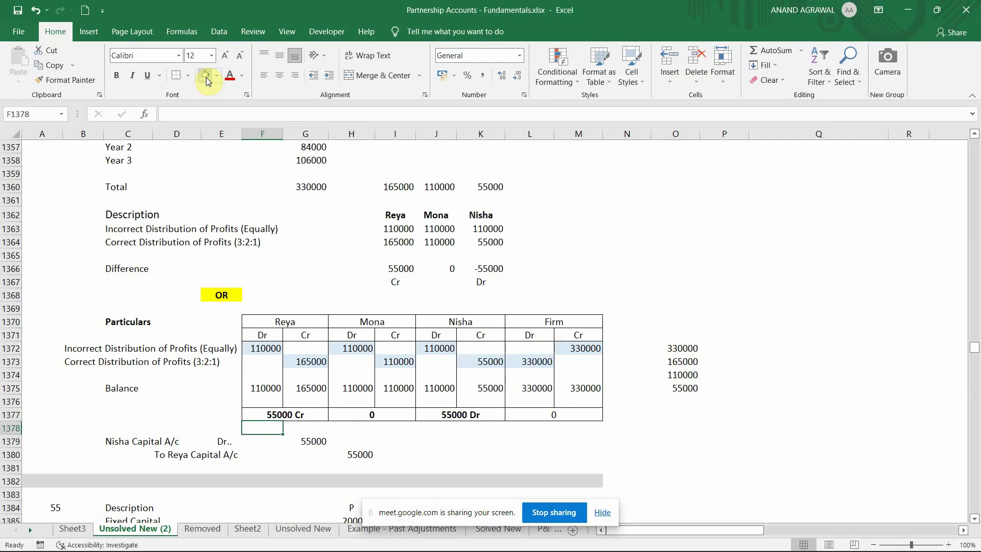
{"action": "key", "text": "Down"}
{"action": "key", "text": "Right"}
{"action": "key", "text": "Left"}
{"action": "key", "text": "Up"}
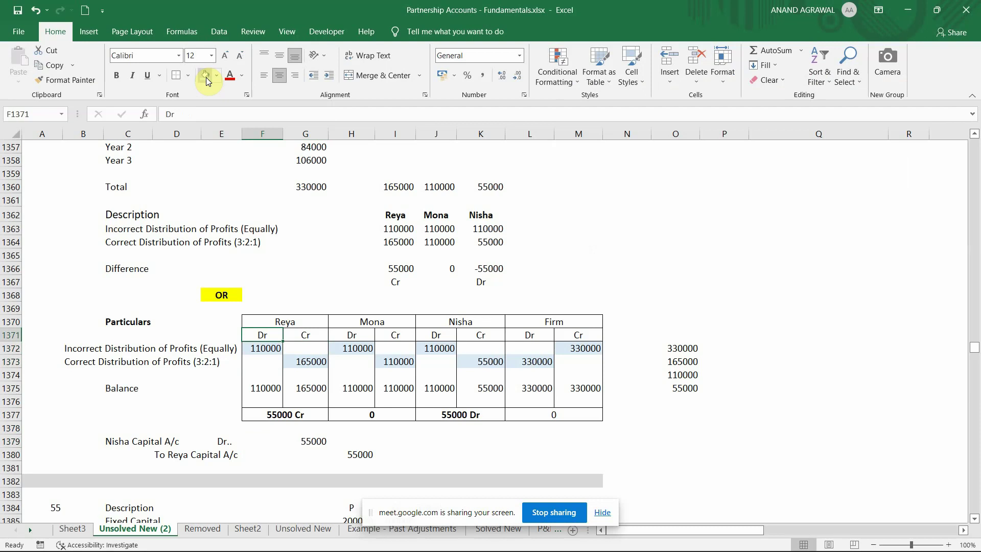
- Go back up the sheet to the earlier question's Partners Capital A/c at row 1317
{"action": "key", "text": "Up"}
{"action": "key", "text": "Up"}
{"action": "key", "text": "Up"}
{"action": "key", "text": "Up"}
{"action": "key", "text": "Up"}
{"action": "key", "text": "Up"}
{"action": "key", "text": "Up"}
{"action": "key", "text": "Up"}
{"action": "key", "text": "Up"}
{"action": "key", "text": "Up"}
{"action": "key", "text": "Up"}
{"action": "key", "text": "Up"}
{"action": "key", "text": "Up"}
{"action": "key", "text": "Up"}
{"action": "key", "text": "Up"}
{"action": "key", "text": "Up"}
{"action": "key", "text": "Up"}
{"action": "key", "text": "Up"}
{"action": "key", "text": "Up"}
{"action": "key", "text": "Up"}
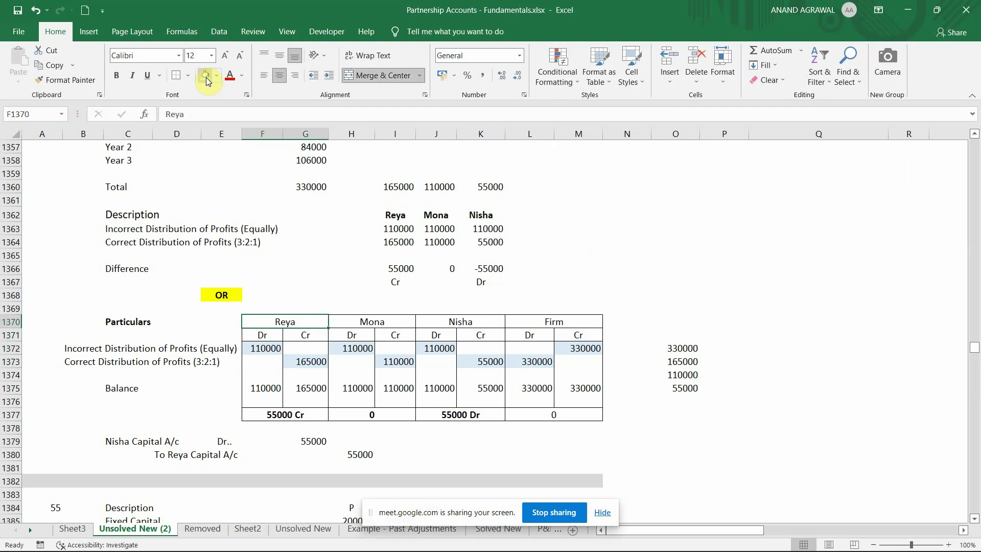
{"action": "key", "text": "Up"}
{"action": "key", "text": "Up"}
{"action": "key", "text": "Up"}
{"action": "key", "text": "Up"}
{"action": "key", "text": "Up"}
{"action": "key", "text": "Up"}
{"action": "key", "text": "Up"}
{"action": "key", "text": "Up"}
{"action": "key", "text": "Up"}
{"action": "key", "text": "Up"}
{"action": "key", "text": "Up"}
{"action": "key", "text": "Up"}
{"action": "key", "text": "Up"}
{"action": "key", "text": "Up"}
{"action": "key", "text": "Up"}
{"action": "key", "text": "Up"}
{"action": "key", "text": "Up"}
{"action": "key", "text": "Up"}
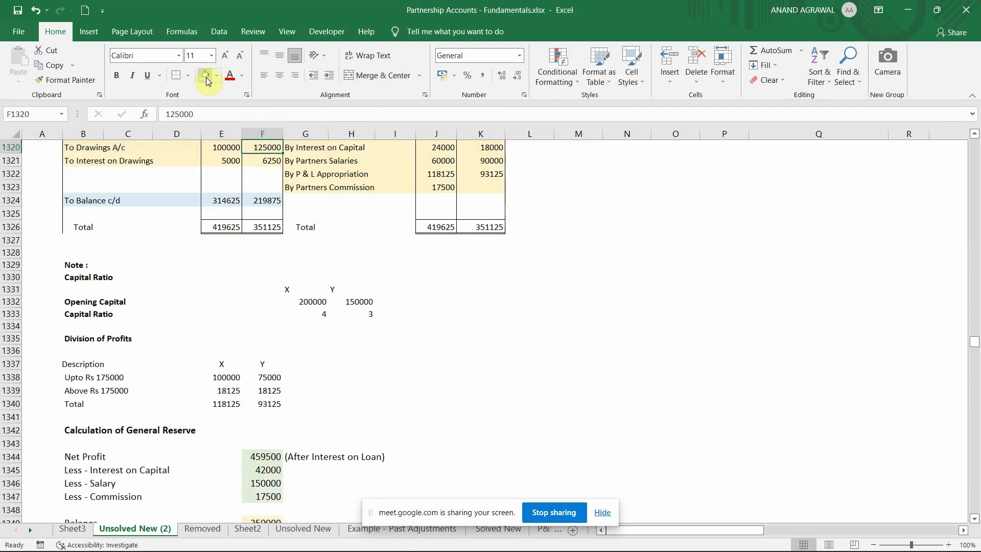
{"action": "key", "text": "Down"}
{"action": "key", "text": "Down"}
{"action": "key", "text": "Left"}
{"action": "key", "text": "Left"}
{"action": "key", "text": "Left"}
{"action": "key", "text": "Left"}
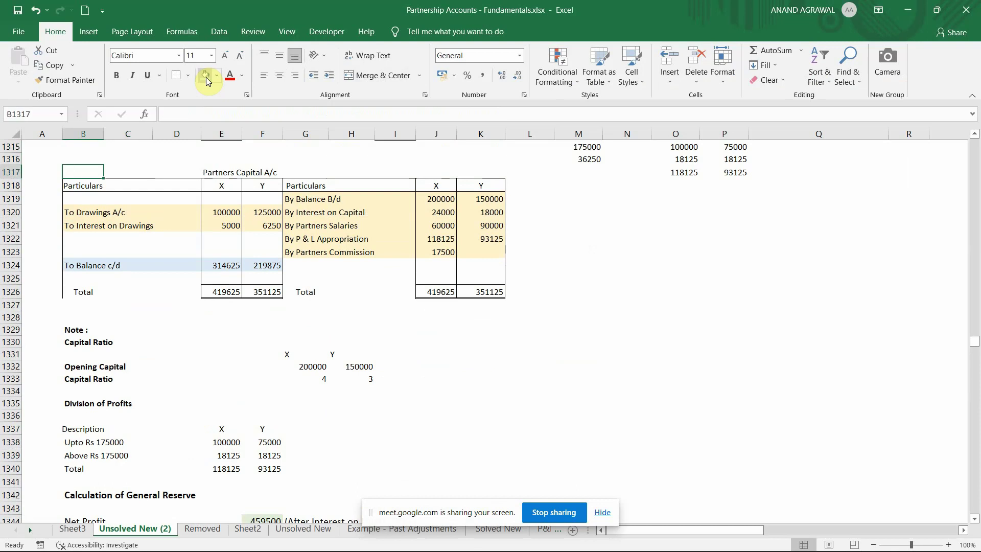
- Review the earlier question's profit appropriation workings above the Partners Capital A/c, up to row 1305
{"action": "key", "text": "Up"}
{"action": "key", "text": "Up"}
{"action": "key", "text": "Up"}
{"action": "key", "text": "Up"}
{"action": "key", "text": "Up"}
{"action": "key", "text": "Up"}
{"action": "key", "text": "Up"}
{"action": "key", "text": "Up"}
{"action": "key", "text": "Up"}
{"action": "key", "text": "Up"}
{"action": "key", "text": "Up"}
{"action": "key", "text": "Up"}
- Return down the sheet past the General Reserve calculation to question 54's alternative table at row 1370
{"action": "key", "text": "Down"}
{"action": "key", "text": "Down"}
{"action": "key", "text": "Down"}
{"action": "key", "text": "Down"}
{"action": "key", "text": "Down"}
{"action": "key", "text": "Down"}
{"action": "key", "text": "Down"}
{"action": "key", "text": "Down"}
{"action": "key", "text": "Down"}
{"action": "key", "text": "Down"}
{"action": "key", "text": "Down"}
{"action": "key", "text": "Down"}
{"action": "key", "text": "Down"}
{"action": "key", "text": "Down"}
{"action": "key", "text": "Down"}
{"action": "key", "text": "Down"}
{"action": "key", "text": "Down"}
{"action": "key", "text": "Down"}
{"action": "key", "text": "Down"}
{"action": "key", "text": "Down"}
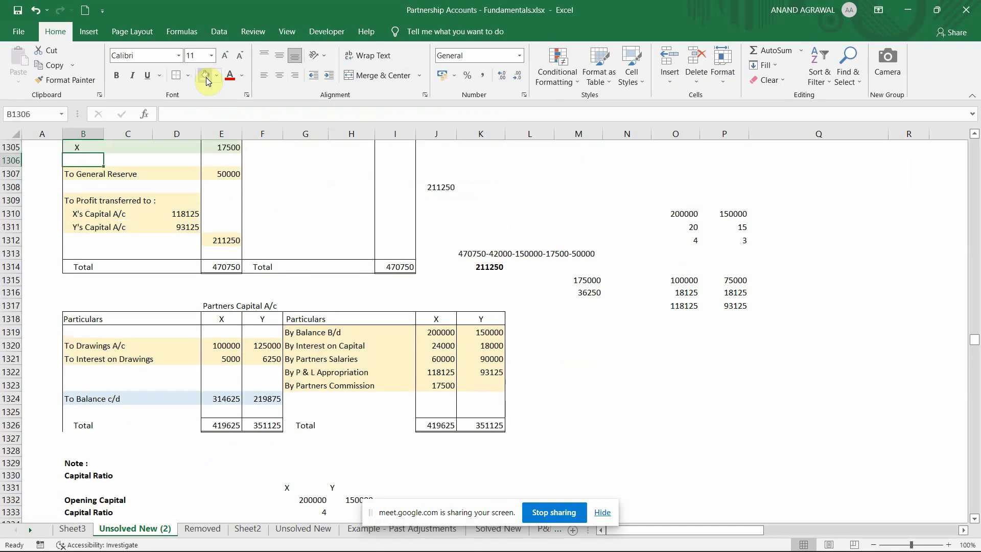
{"action": "key", "text": "Down"}
{"action": "key", "text": "Down"}
{"action": "key", "text": "Down"}
{"action": "key", "text": "Down"}
{"action": "key", "text": "Down"}
{"action": "key", "text": "Down"}
{"action": "key", "text": "Down"}
{"action": "key", "text": "Down"}
{"action": "key", "text": "Down"}
{"action": "key", "text": "Down"}
{"action": "key", "text": "Down"}
{"action": "key", "text": "Down"}
{"action": "key", "text": "Down"}
{"action": "key", "text": "Down"}
{"action": "key", "text": "Down"}
{"action": "key", "text": "Down"}
{"action": "key", "text": "Down"}
{"action": "key", "text": "Down"}
{"action": "key", "text": "Down"}
{"action": "key", "text": "Down"}
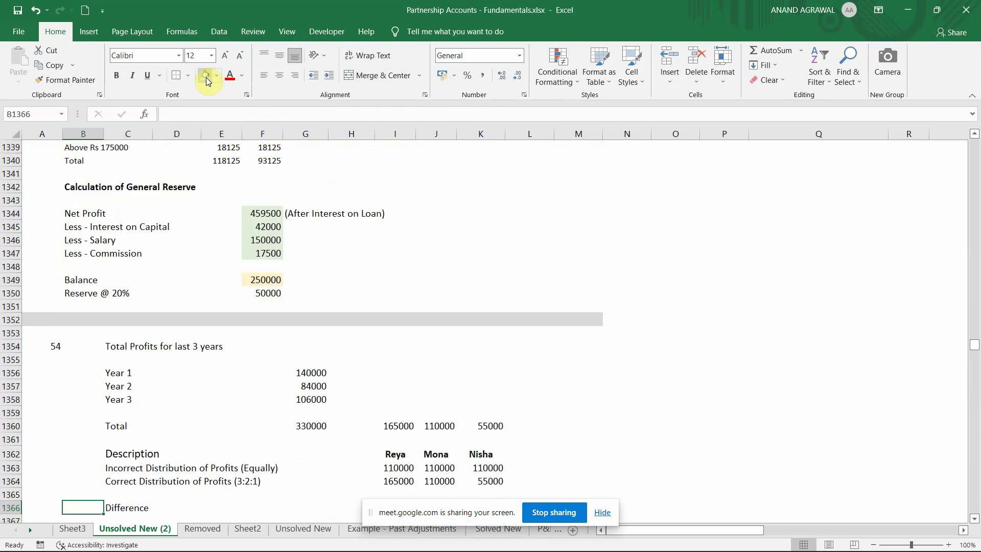
{"action": "key", "text": "Up"}
{"action": "key", "text": "Up"}
{"action": "key", "text": "Up"}
{"action": "key", "text": "Up"}
{"action": "key", "text": "Up"}
{"action": "key", "text": "Up"}
{"action": "key", "text": "Up"}
{"action": "key", "text": "Up"}
{"action": "key", "text": "Up"}
{"action": "key", "text": "Up"}
{"action": "key", "text": "Up"}
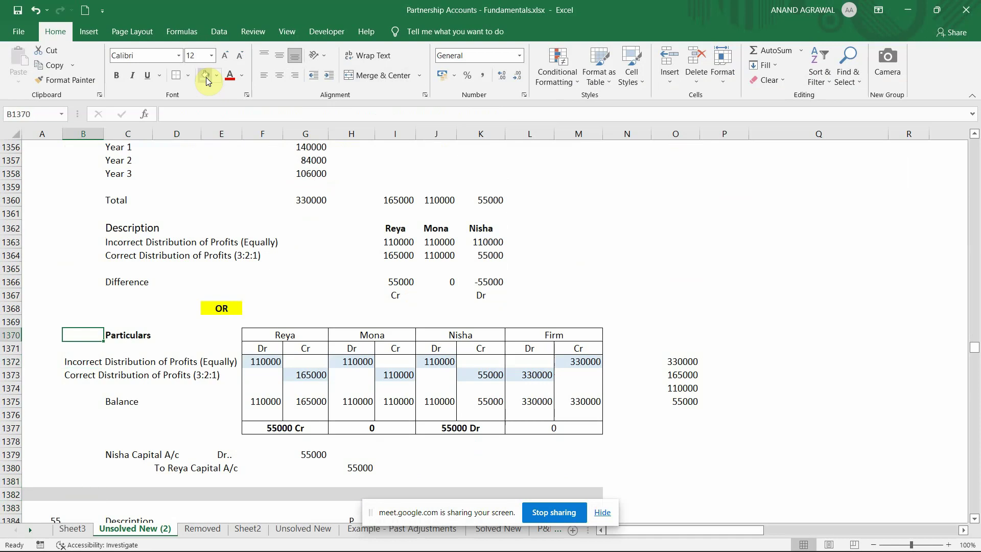
- Select the alternative table's heading row, from B1370 across the partner columns to the Firm column, to point out its layout
{"action": "key", "text": "Right"}
{"action": "key", "text": "Right"}
{"action": "key", "text": "Right"}
{"action": "key", "text": "Right"}
{"action": "key", "text": "Left"}
{"action": "key", "text": "Left"}
{"action": "key", "text": "Left"}
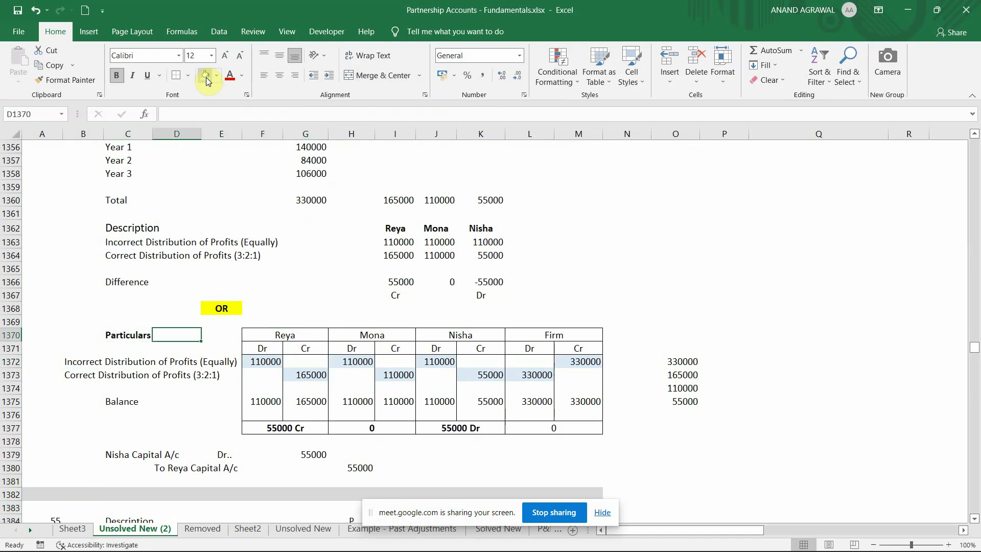
{"action": "key", "text": "shift+Right"}
{"action": "key", "text": "shift+Right"}
{"action": "key", "text": "shift+Right"}
{"action": "key", "text": "shift+Right"}
{"action": "key", "text": "shift+Right"}
{"action": "key", "text": "shift+Right"}
{"action": "key", "text": "shift+Left"}
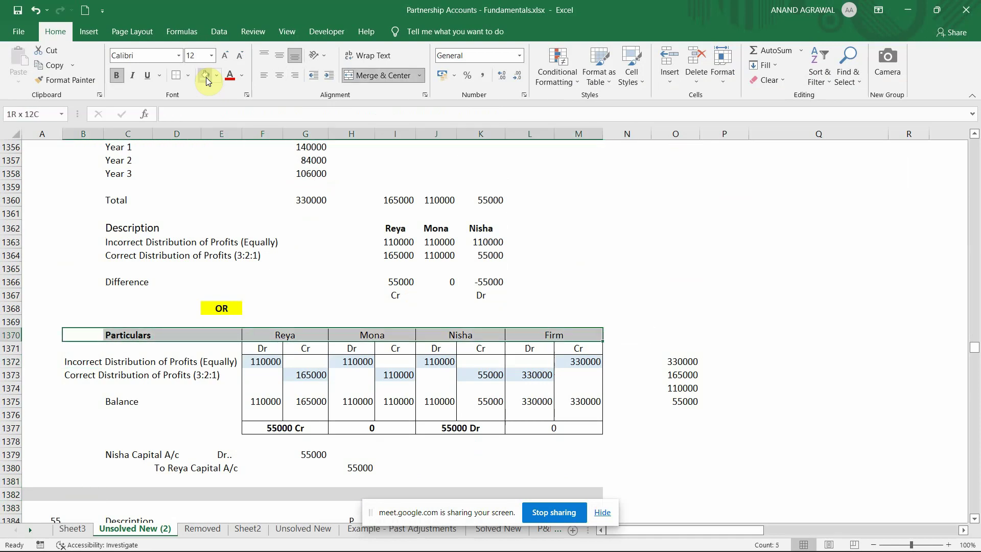
{"action": "key", "text": "shift+Left"}
{"action": "key", "text": "shift+Right"}
{"action": "key", "text": "shift+Right"}
{"action": "key", "text": "shift+Left"}
- Look down the sheet past question 54's journal entry to question 55's interest on capital workings, as far as row 1396
{"action": "key", "text": "Down"}
{"action": "key", "text": "Down"}
{"action": "key", "text": "Down"}
{"action": "key", "text": "Down"}
{"action": "key", "text": "Down"}
{"action": "key", "text": "Down"}
{"action": "key", "text": "Down"}
{"action": "key", "text": "Down"}
{"action": "key", "text": "Down"}
{"action": "key", "text": "Down"}
{"action": "key", "text": "Down"}
{"action": "key", "text": "Down"}
{"action": "key", "text": "Down"}
{"action": "key", "text": "Down"}
{"action": "key", "text": "Down"}
{"action": "key", "text": "Down"}
{"action": "key", "text": "Down"}
{"action": "key", "text": "Down"}
{"action": "key", "text": "Down"}
{"action": "key", "text": "Down"}
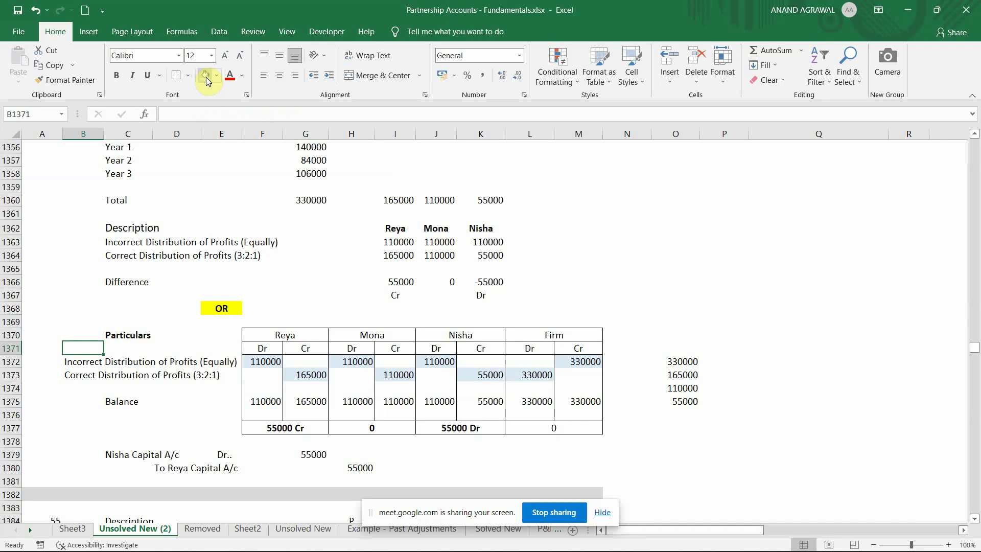
- Go back to the start of question 55 at row 1384 and switch to the textbook PDF in the browser to read the question
{"action": "key", "text": "Up"}
{"action": "key", "text": "Up"}
{"action": "key", "text": "Up"}
{"action": "key", "text": "Up"}
{"action": "key", "text": "Up"}
{"action": "key", "text": "Up"}
{"action": "key", "text": "Up"}
{"action": "key", "text": "Up"}
{"action": "key", "text": "Up"}
{"action": "key", "text": "Up"}
{"action": "key", "text": "Up"}
{"action": "key", "text": "Up"}
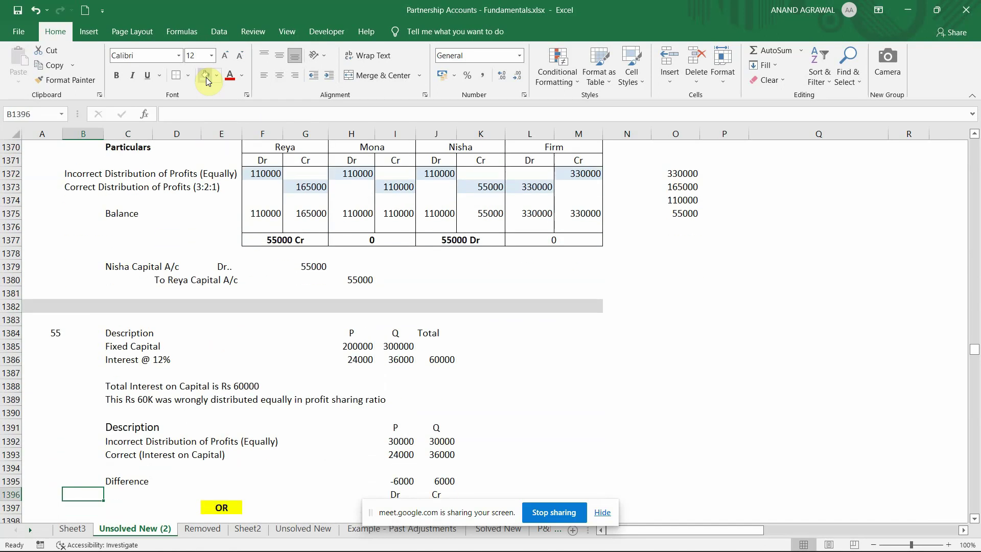
{"action": "key", "text": "alt+Tab"}
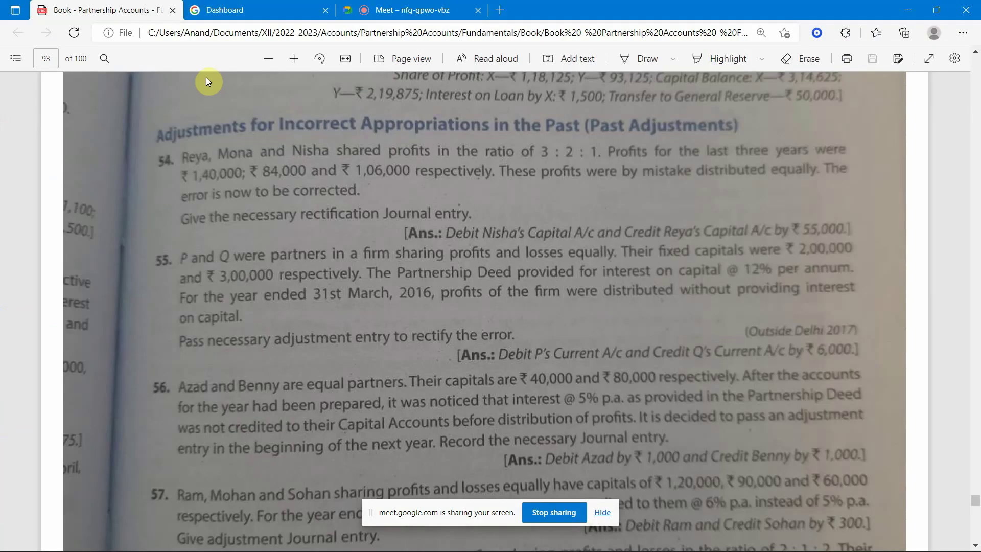
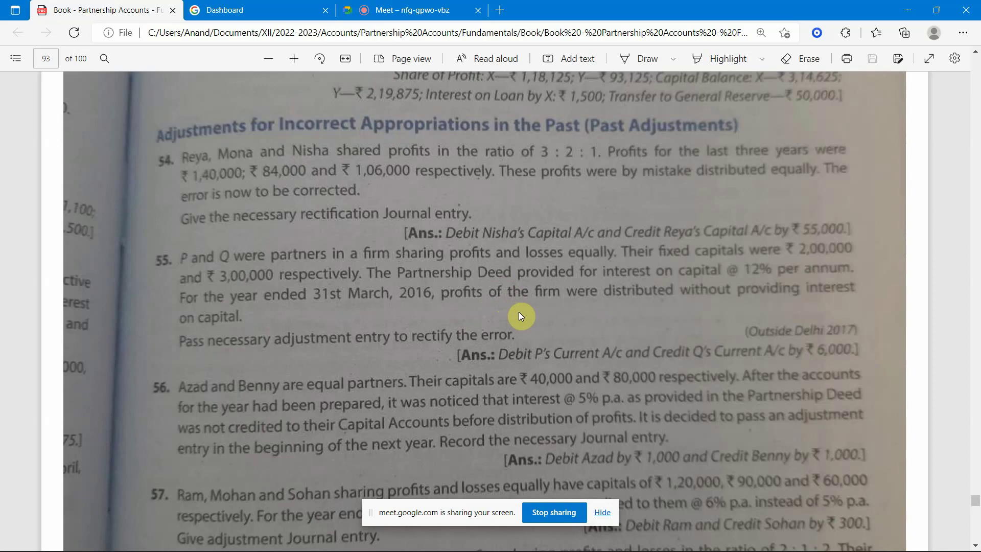
- Switch back to the Excel workbook and go up past question 54's workings to the General Reserve calculation at row 1346
{"action": "key", "text": "alt+Tab"}
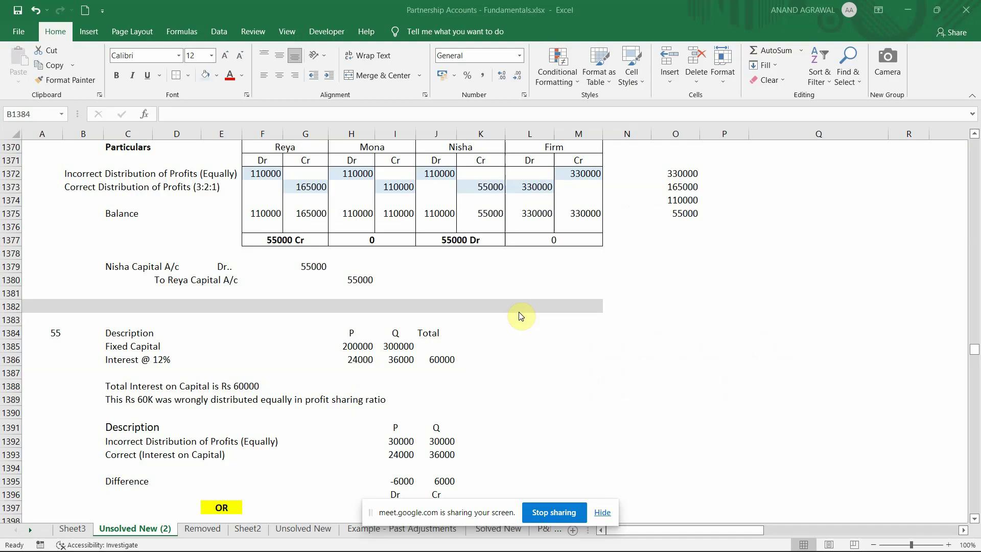
{"action": "key", "text": "Up"}
{"action": "key", "text": "Up"}
{"action": "key", "text": "Up"}
{"action": "key", "text": "Up"}
{"action": "key", "text": "Up"}
{"action": "key", "text": "Up"}
{"action": "key", "text": "Up"}
{"action": "key", "text": "Up"}
{"action": "key", "text": "Up"}
{"action": "key", "text": "Up"}
{"action": "key", "text": "Up"}
{"action": "key", "text": "Up"}
{"action": "key", "text": "Up"}
{"action": "key", "text": "Up"}
{"action": "key", "text": "Up"}
{"action": "key", "text": "Up"}
{"action": "key", "text": "Up"}
{"action": "key", "text": "Up"}
{"action": "key", "text": "Up"}
{"action": "key", "text": "Up"}
{"action": "key", "text": "Up"}
{"action": "key", "text": "Up"}
{"action": "key", "text": "Up"}
{"action": "key", "text": "Up"}
{"action": "key", "text": "Up"}
{"action": "key", "text": "Up"}
{"action": "key", "text": "Up"}
{"action": "key", "text": "Up"}
{"action": "key", "text": "Up"}
{"action": "key", "text": "Up"}
{"action": "key", "text": "Up"}
{"action": "key", "text": "Up"}
{"action": "key", "text": "Up"}
{"action": "key", "text": "Up"}
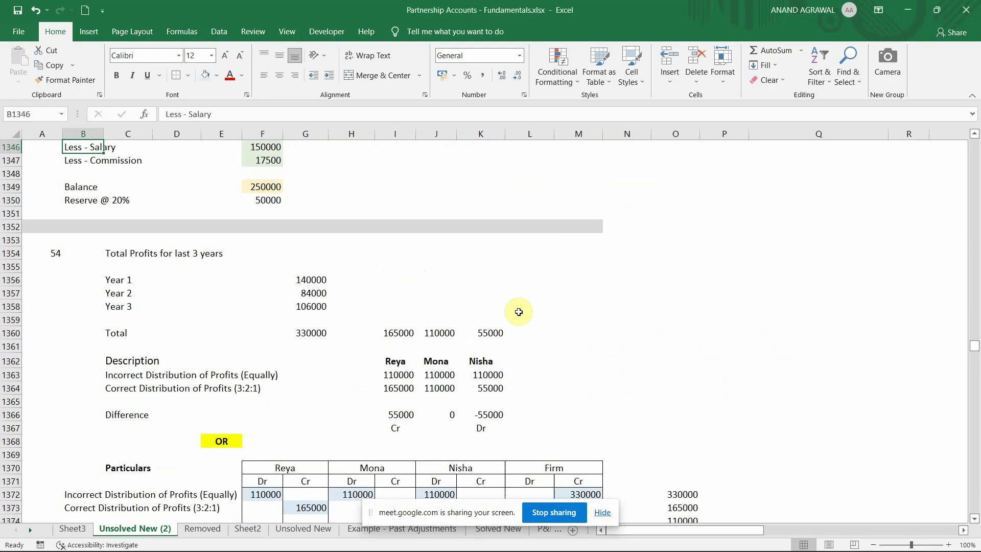
- Go back up the sheet to question 53's Profit and Loss Appropriation account and its interest on capital entries
{"action": "key", "text": "Up"}
{"action": "key", "text": "Up"}
{"action": "key", "text": "Up"}
{"action": "key", "text": "Up"}
{"action": "key", "text": "Up"}
{"action": "key", "text": "Up"}
{"action": "key", "text": "Up"}
{"action": "key", "text": "Up"}
{"action": "key", "text": "Up"}
{"action": "key", "text": "Up"}
{"action": "key", "text": "Up"}
{"action": "key", "text": "Up"}
{"action": "key", "text": "Up"}
{"action": "key", "text": "Up"}
{"action": "key", "text": "Up"}
{"action": "key", "text": "Up"}
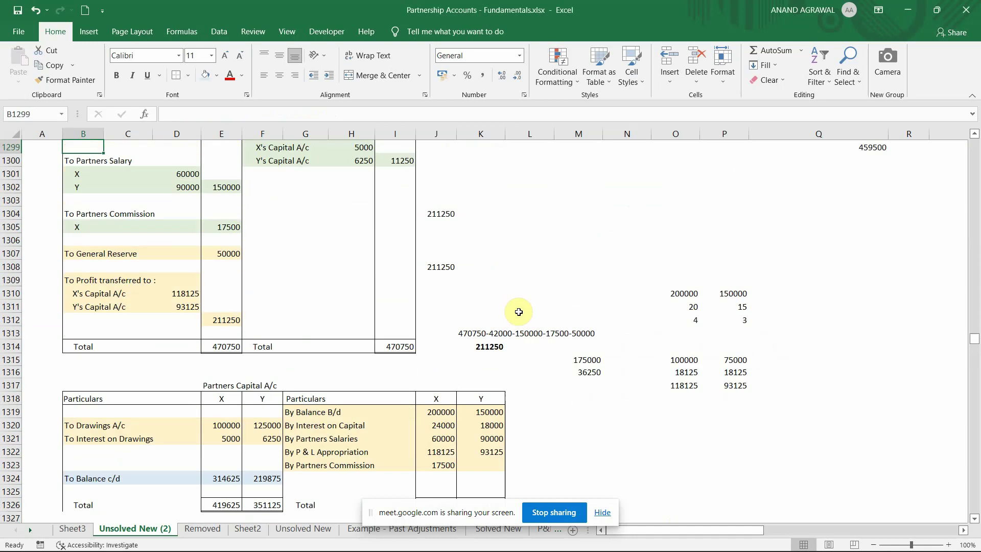
{"action": "key", "text": "Right"}
{"action": "key", "text": "Right"}
{"action": "key", "text": "Right"}
{"action": "key", "text": "Right"}
{"action": "key", "text": "Right"}
{"action": "key", "text": "Right"}
{"action": "key", "text": "Right"}
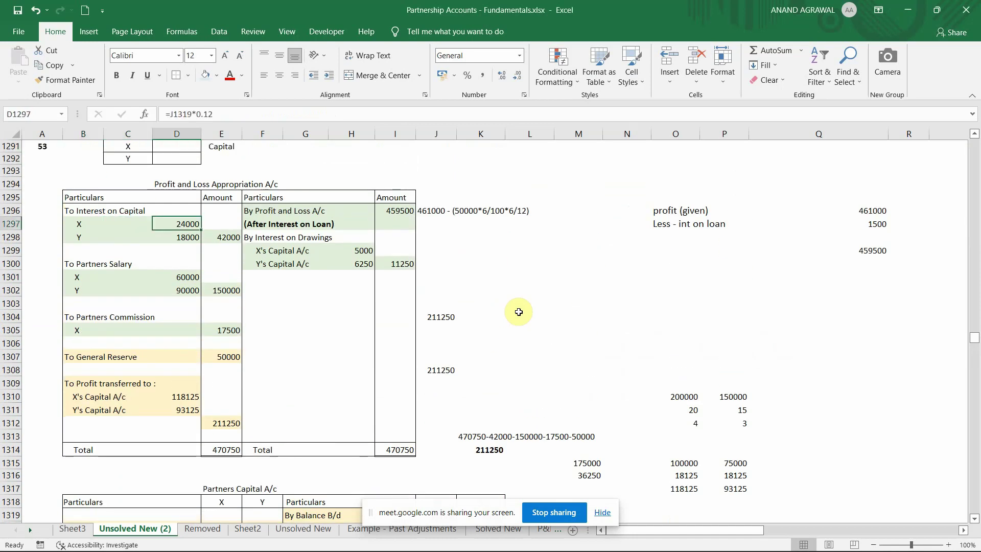
- Clear the Interest on Drawings entries in F1298:I1301 of question 53's Profit and Loss Appropriation account
{"action": "key", "text": "Down"}
{"action": "key", "text": "Down"}
{"action": "key", "text": "Down"}
{"action": "key", "text": "Down"}
{"action": "key", "text": "Down"}
{"action": "key", "text": "Down"}
{"action": "key", "text": "Left"}
{"action": "key", "text": "Left"}
{"action": "key", "text": "Left"}
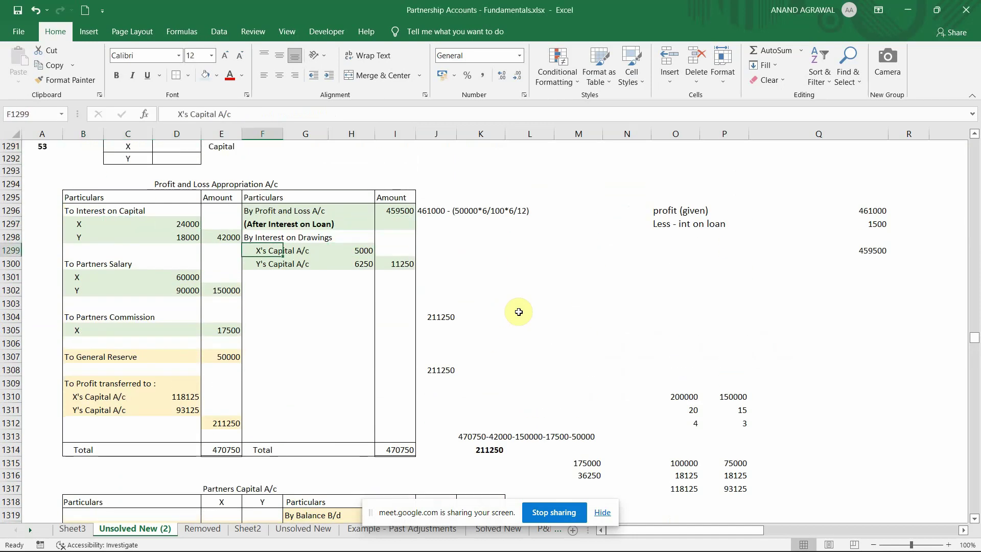
{"action": "key", "text": "Up"}
{"action": "key", "text": "shift+Down"}
{"action": "key", "text": "shift+Down"}
{"action": "key", "text": "shift+Down"}
{"action": "key", "text": "shift+Right"}
{"action": "key", "text": "shift+Right"}
{"action": "key", "text": "shift+Right"}
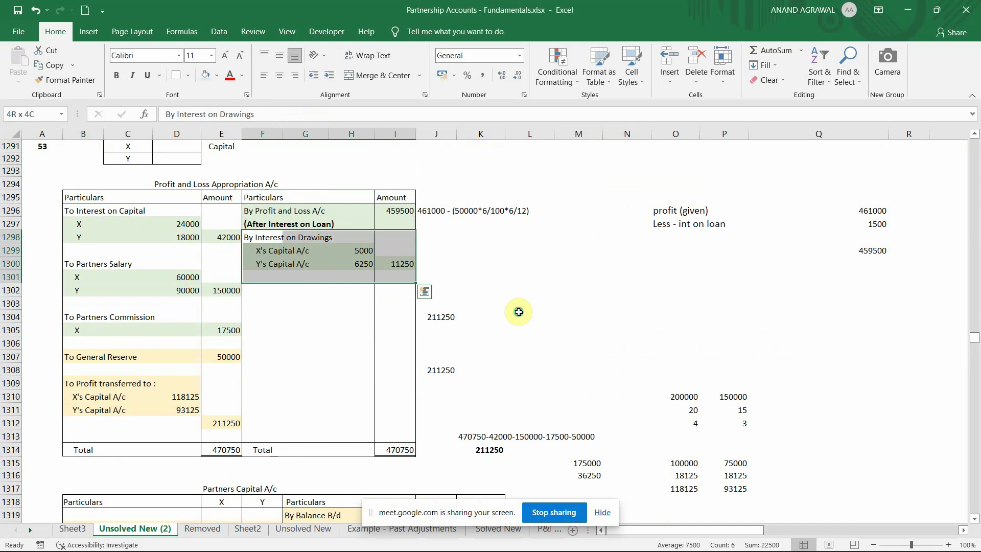
{"action": "key", "text": "Delete"}
- Examine the Profit and Loss amount in I1296 and the profit shares transferred to X's and Y's Capital accounts
{"action": "key", "text": "Up"}
{"action": "key", "text": "Right"}
{"action": "key", "text": "Up"}
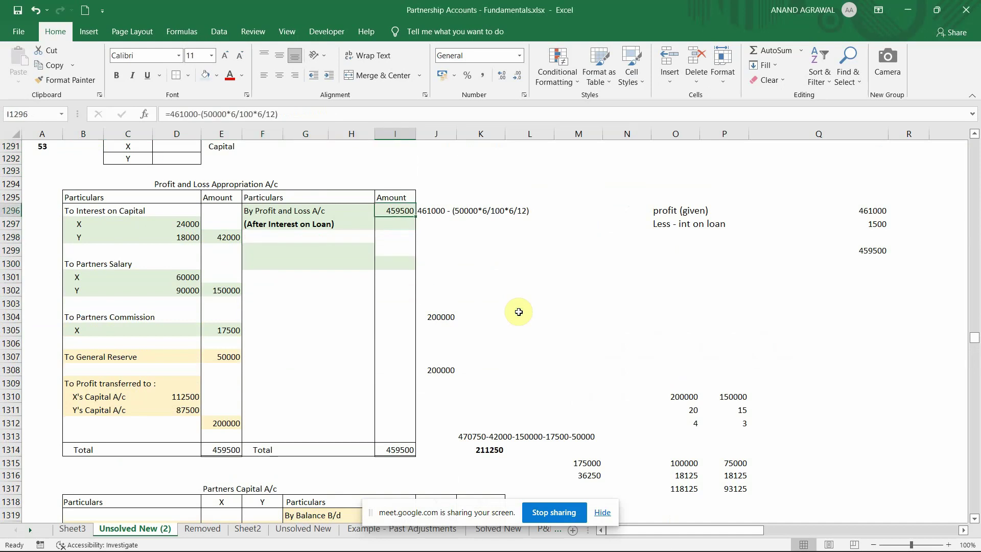
{"action": "key", "text": "Down"}
{"action": "key", "text": "Down"}
{"action": "key", "text": "Down"}
{"action": "key", "text": "Down"}
{"action": "key", "text": "Down"}
{"action": "key", "text": "Down"}
{"action": "key", "text": "Down"}
{"action": "key", "text": "Down"}
{"action": "key", "text": "Down"}
{"action": "key", "text": "Down"}
{"action": "key", "text": "Down"}
{"action": "key", "text": "Down"}
{"action": "key", "text": "Down"}
{"action": "key", "text": "Left"}
{"action": "key", "text": "Left"}
{"action": "key", "text": "Left"}
{"action": "key", "text": "Left"}
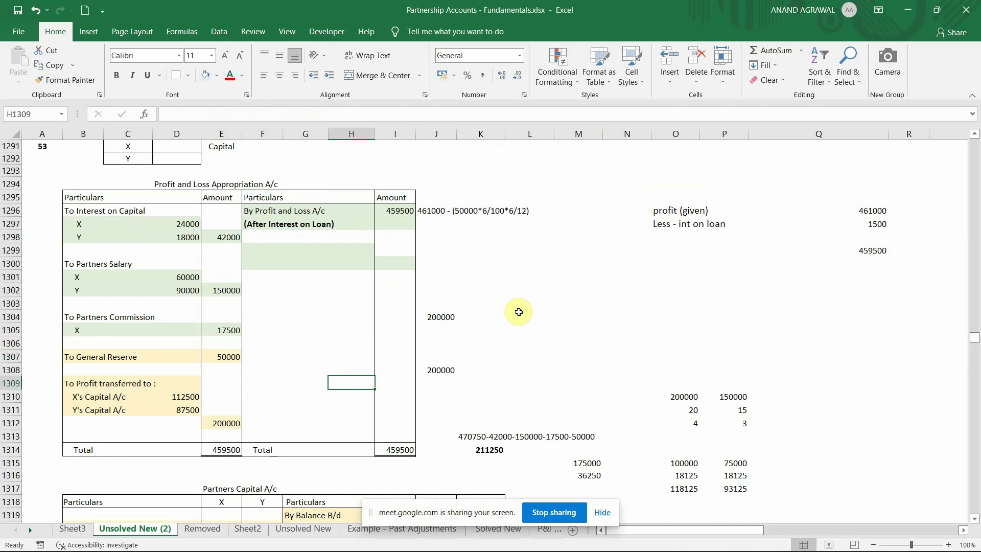
{"action": "key", "text": "Left"}
{"action": "key", "text": "Down"}
{"action": "key", "text": "Down"}
{"action": "key", "text": "Up"}
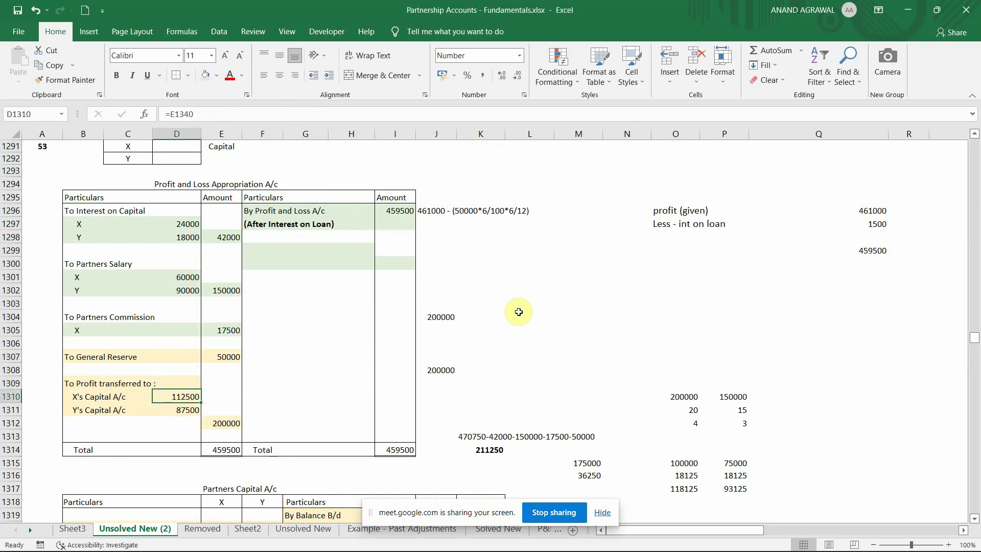
{"action": "key", "text": "Right"}
{"action": "key", "text": "Left"}
{"action": "key", "text": "Down"}
- Go through the appropriation account's debit entries, from interest on capital through partners' salary to partners' commission
{"action": "key", "text": "Up"}
{"action": "key", "text": "Up"}
{"action": "key", "text": "Up"}
{"action": "key", "text": "Up"}
{"action": "key", "text": "Up"}
{"action": "key", "text": "Up"}
{"action": "key", "text": "Up"}
{"action": "key", "text": "Up"}
{"action": "key", "text": "Up"}
{"action": "key", "text": "Up"}
{"action": "key", "text": "Up"}
{"action": "key", "text": "Up"}
{"action": "key", "text": "Up"}
{"action": "key", "text": "Up"}
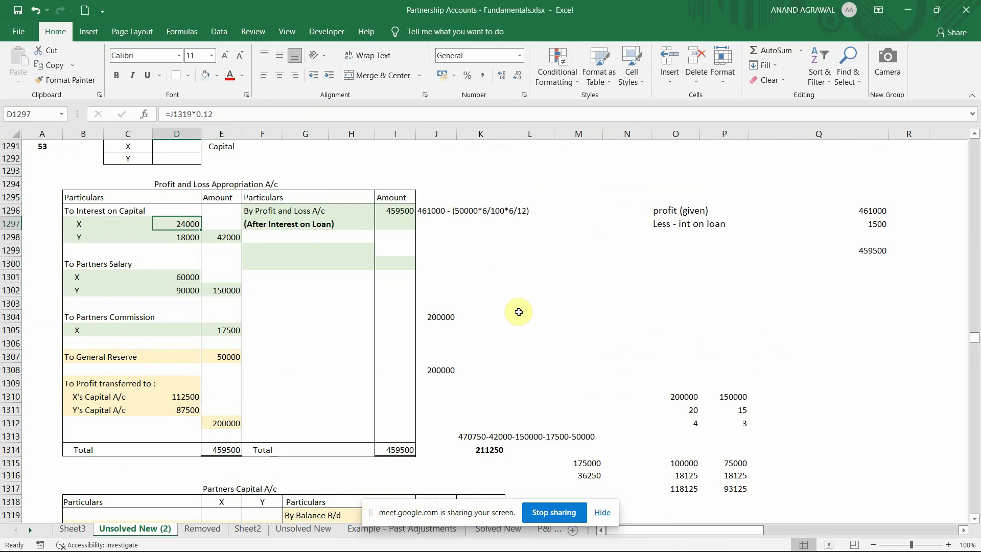
{"action": "key", "text": "Left"}
{"action": "key", "text": "Right"}
{"action": "key", "text": "Down"}
{"action": "key", "text": "Down"}
{"action": "key", "text": "Down"}
{"action": "key", "text": "Down"}
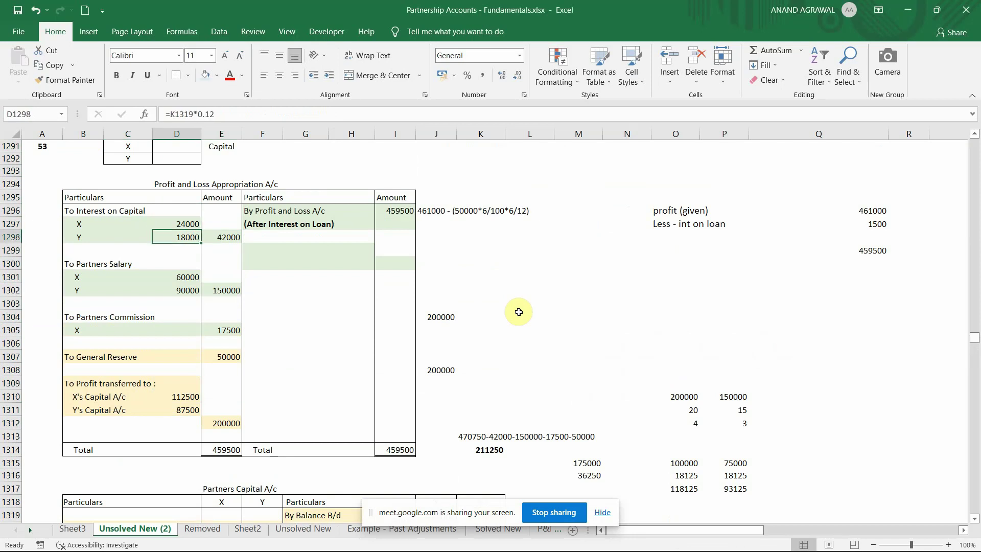
{"action": "key", "text": "Down"}
{"action": "key", "text": "Down"}
{"action": "key", "text": "Down"}
{"action": "key", "text": "Down"}
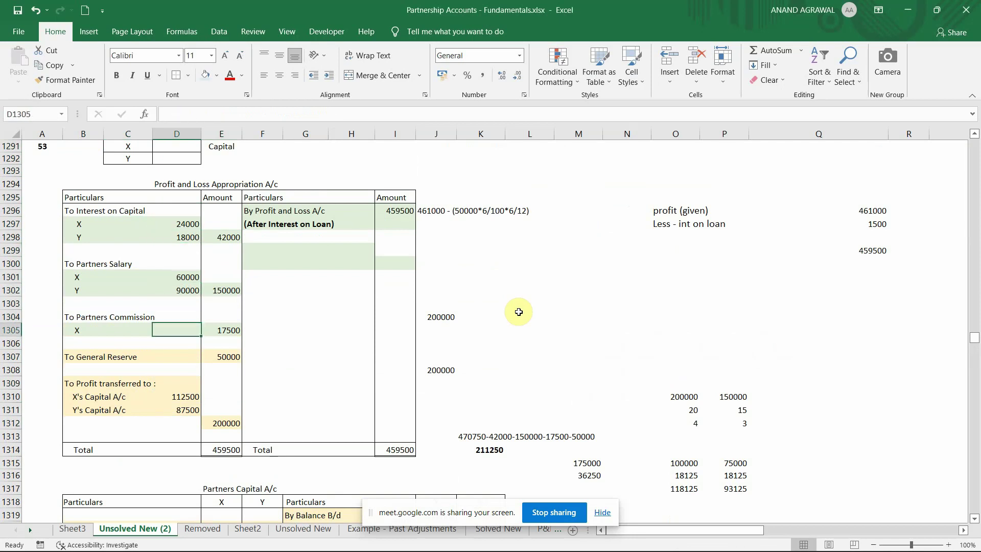
{"action": "key", "text": "Right"}
{"action": "key", "text": "Left"}
{"action": "key", "text": "Left"}
{"action": "key", "text": "Left"}
{"action": "key", "text": "Left"}
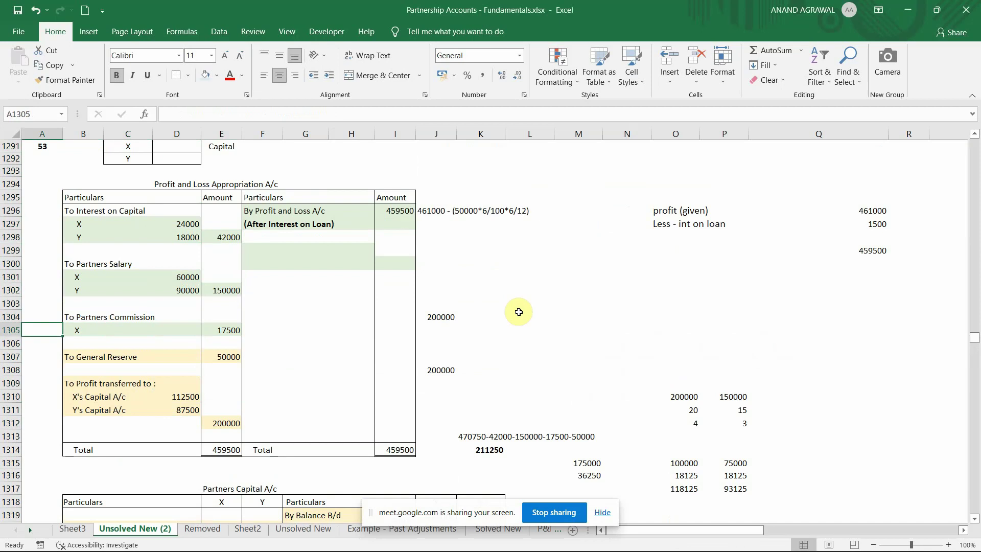
- Select the Partners Commission entry in B1304:E1305 to point it out, and inspect the formula behind X's commission in E1305
{"action": "key", "text": "Up"}
{"action": "key", "text": "Right"}
{"action": "key", "text": "shift+Down"}
{"action": "key", "text": "shift+Right"}
{"action": "key", "text": "shift+Right"}
{"action": "key", "text": "shift+Right"}
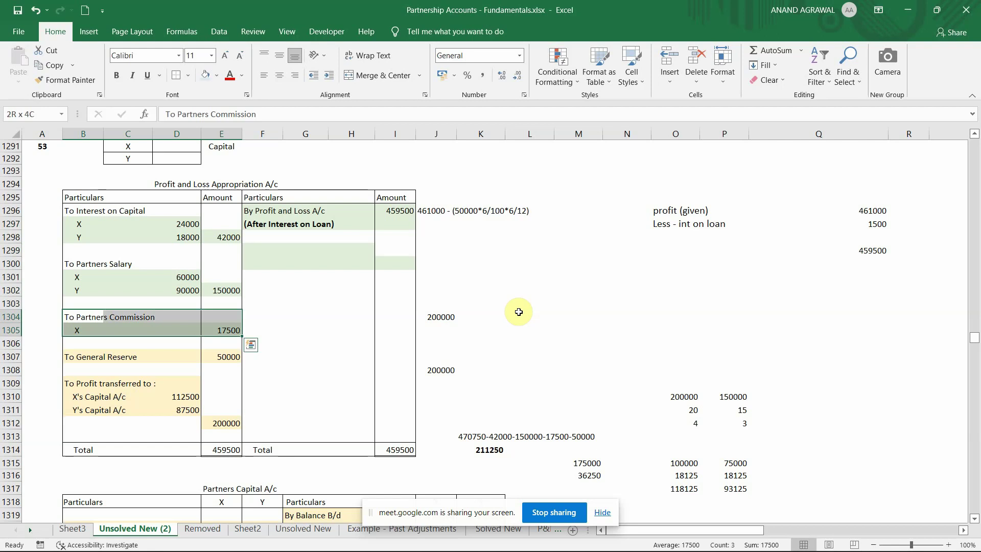
{"action": "key", "text": "Right"}
{"action": "key", "text": "Right"}
{"action": "key", "text": "Right"}
{"action": "key", "text": "Down"}
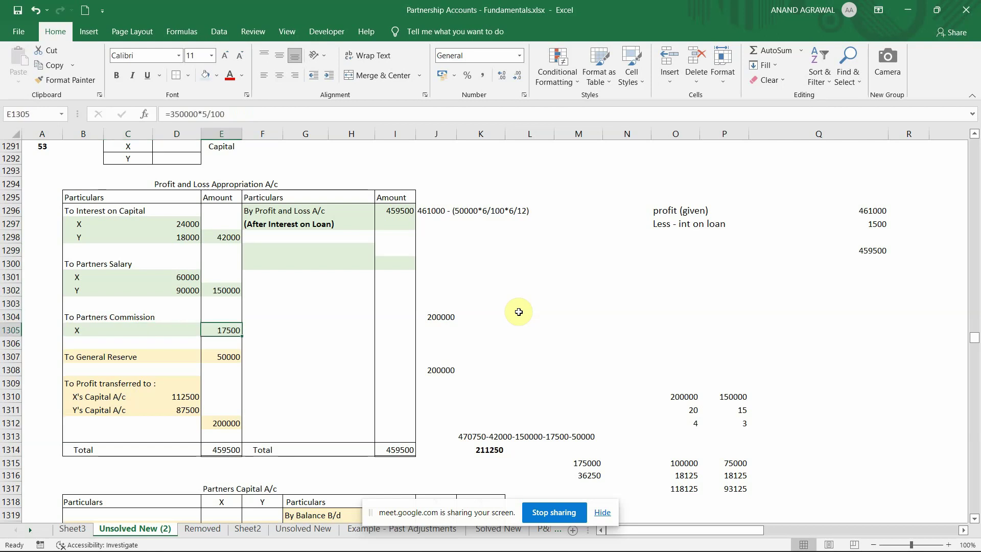
{"action": "key", "text": "Left"}
{"action": "key", "text": "Left"}
{"action": "key", "text": "Left"}
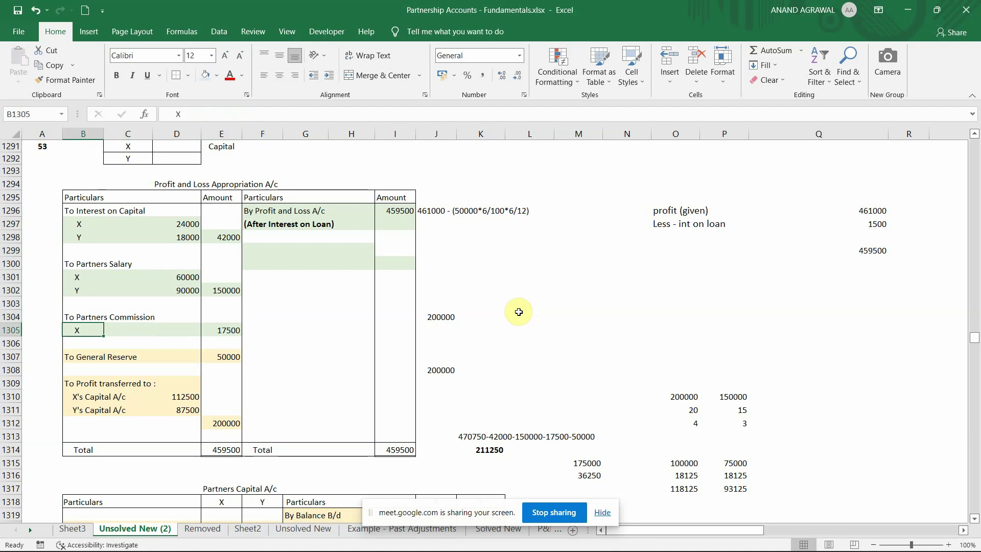
- Clear the Partners Commission entry in B1304:E1305 of the appropriation account
{"action": "key", "text": "Up"}
{"action": "key", "text": "shift+Down"}
{"action": "key", "text": "shift+Right"}
{"action": "key", "text": "shift+Right"}
{"action": "key", "text": "shift+Right"}
{"action": "key", "text": "Delete"}
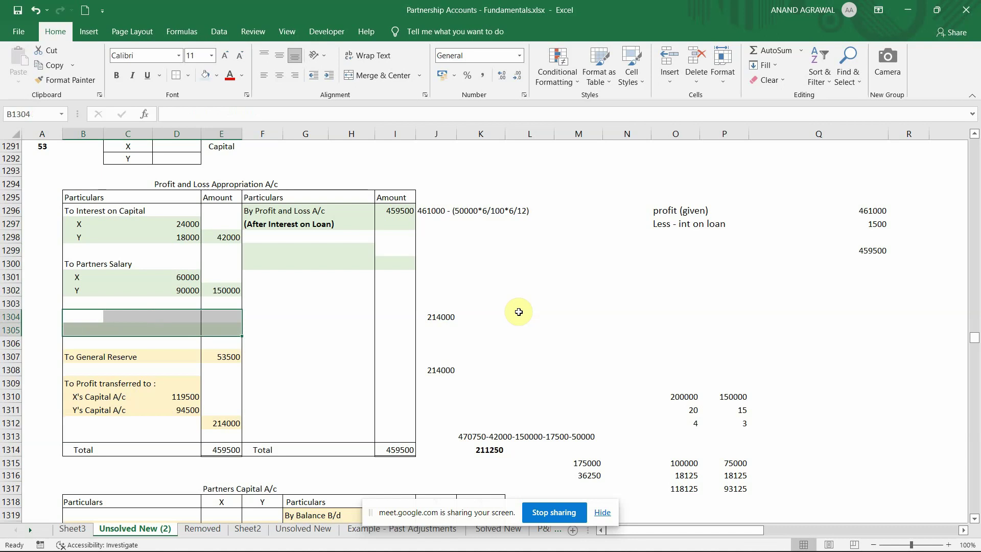
{"action": "key", "text": "shift+BackSpace"}
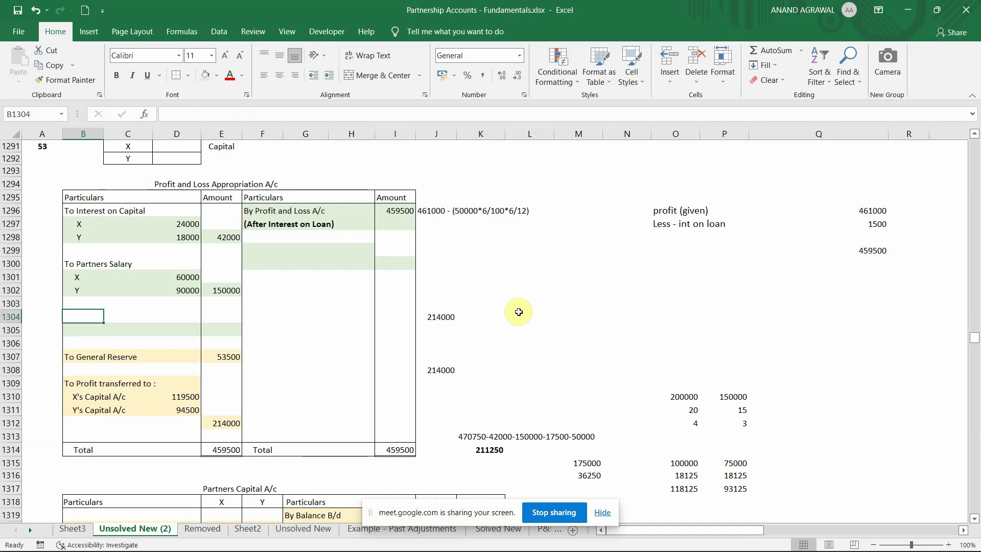
- Undo the clearing of the Partners Commission and Interest on Drawings entries
{"action": "key", "text": "ctrl+z"}
{"action": "key", "text": "ctrl+z"}
{"action": "key", "text": "ctrl+z"}
{"action": "key", "text": "ctrl+z"}
{"action": "key", "text": "ctrl+z"}
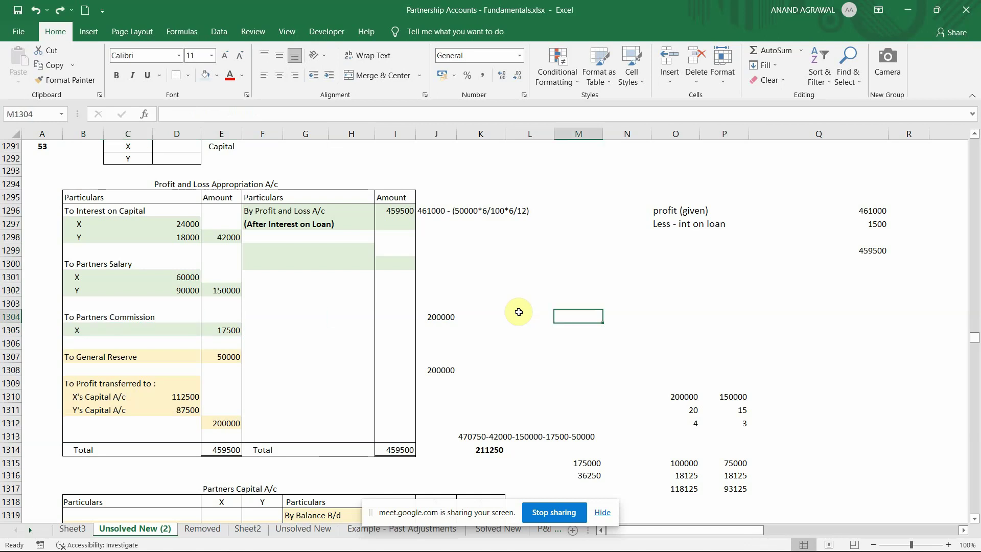
- Clear the given profit and interest on loan working beside the appropriation account, in N1296:R1300
{"action": "key", "text": "Up"}
{"action": "key", "text": "Up"}
{"action": "key", "text": "Right"}
{"action": "key", "text": "Right"}
{"action": "key", "text": "Right"}
{"action": "key", "text": "Right"}
{"action": "key", "text": "Right"}
{"action": "key", "text": "Right"}
{"action": "key", "text": "Right"}
{"action": "key", "text": "Right"}
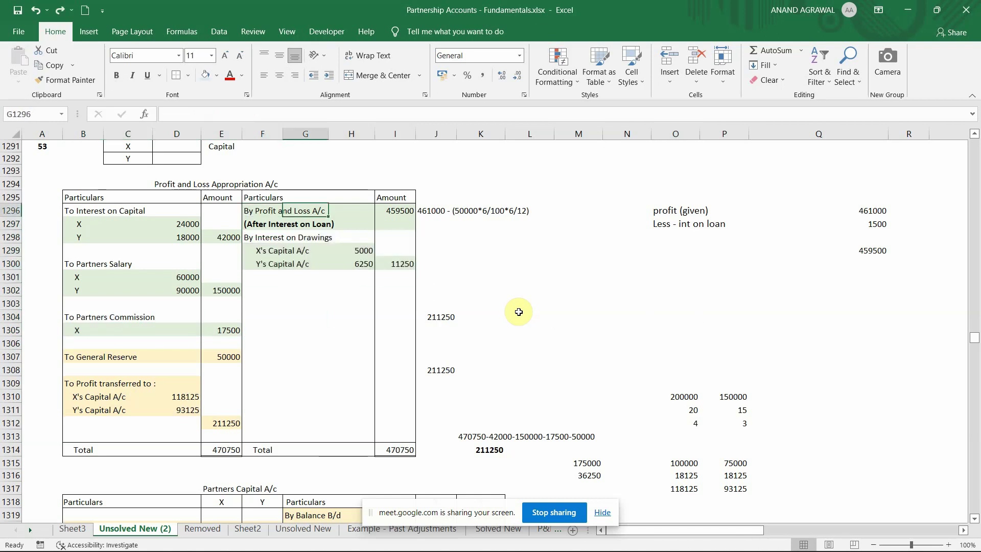
{"action": "key", "text": "Down"}
{"action": "key", "text": "Down"}
{"action": "key", "text": "Down"}
{"action": "key", "text": "Down"}
{"action": "key", "text": "Up"}
{"action": "key", "text": "Up"}
{"action": "key", "text": "Up"}
{"action": "key", "text": "Up"}
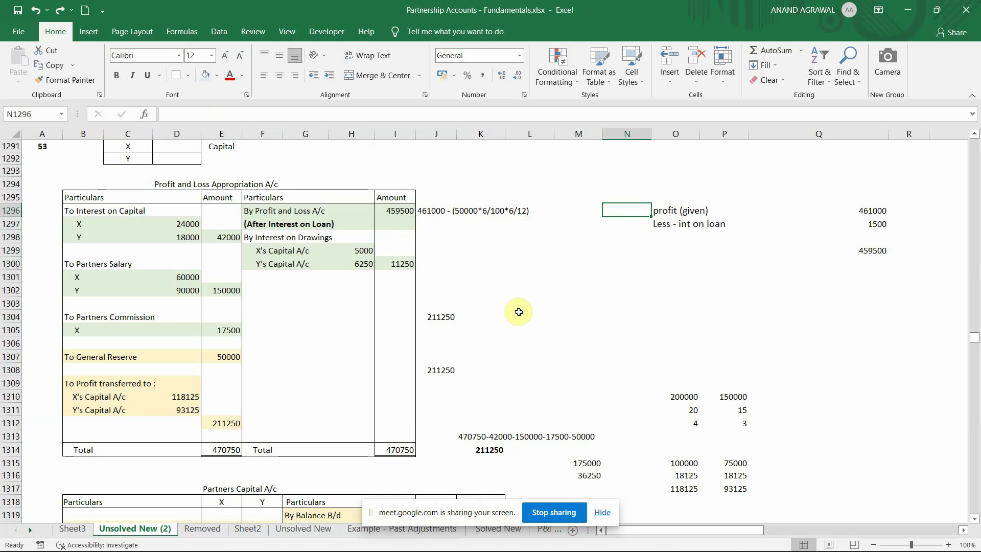
{"action": "key", "text": "shift+Right"}
{"action": "key", "text": "shift+Down"}
{"action": "key", "text": "shift+Down"}
{"action": "key", "text": "shift+Down"}
{"action": "key", "text": "shift+Down"}
{"action": "key", "text": "shift+Right"}
{"action": "key", "text": "shift+Right"}
{"action": "key", "text": "shift+Right"}
{"action": "key", "text": "Delete"}
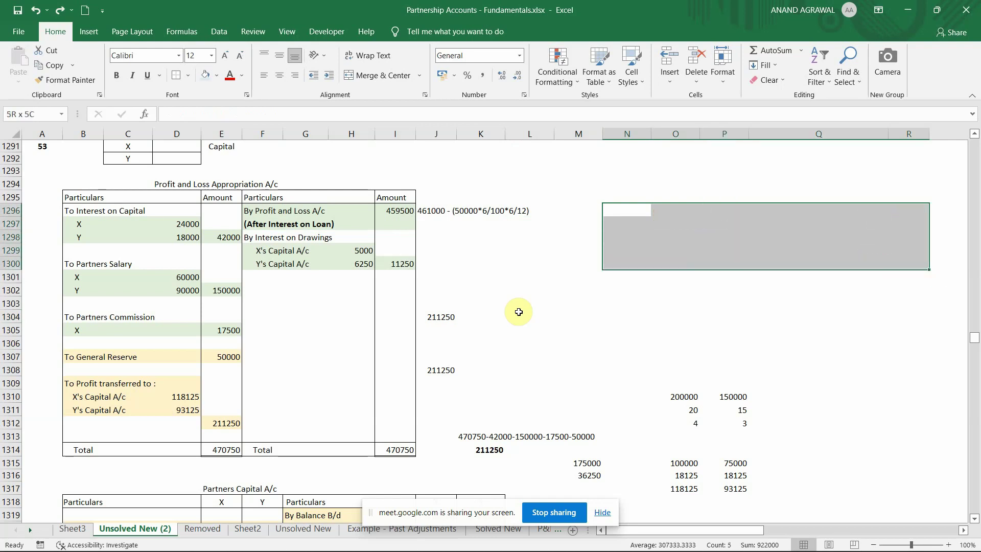
- Label cell O1296 "Net Profit" and enter 500000 as its amount in Q1296
{"action": "key", "text": "Right"}
{"action": "key", "text": "Right"}
{"action": "key", "text": "Left"}
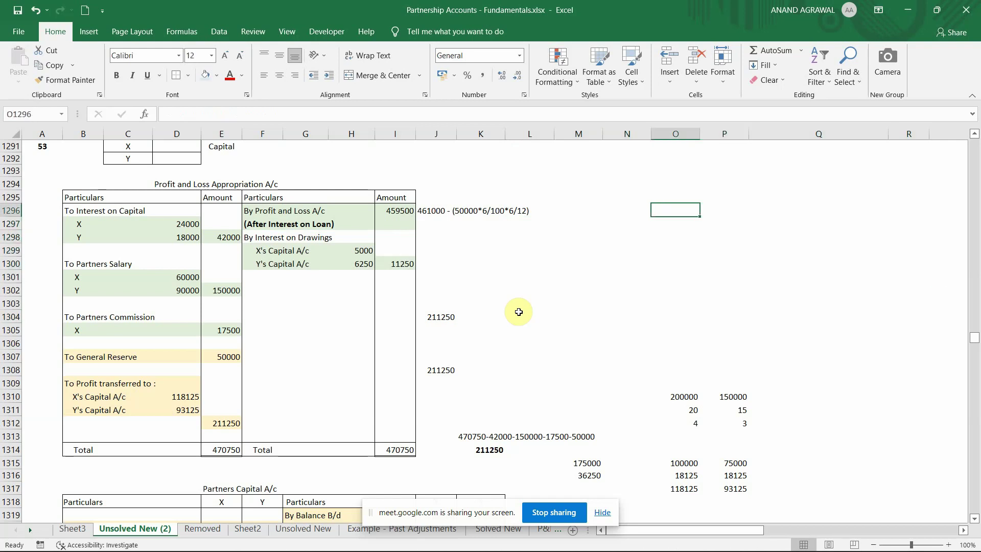
{"action": "type", "text": "Net Profit"}
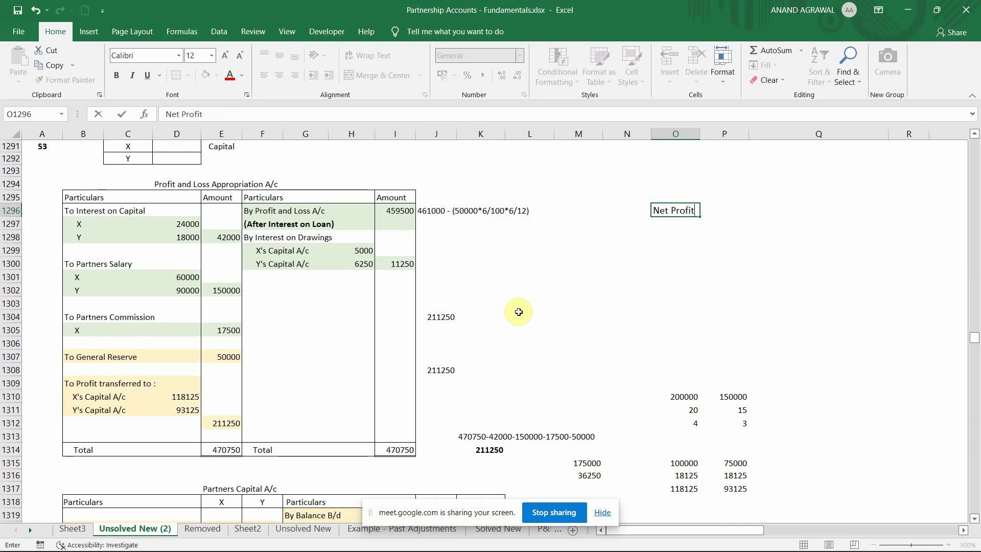
{"action": "key", "text": "ctrl+Return"}
{"action": "key", "text": "Right"}
{"action": "key", "text": "Right"}
{"action": "type", "text": "500000"}
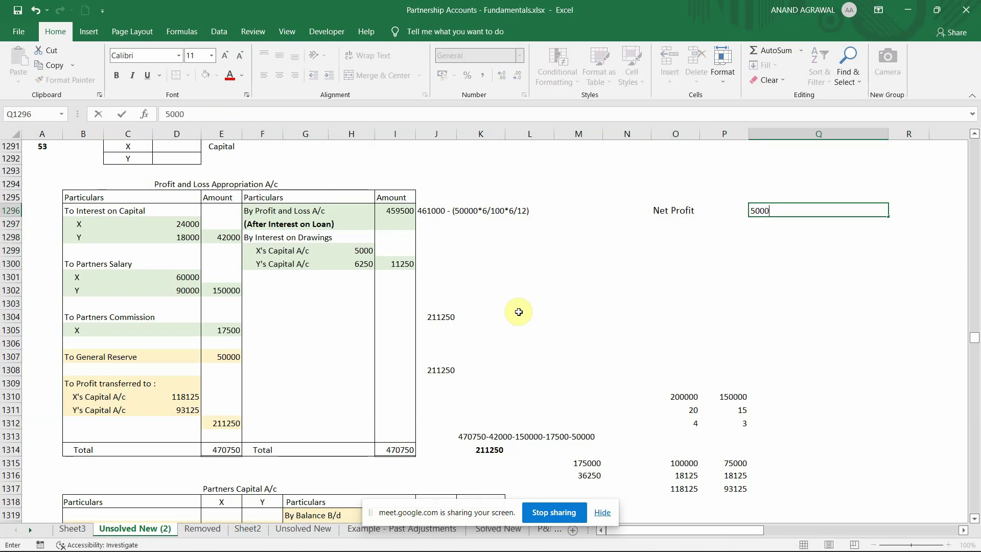
{"action": "key", "text": "Return"}
{"action": "key", "text": "Left"}
{"action": "key", "text": "Left"}
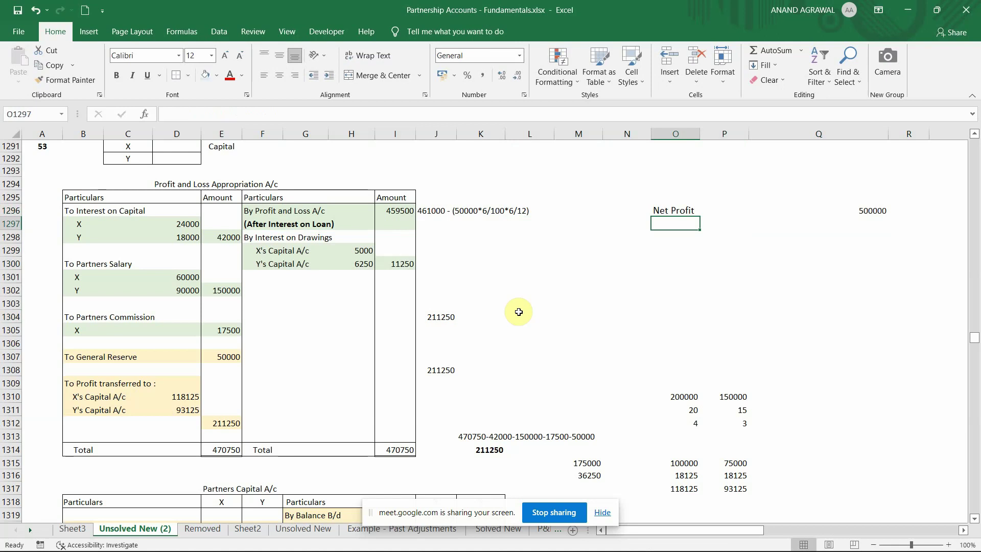
- Label cell O1297 "Int on capital" below the Net Profit label
{"action": "key", "text": "Right"}
{"action": "key", "text": "Right"}
{"action": "key", "text": "Right"}
{"action": "key", "text": "Left"}
{"action": "key", "text": "Left"}
{"action": "key", "text": "Left"}
{"action": "type", "text": "Int on capital"}
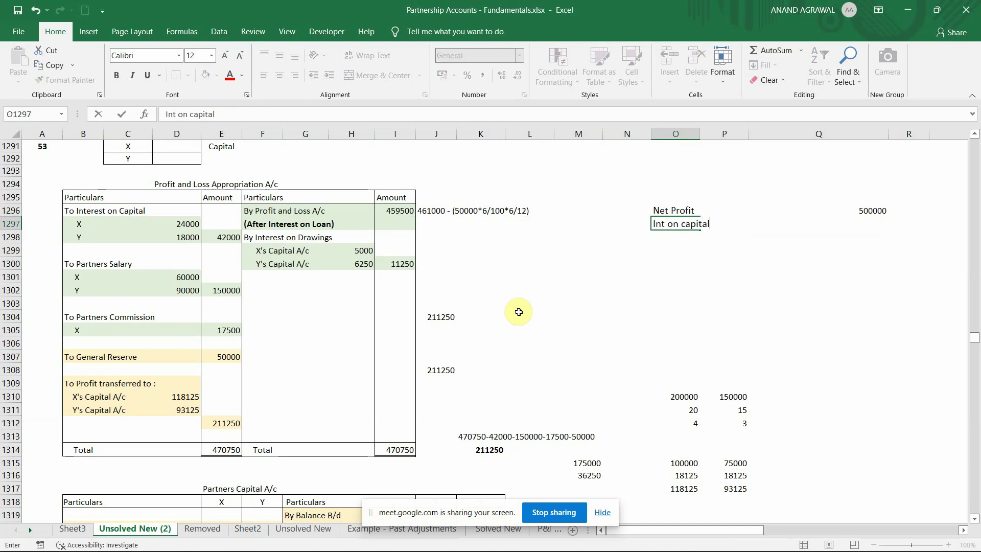
{"action": "key", "text": "Return"}
- Enter 200000 as the interest on capital amount in Q1297
{"action": "key", "text": "Right"}
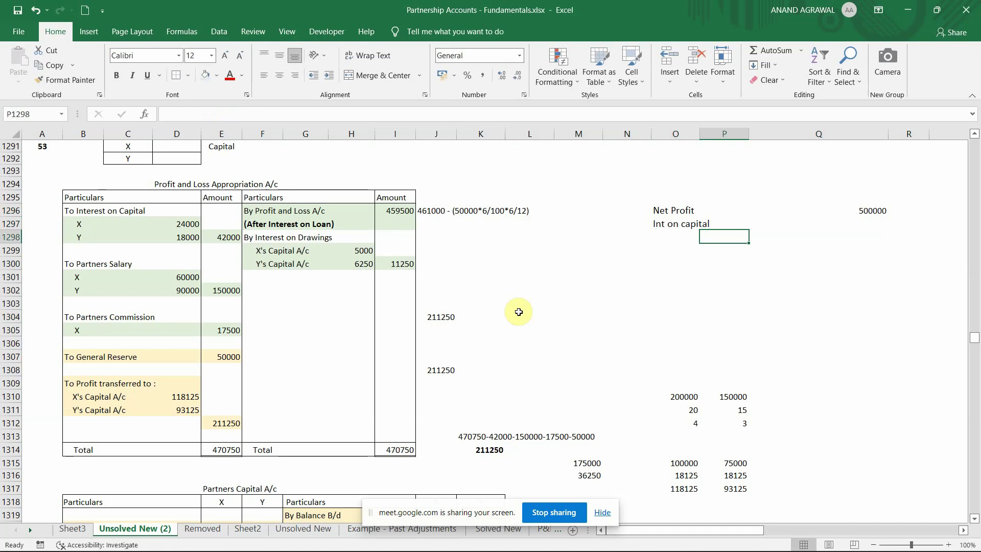
{"action": "key", "text": "Right"}
{"action": "key", "text": "Right"}
{"action": "key", "text": "Up"}
{"action": "key", "text": "Up"}
{"action": "key", "text": "Left"}
{"action": "key", "text": "Down"}
{"action": "type", "text": "200000"}
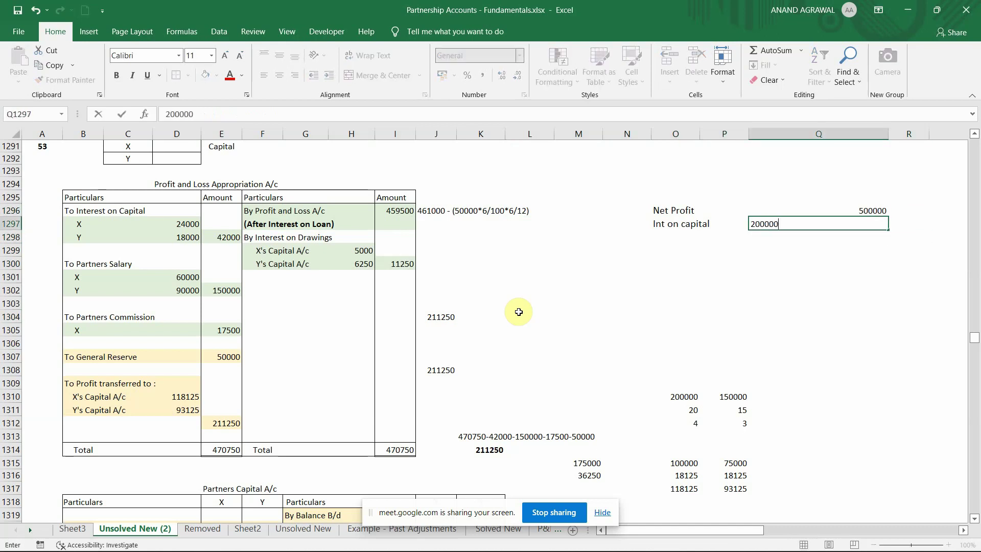
{"action": "key", "text": "Return"}
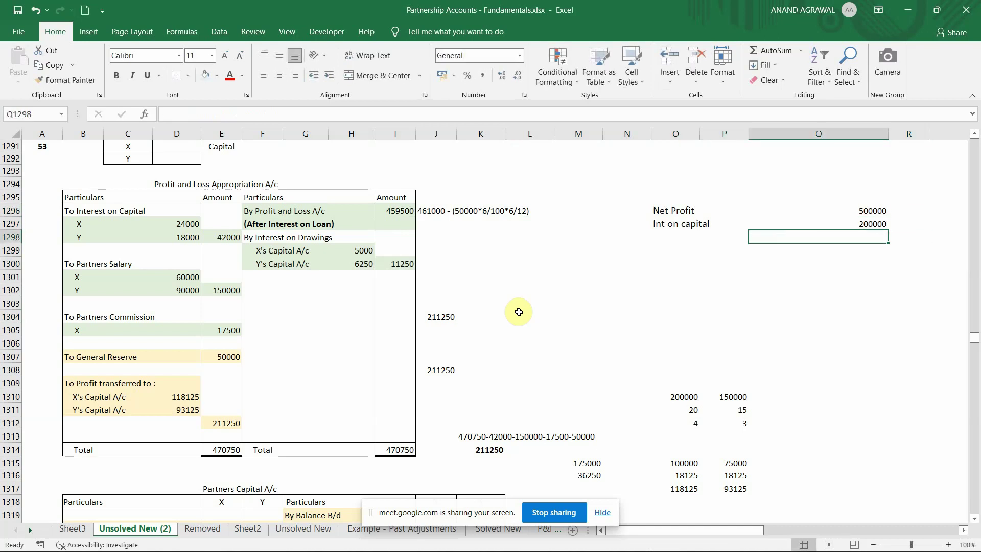
- Label cell O1299 "Balance", leaving one blank row below the interest on capital line
{"action": "key", "text": "Down"}
{"action": "key", "text": "Left"}
{"action": "key", "text": "Left"}
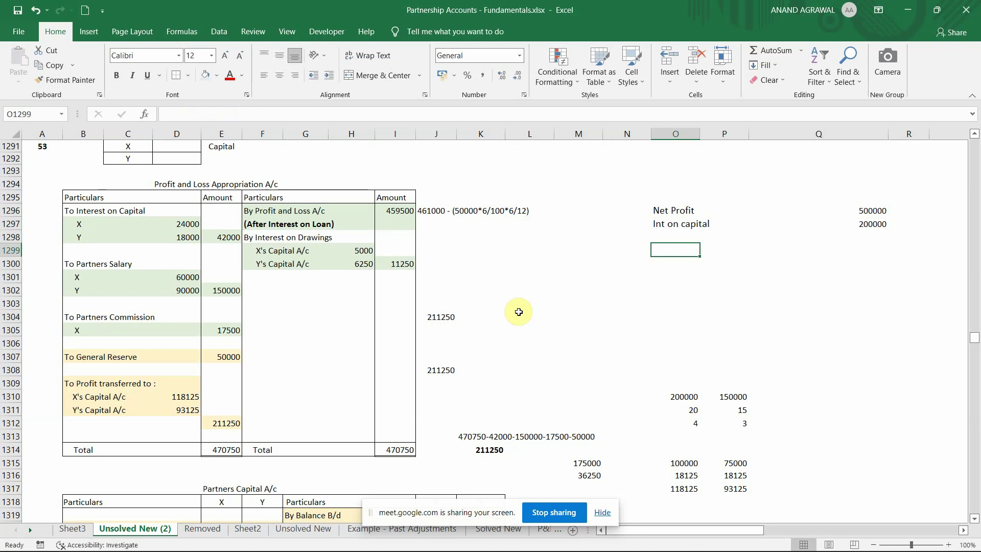
{"action": "type", "text": "Balance"}
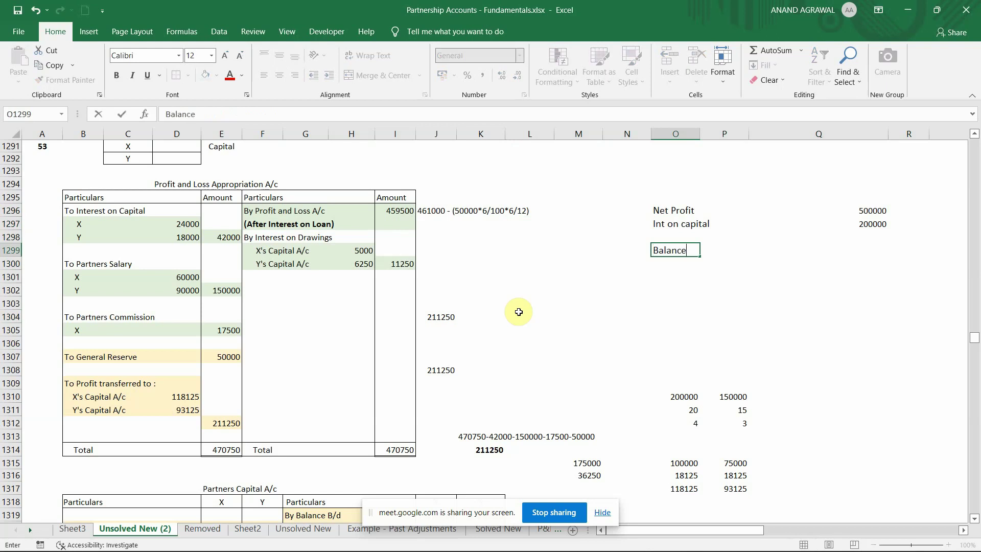
- Calculate the balance in Q1299 as net profit in Q1296 minus interest on capital in Q1297
{"action": "key", "text": "Right"}
{"action": "key", "text": "Right"}
{"action": "type", "text": "="}
{"action": "key", "text": "Up"}
{"action": "key", "text": "Up"}
{"action": "key", "text": "Up"}
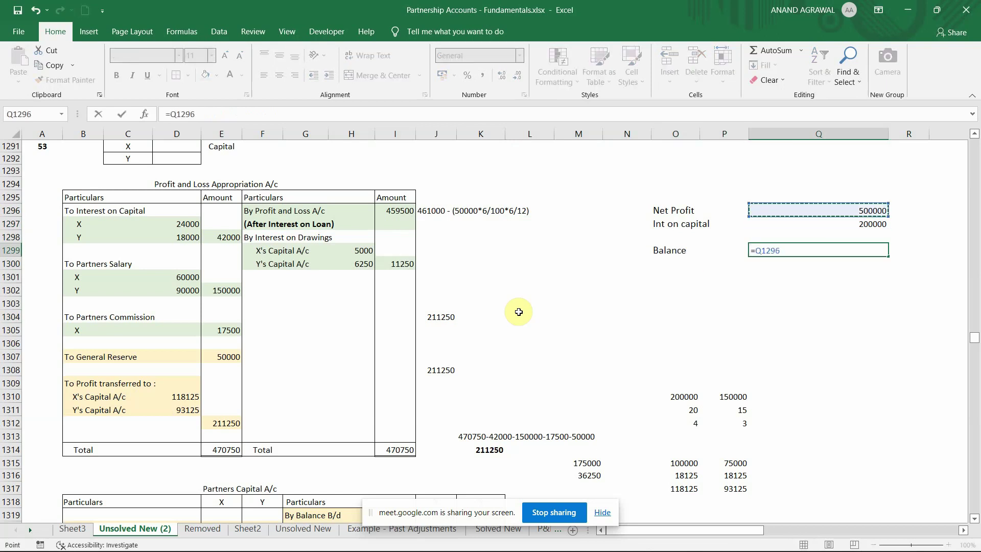
{"action": "type", "text": "-"}
{"action": "key", "text": "Up"}
{"action": "key", "text": "Up"}
{"action": "key", "text": "Return"}
- Label cell O1300 "in profit ratio" below the Balance label
{"action": "key", "text": "Up"}
{"action": "key", "text": "Left"}
{"action": "key", "text": "Left"}
{"action": "key", "text": "Right"}
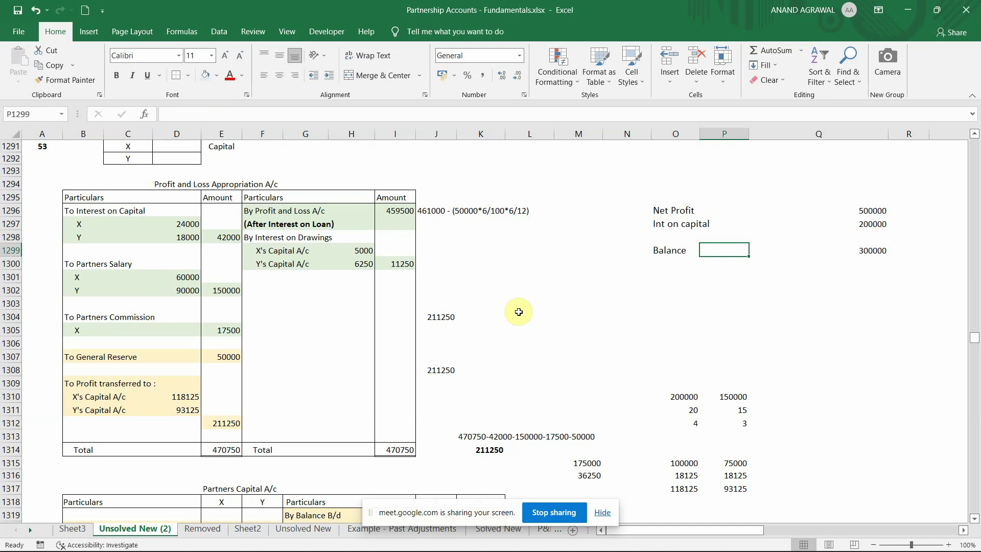
{"action": "key", "text": "Right"}
{"action": "key", "text": "Right"}
{"action": "key", "text": "Left"}
{"action": "key", "text": "Left"}
{"action": "key", "text": "Left"}
{"action": "key", "text": "Down"}
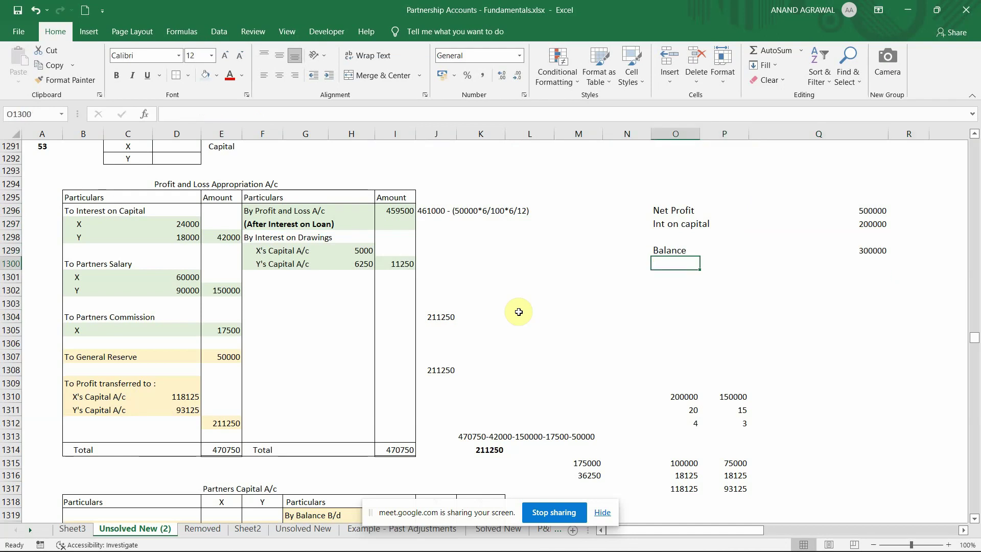
{"action": "type", "text": "in prot"}
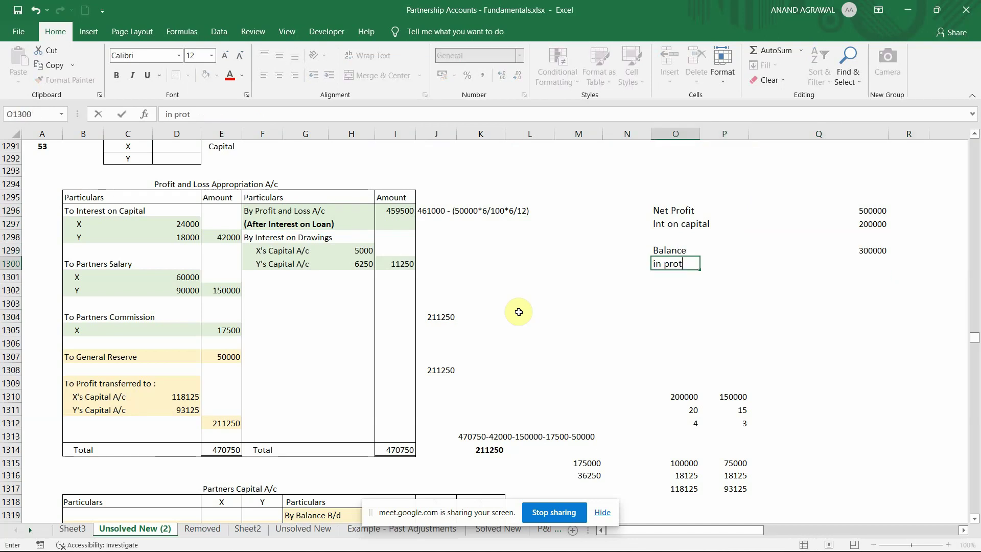
{"action": "key", "text": "BackSpace"}
{"action": "type", "text": "fit ratio"}
{"action": "key", "text": "Up"}
{"action": "key", "text": "Up"}
{"action": "key", "text": "Up"}
{"action": "key", "text": "Right"}
{"action": "key", "text": "Right"}
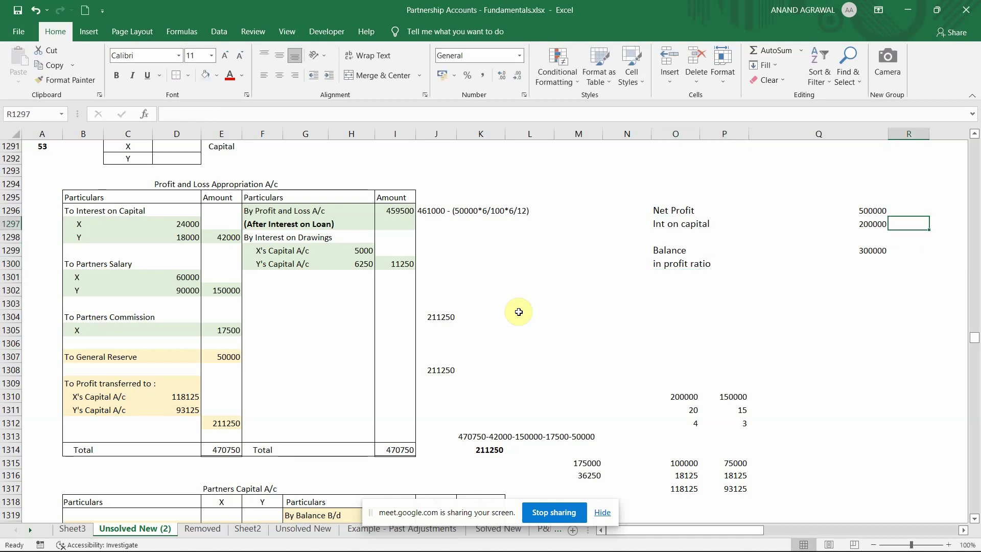
{"action": "key", "text": "Right"}
{"action": "key", "text": "Right"}
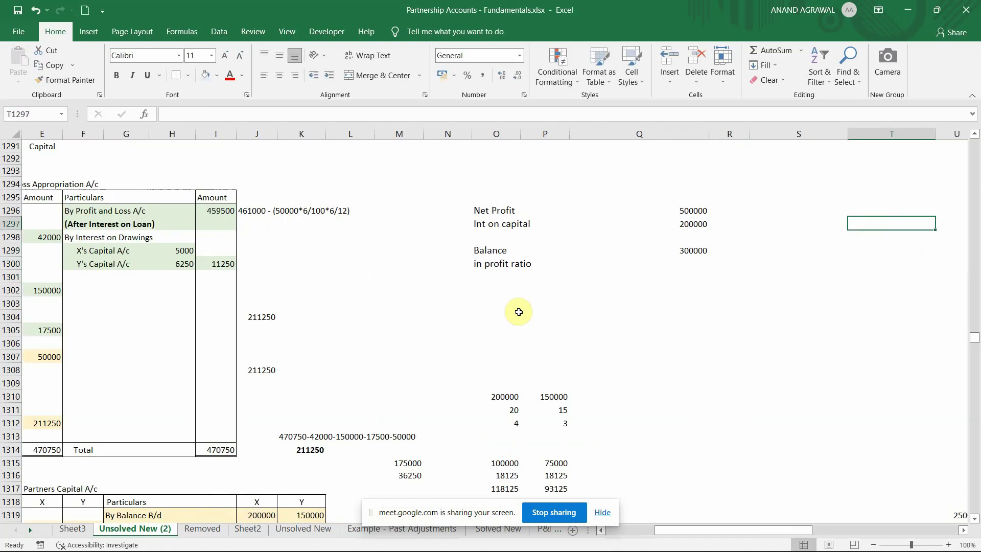
{"action": "key", "text": "Left"}
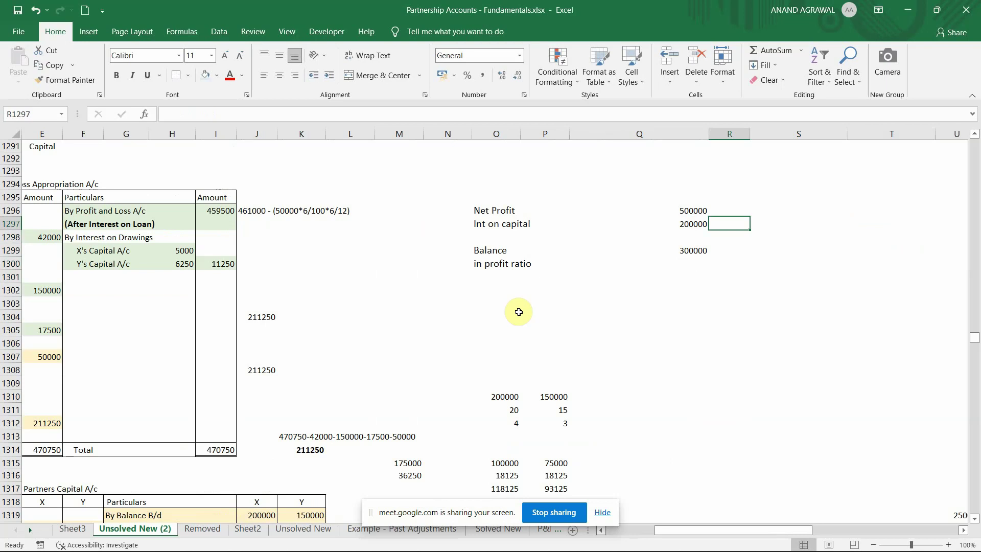
{"action": "key", "text": "Up"}
{"action": "key", "text": "Left"}
{"action": "key", "text": "Down"}
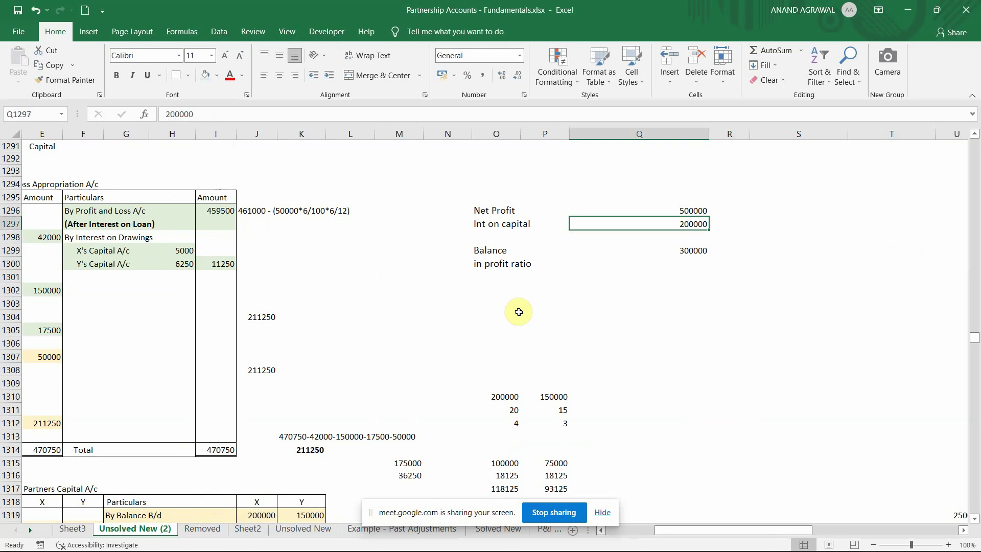
- Move the net profit amount from Q1296 to P1296, next to its label
{"action": "key", "text": "Up"}
{"action": "key", "text": "Left"}
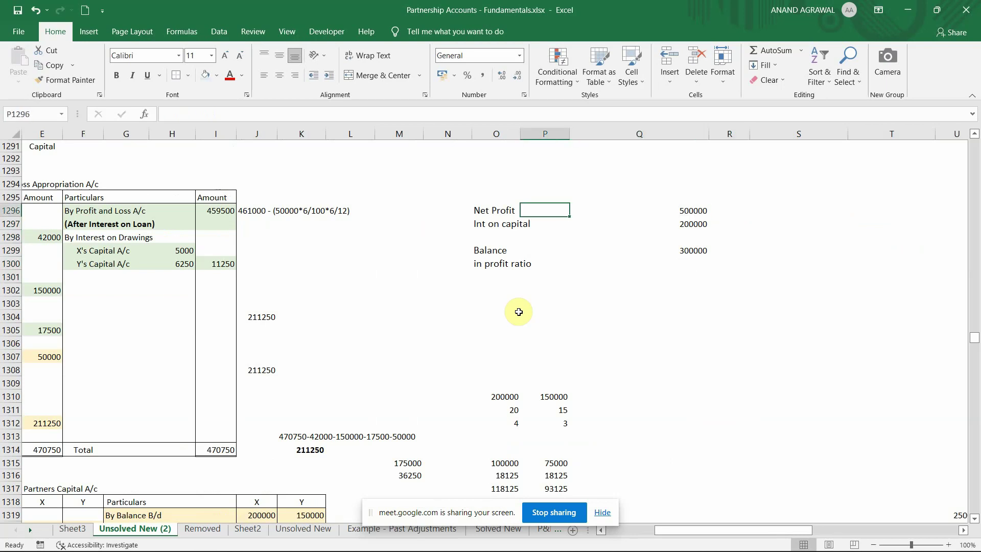
{"action": "key", "text": "Right"}
{"action": "key", "text": "Right"}
{"action": "key", "text": "Left"}
{"action": "key", "text": "ctrl+c"}
{"action": "key", "text": "Left"}
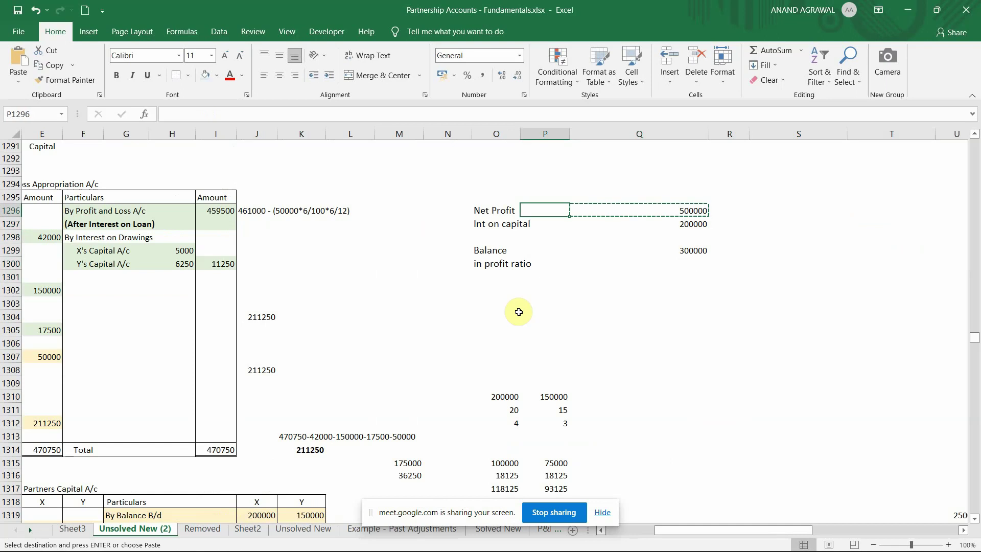
{"action": "key", "text": "ctrl+v"}
- Add partner headings "A" in Q1295 and "B" in R1295 above the working
{"action": "key", "text": "Right"}
{"action": "key", "text": "Right"}
{"action": "key", "text": "Left"}
{"action": "key", "text": "Down"}
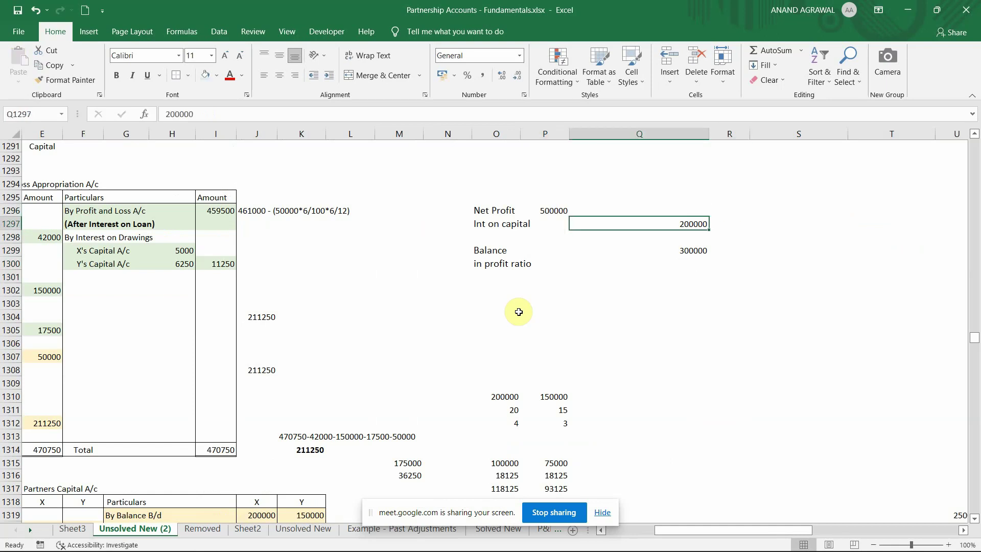
{"action": "key", "text": "Up"}
{"action": "key", "text": "Up"}
{"action": "type", "text": "A"}
{"action": "key", "text": "Tab"}
{"action": "type", "text": "B"}
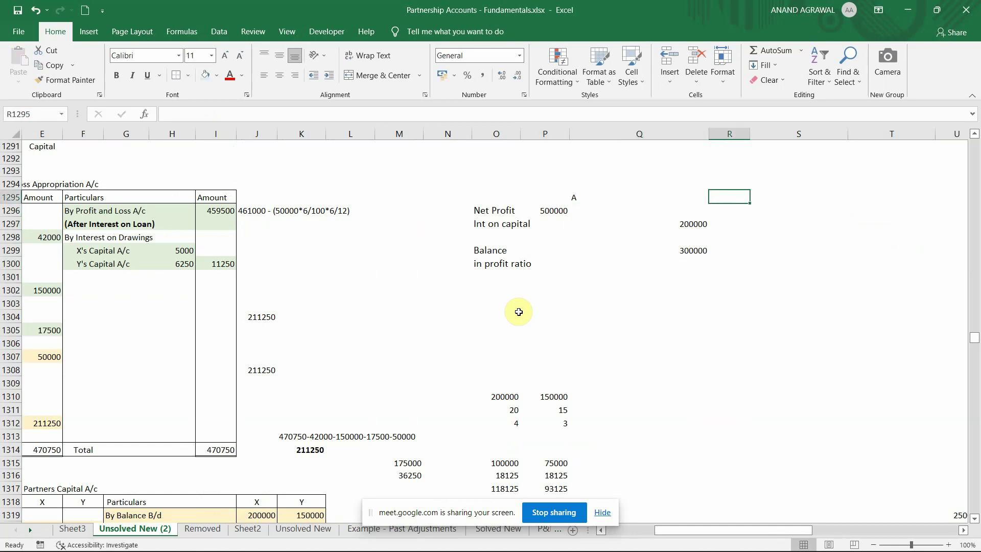
{"action": "key", "text": "Return"}
- Clear the combined interest on capital and balance amounts in Q1297:Q1299
{"action": "key", "text": "Down"}
{"action": "key", "text": "shift+Down"}
{"action": "key", "text": "shift+Down"}
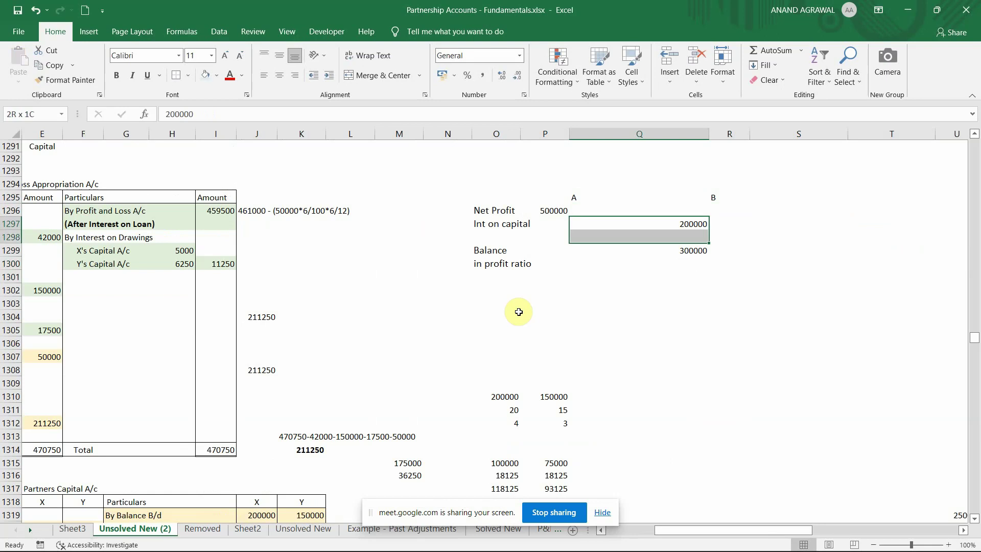
{"action": "key", "text": "Delete"}
- Enter interest on capital of 100000 for partner A in Q1297 and 50000 for partner B in R1297
{"action": "key", "text": "Up"}
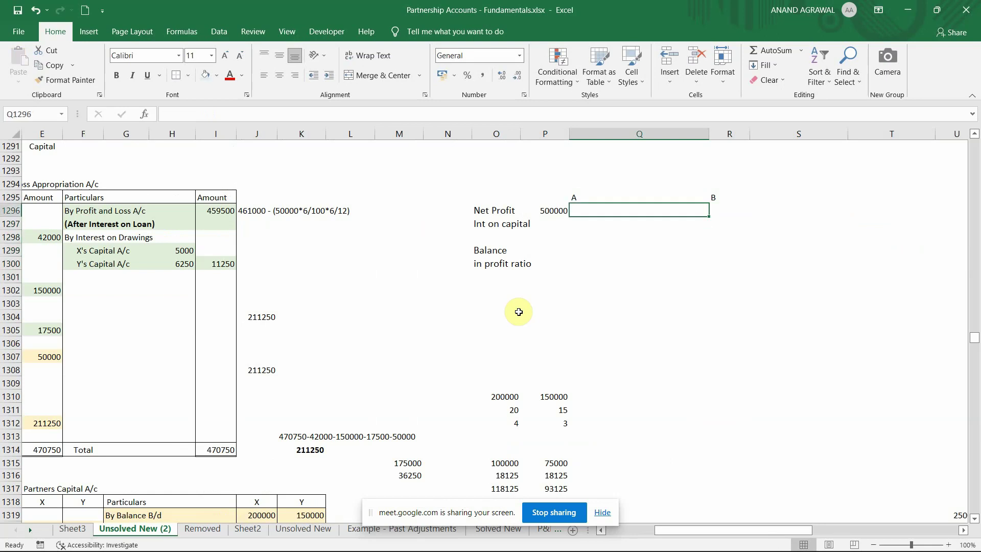
{"action": "key", "text": "Down"}
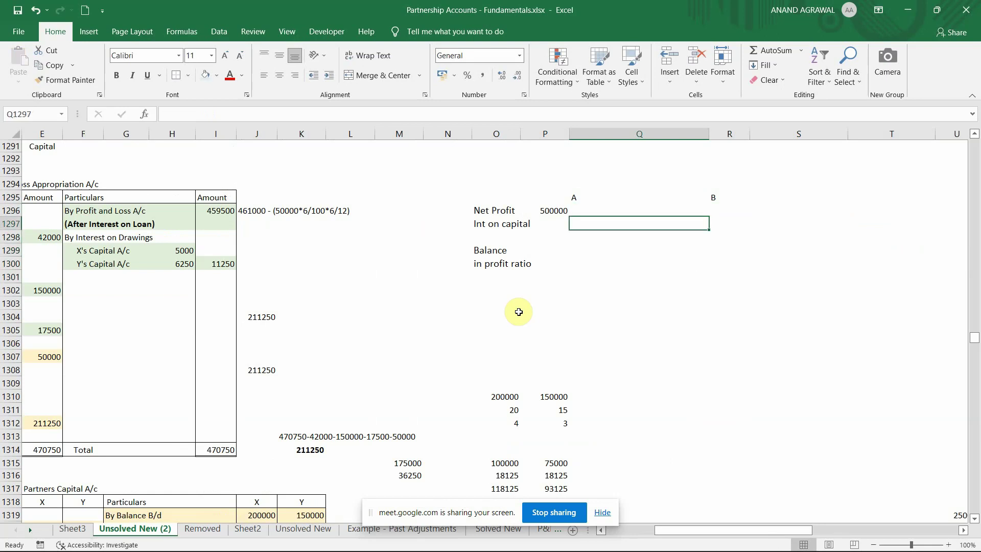
{"action": "type", "text": "100000"}
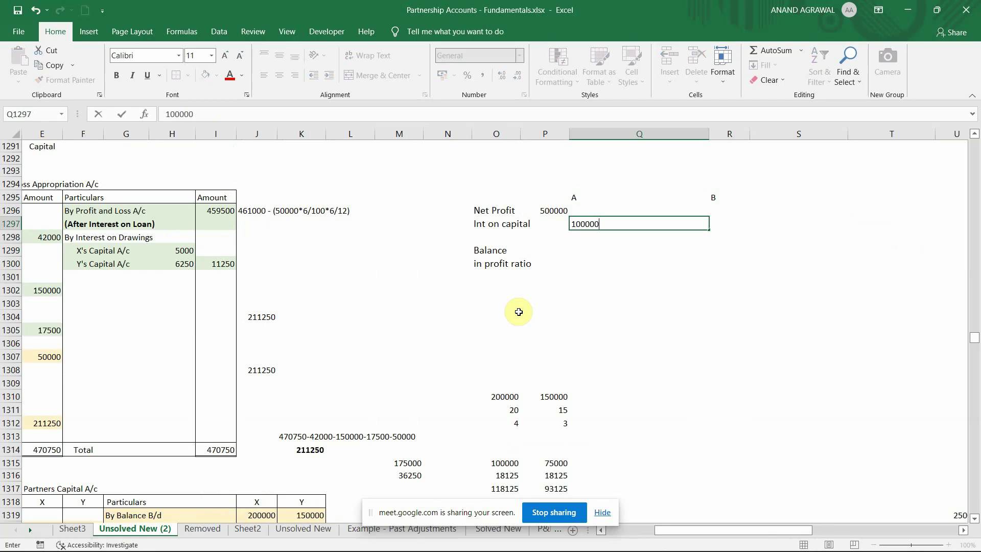
{"action": "key", "text": "Tab"}
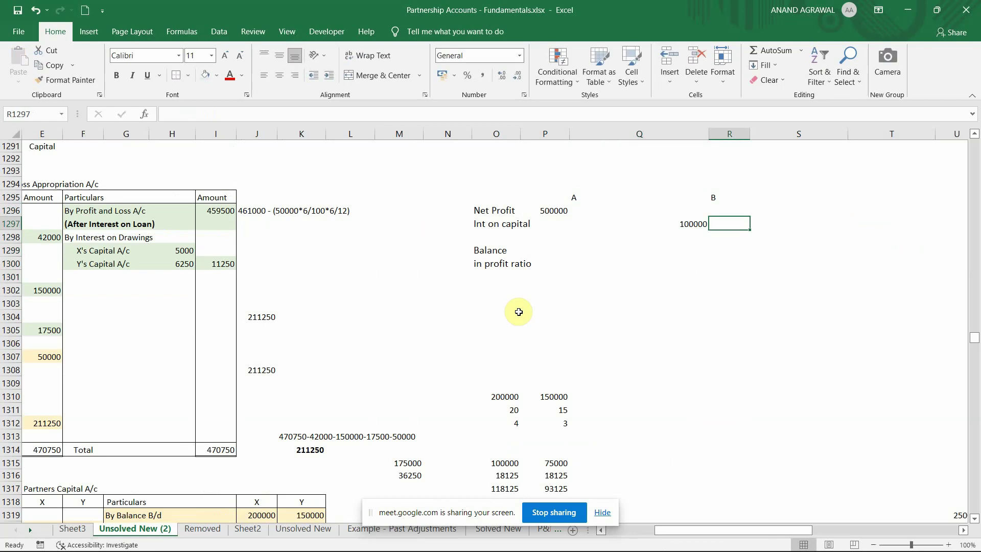
{"action": "type", "text": "50000"}
{"action": "key", "text": "Left"}
{"action": "key", "text": "Left"}
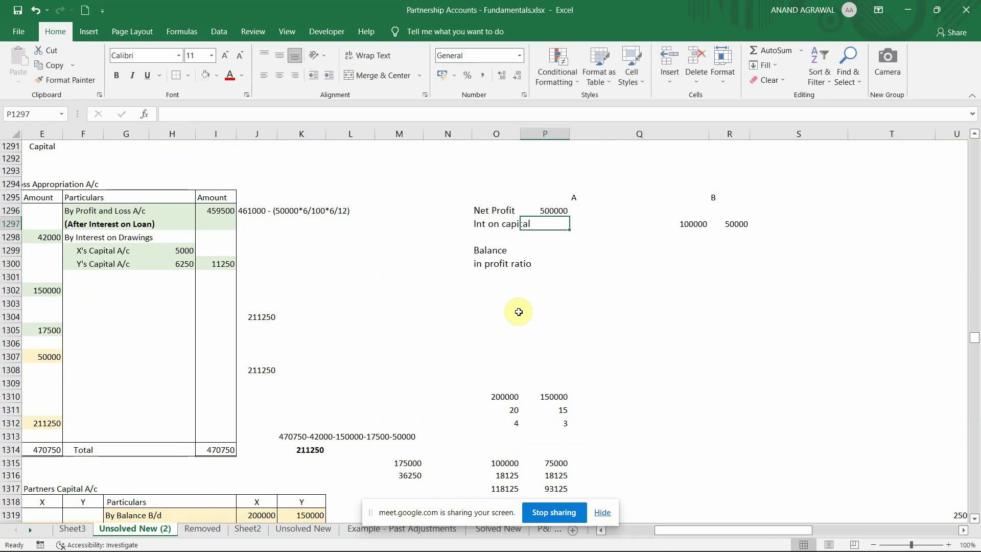
- Center the partner headings and interest on capital amounts in Q1295:R1297 horizontally
{"action": "key", "text": "Right"}
{"action": "key", "text": "Up"}
{"action": "key", "text": "Up"}
{"action": "key", "text": "shift+Right"}
{"action": "key", "text": "shift+Down"}
{"action": "key", "text": "shift+Down"}
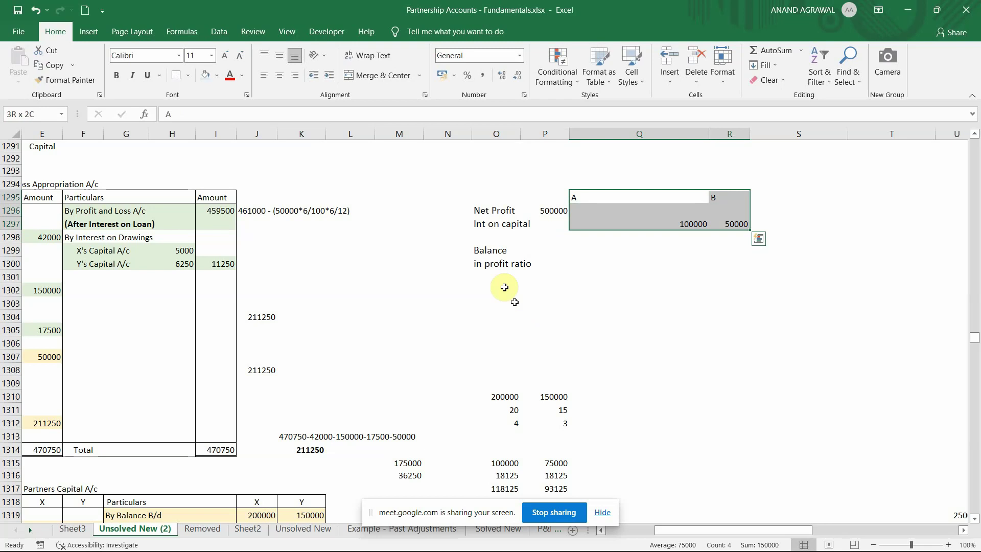
{"action": "left_click", "coordinate": [284, 77]}
{"action": "key", "text": "Down"}
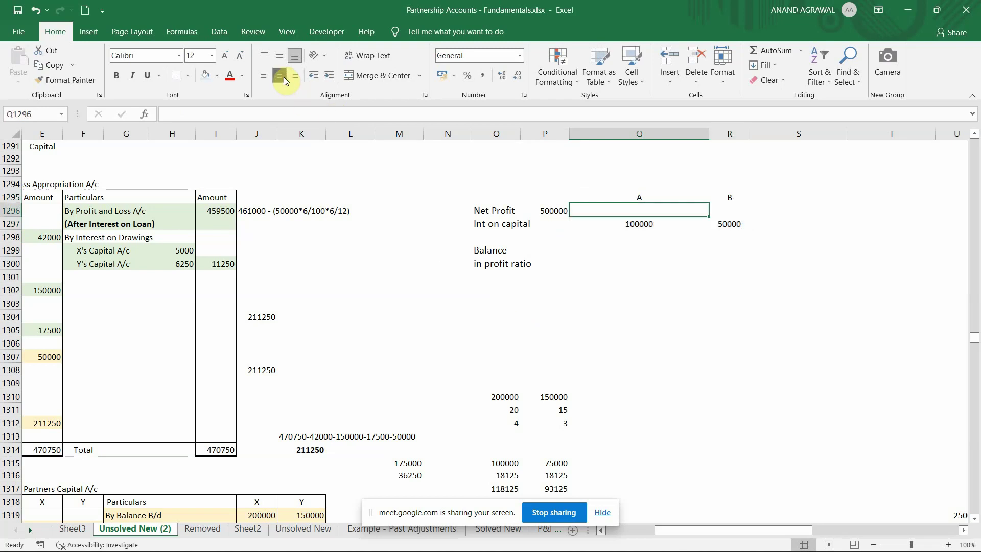
- Extend the profit ratio label in O1300 to read "in profit ratio (1:1)"
{"action": "key", "text": "Left"}
{"action": "key", "text": "Down"}
{"action": "key", "text": "Down"}
{"action": "key", "text": "Down"}
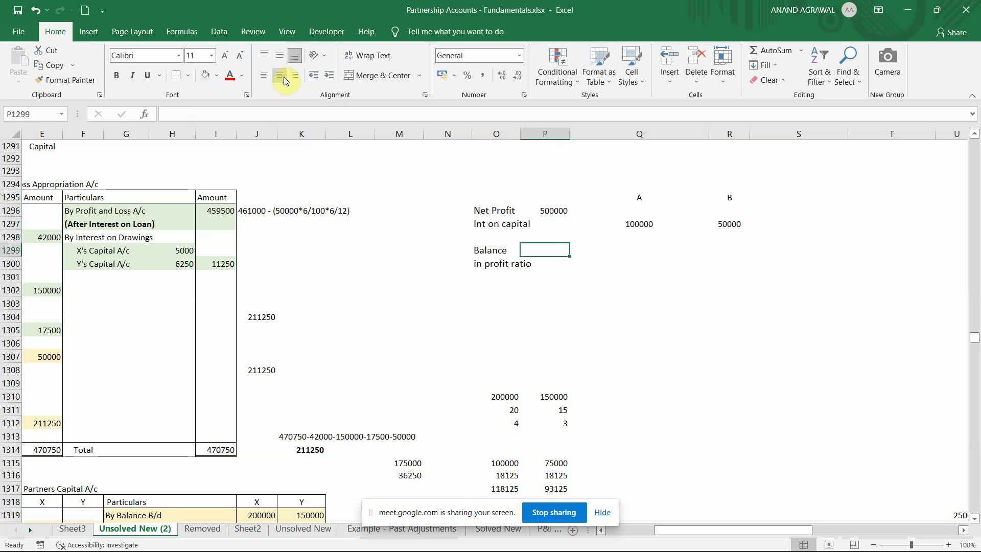
{"action": "key", "text": "Left"}
{"action": "key", "text": "Down"}
{"action": "key", "text": "Right"}
{"action": "key", "text": "Right"}
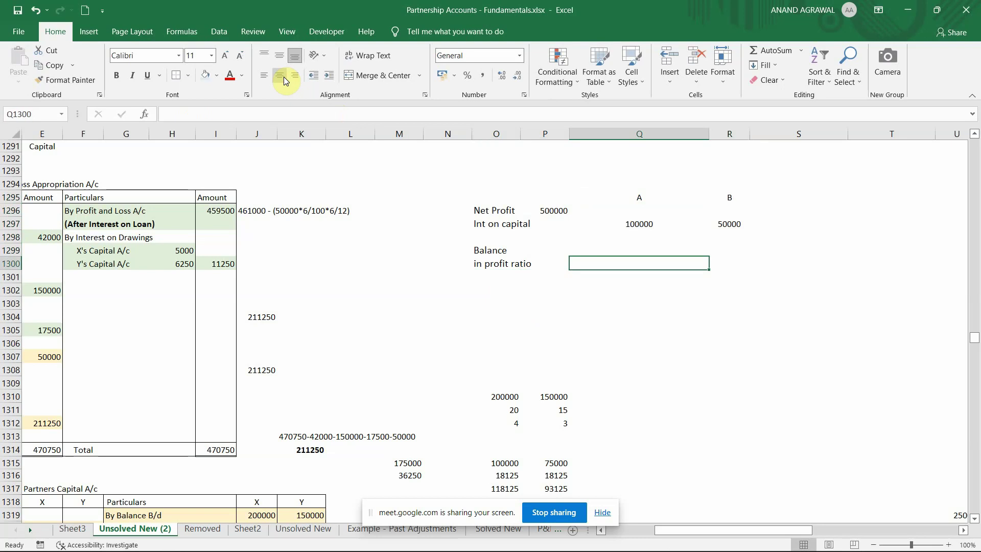
{"action": "key", "text": "Left"}
{"action": "key", "text": "Left"}
{"action": "key", "text": "F2"}
{"action": "type", "text": "("}
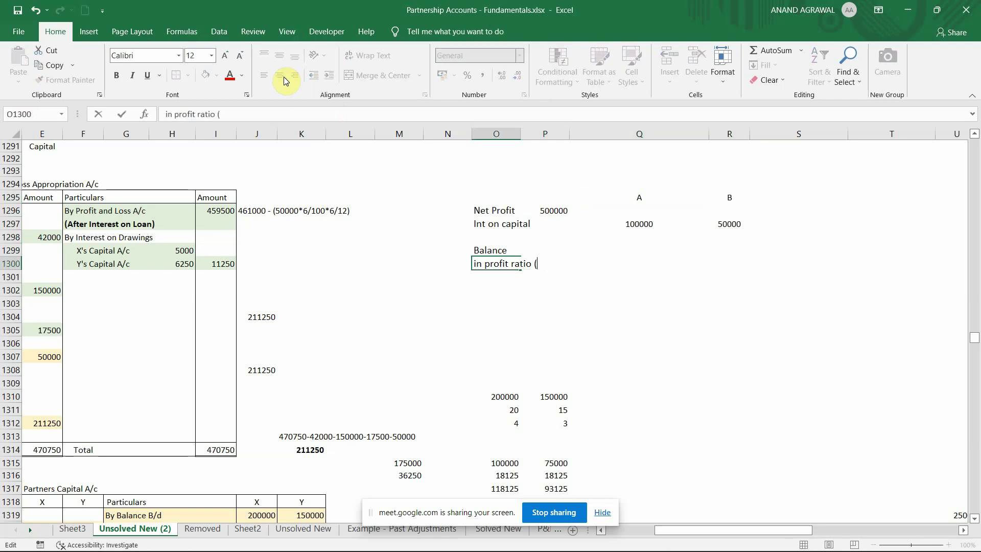
{"action": "type", "text": "1:1)"}
{"action": "key", "text": "ctrl+Return"}
- Enter a 150000 profit share for each of partners A and B in Q1300:R1300 and center both amounts
{"action": "key", "text": "Right"}
{"action": "key", "text": "Right"}
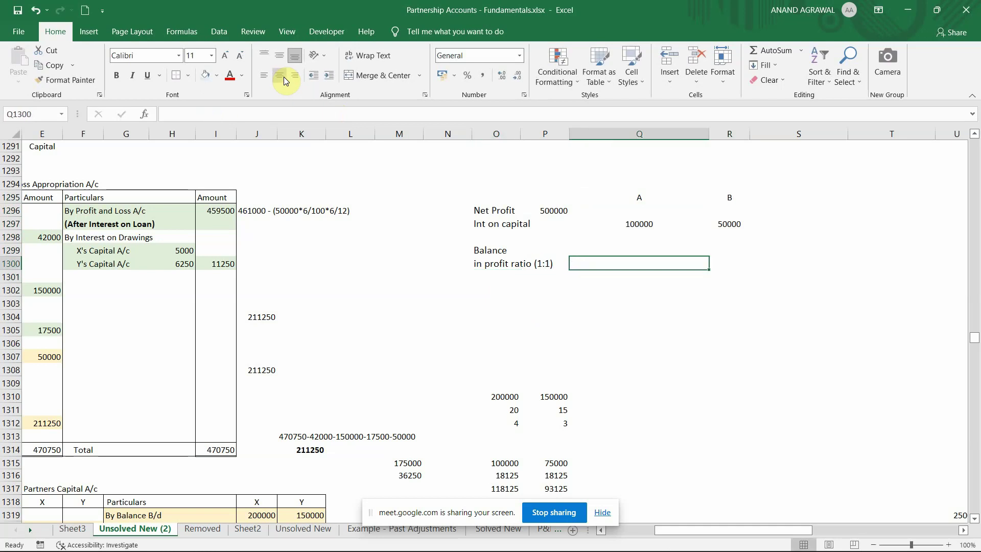
{"action": "type", "text": "150000"}
{"action": "key", "text": "Tab"}
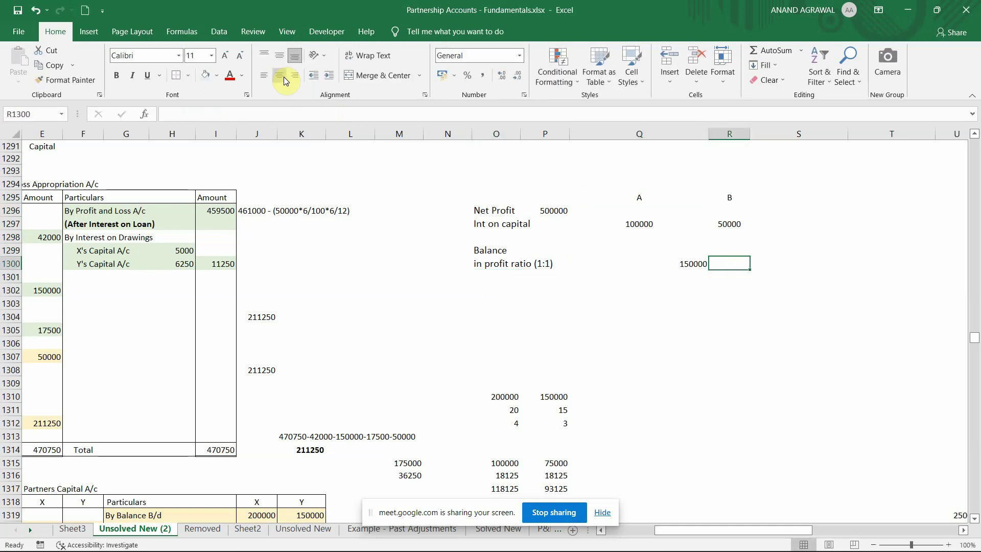
{"action": "type", "text": "150000"}
{"action": "key", "text": "Left"}
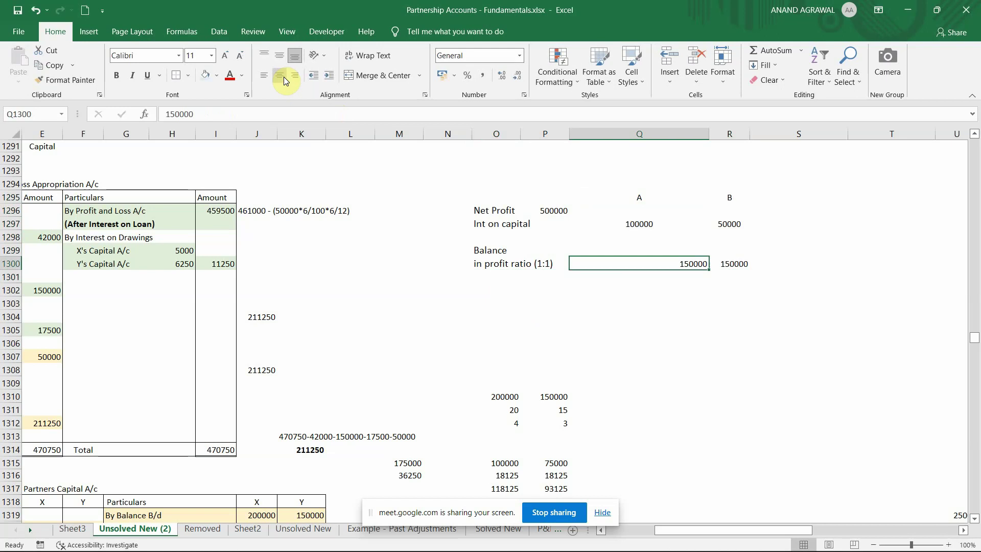
{"action": "key", "text": "shift+Right"}
{"action": "left_click", "coordinate": [283, 76]}
- Total partner A's amounts in Q1302 with AutoSum over Q1297:Q1300
{"action": "key", "text": "Down"}
{"action": "key", "text": "Down"}
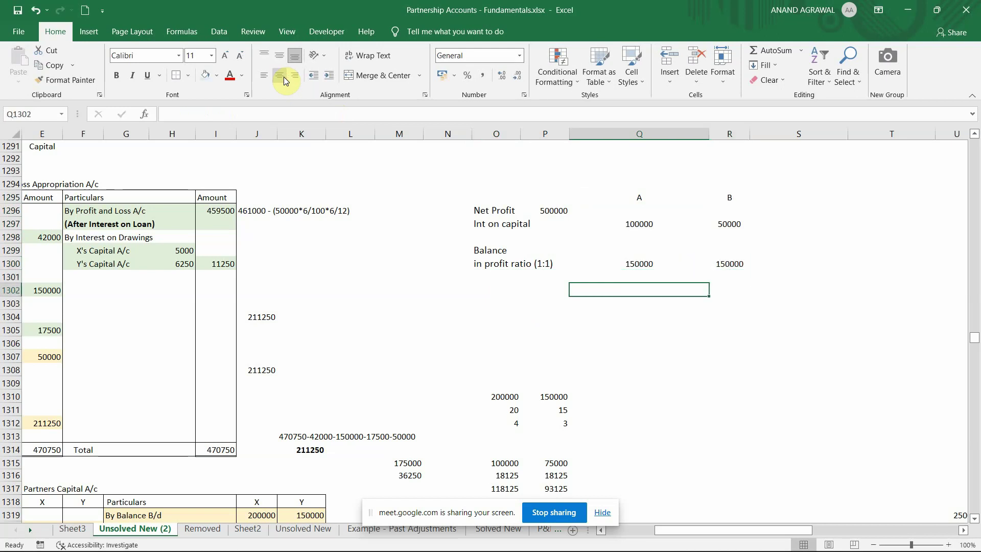
{"action": "left_click", "coordinate": [761, 51]}
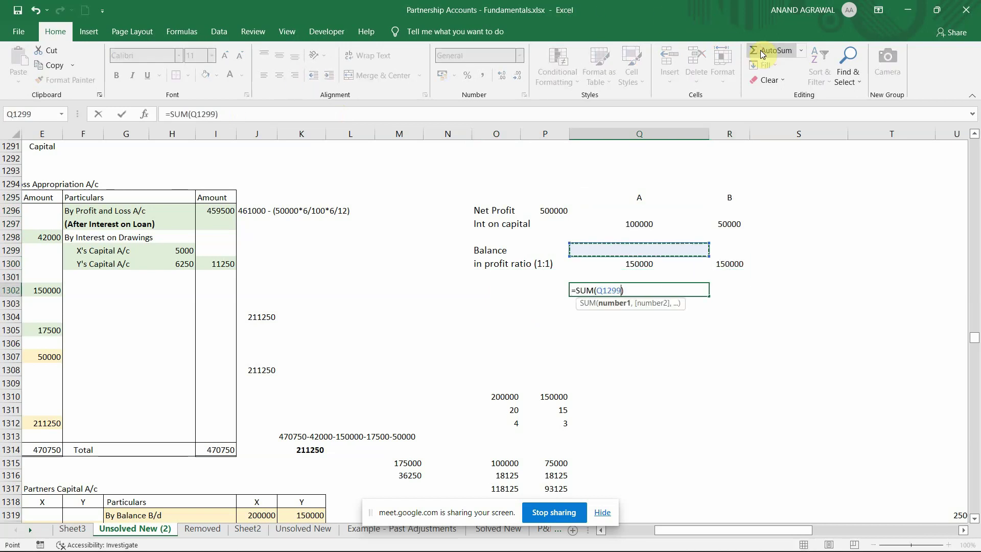
{"action": "key", "text": "shift+Up"}
{"action": "key", "text": "shift+Up"}
{"action": "key", "text": "shift+Up"}
{"action": "left_click", "coordinate": [761, 51]}
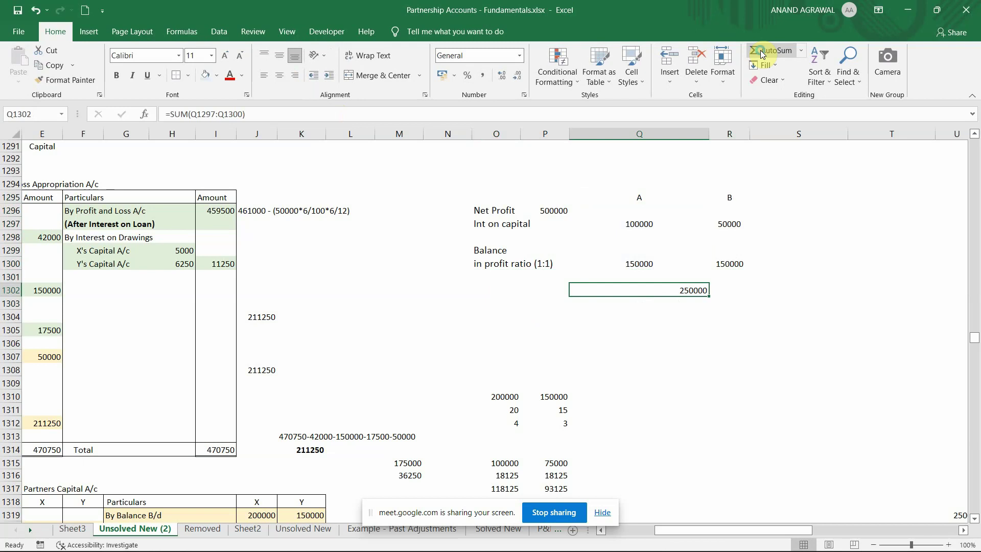
- Copy partner A's total formula to partner B's cell R1302 and center both totals in Q1302:R1302
{"action": "key", "text": "ctrl+c"}
{"action": "key", "text": "Right"}
{"action": "key", "text": "ctrl+v"}
{"action": "key", "text": "Escape"}
{"action": "key", "text": "Left"}
{"action": "key", "text": "shift+Right"}
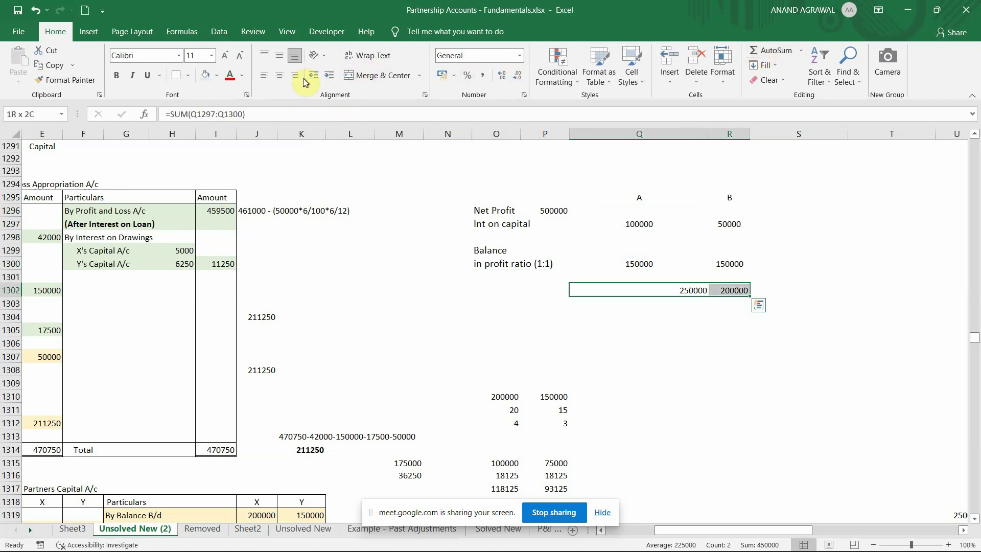
{"action": "left_click", "coordinate": [280, 76]}
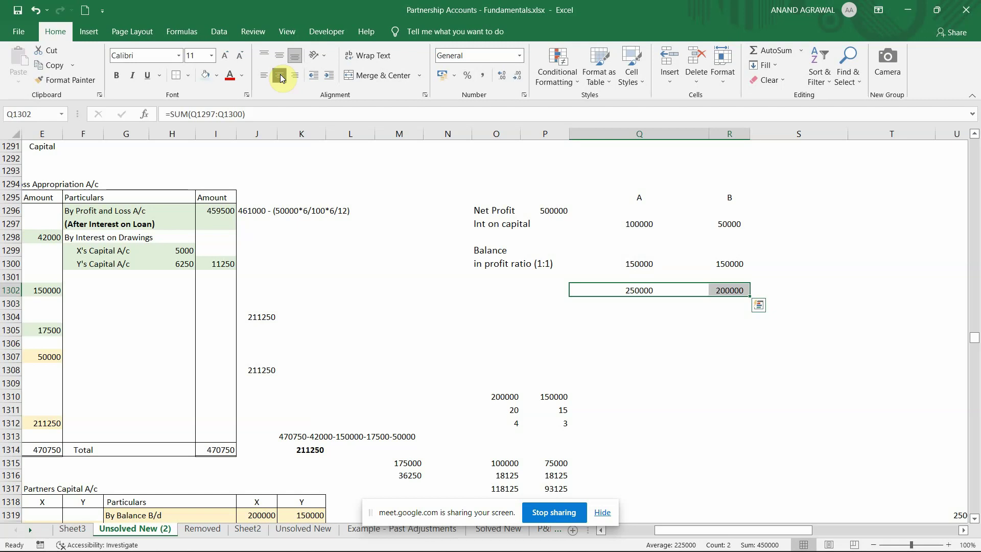
- Review each partner's interest on capital in row 1297 and profit share in row 1300
{"action": "key", "text": "Up"}
{"action": "key", "text": "Up"}
{"action": "key", "text": "Up"}
{"action": "key", "text": "Up"}
{"action": "key", "text": "Up"}
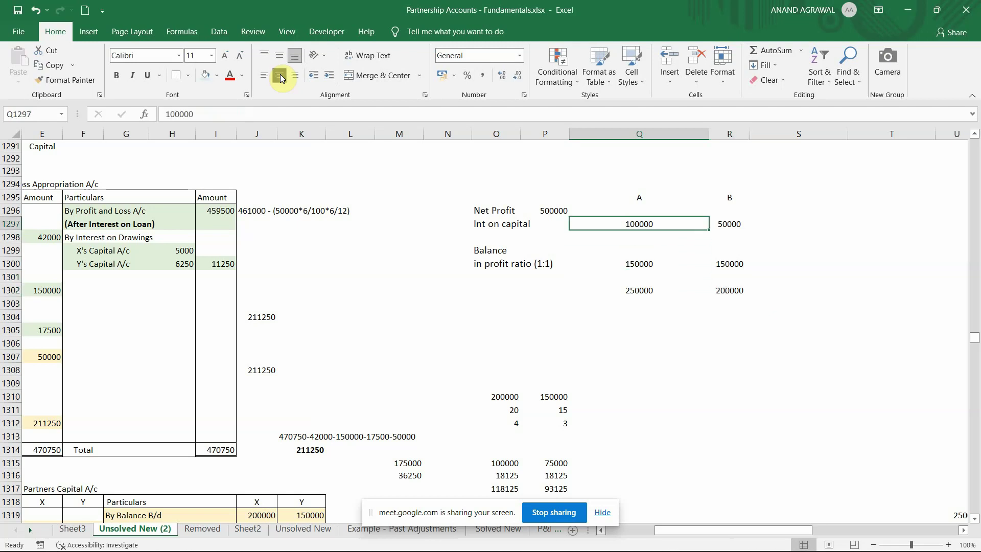
{"action": "key", "text": "Right"}
{"action": "key", "text": "Left"}
{"action": "key", "text": "Right"}
{"action": "key", "text": "Left"}
{"action": "key", "text": "shift+Right"}
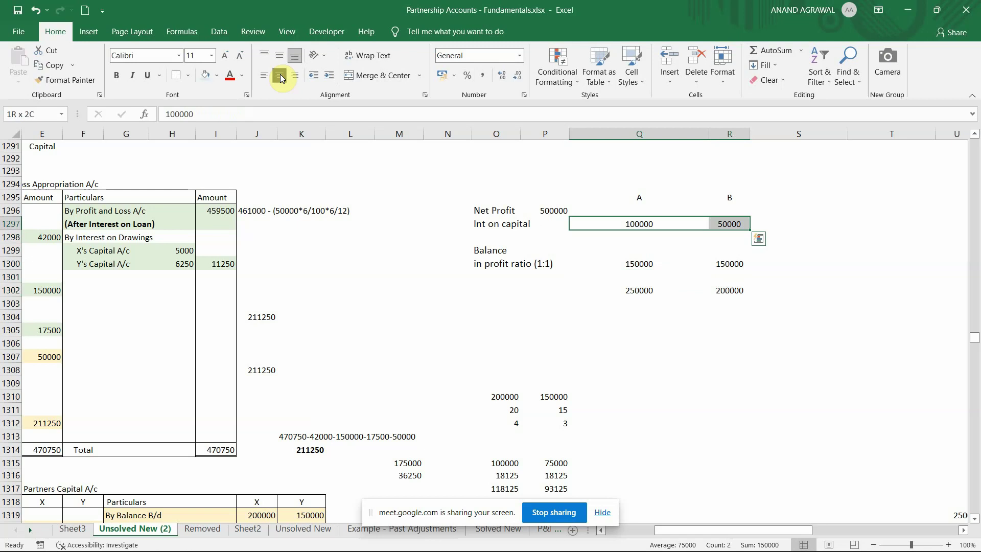
{"action": "key", "text": "Down"}
{"action": "key", "text": "Down"}
{"action": "key", "text": "Down"}
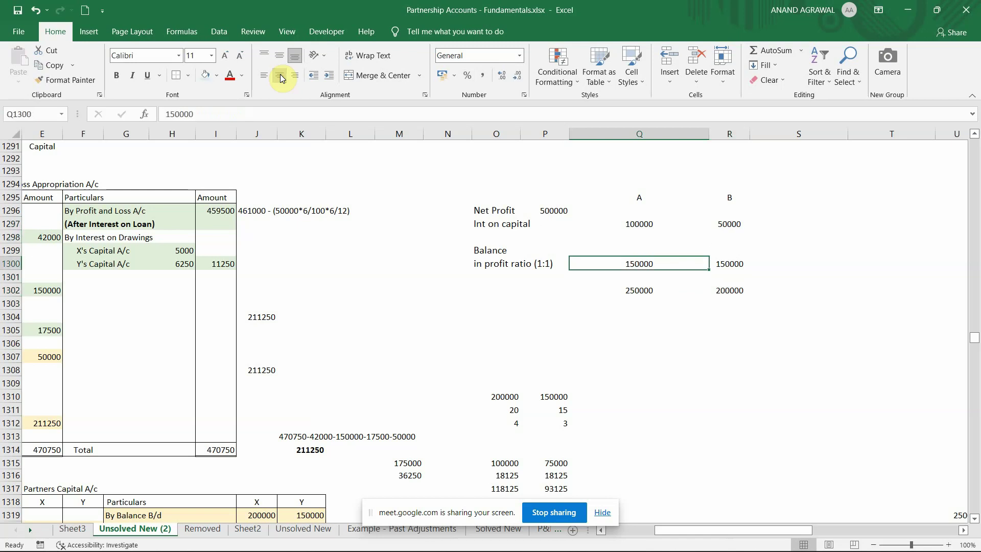
{"action": "key", "text": "shift+Right"}
{"action": "key", "text": "shift+Left"}
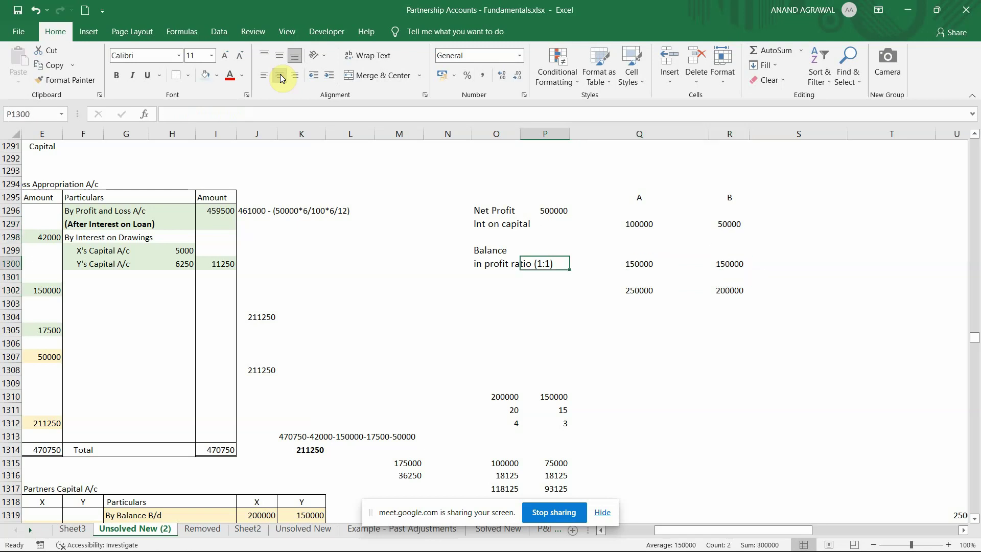
- Clear both partners' interest on capital amounts in Q1297:R1297
{"action": "key", "text": "Up"}
{"action": "key", "text": "Up"}
{"action": "key", "text": "Up"}
{"action": "key", "text": "shift+Right"}
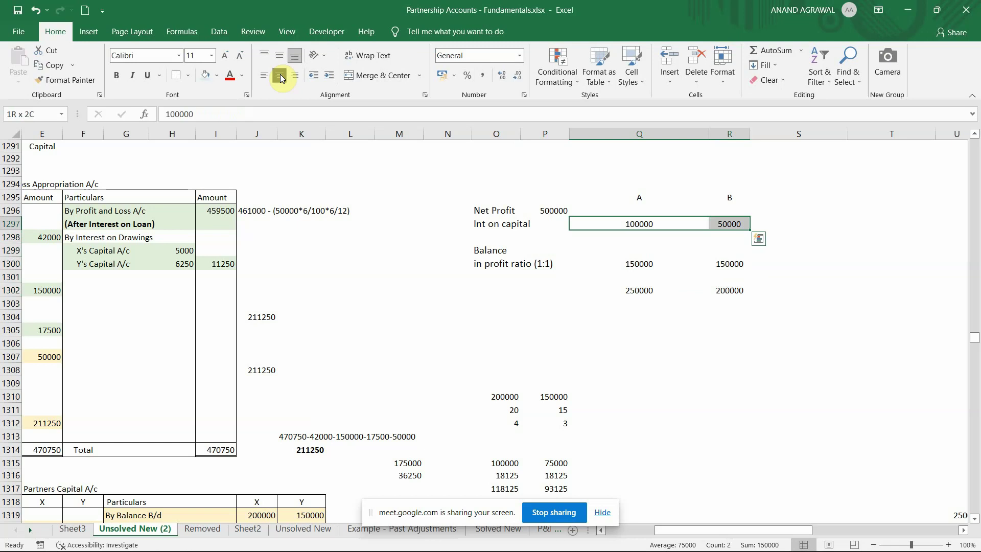
{"action": "key", "text": "Delete"}
- Enter a 250000 profit share for each of partners A and B in Q1300:R1300
{"action": "key", "text": "Down"}
{"action": "key", "text": "Down"}
{"action": "key", "text": "Down"}
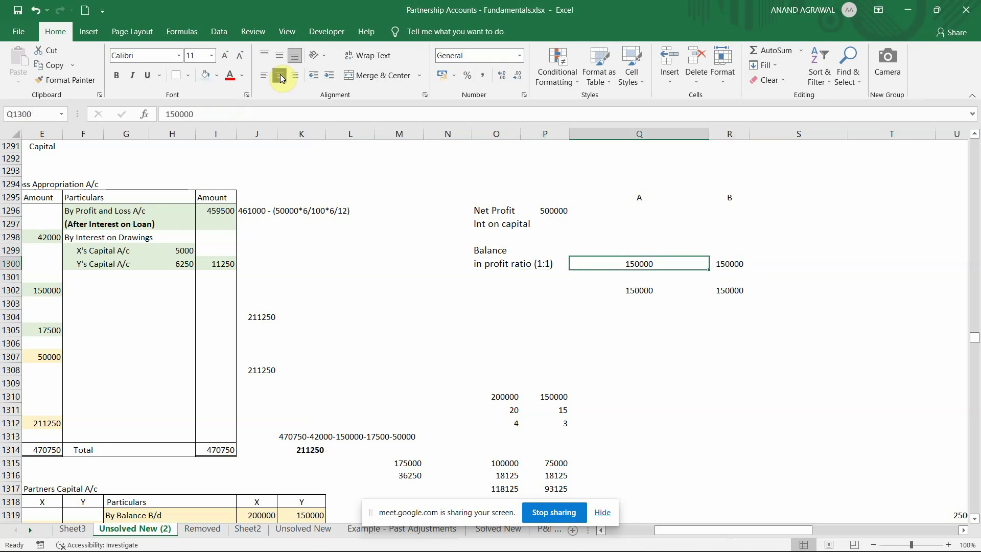
{"action": "type", "text": "250000"}
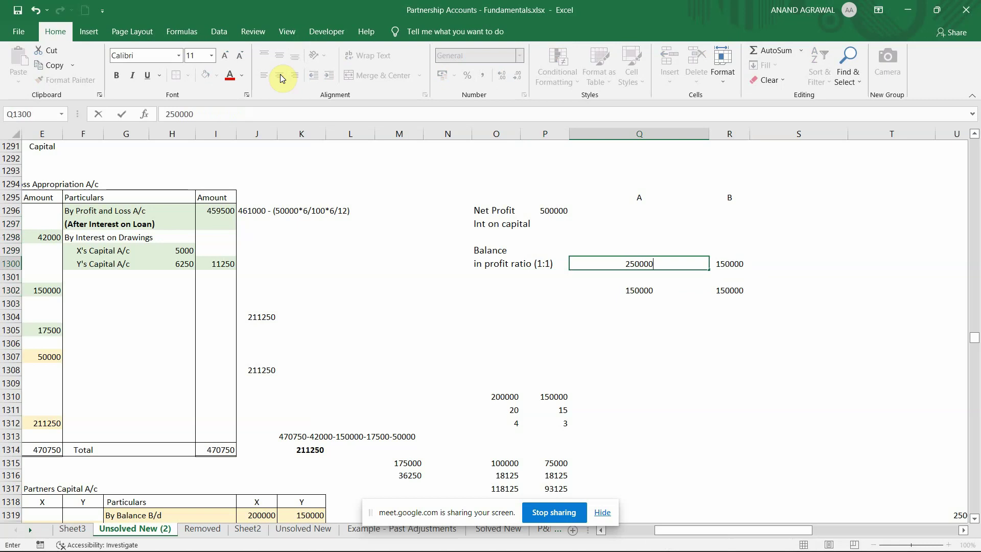
{"action": "key", "text": "Tab"}
{"action": "type", "text": "250000"}
{"action": "key", "text": "Return"}
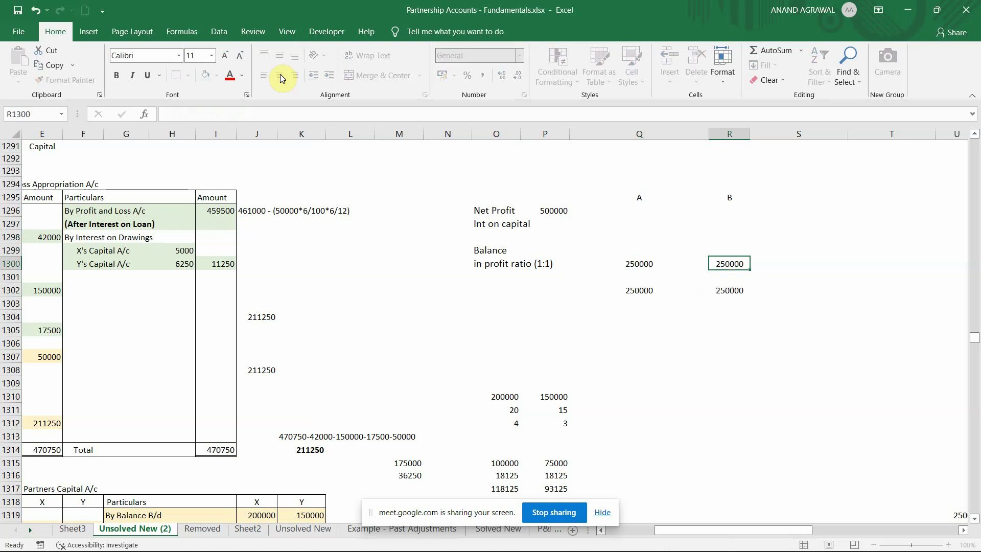
{"action": "key", "text": "Up"}
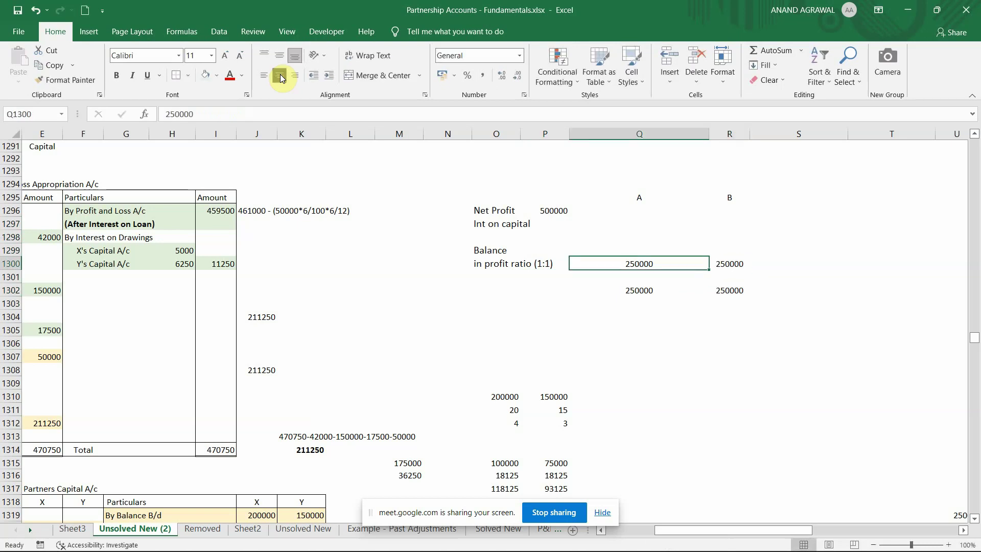
- Undo the 250000 profit share entries and the clearing of the interest on capital amounts
{"action": "key", "text": "ctrl+z"}
{"action": "key", "text": "ctrl+z"}
{"action": "key", "text": "ctrl+z"}
{"action": "key", "text": "Right"}
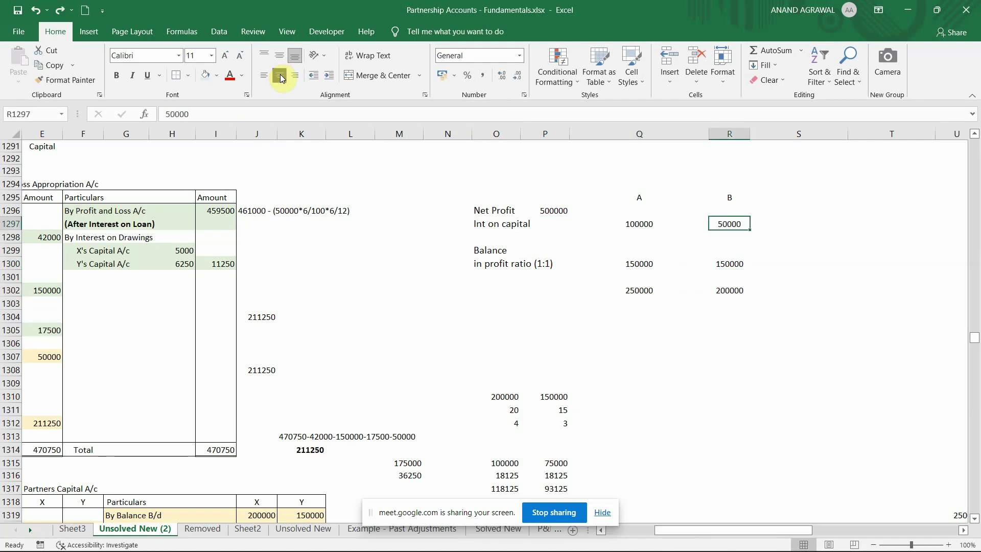
- Clear the totals in Q1302:R1302, enter 250000 for each of partners A and B in Q1301:R1301 and center both amounts
{"action": "key", "text": "Down"}
{"action": "key", "text": "Down"}
{"action": "key", "text": "Down"}
{"action": "key", "text": "Left"}
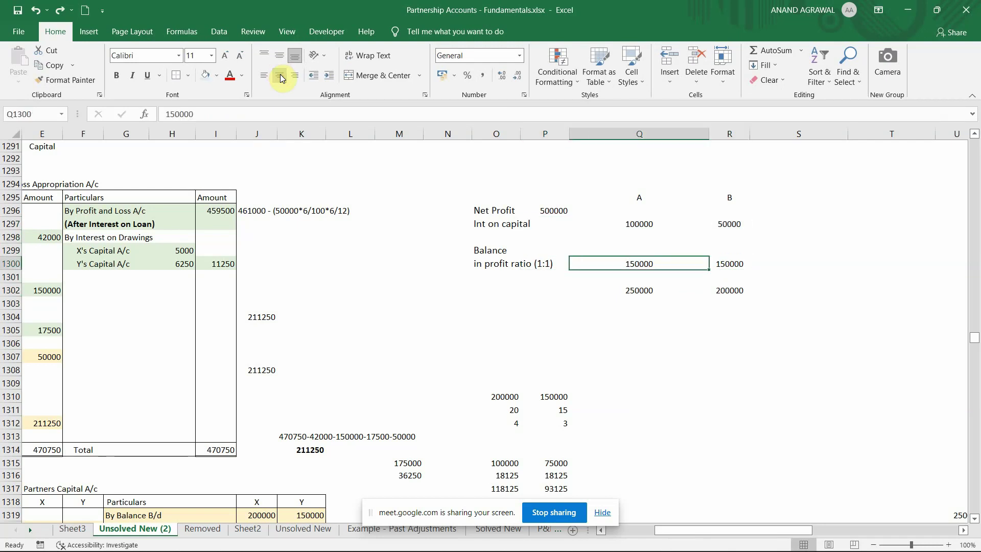
{"action": "key", "text": "Down"}
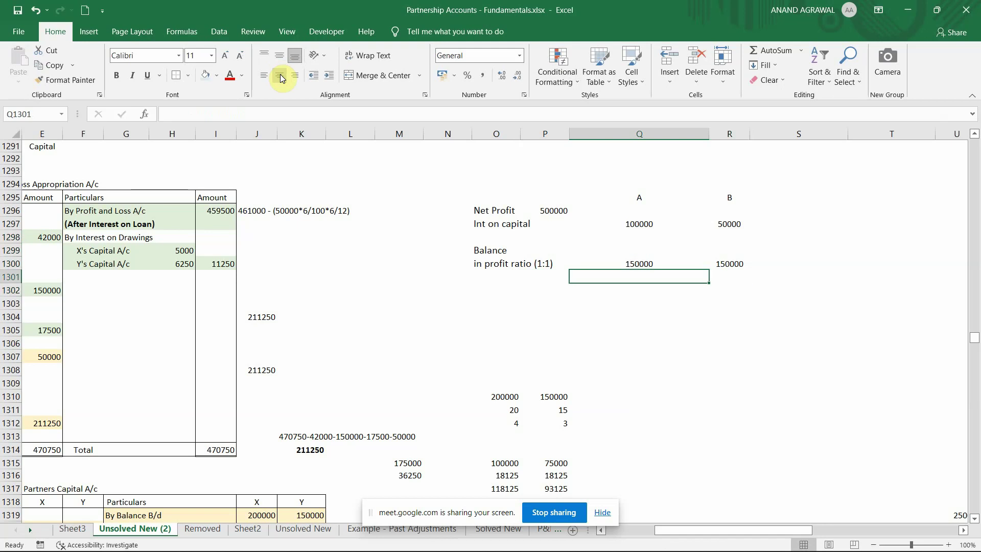
{"action": "type", "text": "250000"}
{"action": "key", "text": "Tab"}
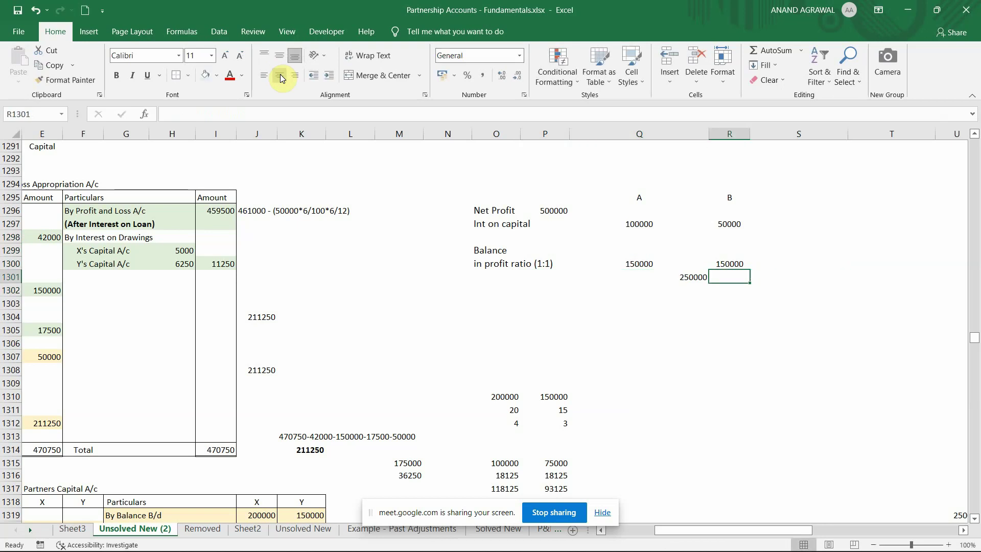
{"action": "type", "text": "250000"}
{"action": "key", "text": "Left"}
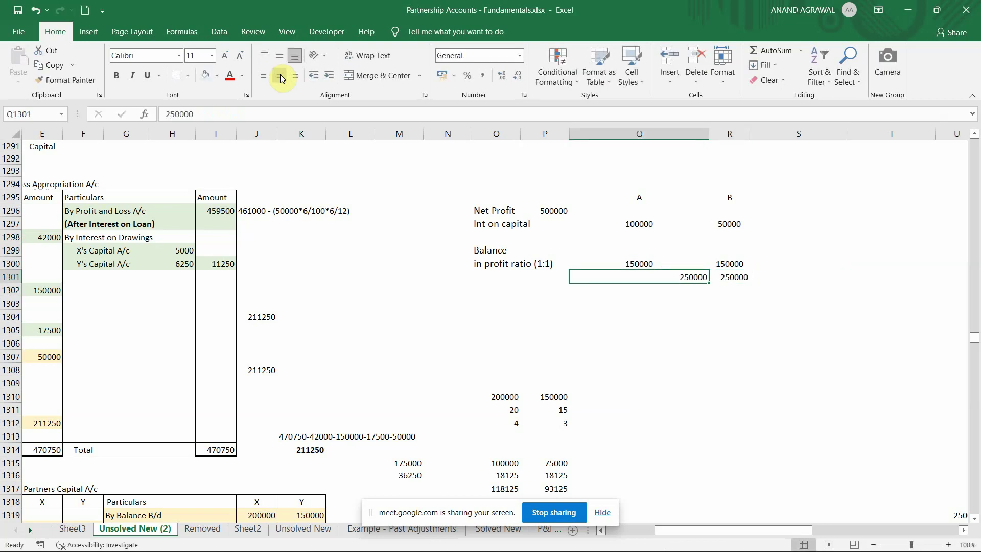
{"action": "key", "text": "shift+Right"}
{"action": "left_click", "coordinate": [281, 78]}
- Compare the interest on capital amounts in row 1297 with the equal profit shares in row 1301
{"action": "key", "text": "Up"}
{"action": "key", "text": "Up"}
{"action": "key", "text": "Up"}
{"action": "key", "text": "Up"}
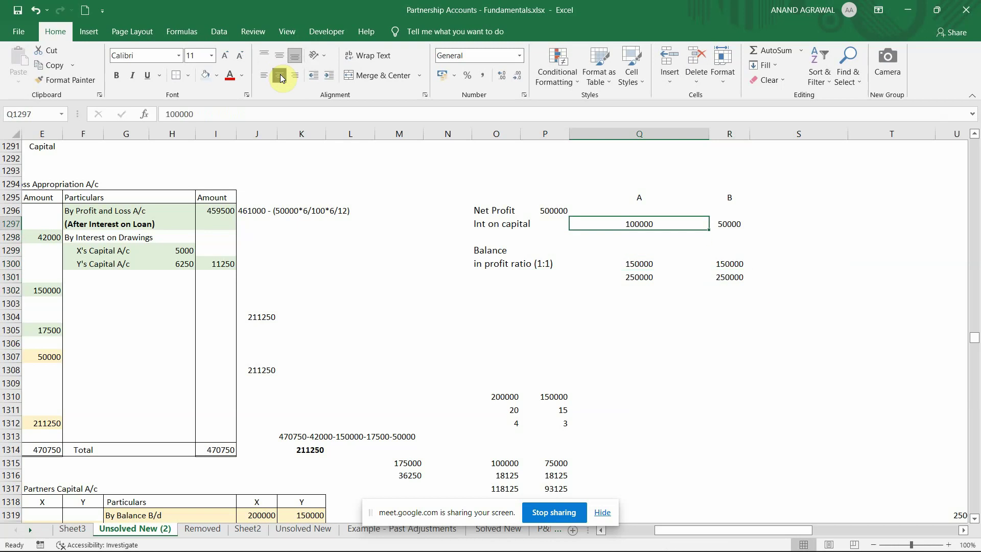
{"action": "key", "text": "Down"}
{"action": "key", "text": "Down"}
{"action": "key", "text": "Down"}
{"action": "key", "text": "Down"}
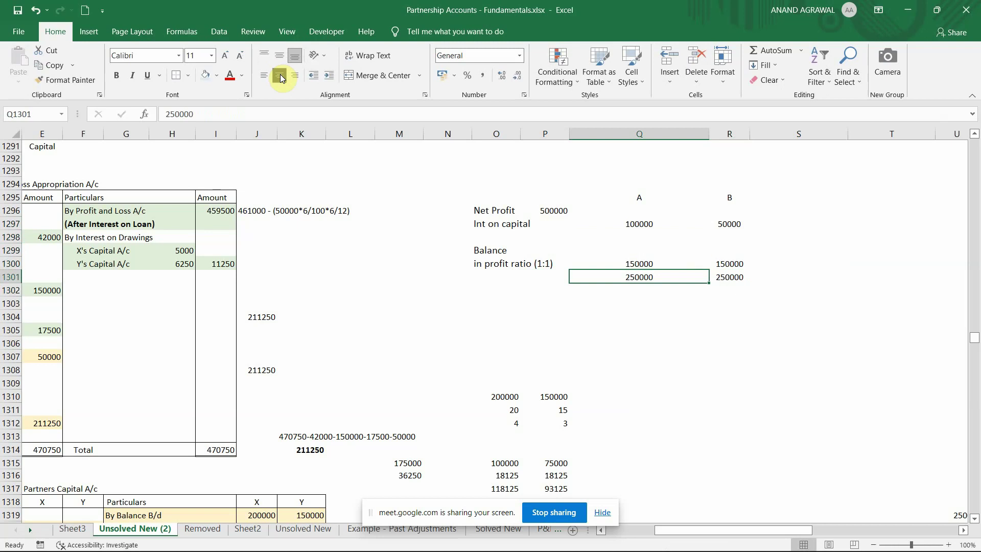
{"action": "key", "text": "Right"}
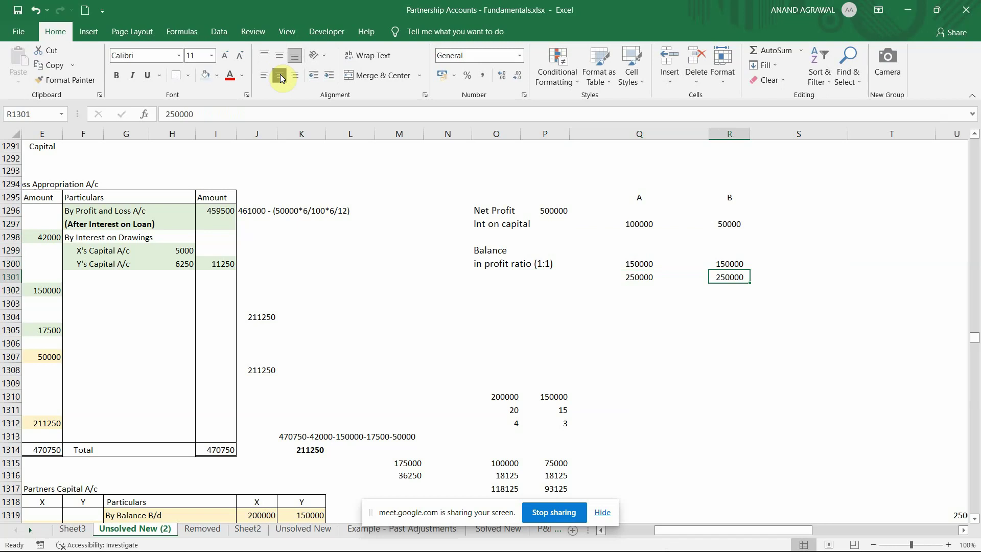
{"action": "key", "text": "Left"}
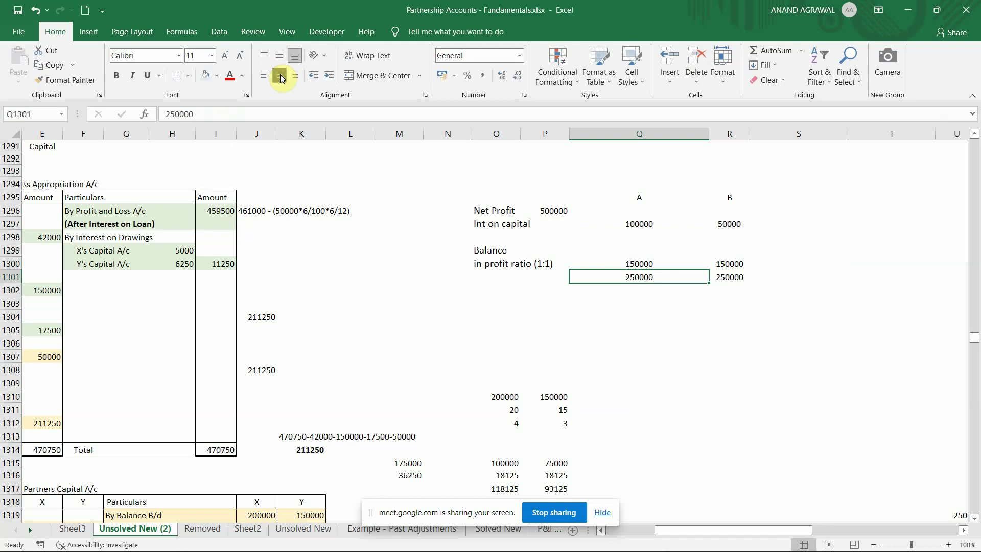
{"action": "key", "text": "Up"}
{"action": "key", "text": "Up"}
{"action": "key", "text": "Up"}
{"action": "key", "text": "Up"}
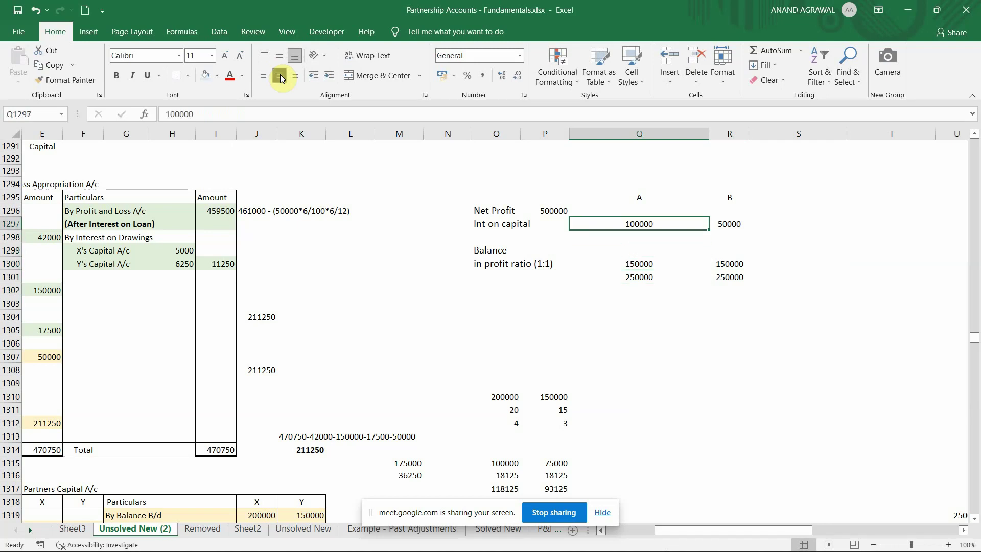
{"action": "key", "text": "shift+Right"}
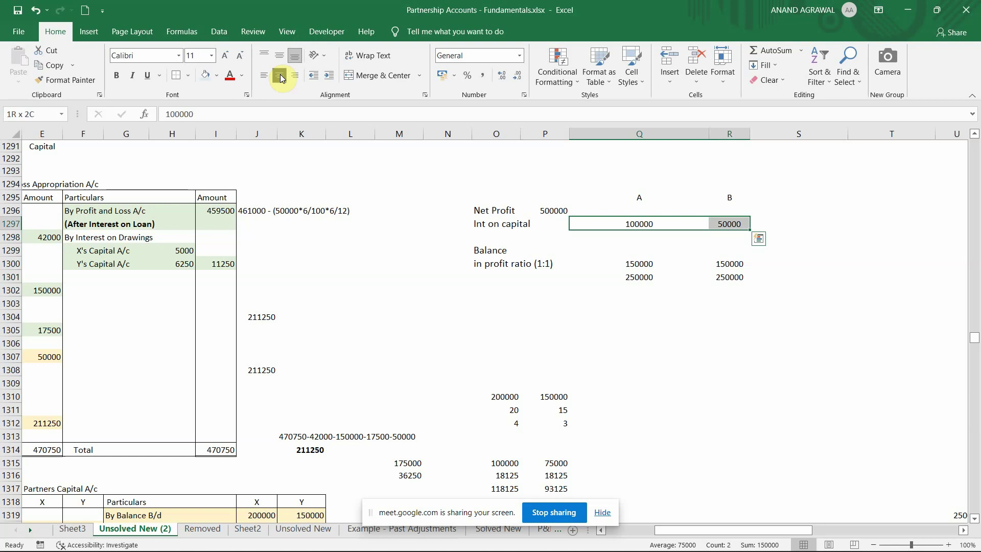
- Copy the profit distribution working in O1295:R1301 to T1295:W1301
{"action": "key", "text": "Left"}
{"action": "key", "text": "Left"}
{"action": "key", "text": "shift+Up"}
{"action": "key", "text": "shift+Up"}
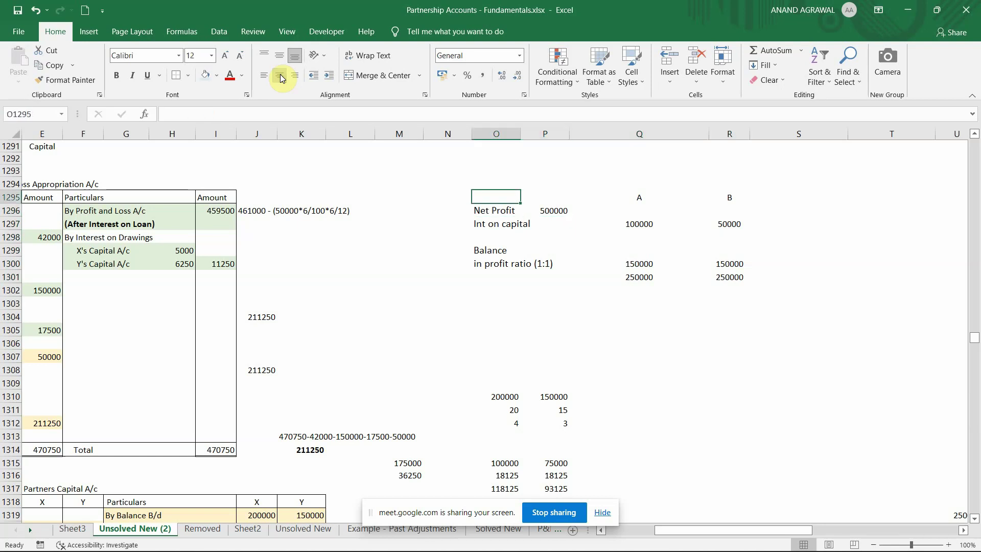
{"action": "key", "text": "shift+Down"}
{"action": "key", "text": "shift+Down"}
{"action": "key", "text": "shift+Down"}
{"action": "key", "text": "shift+Down"}
{"action": "key", "text": "shift+Right"}
{"action": "key", "text": "shift+Right"}
{"action": "key", "text": "shift+Right"}
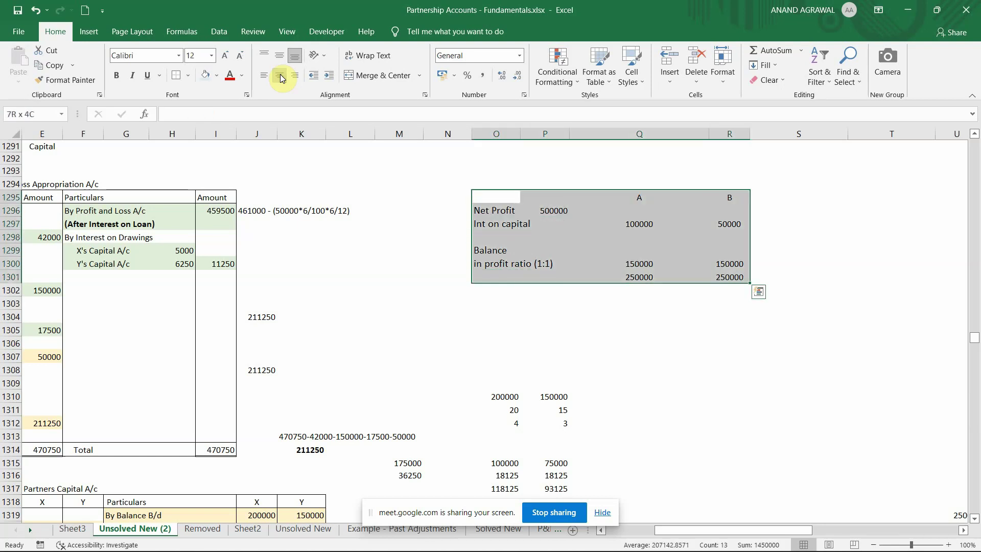
{"action": "key", "text": "ctrl+c"}
{"action": "key", "text": "Right"}
{"action": "key", "text": "Right"}
{"action": "key", "text": "Right"}
{"action": "key", "text": "Right"}
{"action": "key", "text": "Right"}
{"action": "key", "text": "Right"}
{"action": "key", "text": "Right"}
{"action": "key", "text": "Right"}
{"action": "key", "text": "Right"}
{"action": "key", "text": "Right"}
{"action": "key", "text": "Left"}
{"action": "key", "text": "Left"}
{"action": "key", "text": "Left"}
{"action": "key", "text": "Left"}
{"action": "key", "text": "Left"}
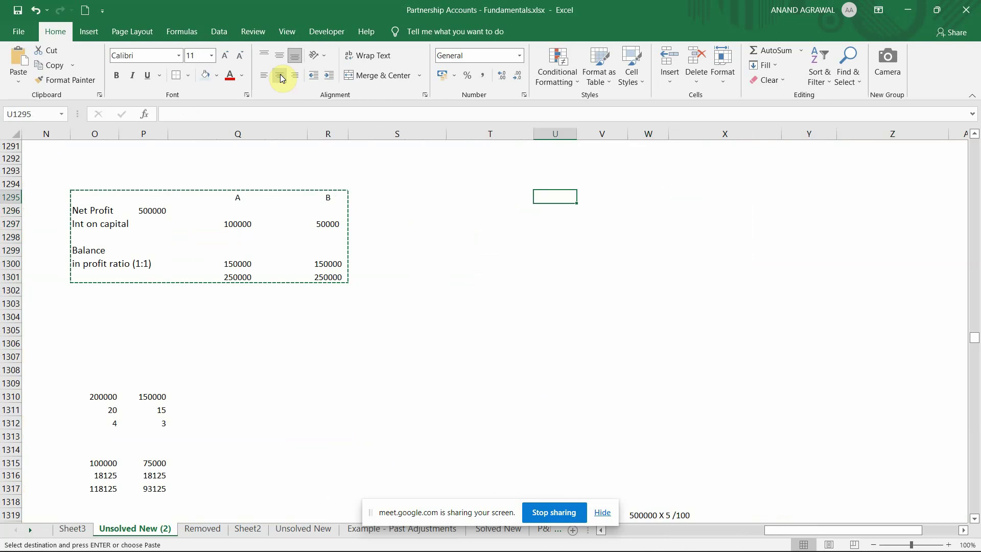
{"action": "key", "text": "ctrl+v"}
{"action": "key", "text": "Escape"}
- Clear the 250000 amounts in Q1301:R1301 of the original working
{"action": "key", "text": "Left"}
{"action": "key", "text": "Left"}
{"action": "key", "text": "Left"}
{"action": "key", "text": "Left"}
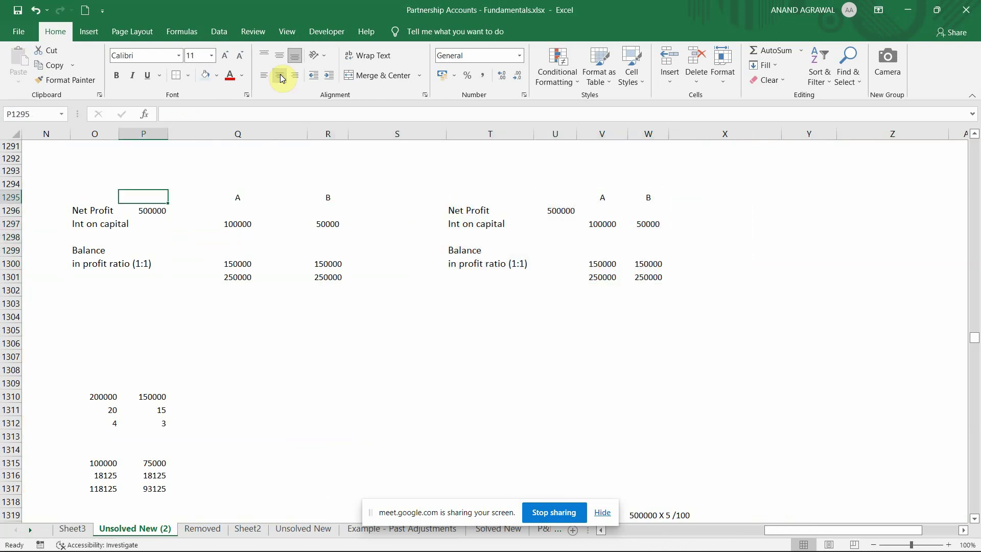
{"action": "key", "text": "Down"}
{"action": "key", "text": "Right"}
{"action": "key", "text": "Down"}
{"action": "key", "text": "Right"}
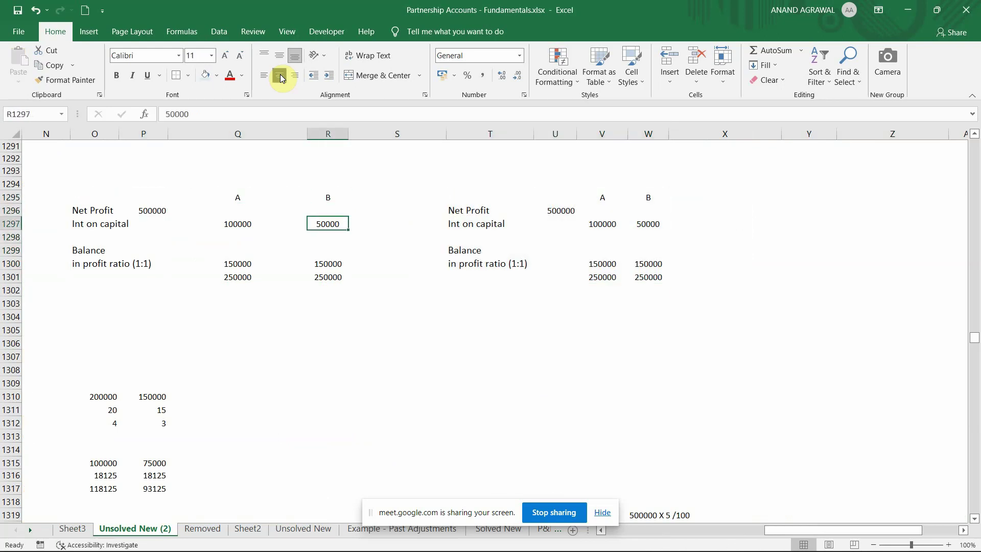
{"action": "key", "text": "Left"}
{"action": "key", "text": "Down"}
{"action": "key", "text": "Down"}
{"action": "key", "text": "Down"}
{"action": "key", "text": "Down"}
{"action": "key", "text": "shift+Right"}
{"action": "key", "text": "Delete"}
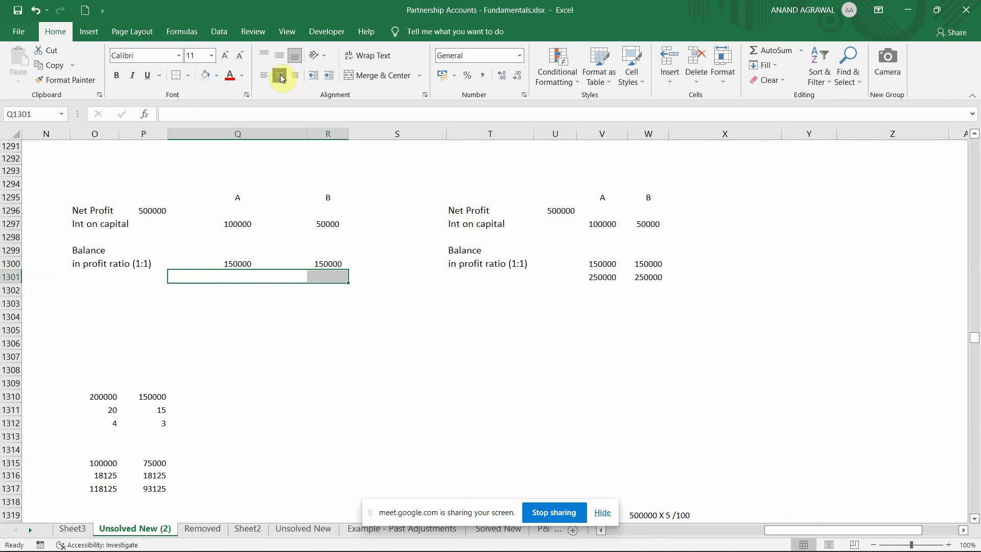
- Total partner A's amounts in Q1302 with AutoSum over Q1296:Q1300
{"action": "key", "text": "Down"}
{"action": "left_click", "coordinate": [776, 50]}
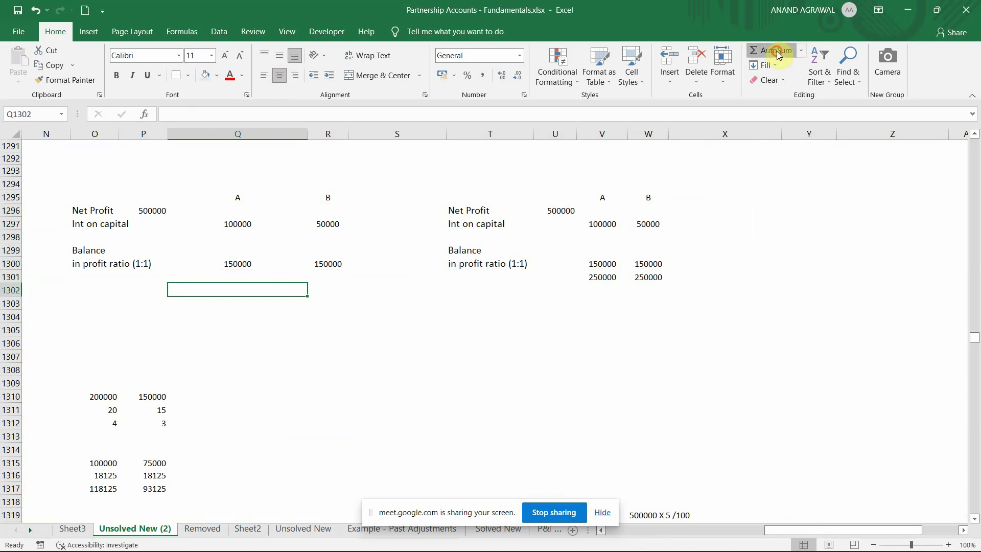
{"action": "key", "text": "Up"}
{"action": "key", "text": "Up"}
{"action": "key", "text": "Up"}
{"action": "key", "text": "Up"}
{"action": "key", "text": "Up"}
{"action": "key", "text": "Up"}
{"action": "key", "text": "shift+Down"}
{"action": "key", "text": "shift+Down"}
{"action": "key", "text": "shift+Down"}
{"action": "key", "text": "shift+Down"}
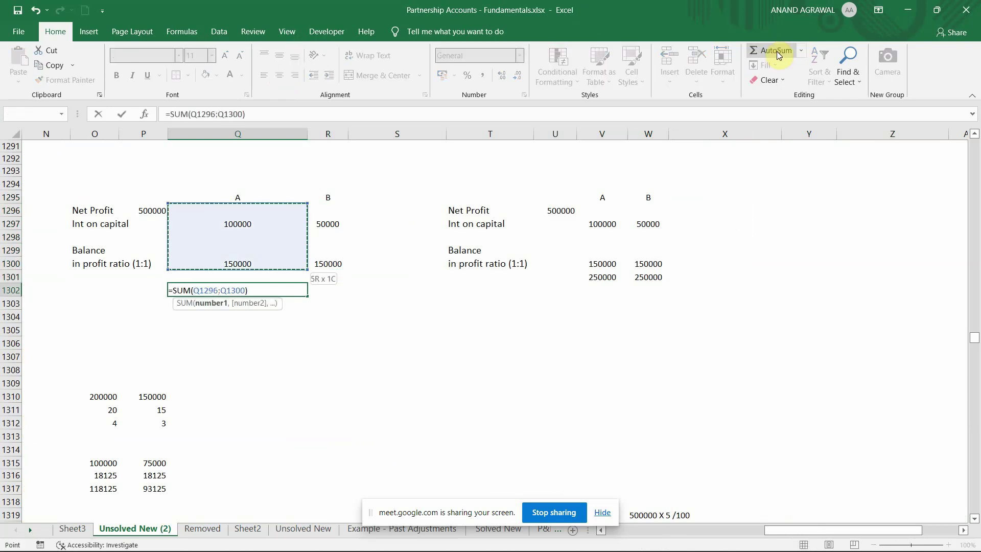
{"action": "key", "text": "ctrl+Return"}
- Copy partner A's total formula to R1302 for partner B
{"action": "key", "text": "ctrl+c"}
{"action": "key", "text": "Right"}
{"action": "key", "text": "Return"}
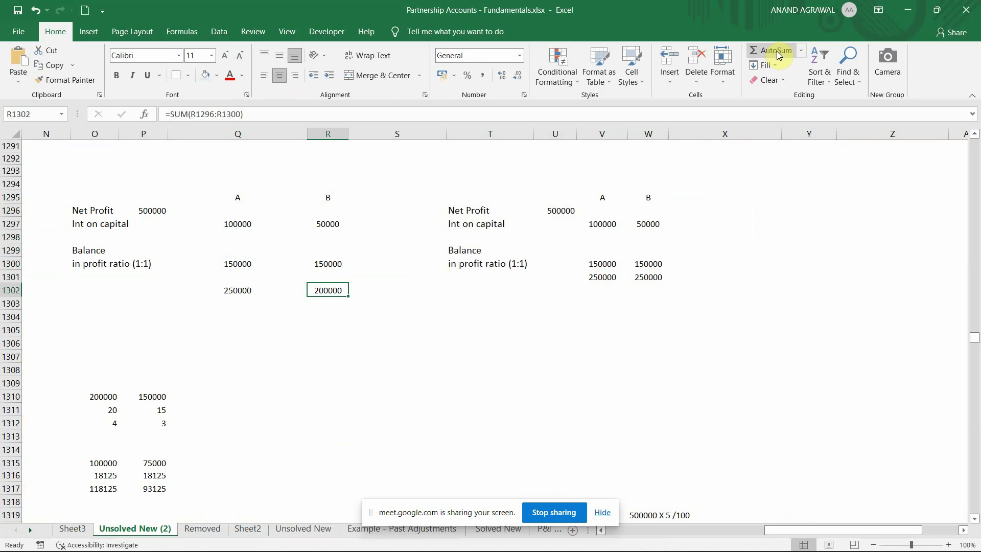
- Review the original working's partner totals, interest on capital and profit shares across rows 1297 to 1302
{"action": "key", "text": "Left"}
{"action": "key", "text": "Right"}
{"action": "key", "text": "Left"}
{"action": "key", "text": "Right"}
{"action": "key", "text": "Up"}
{"action": "key", "text": "Up"}
{"action": "key", "text": "Up"}
{"action": "key", "text": "Up"}
{"action": "key", "text": "Up"}
{"action": "key", "text": "Left"}
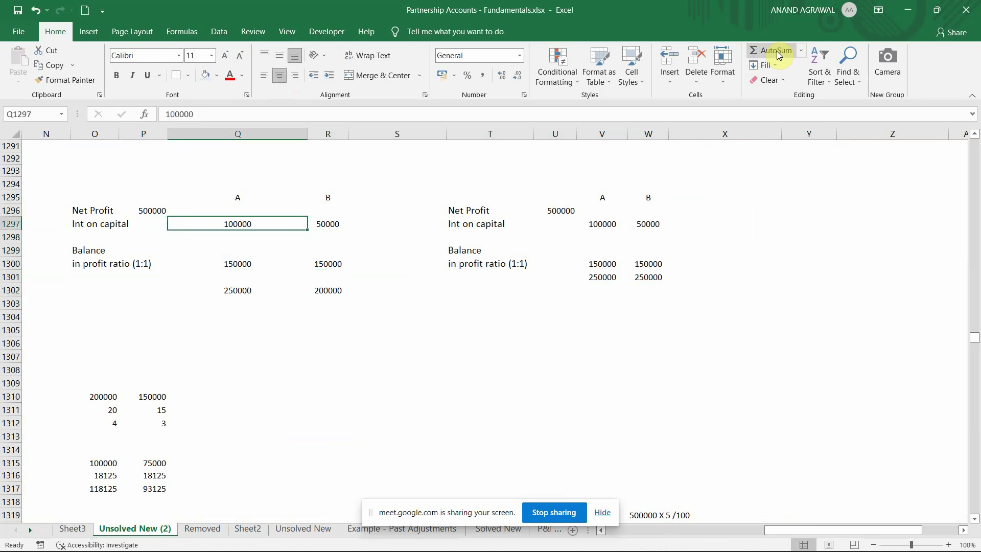
{"action": "key", "text": "Right"}
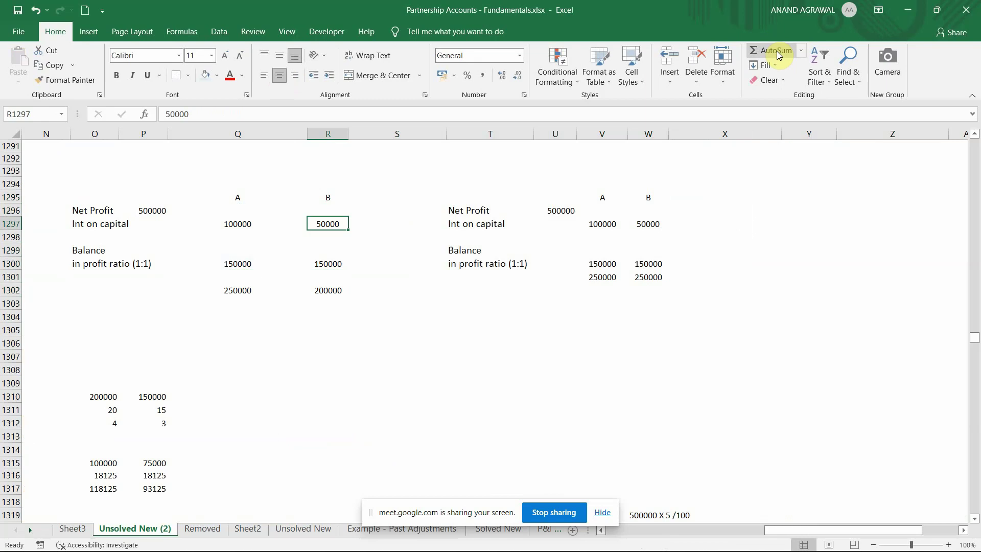
{"action": "key", "text": "Left"}
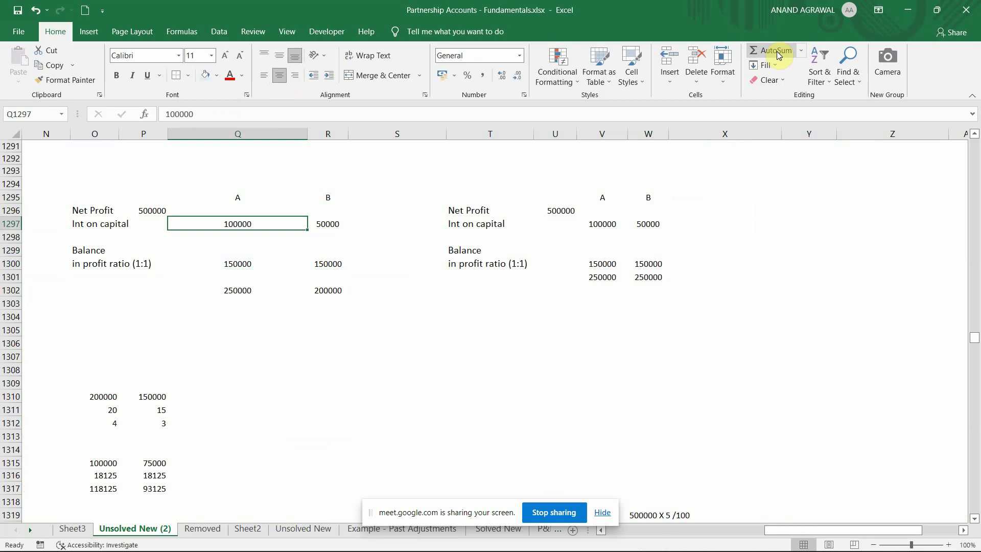
{"action": "key", "text": "Down"}
{"action": "key", "text": "Down"}
{"action": "key", "text": "Down"}
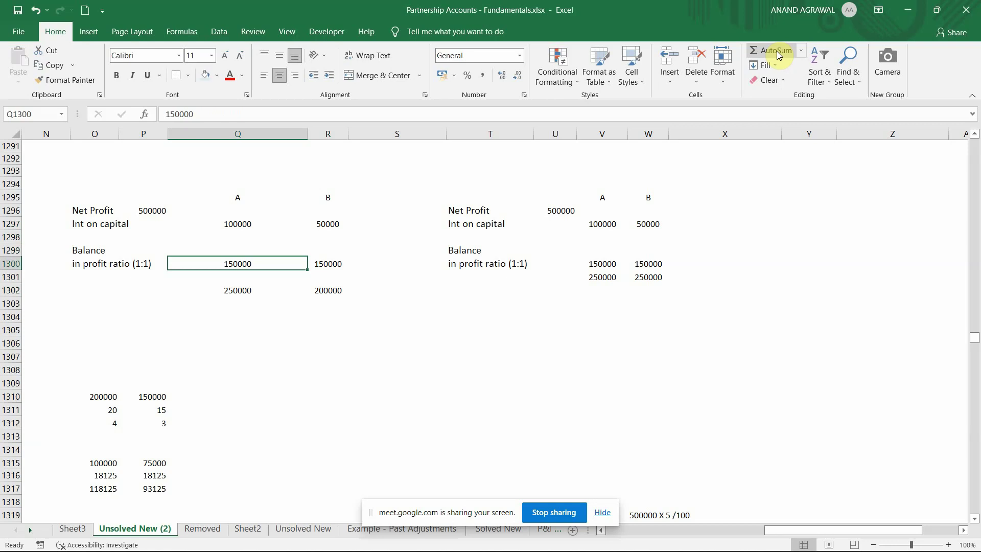
- Set partner A's profit share in Q1300 of the original working to =350000/2
{"action": "type", "text": "=250000"}
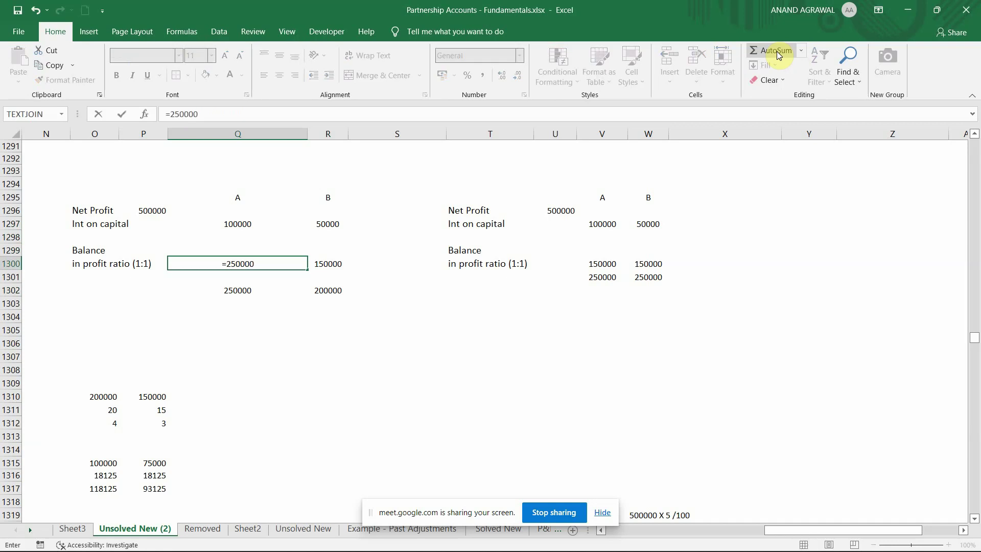
{"action": "key", "text": "Escape"}
{"action": "type", "text": "=350000/2"}
{"action": "key", "text": "Return"}
{"action": "key", "text": "Up"}
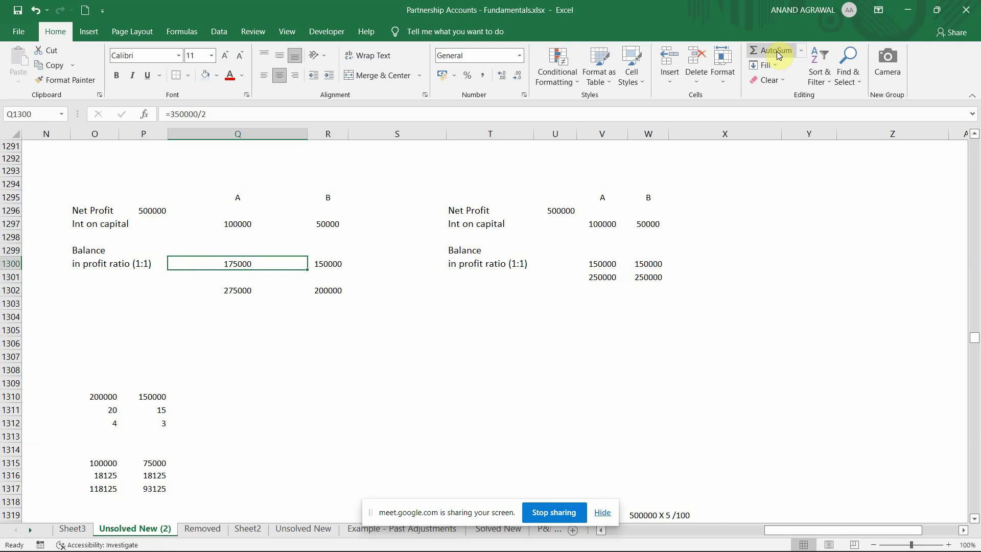
- Link partner B's profit share in R1300 to partner A's share with =Q1300
{"action": "key", "text": "Right"}
{"action": "key", "text": "Escape"}
{"action": "type", "text": "="}
{"action": "key", "text": "Left"}
{"action": "key", "text": "Return"}
- Bold the Net Profit label and its amount in O1296:P1296
{"action": "key", "text": "Up"}
{"action": "key", "text": "Left"}
{"action": "key", "text": "Left"}
{"action": "key", "text": "Left"}
{"action": "key", "text": "Up"}
{"action": "key", "text": "Up"}
{"action": "key", "text": "Up"}
{"action": "key", "text": "Up"}
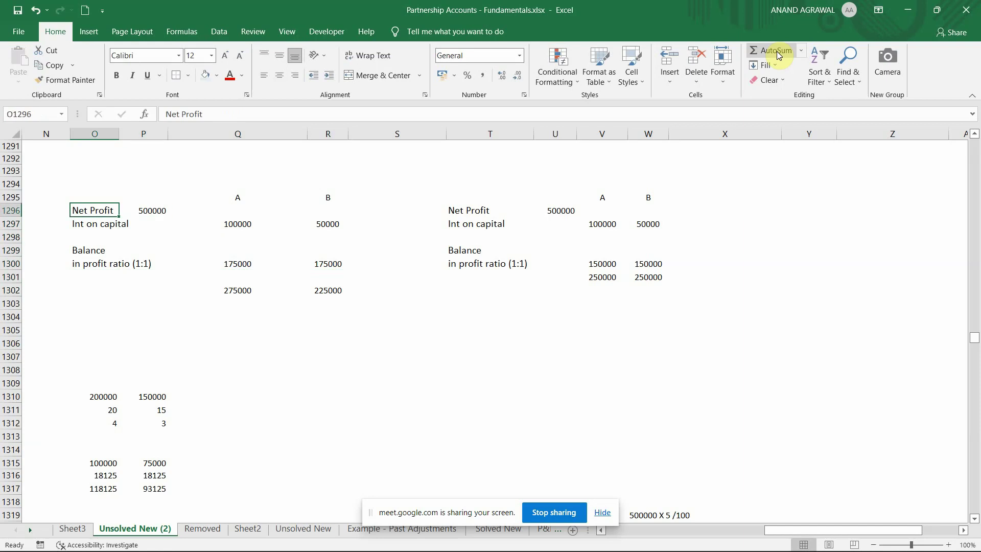
{"action": "key", "text": "shift+Right"}
{"action": "key", "text": "ctrl+b"}
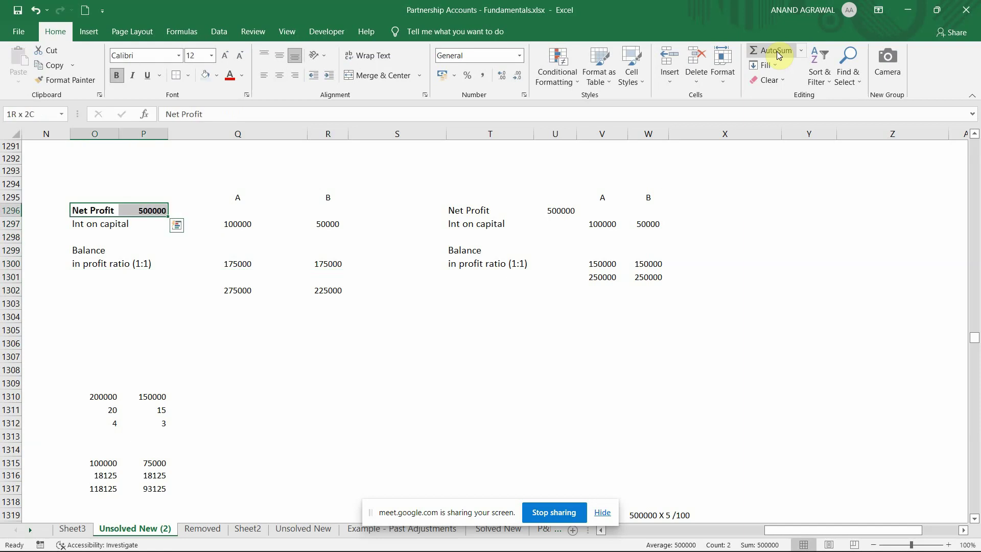
- Review the original working's interest on capital, profit shares and partner totals in rows 1297 to 1302
{"action": "key", "text": "Down"}
{"action": "key", "text": "Right"}
{"action": "key", "text": "Right"}
{"action": "key", "text": "Right"}
{"action": "key", "text": "Left"}
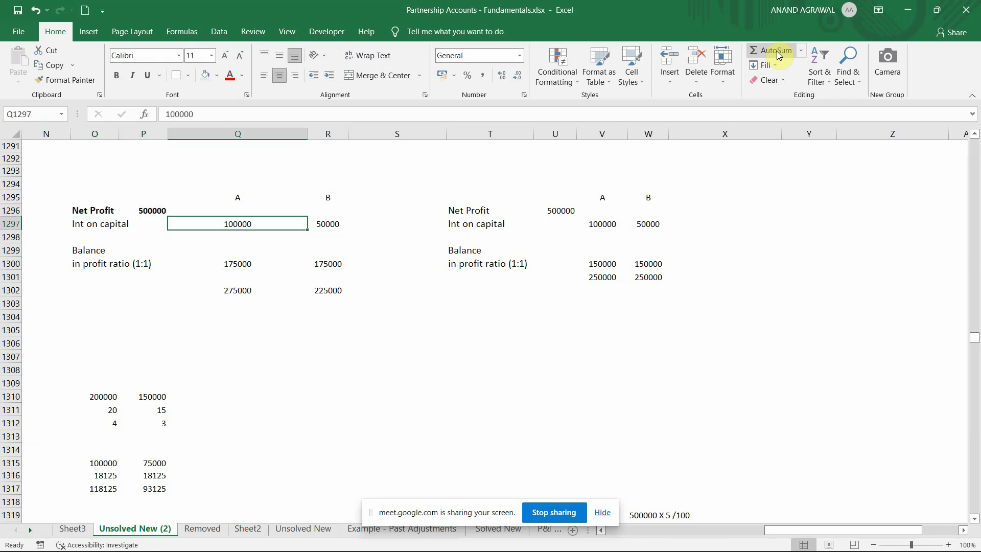
{"action": "key", "text": "Right"}
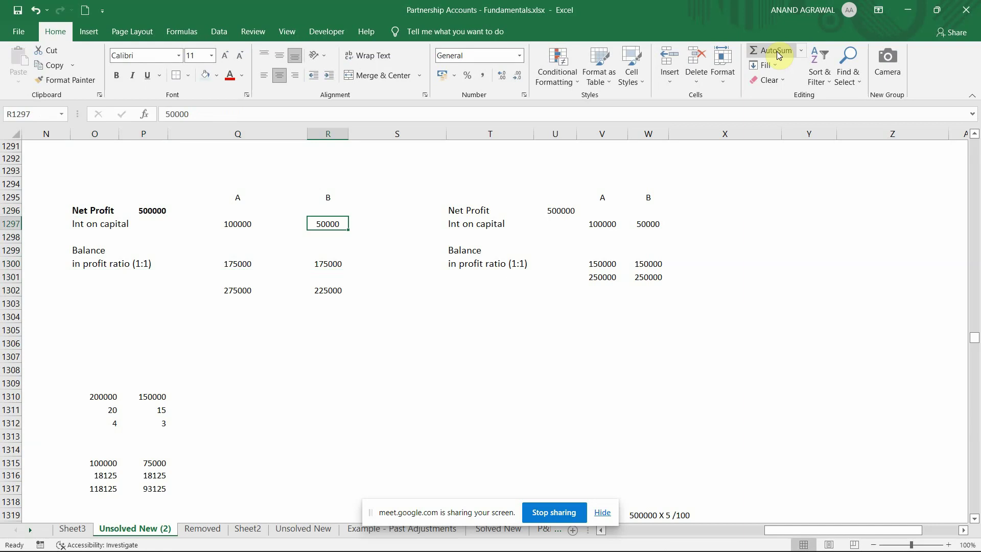
{"action": "key", "text": "Left"}
{"action": "key", "text": "Left"}
{"action": "key", "text": "Left"}
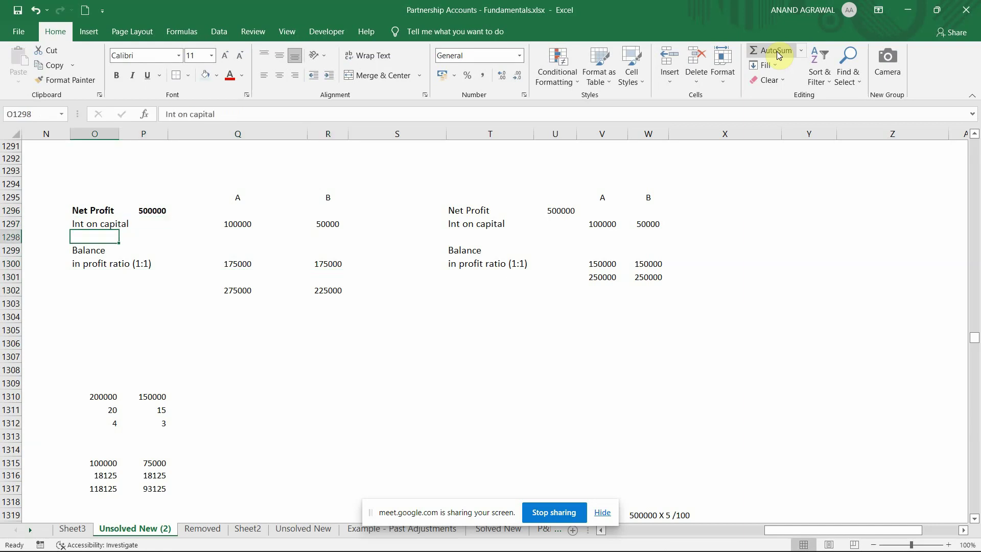
{"action": "key", "text": "Down"}
{"action": "key", "text": "Down"}
{"action": "key", "text": "Down"}
{"action": "key", "text": "Right"}
{"action": "key", "text": "Right"}
{"action": "key", "text": "Right"}
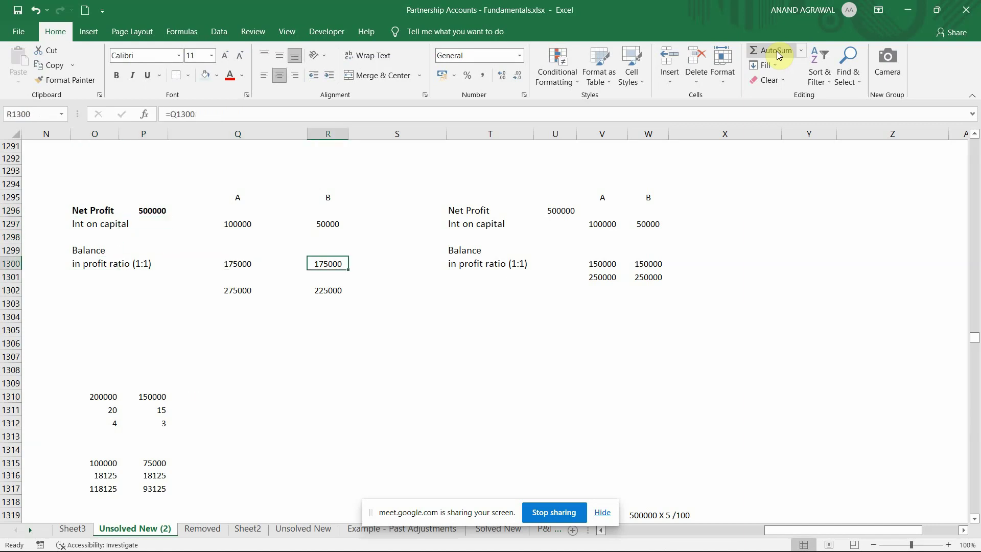
{"action": "key", "text": "Left"}
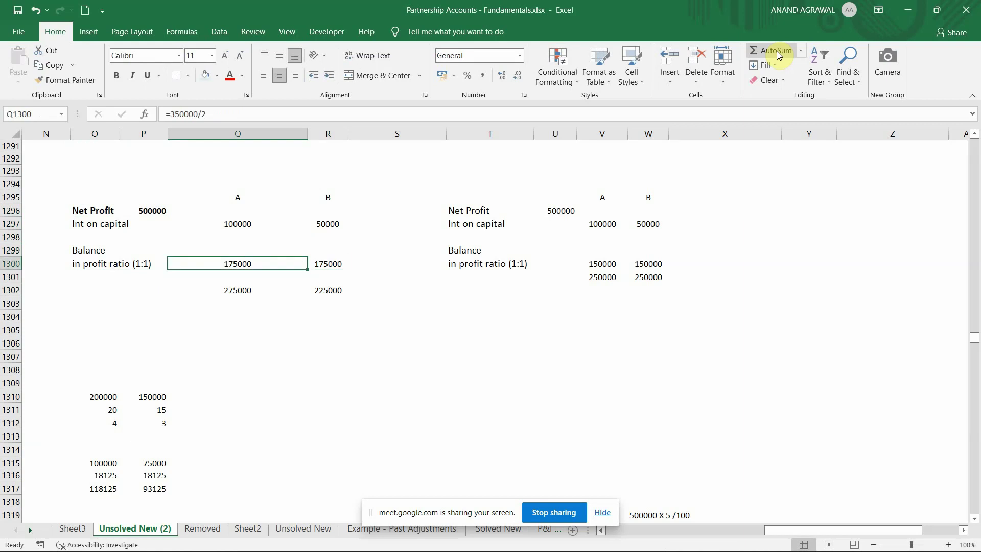
{"action": "key", "text": "Down"}
{"action": "key", "text": "Right"}
{"action": "key", "text": "Left"}
{"action": "key", "text": "Down"}
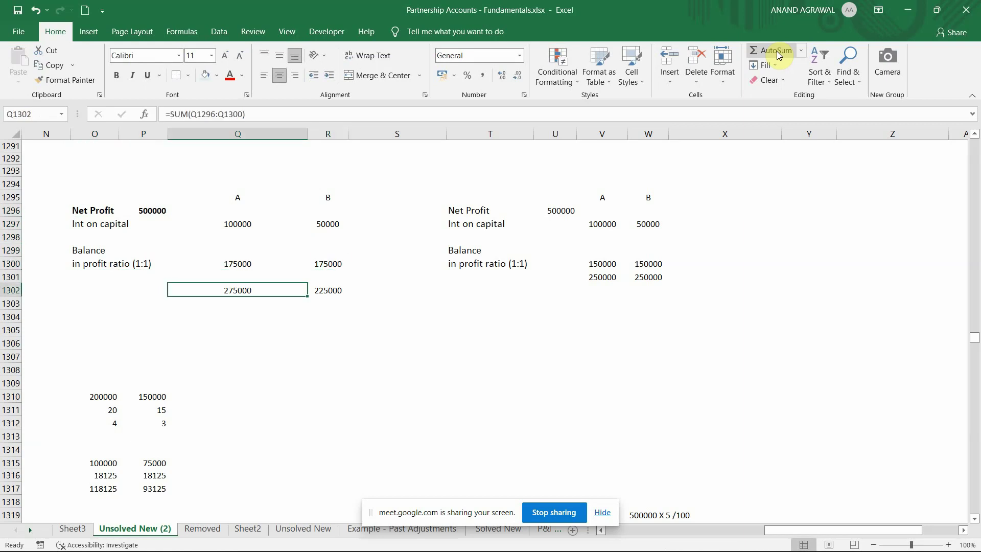
{"action": "key", "text": "Right"}
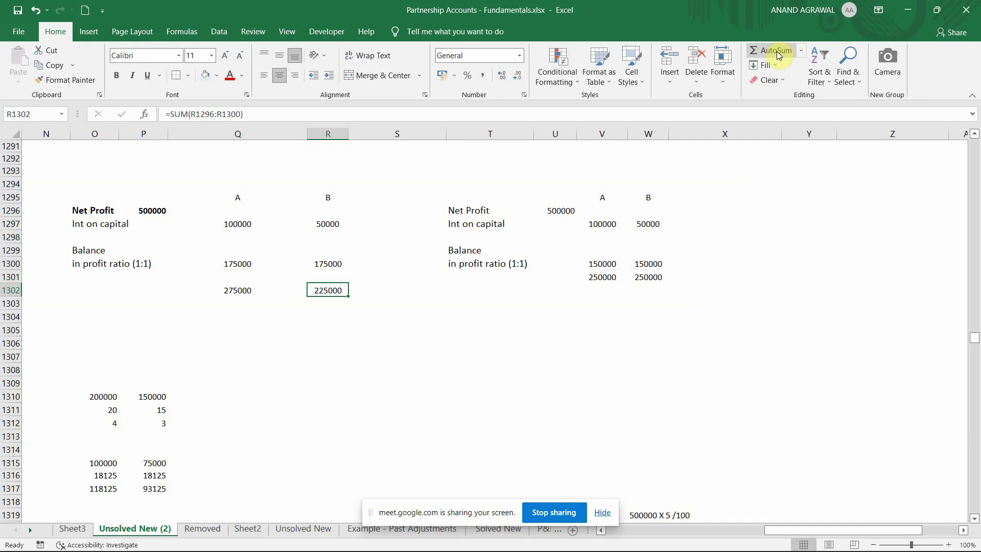
- Set the interest on capital in the second working to 0 for both partners in V1297:W1297
{"action": "key", "text": "Up"}
{"action": "key", "text": "Up"}
{"action": "key", "text": "Up"}
{"action": "key", "text": "Up"}
{"action": "key", "text": "Up"}
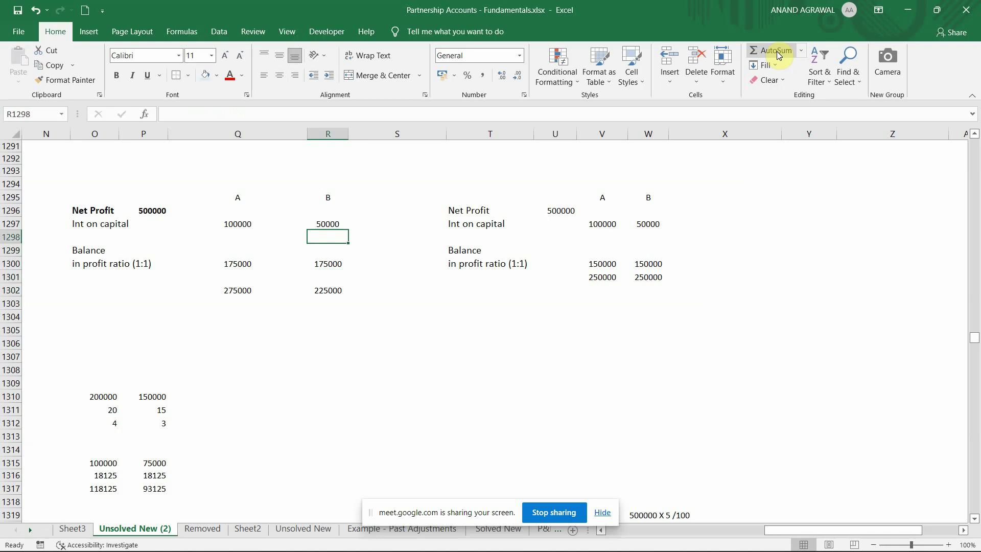
{"action": "key", "text": "Right"}
{"action": "key", "text": "Right"}
{"action": "key", "text": "Right"}
{"action": "key", "text": "Right"}
{"action": "type", "text": "0"}
{"action": "key", "text": "Return"}
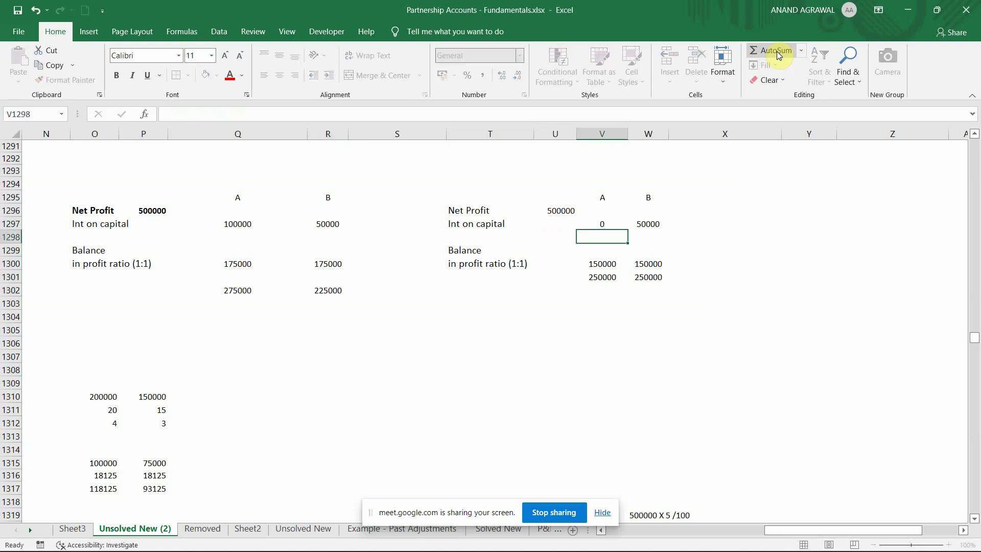
{"action": "key", "text": "Up"}
{"action": "key", "text": "Right"}
{"action": "type", "text": "0"}
{"action": "key", "text": "Return"}
- Set both partners' profit shares in V1300:W1300 of the second working to 250000
{"action": "key", "text": "Left"}
{"action": "key", "text": "Left"}
{"action": "key", "text": "Down"}
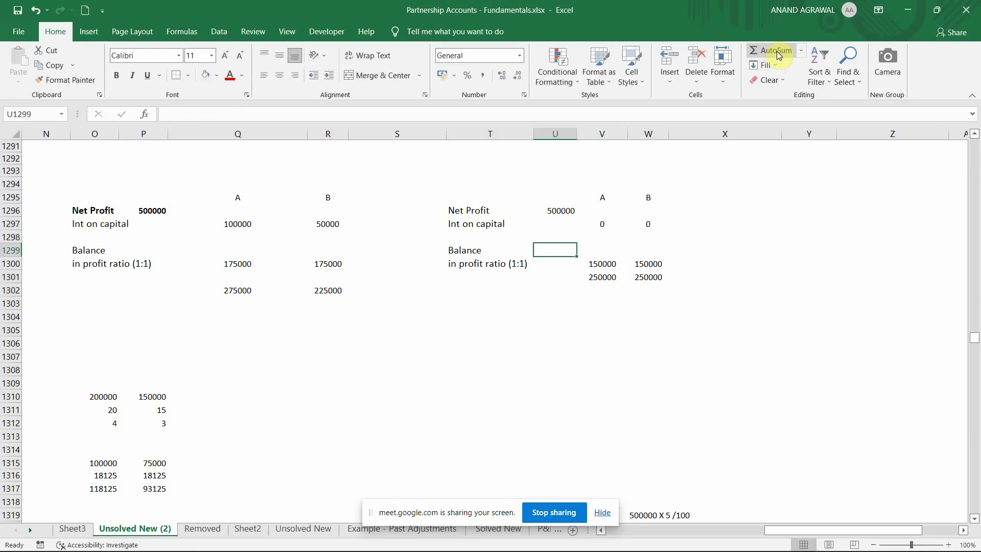
{"action": "key", "text": "Down"}
{"action": "key", "text": "Up"}
{"action": "key", "text": "Up"}
{"action": "key", "text": "Up"}
{"action": "key", "text": "Up"}
{"action": "key", "text": "Down"}
{"action": "key", "text": "Down"}
{"action": "key", "text": "Down"}
{"action": "key", "text": "Down"}
{"action": "key", "text": "Right"}
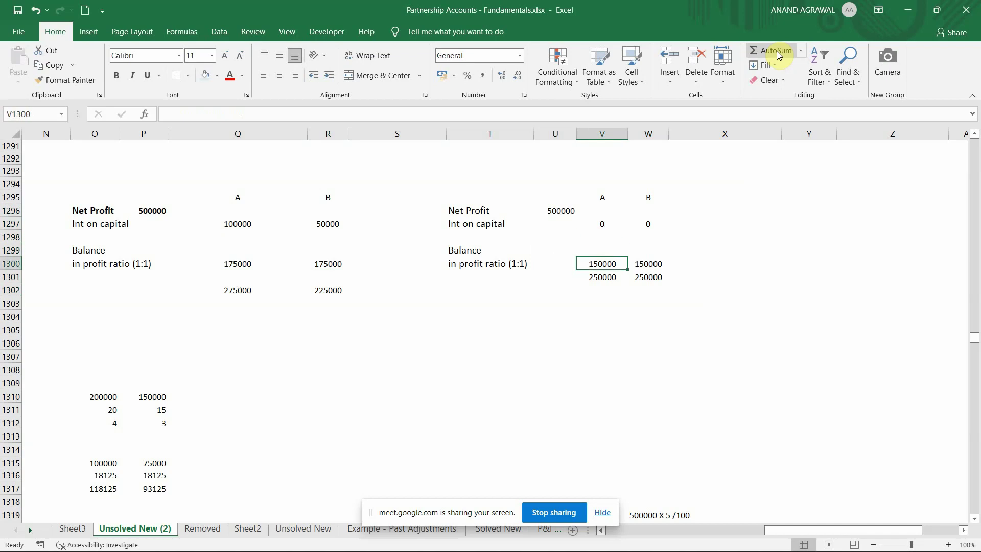
{"action": "type", "text": "250000"}
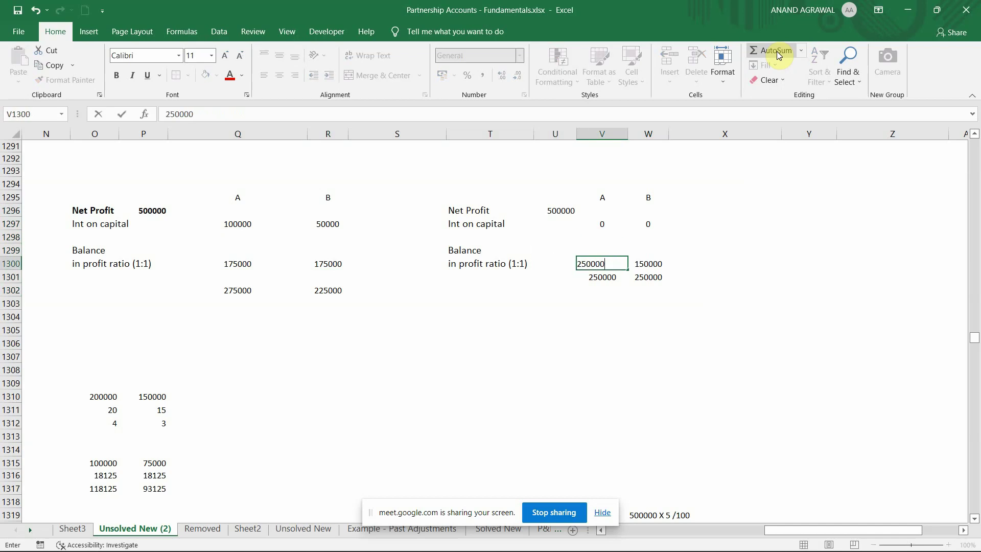
{"action": "key", "text": "Right"}
{"action": "type", "text": "250000"}
{"action": "key", "text": "Return"}
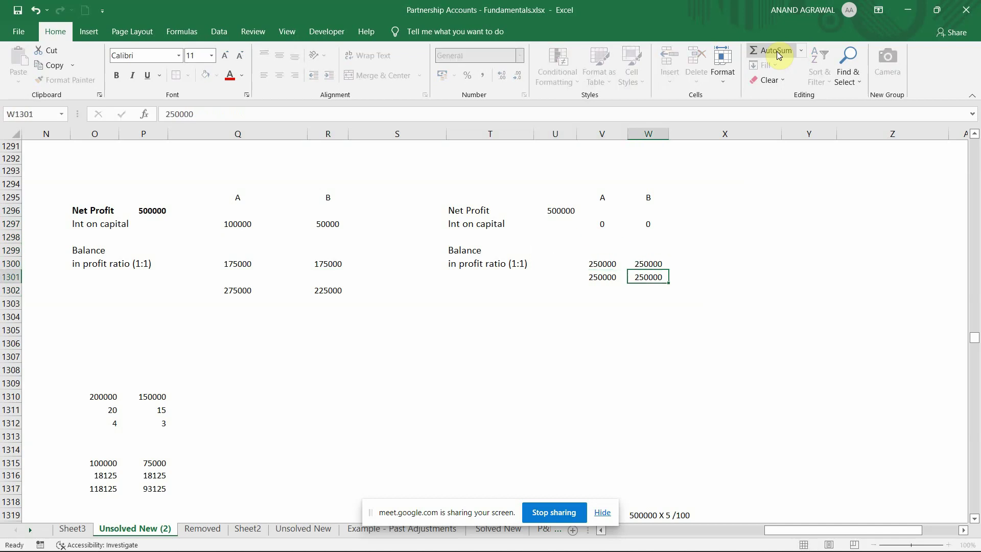
- Review the second working's partner totals, interest on capital and net profit in rows 1296 to 1301
{"action": "key", "text": "Left"}
{"action": "key", "text": "Right"}
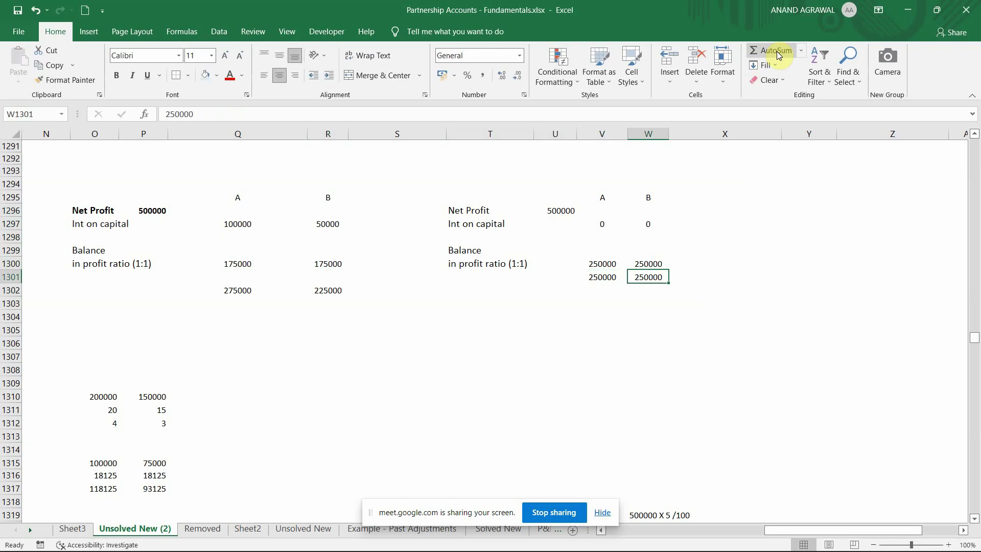
{"action": "key", "text": "Left"}
{"action": "key", "text": "Left"}
{"action": "key", "text": "Left"}
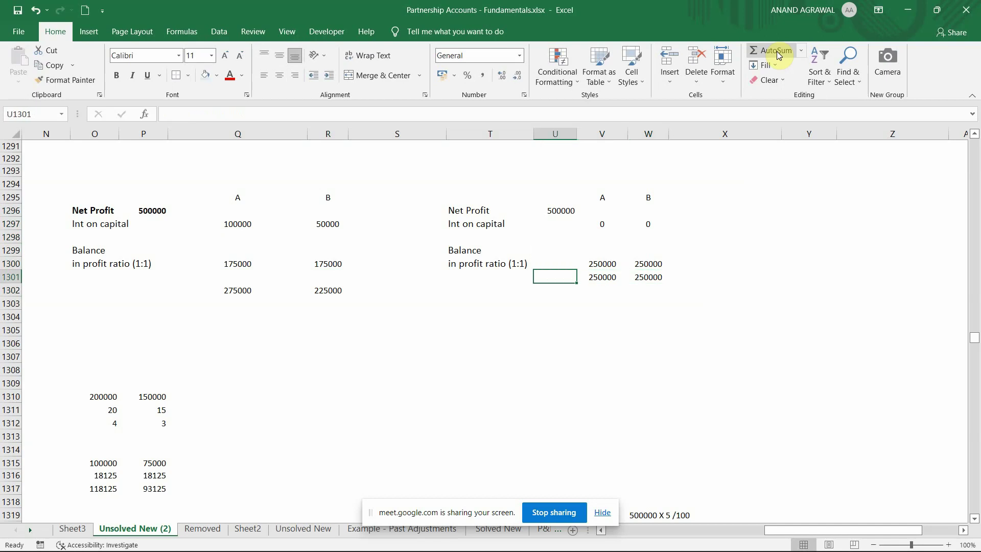
{"action": "key", "text": "Up"}
{"action": "key", "text": "Up"}
{"action": "key", "text": "Up"}
{"action": "key", "text": "Up"}
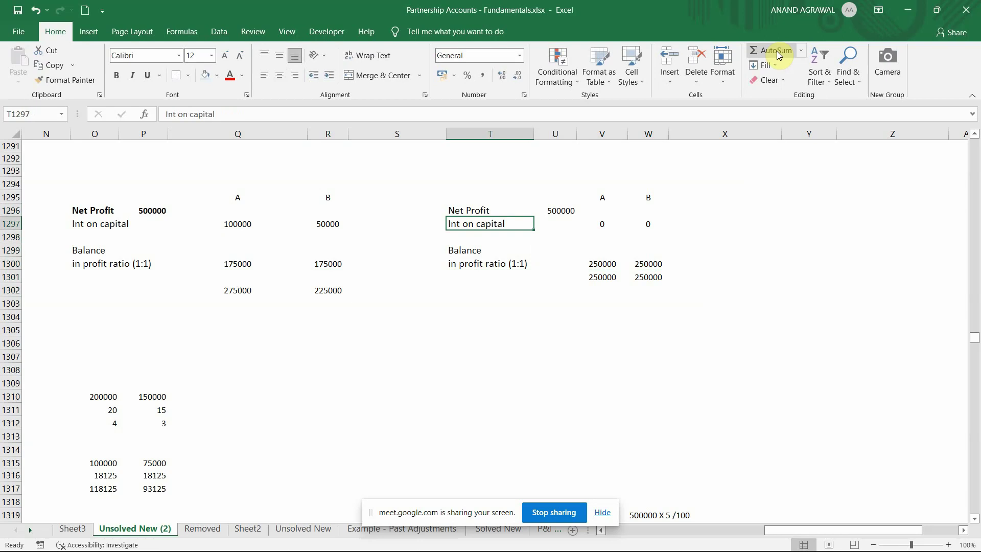
{"action": "key", "text": "Right"}
{"action": "key", "text": "Right"}
{"action": "key", "text": "Right"}
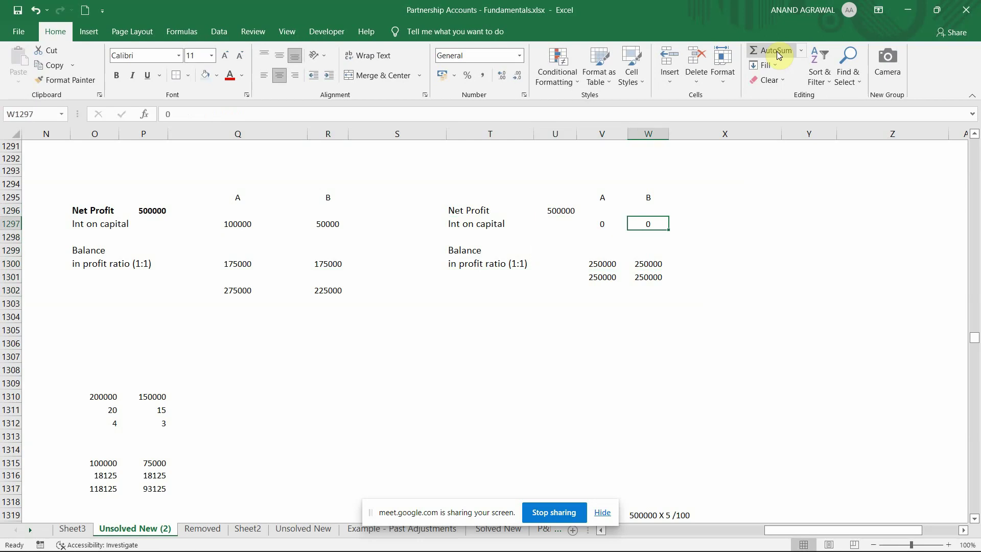
{"action": "key", "text": "Left"}
{"action": "key", "text": "Right"}
{"action": "key", "text": "Left"}
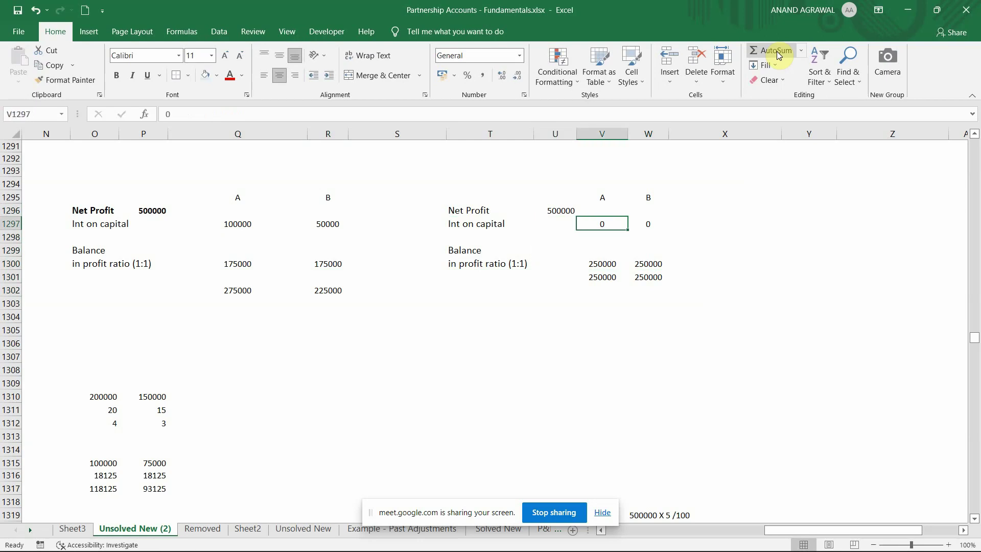
{"action": "key", "text": "Left"}
{"action": "key", "text": "Up"}
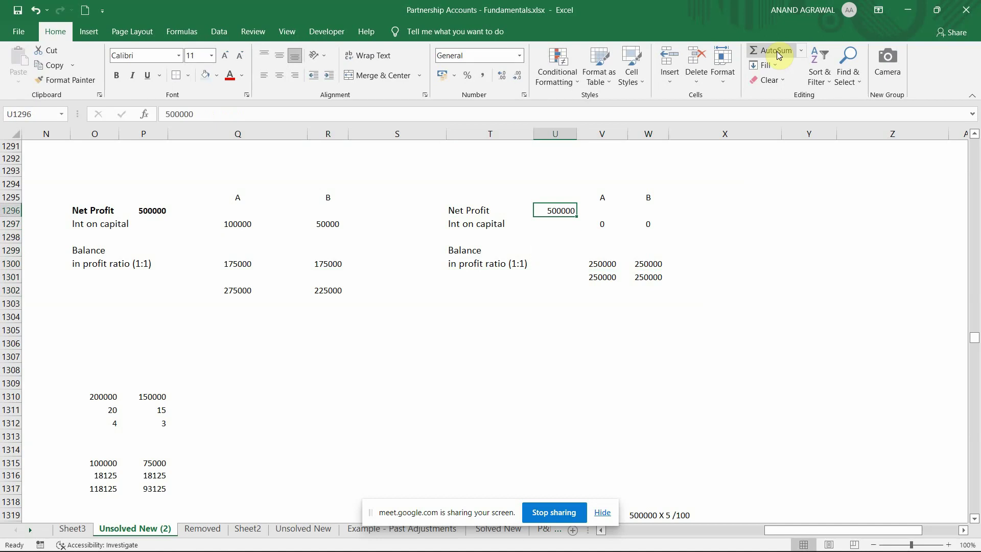
- Examine both partners' interest on capital in Q1297:R1297 of the original working
{"action": "key", "text": "Left"}
{"action": "key", "text": "Left"}
{"action": "key", "text": "Left"}
{"action": "key", "text": "Left"}
{"action": "key", "text": "Left"}
{"action": "key", "text": "Right"}
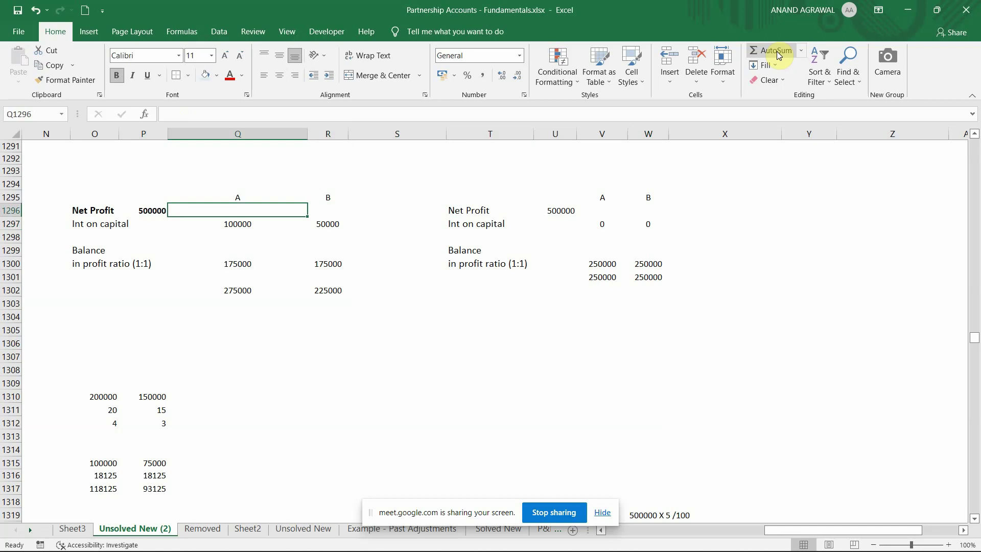
{"action": "key", "text": "Down"}
{"action": "key", "text": "Right"}
{"action": "key", "text": "Left"}
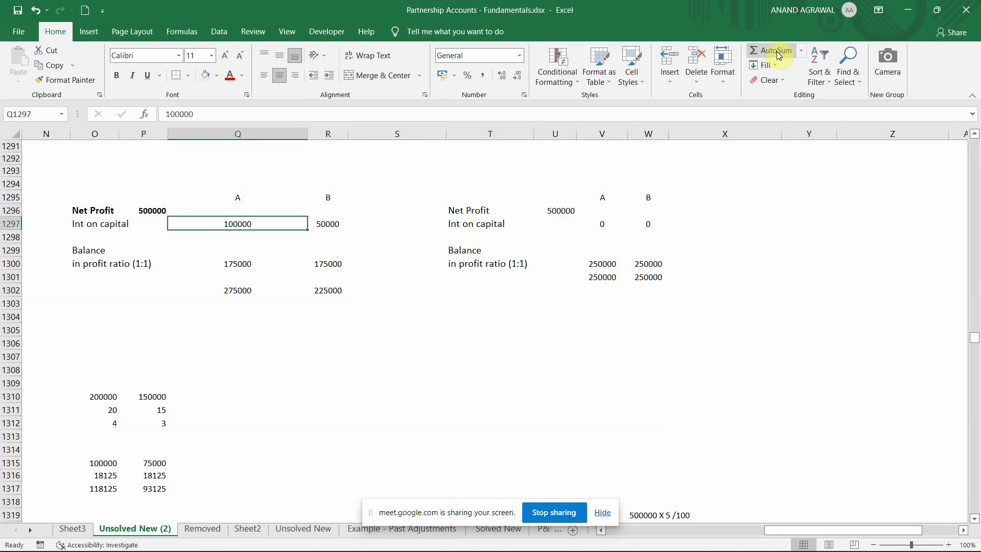
{"action": "key", "text": "Right"}
{"action": "key", "text": "Left"}
{"action": "key", "text": "Left"}
{"action": "key", "text": "Right"}
{"action": "key", "text": "Right"}
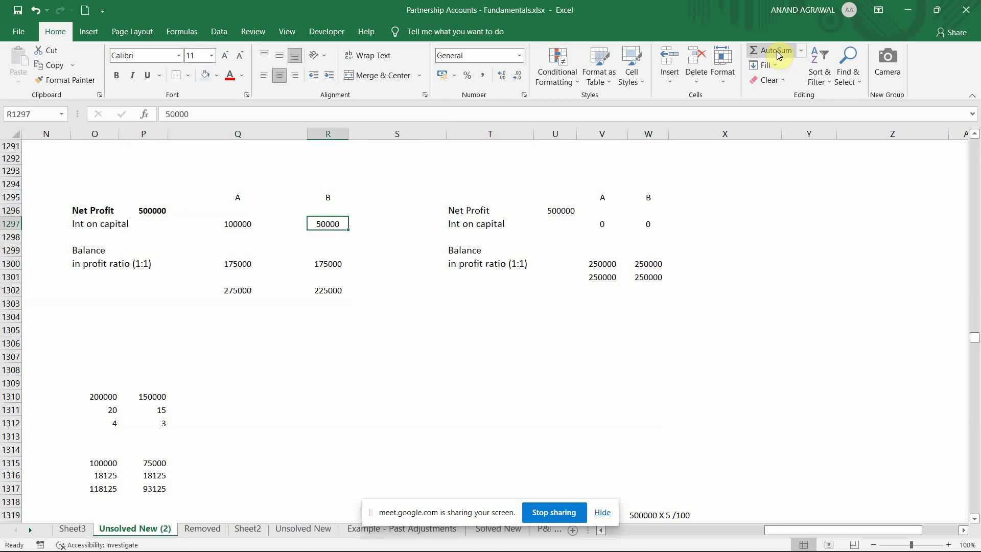
{"action": "key", "text": "Left"}
{"action": "key", "text": "shift+Right"}
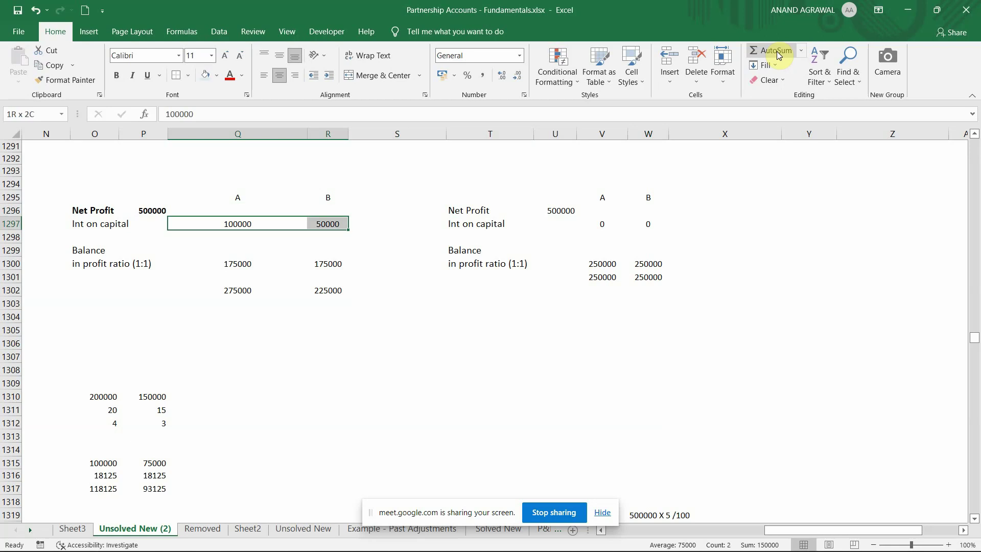
- Examine both partners' profit shares in V1300:W1300 of the second working
{"action": "key", "text": "Right"}
{"action": "key", "text": "Right"}
{"action": "key", "text": "Right"}
{"action": "key", "text": "Right"}
{"action": "key", "text": "Down"}
{"action": "key", "text": "Down"}
{"action": "key", "text": "Down"}
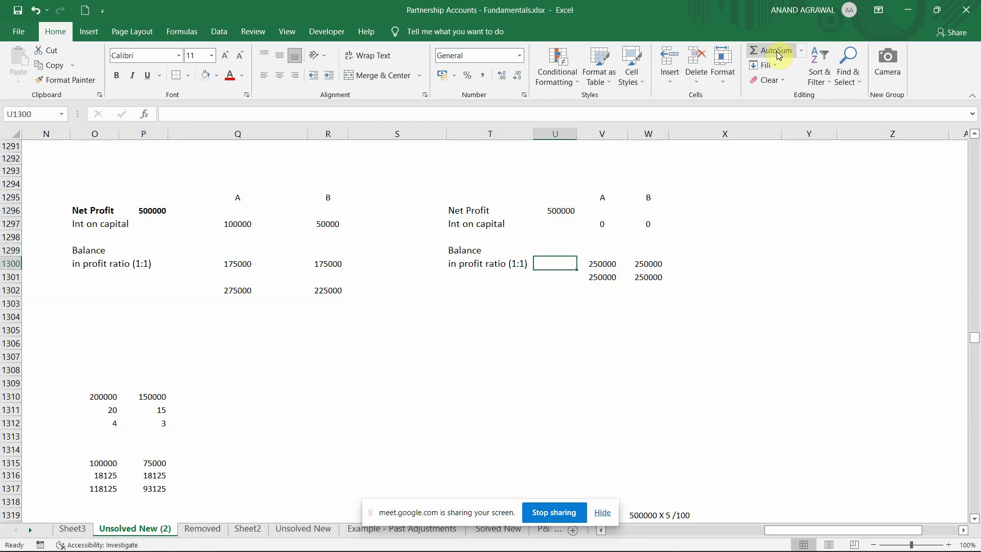
{"action": "key", "text": "Right"}
{"action": "key", "text": "shift+Right"}
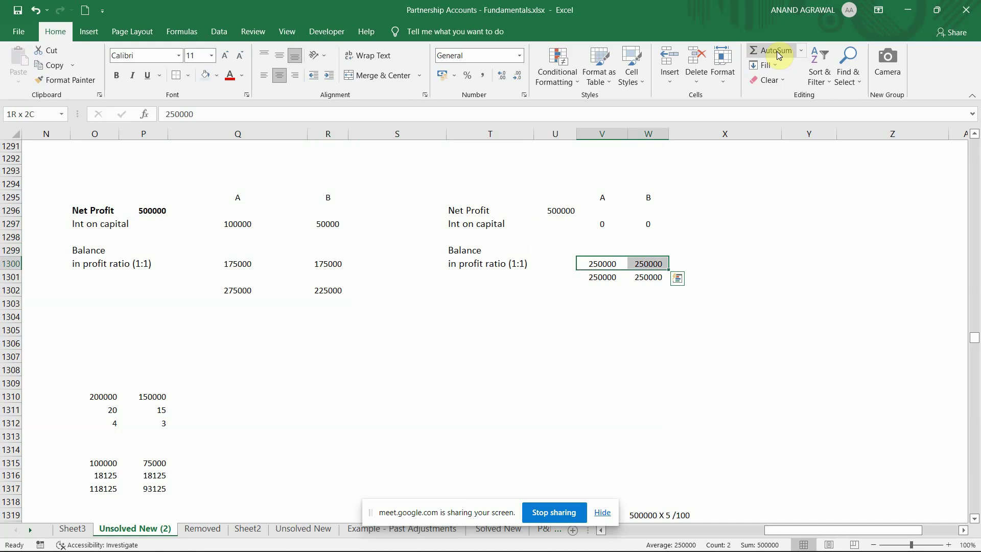
- Compare the original working's interest on capital and partner totals with the second working's totals in V1301:W1301
{"action": "key", "text": "Left"}
{"action": "key", "text": "Left"}
{"action": "key", "text": "Left"}
{"action": "key", "text": "Left"}
{"action": "key", "text": "Left"}
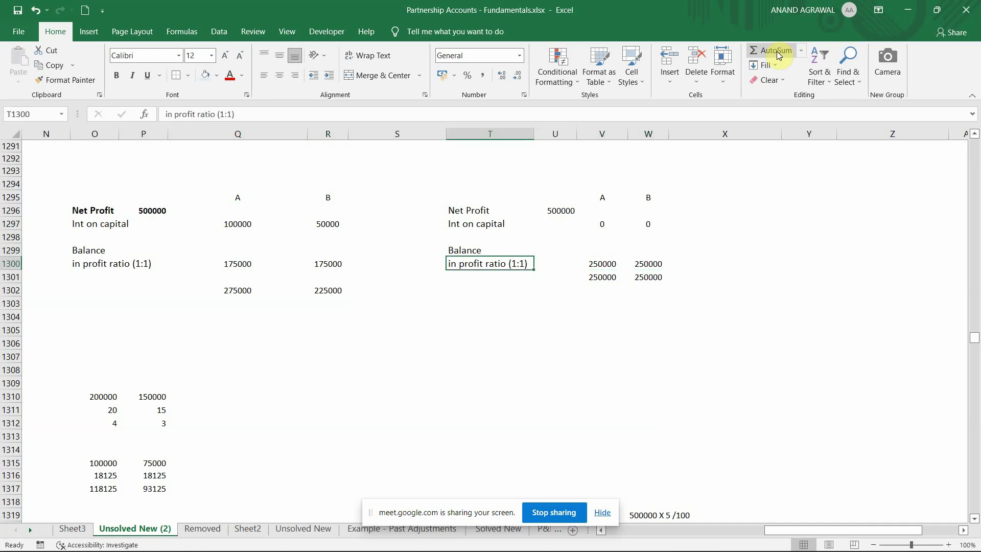
{"action": "key", "text": "Up"}
{"action": "key", "text": "Up"}
{"action": "key", "text": "Up"}
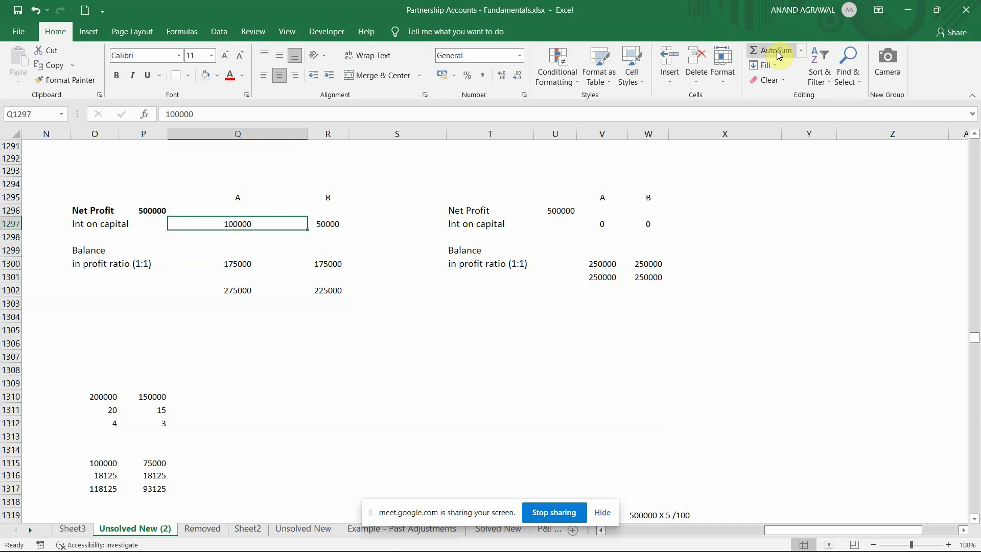
{"action": "key", "text": "Down"}
{"action": "key", "text": "Down"}
{"action": "key", "text": "Down"}
{"action": "key", "text": "Down"}
{"action": "key", "text": "Down"}
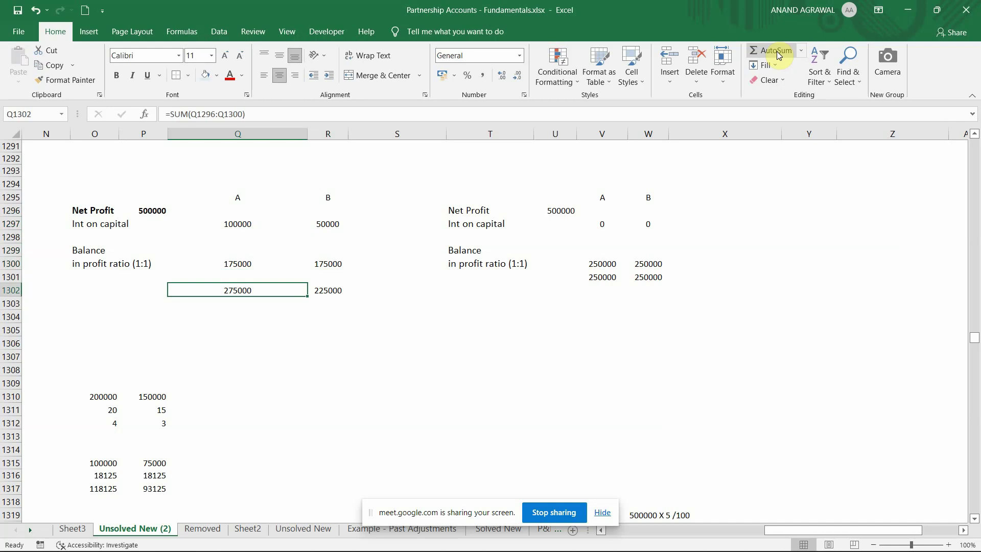
{"action": "key", "text": "Right"}
{"action": "key", "text": "Right"}
{"action": "key", "text": "Right"}
{"action": "key", "text": "Right"}
{"action": "key", "text": "Right"}
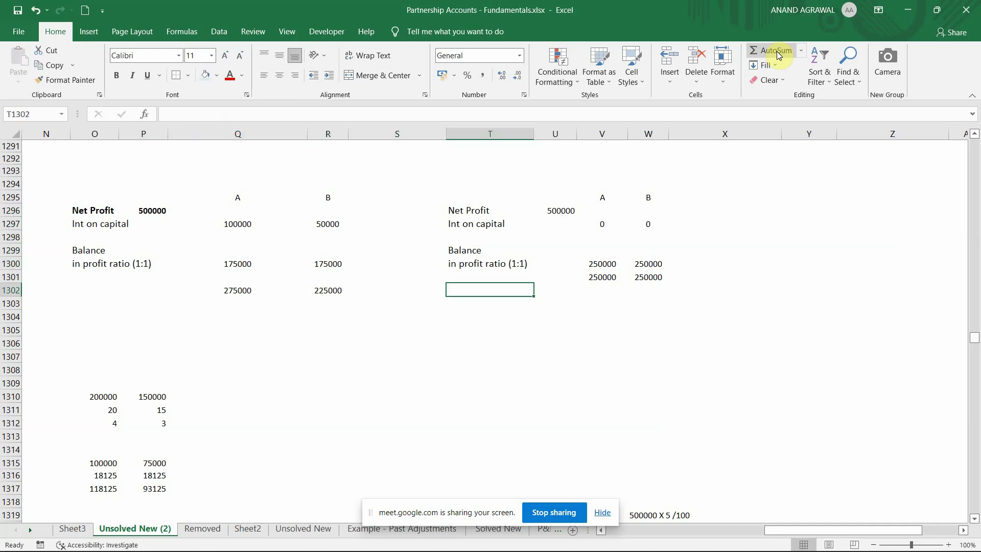
{"action": "key", "text": "Up"}
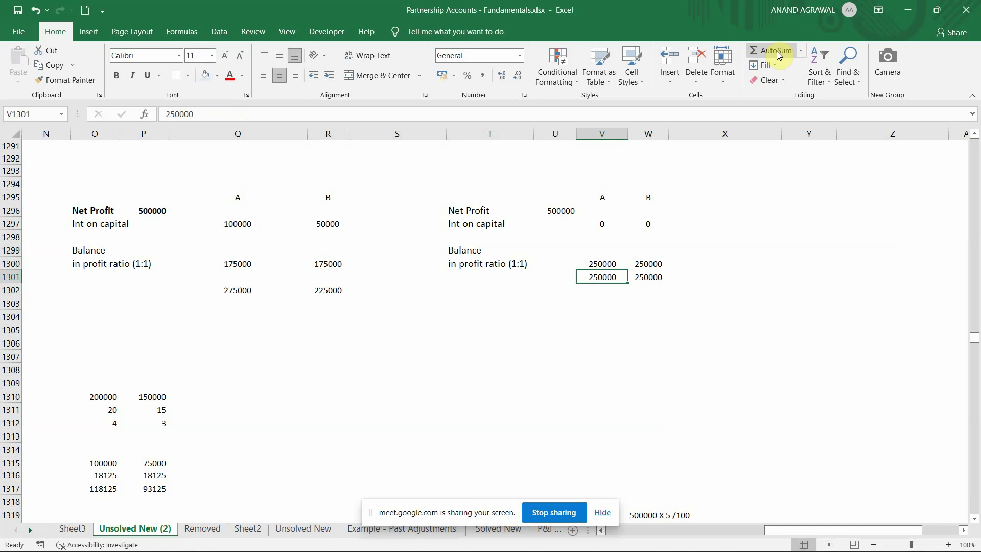
{"action": "key", "text": "Right"}
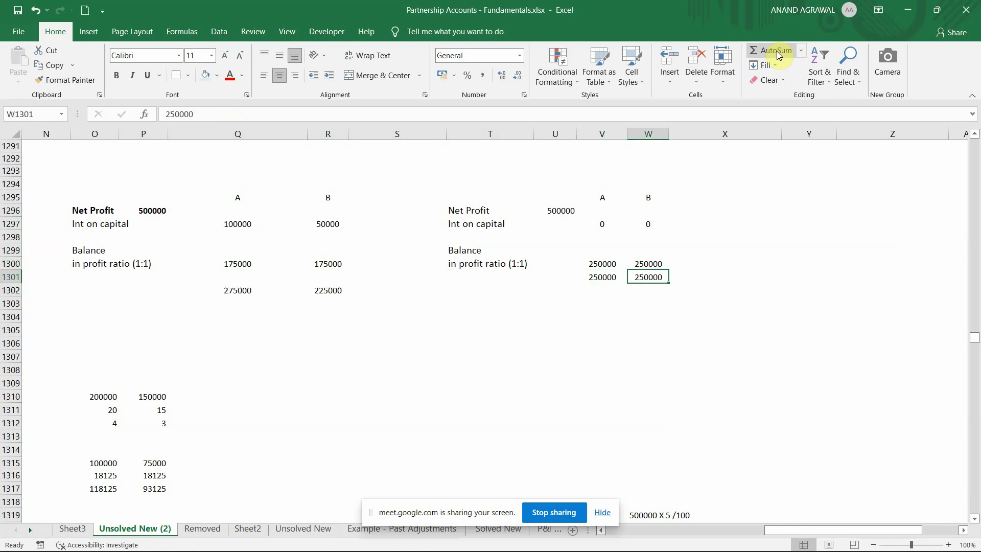
- Compare partner A's total in V1301 of the second working with A's total in Q1302 of the original working
{"action": "key", "text": "Left"}
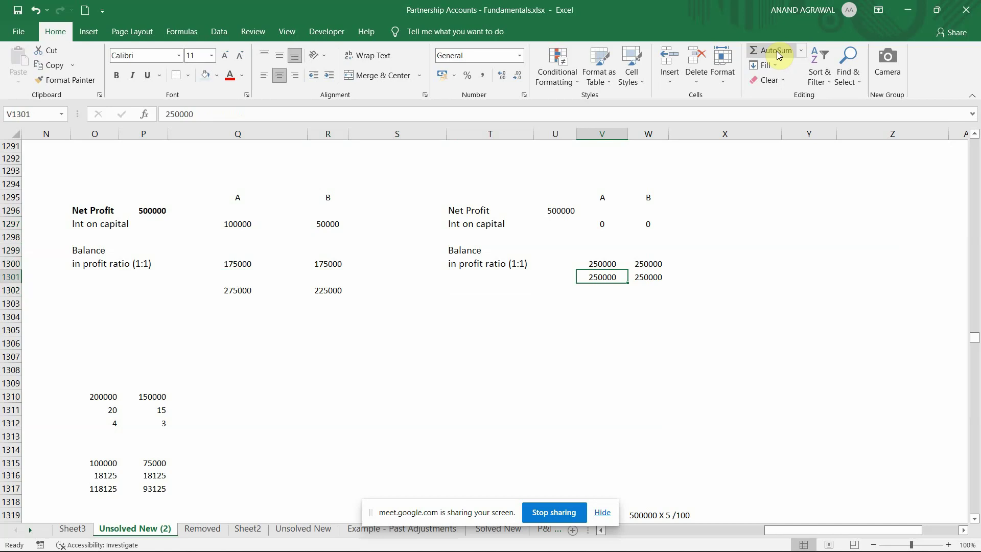
{"action": "key", "text": "Left"}
{"action": "key", "text": "Left"}
{"action": "key", "text": "Left"}
{"action": "key", "text": "Left"}
{"action": "key", "text": "Left"}
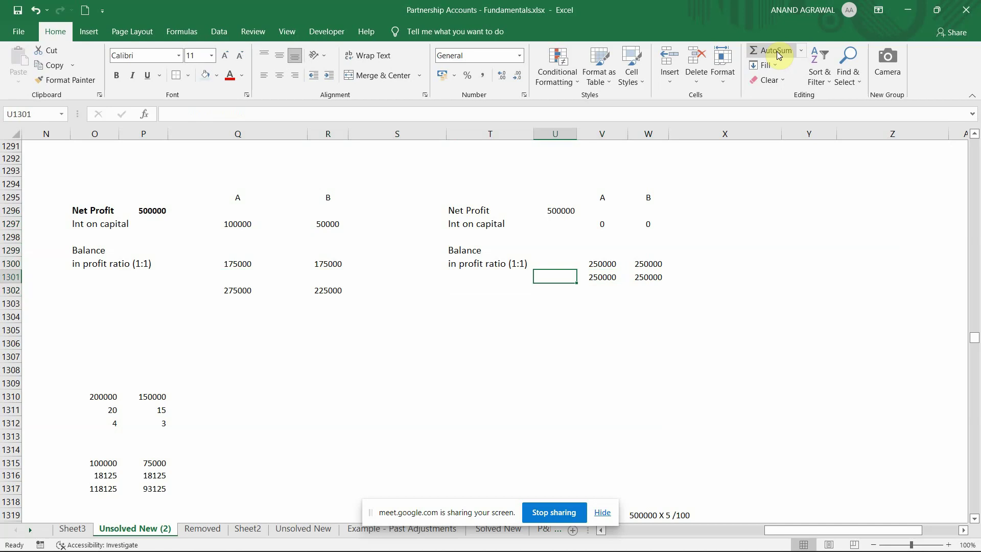
{"action": "key", "text": "Down"}
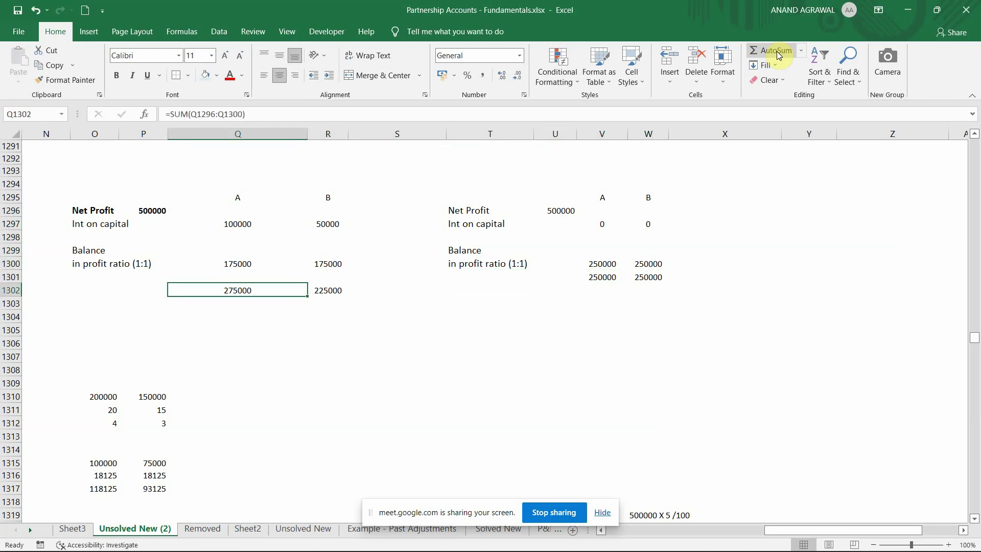
{"action": "key", "text": "Right"}
{"action": "key", "text": "Right"}
{"action": "key", "text": "Right"}
{"action": "key", "text": "Right"}
{"action": "key", "text": "Right"}
{"action": "key", "text": "Up"}
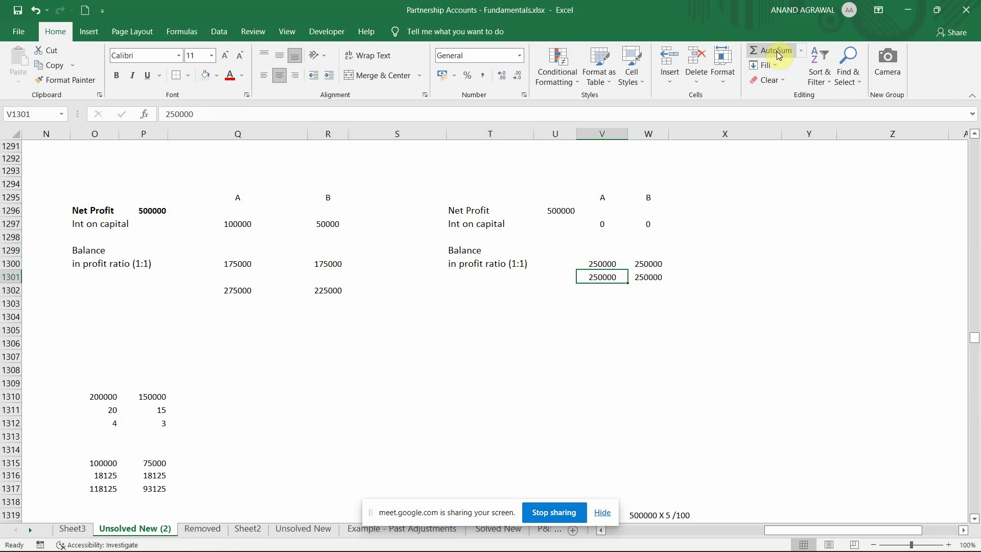
- Compare partner B's total in R1302 of the original working with B's total in W1301 of the second working
{"action": "key", "text": "Down"}
{"action": "key", "text": "Left"}
{"action": "key", "text": "Left"}
{"action": "key", "text": "Left"}
{"action": "key", "text": "Left"}
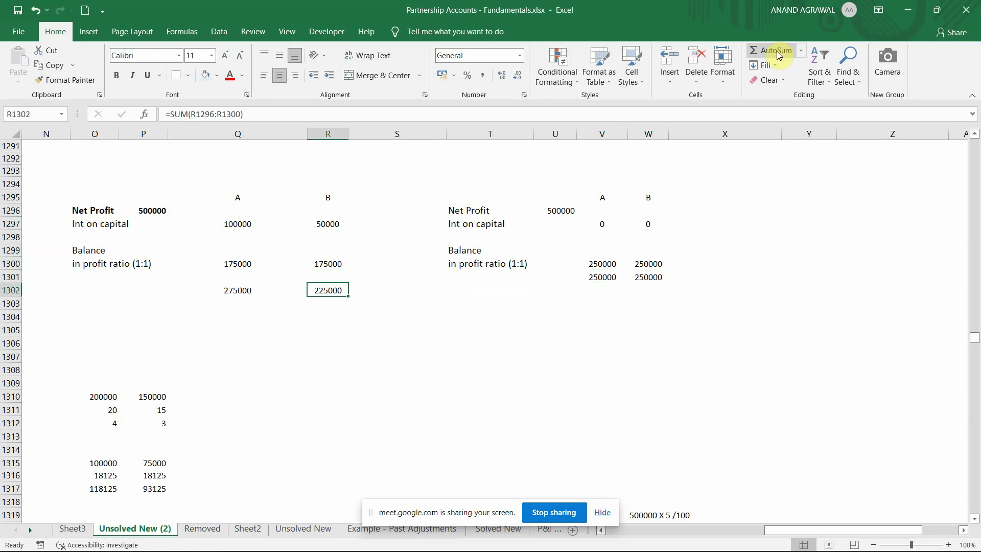
{"action": "key", "text": "Right"}
{"action": "key", "text": "Right"}
{"action": "key", "text": "Right"}
{"action": "key", "text": "Right"}
{"action": "key", "text": "Right"}
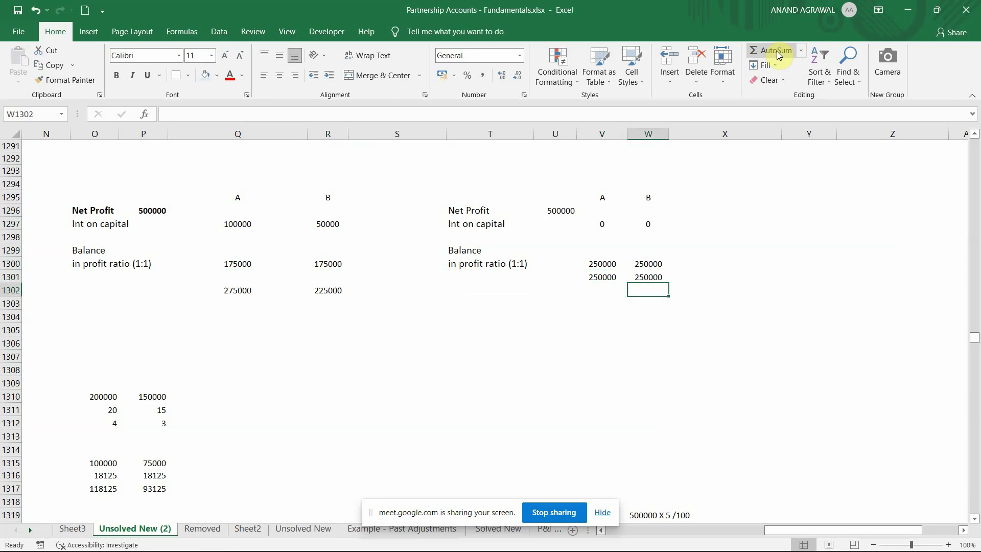
{"action": "key", "text": "Up"}
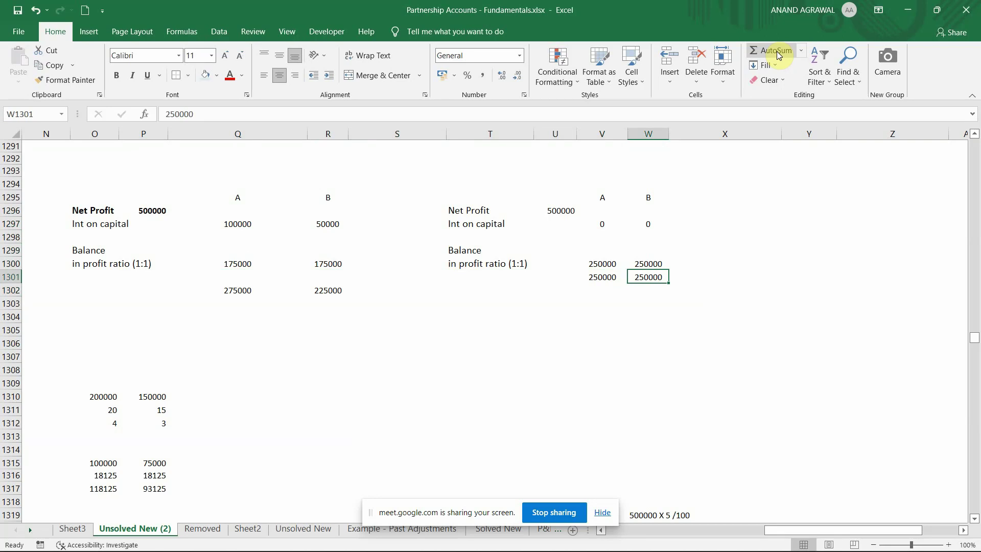
- Review the original working's interest on capital in Q1297:R1297 and the partners' profit shares in Q1300:R1300
{"action": "key", "text": "Left"}
{"action": "key", "text": "Left"}
{"action": "key", "text": "Left"}
{"action": "key", "text": "Left"}
{"action": "key", "text": "Left"}
{"action": "key", "text": "Left"}
{"action": "key", "text": "Up"}
{"action": "key", "text": "Up"}
{"action": "key", "text": "Up"}
{"action": "key", "text": "Up"}
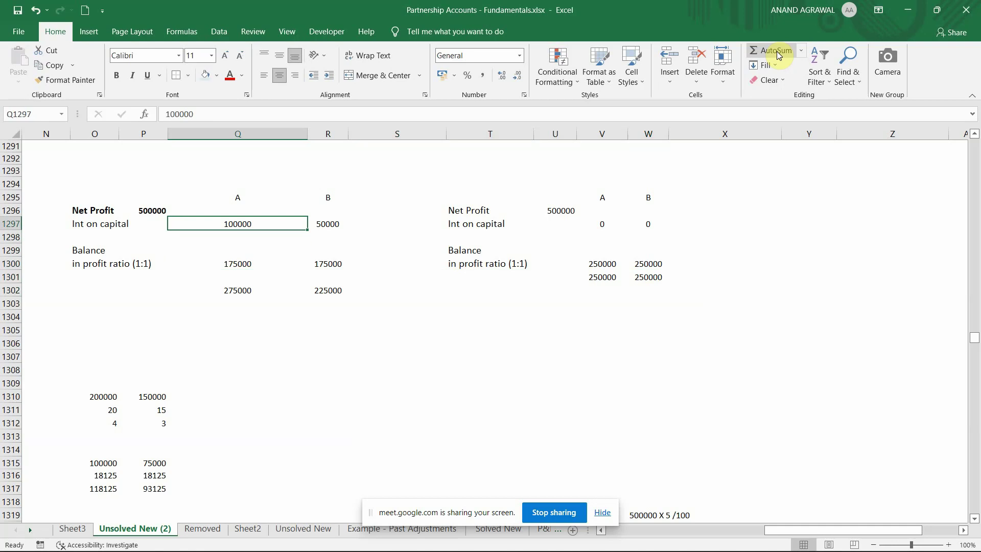
{"action": "key", "text": "shift+Right"}
{"action": "key", "text": "Down"}
{"action": "key", "text": "Down"}
{"action": "key", "text": "Down"}
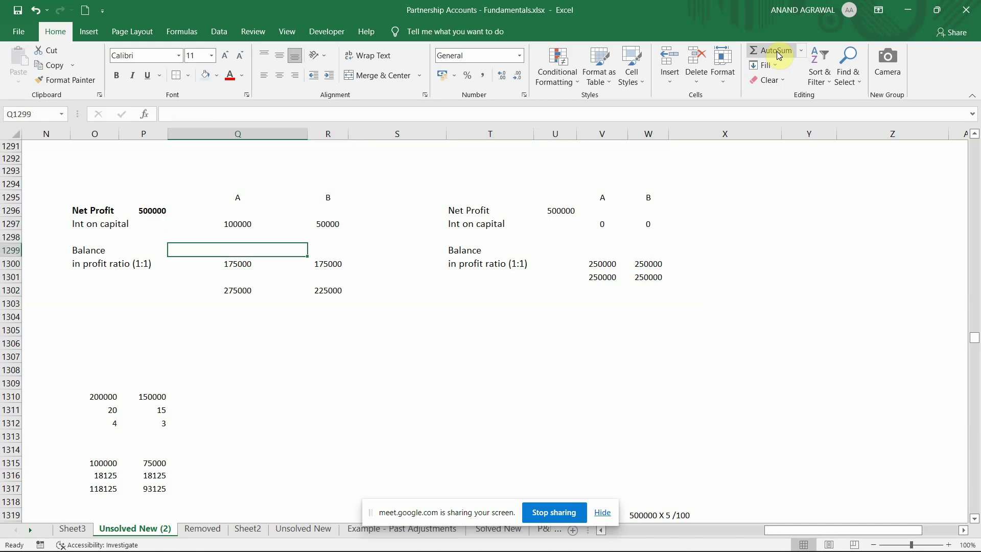
{"action": "key", "text": "shift+Right"}
- Add both partners' profit shares in S1300 of the original working with the formula =Q1300+R1300
{"action": "key", "text": "Right"}
{"action": "key", "text": "Right"}
{"action": "key", "text": "Right"}
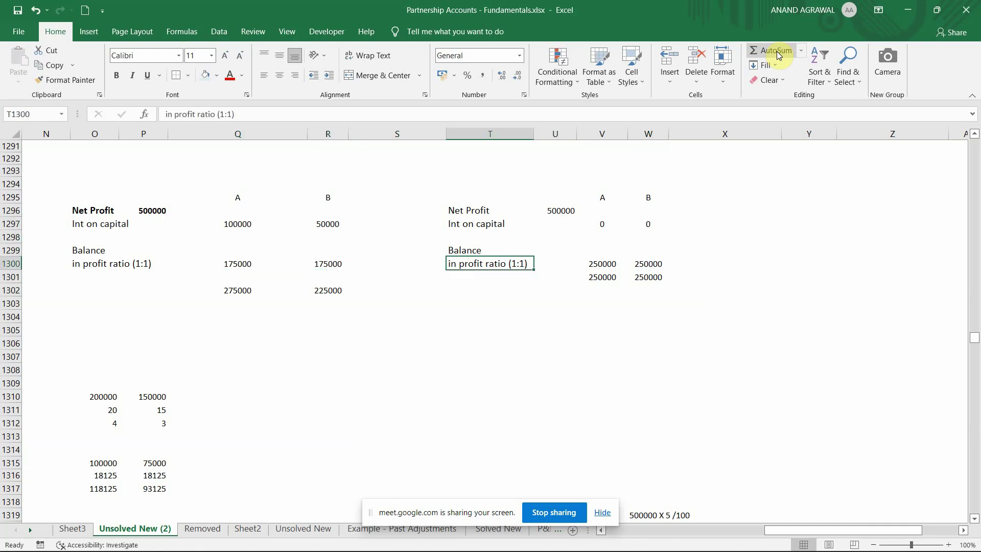
{"action": "key", "text": "Left"}
{"action": "type", "text": "="}
{"action": "key", "text": "Left"}
{"action": "key", "text": "Left"}
{"action": "type", "text": "+"}
{"action": "key", "text": "Left"}
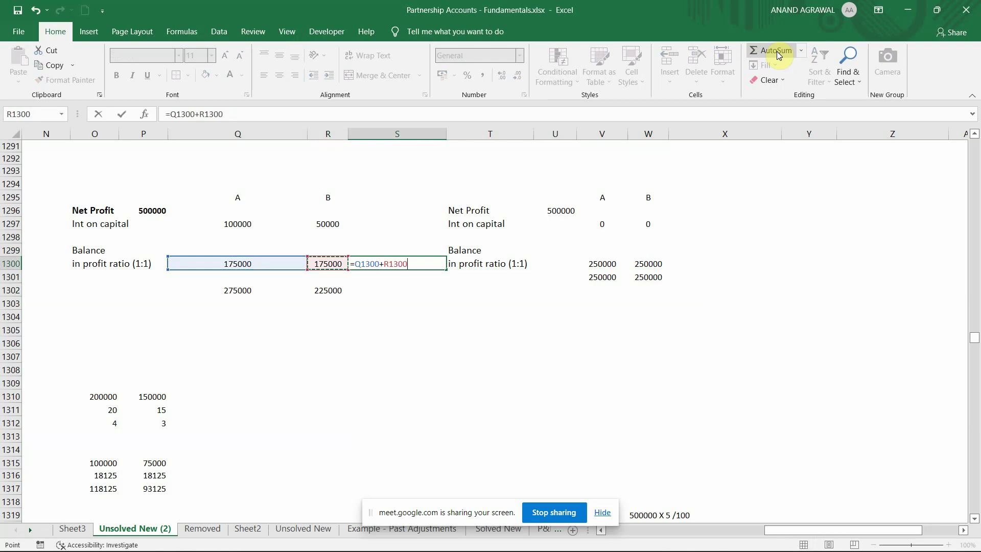
{"action": "key", "text": "Return"}
{"action": "key", "text": "Up"}
{"action": "key", "text": "Right"}
{"action": "key", "text": "Right"}
{"action": "key", "text": "Right"}
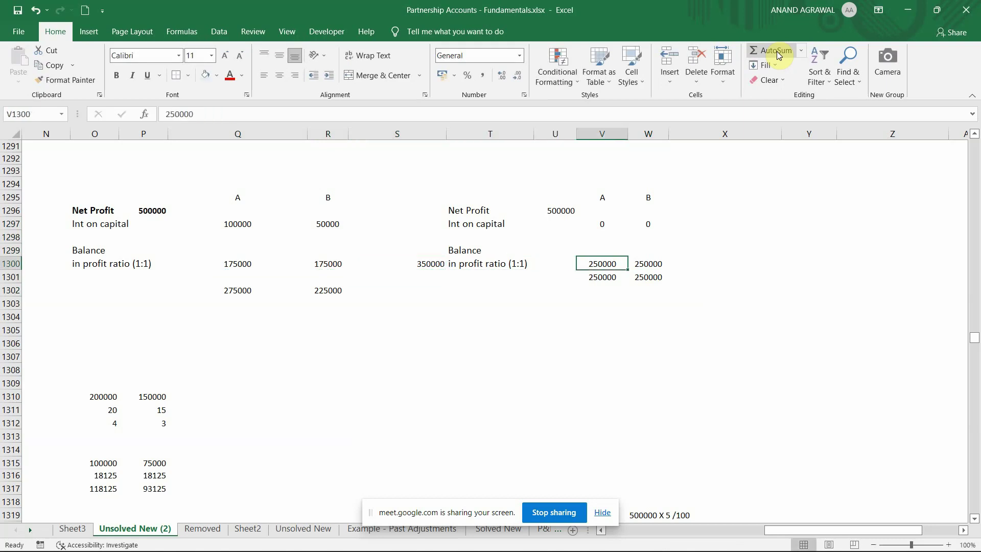
- Add both partners' interest on capital in S1297 with the formula =Q1297+R1297
{"action": "key", "text": "Left"}
{"action": "key", "text": "Left"}
{"action": "key", "text": "Left"}
{"action": "key", "text": "Up"}
{"action": "key", "text": "Up"}
{"action": "key", "text": "Up"}
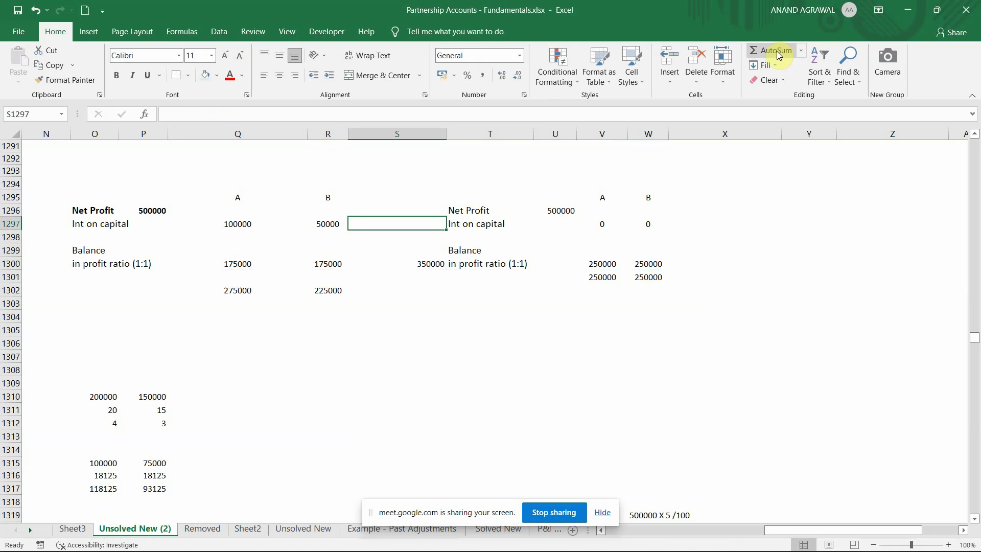
{"action": "type", "text": "="}
{"action": "key", "text": "Left"}
{"action": "key", "text": "Left"}
{"action": "key", "text": "Left"}
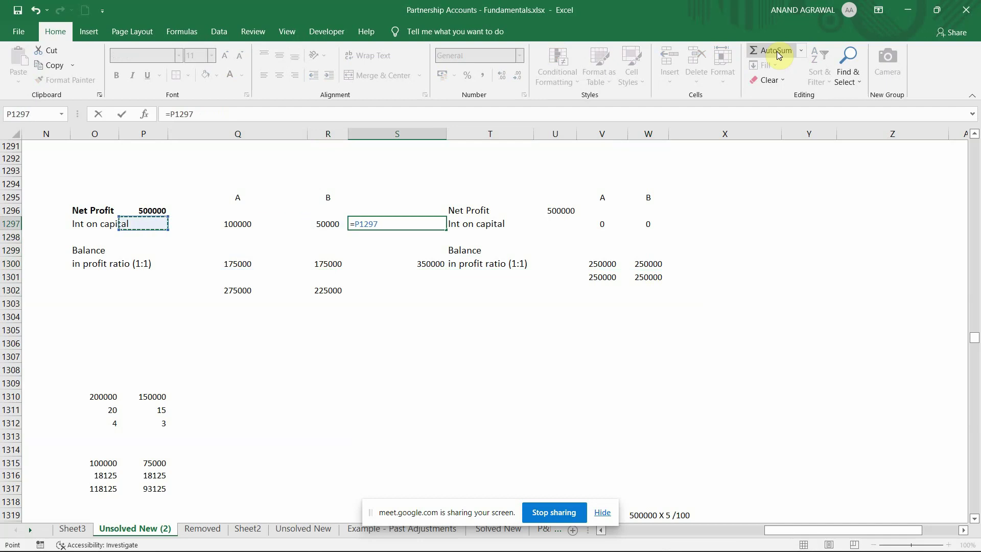
{"action": "key", "text": "Right"}
{"action": "type", "text": "+"}
{"action": "key", "text": "Left"}
{"action": "key", "text": "Return"}
{"action": "key", "text": "Up"}
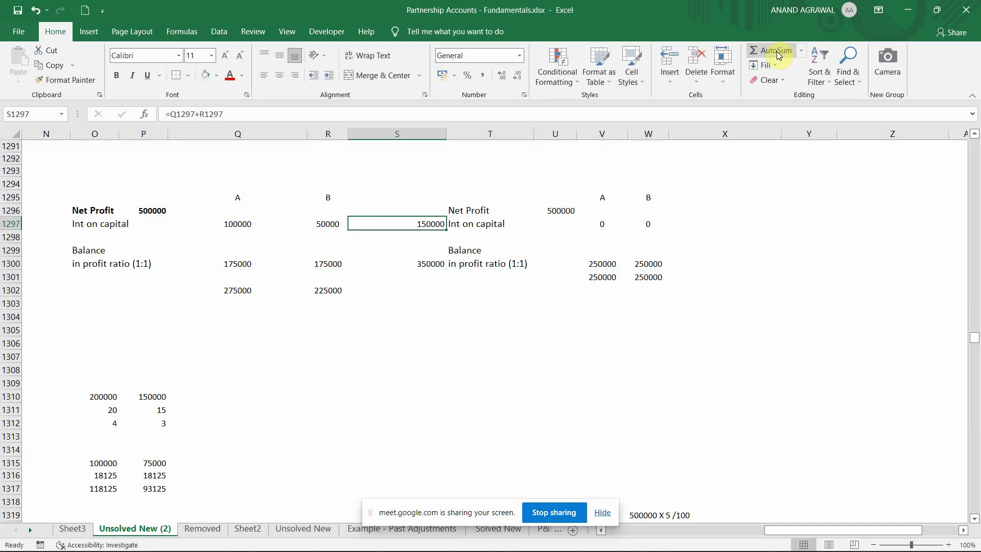
- Examine how the interest on capital total in S1297 is divided between partners A and B in Q1297:R1297
{"action": "key", "text": "Left"}
{"action": "key", "text": "Left"}
{"action": "key", "text": "Right"}
{"action": "key", "text": "Right"}
{"action": "key", "text": "Right"}
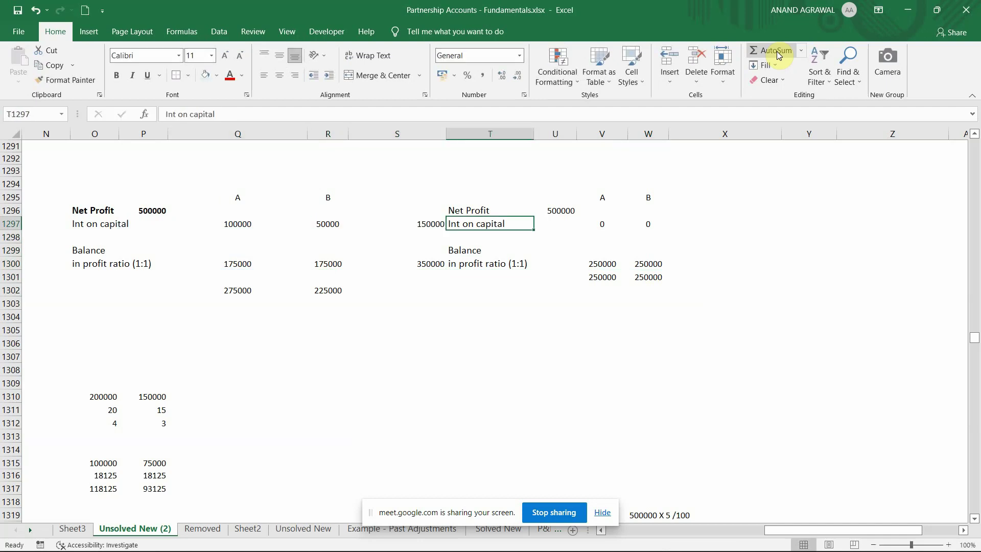
{"action": "key", "text": "Left"}
{"action": "key", "text": "Left"}
{"action": "key", "text": "Left"}
{"action": "key", "text": "Left"}
{"action": "key", "text": "Left"}
{"action": "key", "text": "Right"}
{"action": "key", "text": "Right"}
{"action": "key", "text": "Right"}
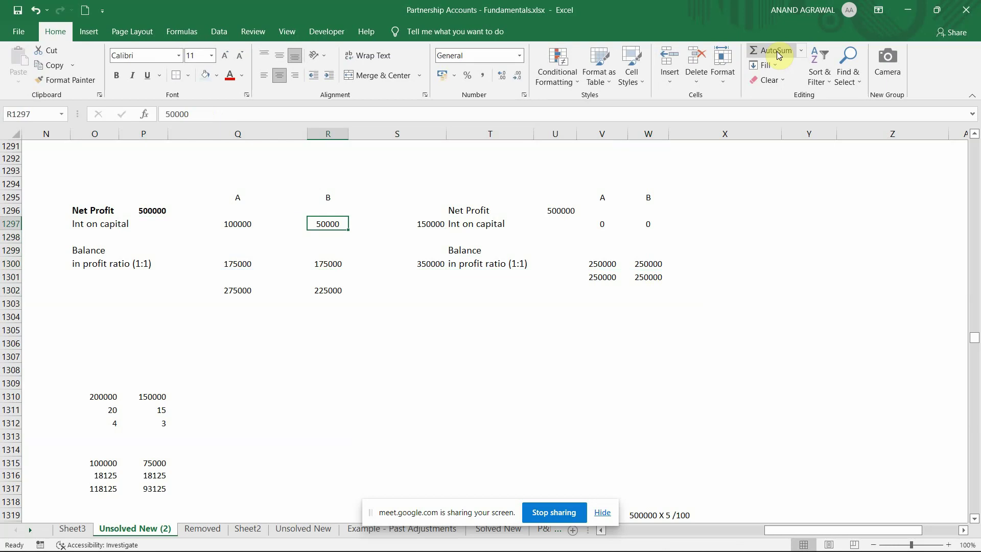
{"action": "key", "text": "Right"}
{"action": "key", "text": "Left"}
{"action": "key", "text": "Left"}
{"action": "key", "text": "Right"}
{"action": "key", "text": "Left"}
{"action": "key", "text": "Right"}
{"action": "key", "text": "Left"}
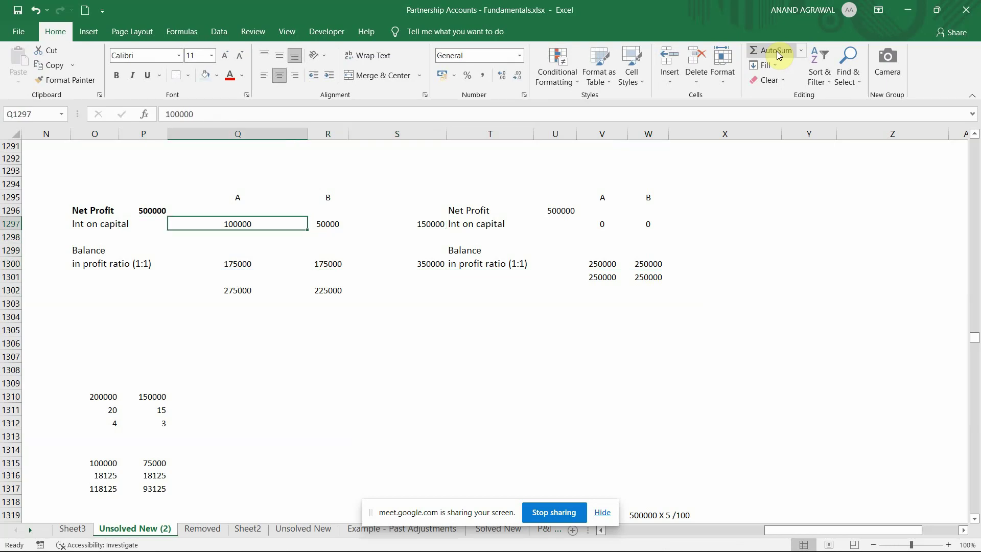
{"action": "key", "text": "Right"}
{"action": "key", "text": "Right"}
{"action": "key", "text": "Left"}
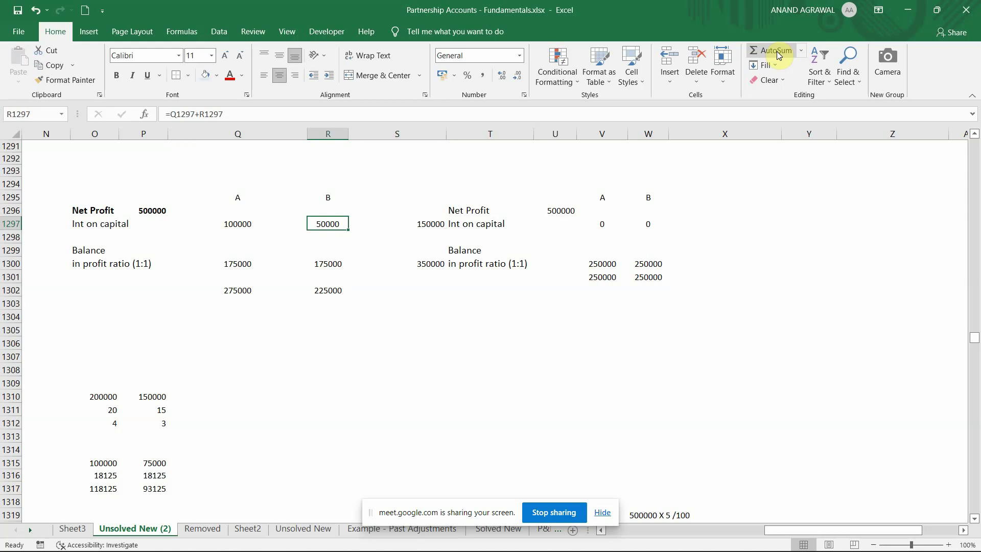
- Enter 75000 for each partner in Q1298 and R1298, below the interest on capital amounts
{"action": "key", "text": "Left"}
{"action": "key", "text": "Down"}
{"action": "type", "text": "75000"}
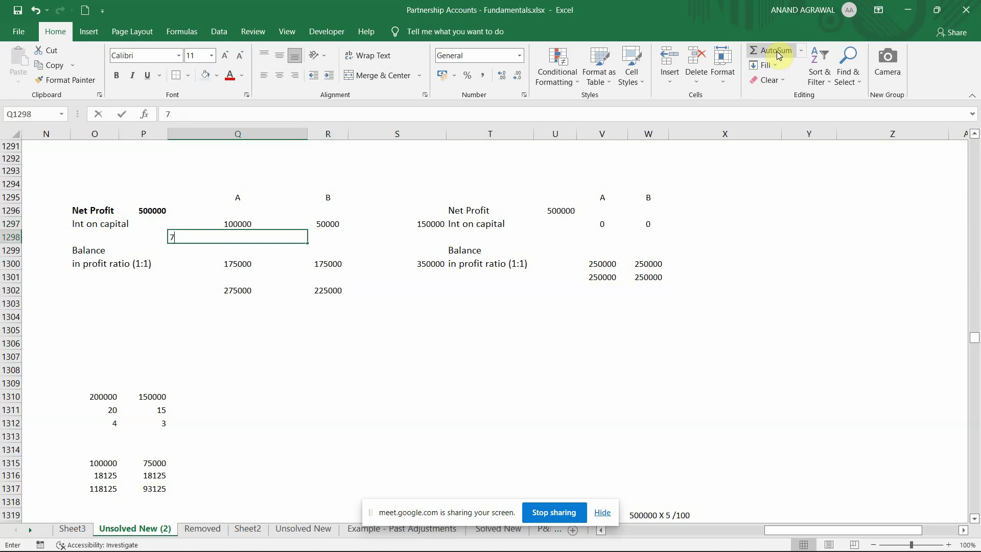
{"action": "key", "text": "Tab"}
{"action": "type", "text": "75000"}
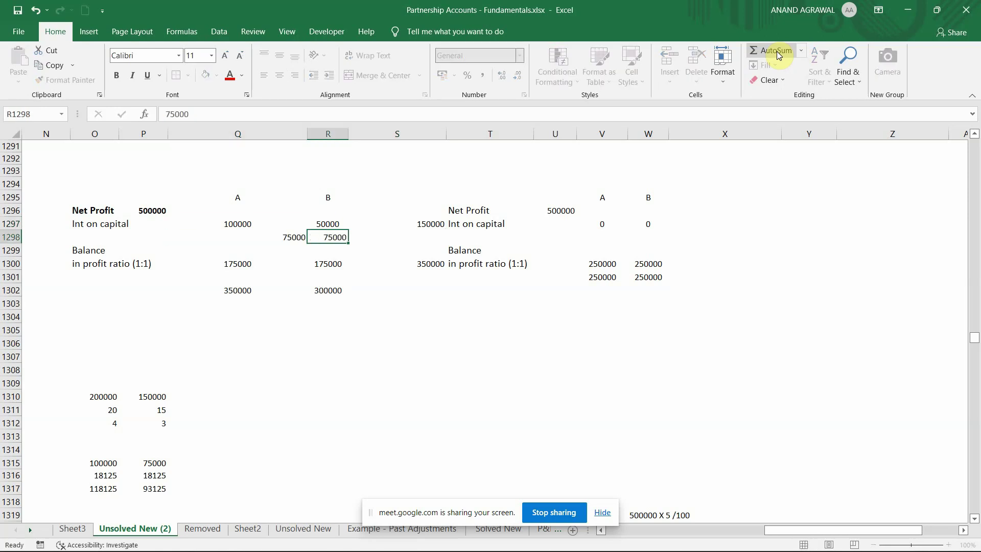
{"action": "key", "text": "Up"}
- Clear the two 75000 entries from Q1298:R1298
{"action": "key", "text": "Left"}
{"action": "key", "text": "Down"}
{"action": "key", "text": "shift+Right"}
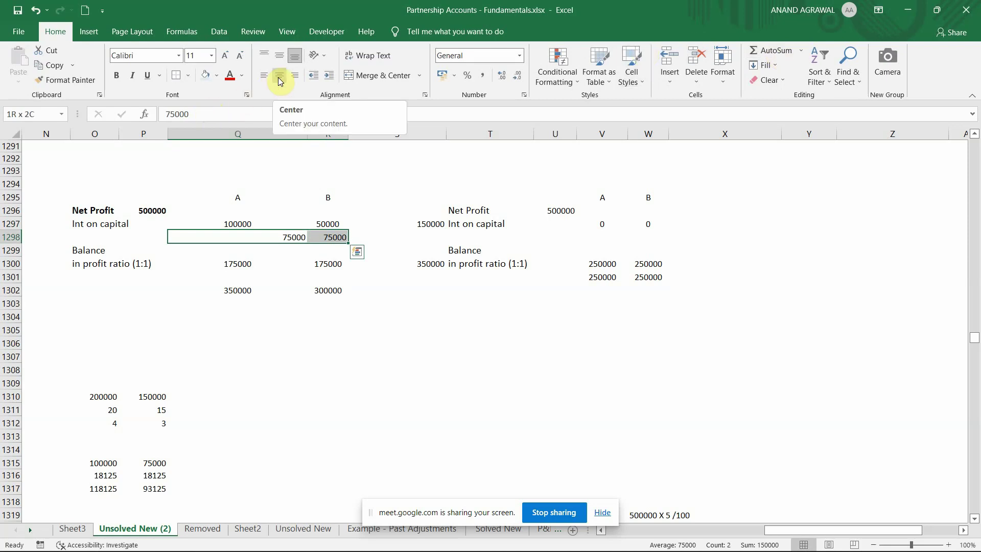
{"action": "key", "text": "Delete"}
{"action": "key", "text": "Right"}
{"action": "key", "text": "Right"}
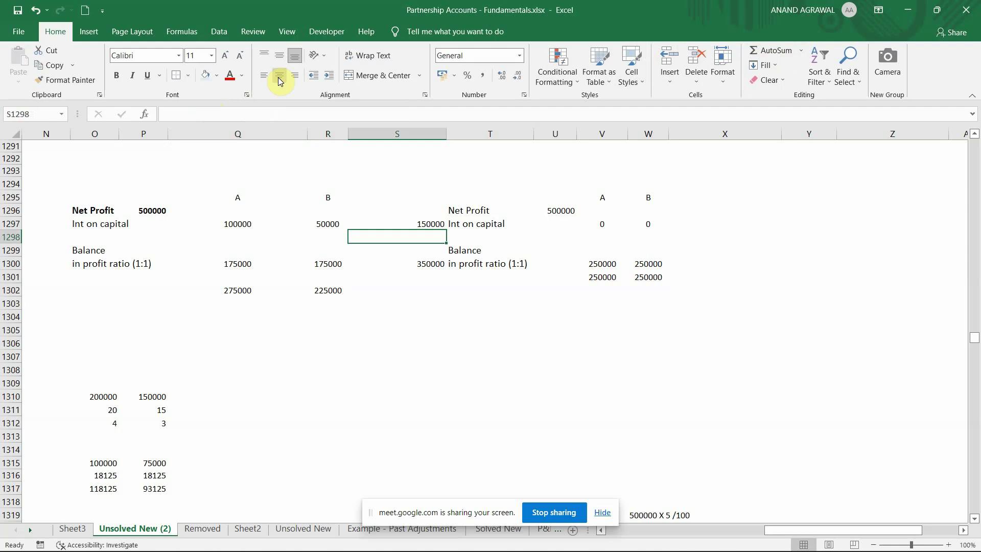
- Compare the interest on capital total in S1297 with the second working's interest on capital for A in V1297
{"action": "key", "text": "Up"}
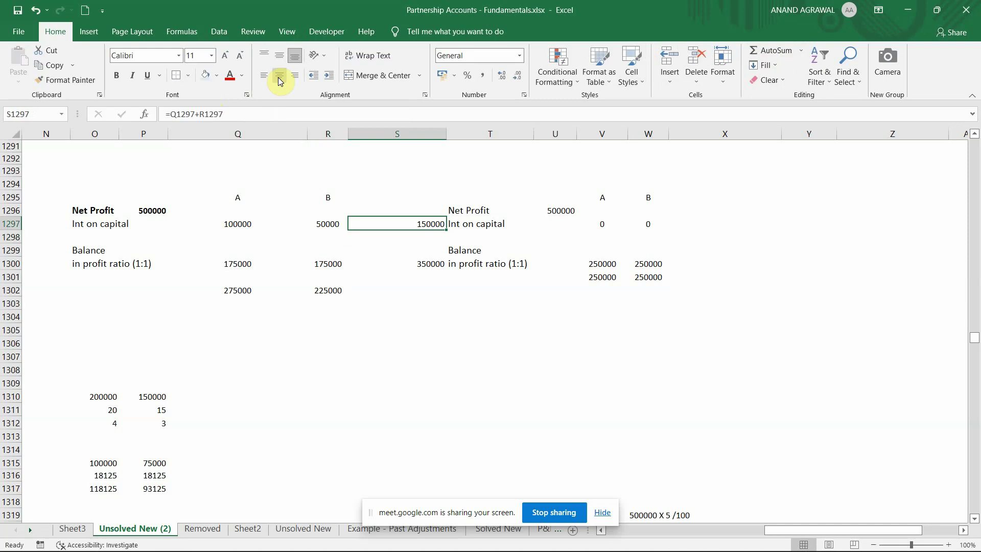
{"action": "key", "text": "Left"}
{"action": "key", "text": "Left"}
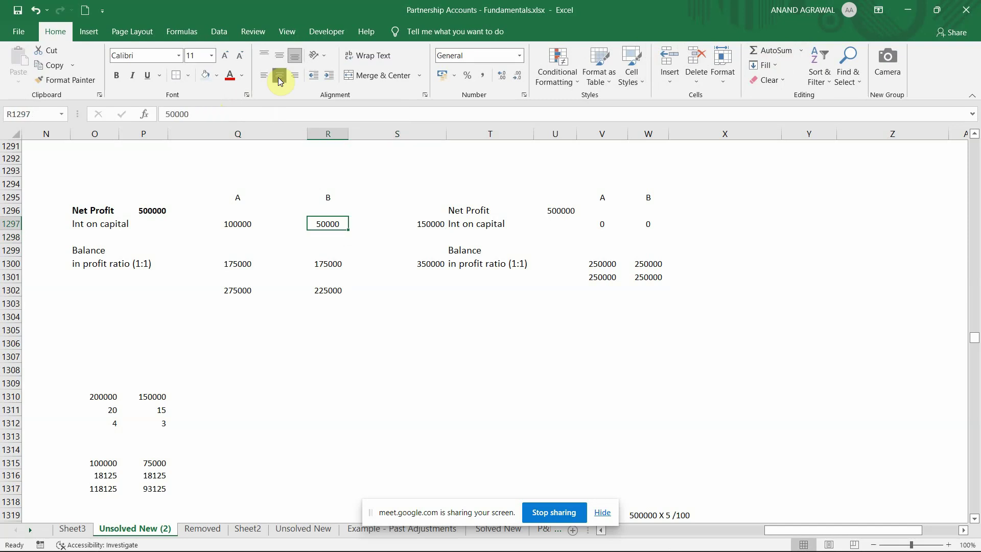
{"action": "key", "text": "Right"}
{"action": "key", "text": "Right"}
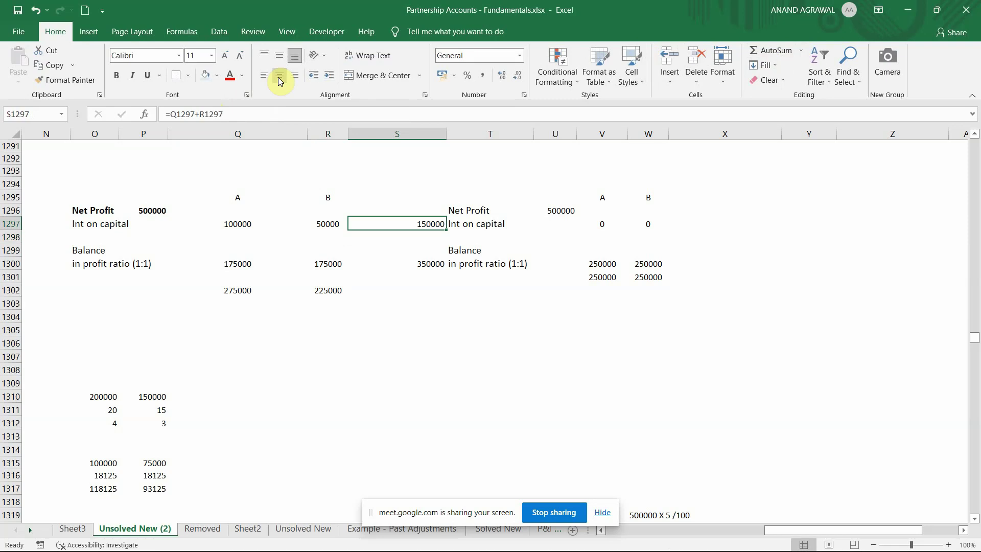
{"action": "key", "text": "Right"}
{"action": "key", "text": "Right"}
{"action": "key", "text": "Right"}
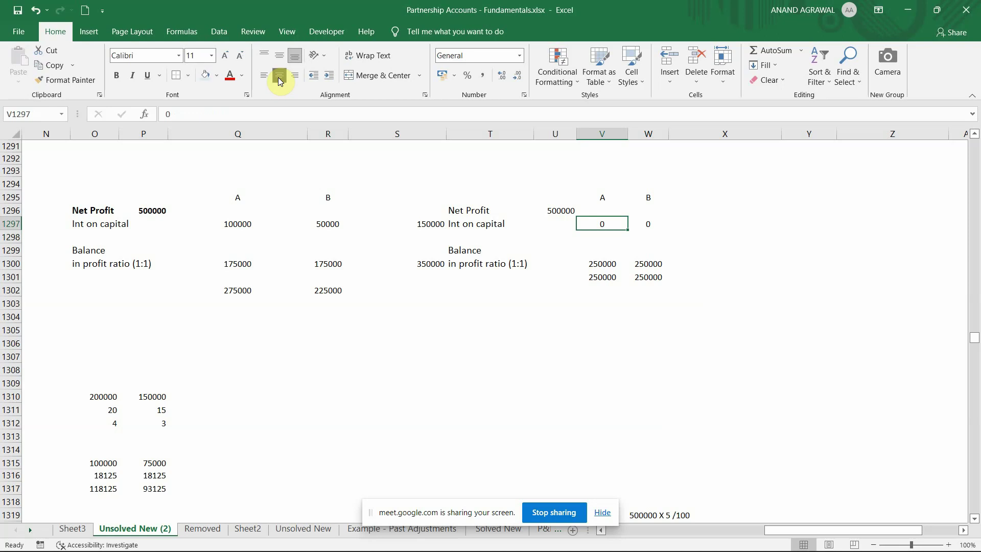
- Recheck the partners' interest on capital in Q1297:R1297 against the combined amount in S1297
{"action": "key", "text": "Left"}
{"action": "key", "text": "Left"}
{"action": "key", "text": "Left"}
{"action": "key", "text": "Left"}
{"action": "key", "text": "Left"}
{"action": "key", "text": "Right"}
{"action": "key", "text": "Left"}
{"action": "key", "text": "shift+Right"}
{"action": "key", "text": "shift+Right"}
{"action": "key", "text": "shift+Right"}
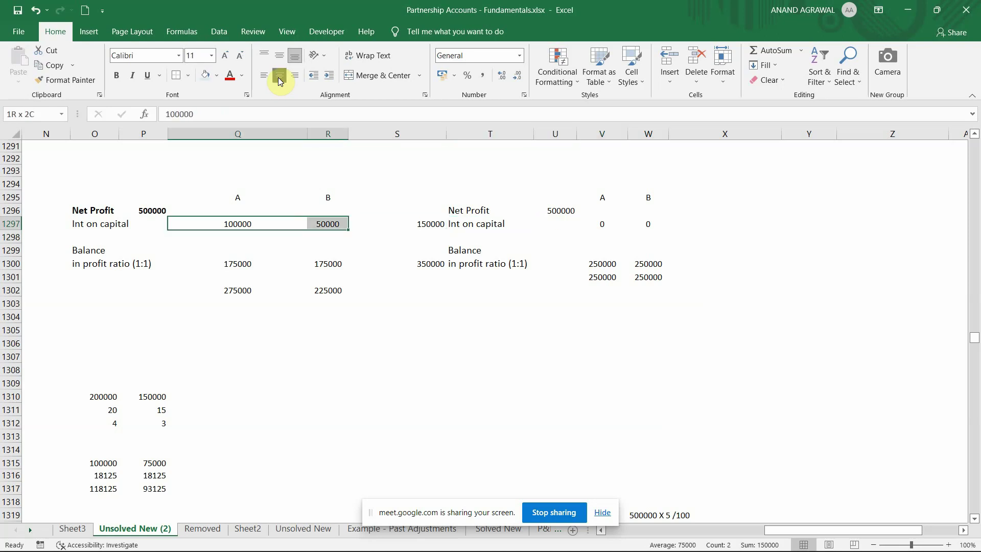
{"action": "key", "text": "Left"}
{"action": "key", "text": "Right"}
{"action": "key", "text": "Right"}
{"action": "key", "text": "Right"}
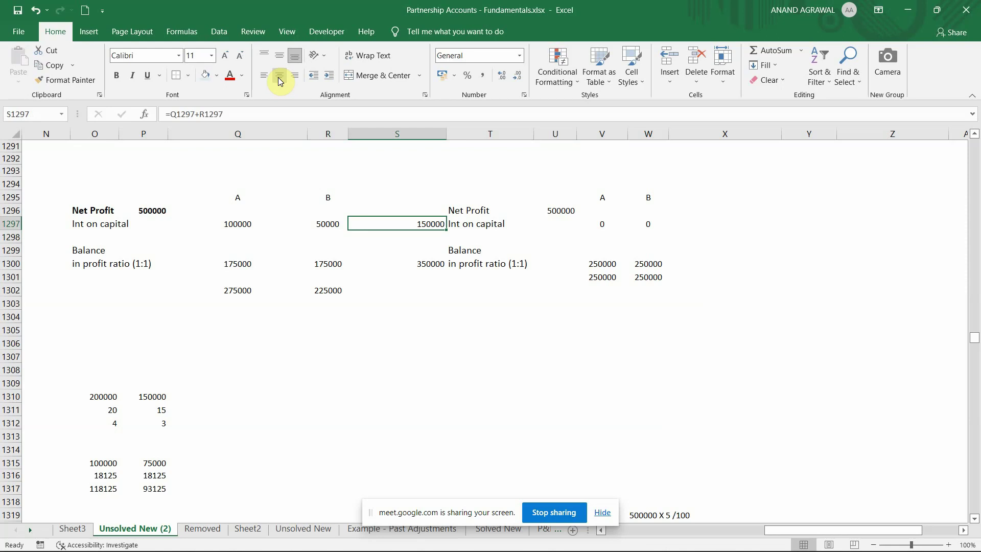
{"action": "key", "text": "Left"}
{"action": "key", "text": "Left"}
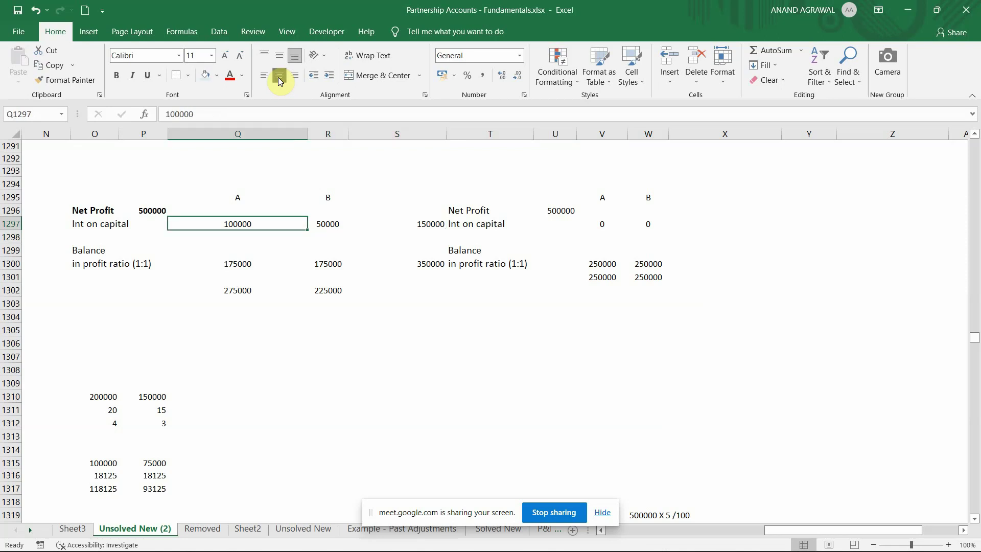
{"action": "key", "text": "Right"}
{"action": "key", "text": "Right"}
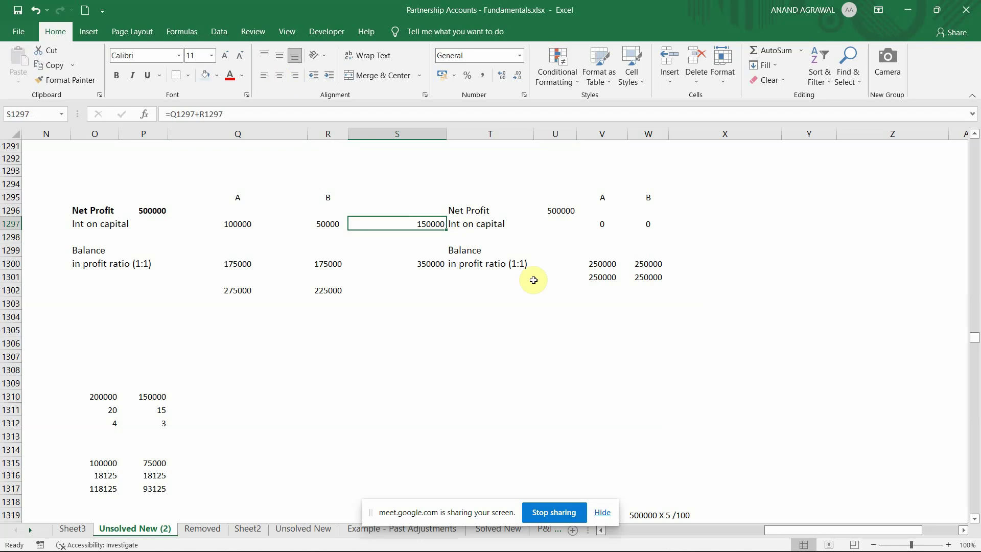
- Draw a line arrow from the interest on capital total in S1297 to partner A's profit share in V1300
{"action": "left_click", "coordinate": [89, 31]}
{"action": "left_click", "coordinate": [203, 52]}
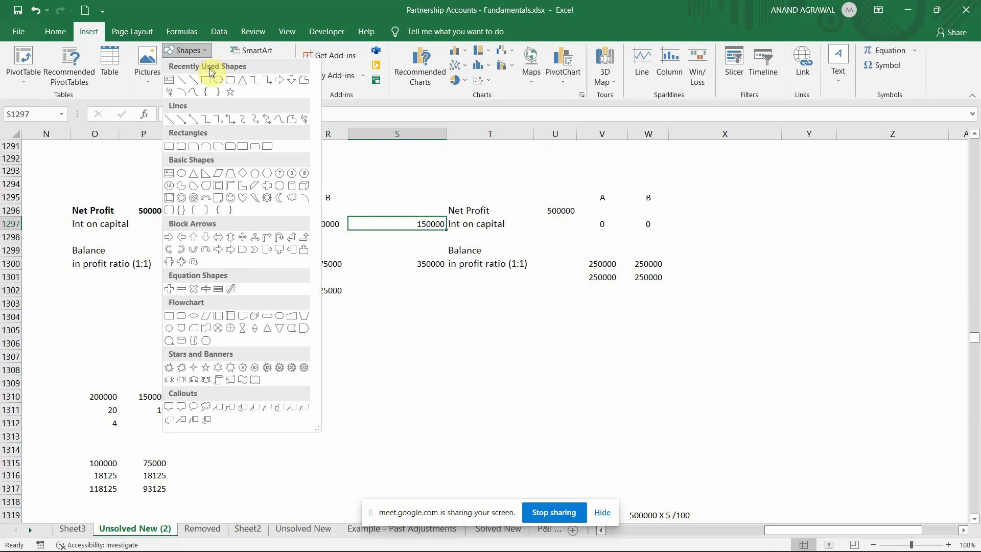
{"action": "left_click", "coordinate": [191, 81]}
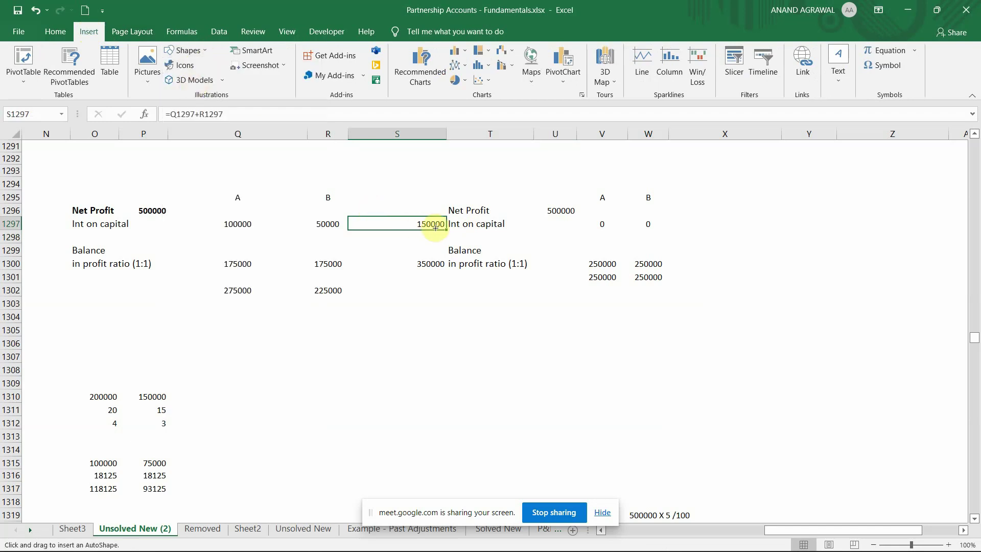
{"action": "left_click_drag", "start_coordinate": [444, 230], "coordinate": [573, 263]}
{"action": "left_click", "coordinate": [541, 312]}
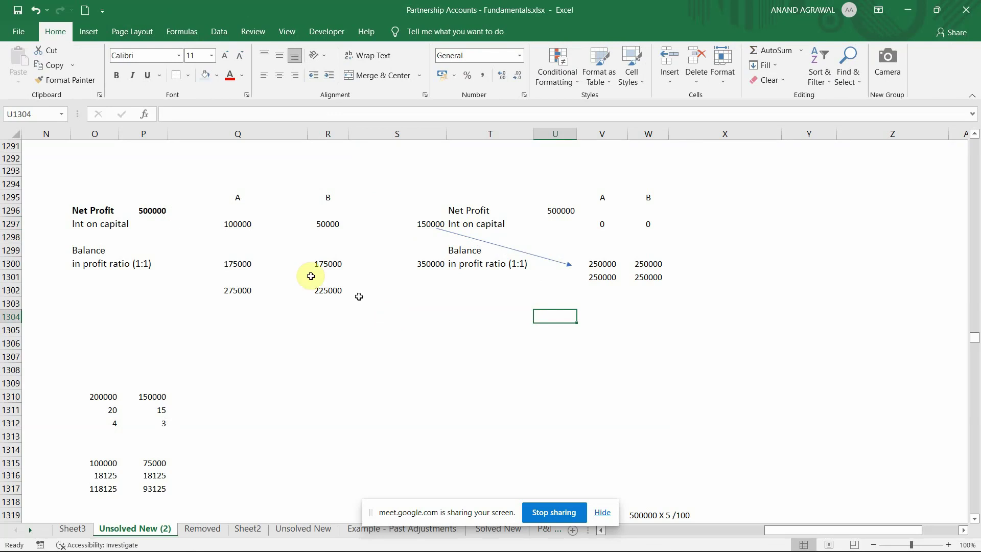
{"action": "left_click", "coordinate": [241, 225]}
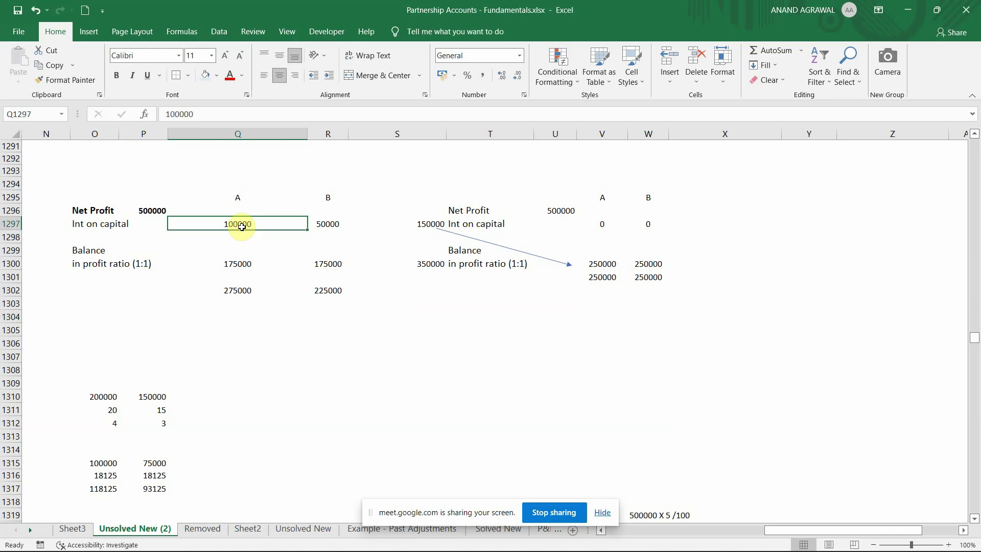
- Switch to the textbook PDF in Edge and review question 53 and the Past Adjustments questions 54 to 56 on page 93
{"action": "key", "text": "alt+Tab"}
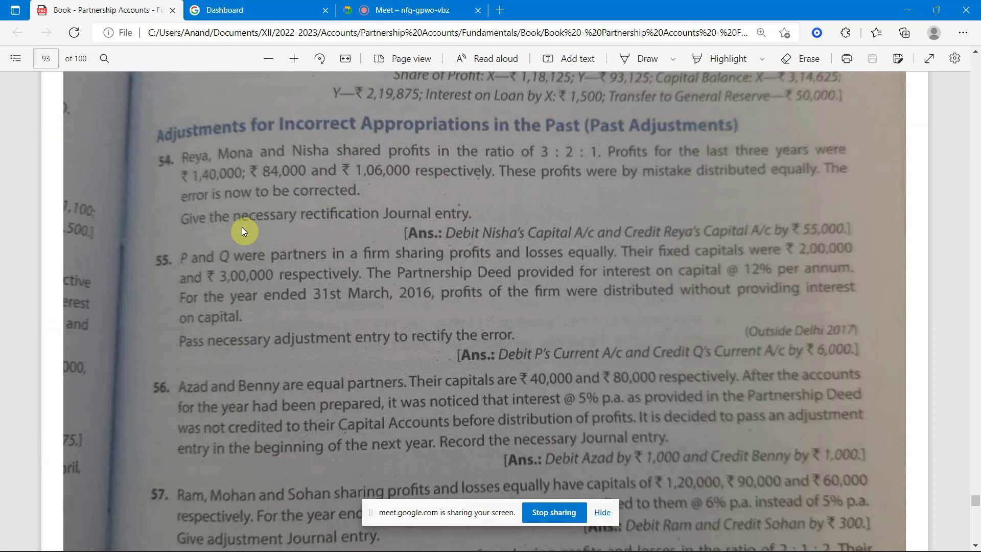
{"action": "scroll", "coordinate": [242, 229], "scroll_direction": "up", "scroll_amount": 3, "text": "ctrl"}
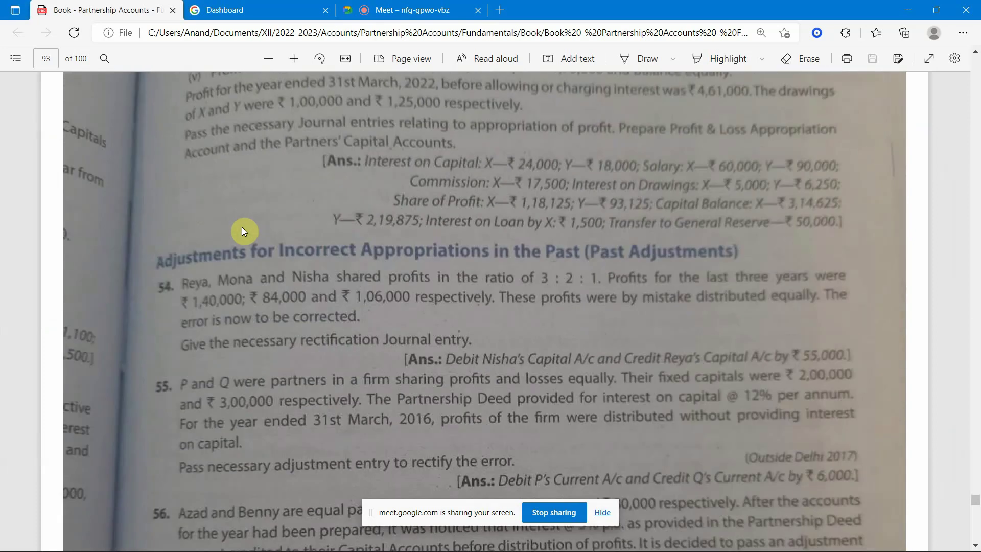
{"action": "scroll", "coordinate": [242, 228], "scroll_direction": "down", "scroll_amount": 2}
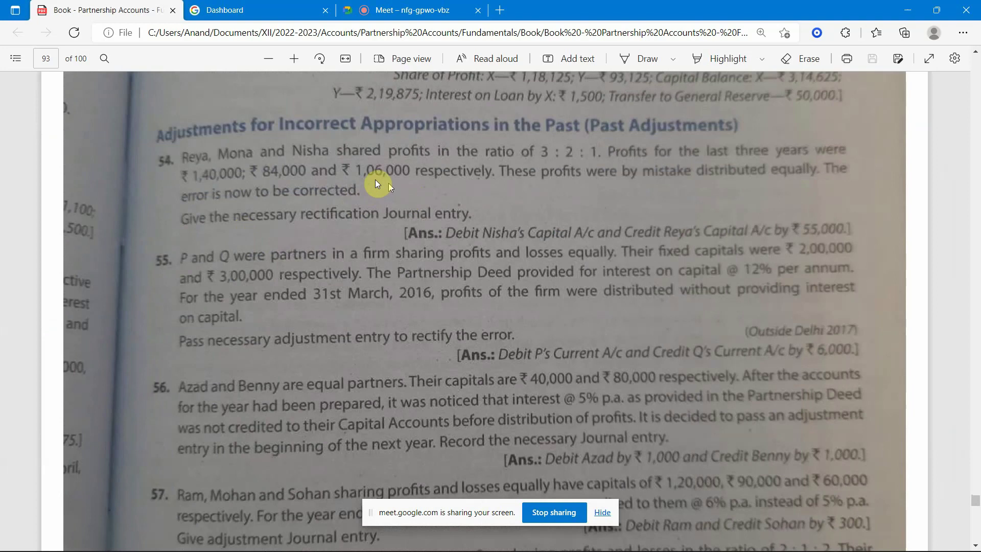
{"action": "scroll", "coordinate": [361, 181], "scroll_direction": "up", "scroll_amount": 1}
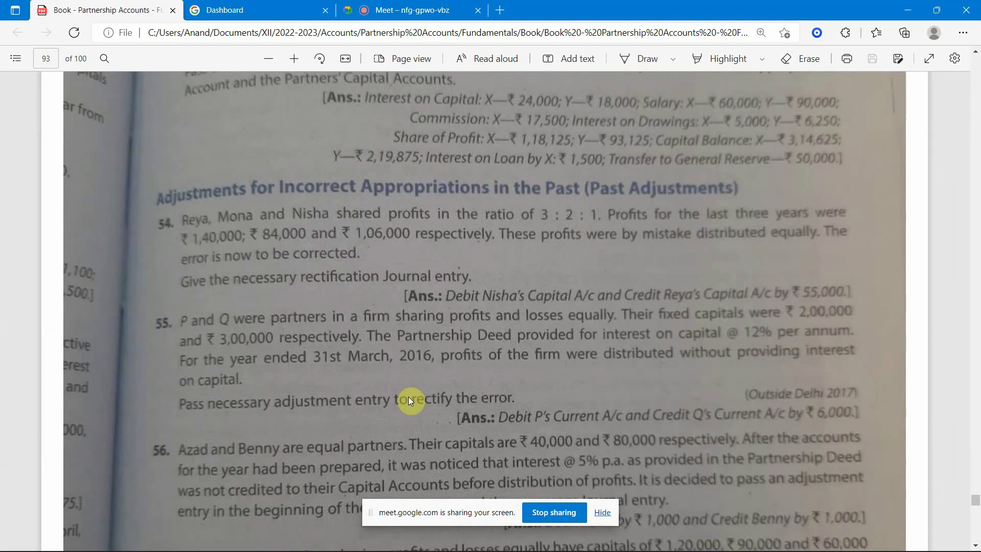
{"action": "scroll", "coordinate": [409, 397], "scroll_direction": "up", "scroll_amount": 5}
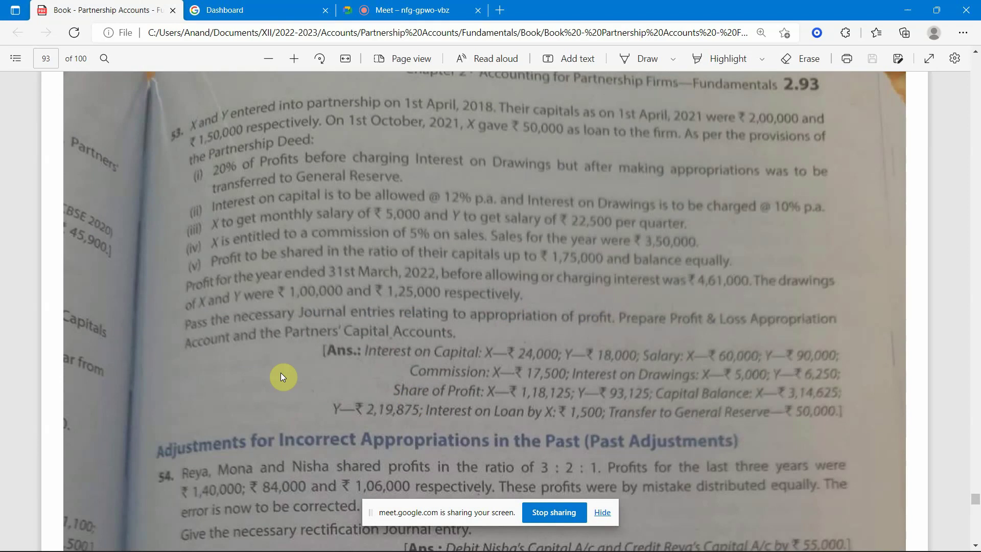
{"action": "scroll", "coordinate": [283, 376], "scroll_direction": "down", "scroll_amount": 5}
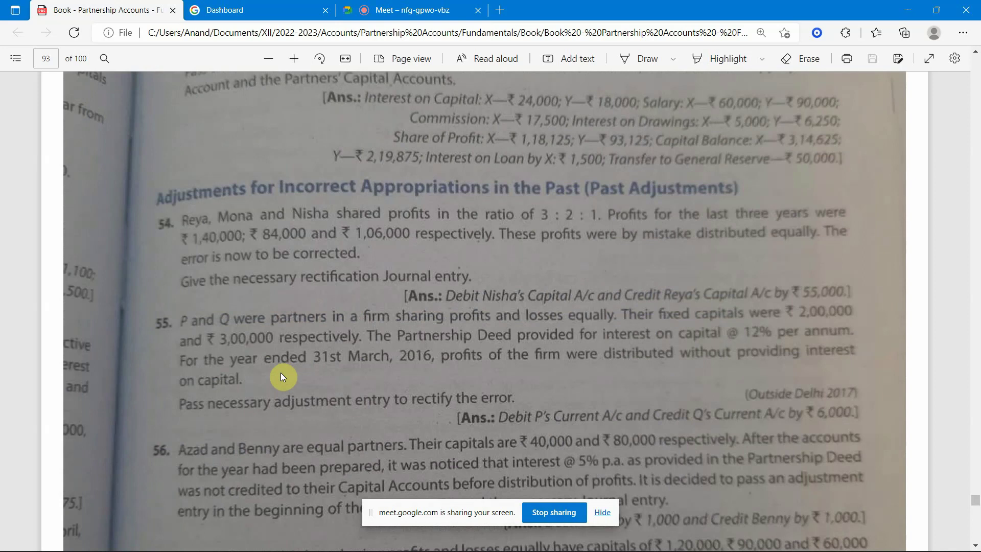
{"action": "scroll", "coordinate": [281, 375], "scroll_direction": "up", "scroll_amount": 7}
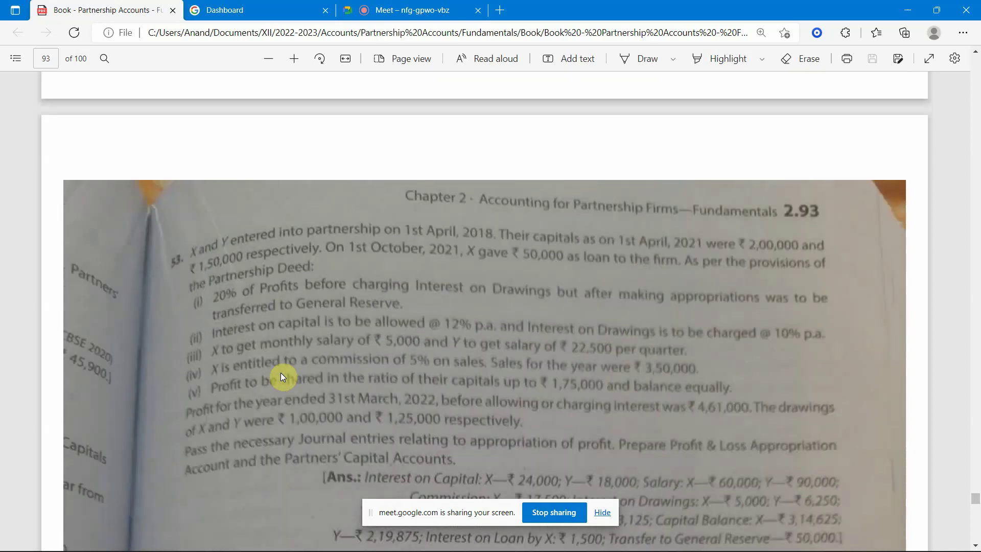
{"action": "scroll", "coordinate": [281, 373], "scroll_direction": "down", "scroll_amount": 5}
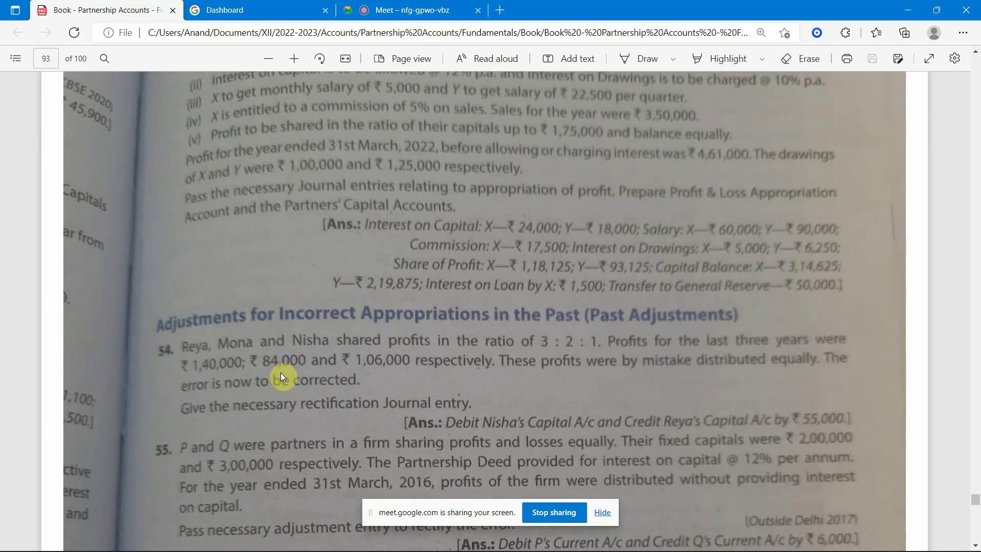
{"action": "scroll", "coordinate": [281, 377], "scroll_direction": "down", "scroll_amount": 2}
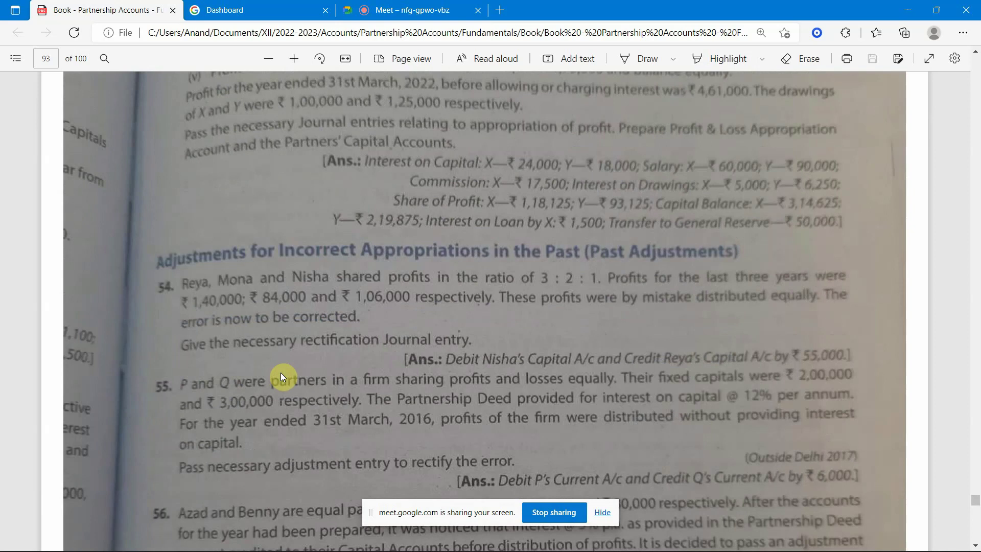